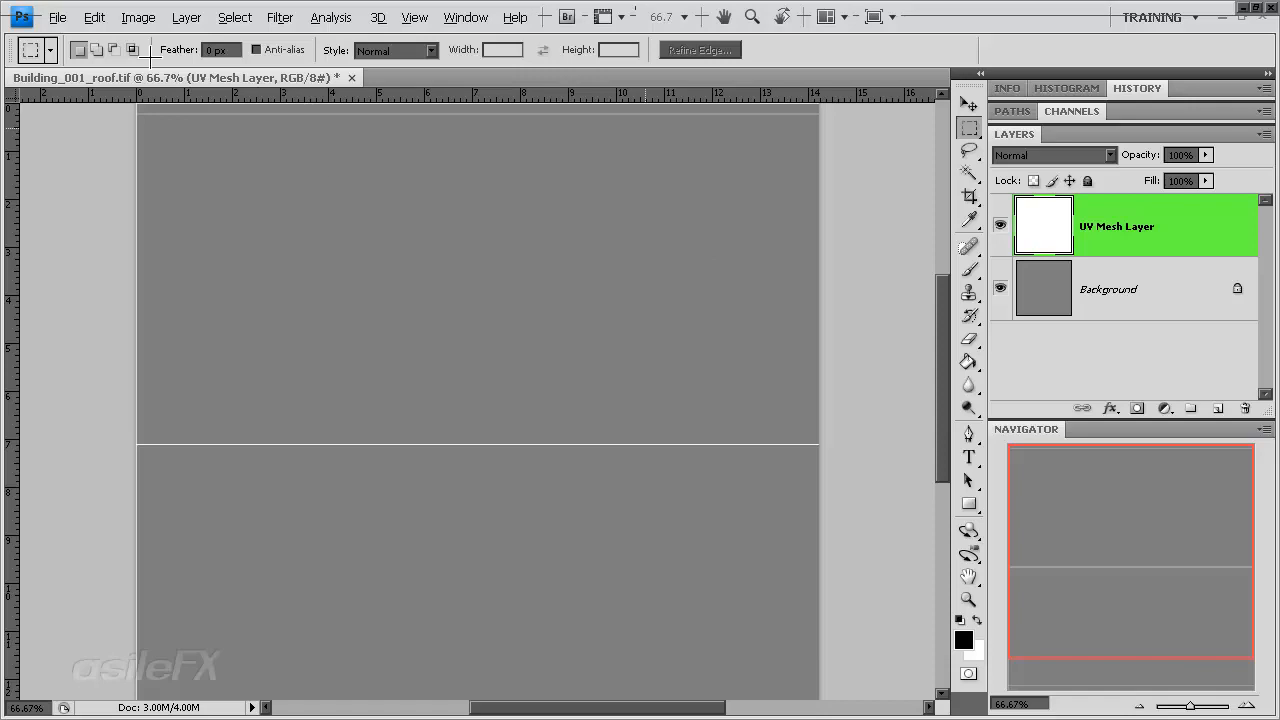
Create a new 1024 x 1024 pixel document with the color profile set to Don't Color Manage this Document.
click(60, 18)
click(80, 48)
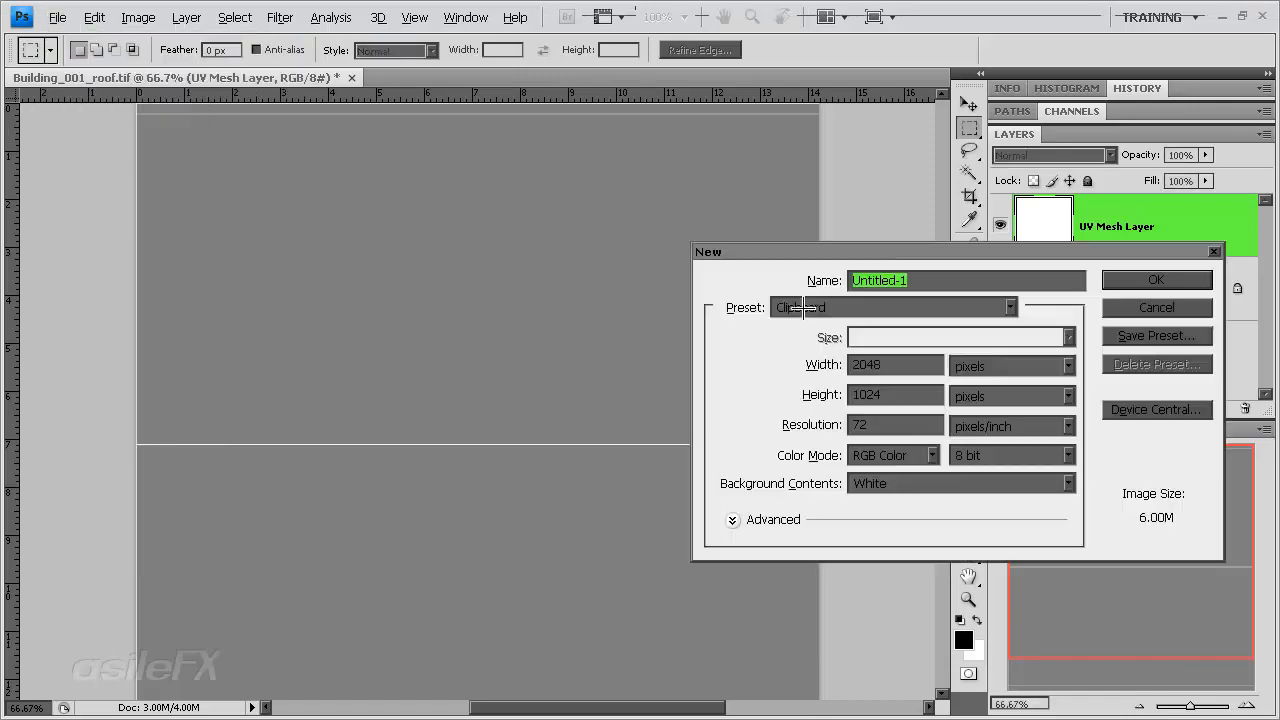
drag(899, 254, 608, 180)
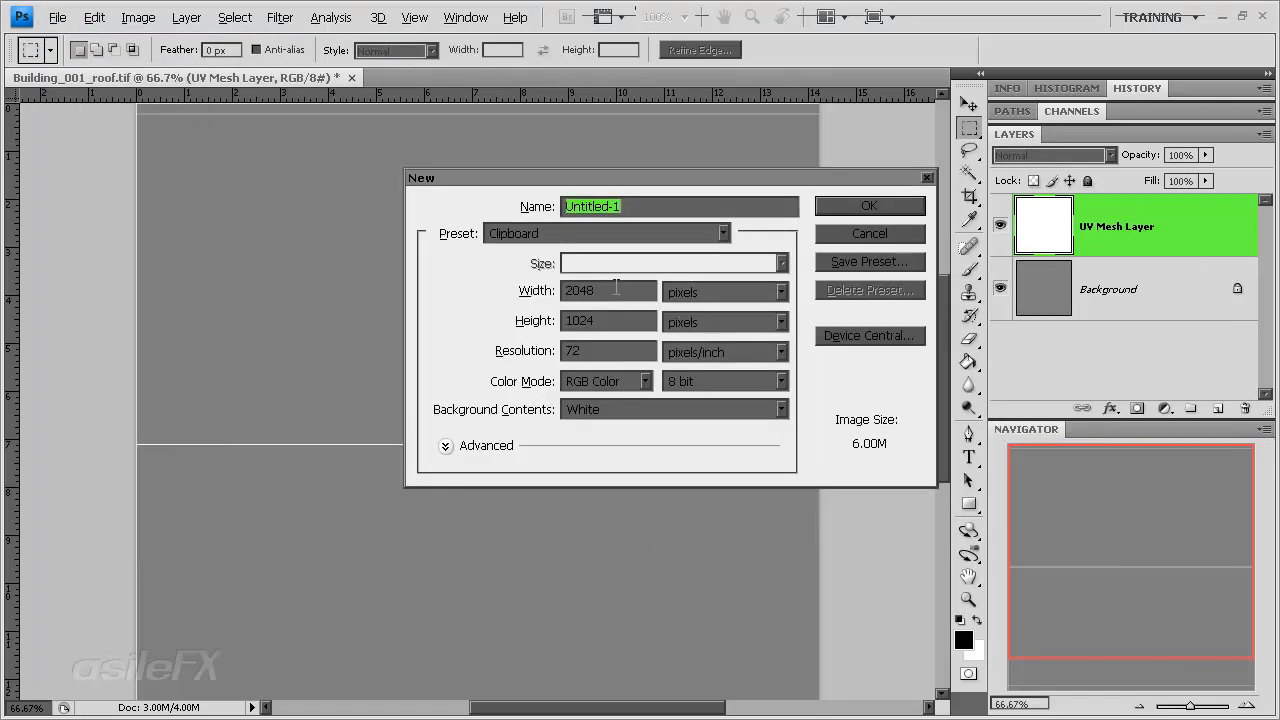
drag(623, 292, 561, 292)
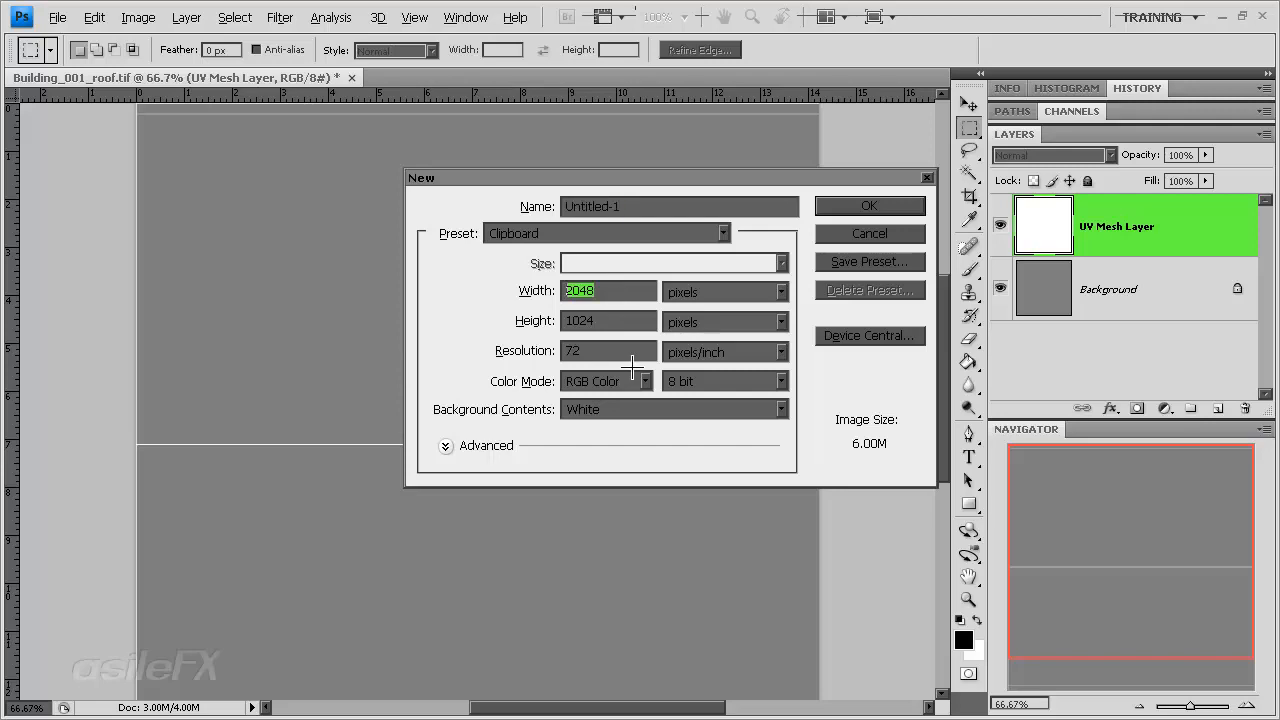
text(1024)
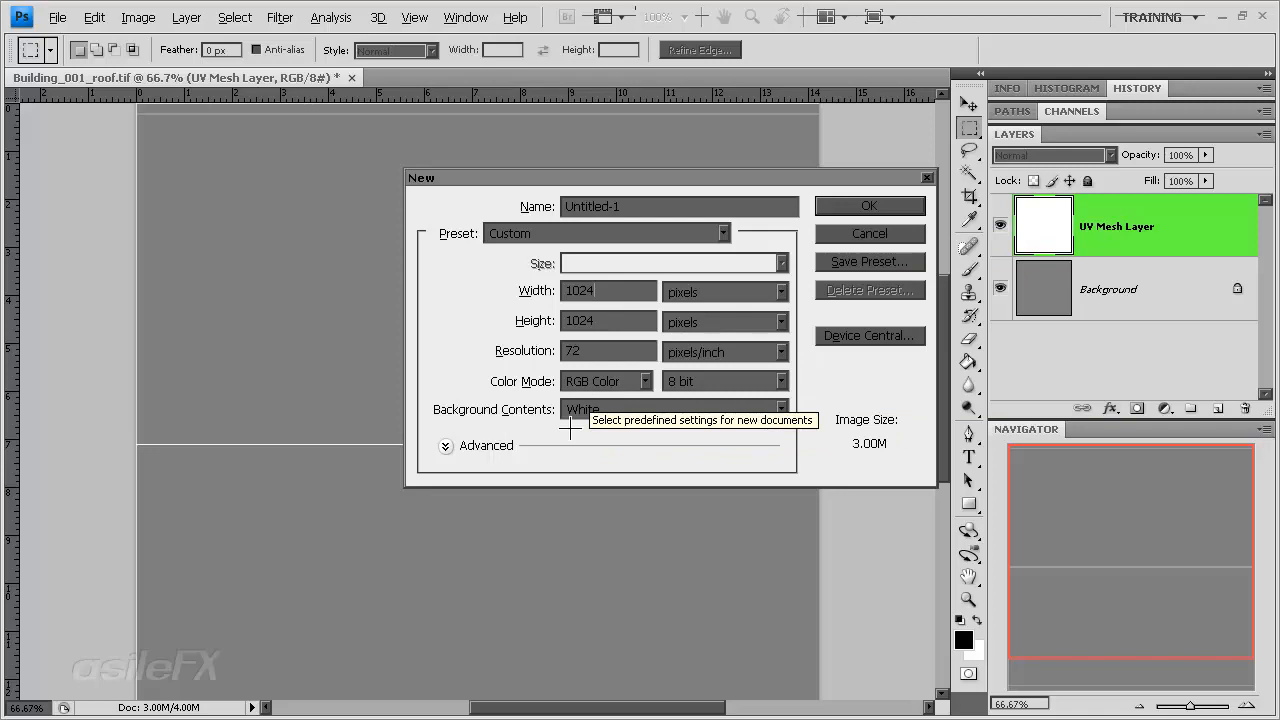
click(447, 446)
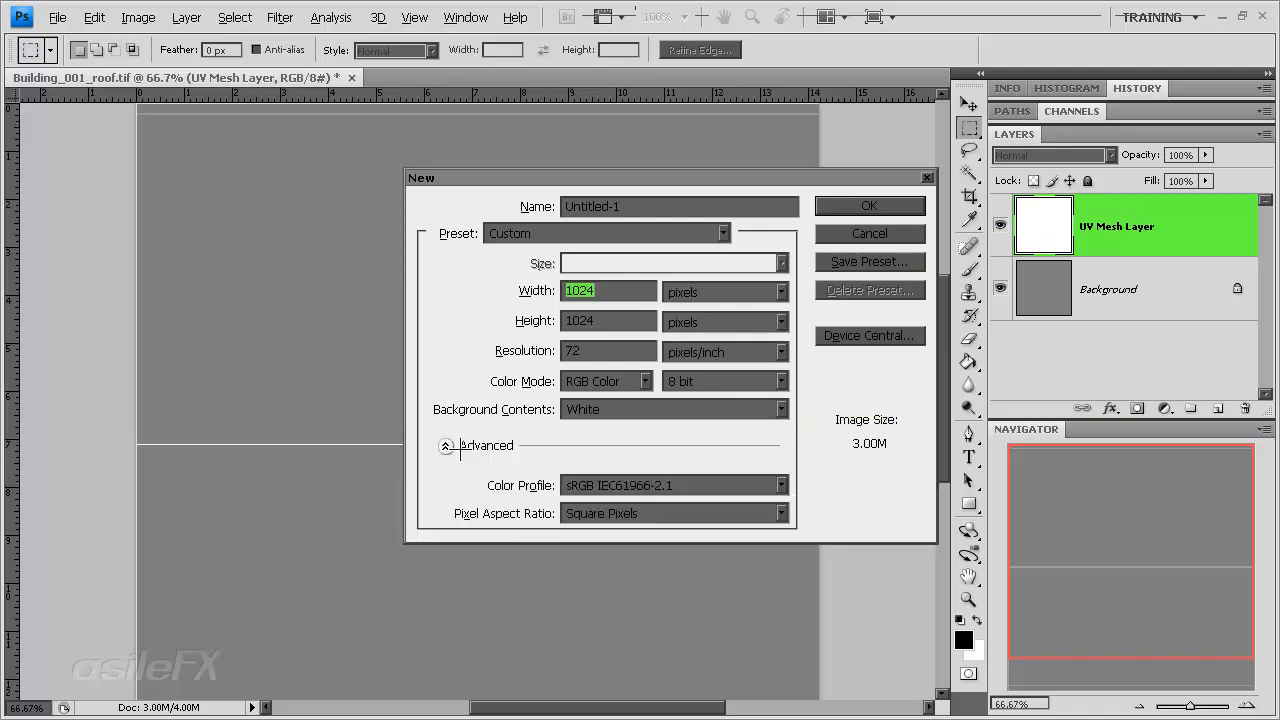
click(680, 486)
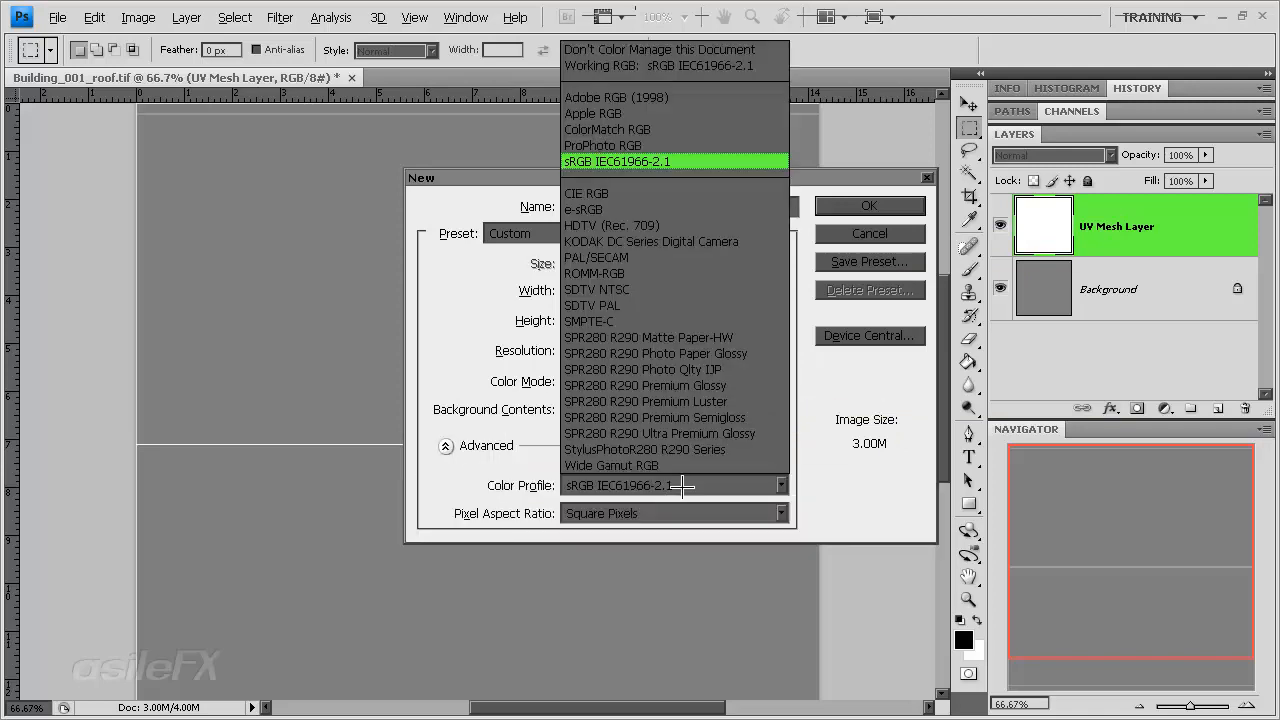
click(638, 52)
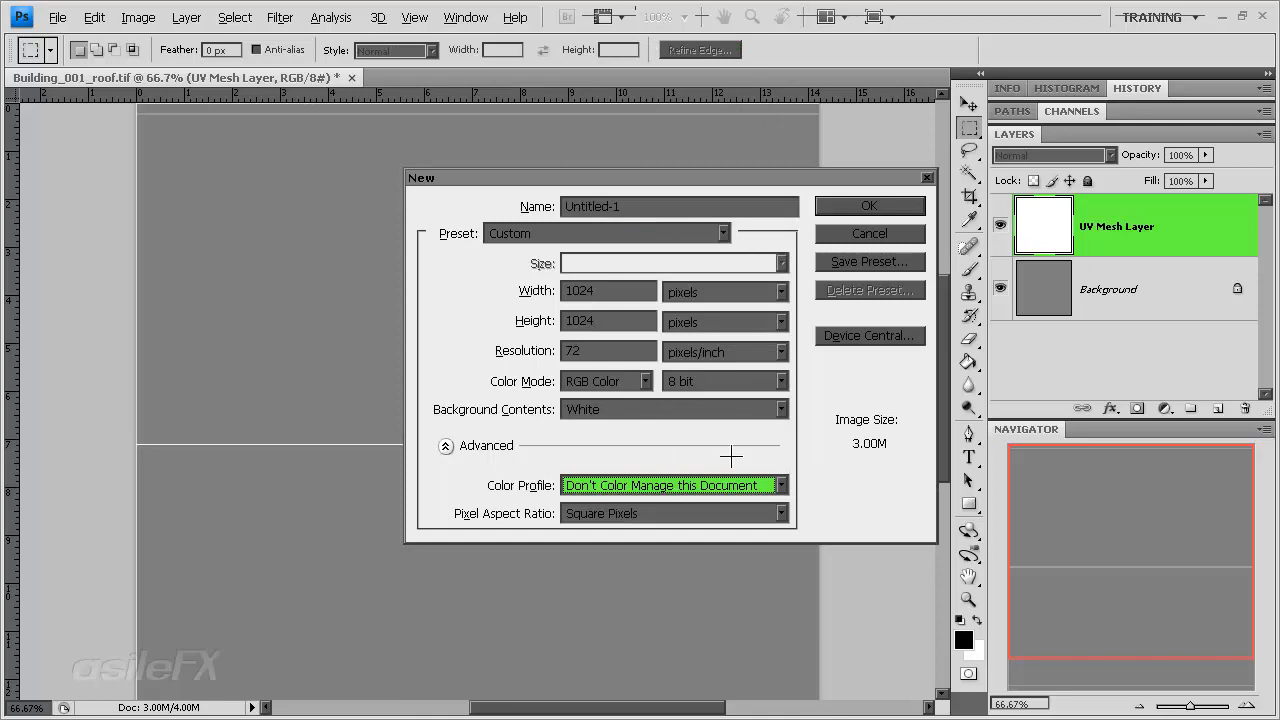
click(866, 208)
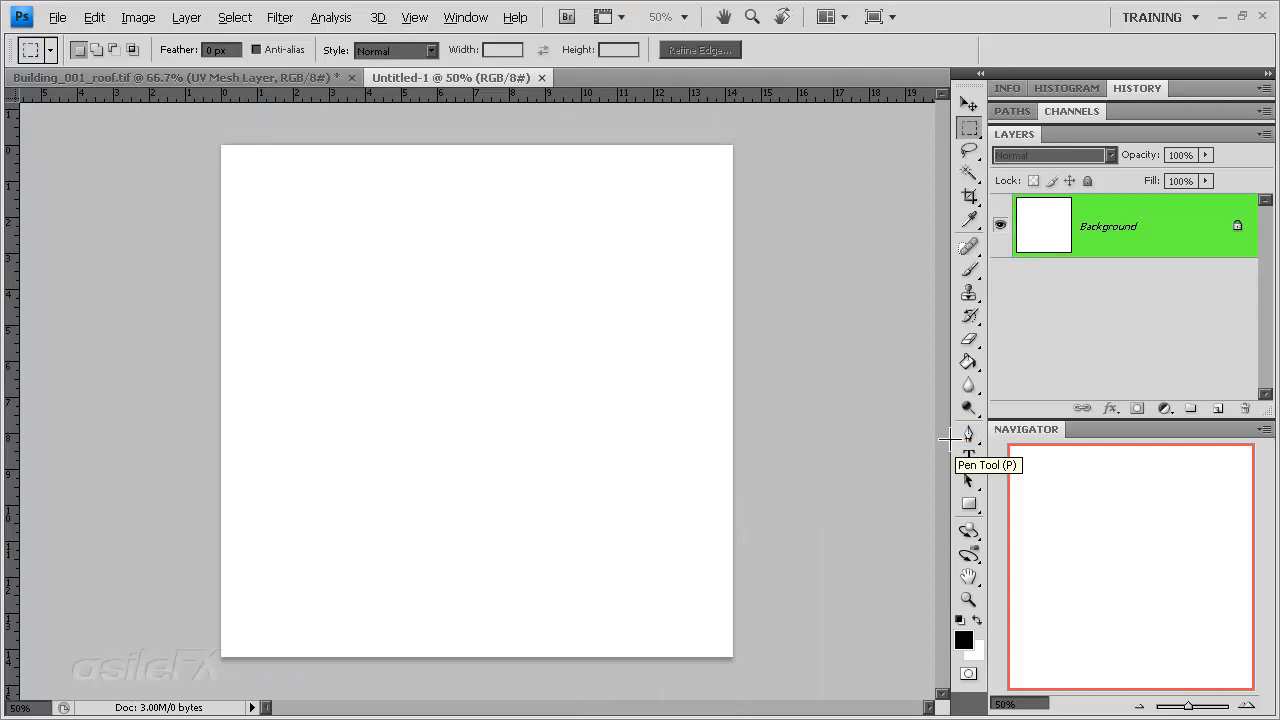
Fill the white background with black using the Paint Bucket Tool.
key(g)
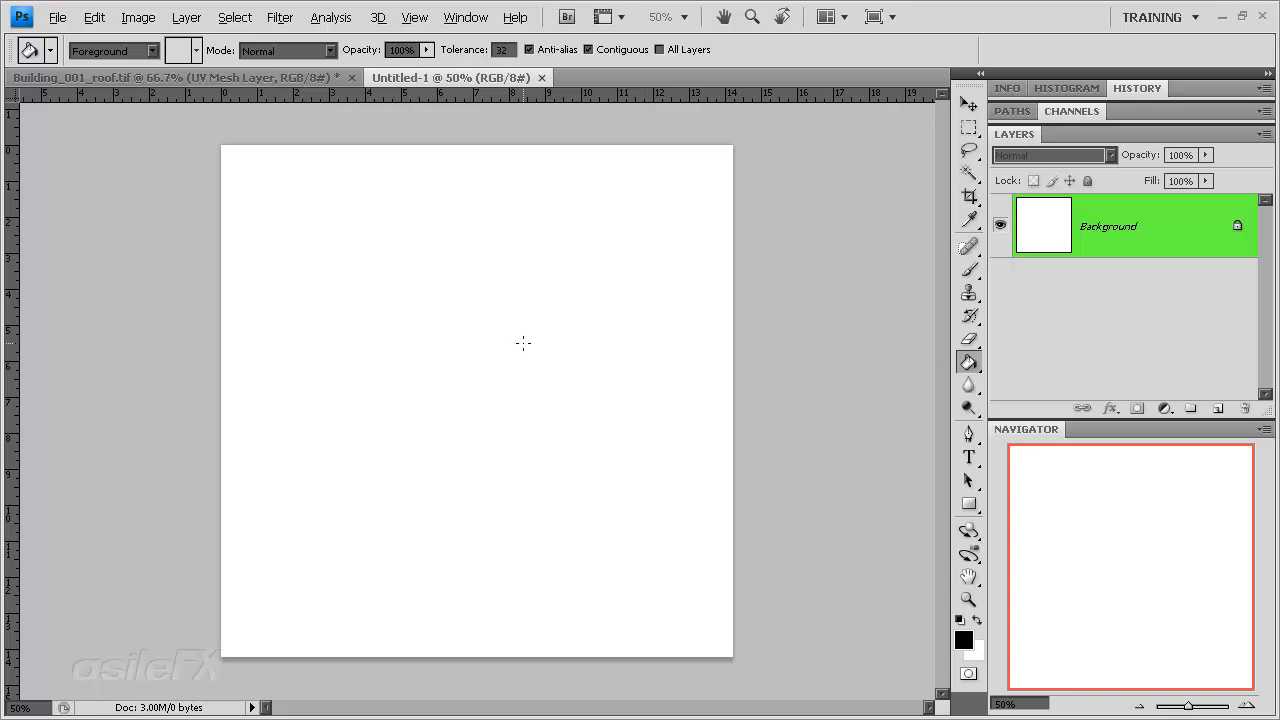
right_click(968, 362)
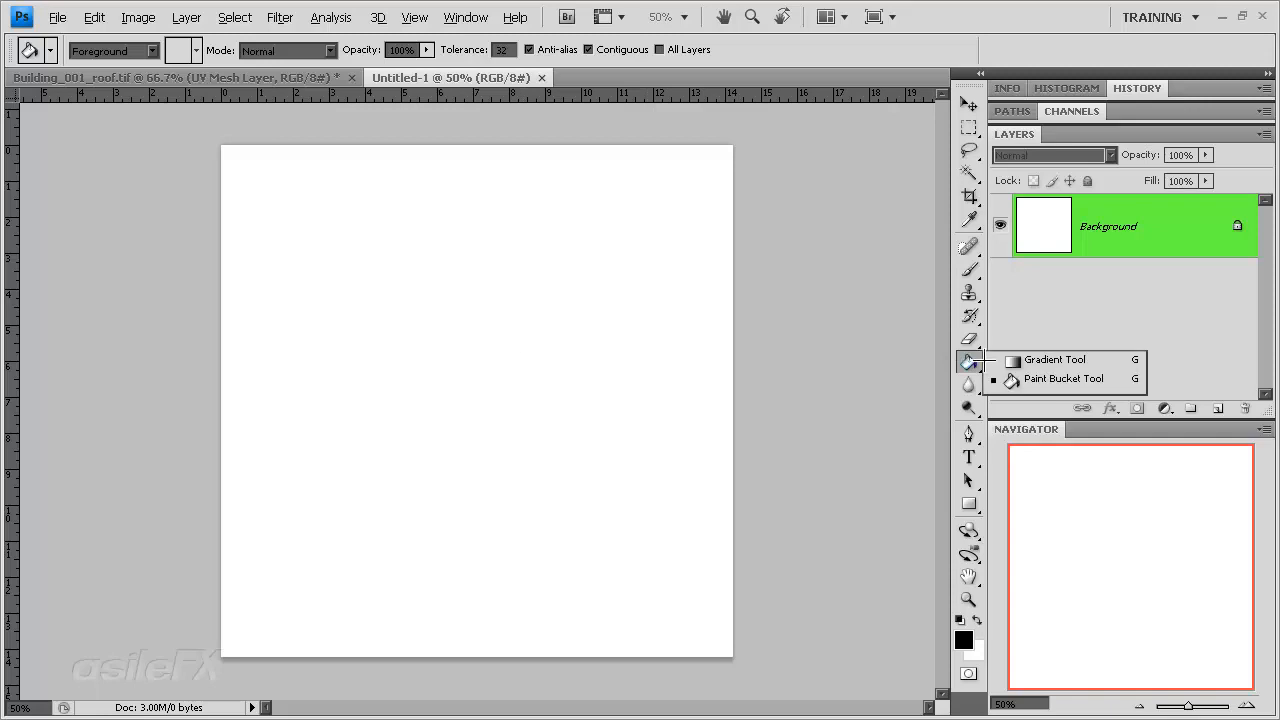
click(1052, 360)
right_click(969, 363)
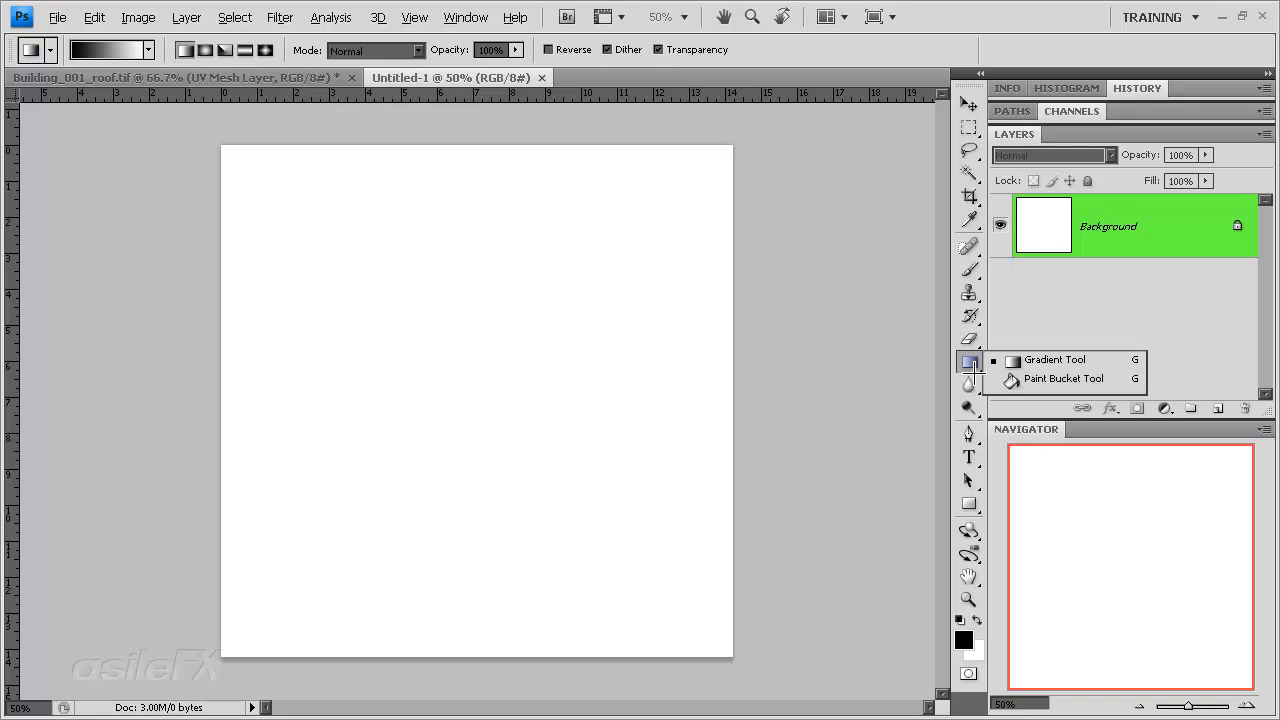
click(1015, 380)
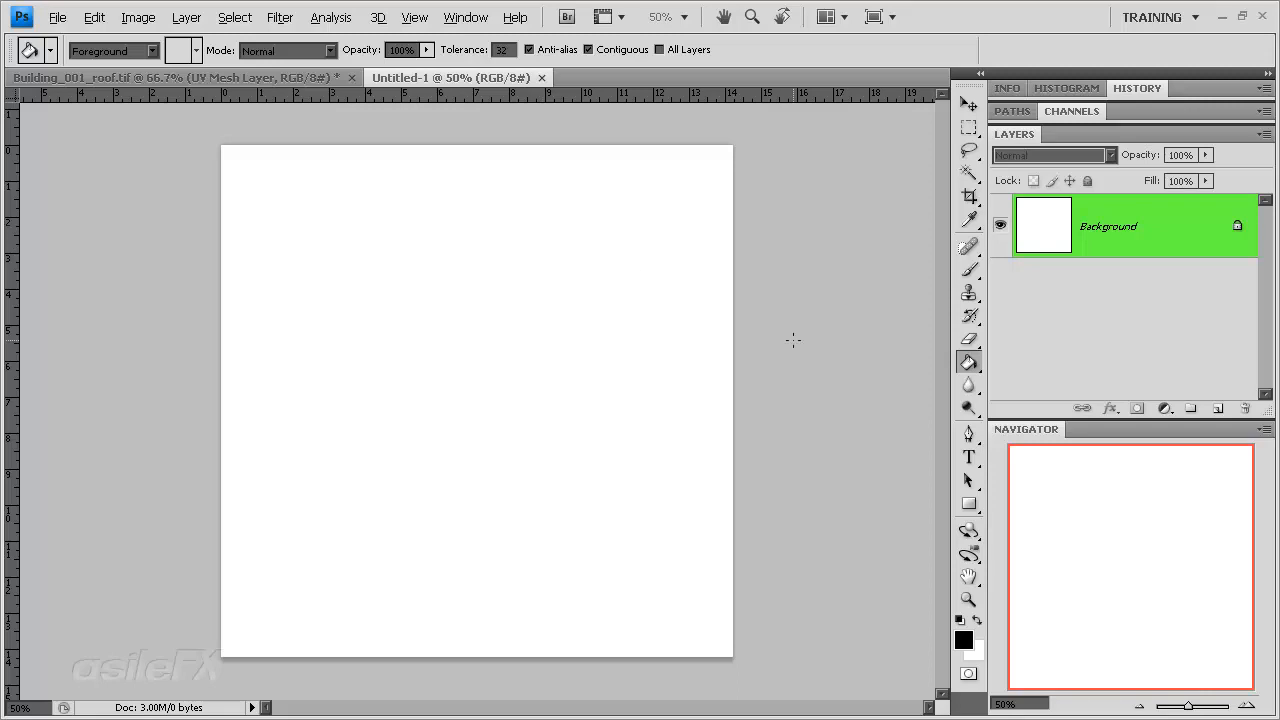
click(712, 470)
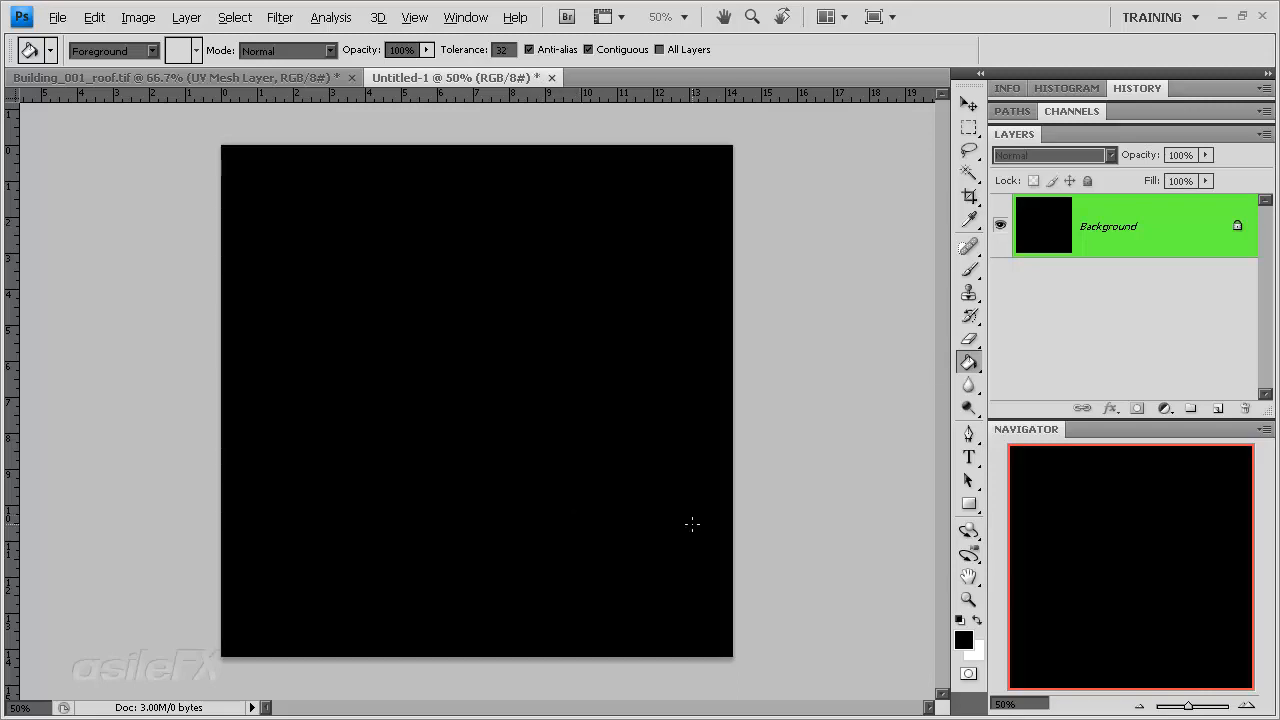
Draw a tall white rounded rectangle with a 10 px radius, about 6 by 12 inches on the rulers, on the black canvas.
click(968, 505)
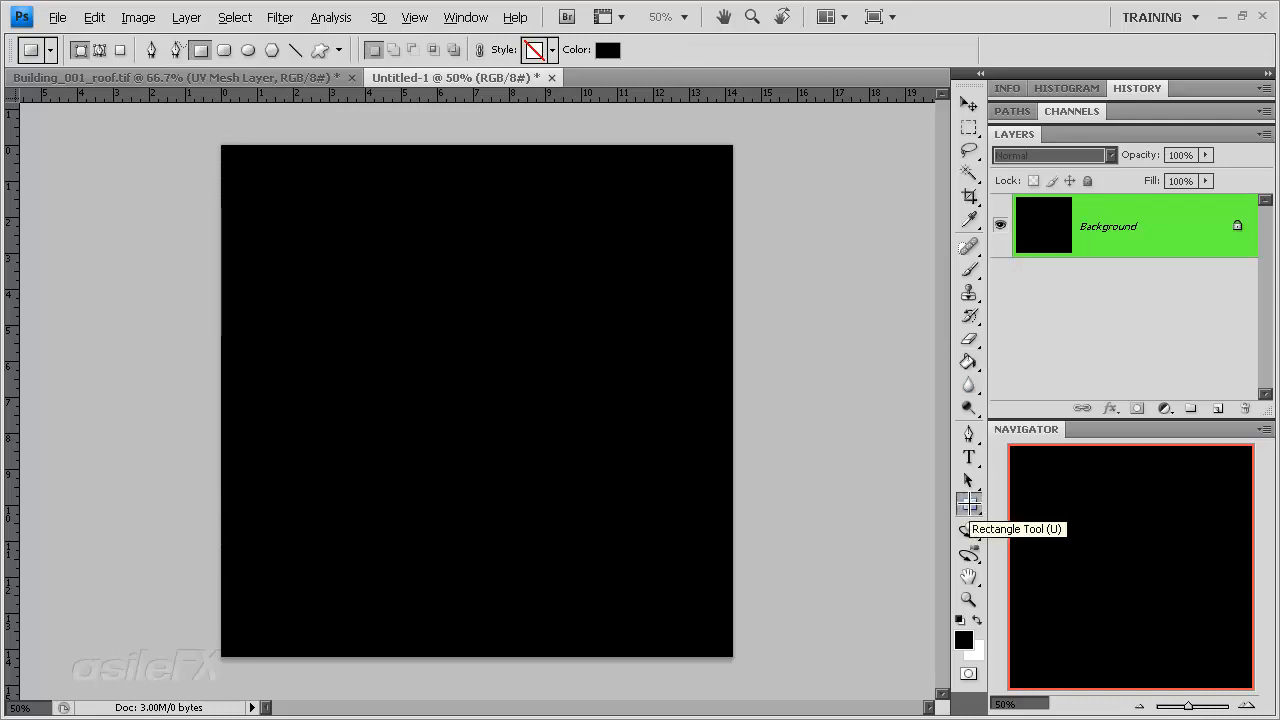
right_click(968, 503)
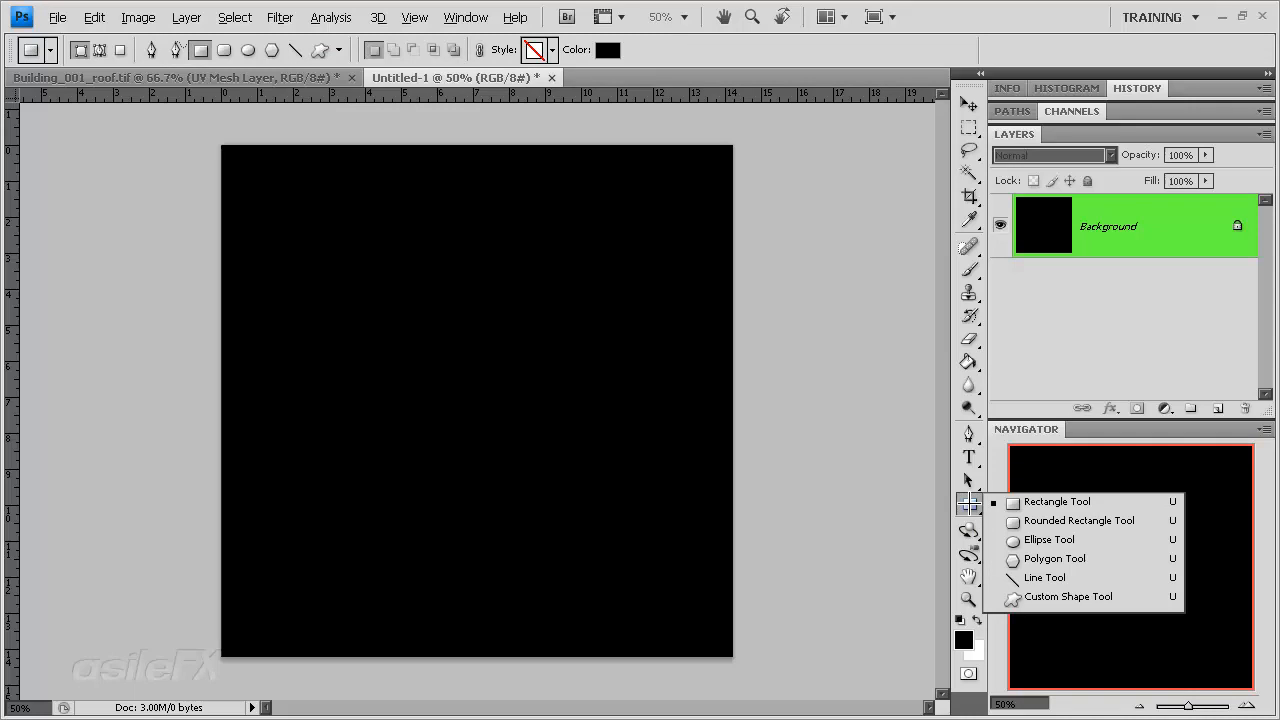
click(1048, 520)
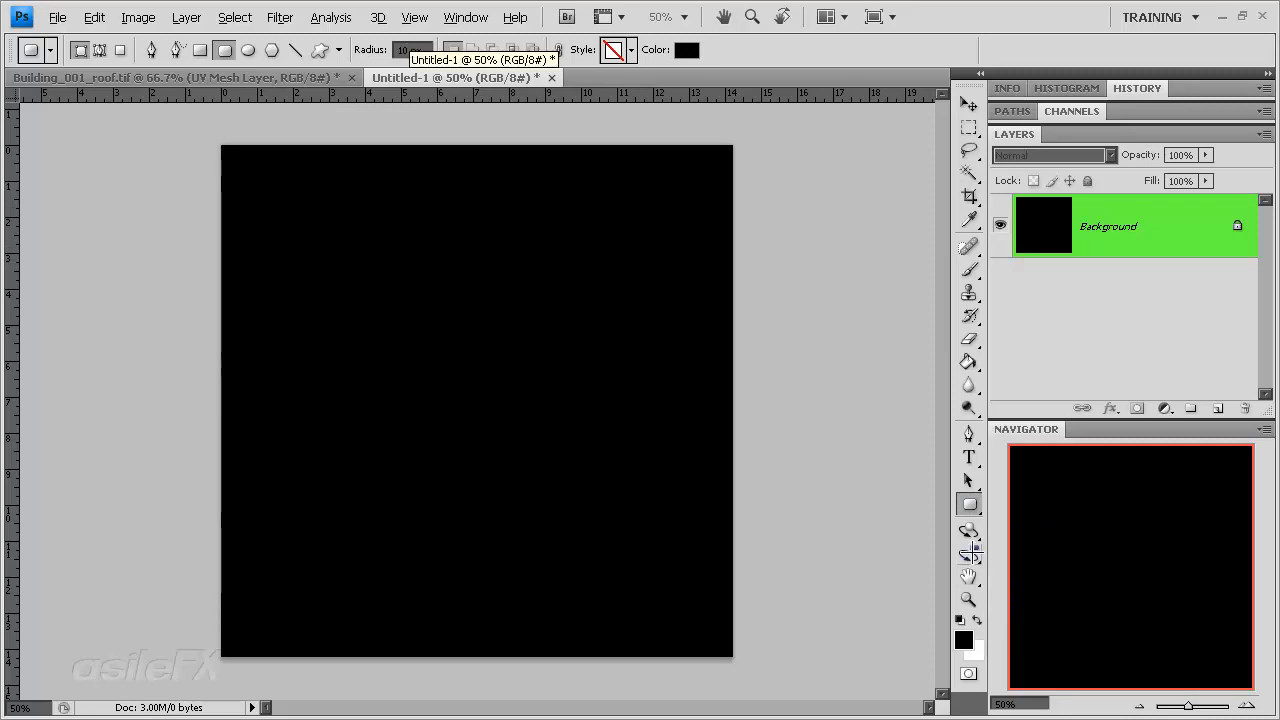
click(977, 619)
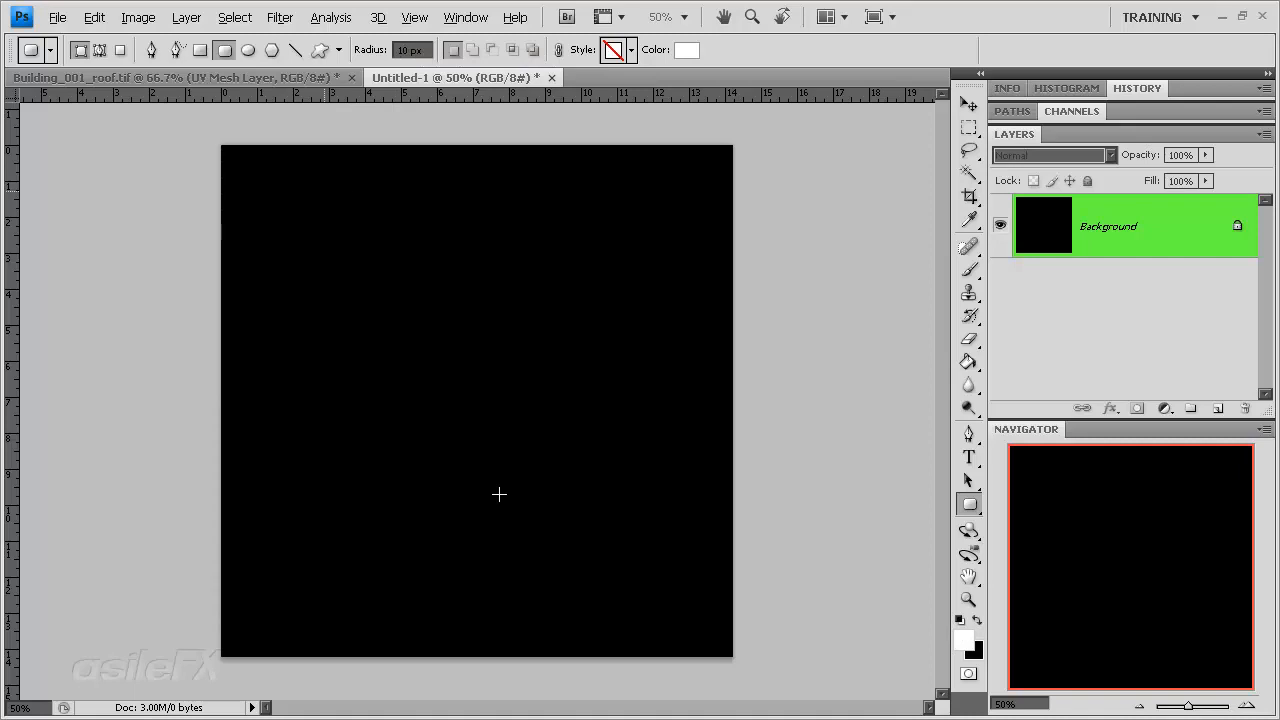
drag(324, 190, 568, 621)
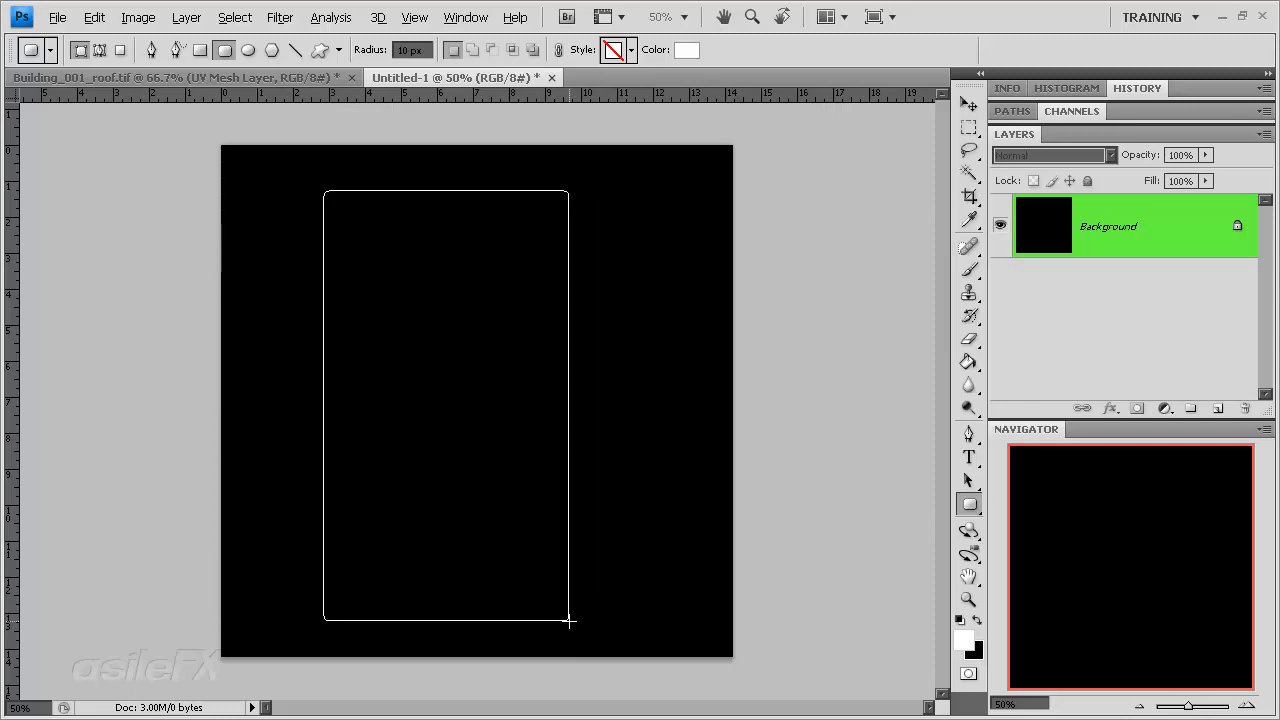
drag(569, 621, 544, 626)
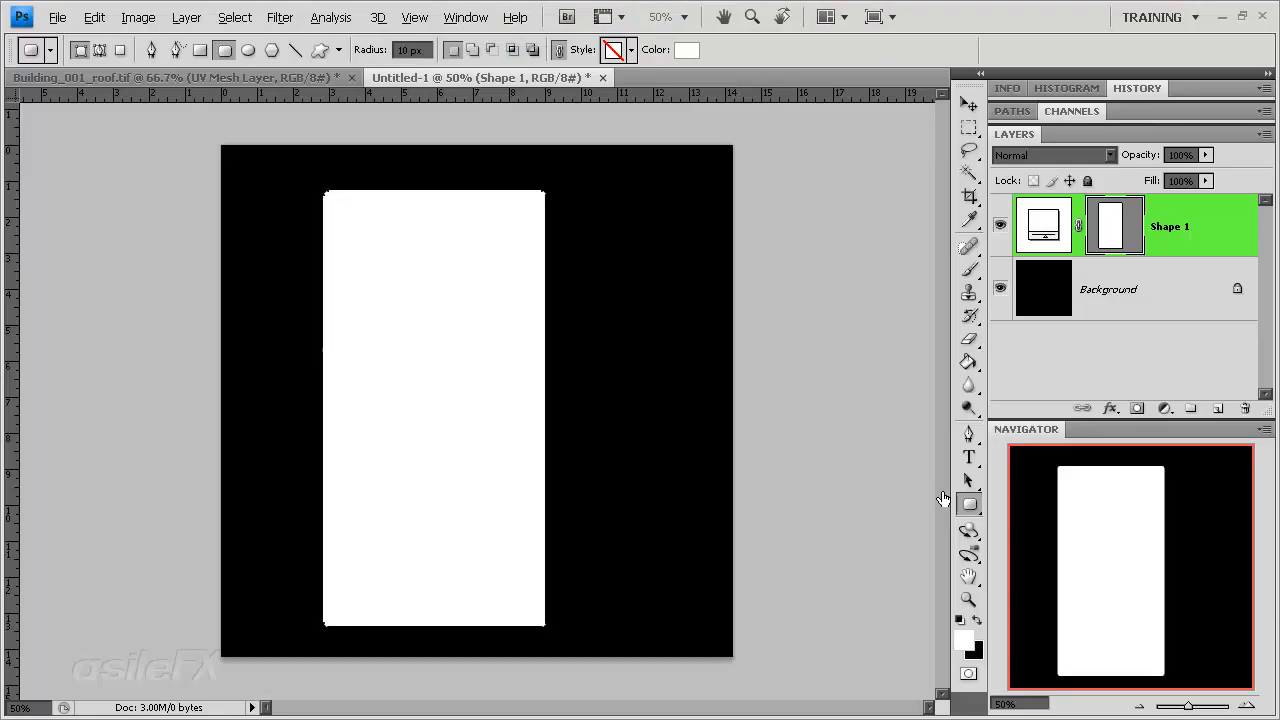
Rasterize the Shape 1 layer and move the white rectangle to about the middle of the canvas.
right_click(1214, 222)
click(1130, 361)
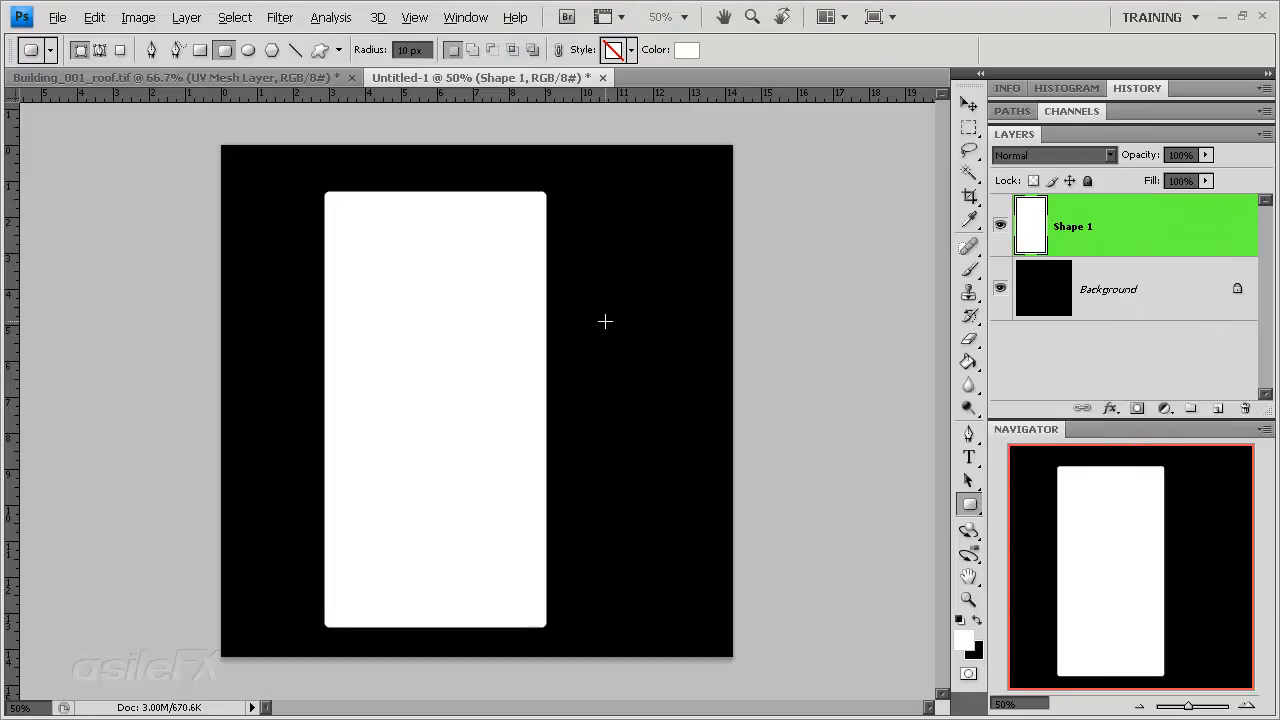
key(v)
drag(403, 374, 451, 369)
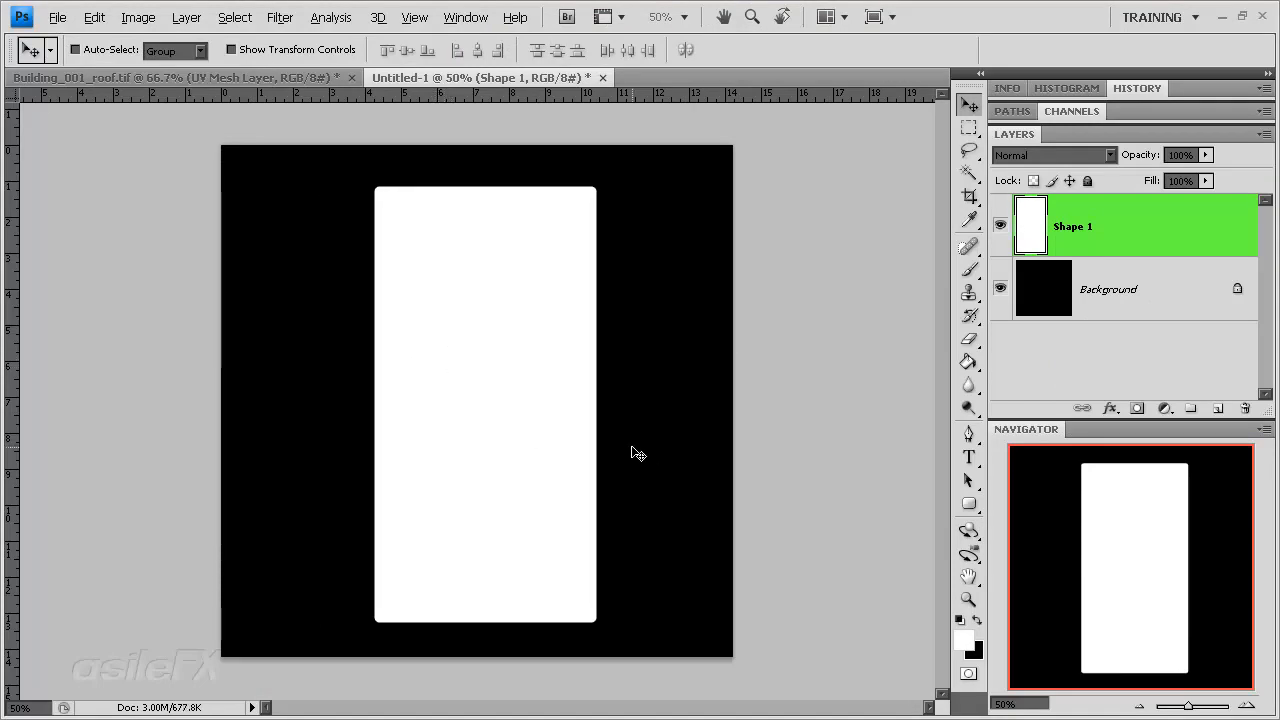
key(h)
Add a Gradient Overlay to the Shape 1 layer with a 0° angle, Reflected style and Reverse enabled.
double_click(1099, 211)
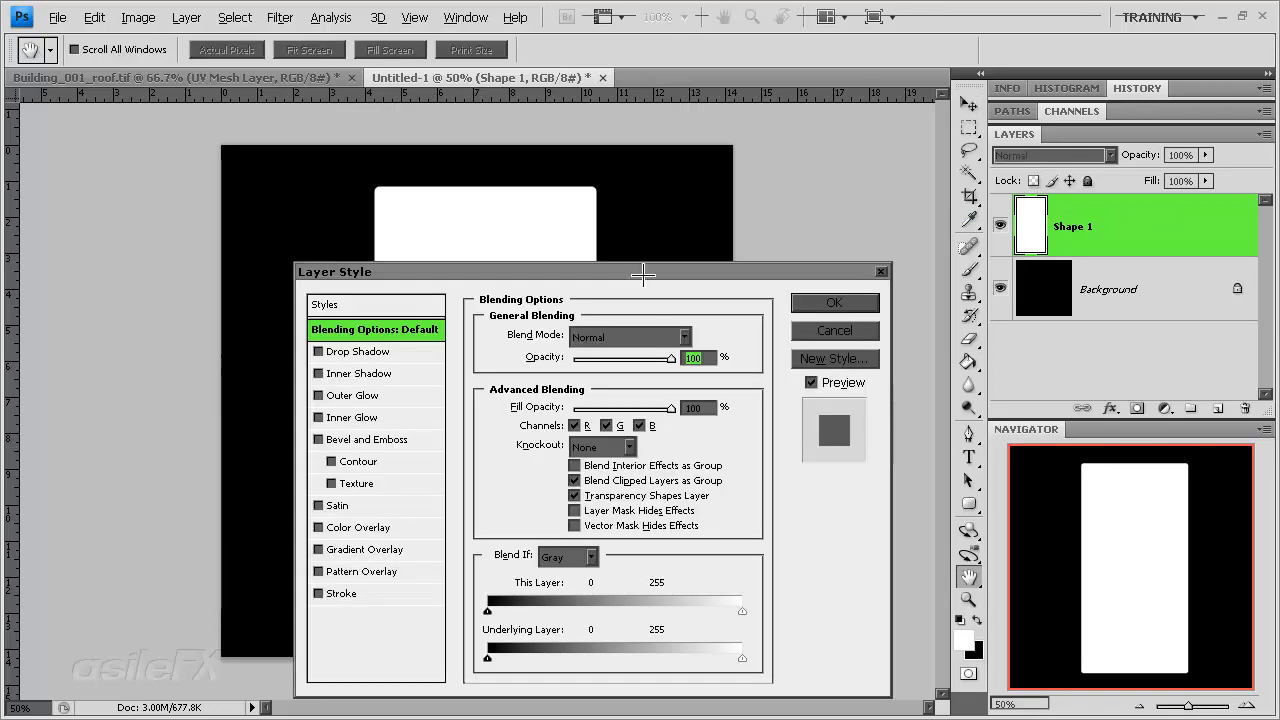
drag(651, 274, 937, 119)
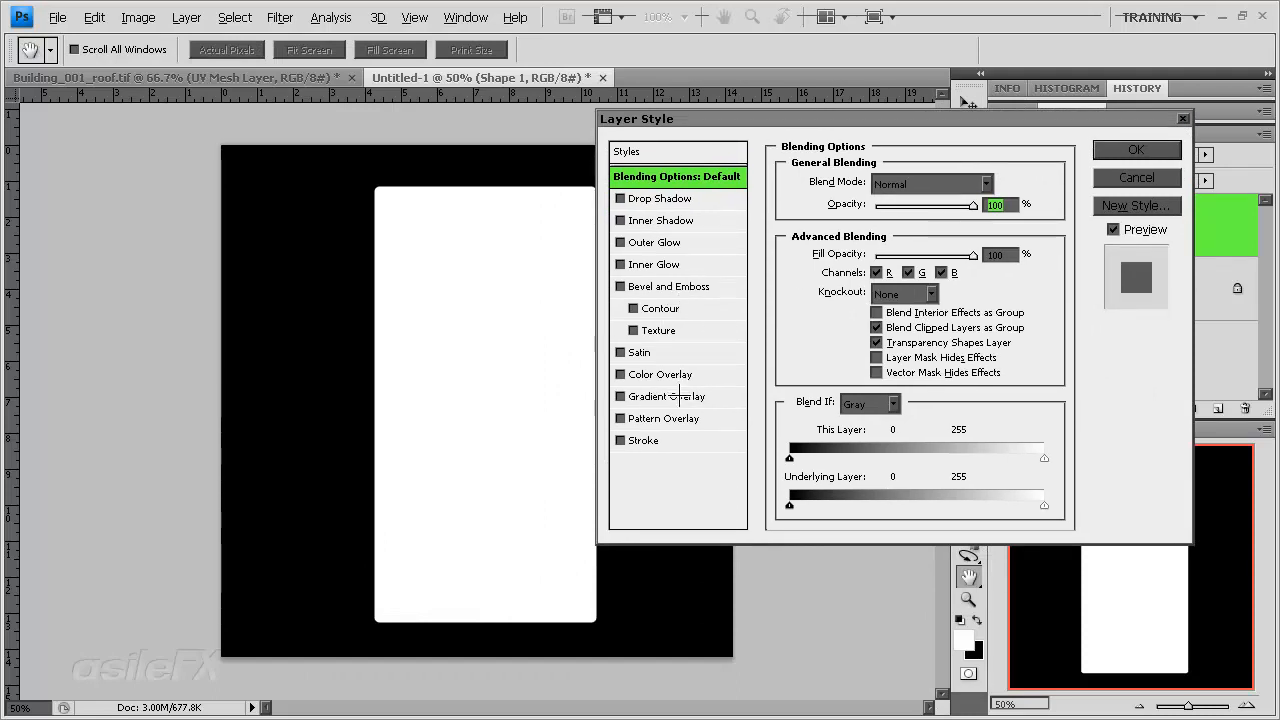
click(697, 397)
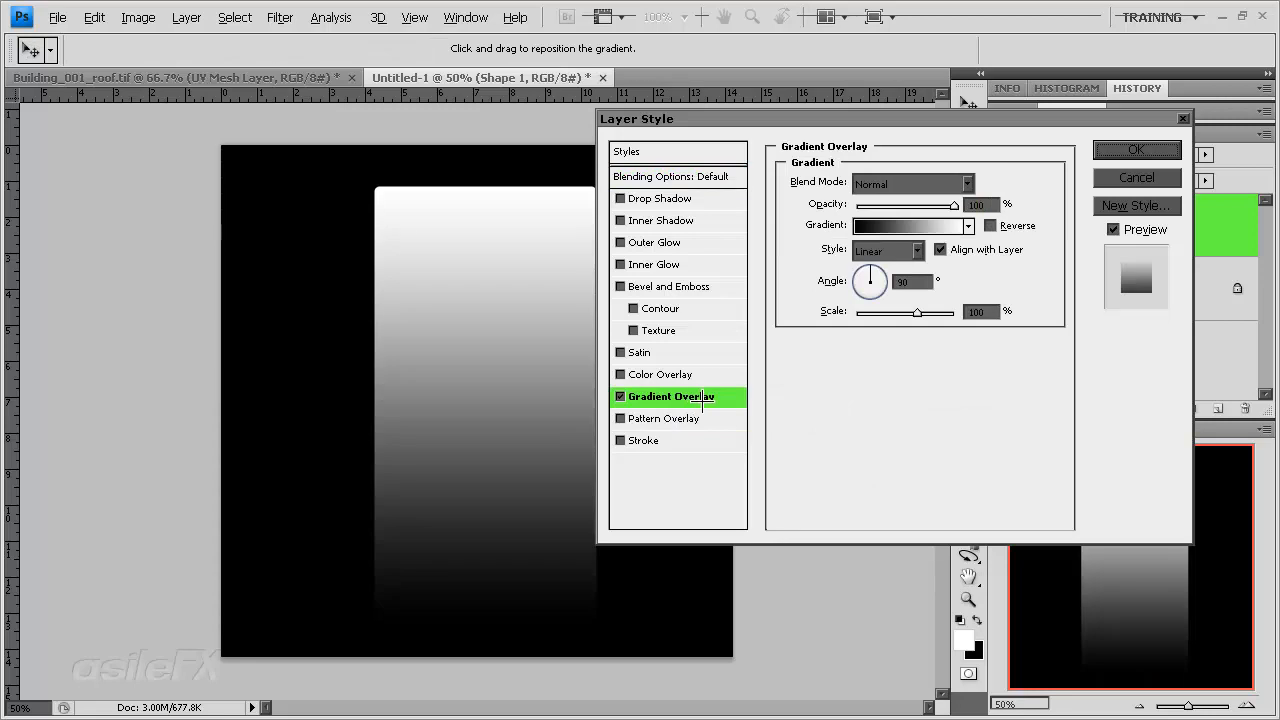
click(906, 282)
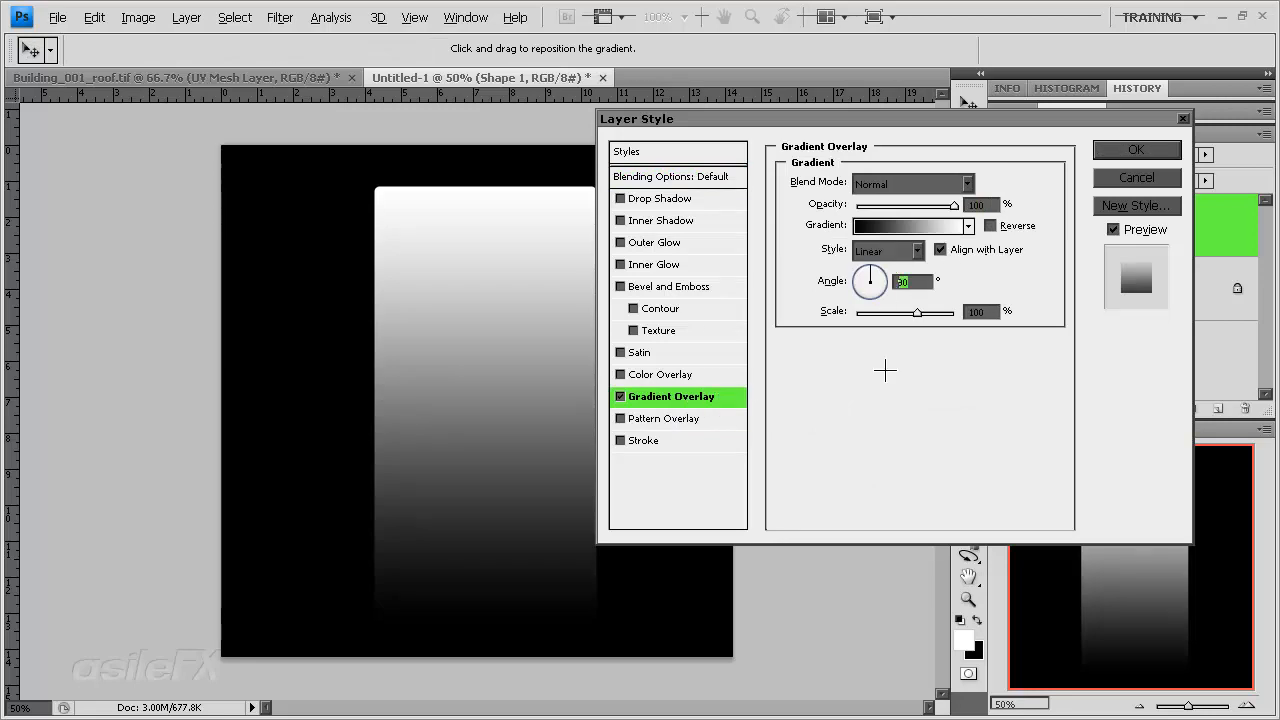
text(0)
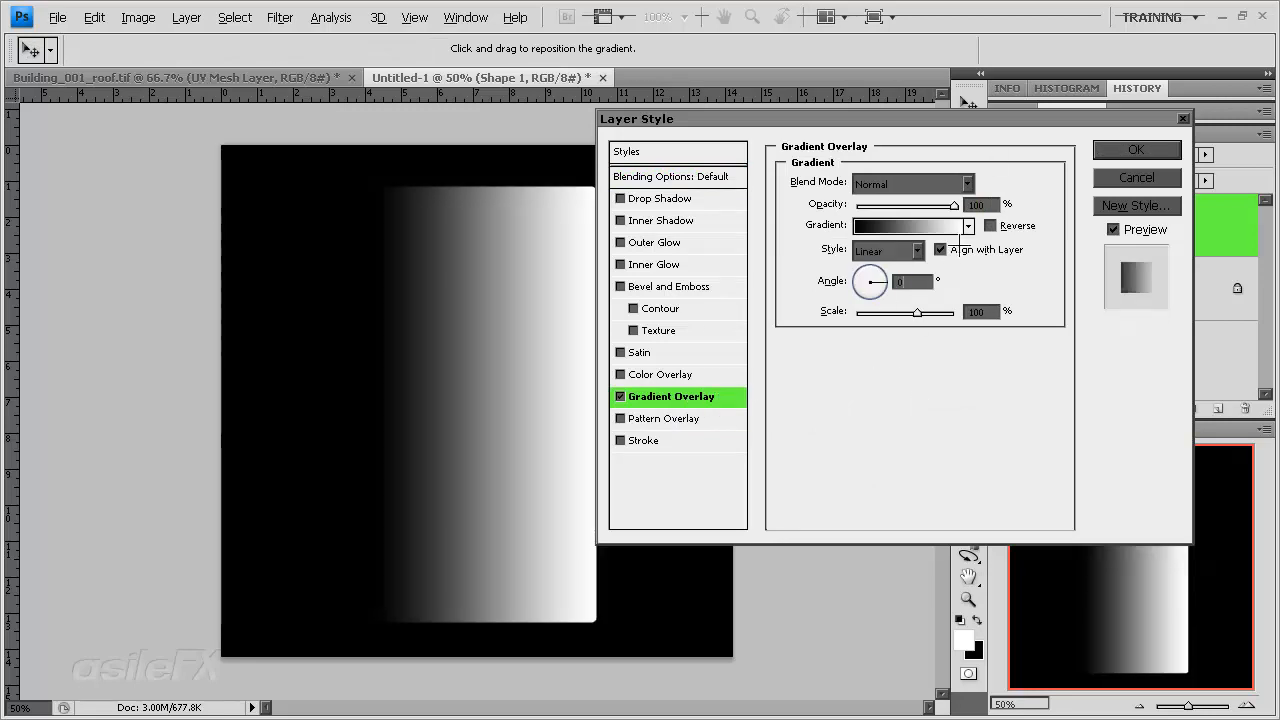
click(895, 250)
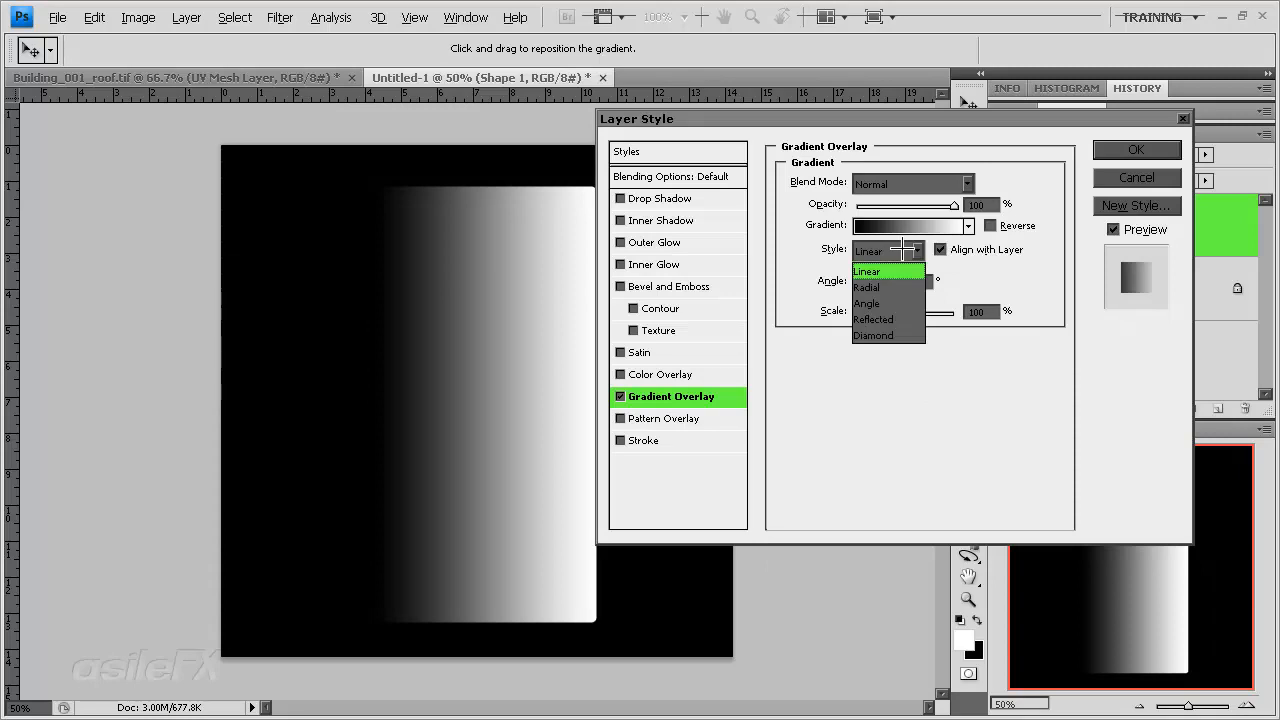
click(905, 319)
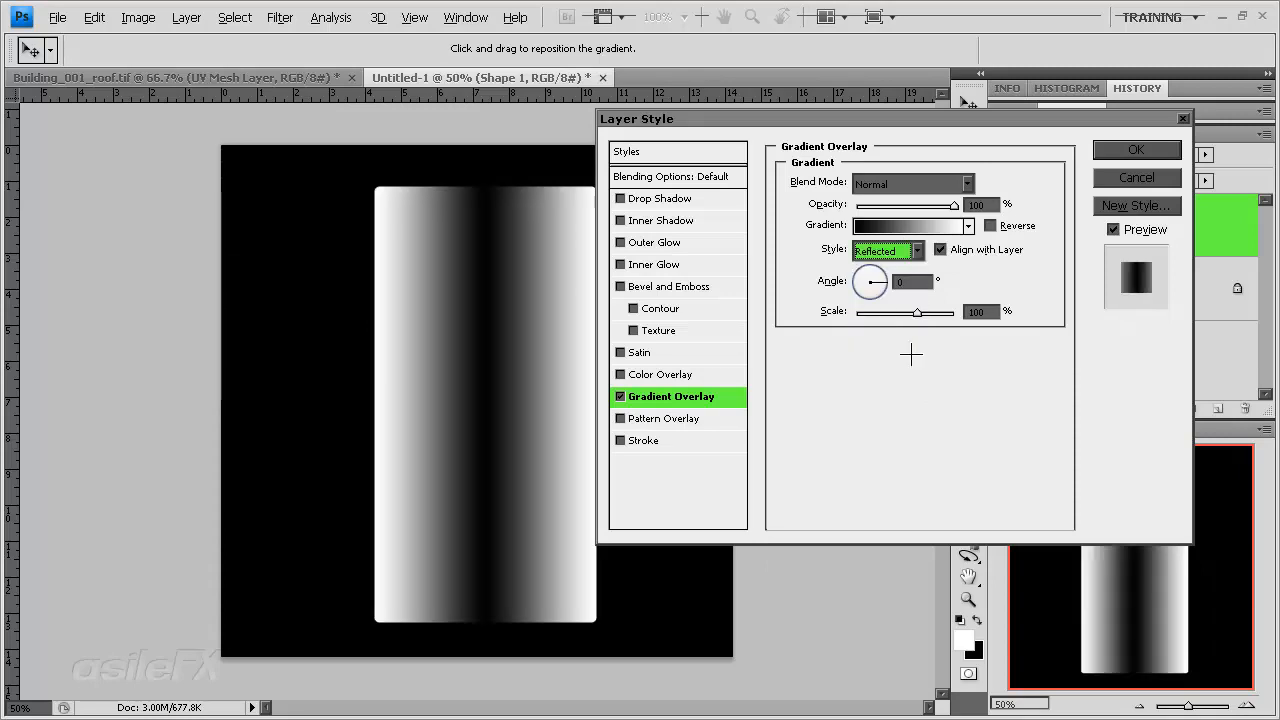
click(990, 225)
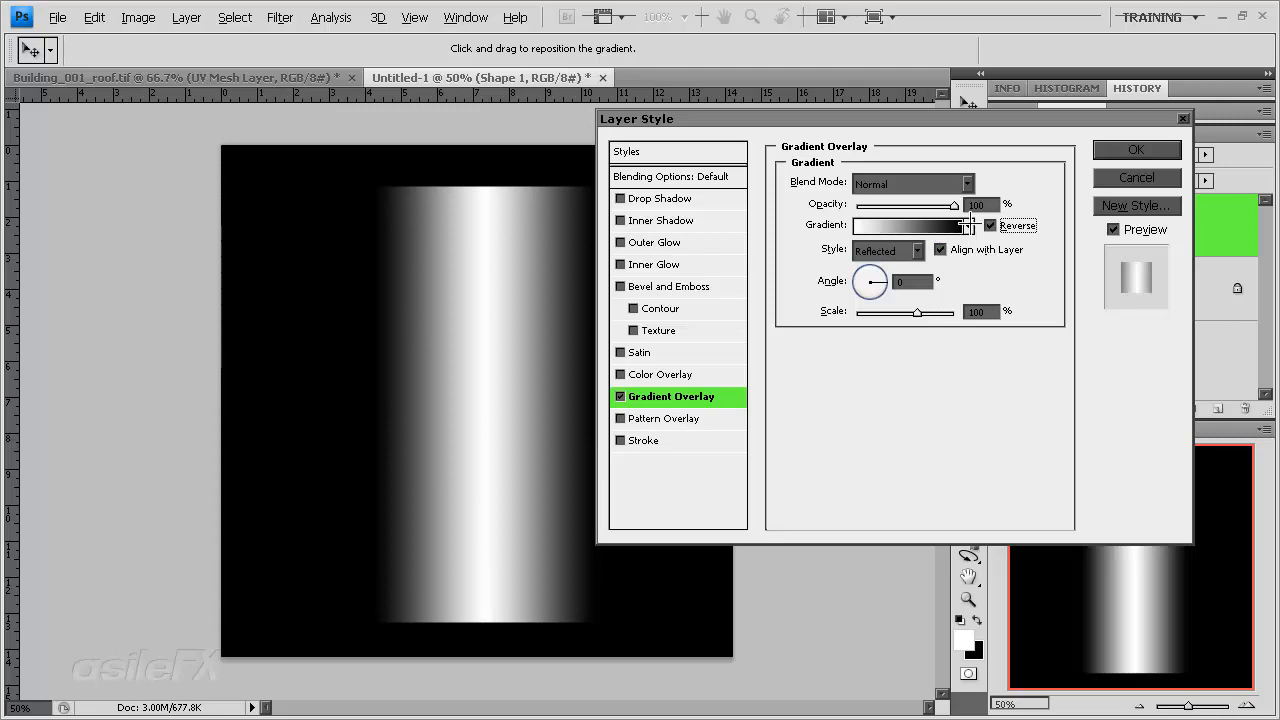
Edit the overlay's gradient, moving the white color stop slightly inward and the color midpoint to 42%.
click(920, 227)
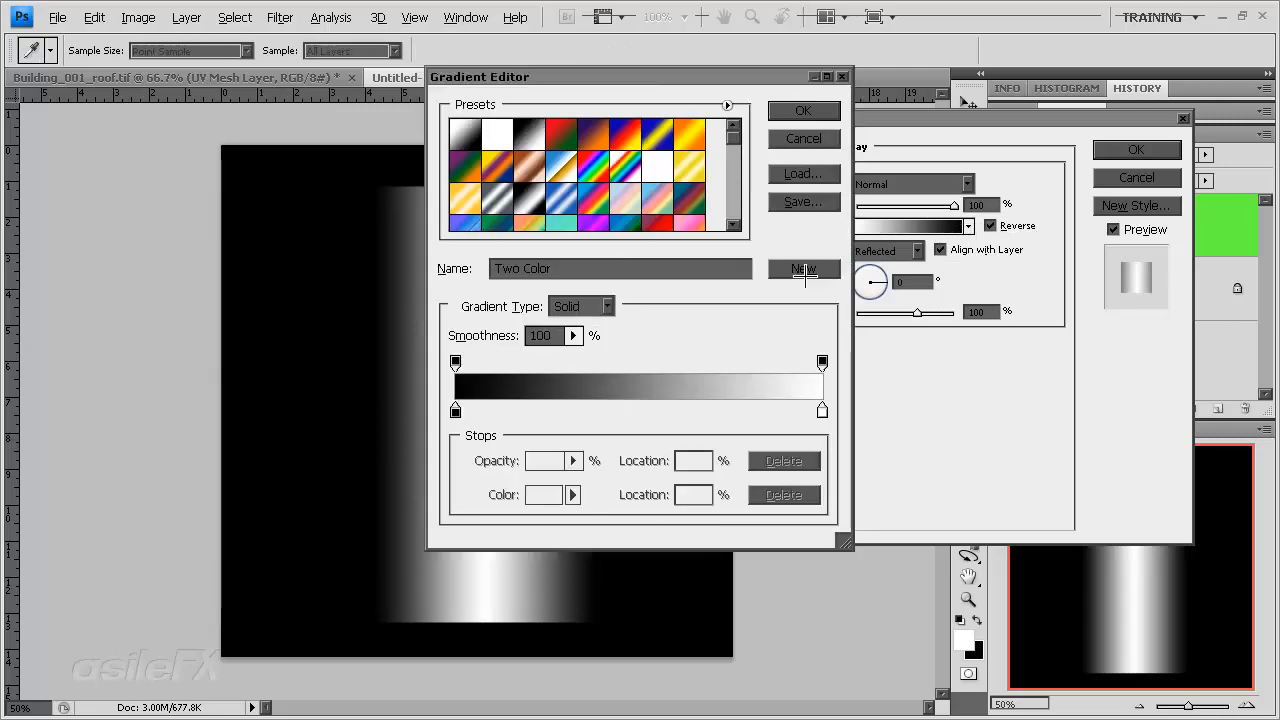
drag(750, 78, 1051, 132)
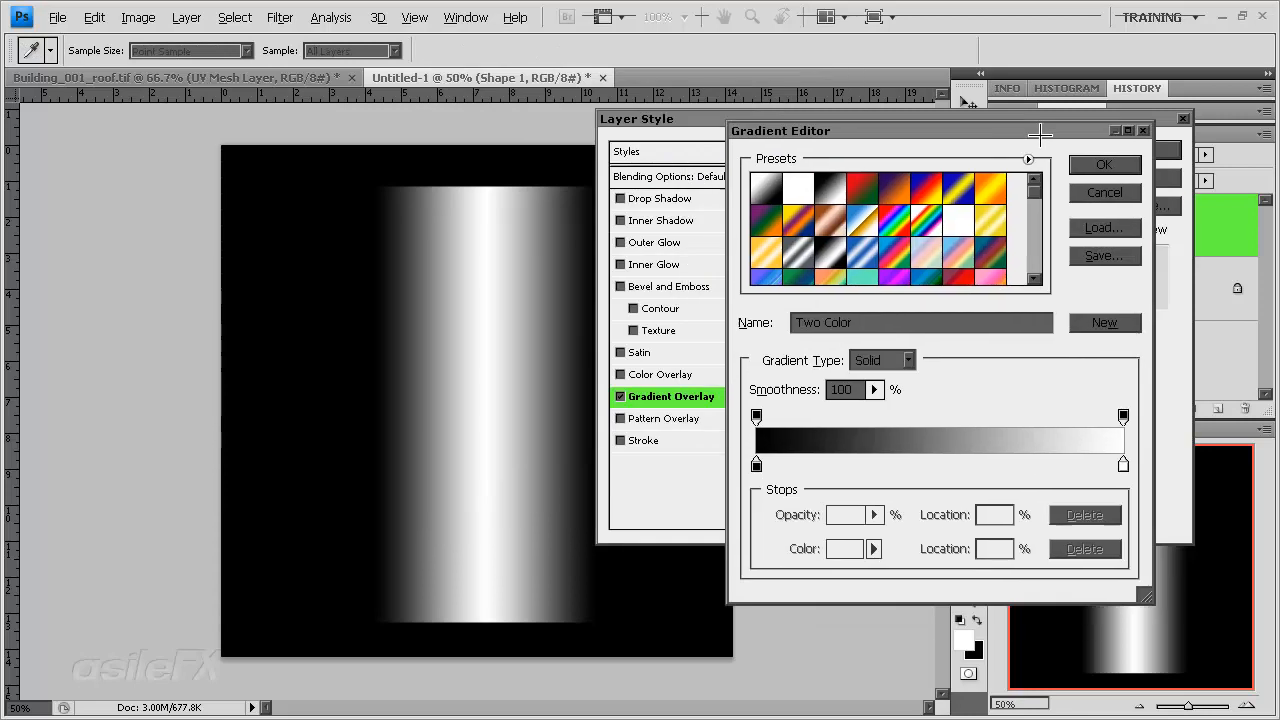
mouse_move(1123, 464)
mouse_down()
mouse_move(1108, 464)
mouse_move(1123, 464)
mouse_up()
mouse_move(940, 458)
mouse_down()
mouse_move(907, 455)
mouse_move(920, 455)
mouse_up()
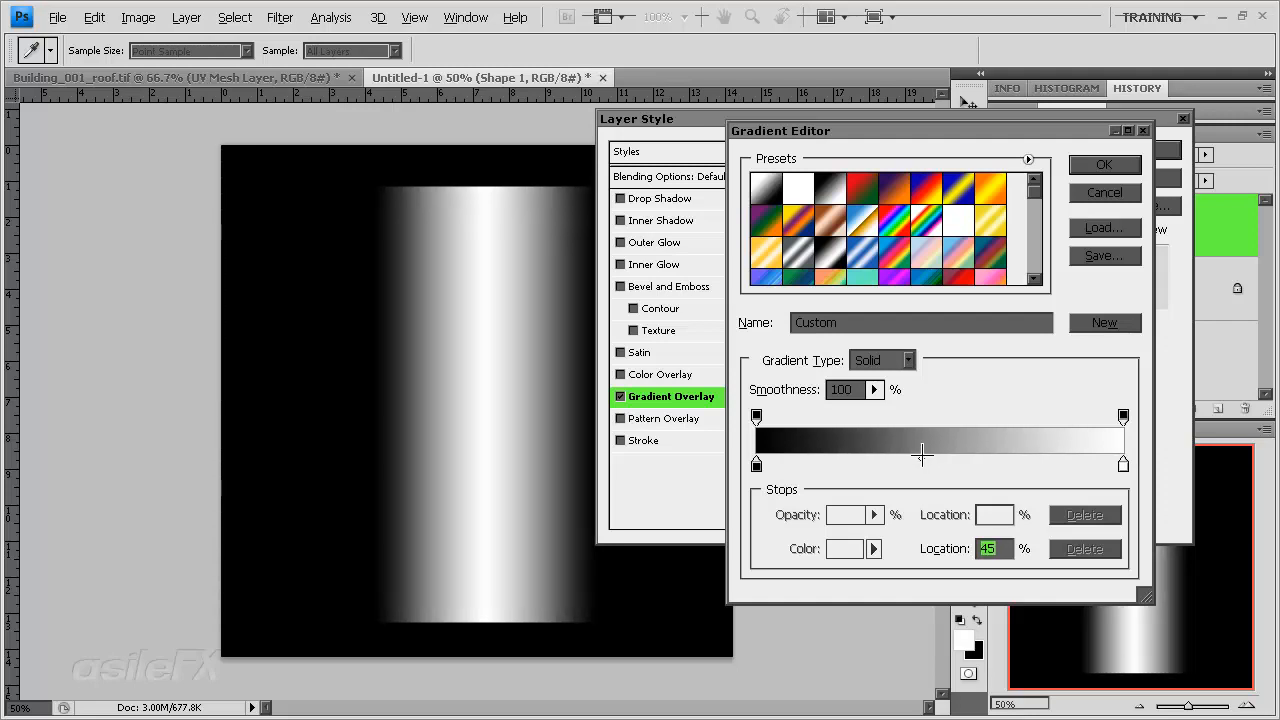
drag(1122, 464, 1104, 458)
drag(914, 458, 912, 458)
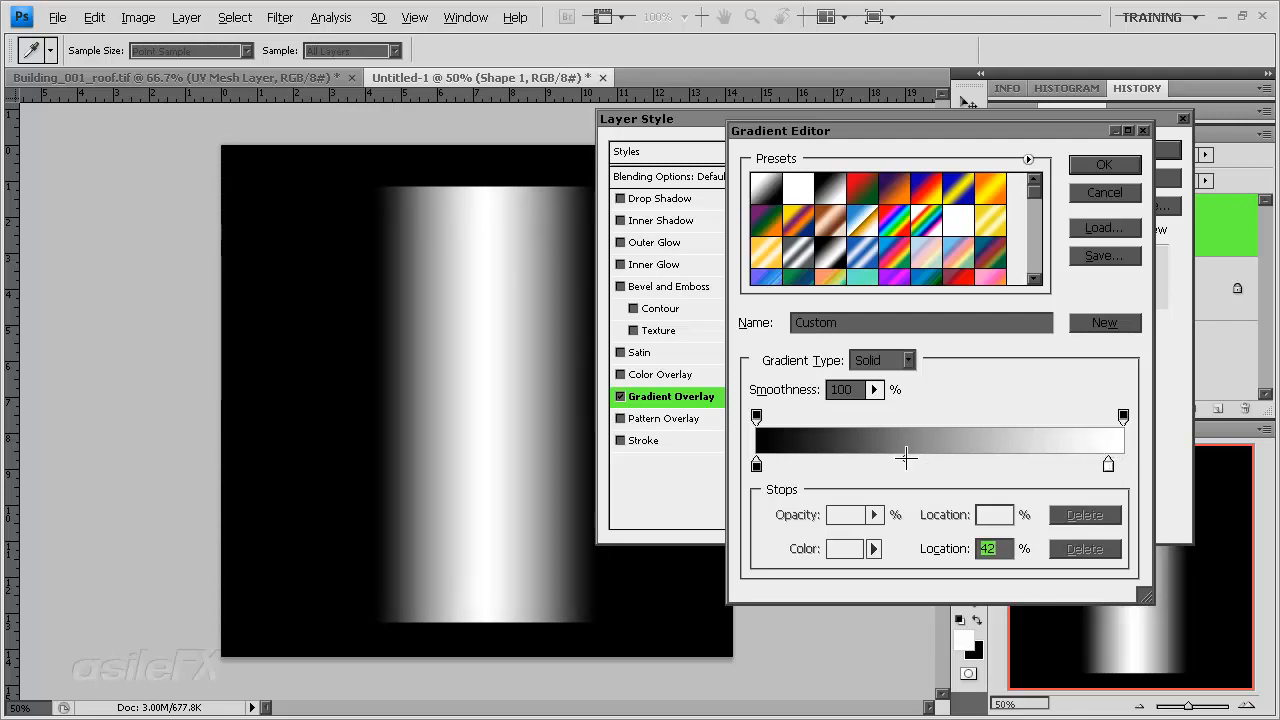
Try an extra white color stop at 40% in the gradient, remove it, and apply the gradient and layer style.
click(903, 464)
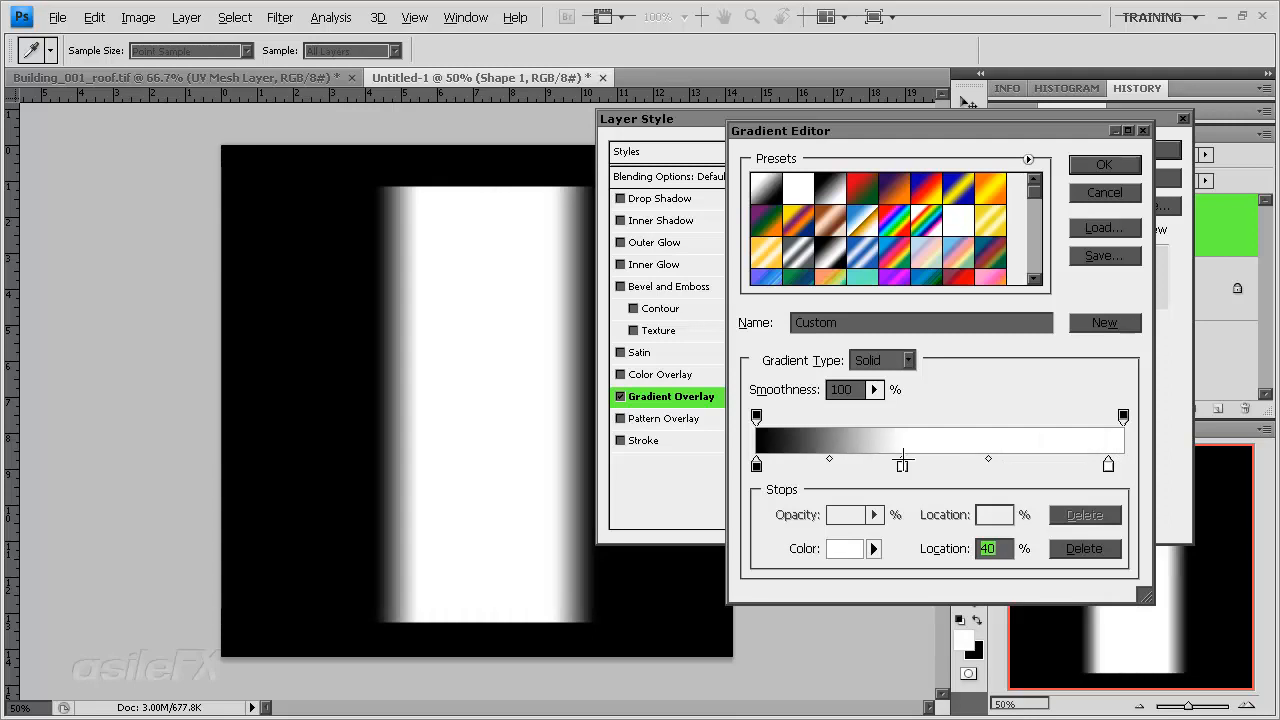
key(BackSpace)
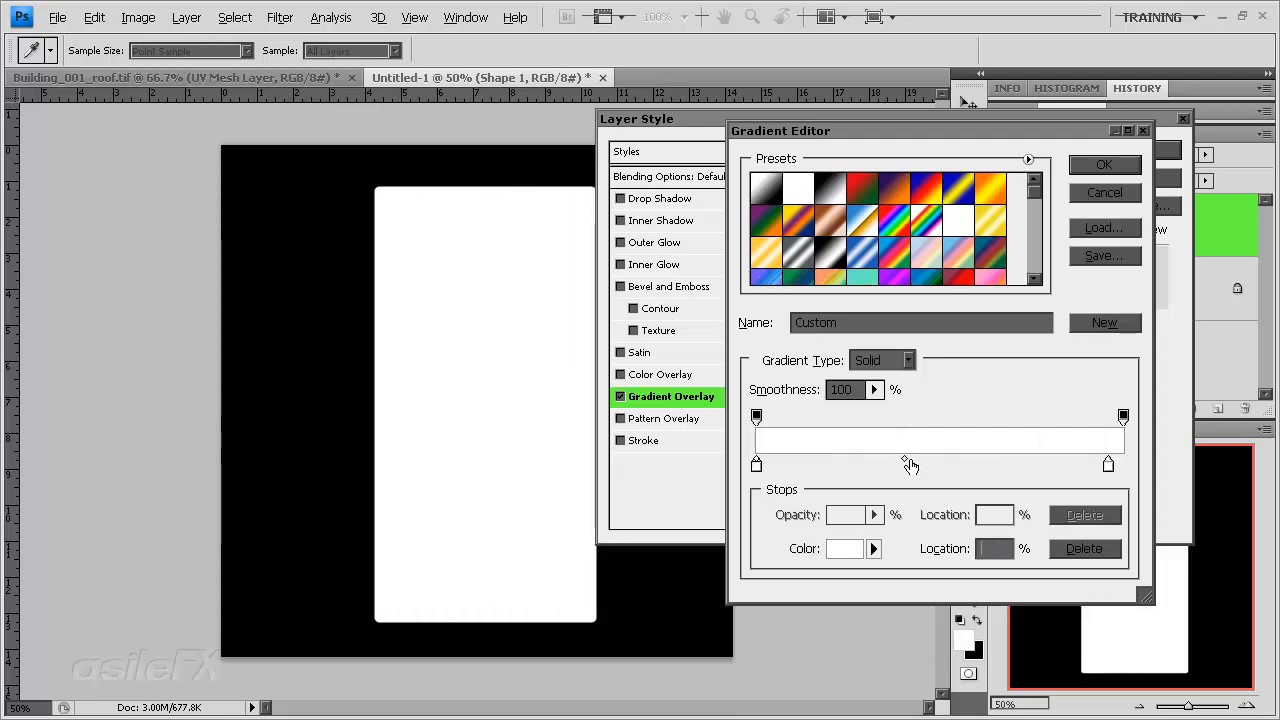
drag(757, 465, 844, 562)
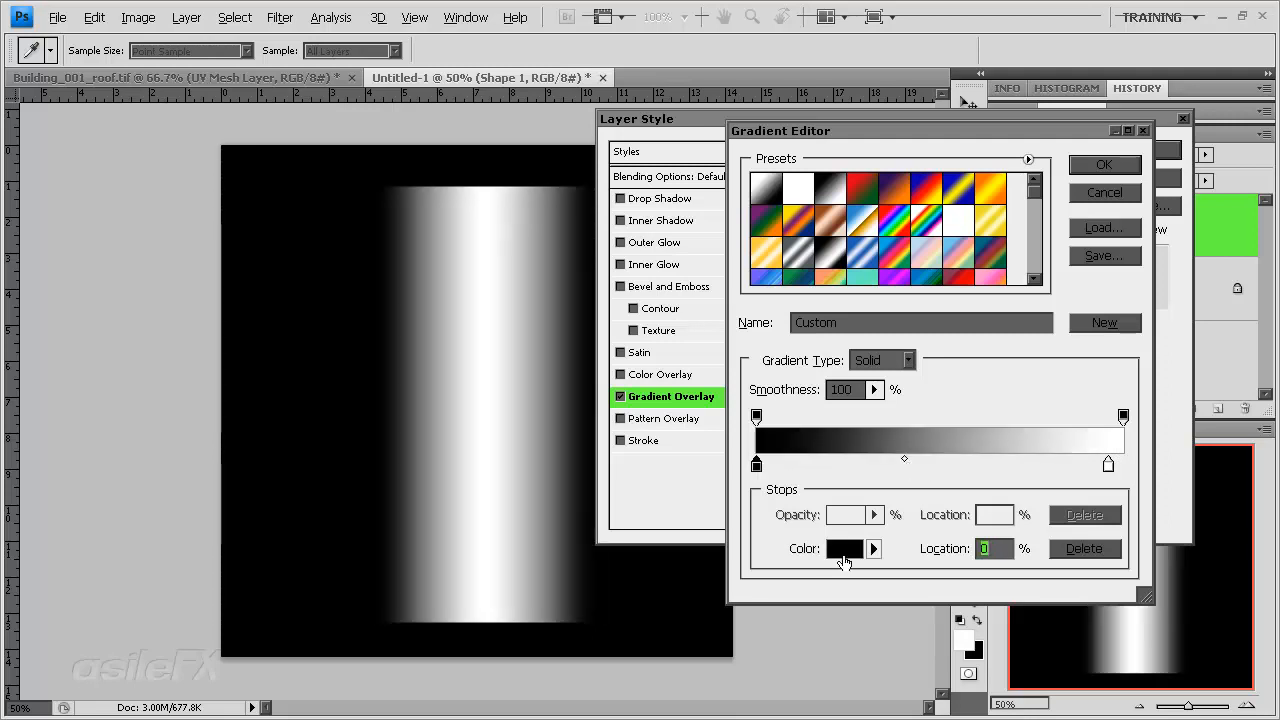
click(1085, 170)
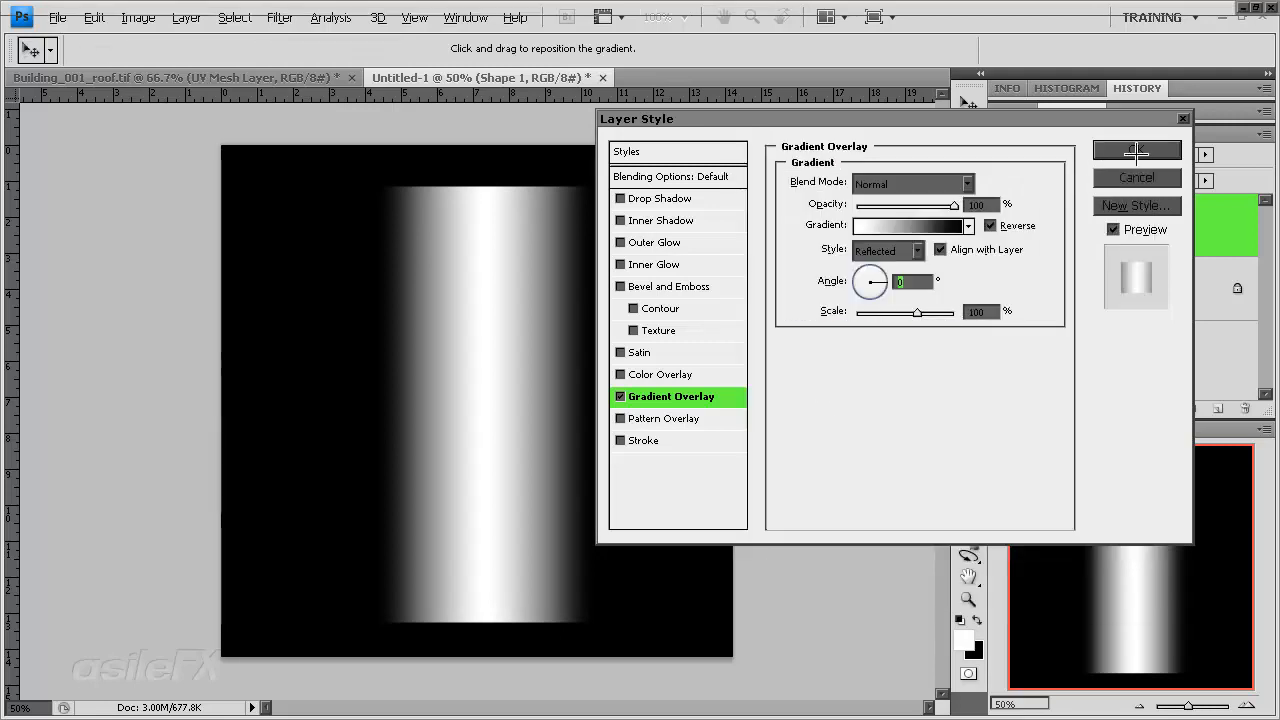
click(1137, 149)
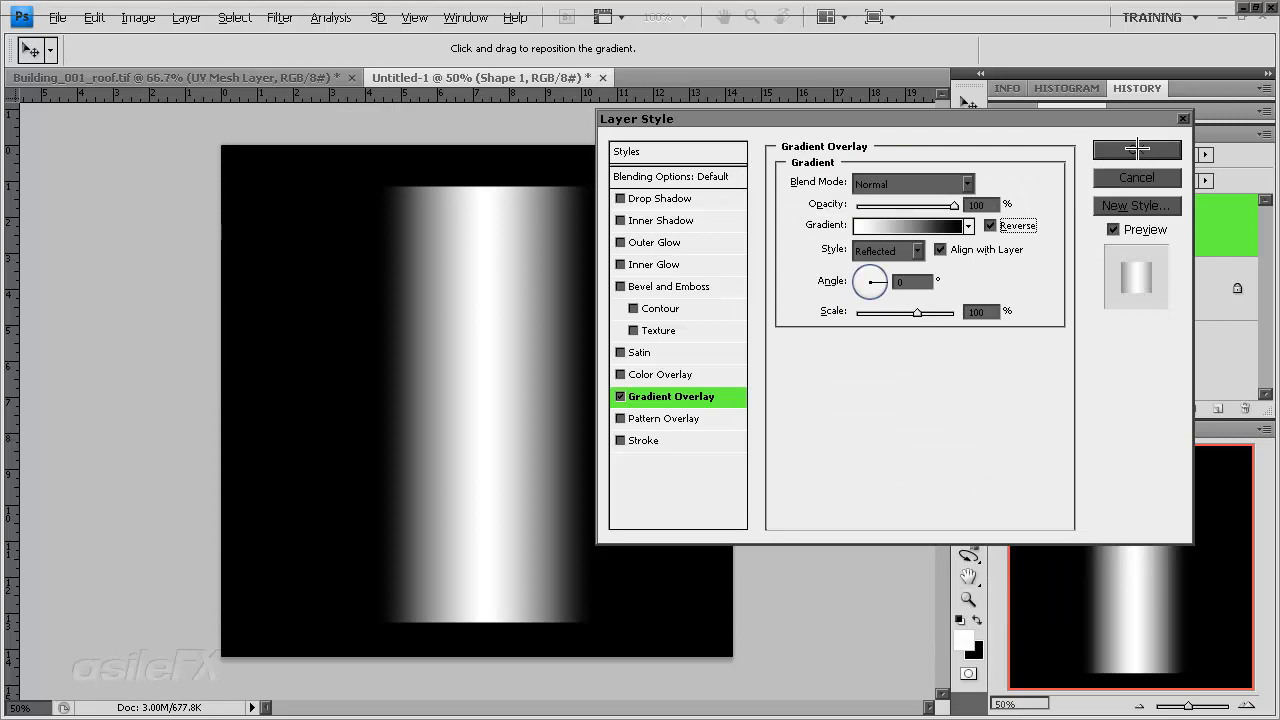
Fill the Background layer with grey #959595, sampled from the gradient on the shape, using the Paint Bucket.
click(1137, 284)
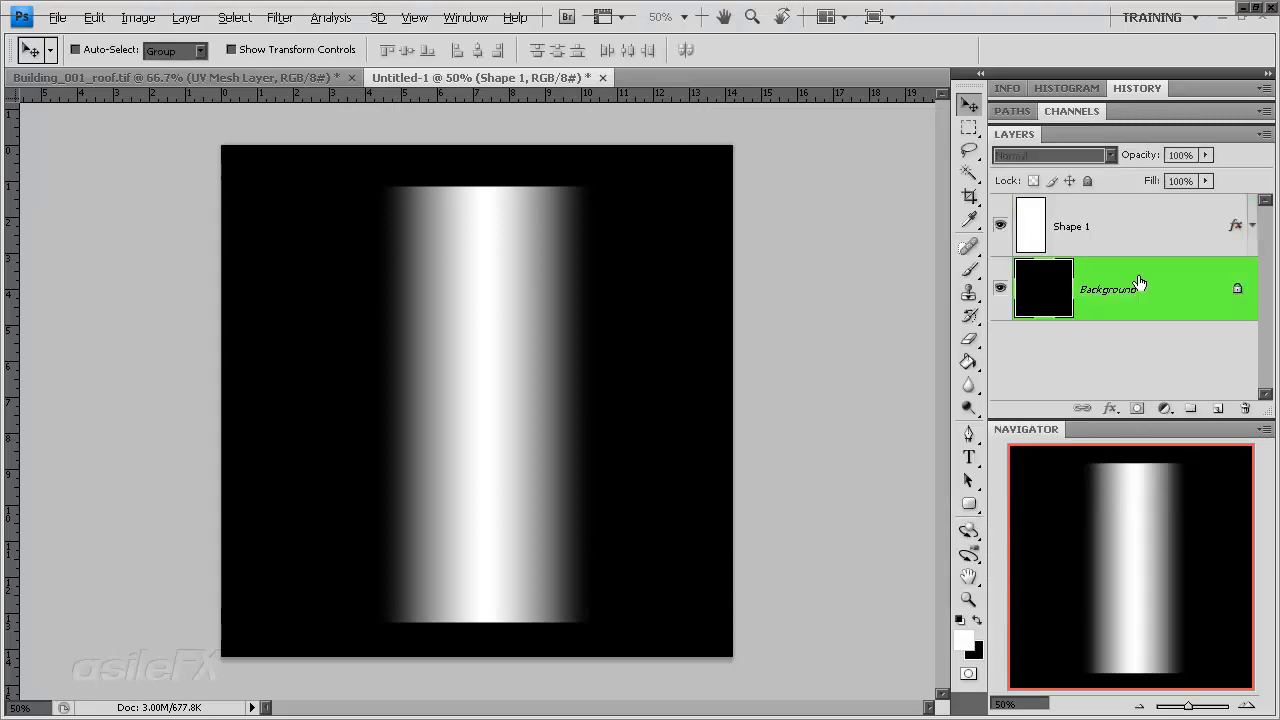
click(966, 637)
click(526, 463)
click(428, 423)
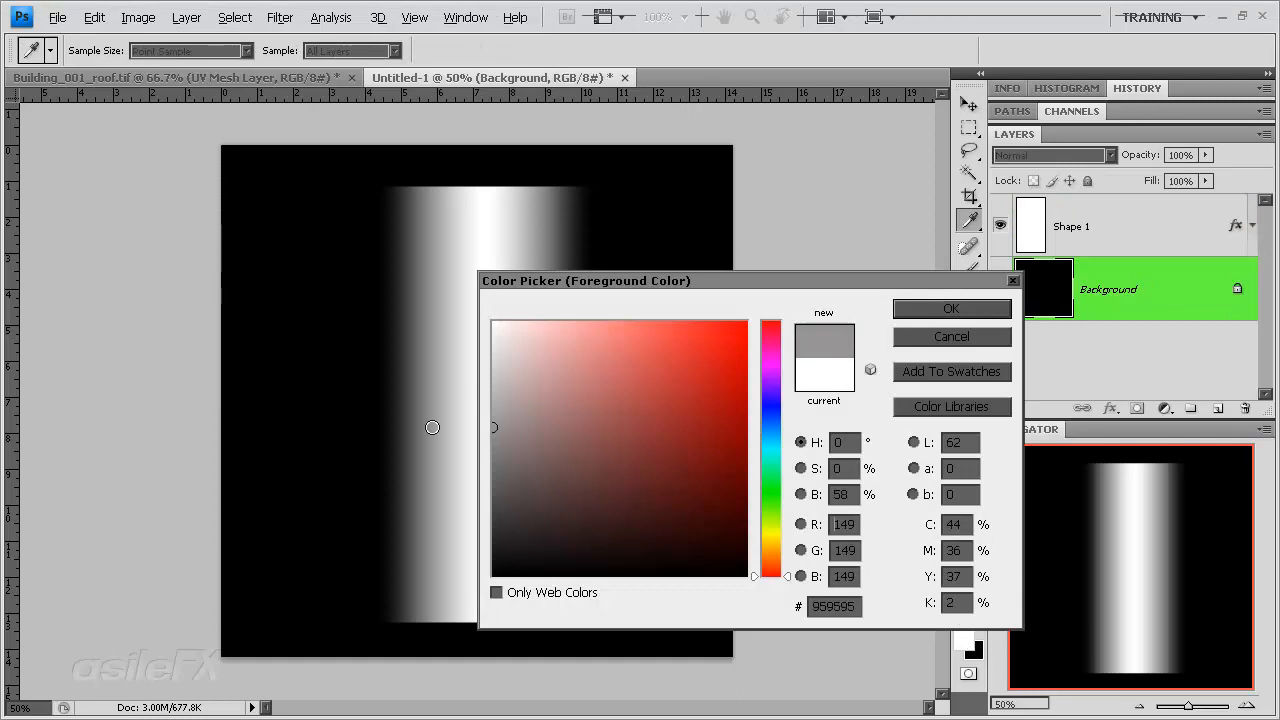
click(948, 310)
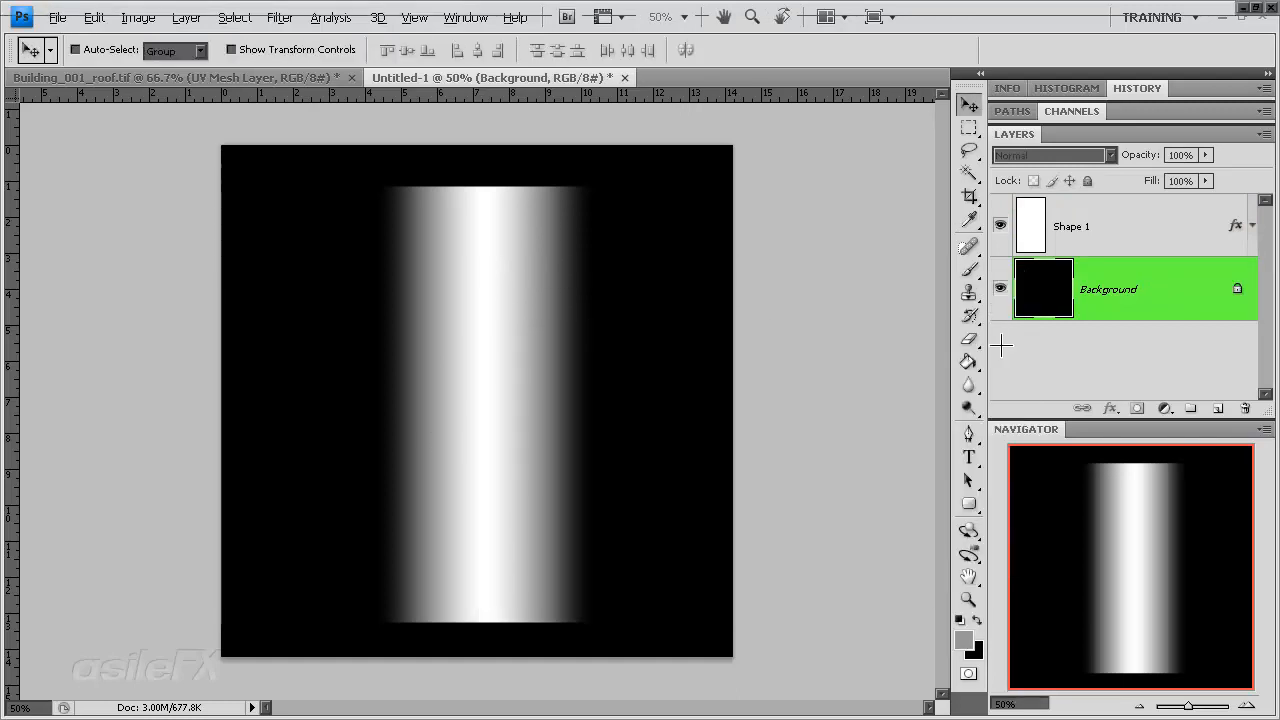
click(968, 362)
click(585, 301)
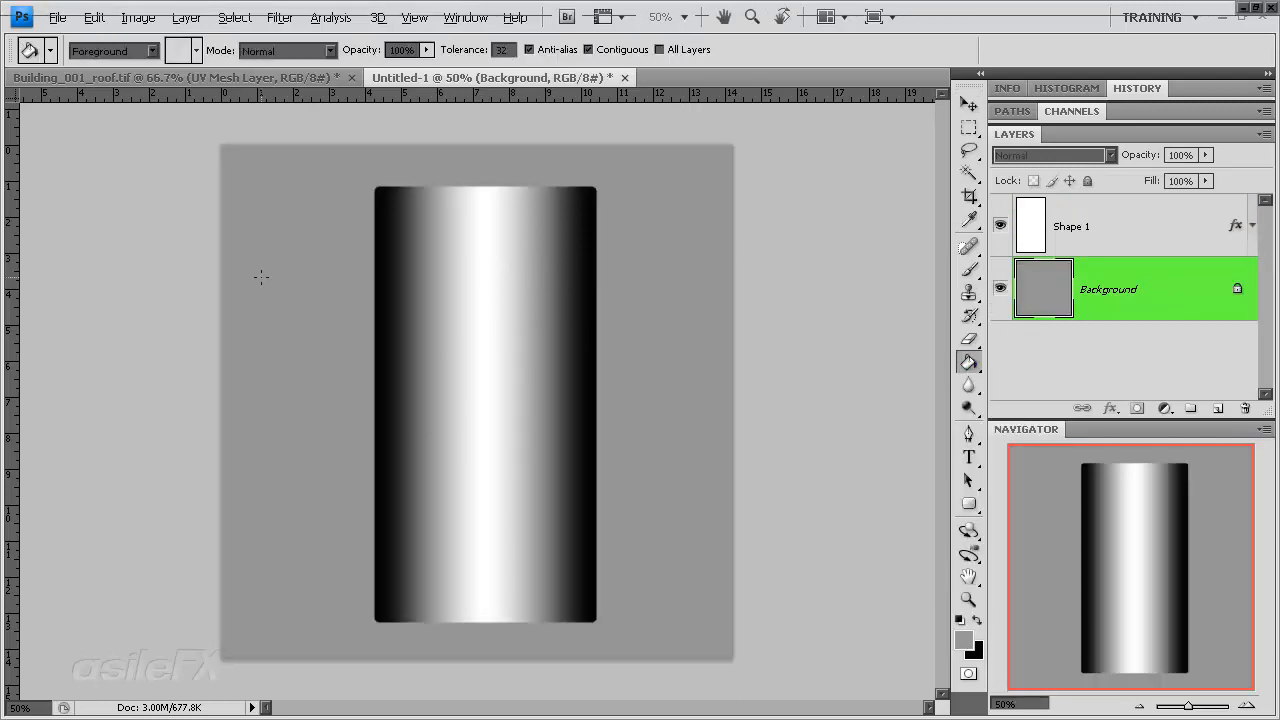
click(1138, 230)
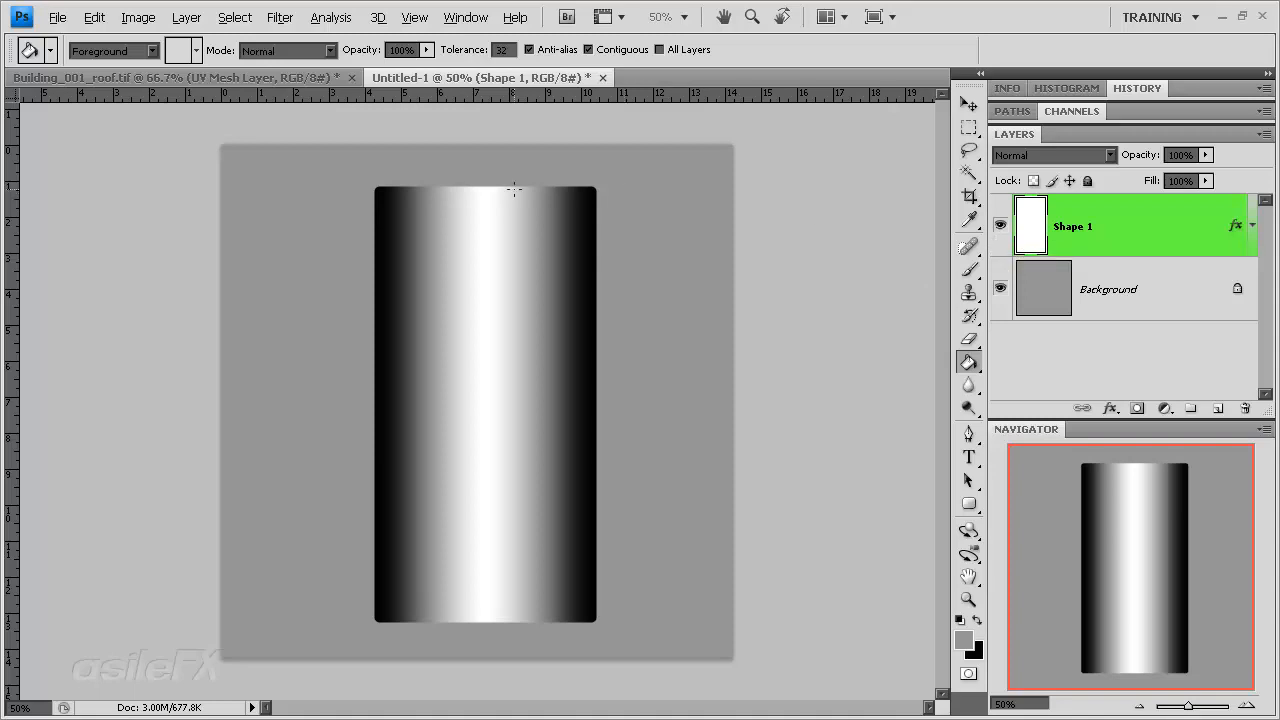
double_click(1171, 230)
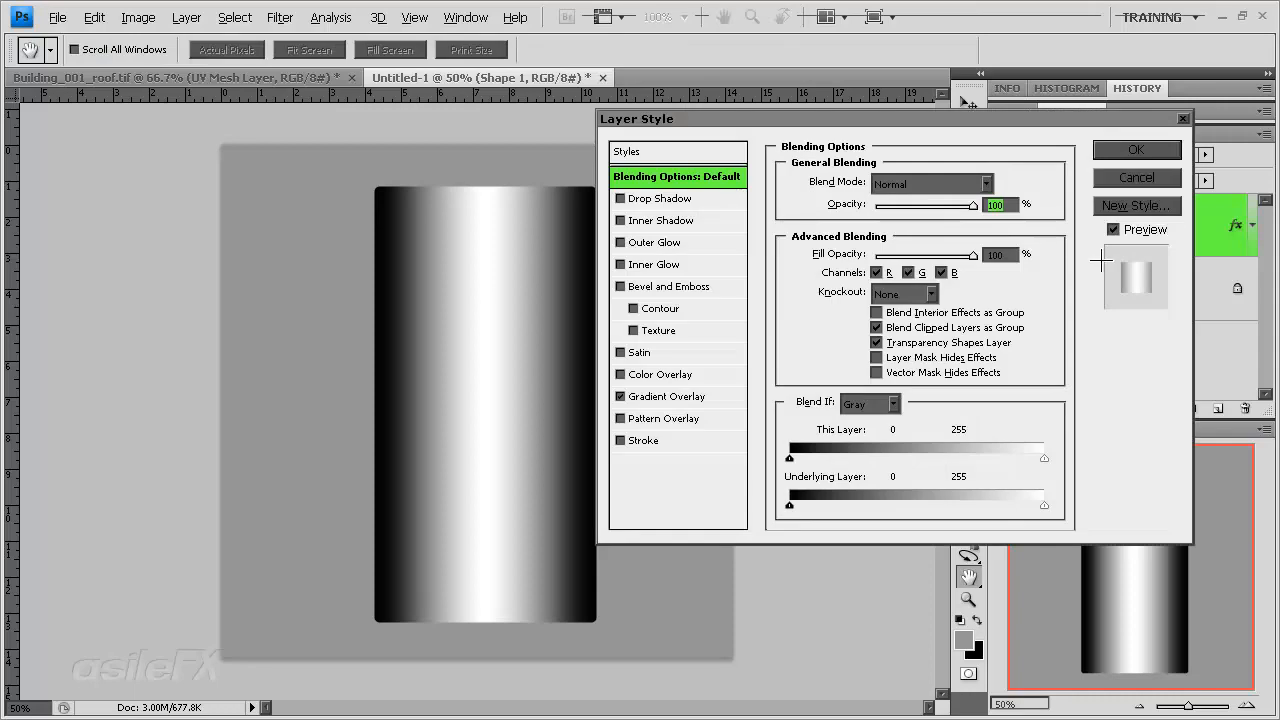
click(1130, 178)
Add an Inner Shadow to the Shape 1 layer with its distance set to 0 px.
key(ctrl+alt+0)
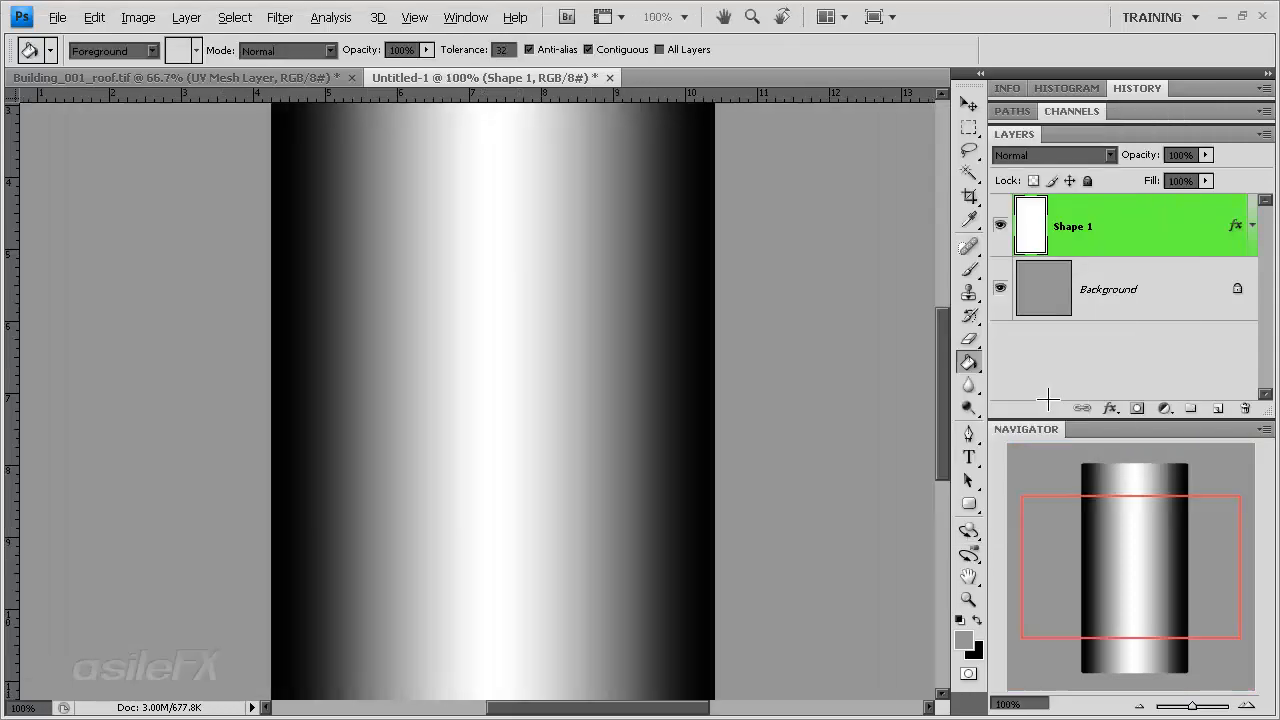
drag(1114, 508, 1114, 480)
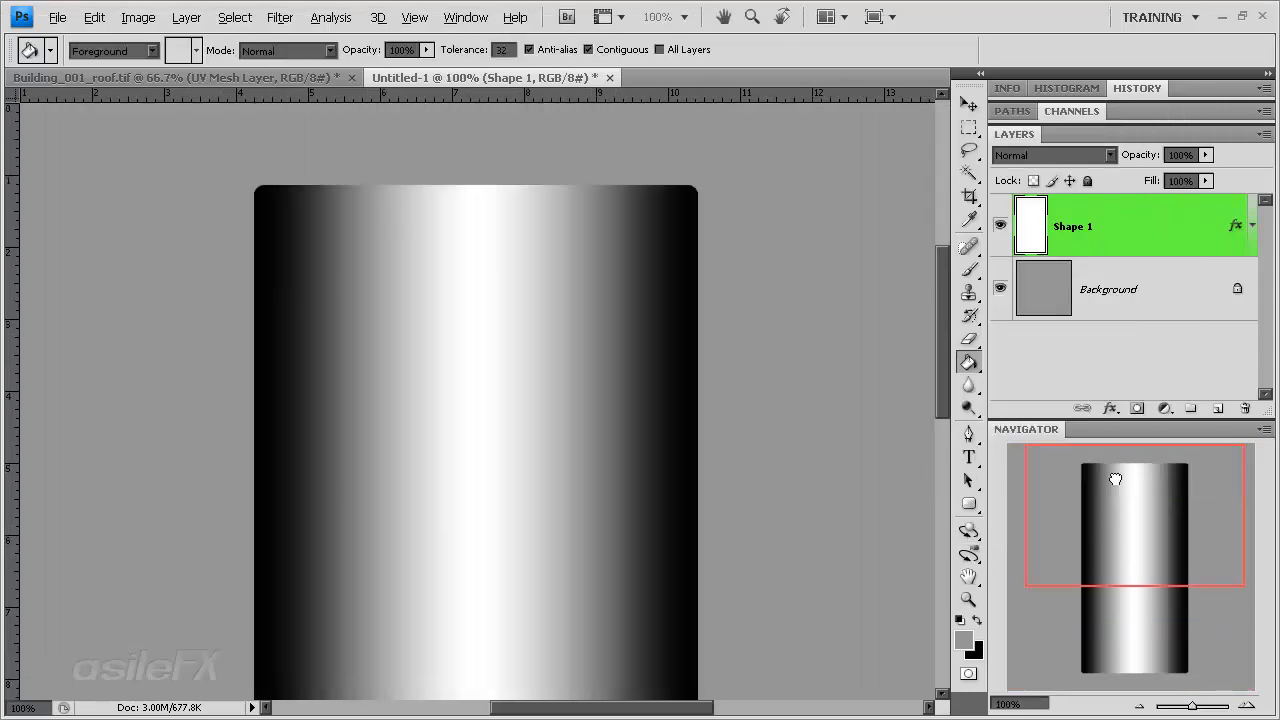
double_click(1143, 224)
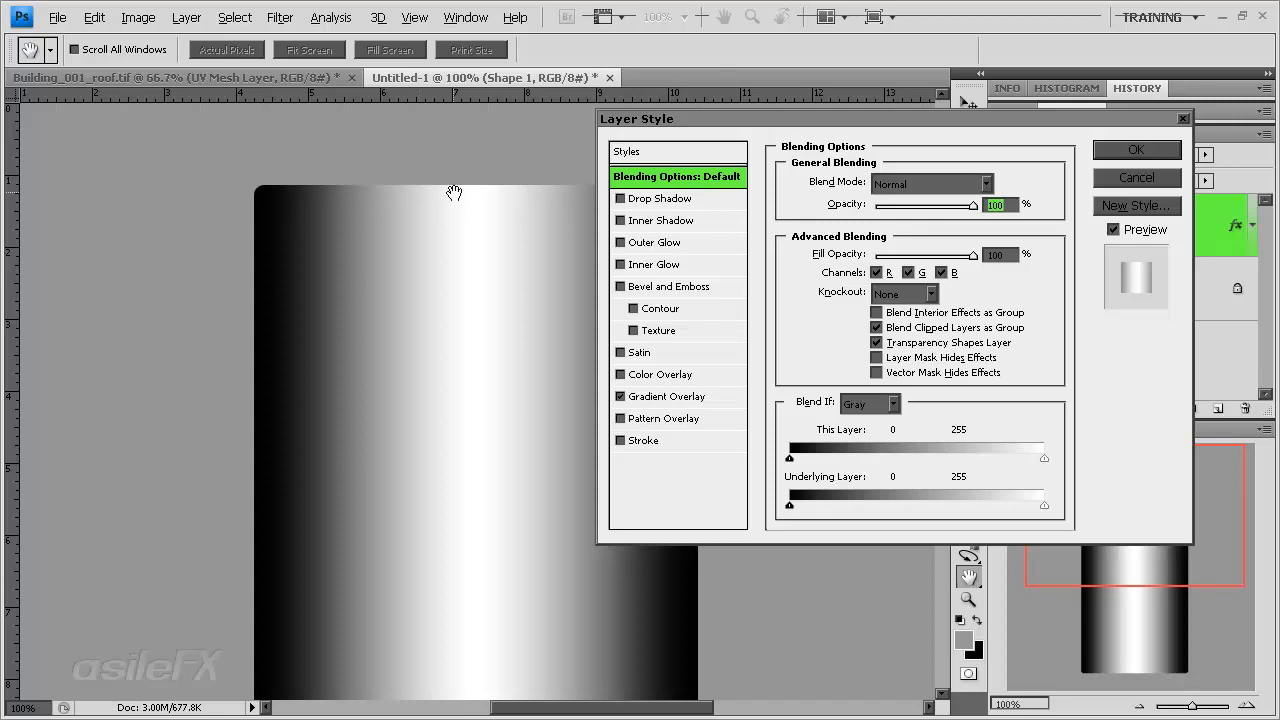
click(620, 220)
click(716, 228)
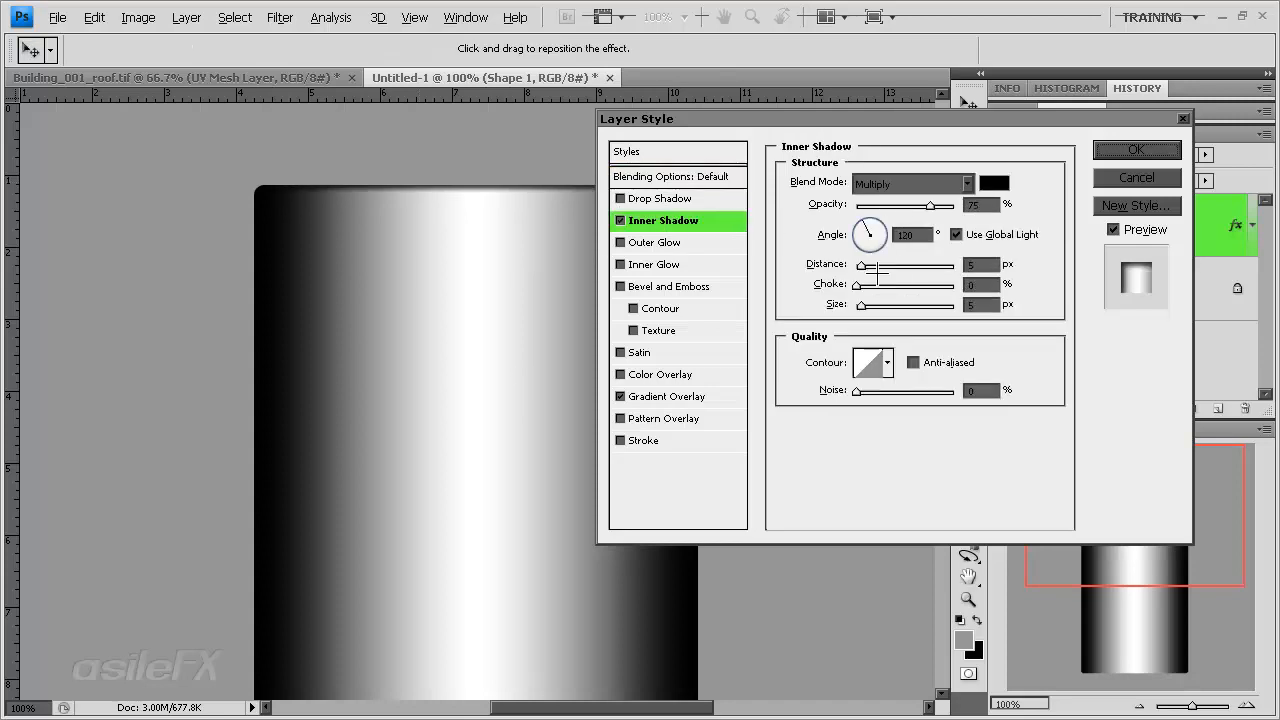
drag(872, 268, 770, 263)
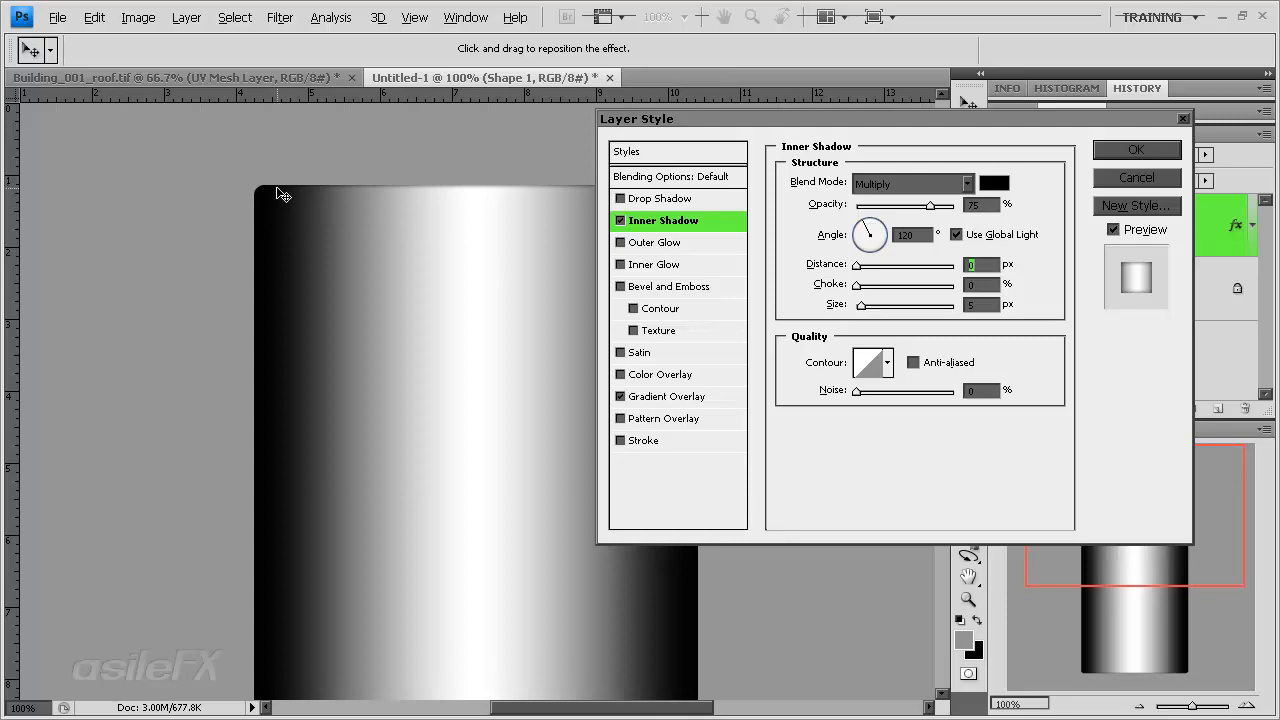
Change the Gradient Overlay's black color stop to a very dark grey, keeping 100% opacity, and apply the layer style.
click(664, 397)
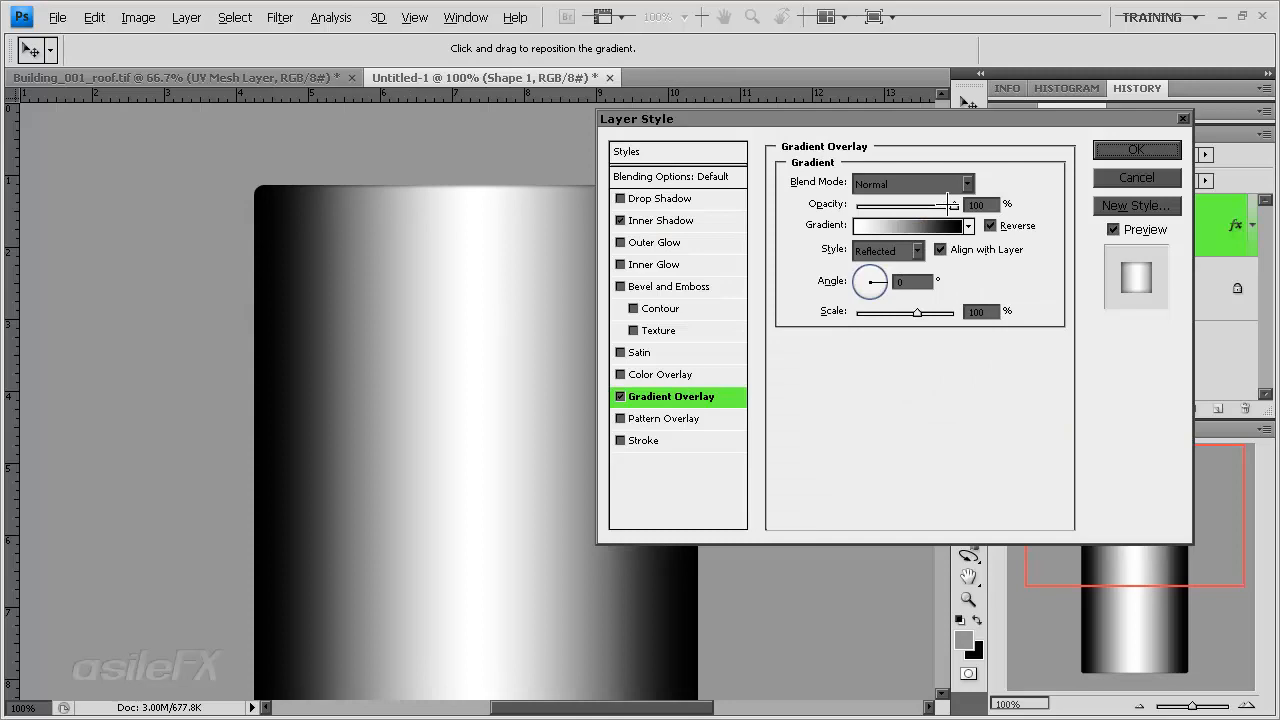
mouse_move(948, 204)
mouse_down()
mouse_move(899, 205)
mouse_move(956, 205)
mouse_up()
click(936, 226)
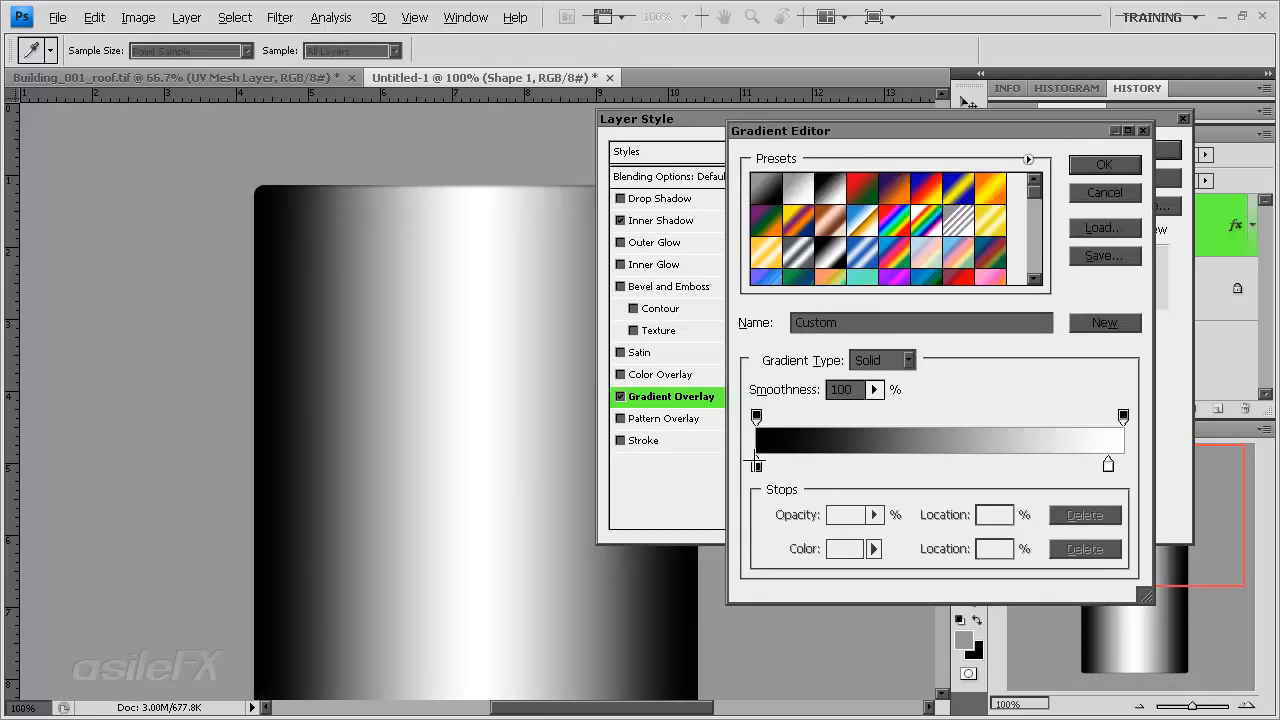
click(756, 464)
click(838, 549)
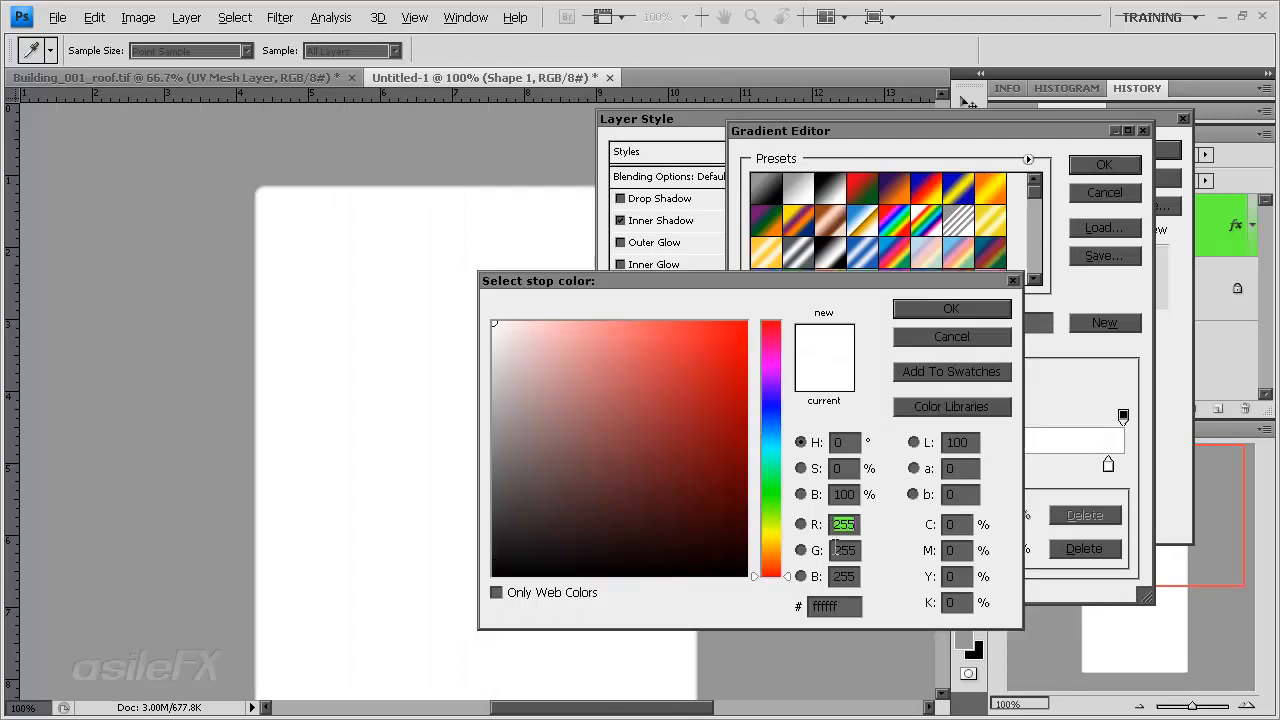
mouse_move(704, 476)
mouse_down()
mouse_move(563, 537)
mouse_move(439, 555)
mouse_move(540, 528)
mouse_move(528, 551)
mouse_move(457, 544)
mouse_move(478, 562)
mouse_move(451, 563)
mouse_up()
click(951, 308)
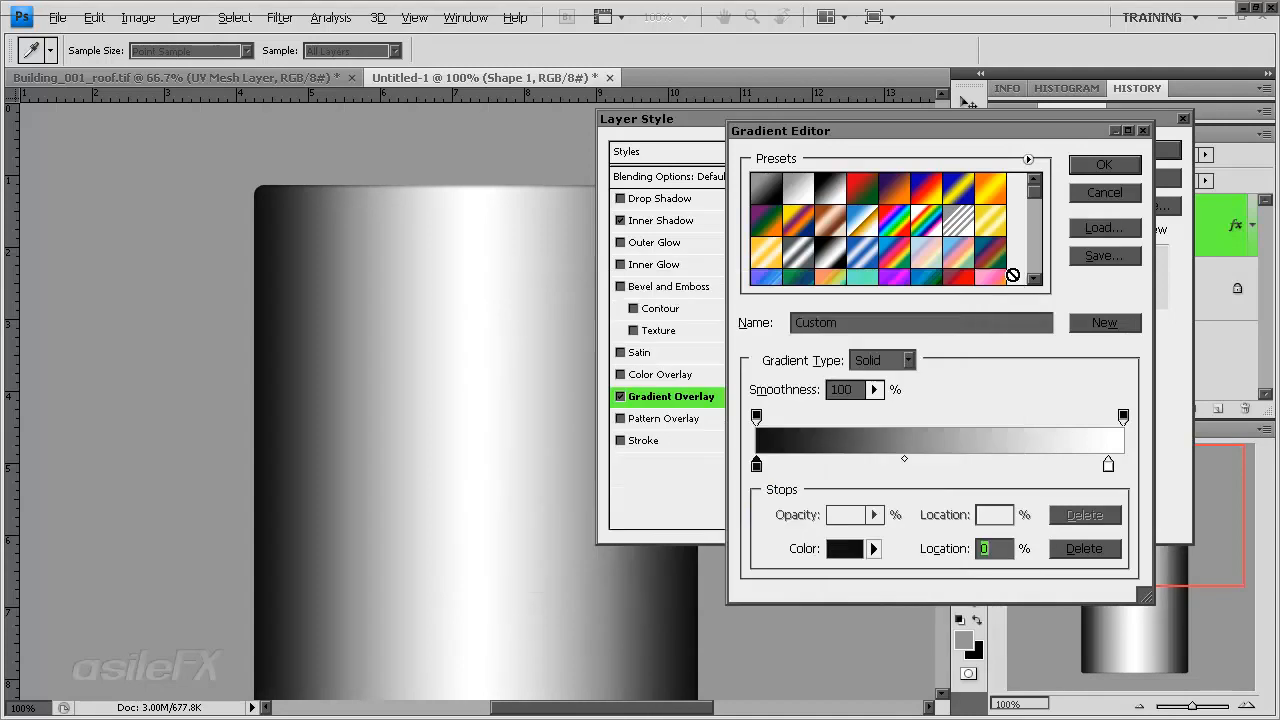
click(1102, 164)
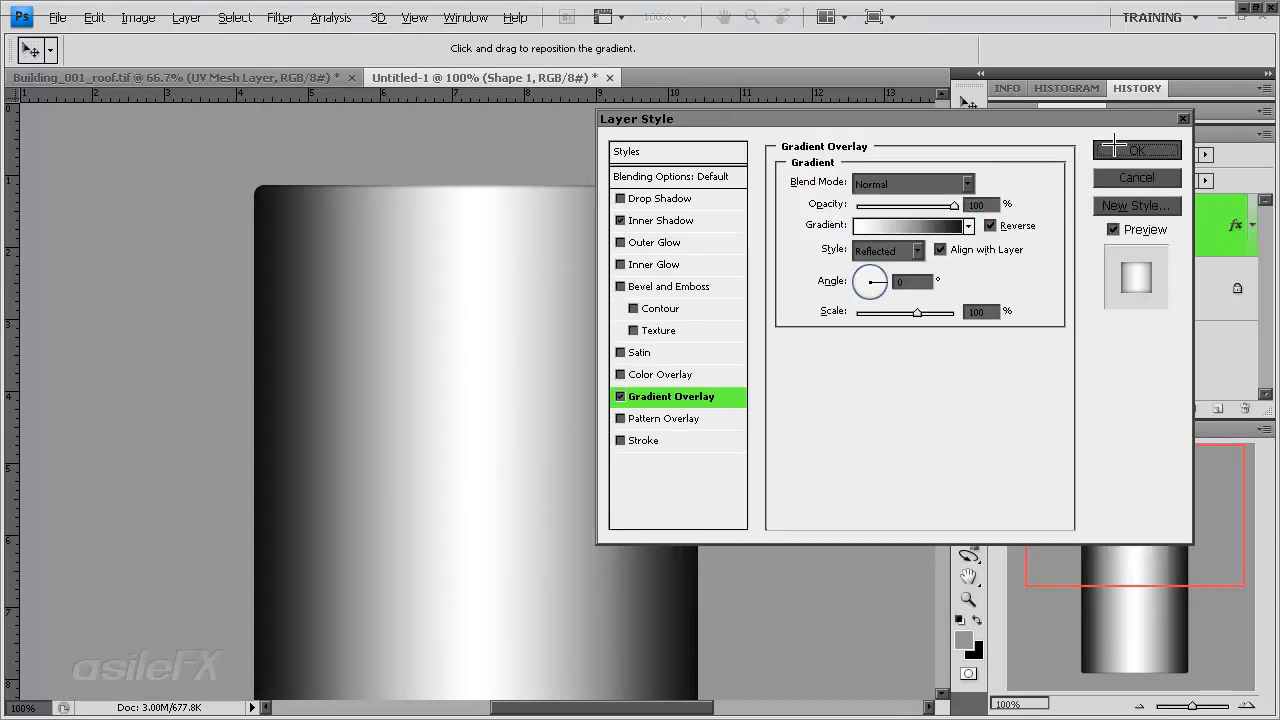
click(1125, 150)
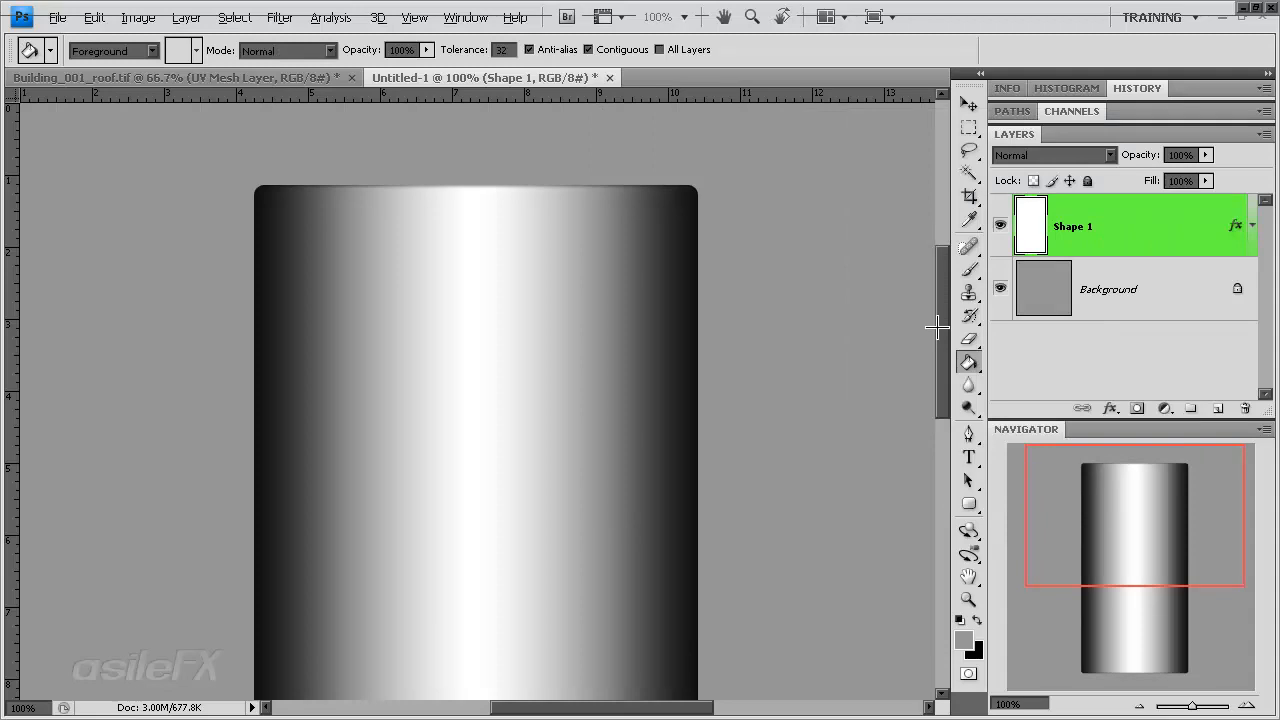
Slightly increase the size of the Shape 1 layer's Inner Shadow and apply the layer style.
double_click(1172, 228)
click(663, 220)
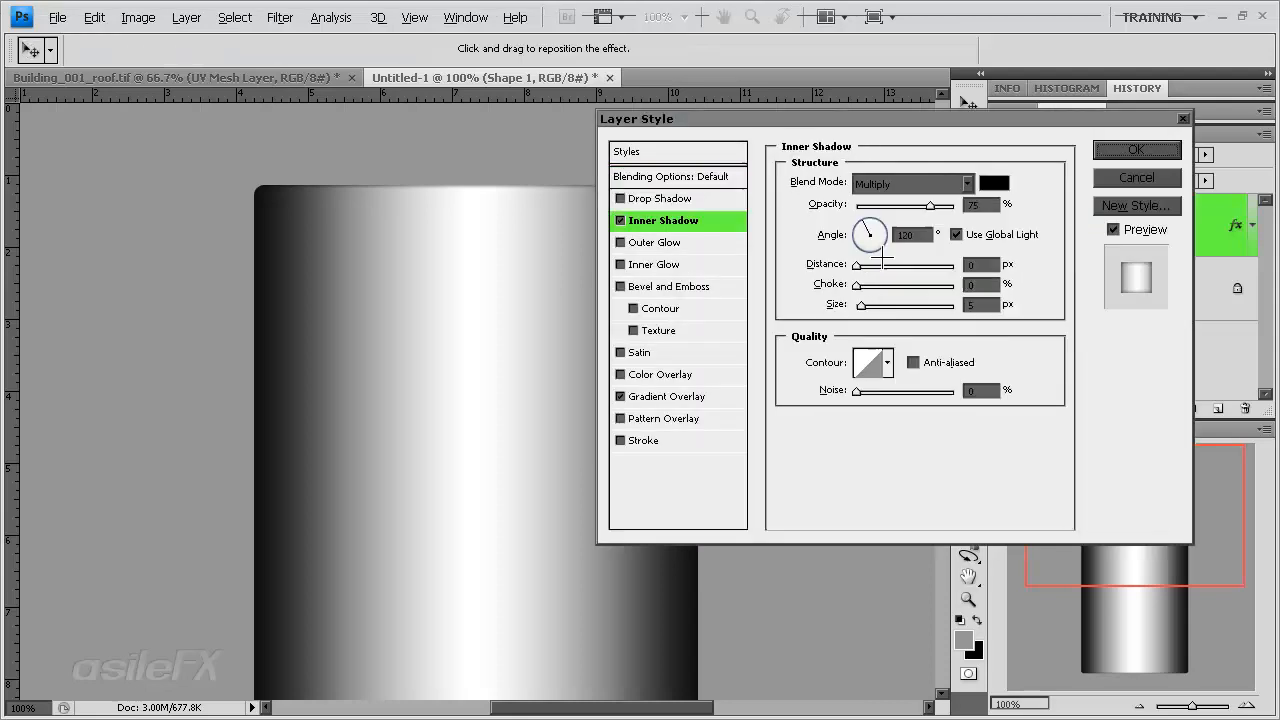
drag(860, 305, 864, 307)
click(1110, 151)
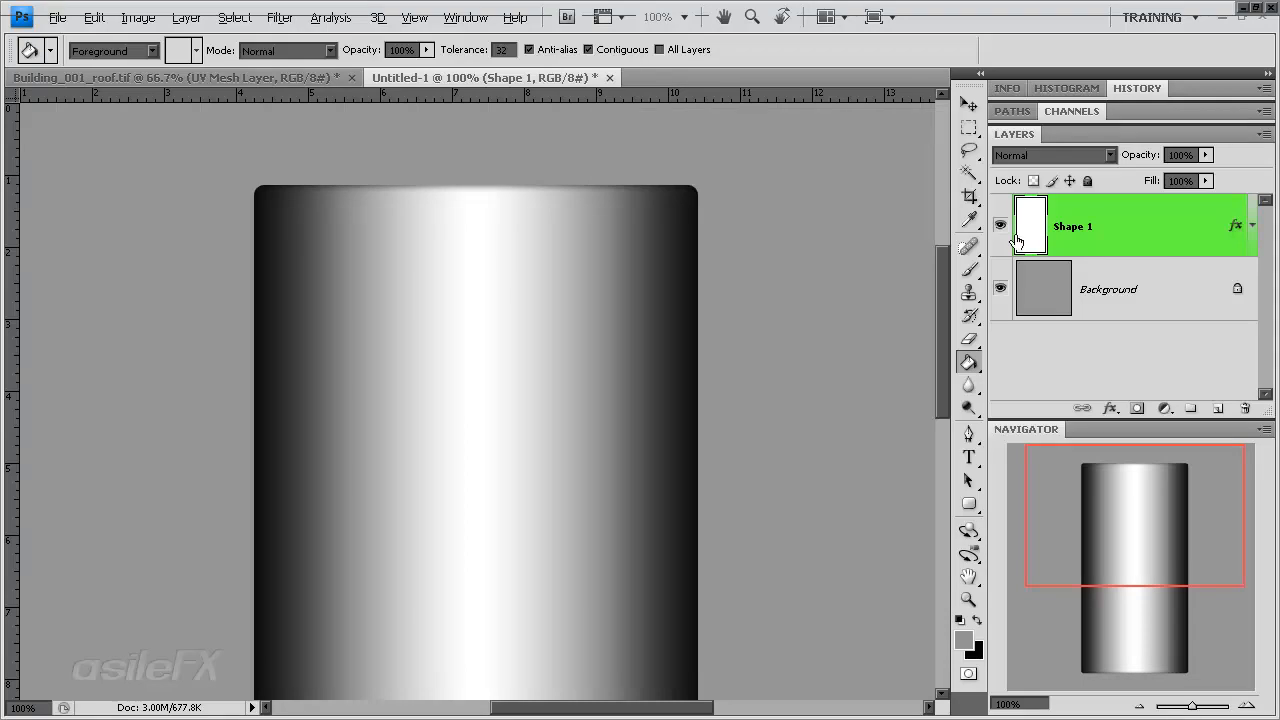
Create a new empty layer named Layer 1 and place it directly below the Shape 1 layer.
drag(1086, 571, 1141, 535)
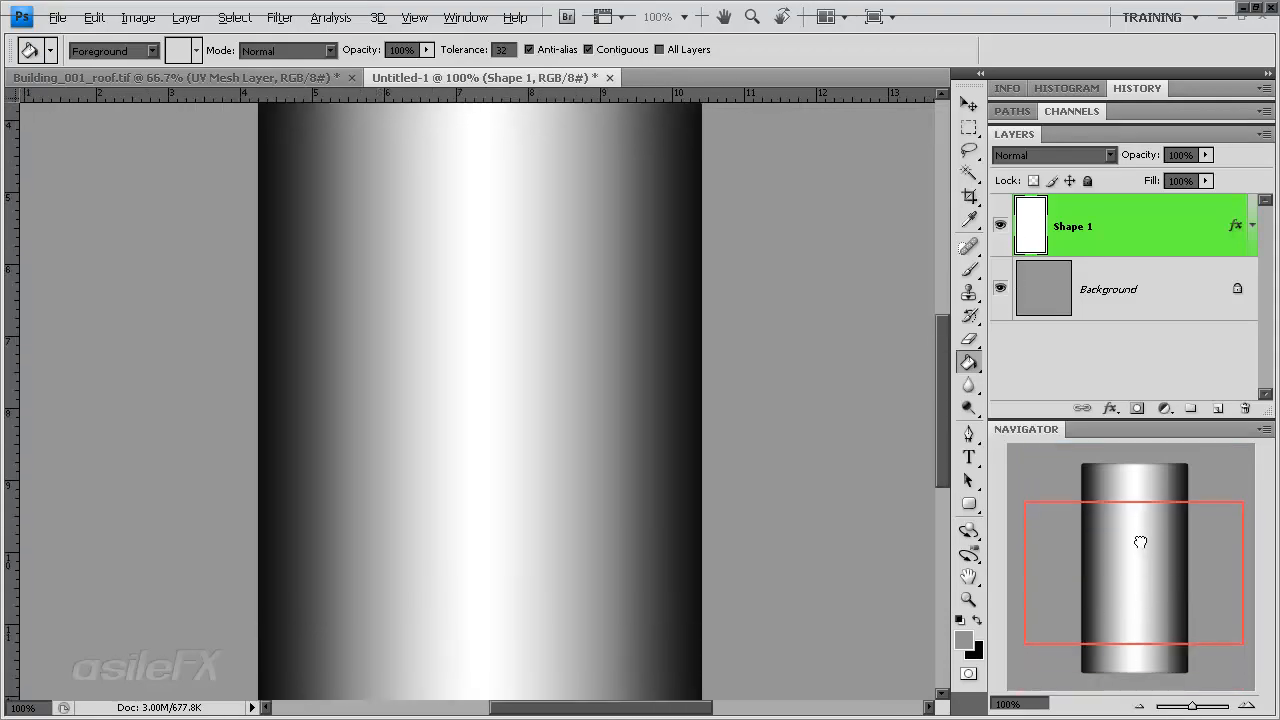
click(1264, 134)
click(1120, 137)
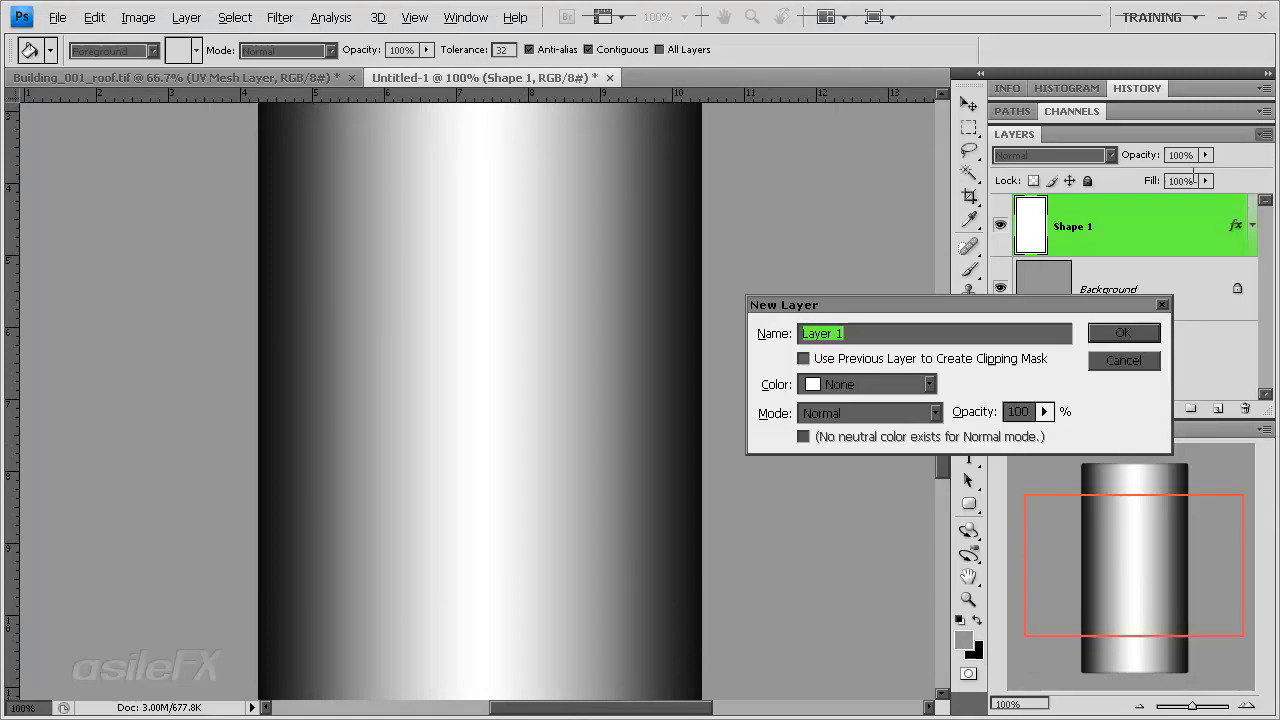
click(1122, 332)
drag(1160, 220, 1157, 298)
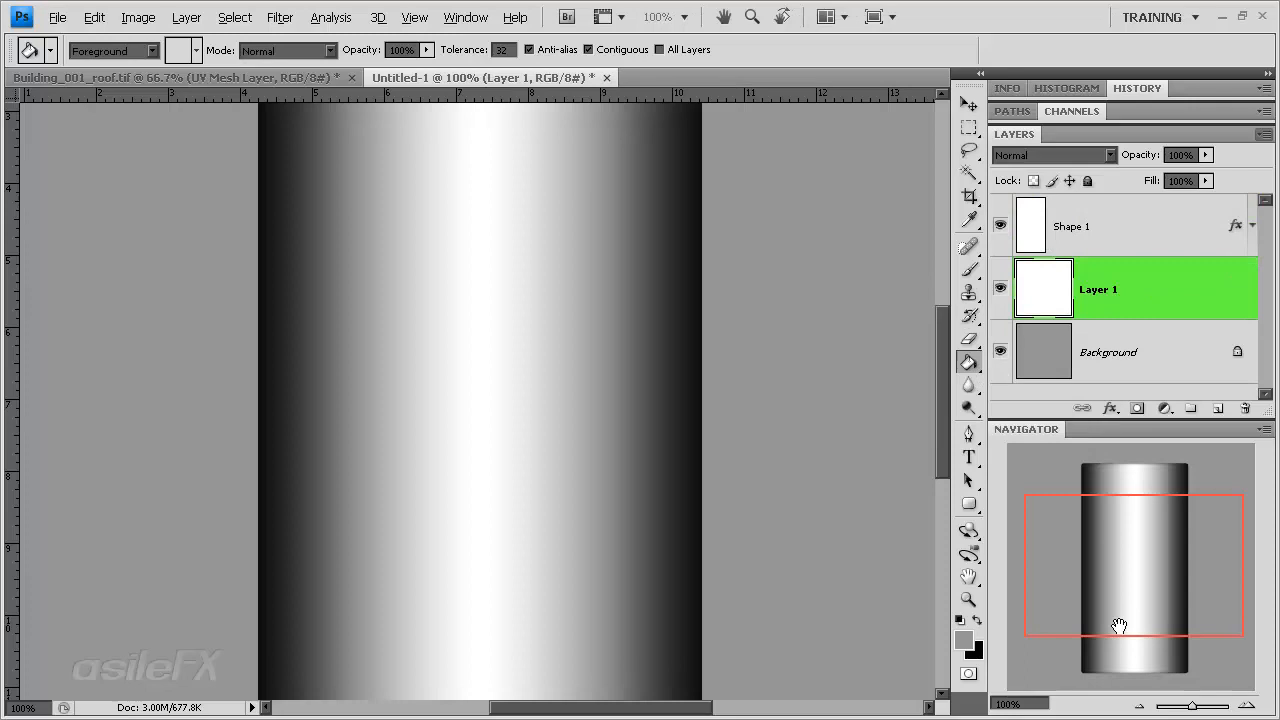
Duplicate the Shape 1 layer with its effects and hide the copy.
click(1139, 706)
click(1141, 231)
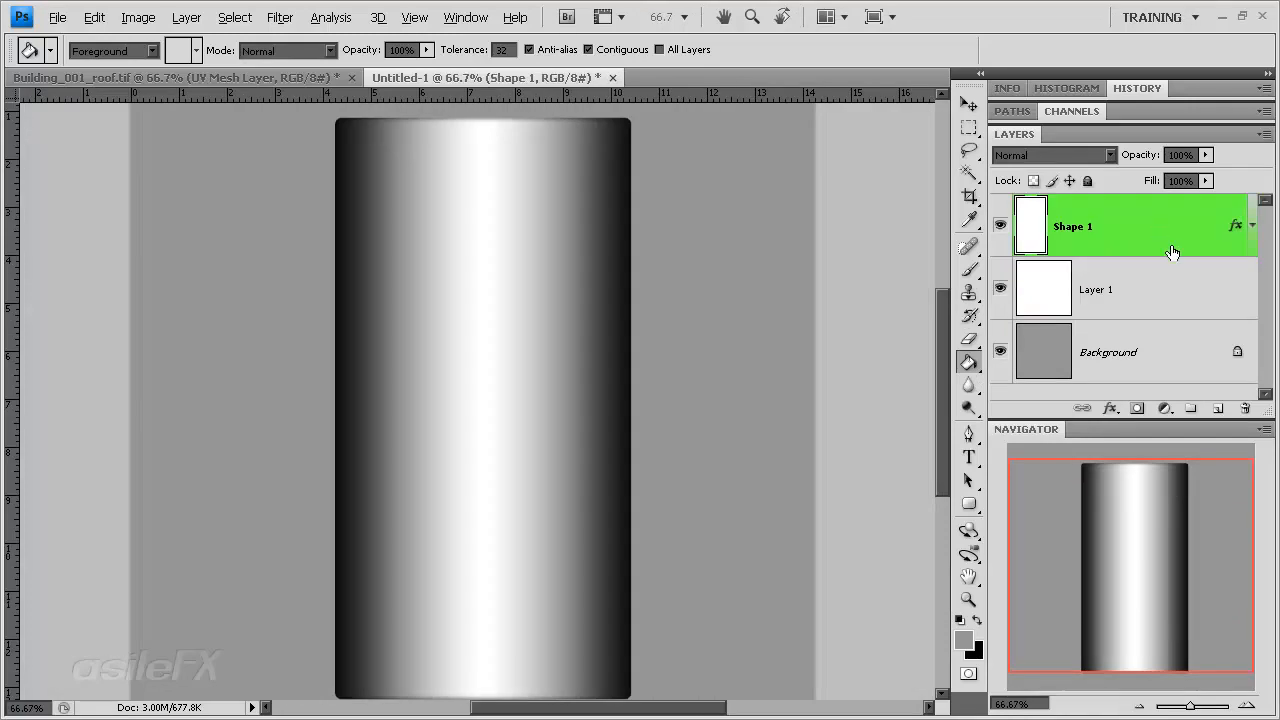
drag(1171, 251, 1218, 408)
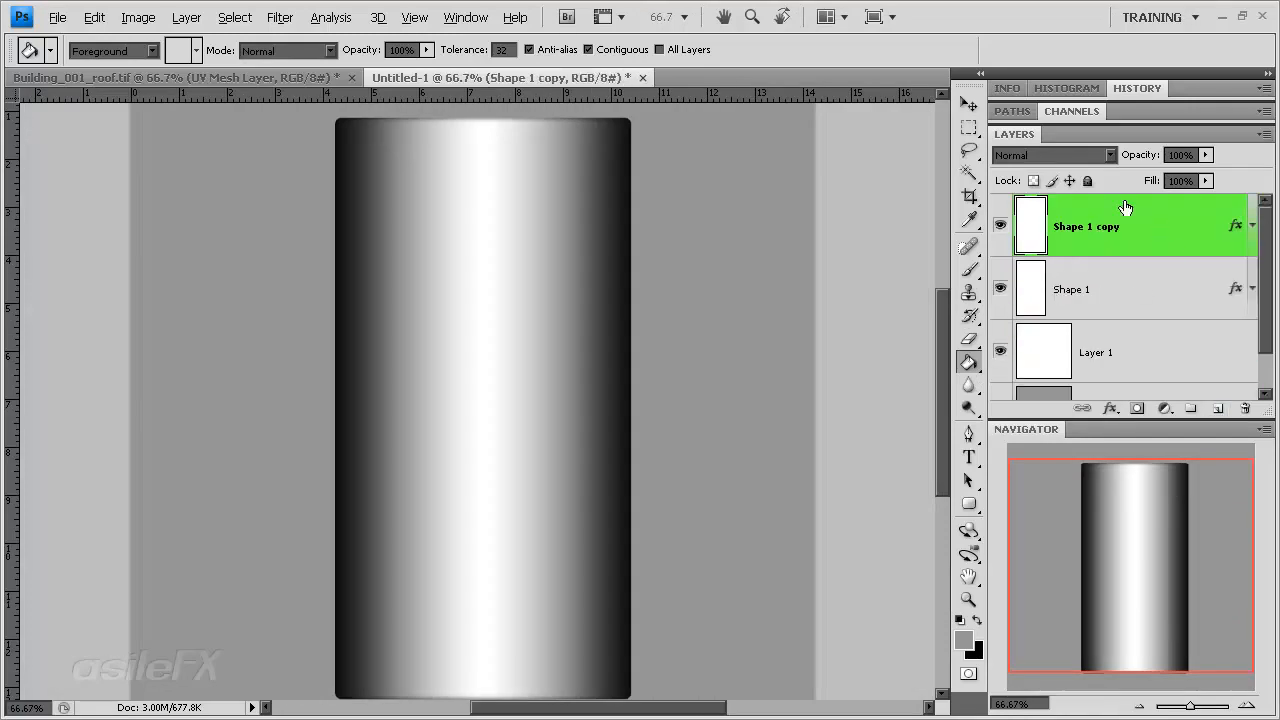
click(1000, 225)
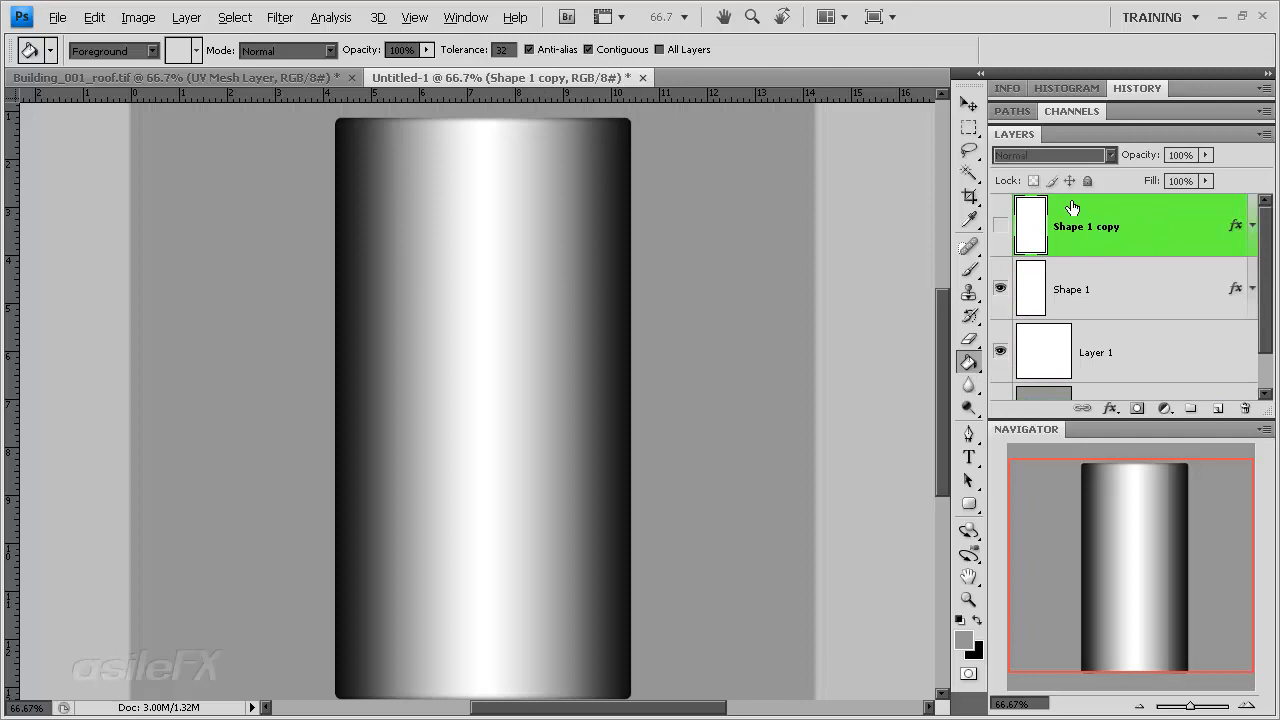
click(1265, 134)
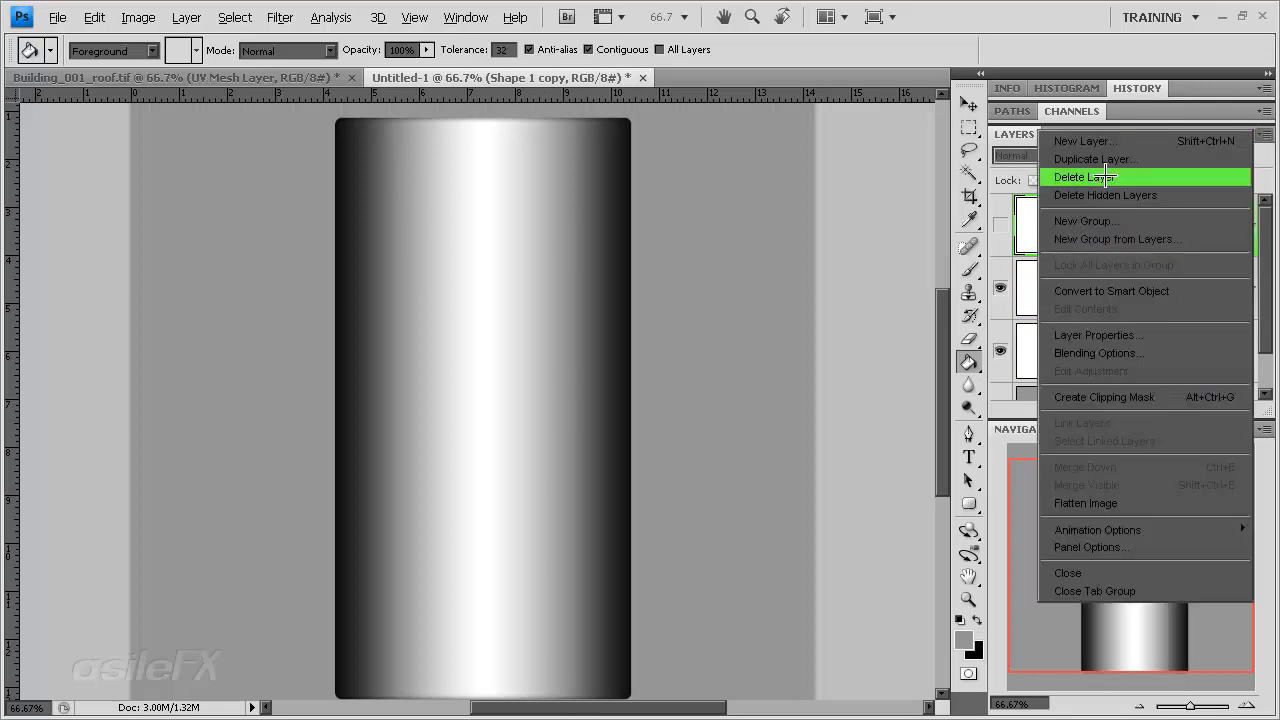
key(Escape)
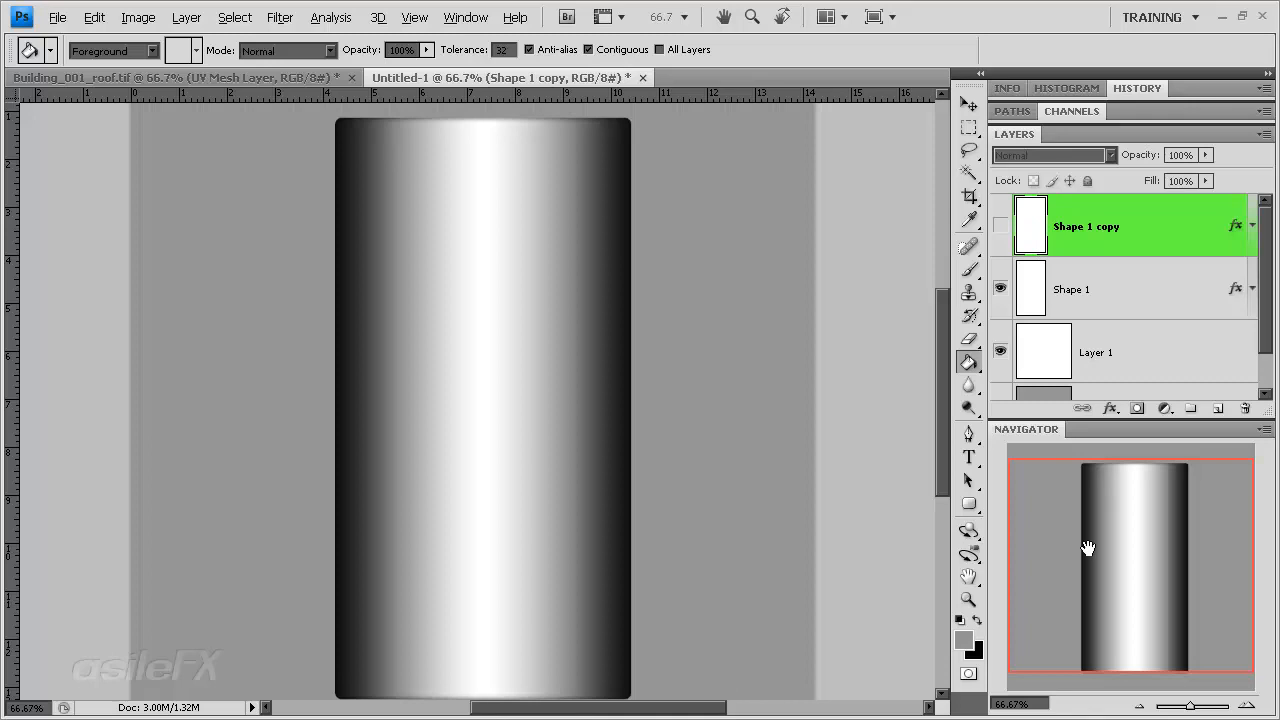
Merge the Shape 1 layer with the empty Layer 1 beneath it to rasterize its effects.
click(1136, 706)
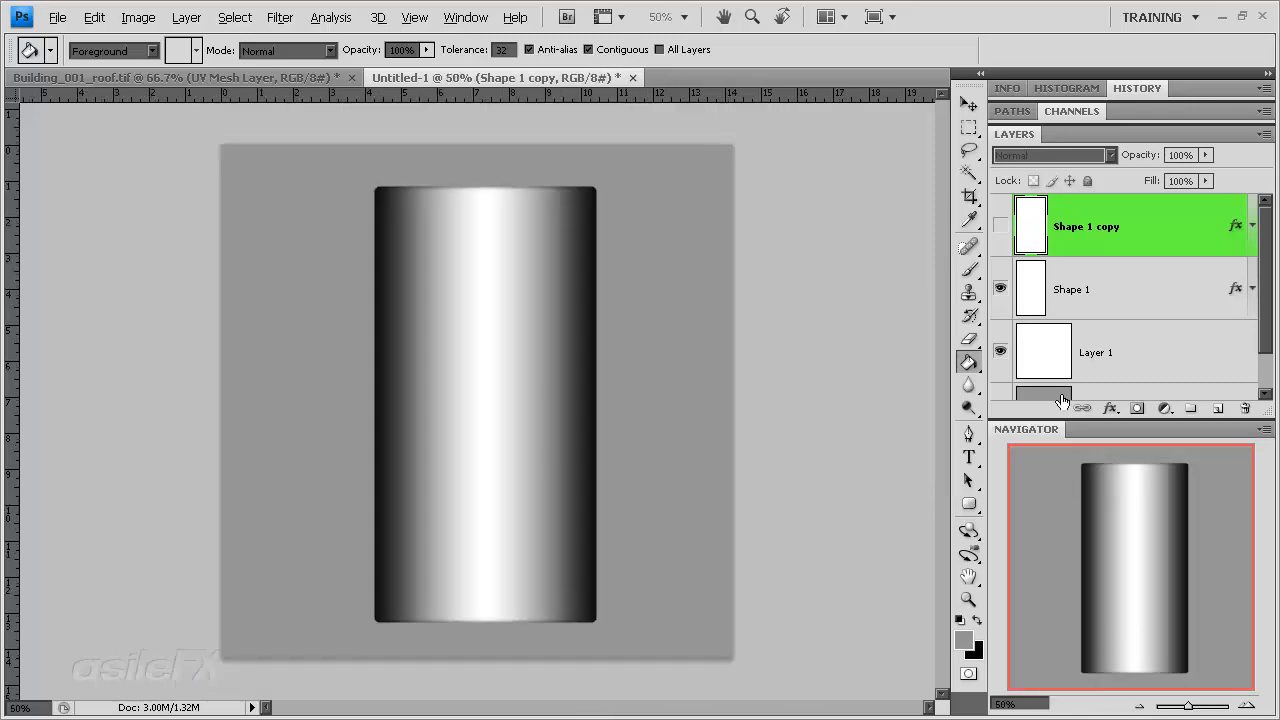
click(1000, 293)
click(1000, 293)
click(1140, 280)
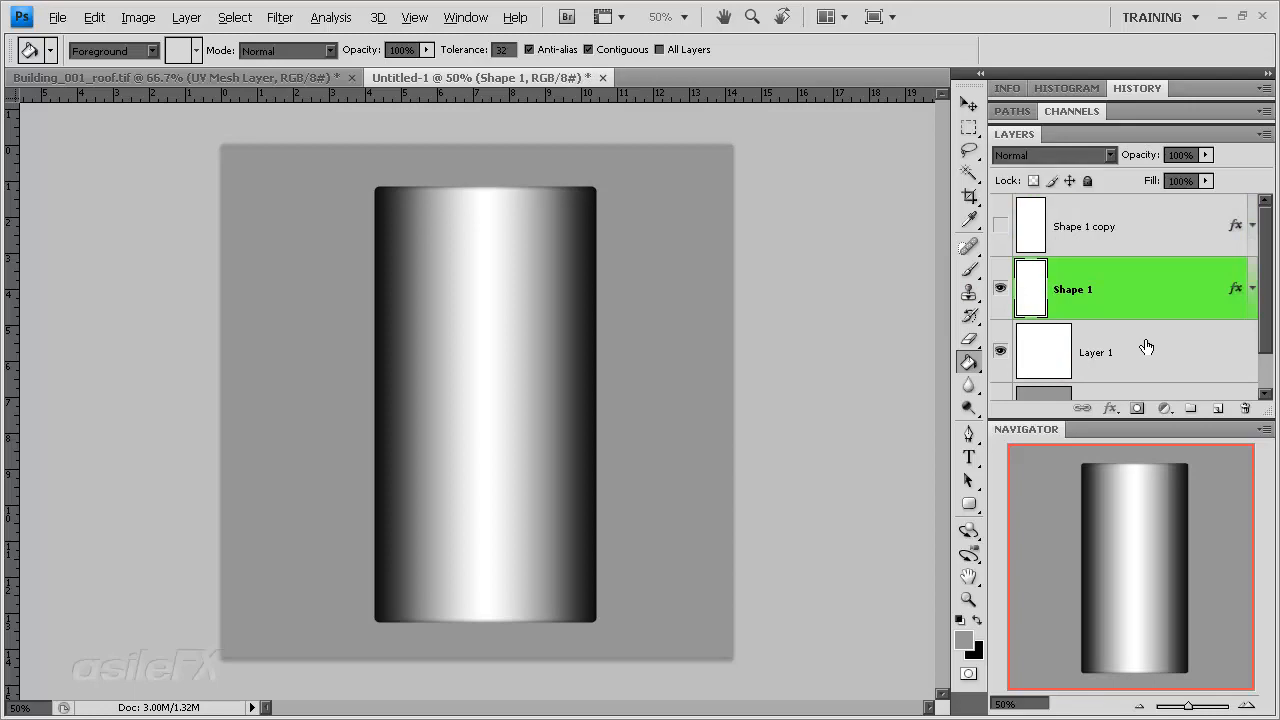
shift+click(1146, 350)
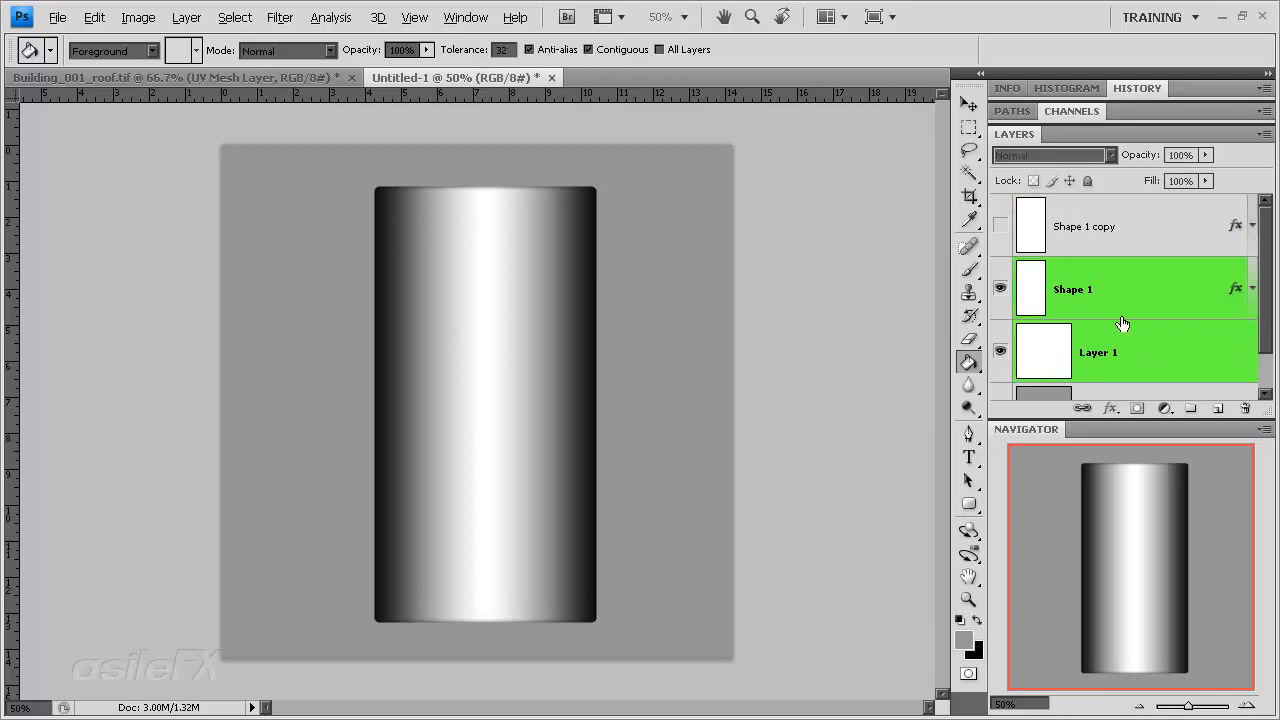
key(ctrl+e)
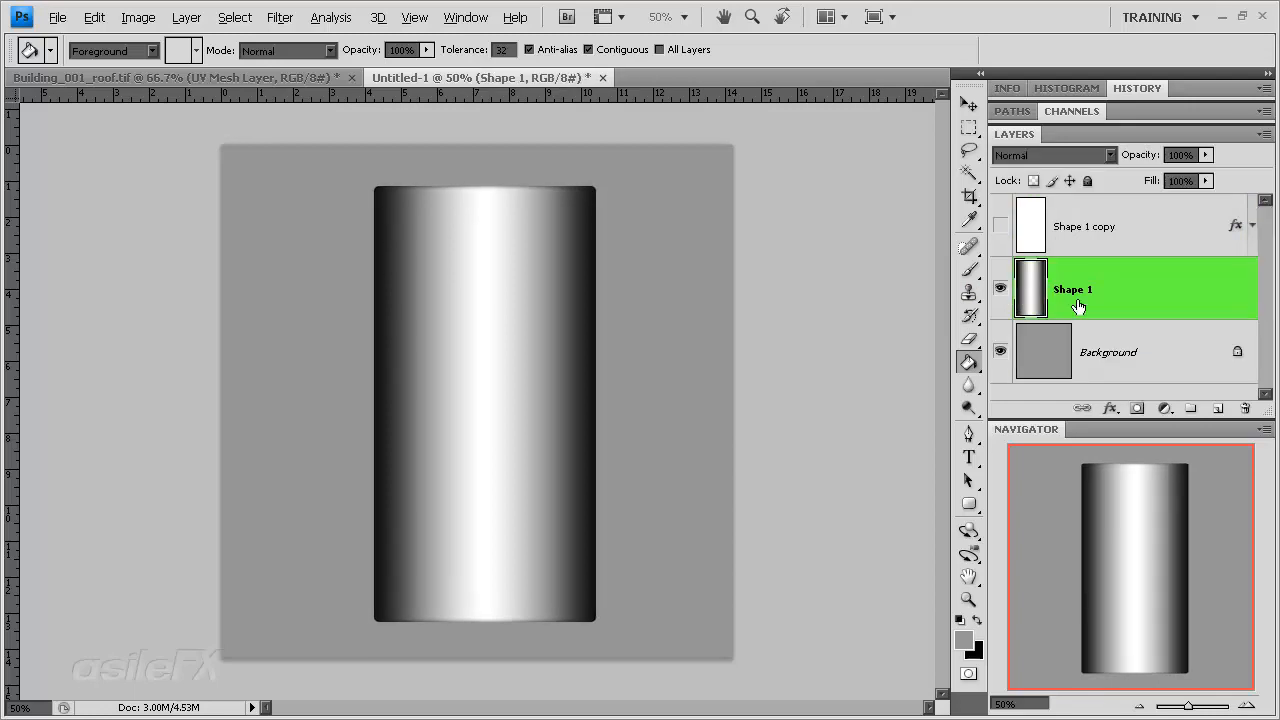
click(1000, 289)
click(1000, 289)
Taper the Shape 1 layer with a Perspective transform, narrowing its top edge symmetrically with a horizontal skew of about 2.6°.
key(ctrl+t)
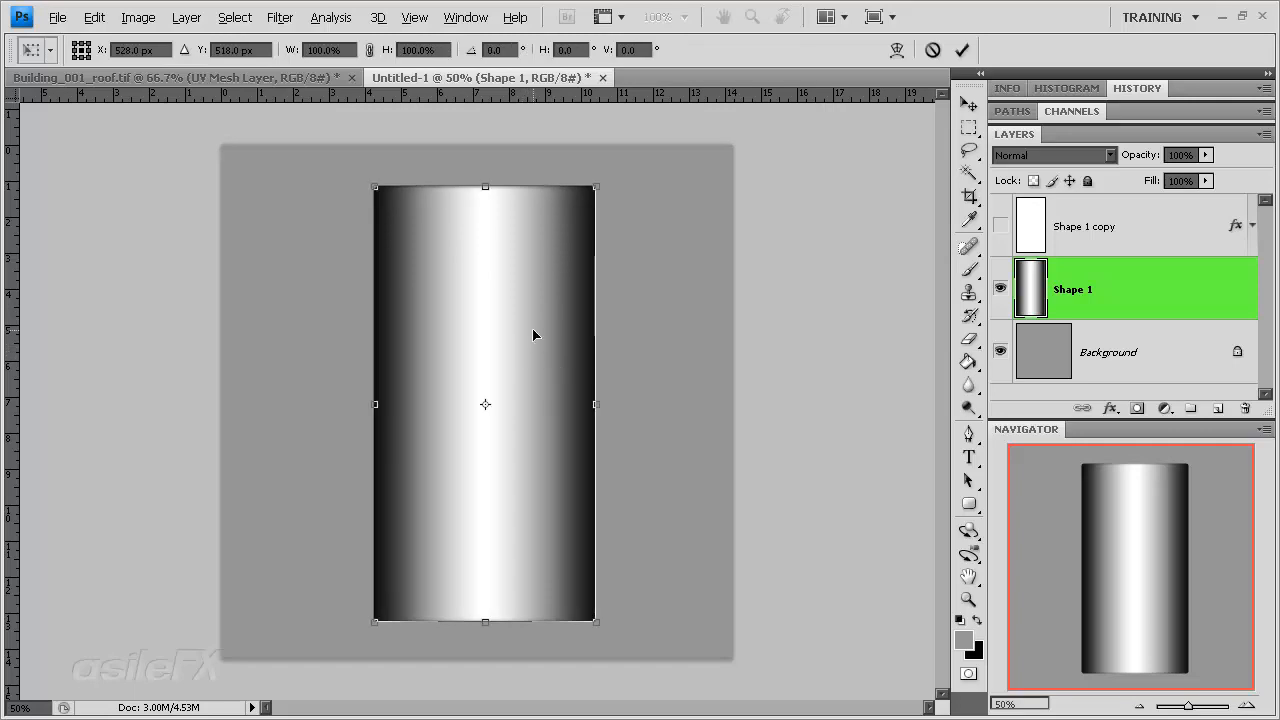
right_click(545, 274)
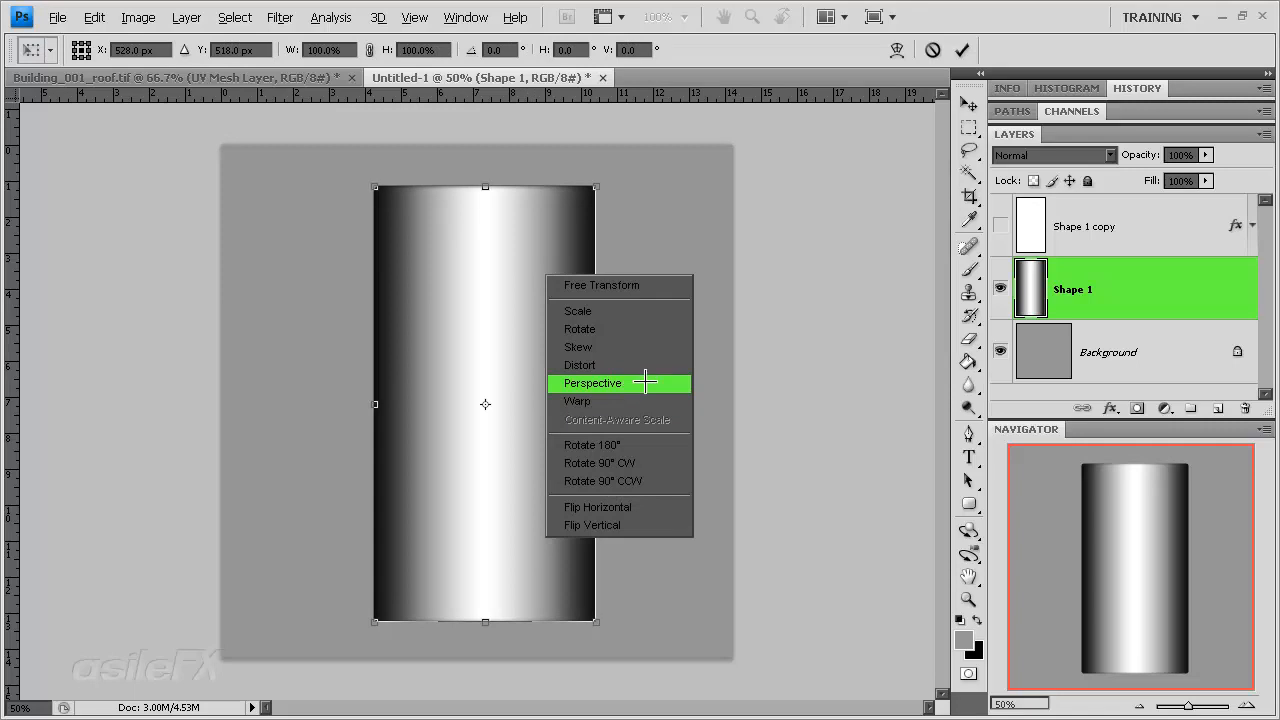
click(645, 382)
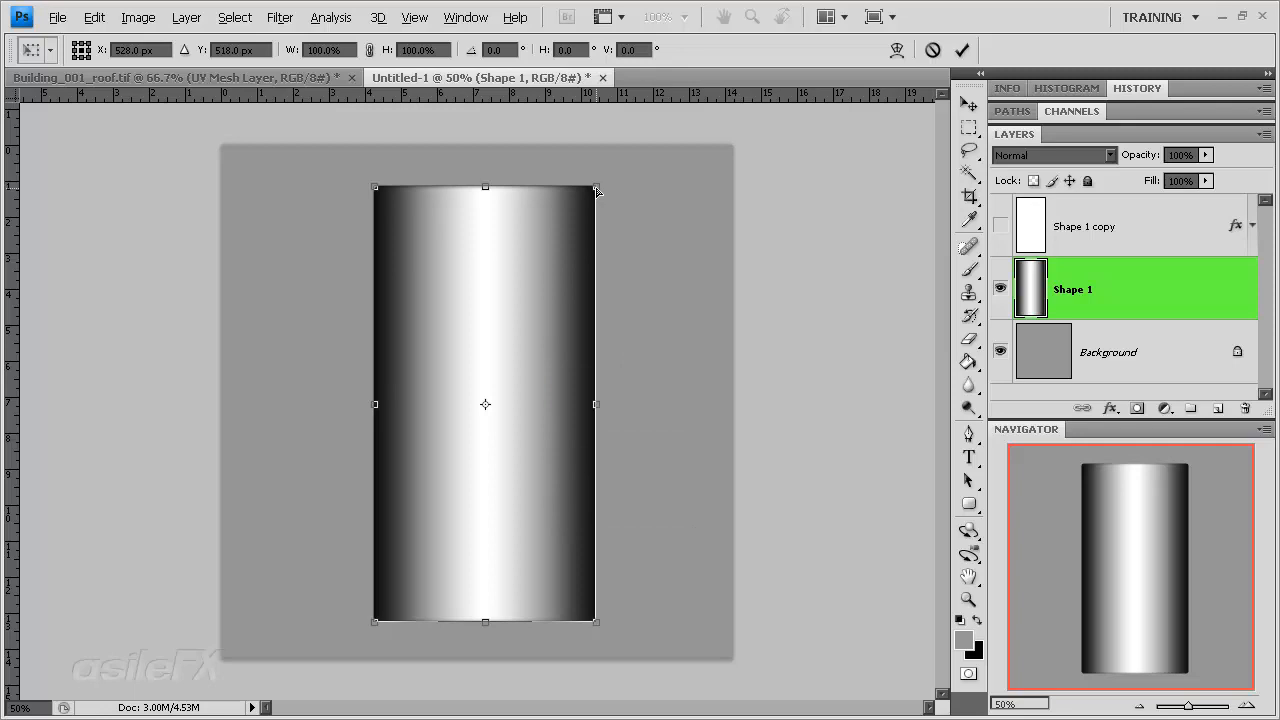
drag(597, 191, 575, 190)
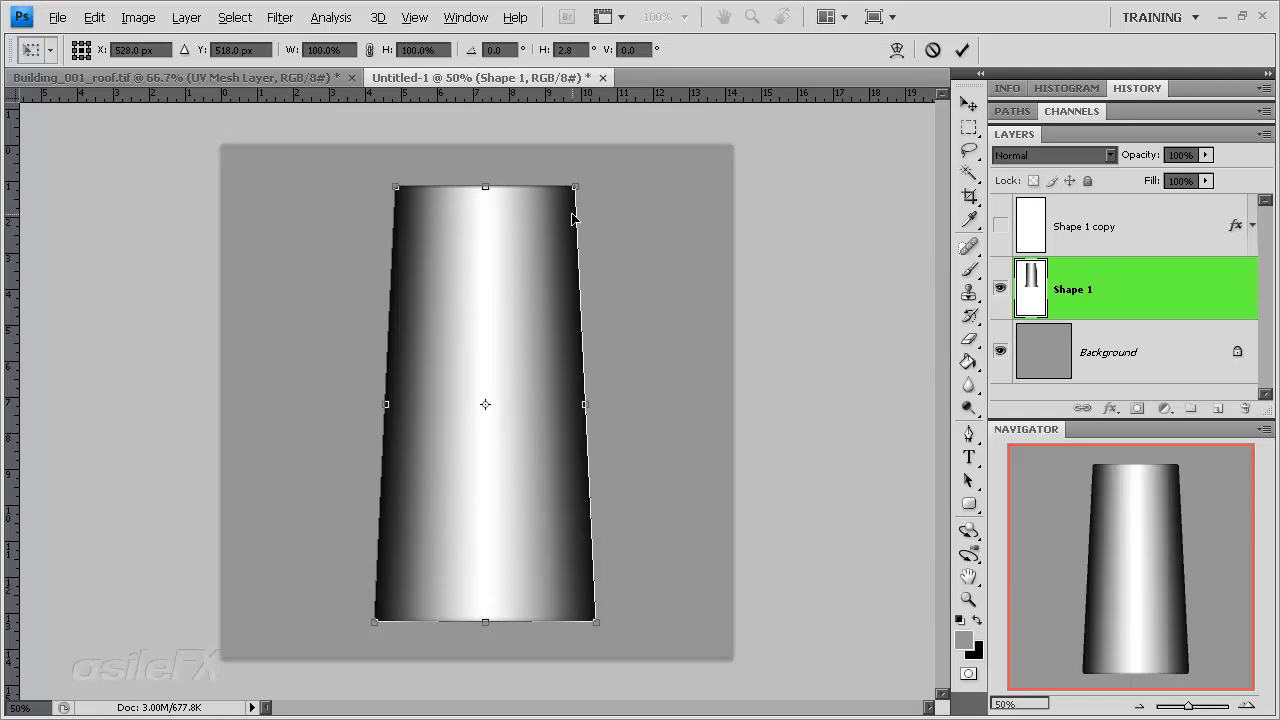
drag(577, 189, 578, 189)
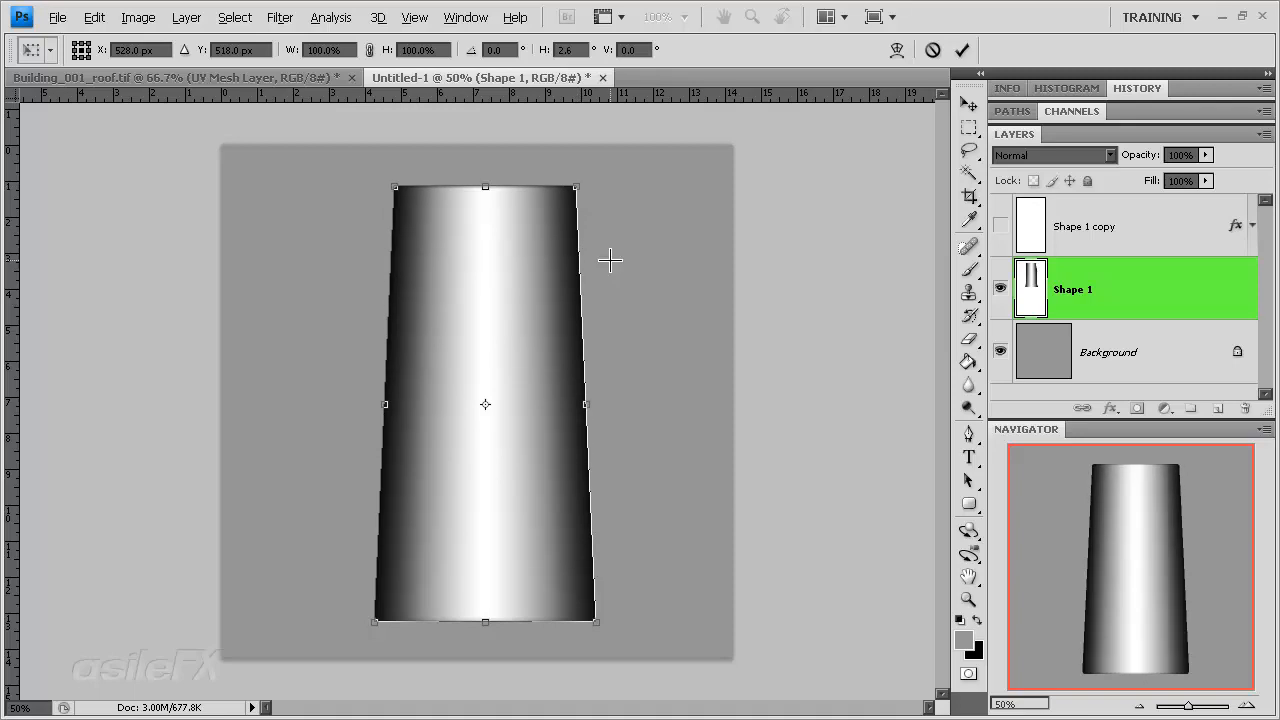
key(Return)
key(g)
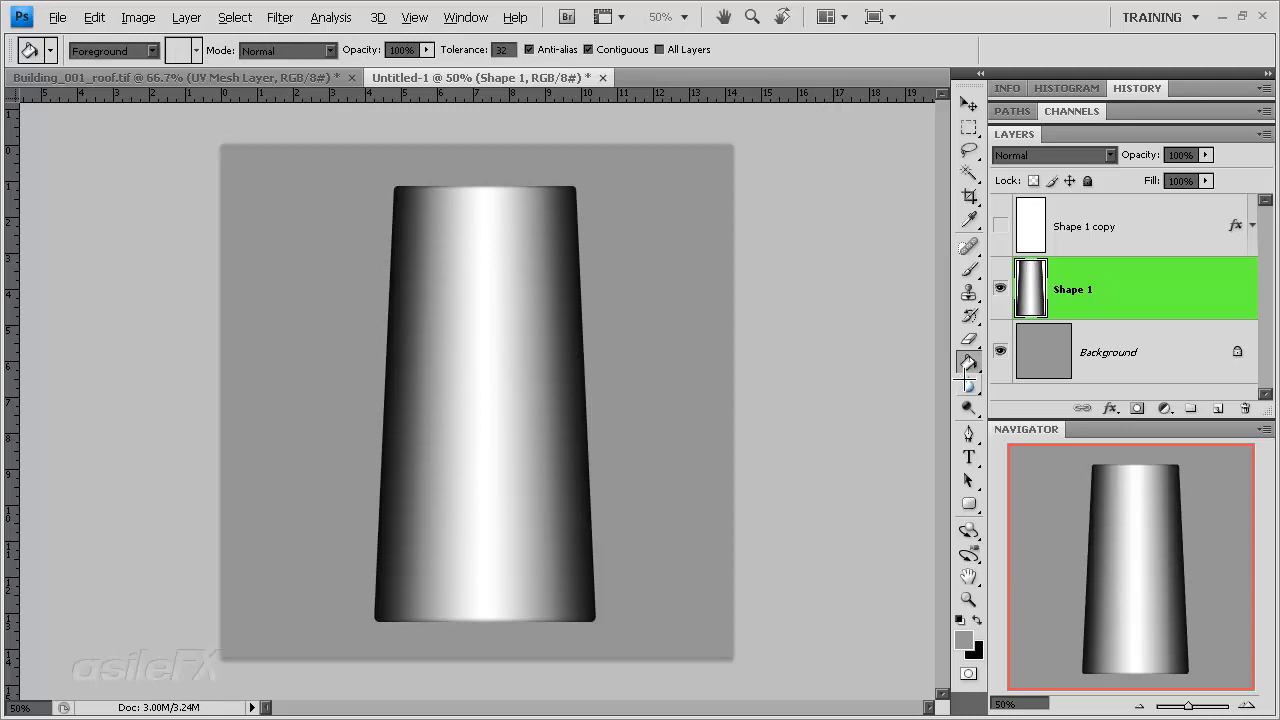
Add a reversed black-to-white linear Gradient Overlay to the Shape 1 layer.
click(1000, 288)
click(1000, 288)
double_click(1169, 288)
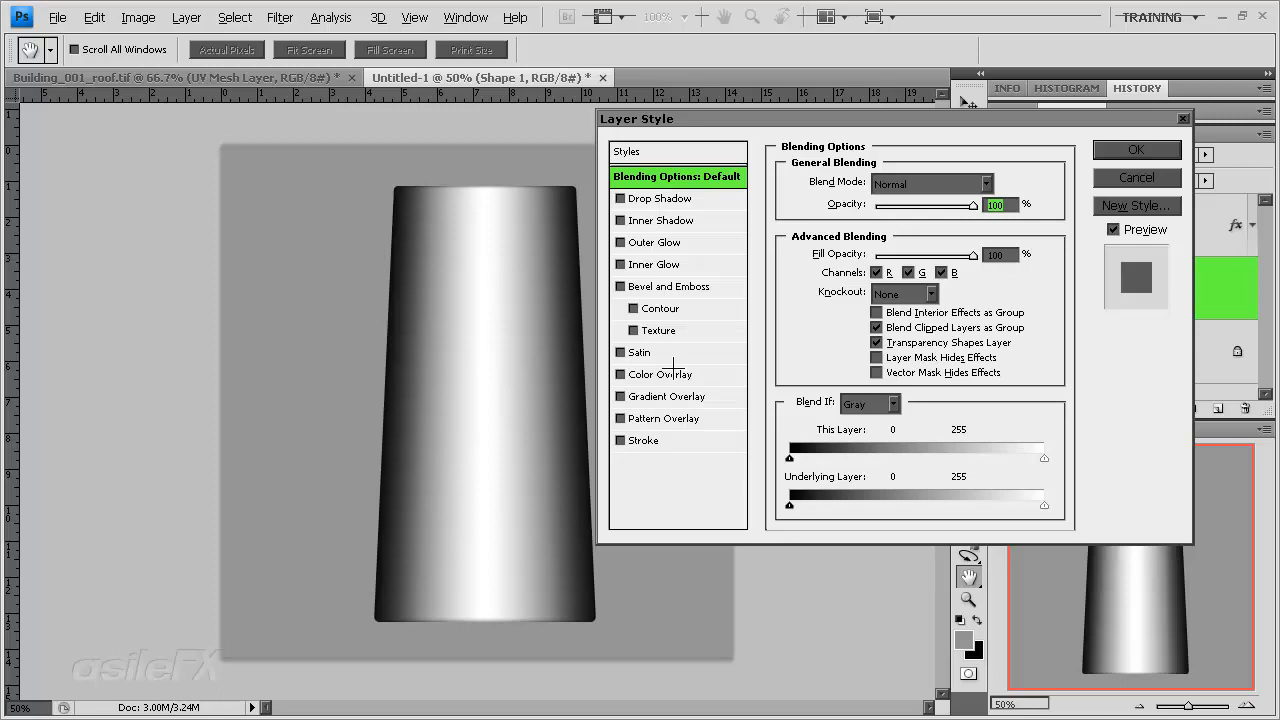
click(673, 396)
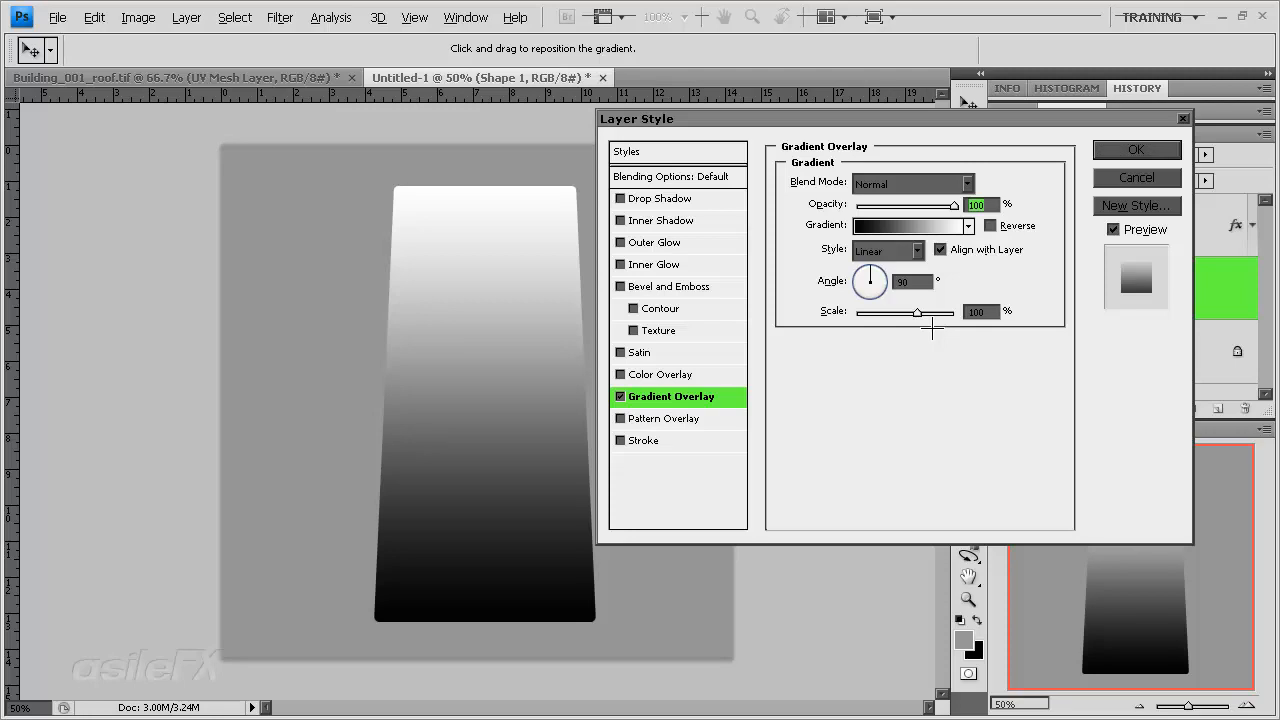
click(990, 225)
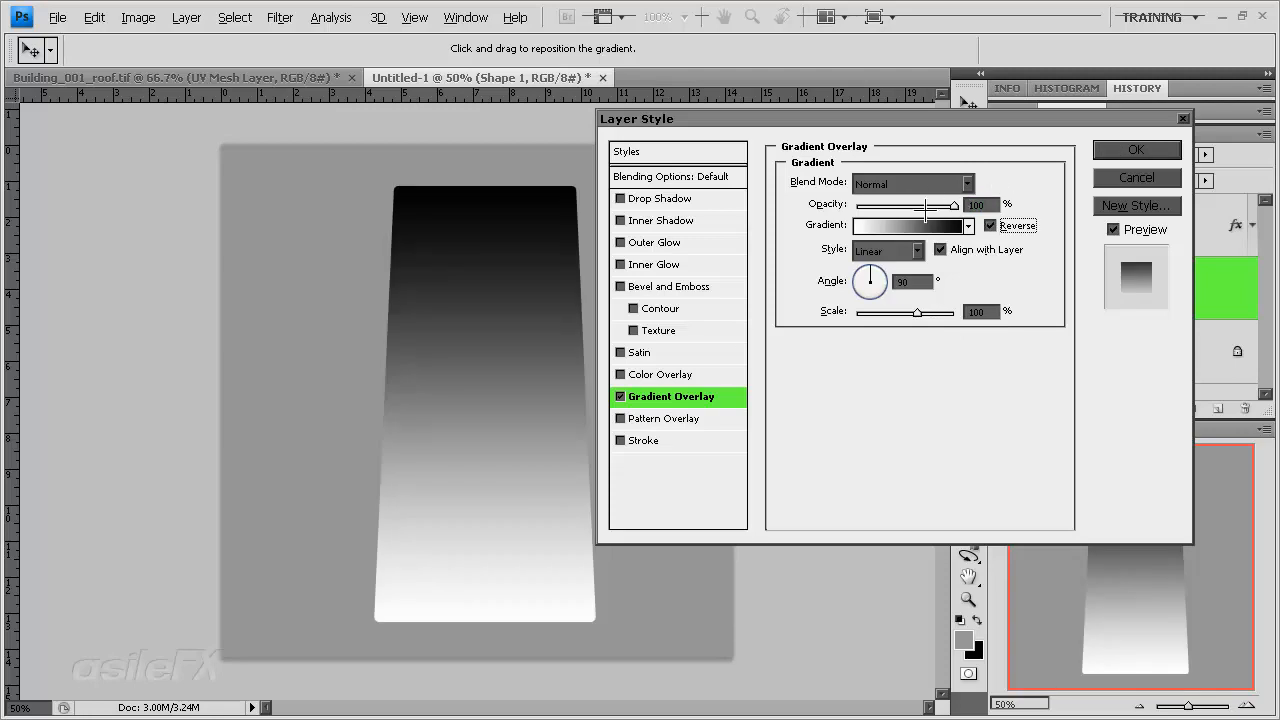
Try the Gradient Overlay at 25% opacity, settle on 50% and apply the layer style.
click(954, 207)
drag(954, 207, 905, 207)
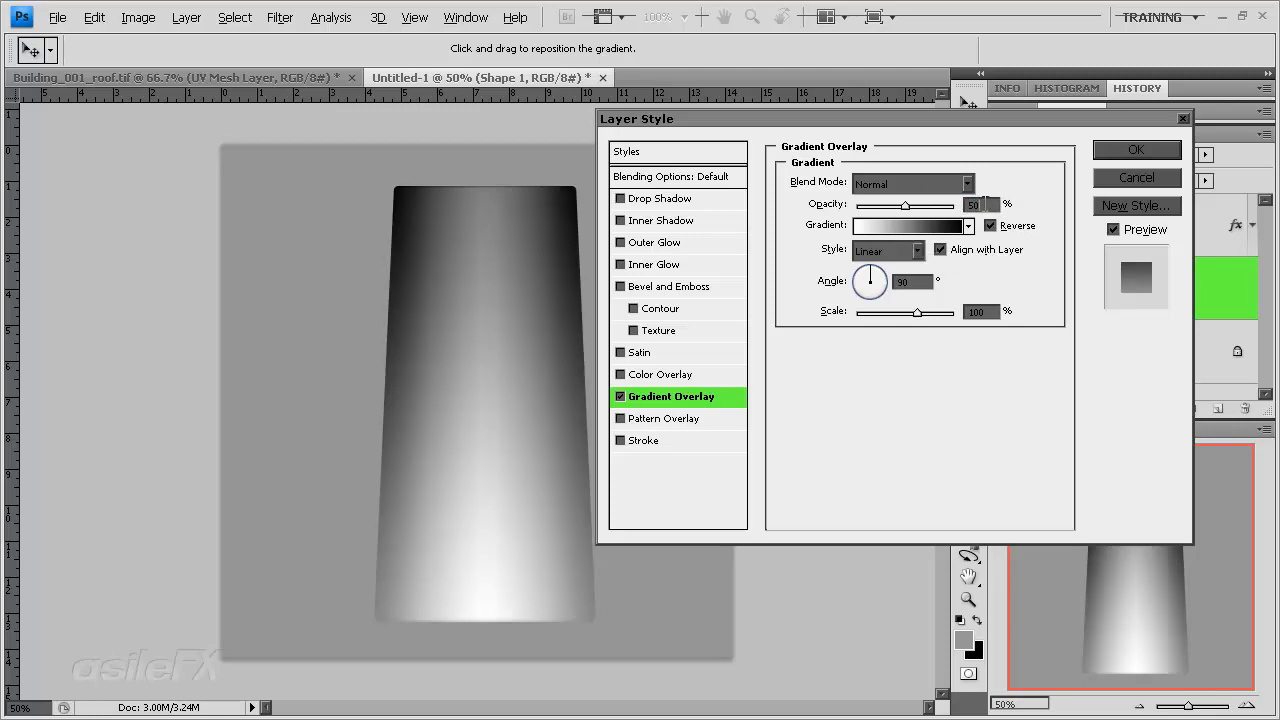
click(980, 205)
text(25)
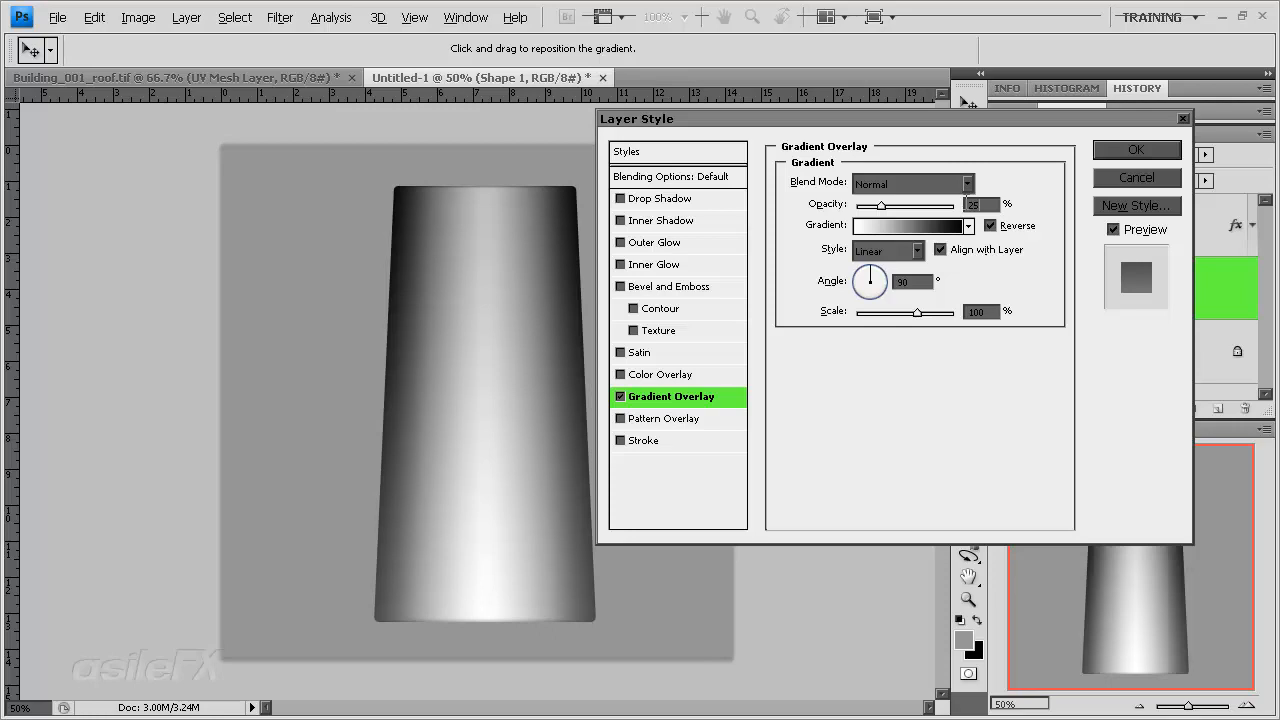
drag(987, 204, 950, 204)
text(50)
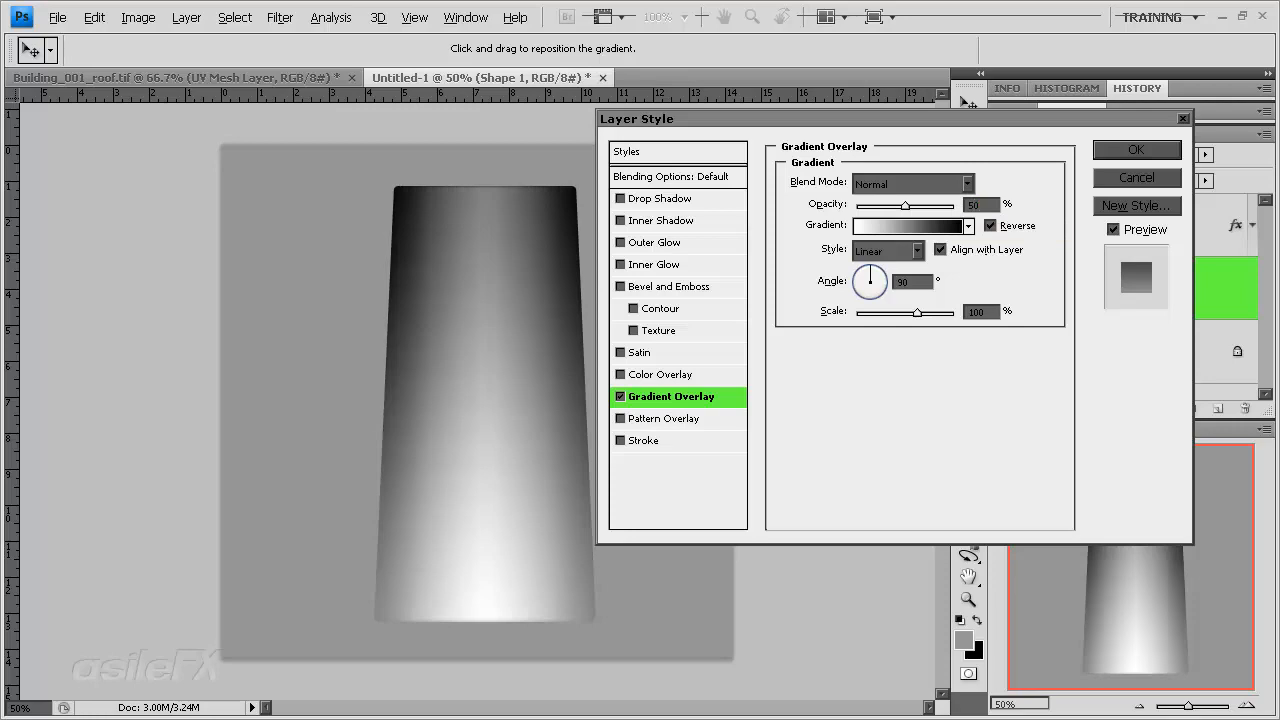
click(1130, 150)
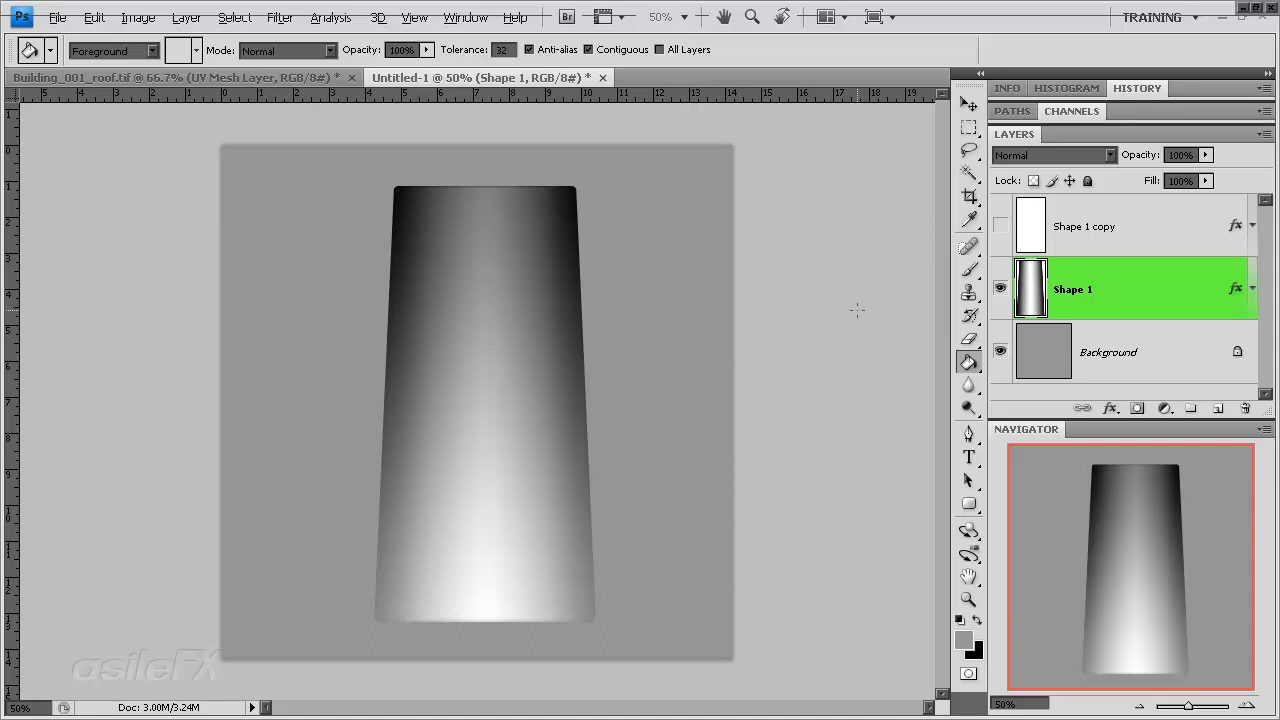
Set the opacity of the Shape 1 layer's Gradient Overlay to 30% and apply the layer style.
double_click(1116, 305)
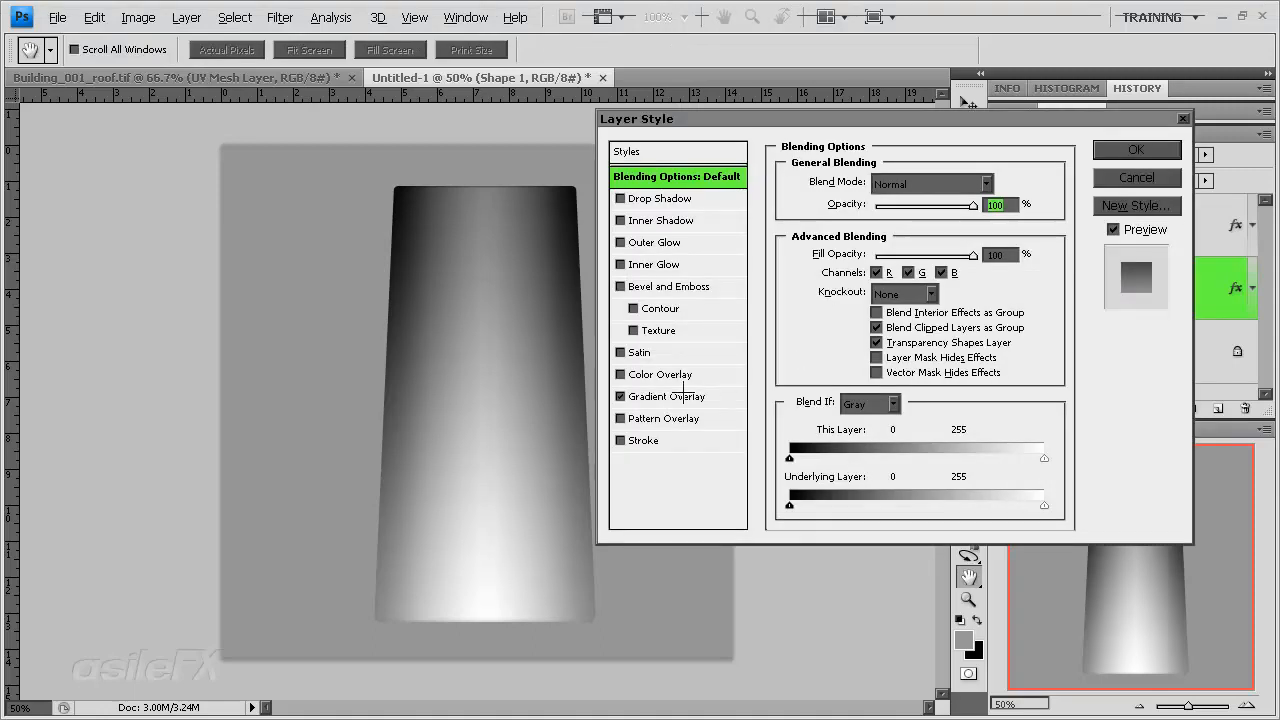
click(685, 396)
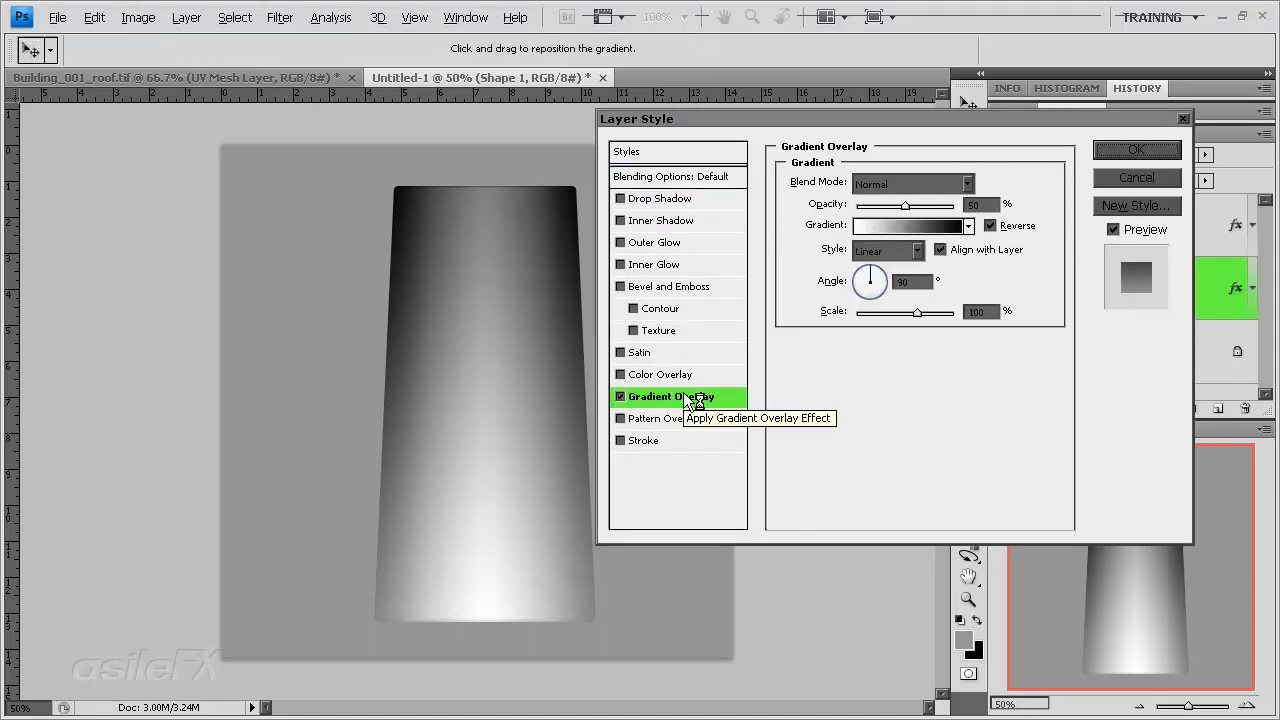
click(968, 205)
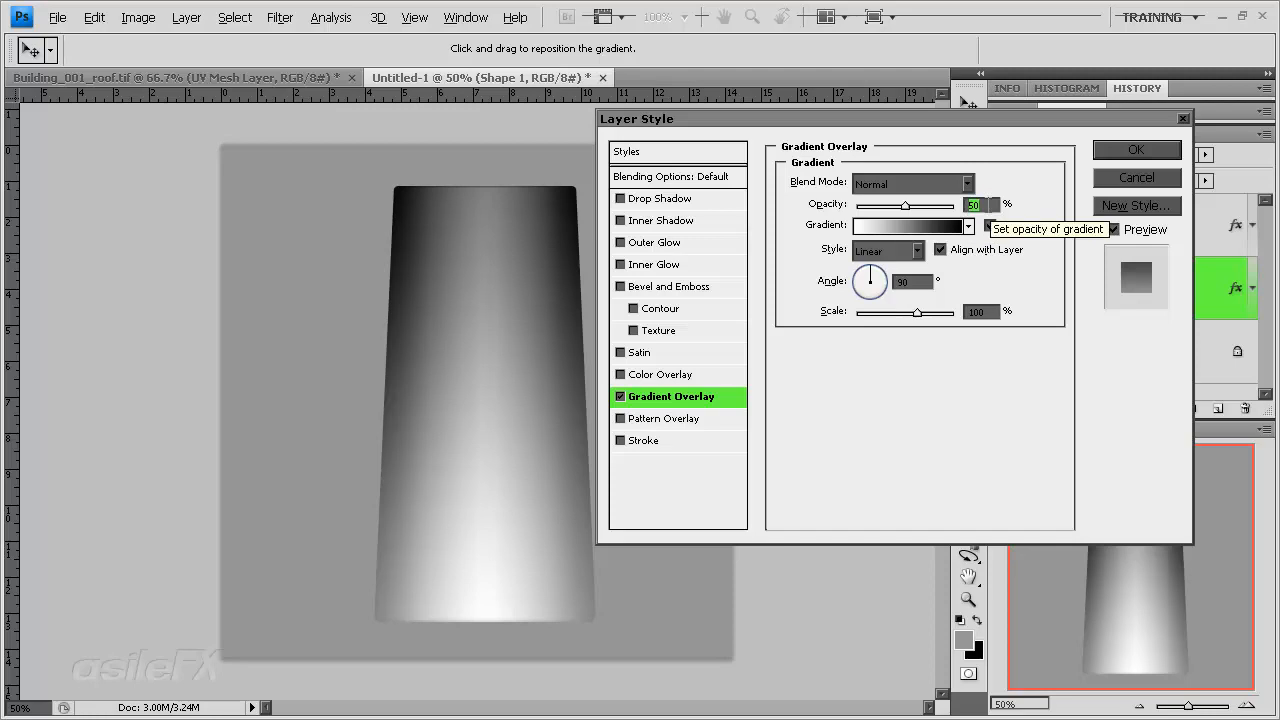
text(35)
key(shift+Down)
key(shift+Down)
key(shift+Down)
key(shift+Down)
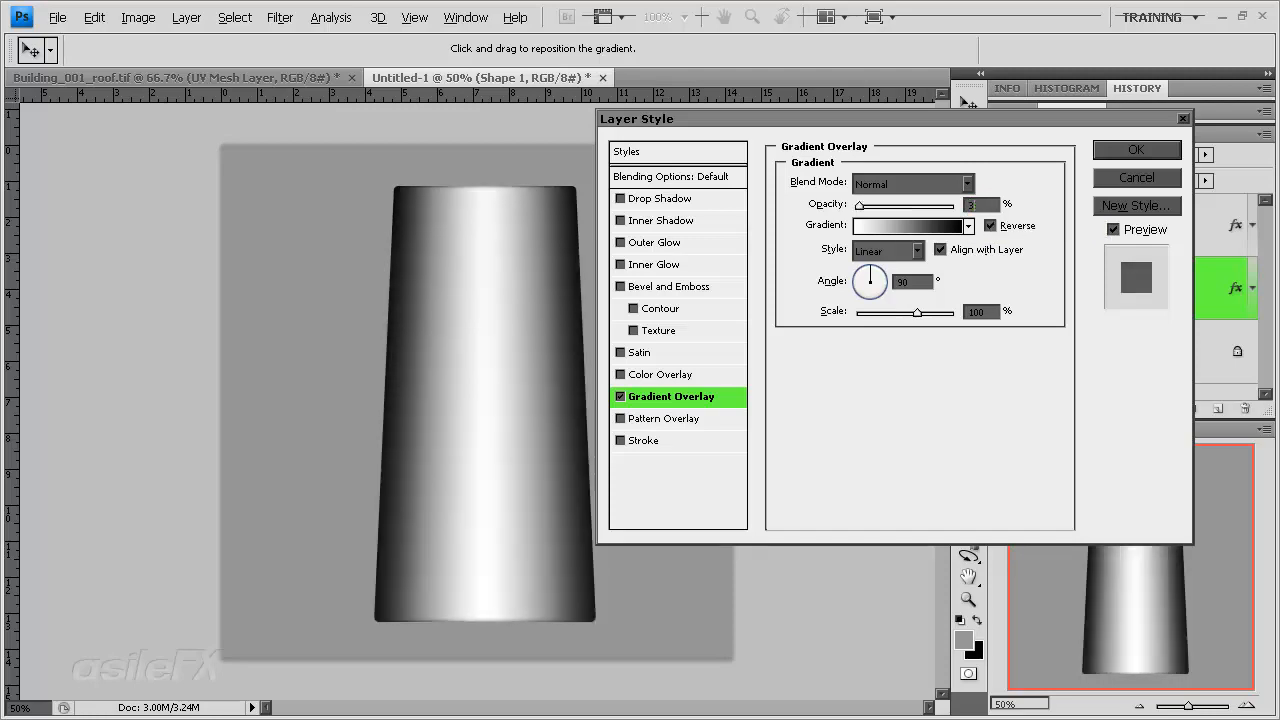
text(30)
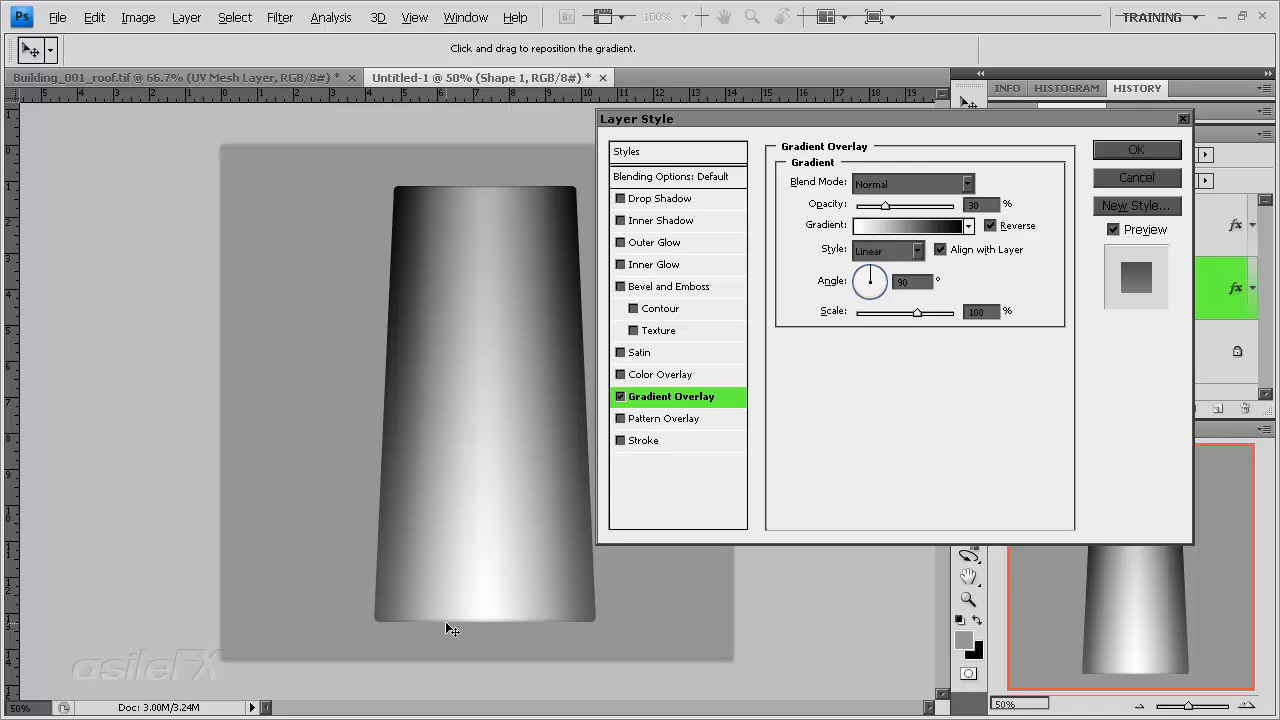
click(1135, 150)
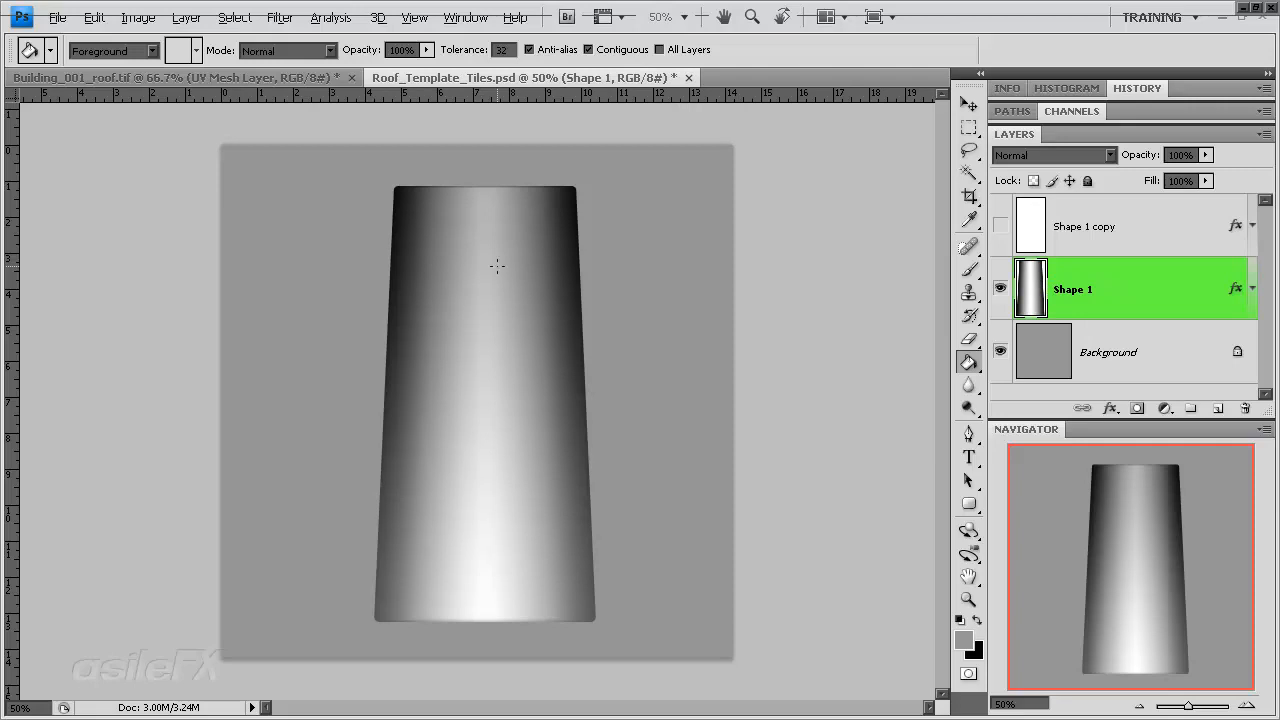
Warp the Shape 1 layer so its top edge bows slightly upward and its bottom edge slightly downward.
key(ctrl+t)
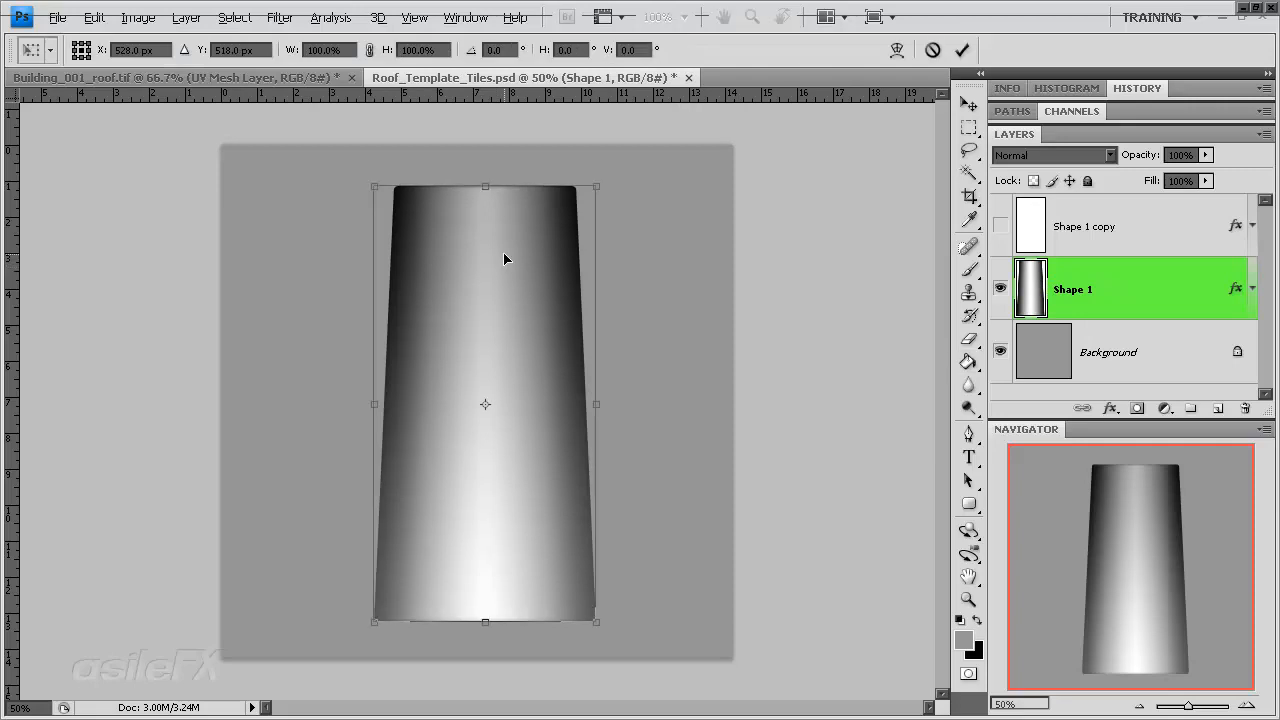
right_click(498, 242)
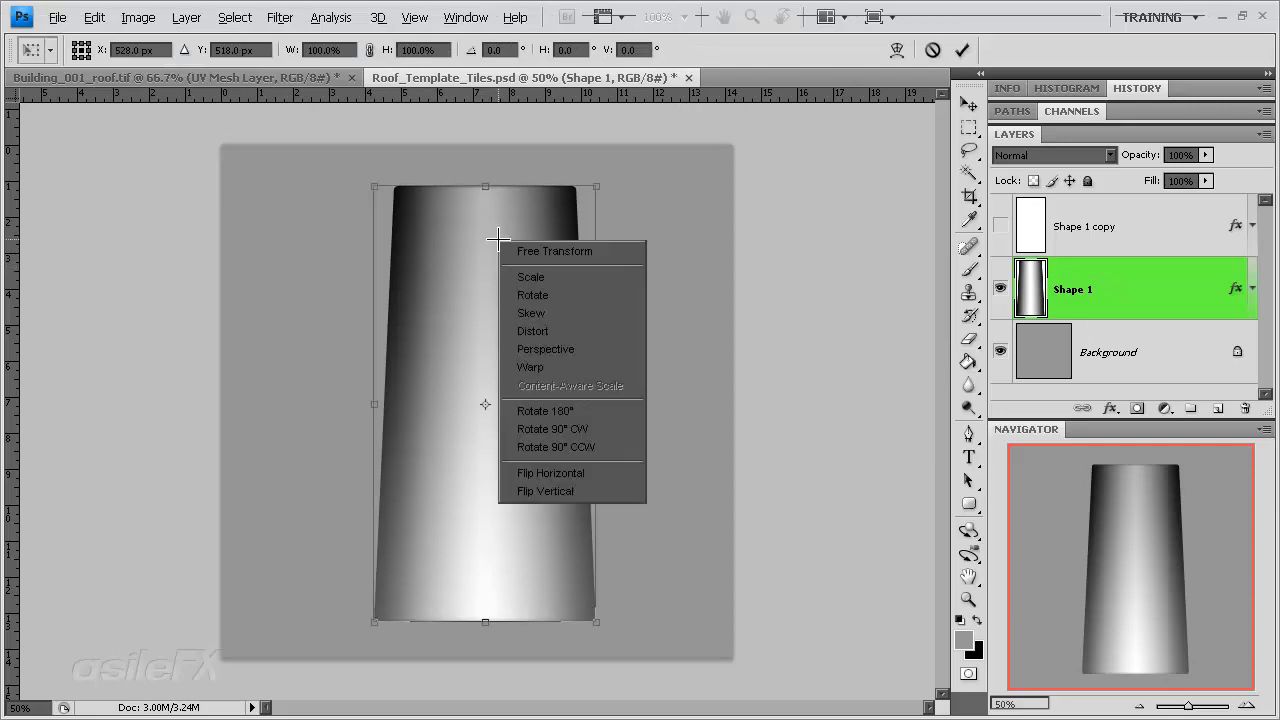
click(586, 367)
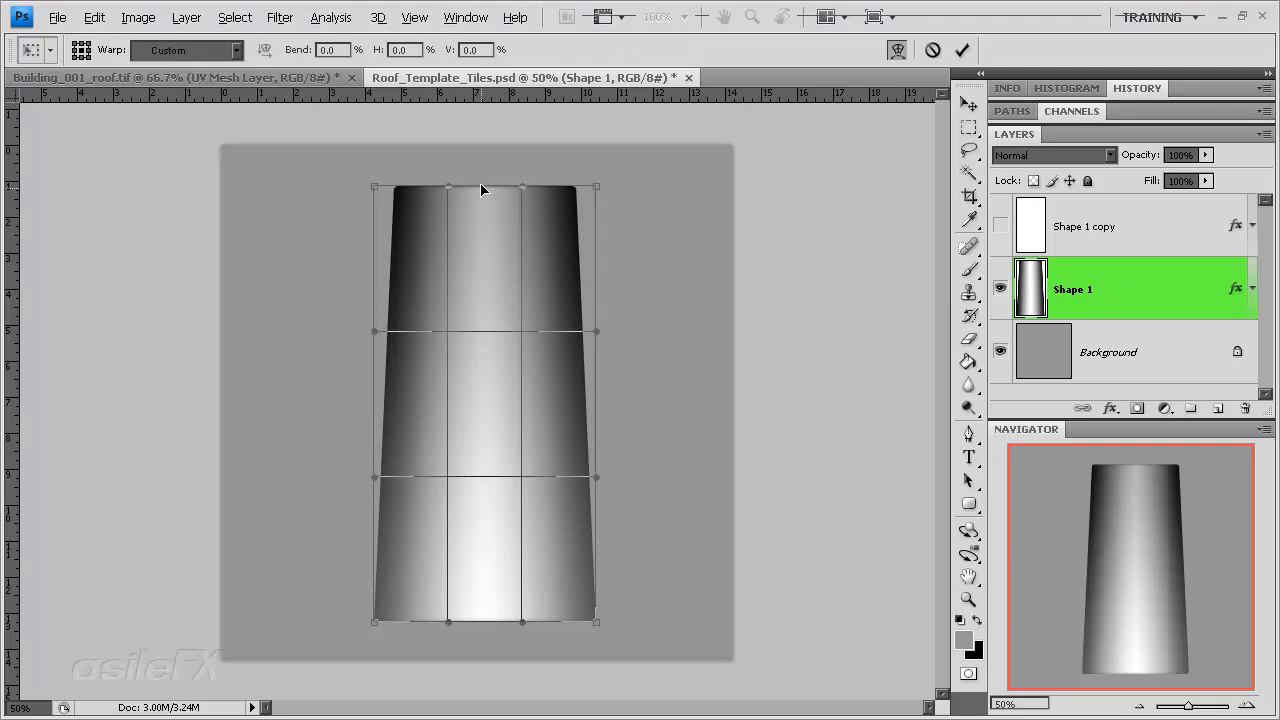
drag(481, 194, 480, 186)
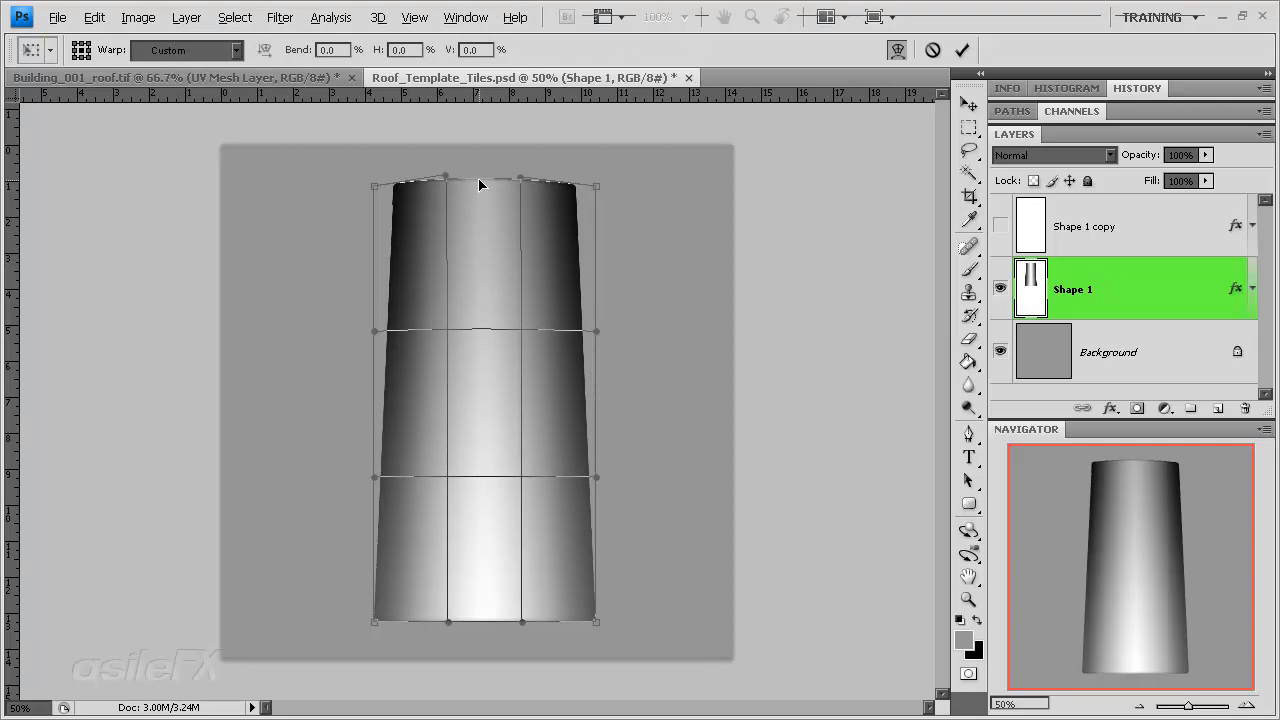
drag(480, 626, 485, 636)
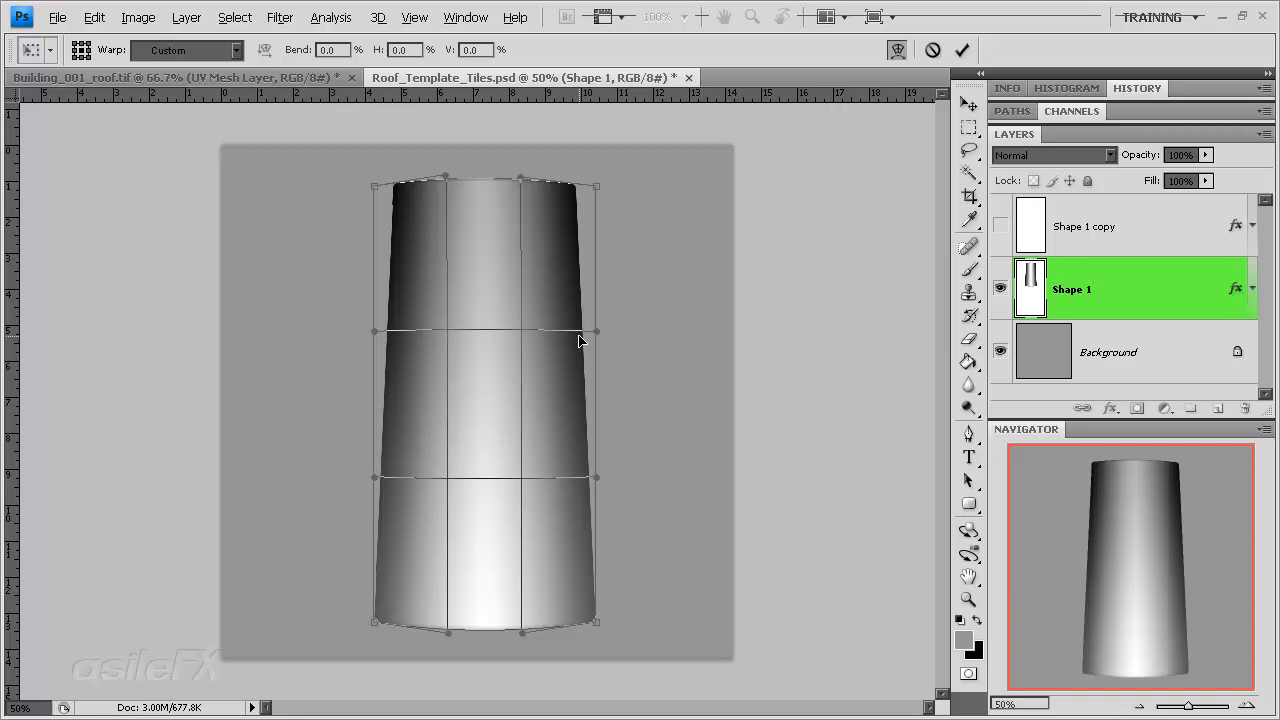
key(Return)
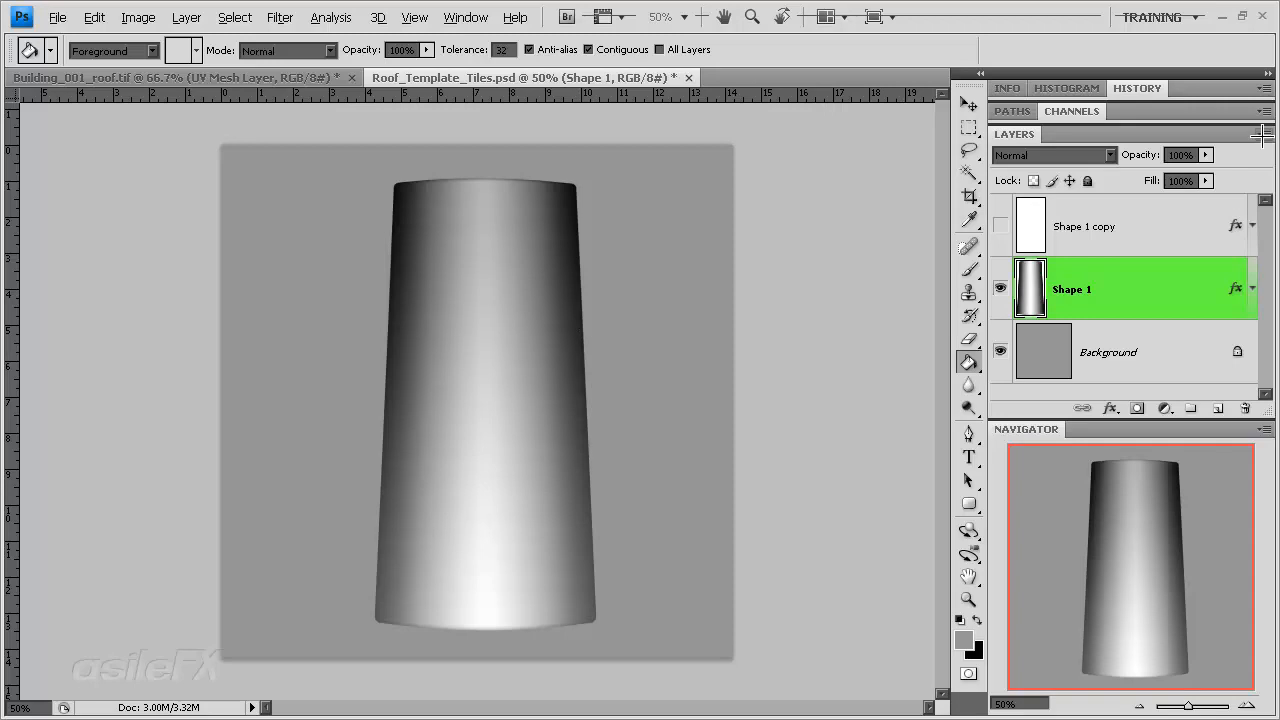
Duplicate the warped Shape 1 layer with its Gradient Overlay, hide the copy and reselect the original.
drag(1148, 289, 1217, 409)
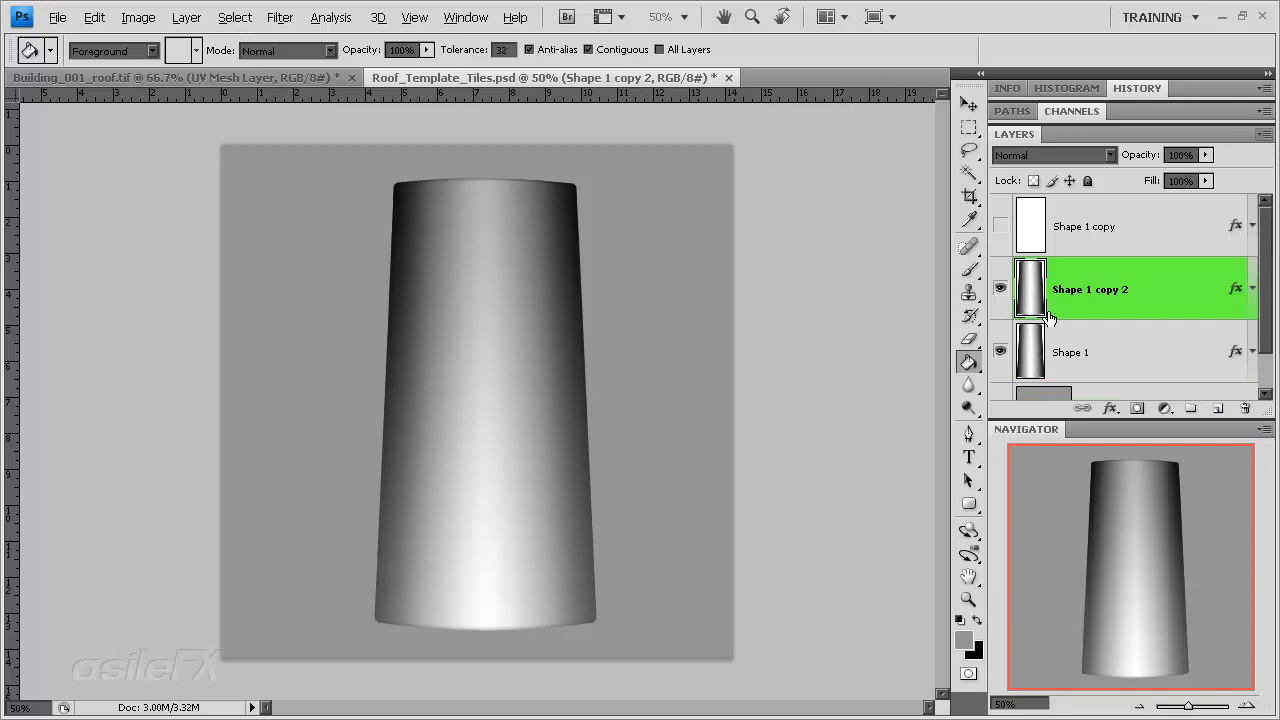
click(1000, 289)
click(1141, 340)
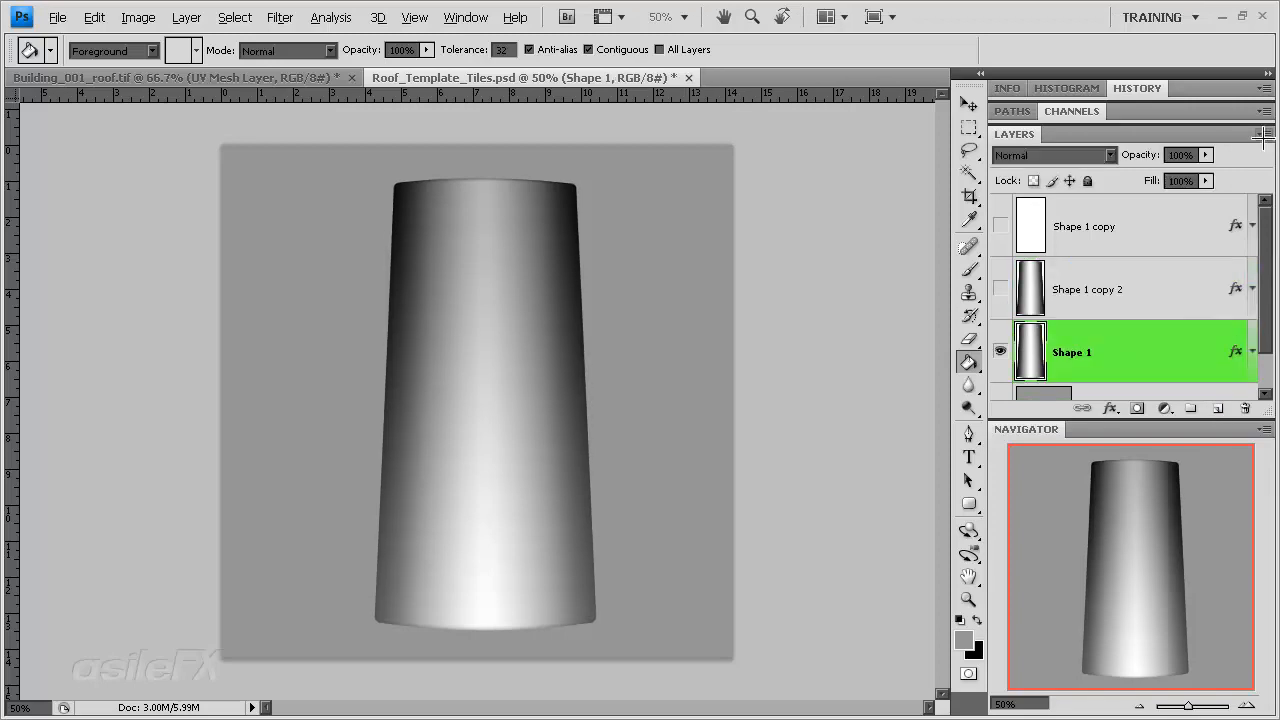
Create a new empty layer named Layer 1 beneath Shape 1 and merge the two layers.
click(1262, 134)
click(1228, 137)
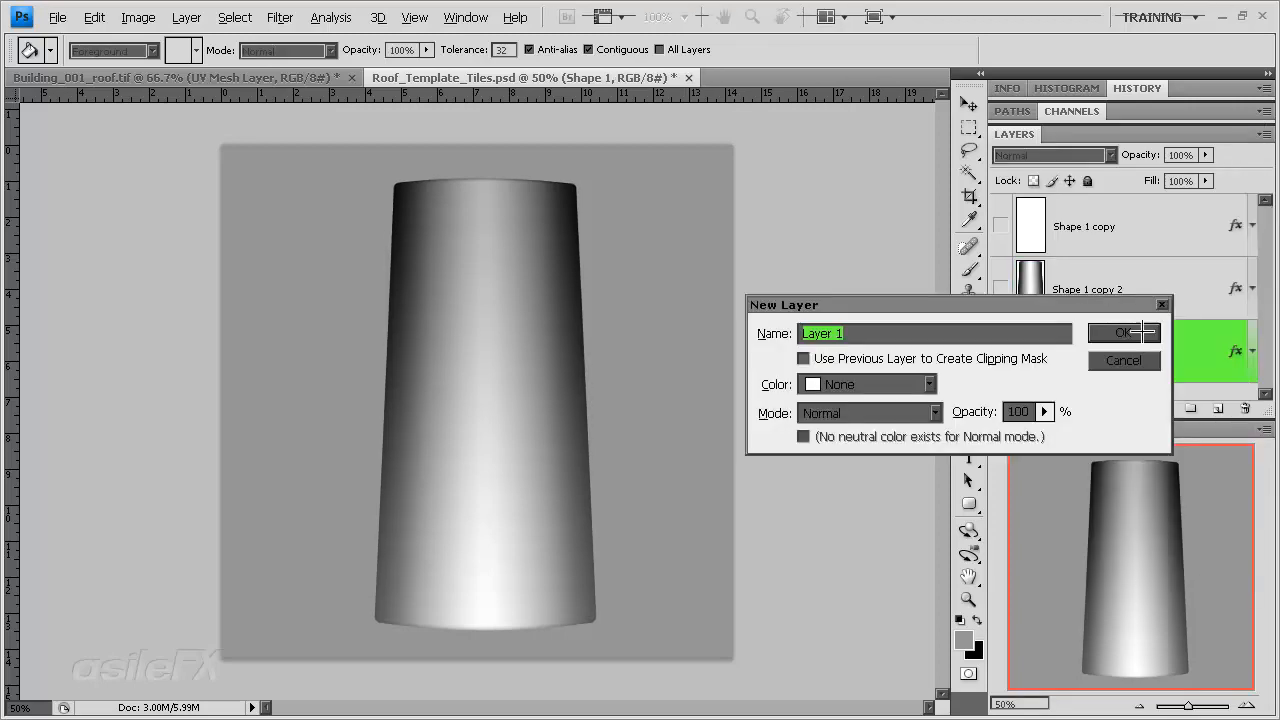
click(1140, 332)
drag(1143, 316, 1138, 385)
shift+click(1138, 291)
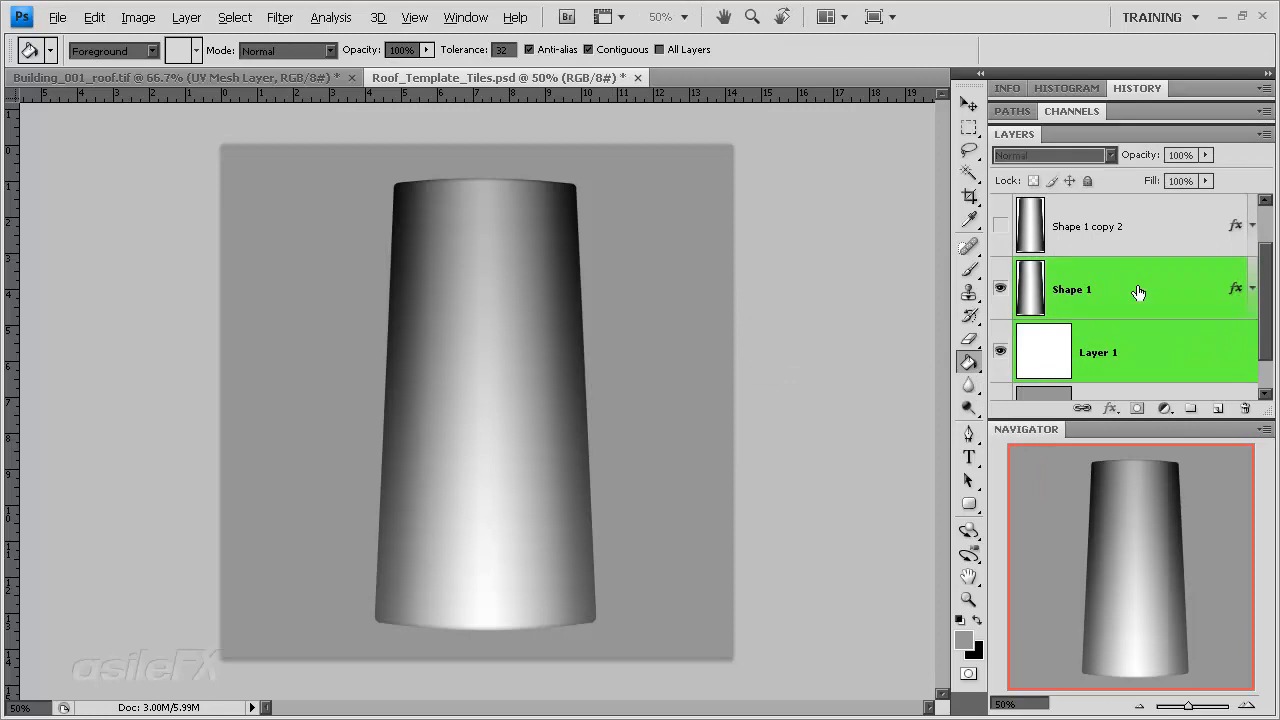
key(ctrl+e)
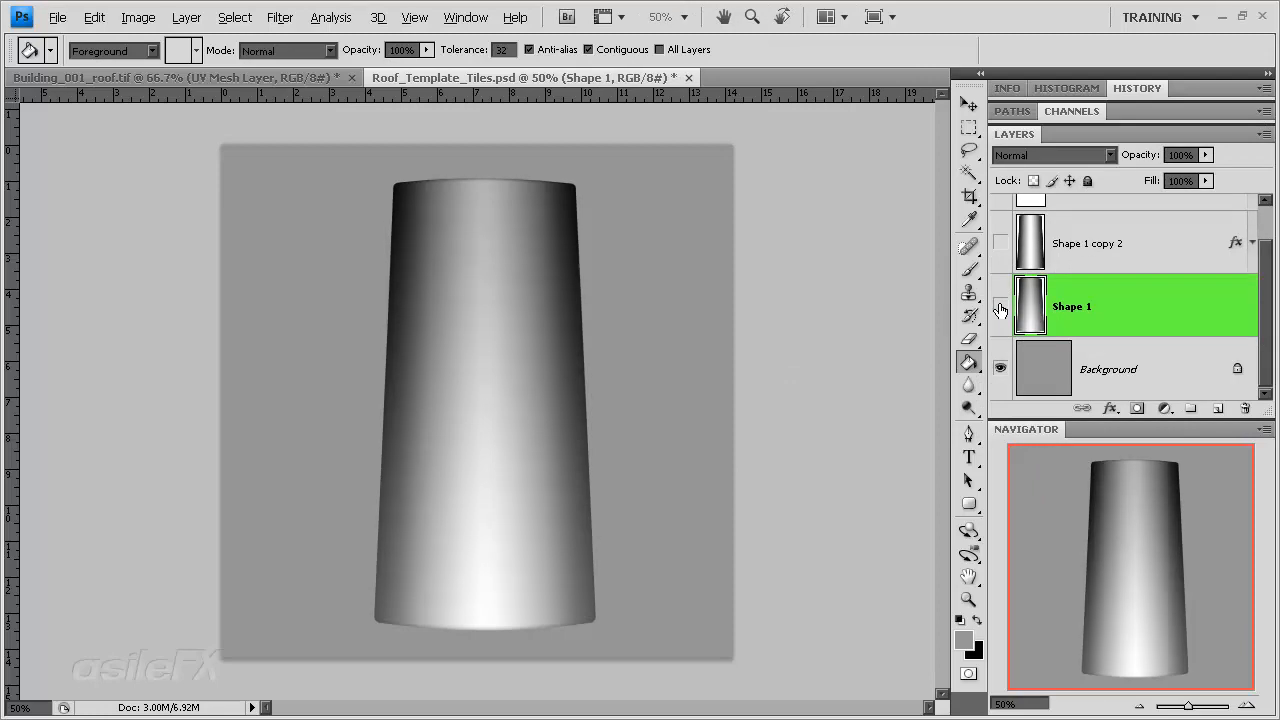
Duplicate the merged, effect-free Shape 1 layer and hide the copy.
click(1000, 309)
click(1000, 309)
drag(1170, 316, 1219, 407)
click(1000, 306)
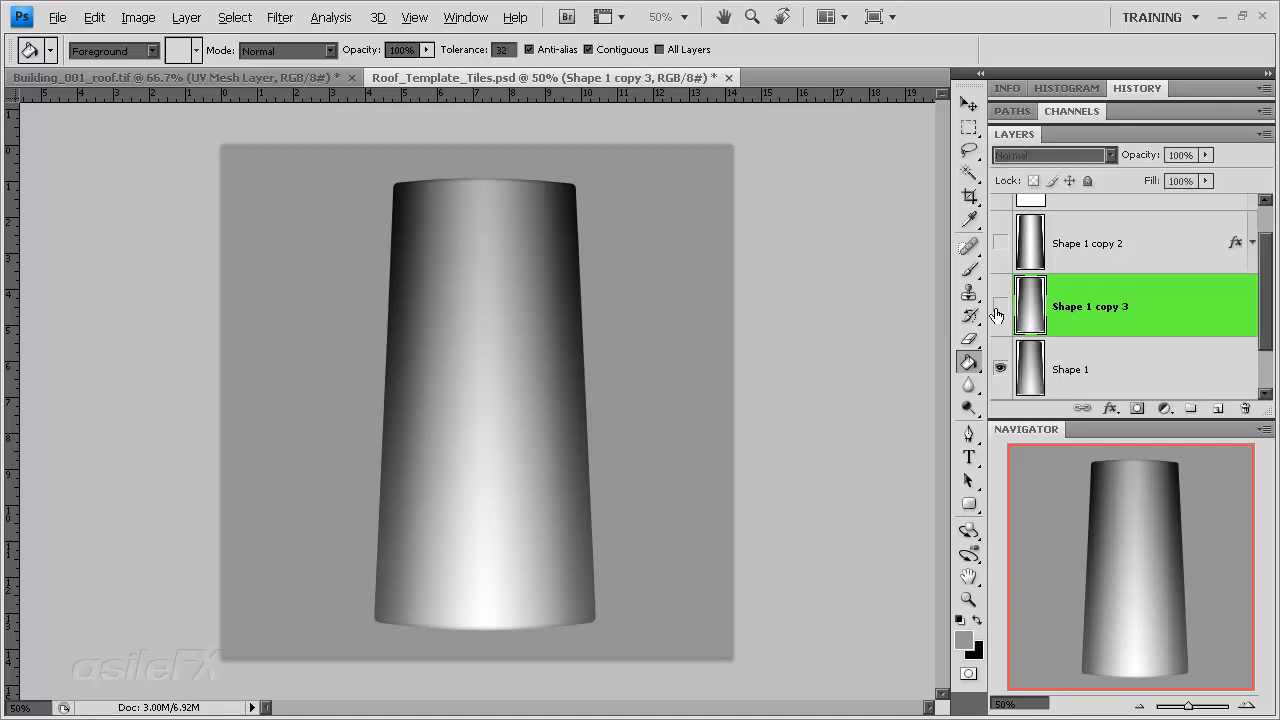
Select the Shape 1 layer and set the image interpolation preference to Bicubic Sharper (best for reduction).
click(1092, 366)
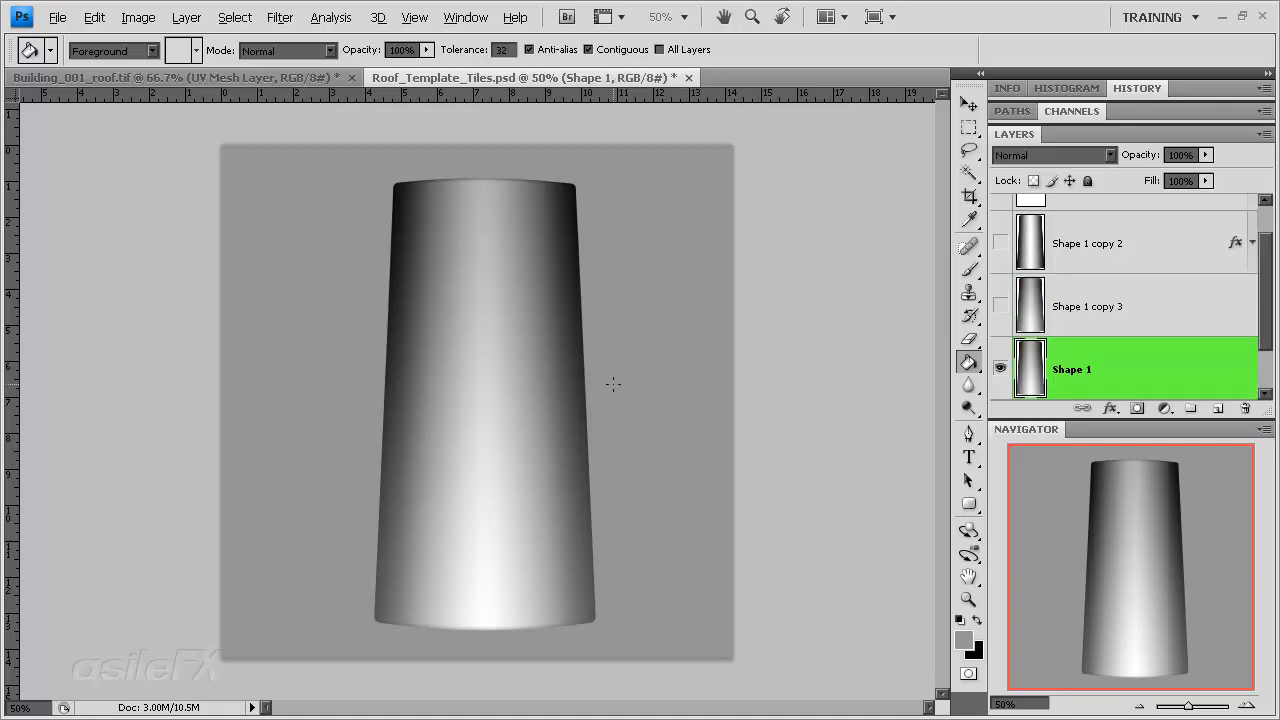
key(ctrl+t)
key(Escape)
key(ctrl+k)
click(845, 264)
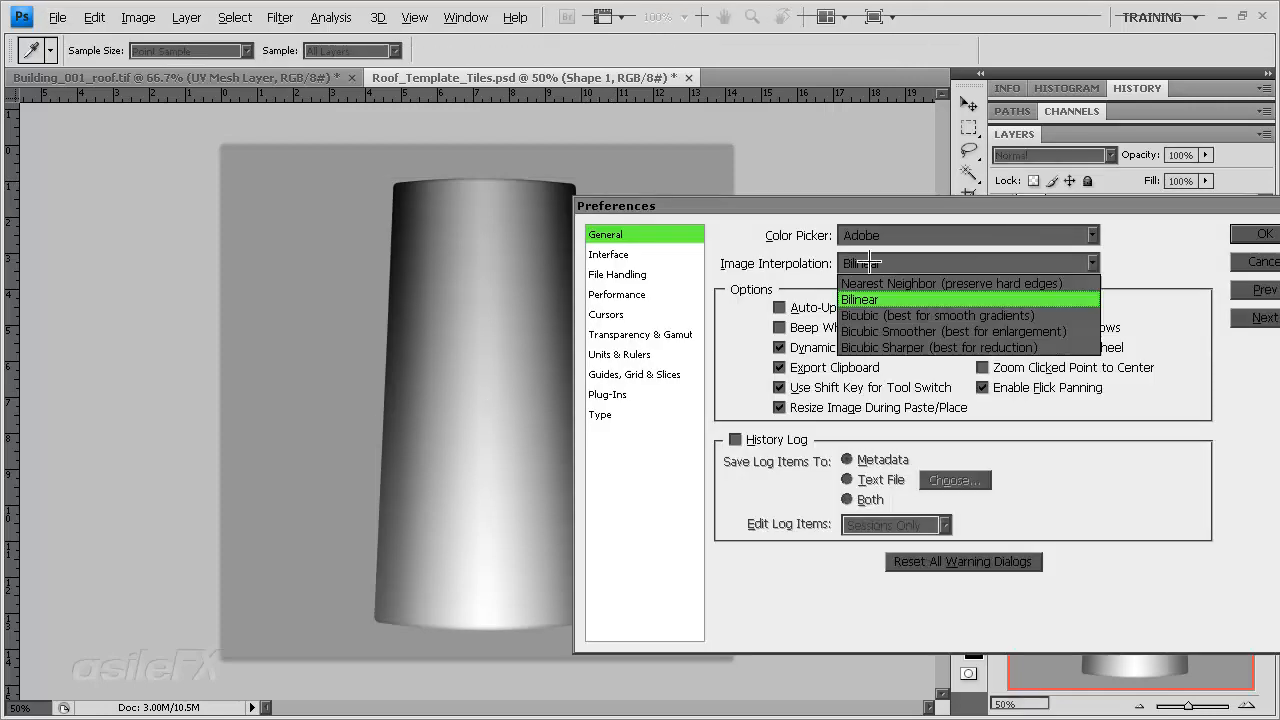
click(890, 347)
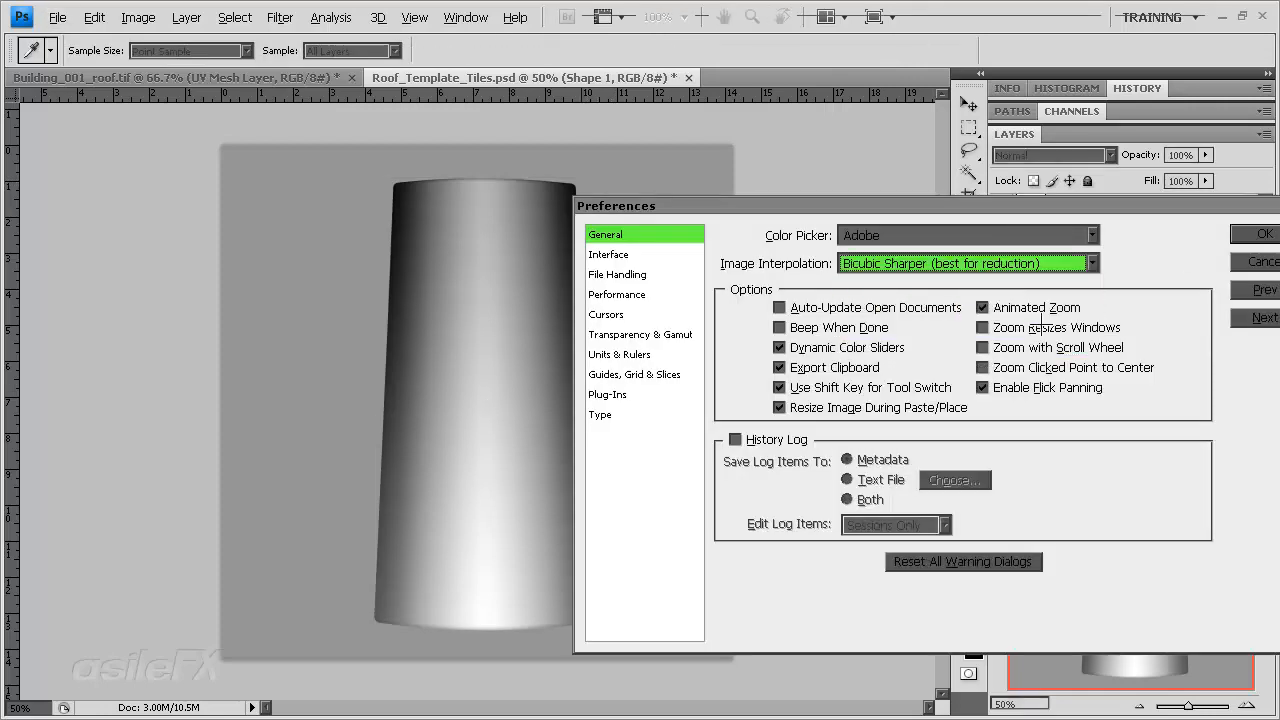
click(1250, 232)
Scale the Shape 1 tile down proportionally about its centre to about 10.2%.
key(ctrl+t)
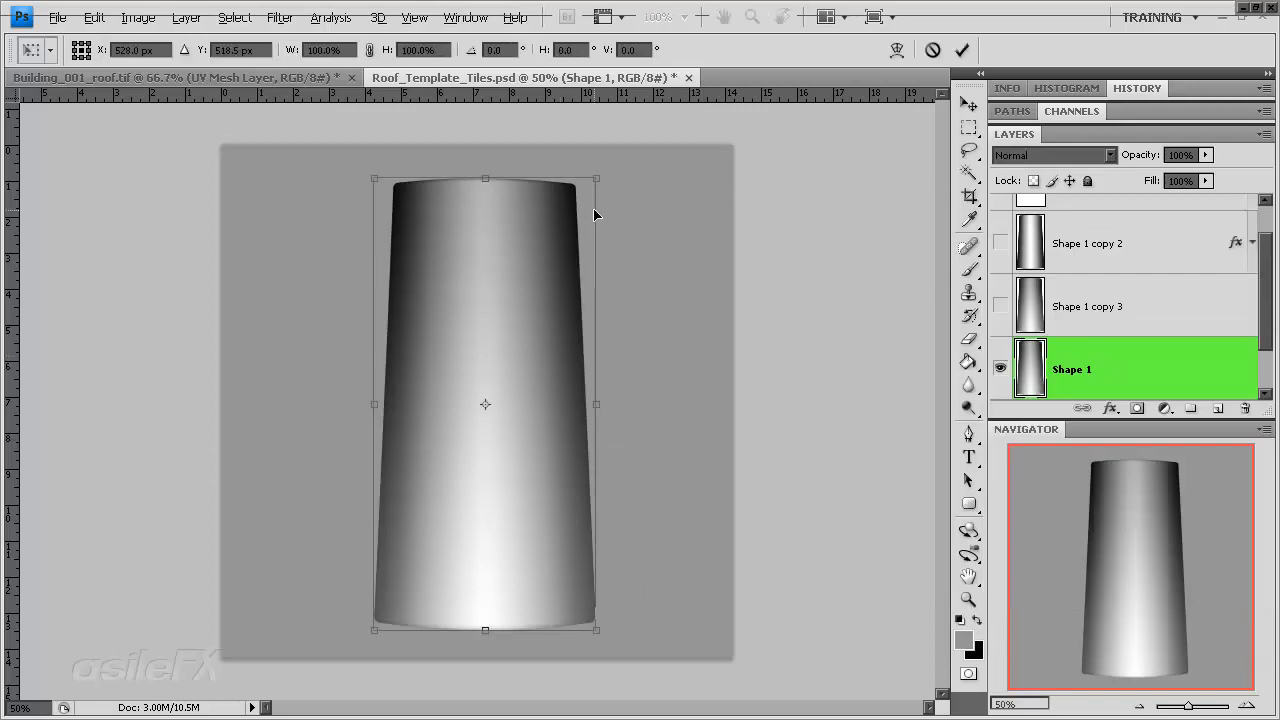
drag(597, 180, 502, 383)
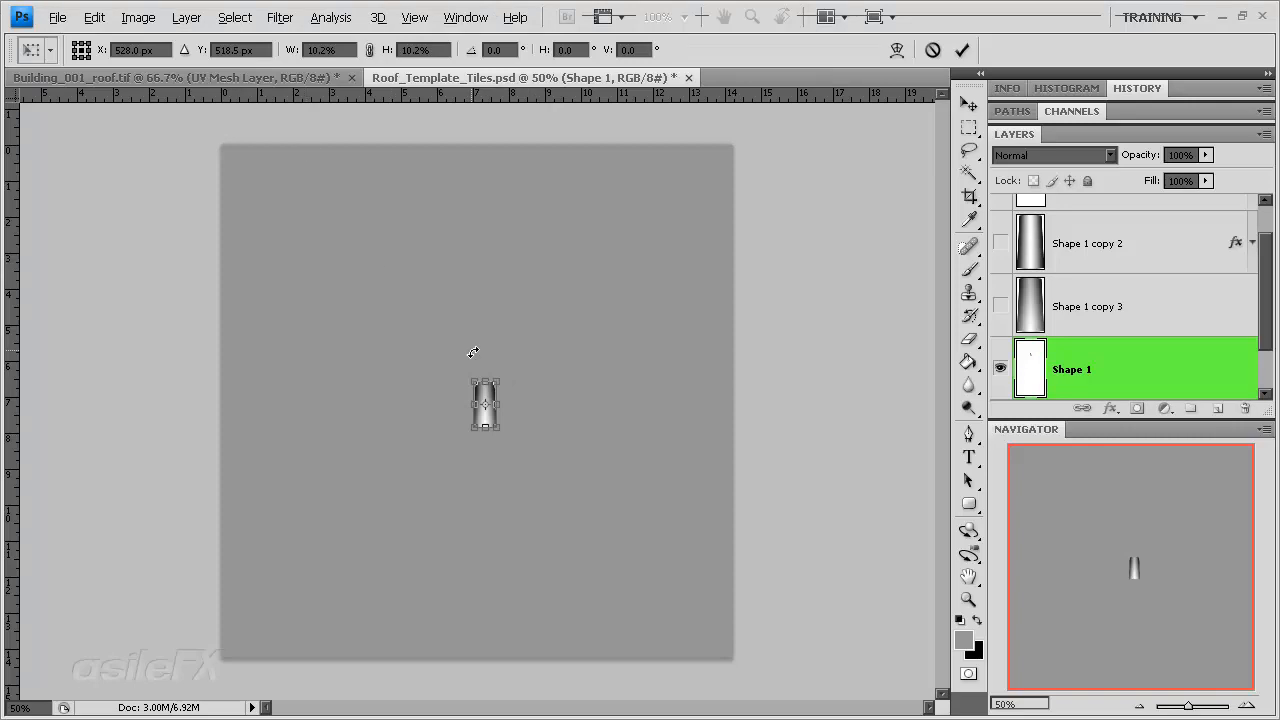
key(Return)
key(g)
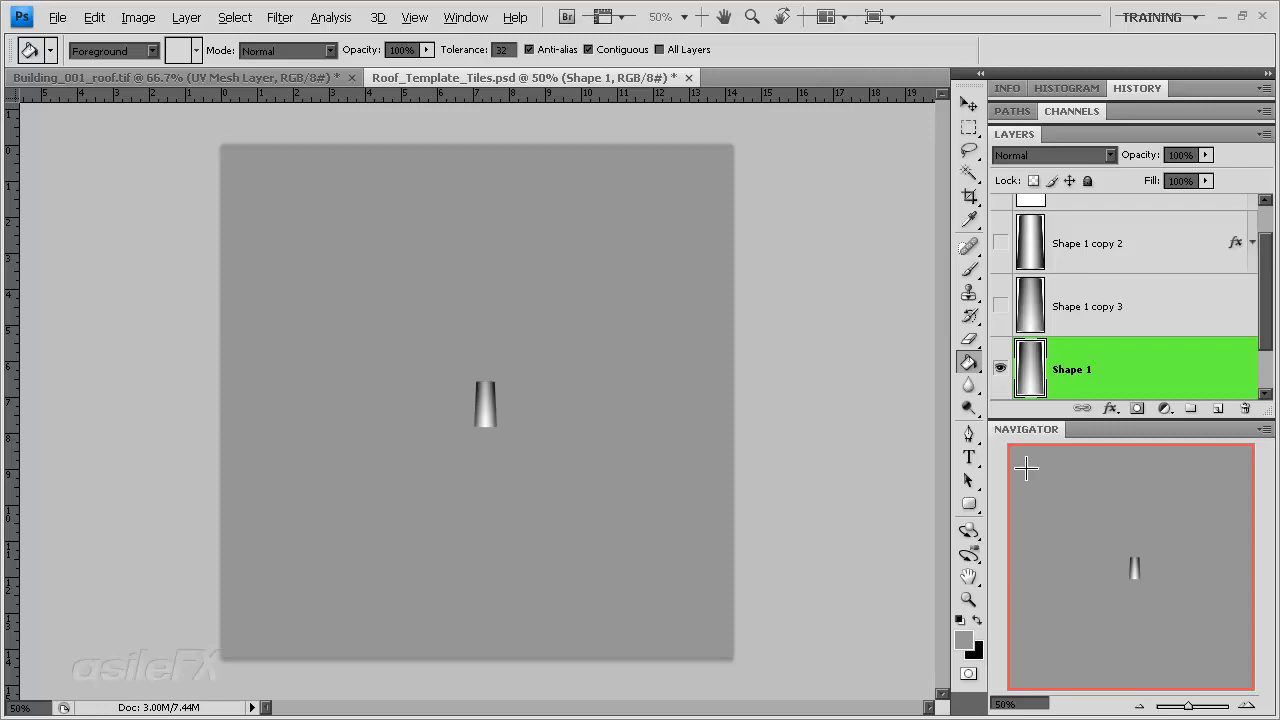
Compare the reduced tile at 100% zoom with the roof layout in Building_001_roof.tif.
click(1245, 705)
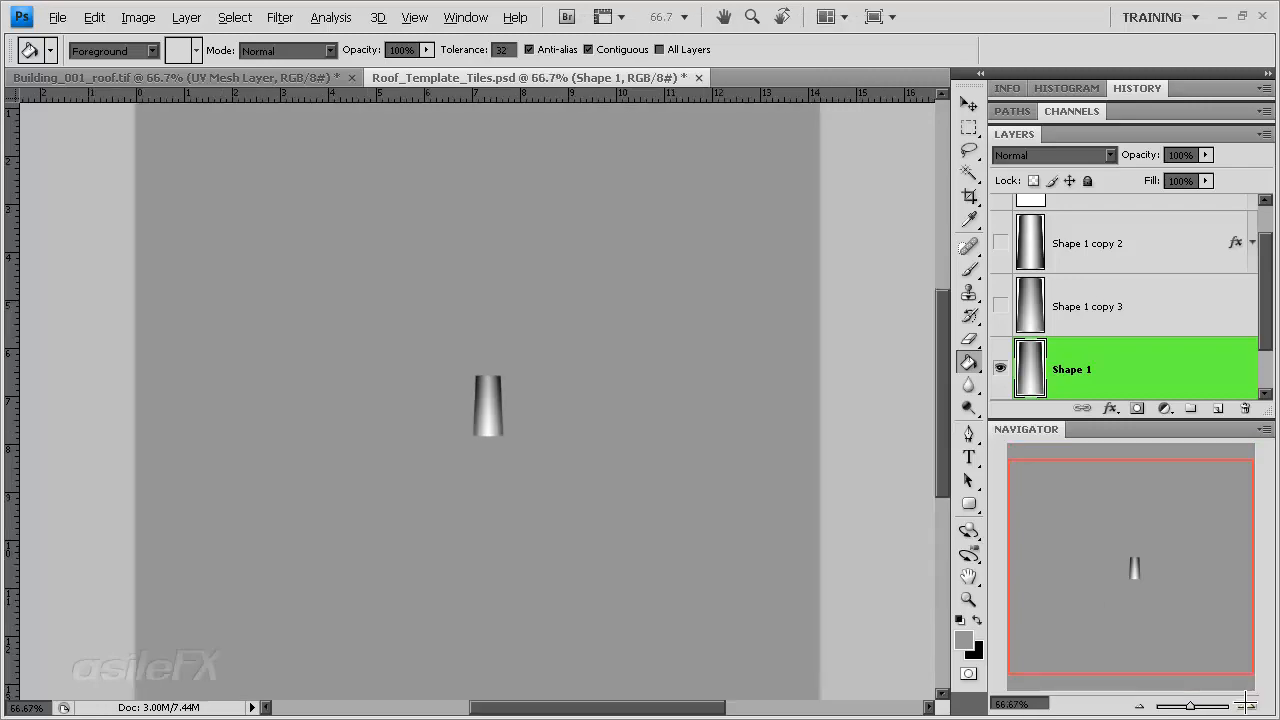
click(1245, 705)
drag(1146, 603, 1160, 573)
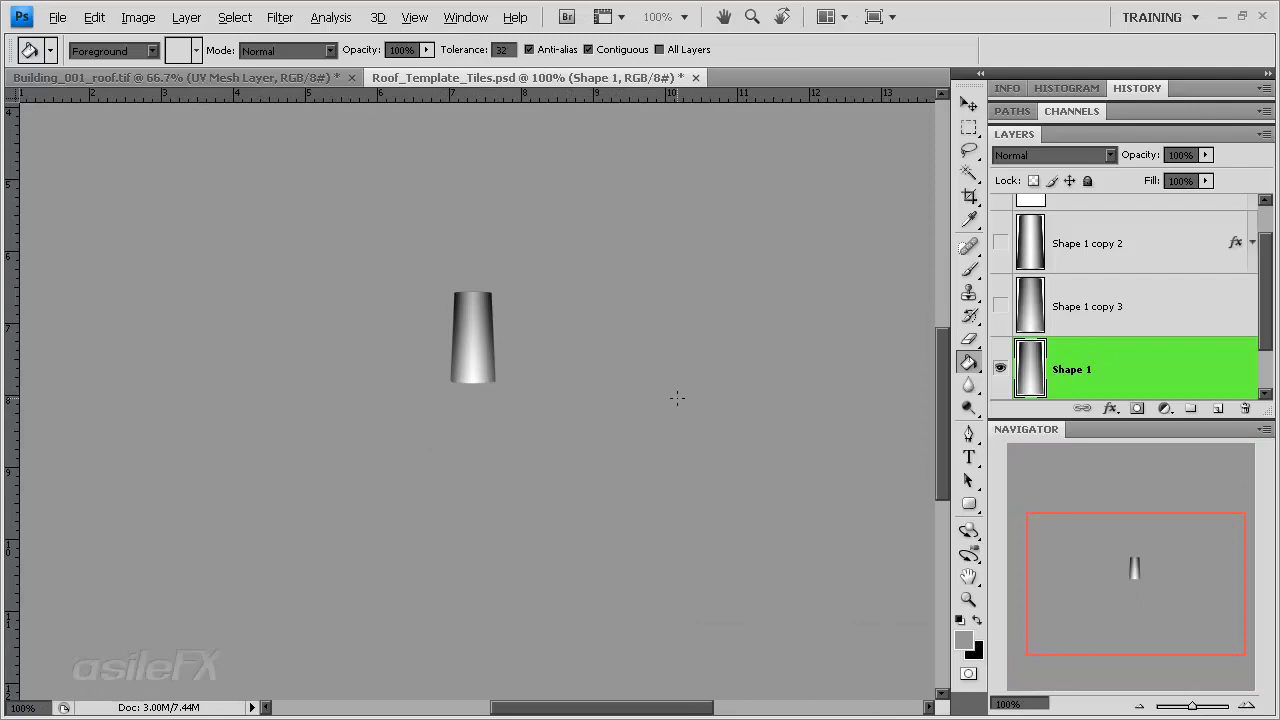
click(206, 76)
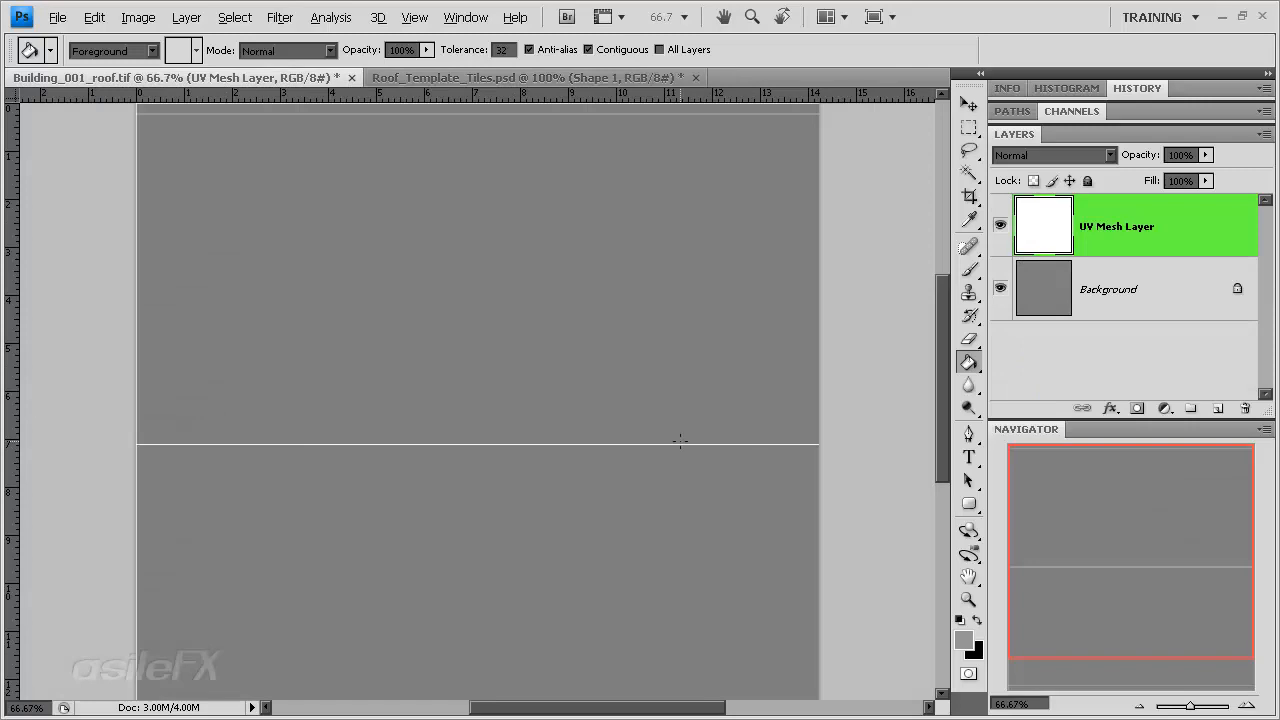
click(528, 77)
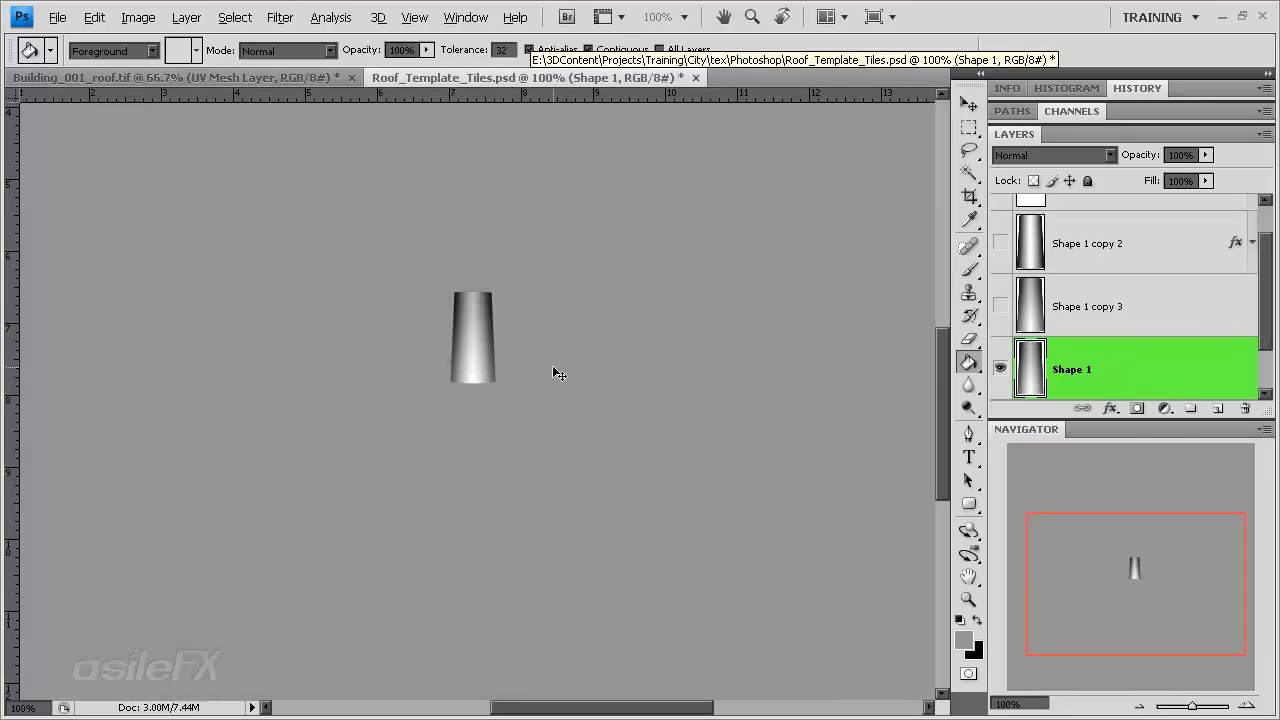
key(ctrl+t)
drag(594, 269, 580, 515)
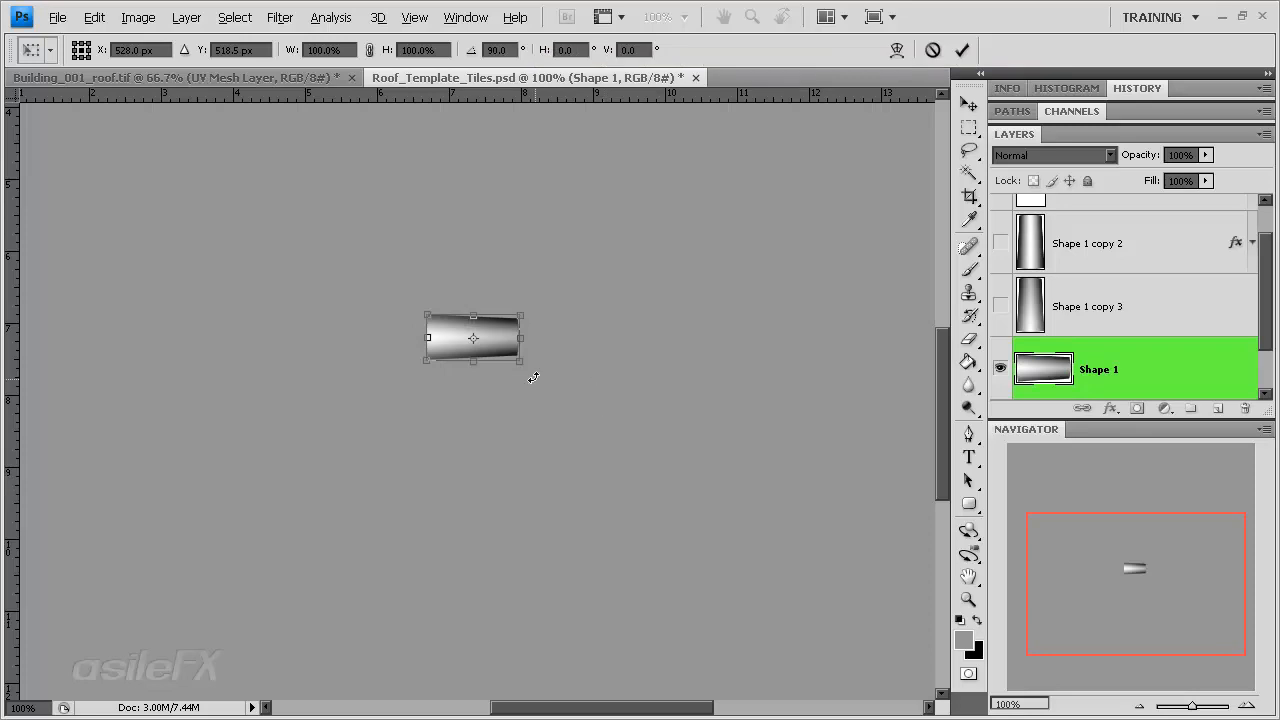
key(Return)
key(g)
Rotate the Shape 1 tile 90° clockwise with Free Transform so that it lies horizontally.
key(ctrl+t)
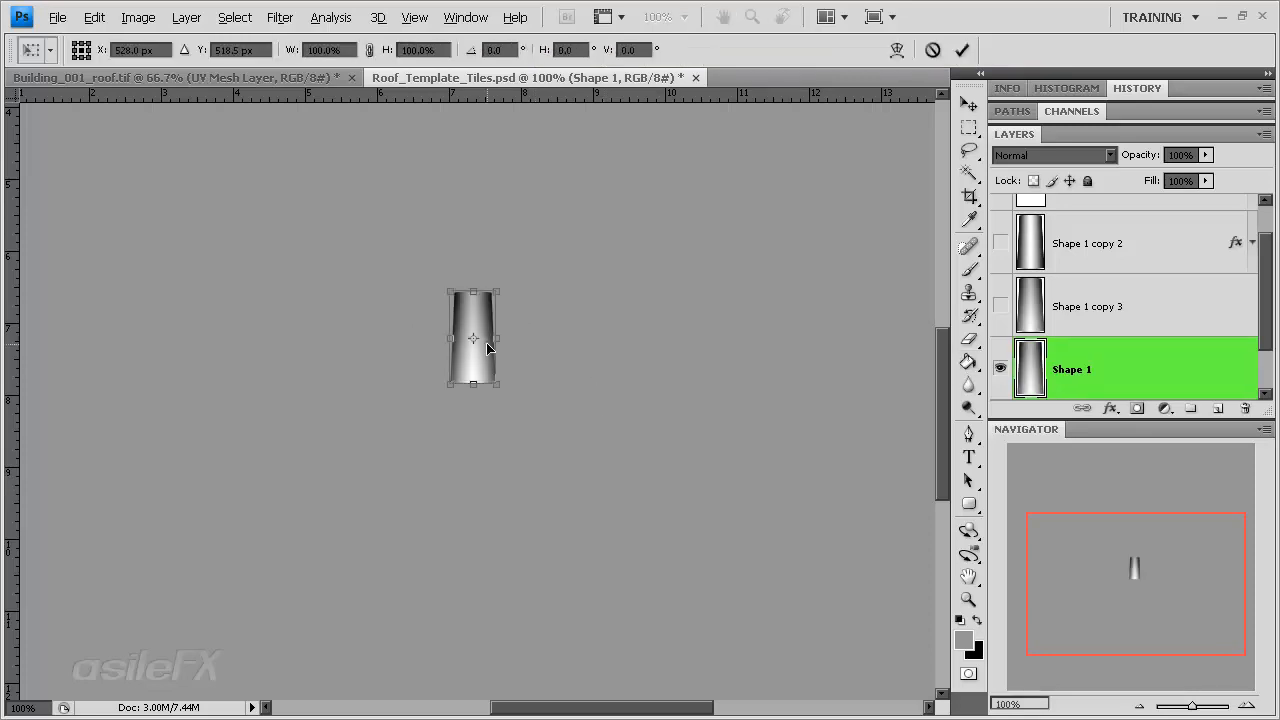
right_click(484, 333)
click(578, 521)
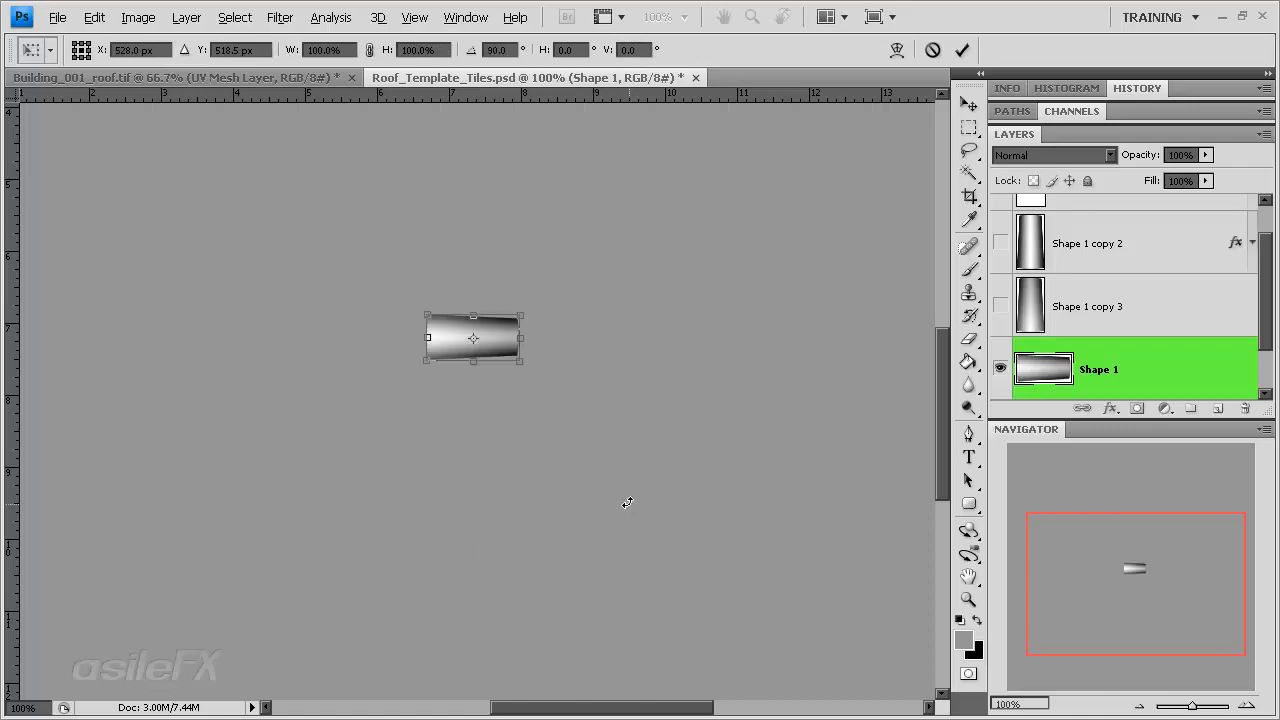
key(Return)
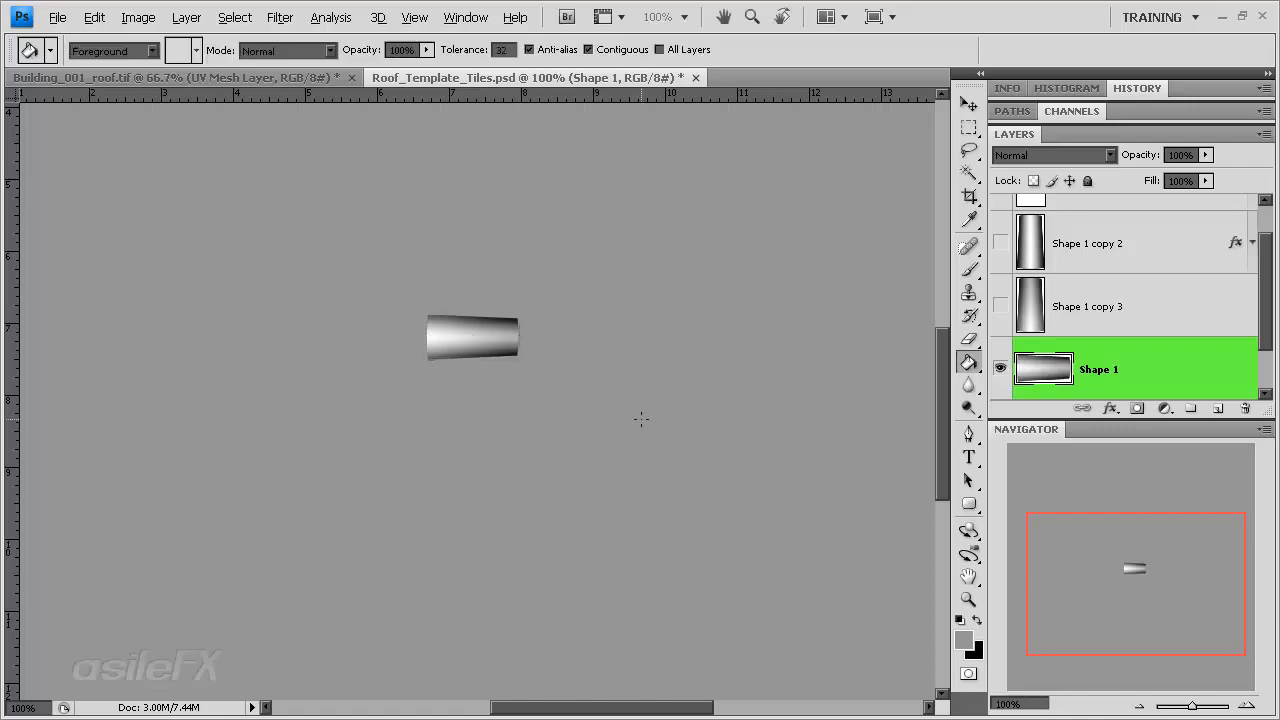
Try duplicating the tile and offsetting the copy horizontally so its wide end overlaps the original's narrow end.
key(v)
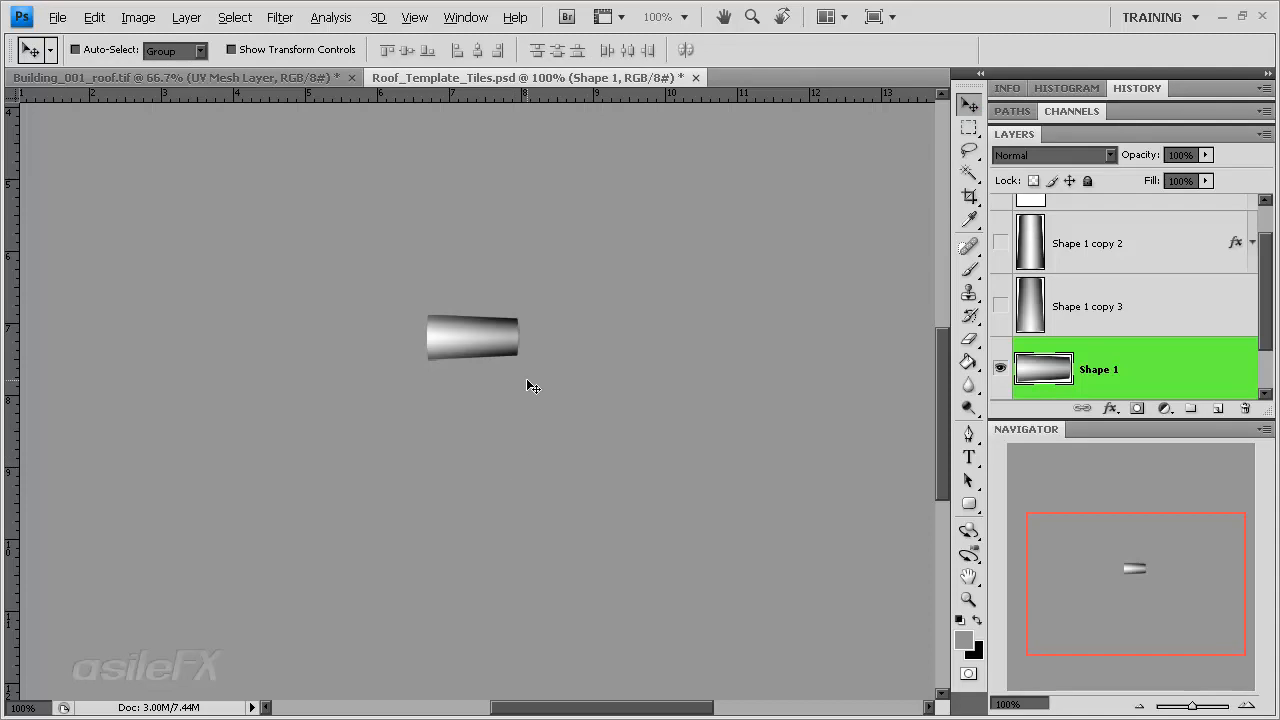
drag(353, 399, 400, 400)
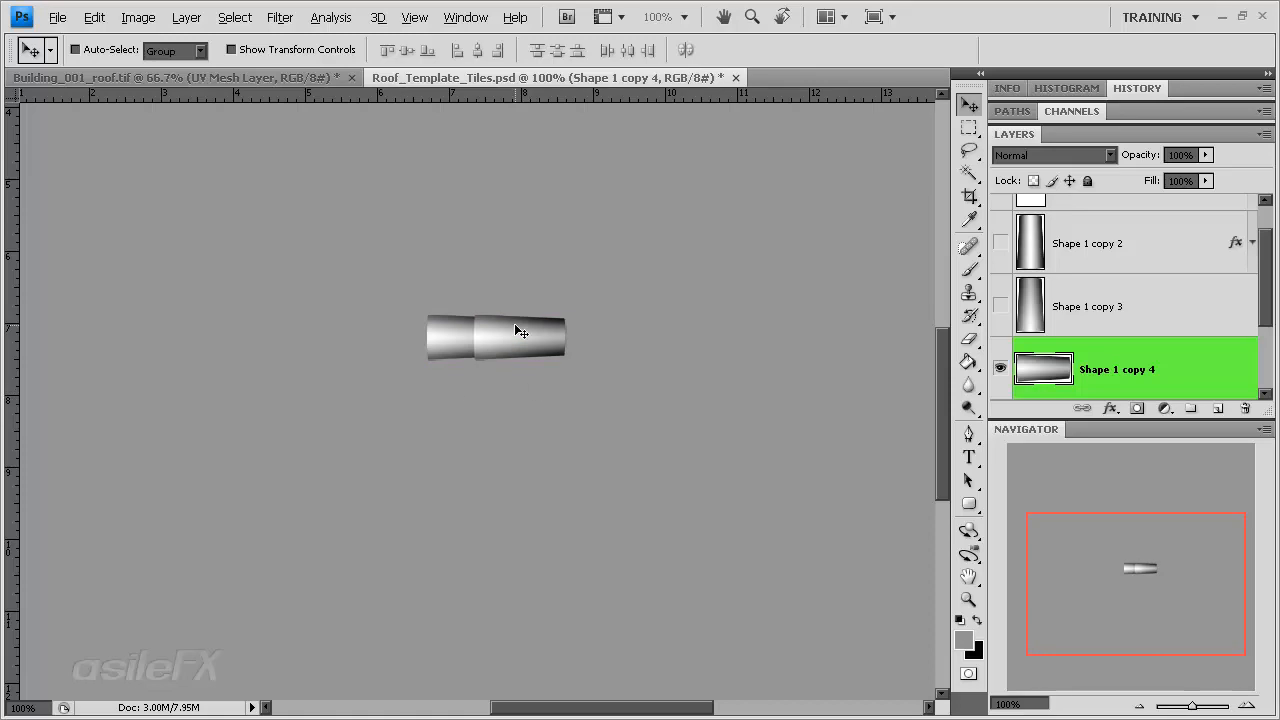
key(Left)
click(414, 17)
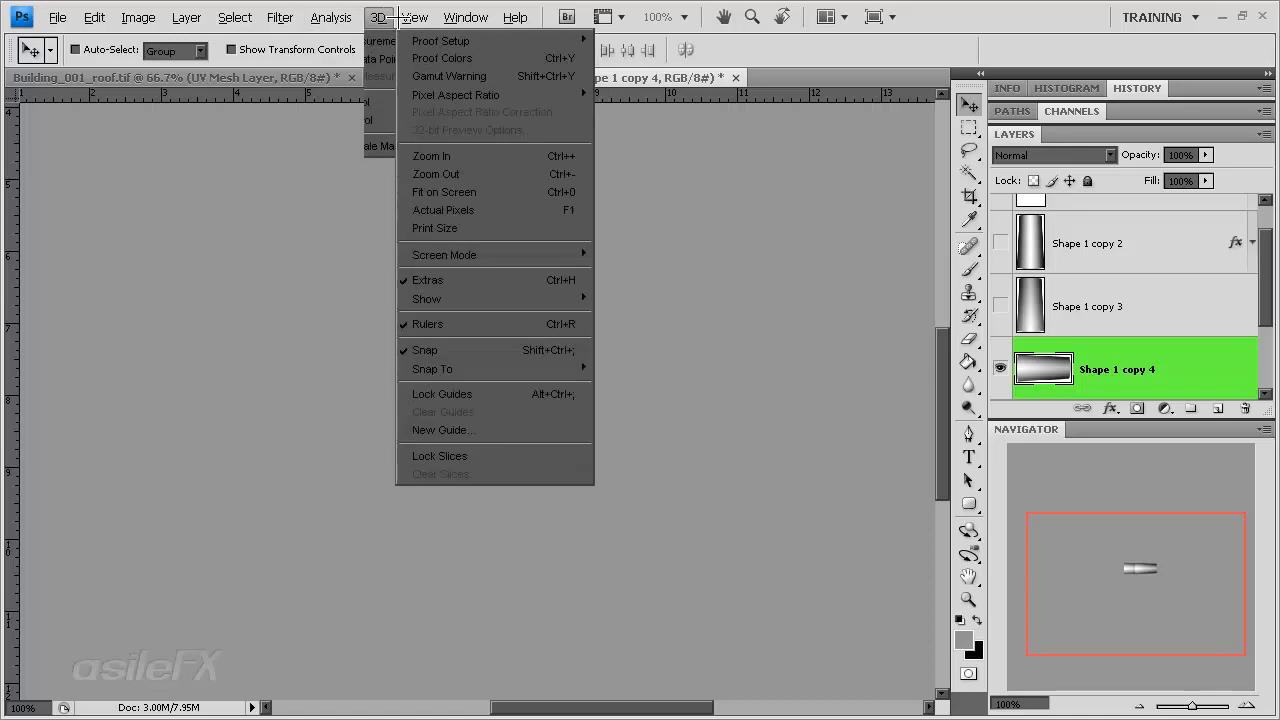
click(526, 385)
key(Left)
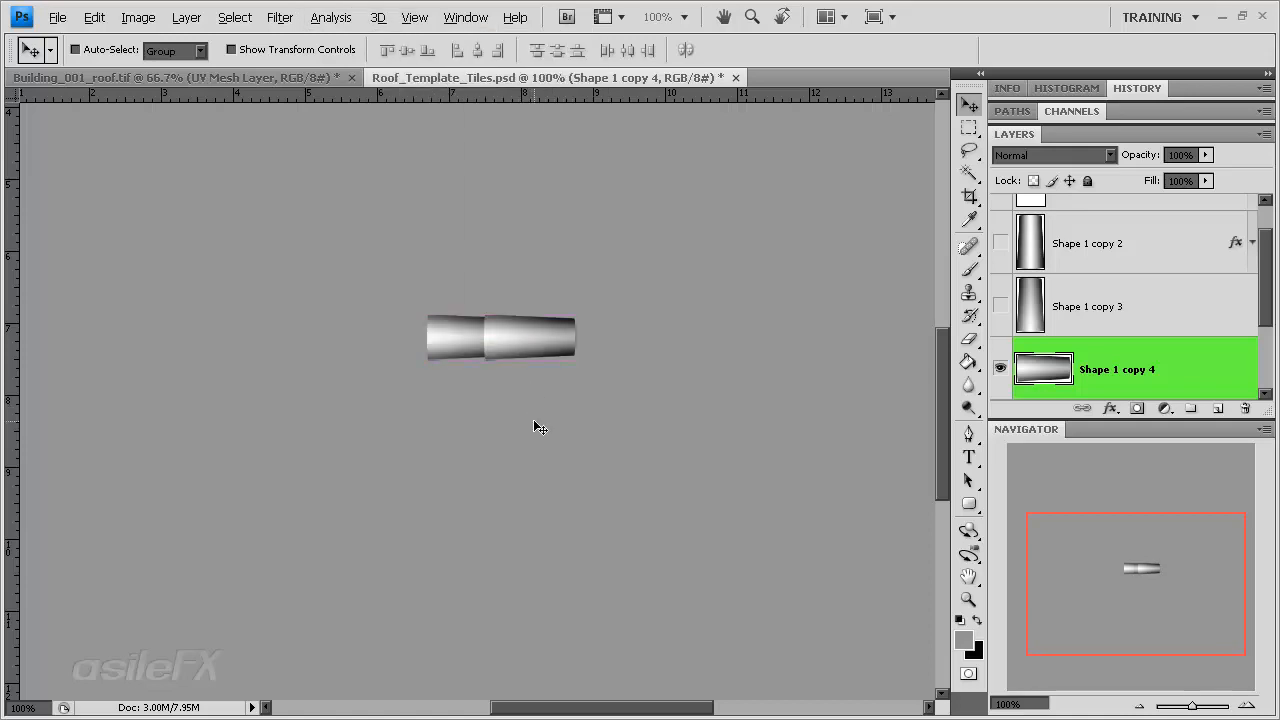
mouse_move(548, 432)
mouse_down()
mouse_move(573, 430)
mouse_move(562, 432)
mouse_up()
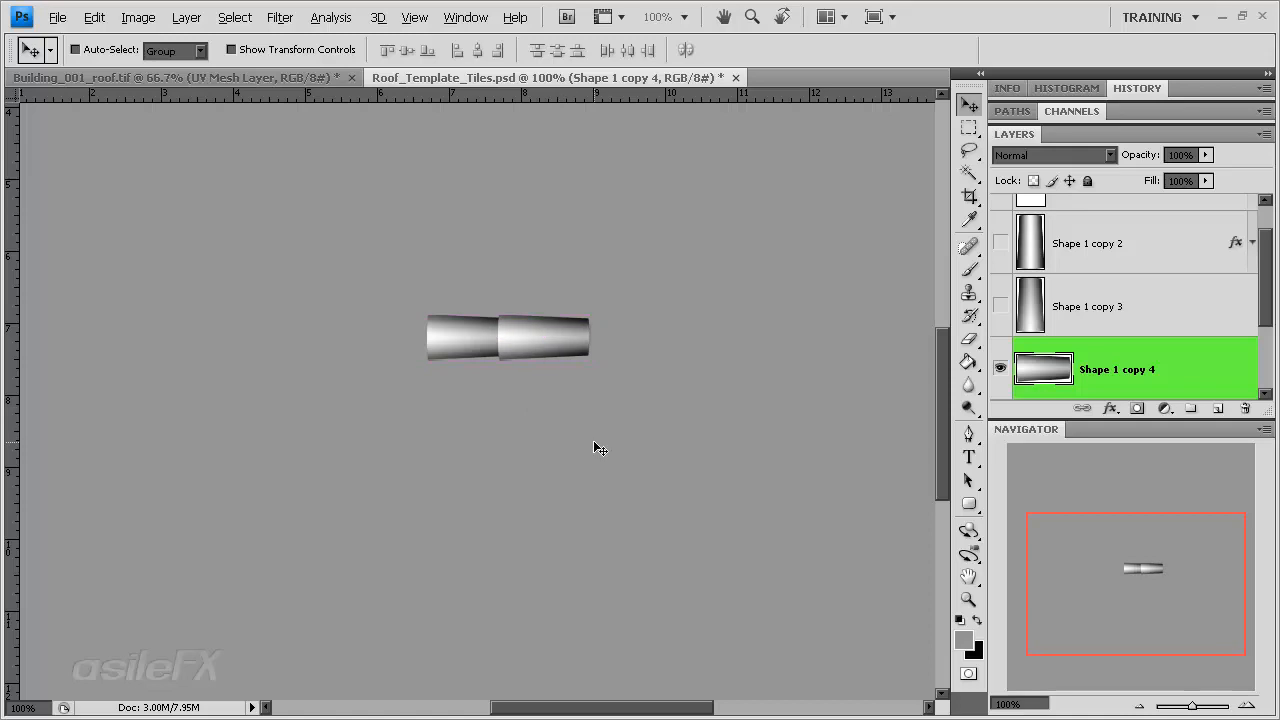
Inspect the overlapping tile edges at 300% zoom and delete the Shape 1 copy 4 layer.
click(1246, 705)
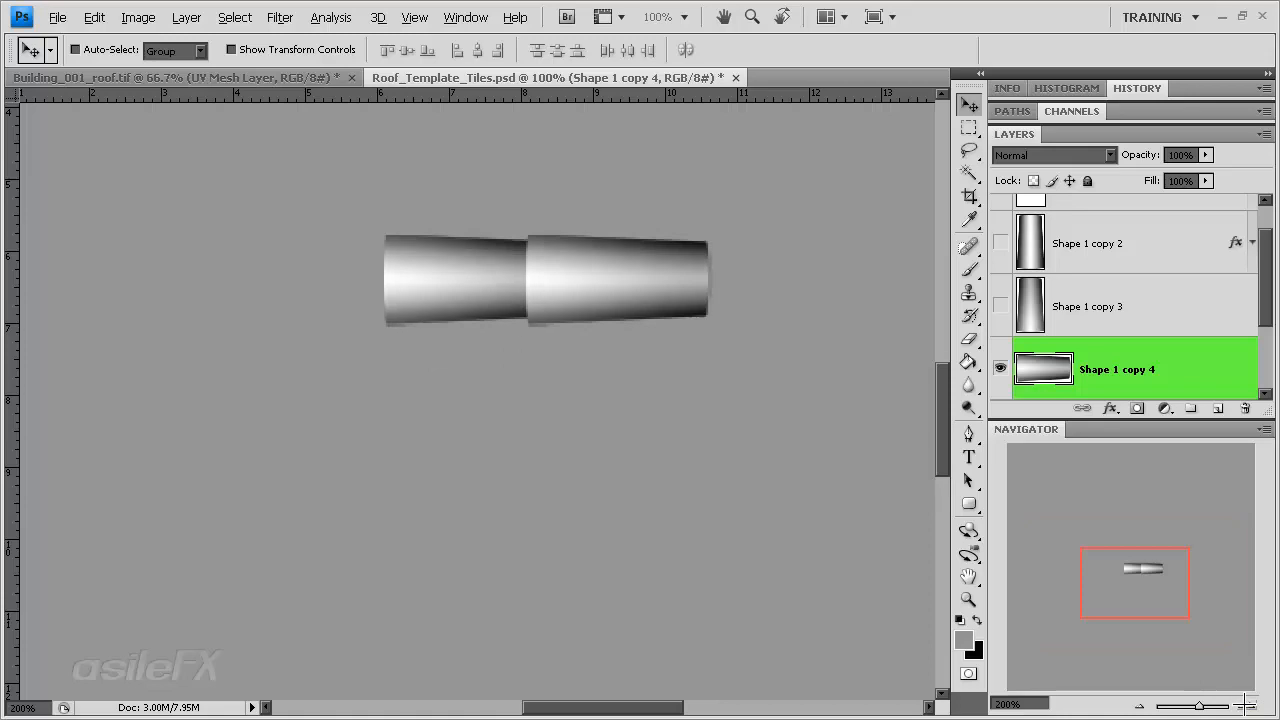
click(1246, 705)
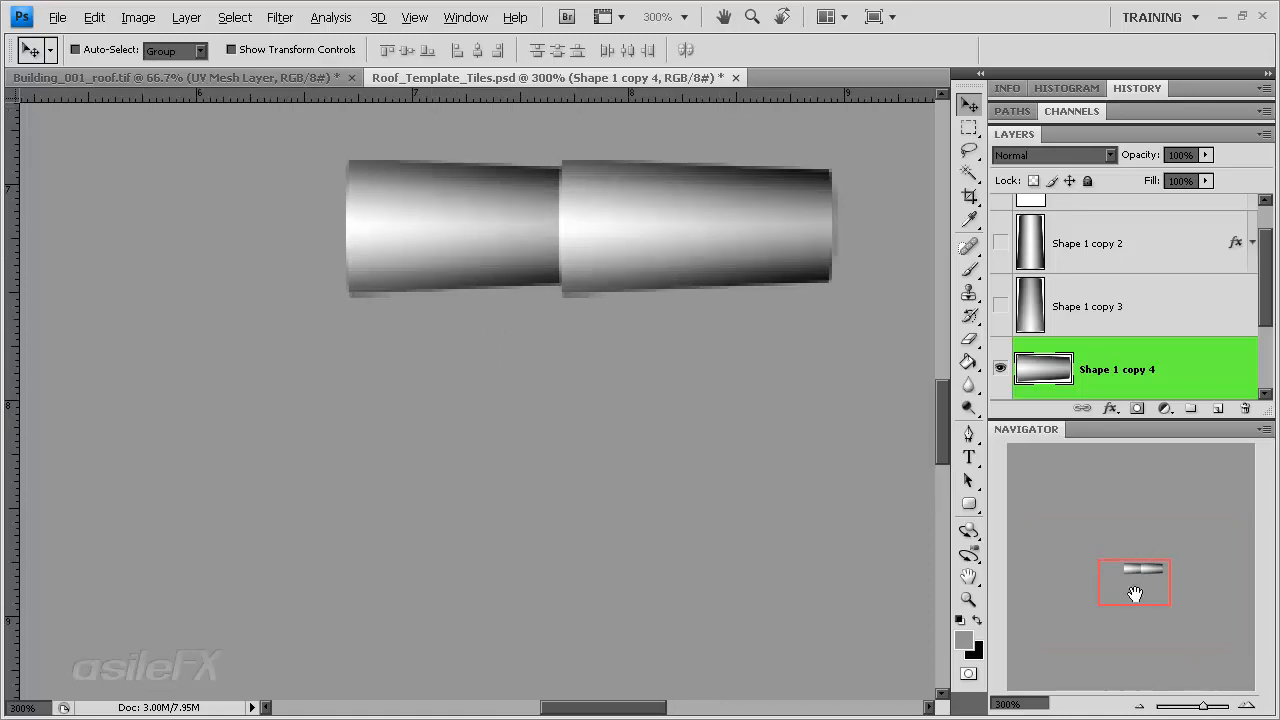
drag(1137, 592, 1146, 585)
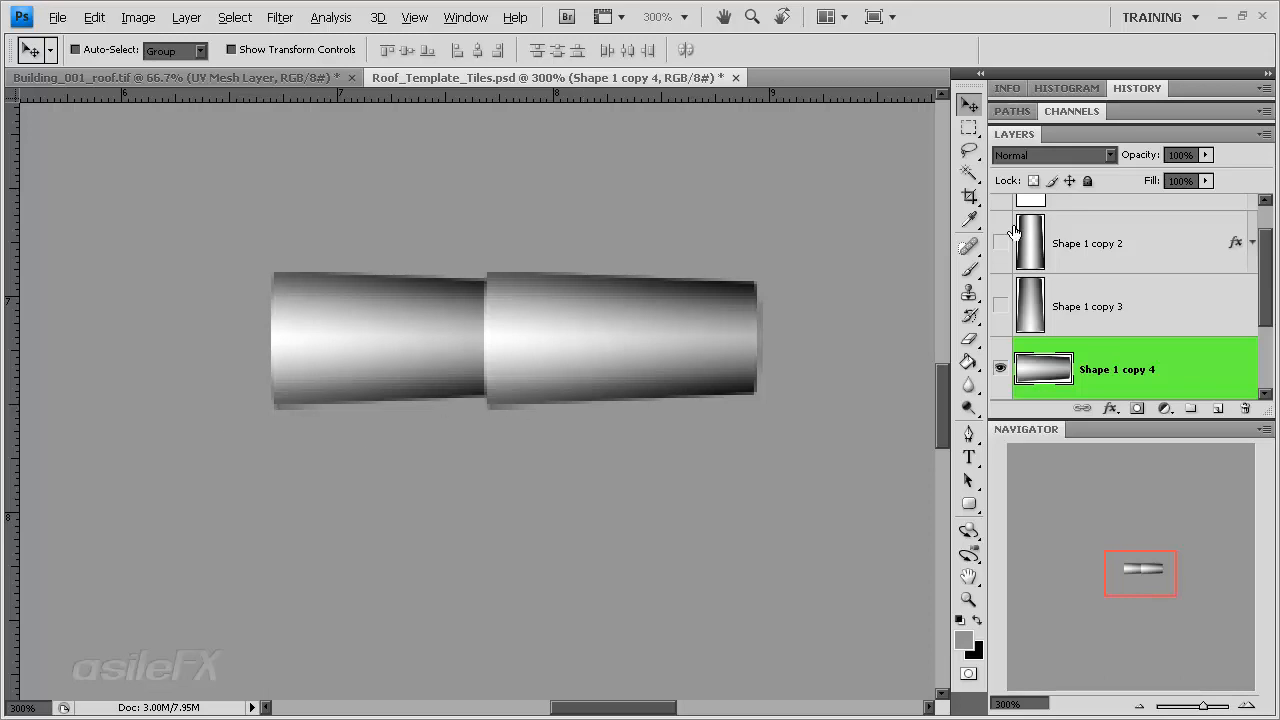
right_click(1150, 358)
click(1113, 400)
key(Return)
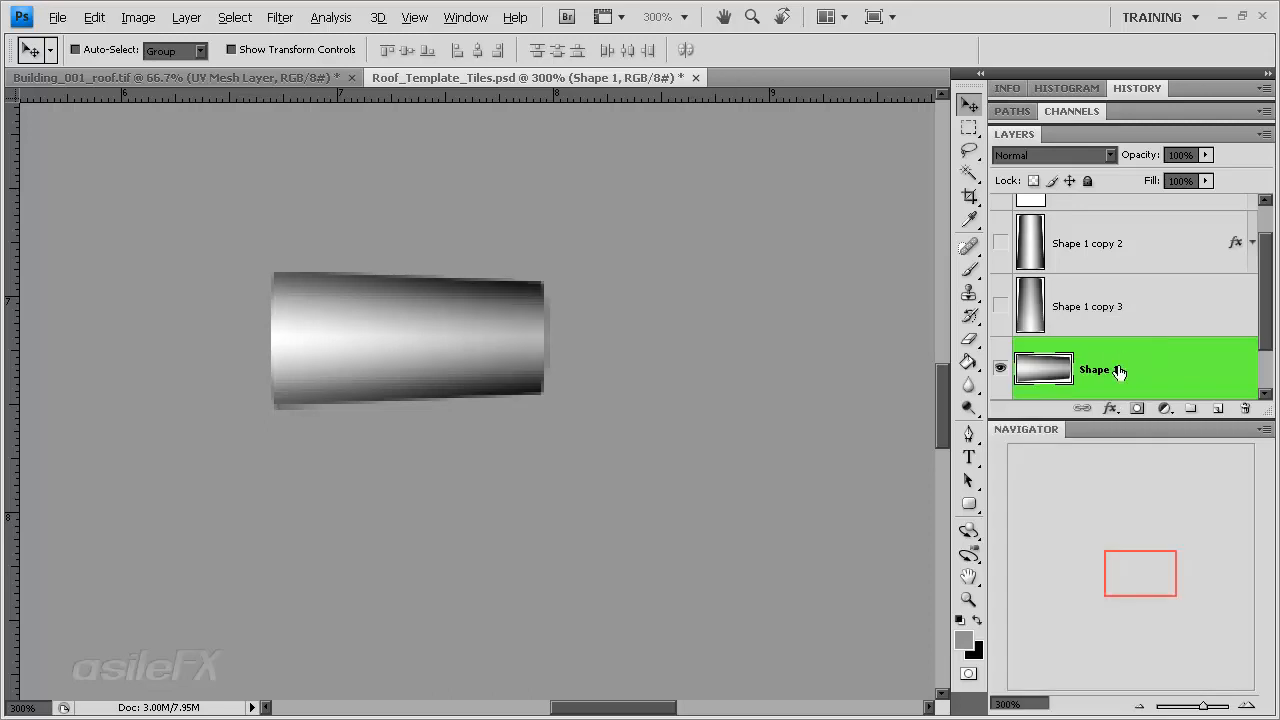
Trim the faint pixel fringes from the tile's narrow end and along its lower edge with rectangular selections.
click(969, 127)
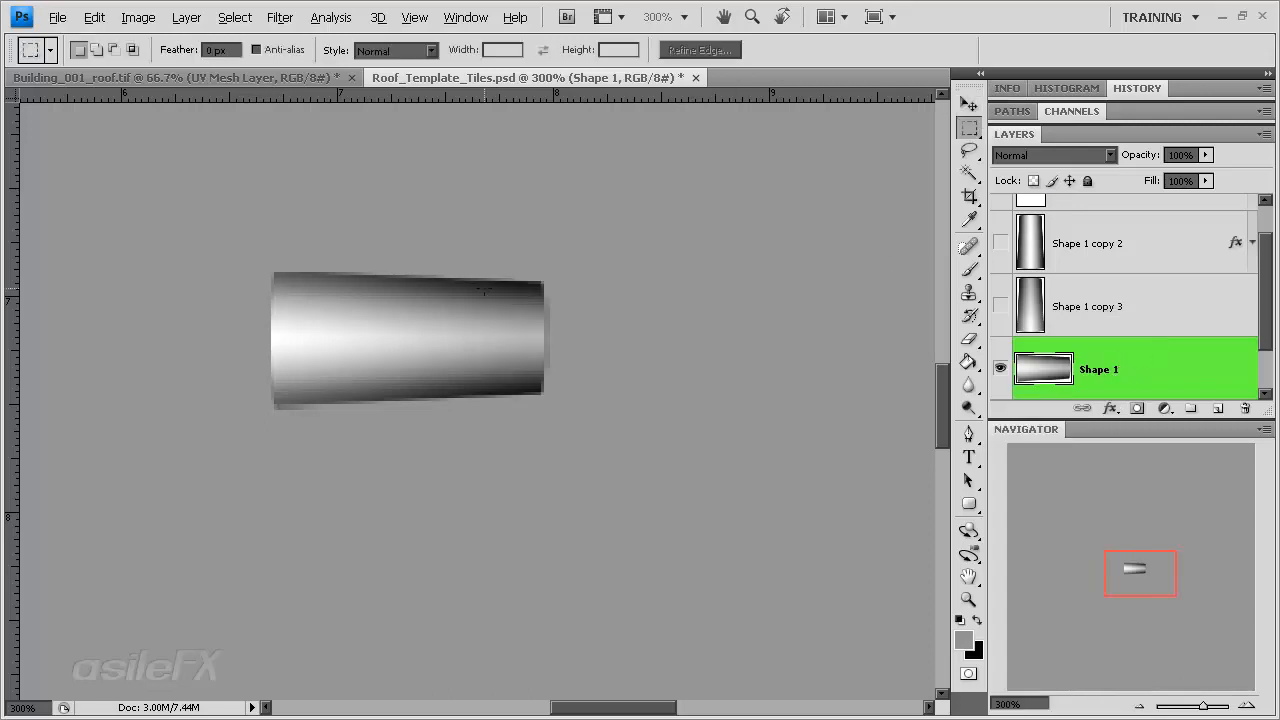
drag(554, 556, 544, 556)
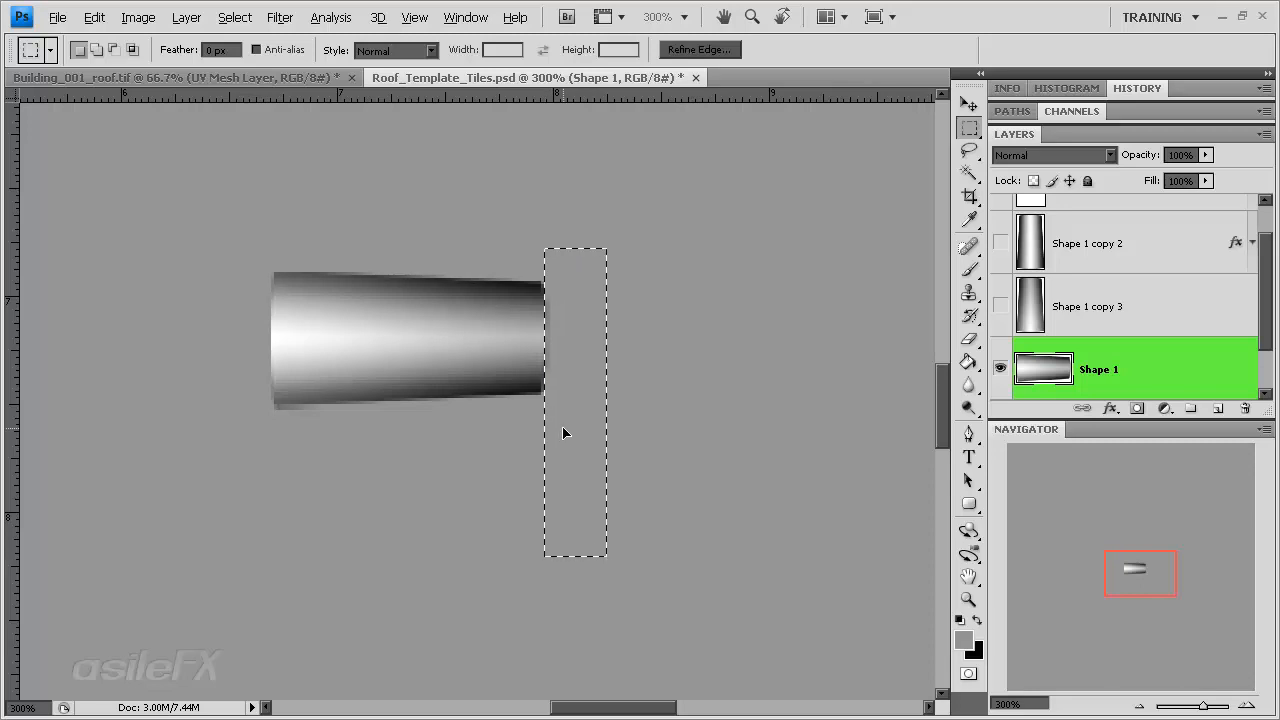
click(486, 386)
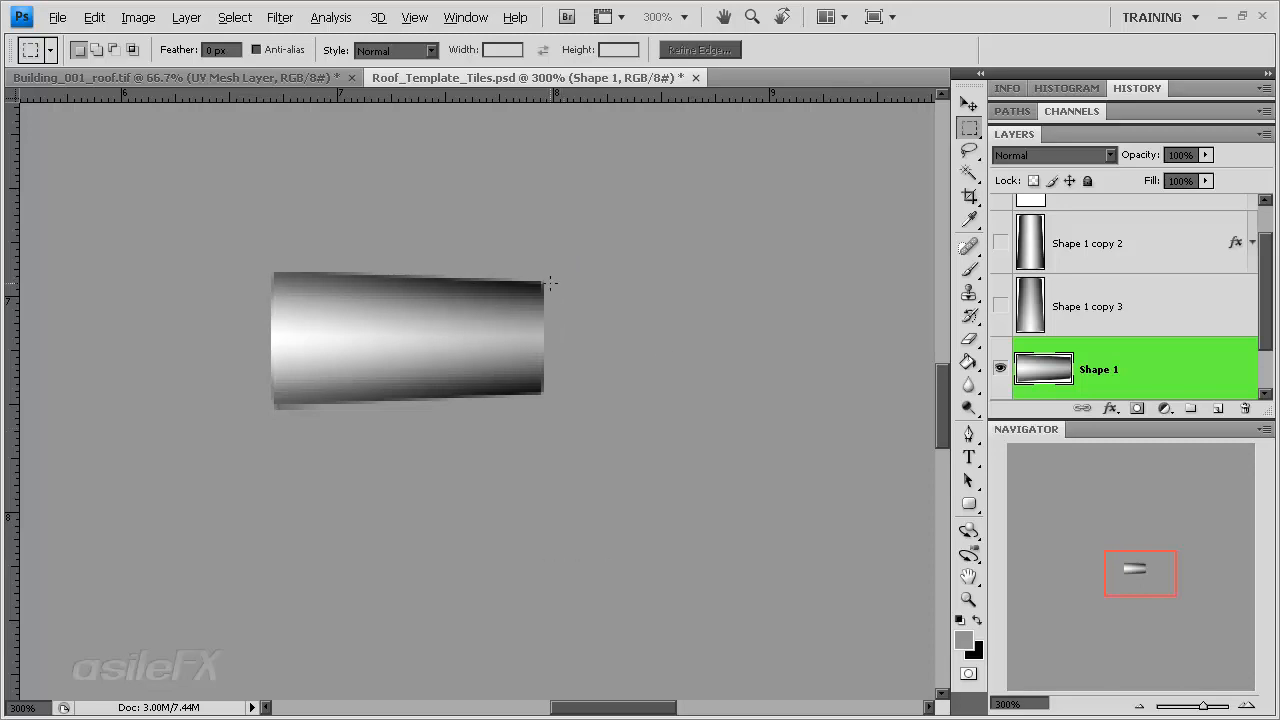
drag(420, 445, 214, 407)
drag(296, 421, 281, 418)
click(309, 422)
Duplicate the trimmed tile and slide the copy horizontally so its wide end covers the original's narrow end.
key(v)
drag(357, 457, 451, 449)
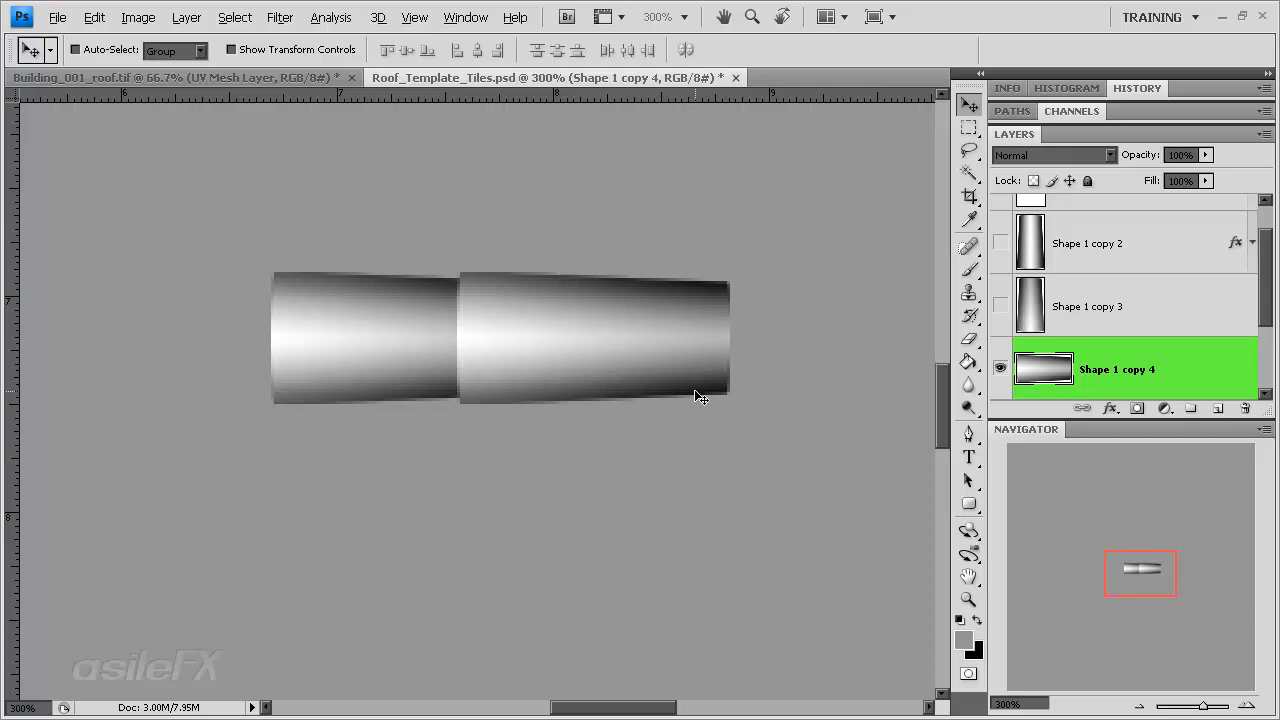
drag(583, 466, 594, 466)
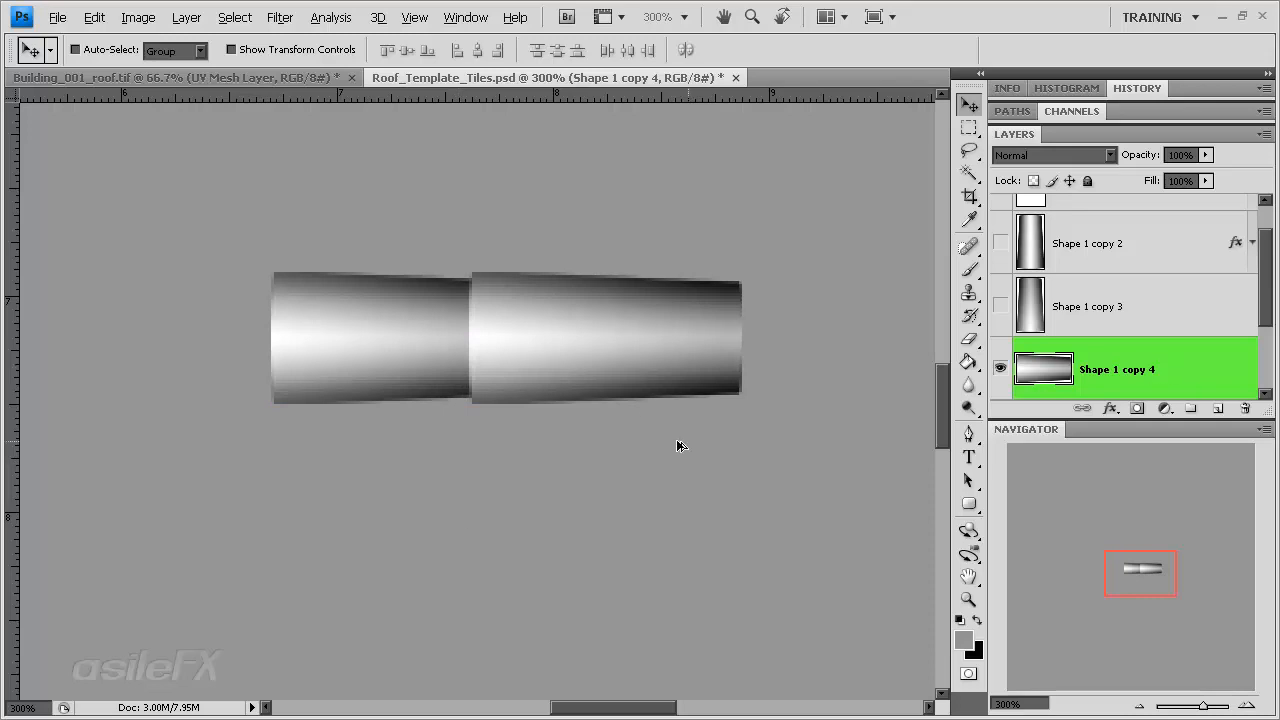
Duplicate Shape 1 copy 4, place the duplicate beneath it and offset it slightly left to form a thin lip.
key(alt+shift+Left)
scroll(1203, 312, up, 1)
scroll(1203, 312, down, 2)
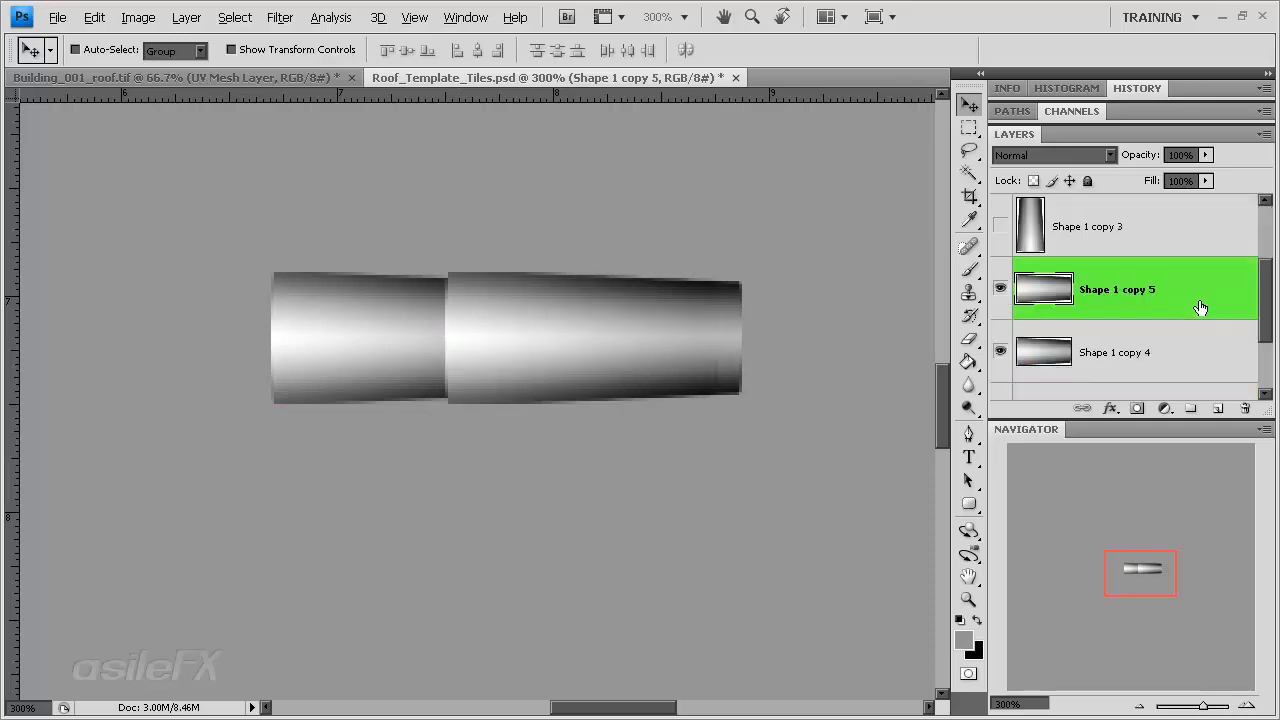
drag(1198, 260, 1204, 340)
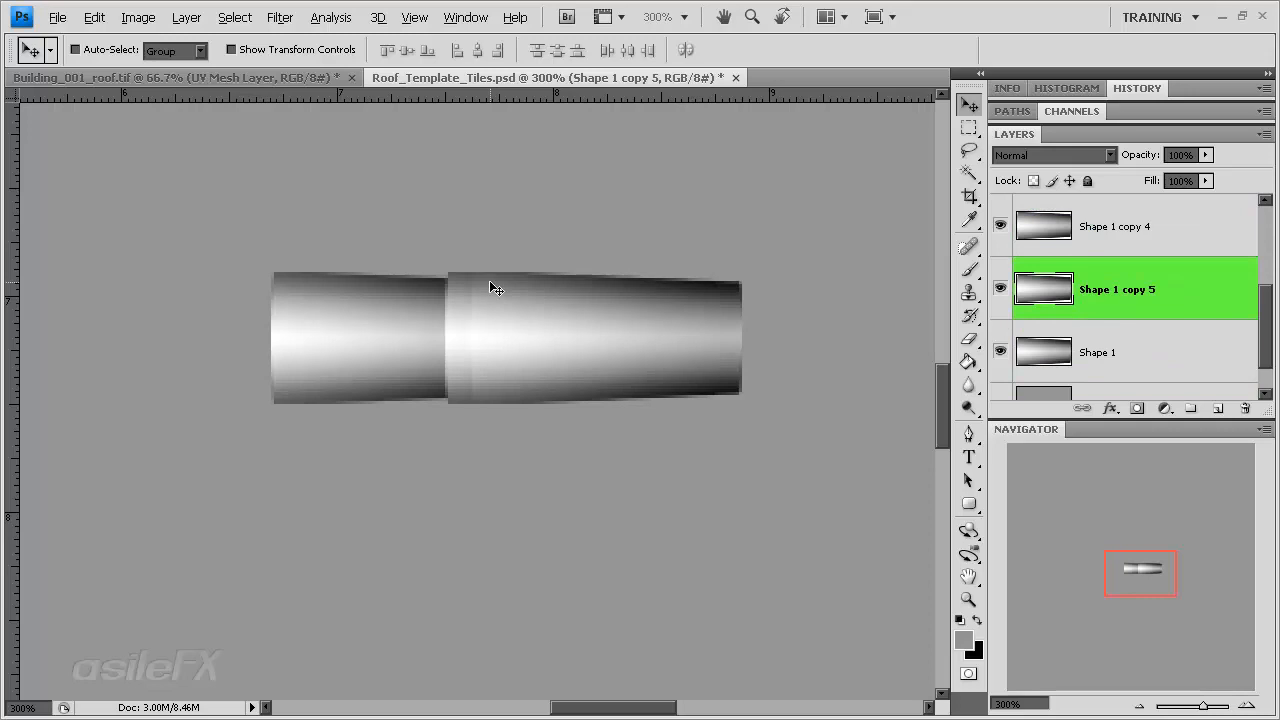
drag(580, 358, 595, 363)
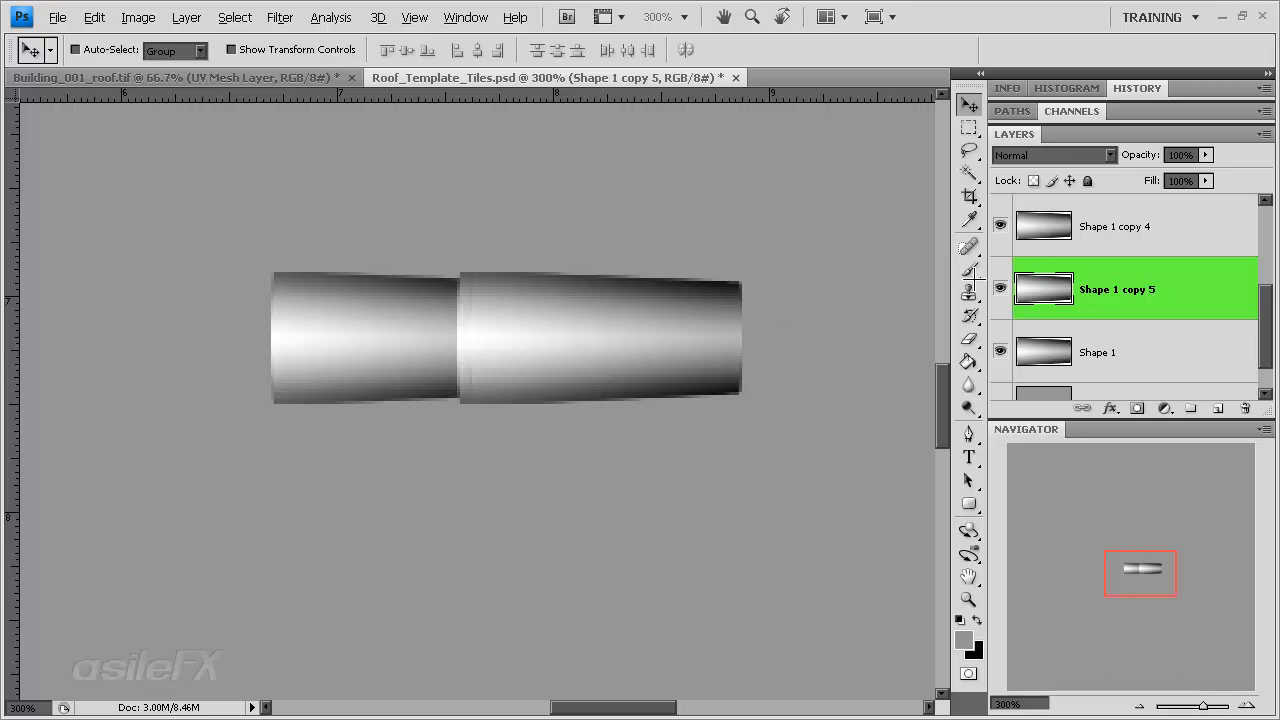
Add a white Color Overlay at 26% opacity to the Shape 1 copy 5 lip layer.
key(h)
double_click(1127, 287)
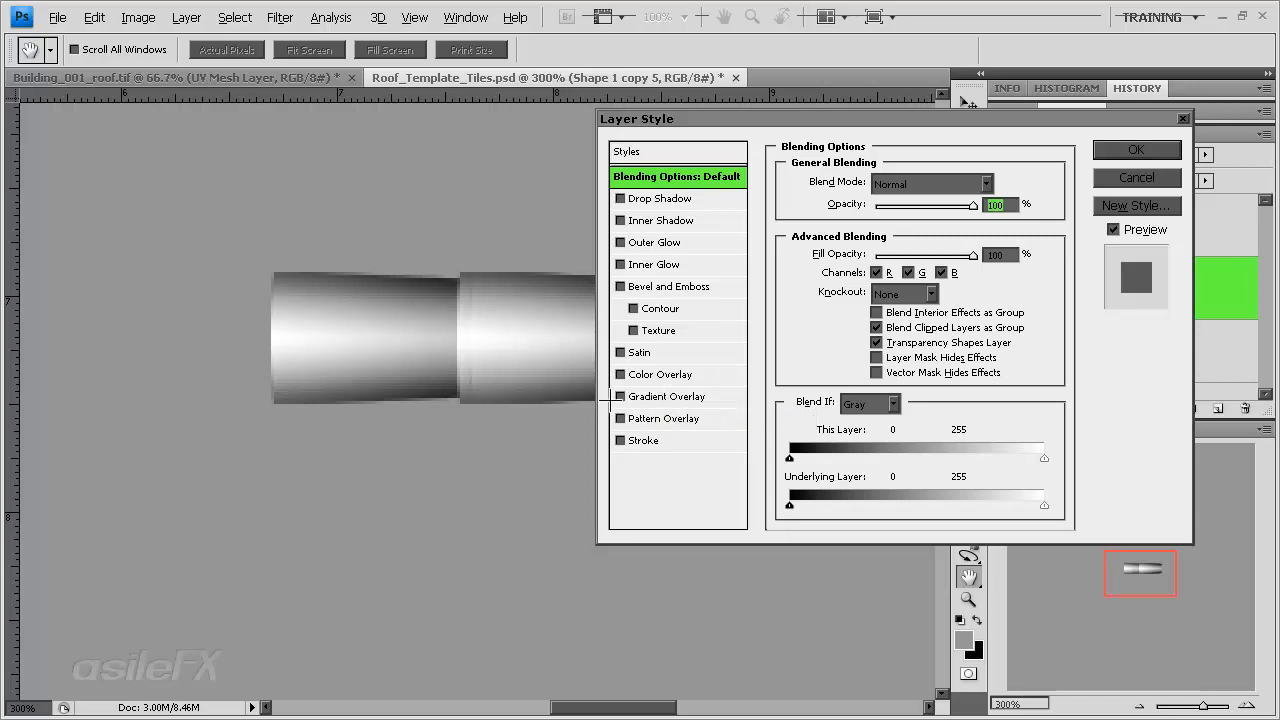
click(660, 374)
click(994, 183)
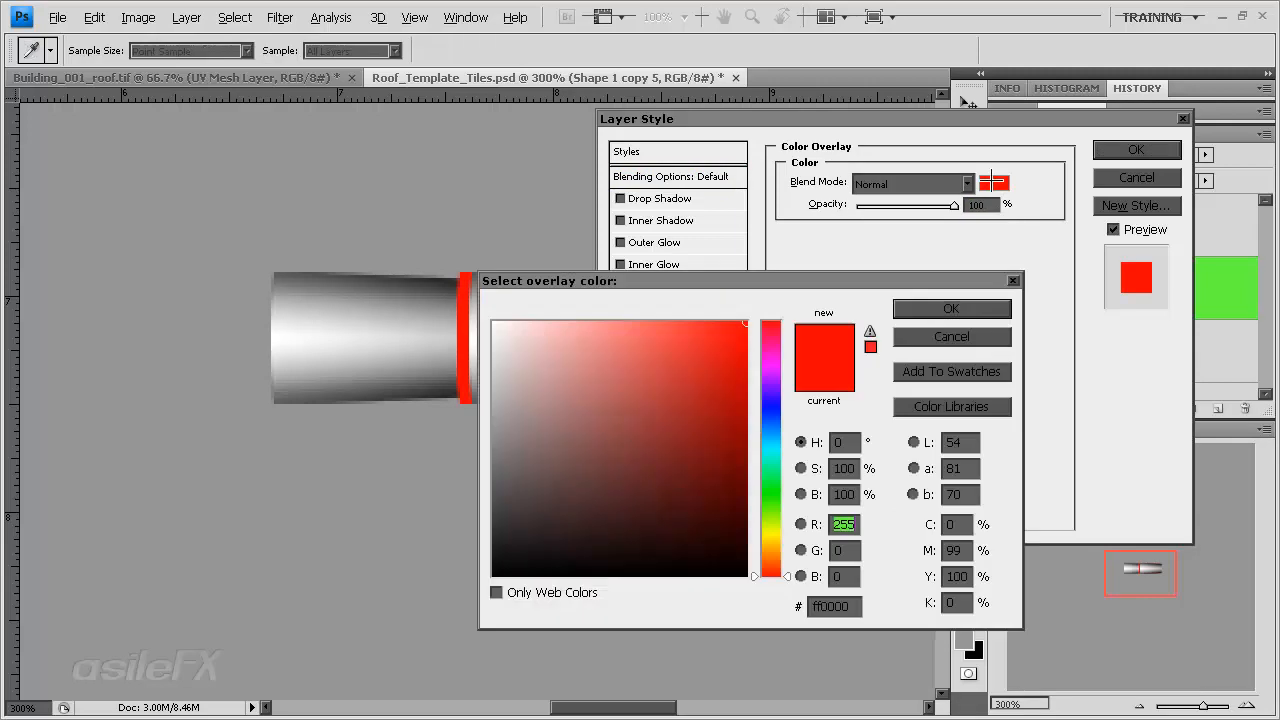
click(497, 326)
click(985, 307)
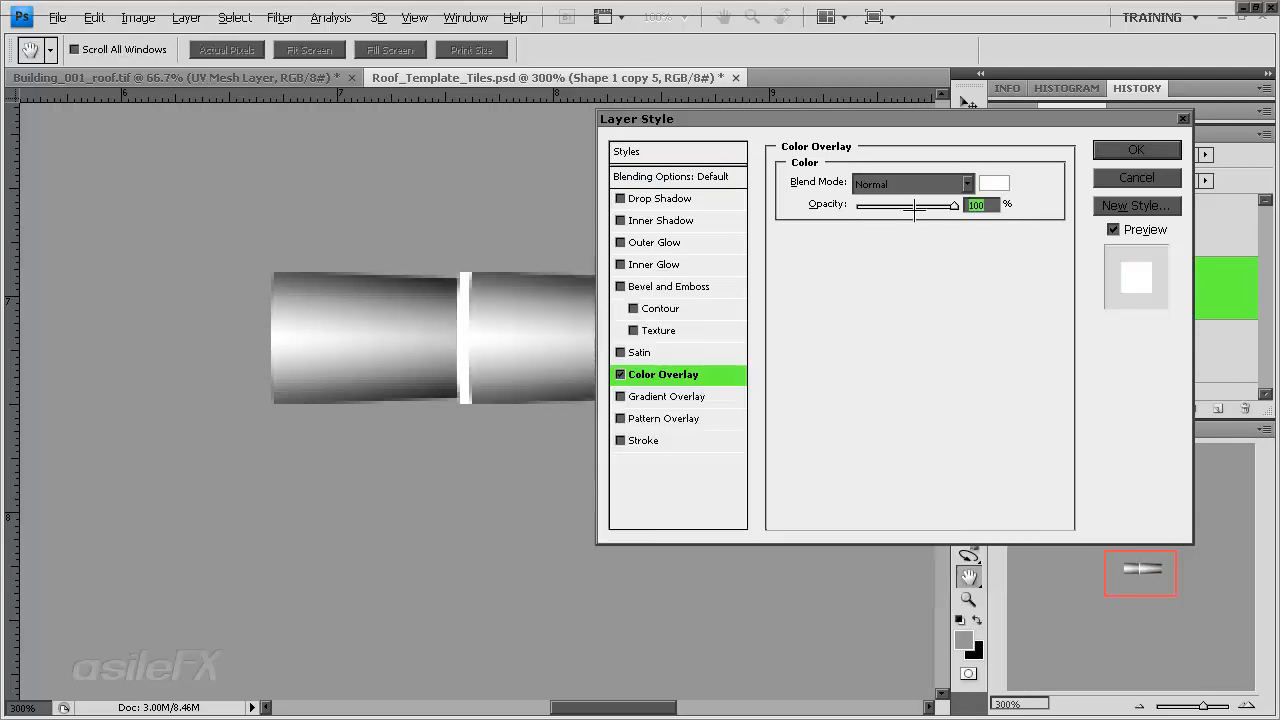
drag(954, 205, 883, 207)
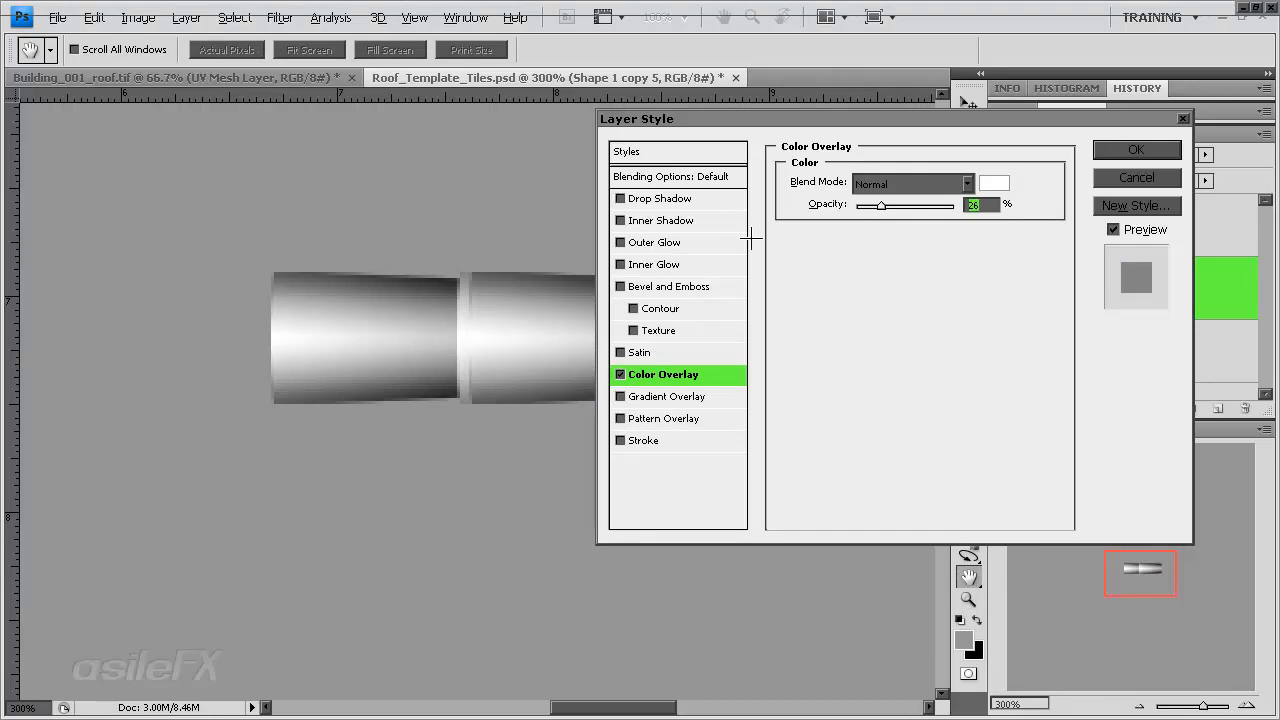
Add an Inner Bevel to the lip without global light: angle 175°, altitude 26°, size 3 px, shadow opacity 0%.
click(619, 286)
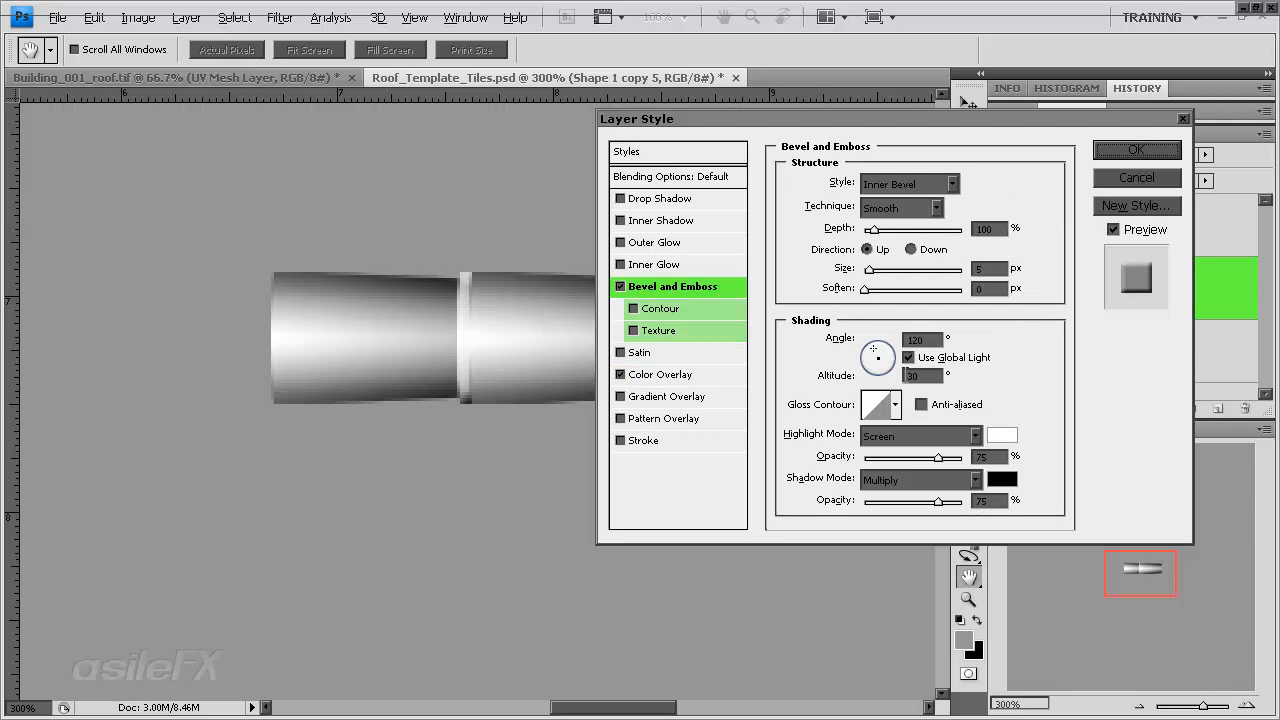
click(907, 357)
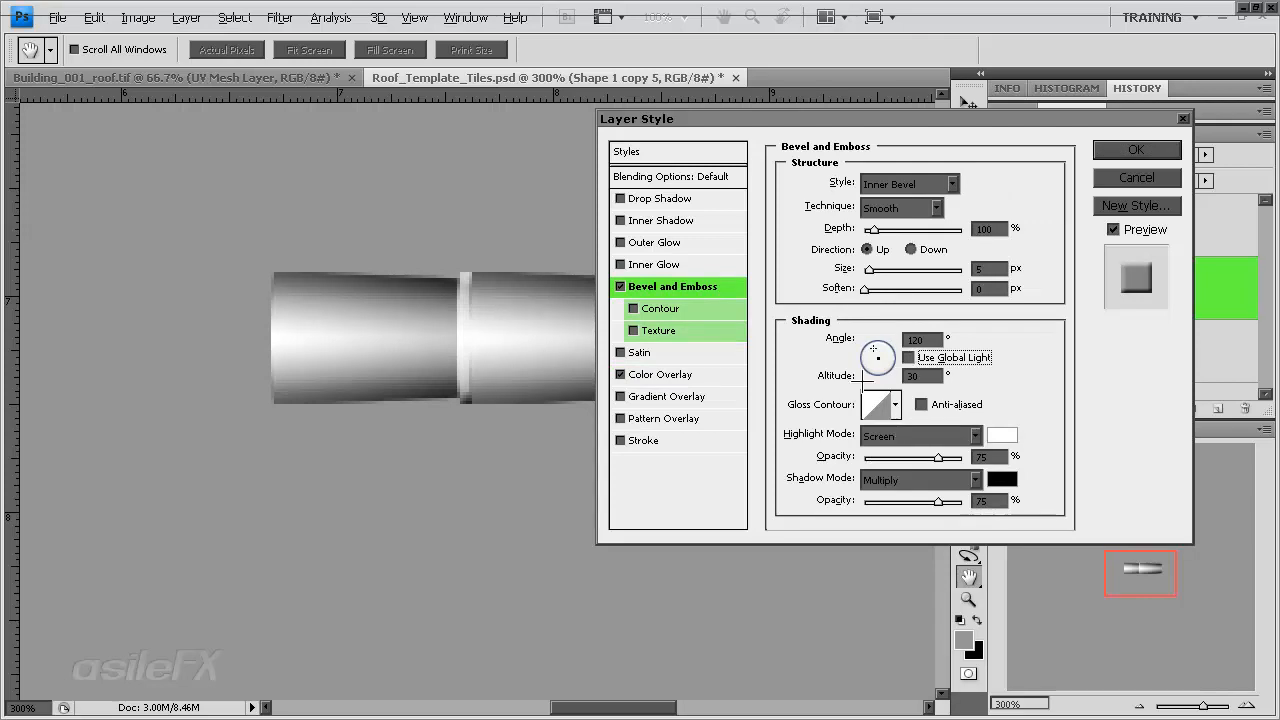
drag(862, 382, 866, 357)
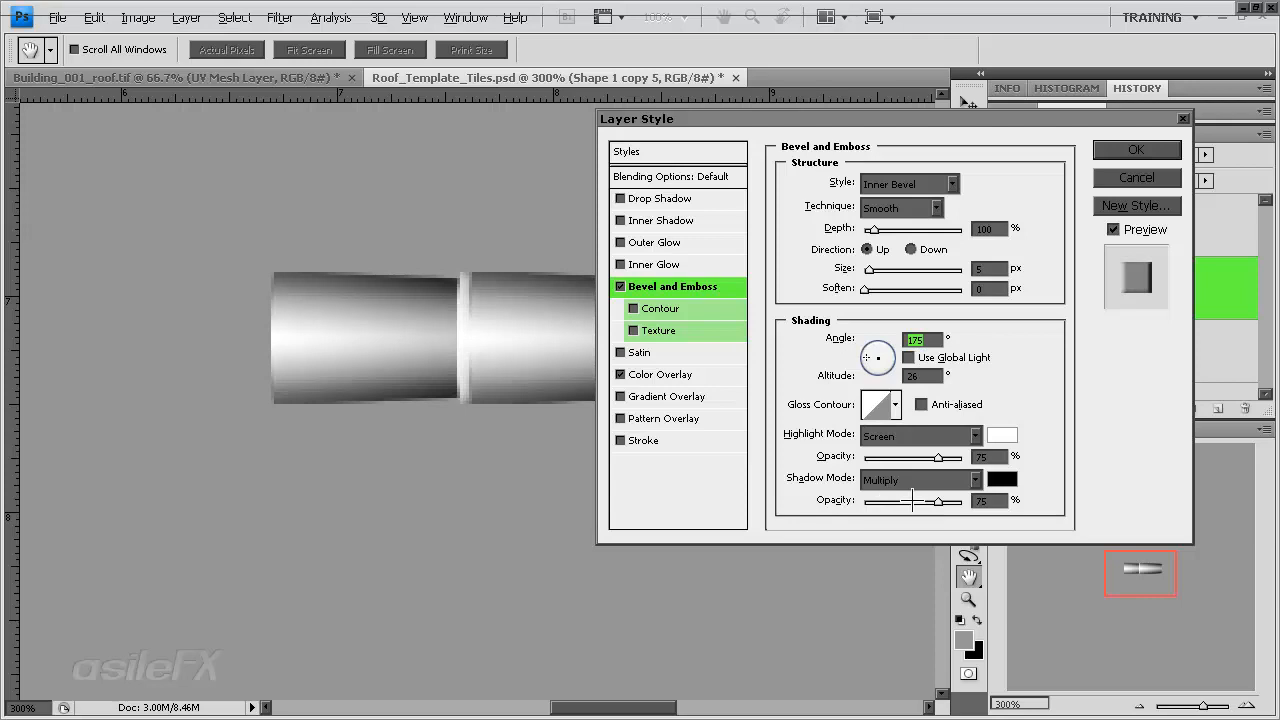
drag(912, 500, 866, 500)
drag(869, 269, 868, 268)
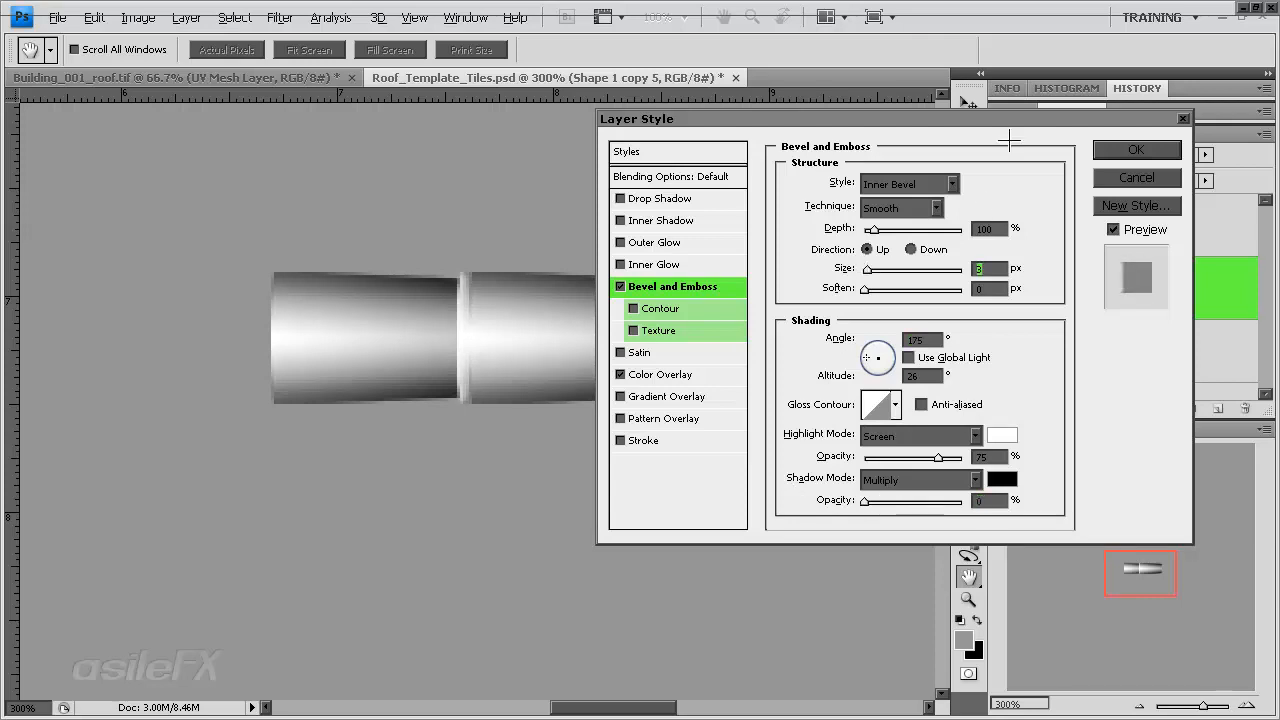
click(1112, 150)
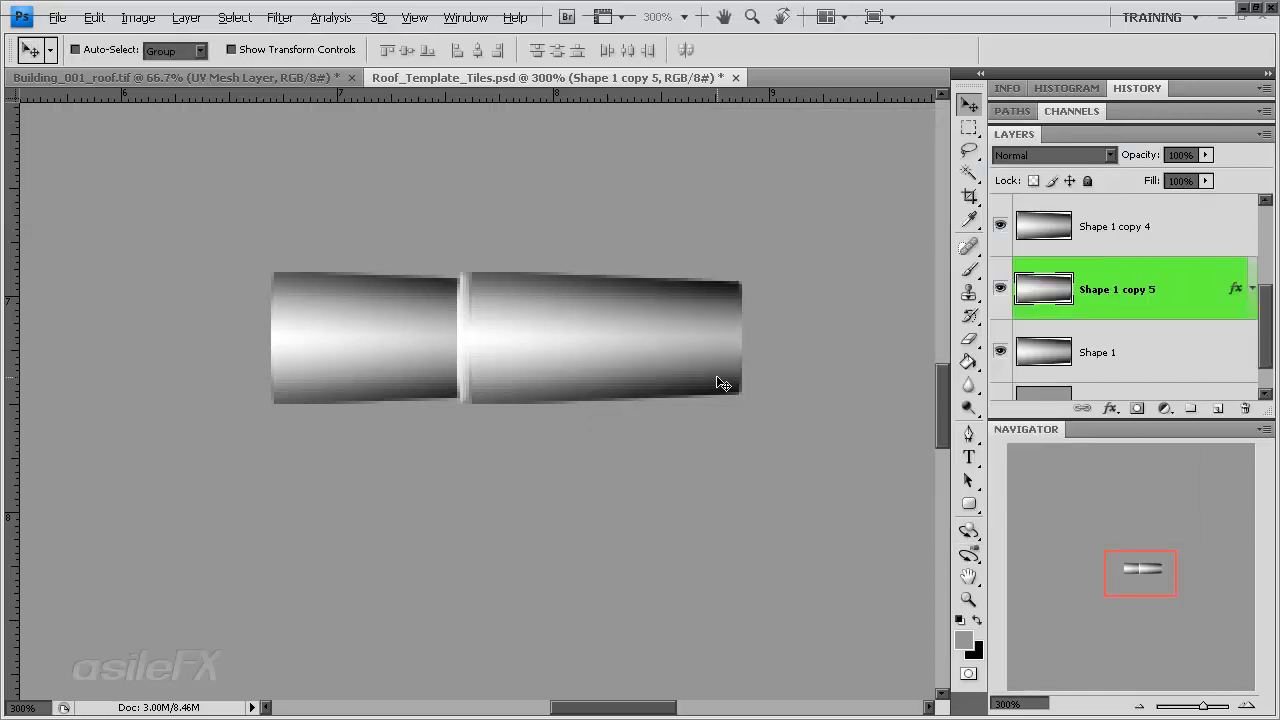
Scale the lip layer to about 105.1% width and 104.5% height so it protrudes around the tile above it.
key(ctrl+t)
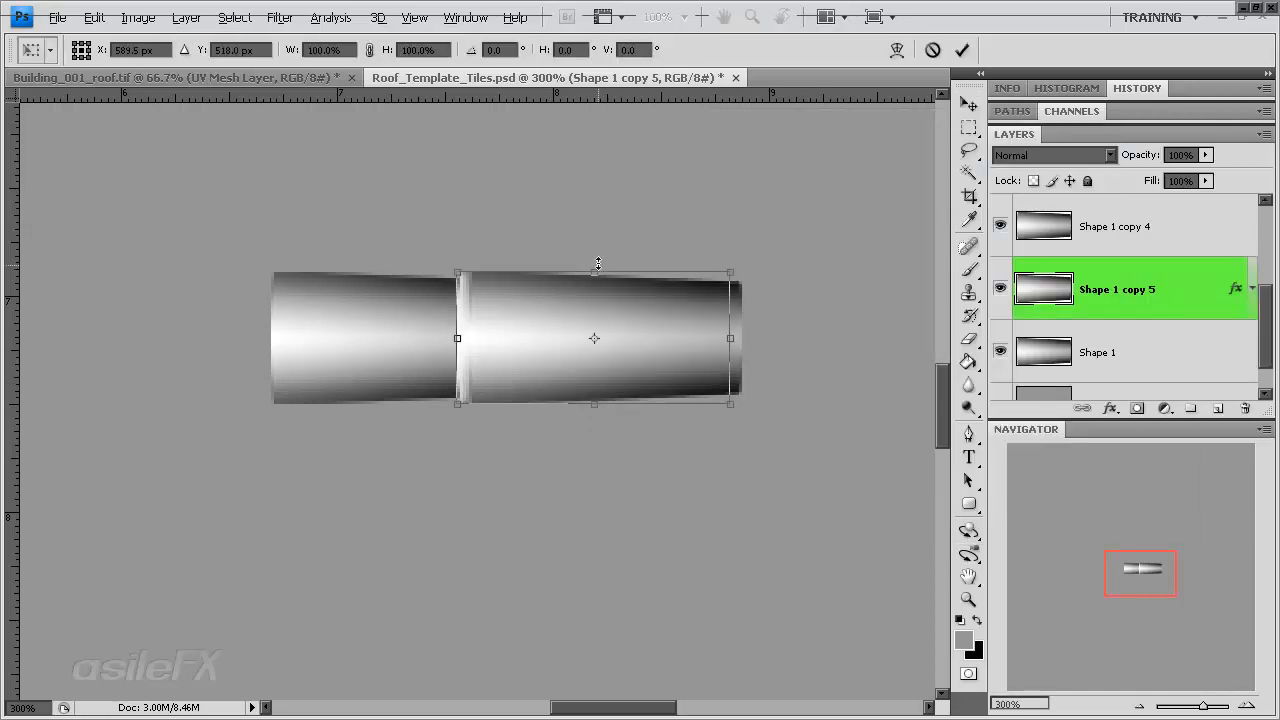
drag(595, 266, 598, 264)
drag(594, 404, 594, 408)
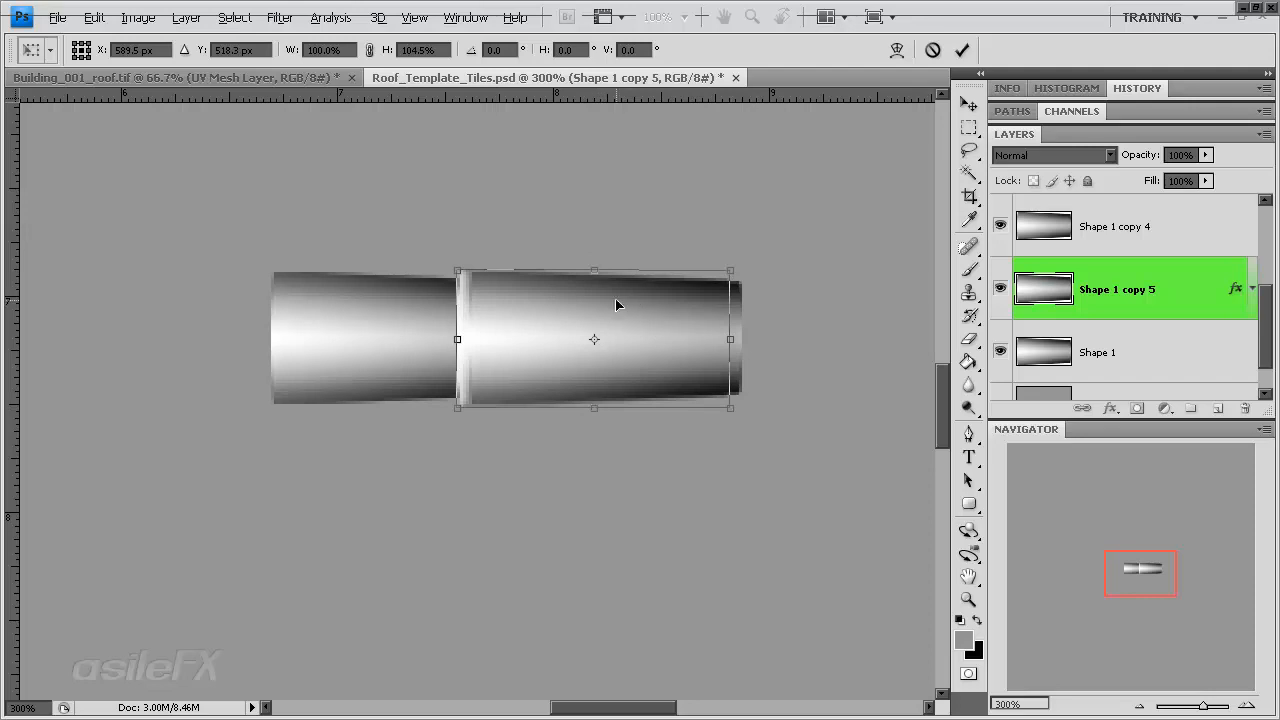
mouse_move(731, 340)
mouse_down()
mouse_move(758, 340)
mouse_move(747, 341)
mouse_up()
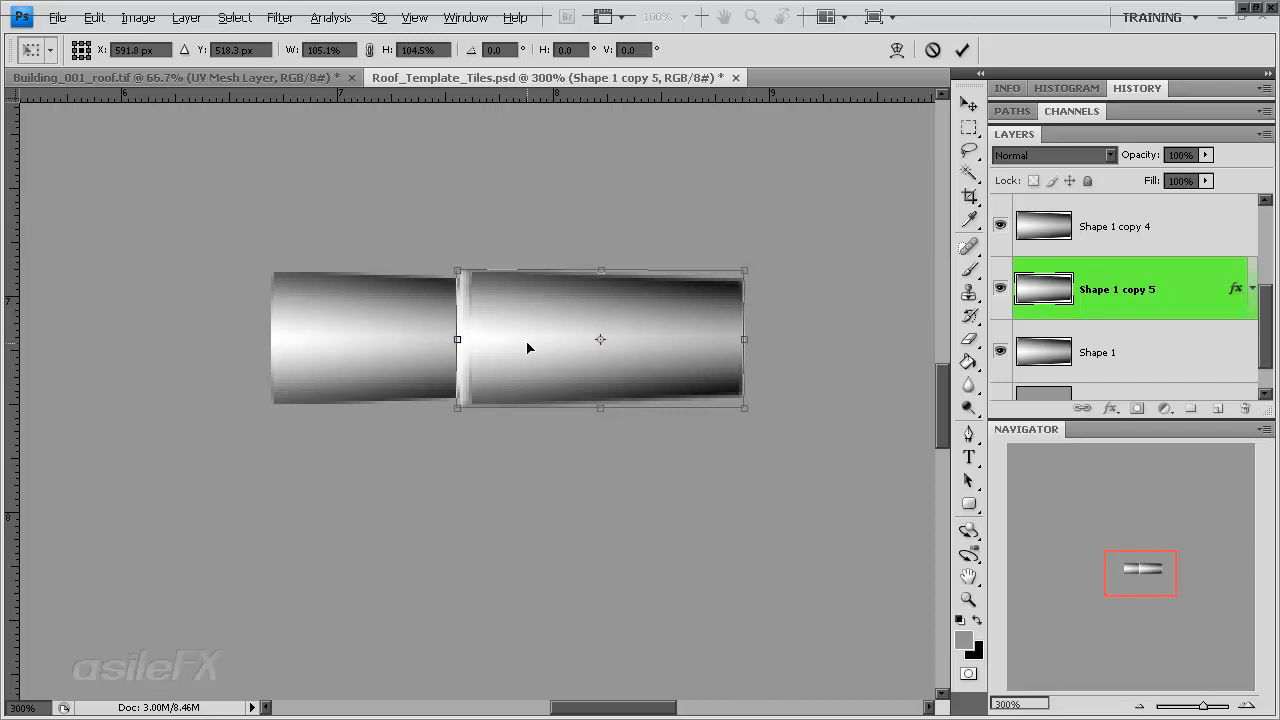
key(Return)
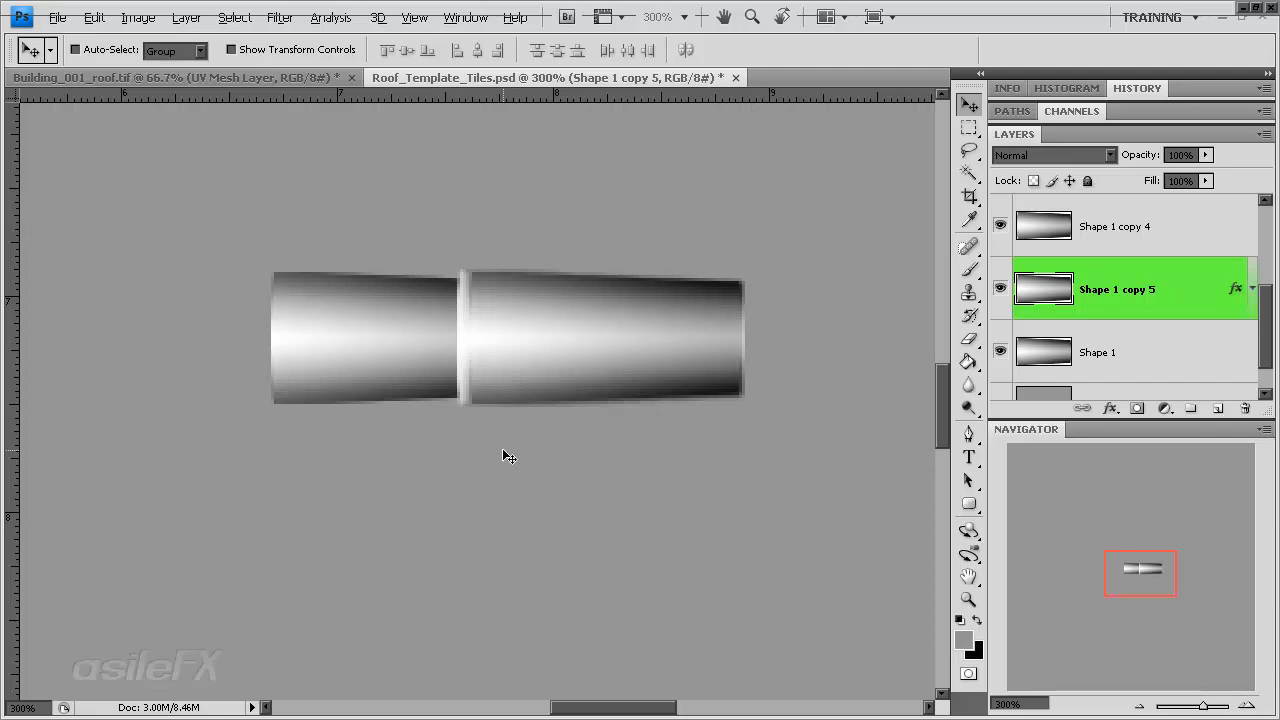
Hide the lip layer and trim the faint pixel fringe from the wide end of Shape 1 copy 4.
click(1000, 289)
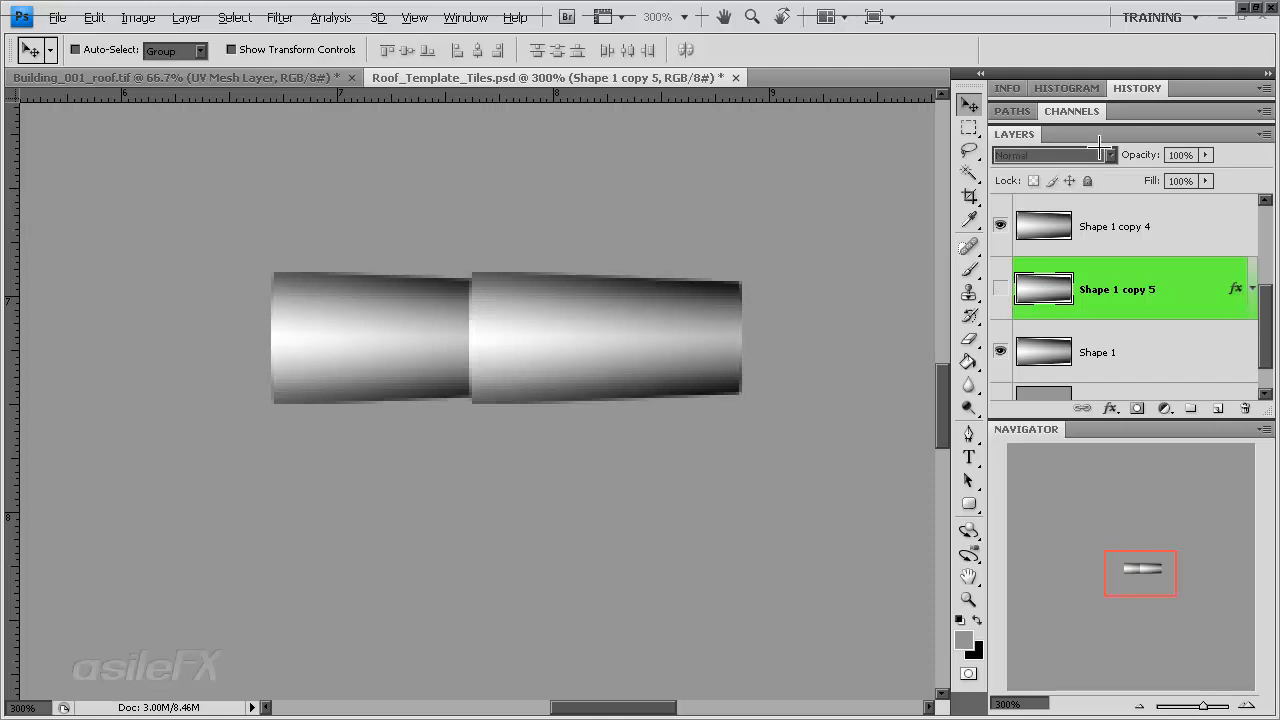
click(1138, 233)
click(969, 127)
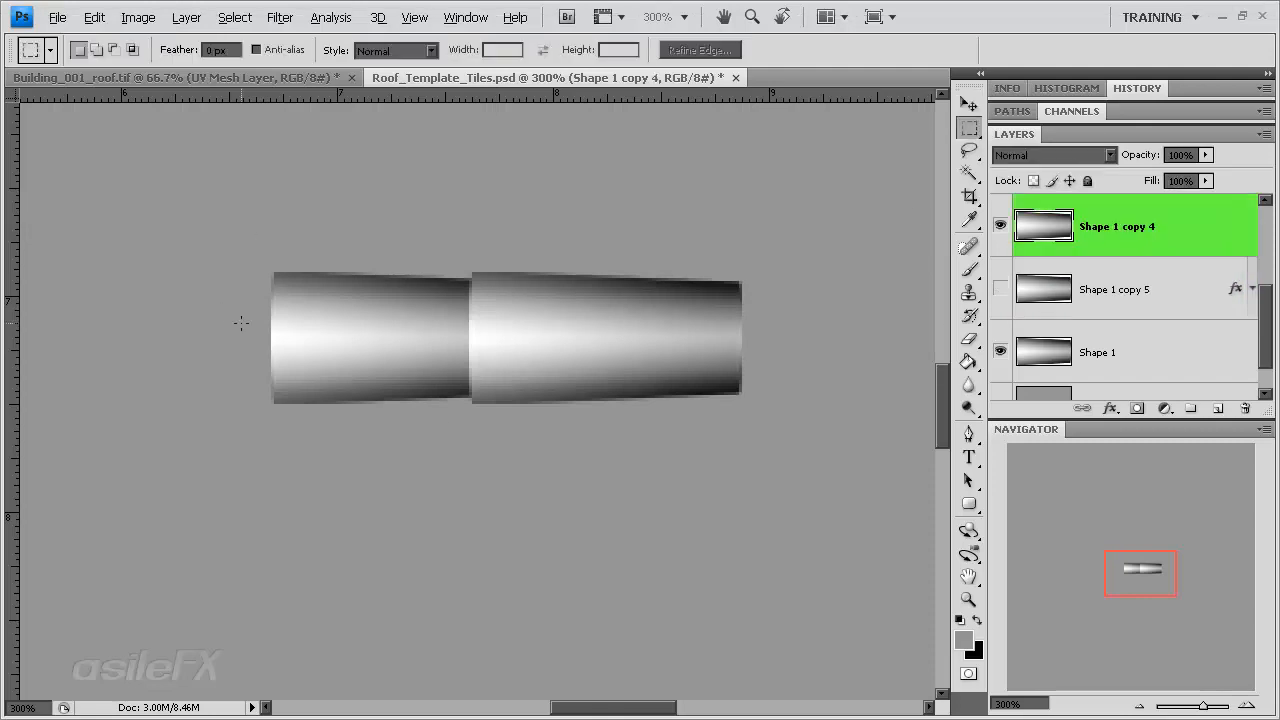
drag(487, 532, 429, 566)
drag(368, 507, 409, 489)
key(ctrl+Right)
key(ctrl+Right)
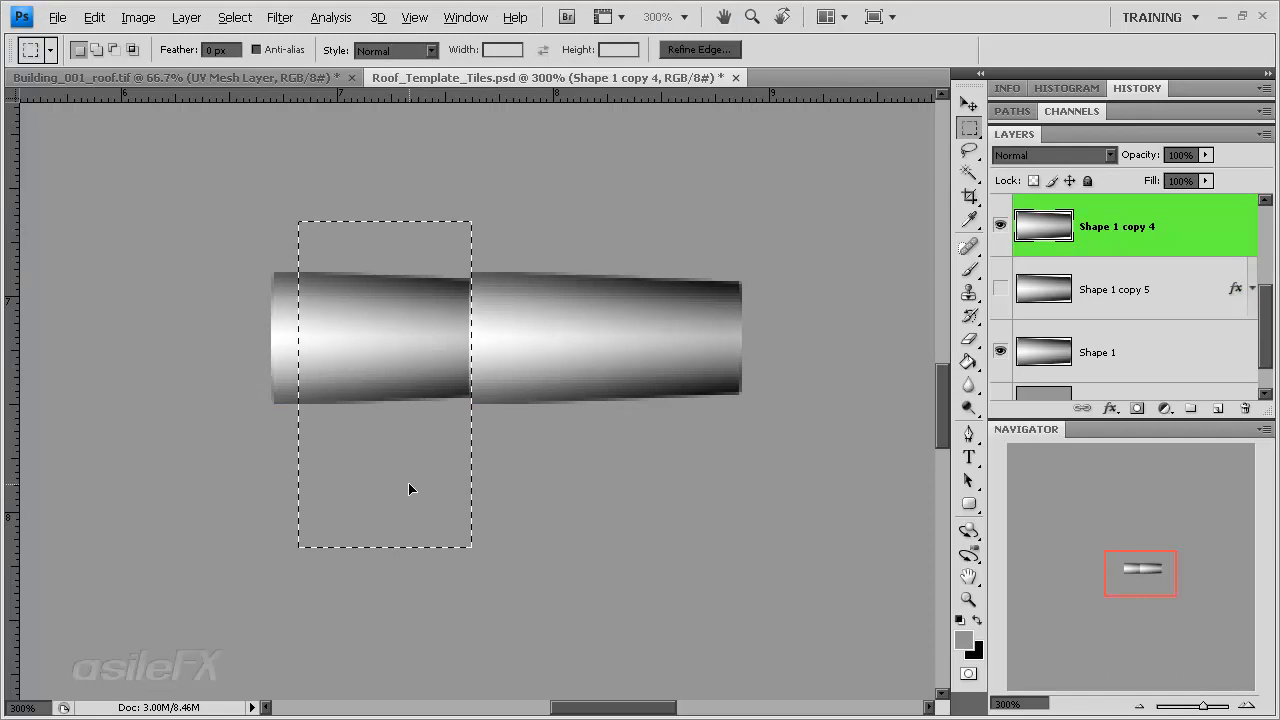
key(ctrl+d)
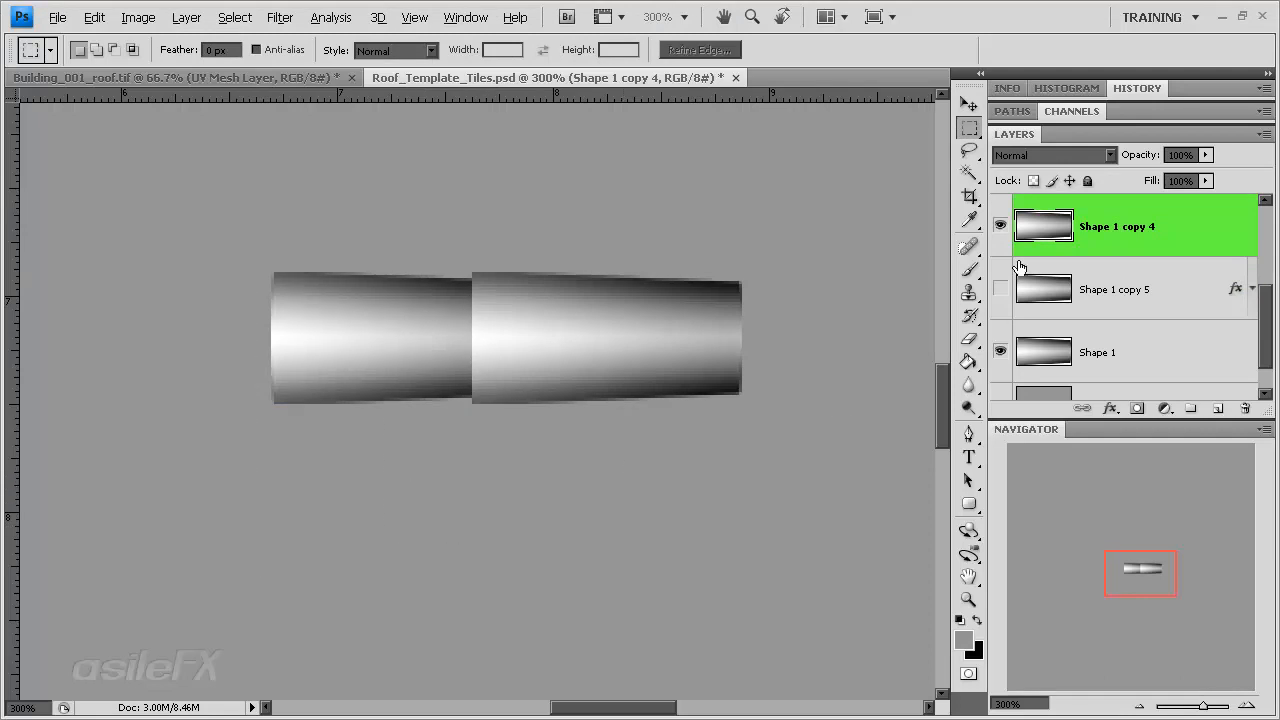
Trim the pixel fringe from the wide end of Shape 1 and show the lip layer again.
click(1106, 345)
drag(208, 230, 273, 531)
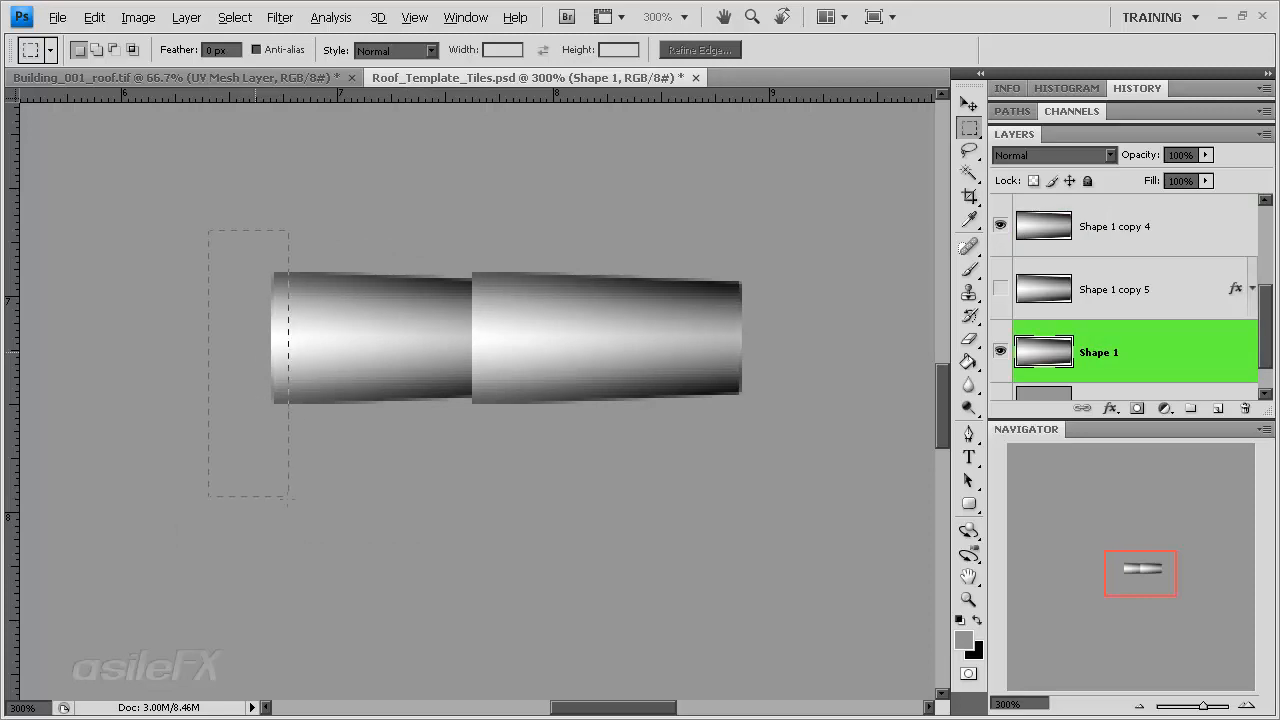
key(ctrl+d)
click(1000, 289)
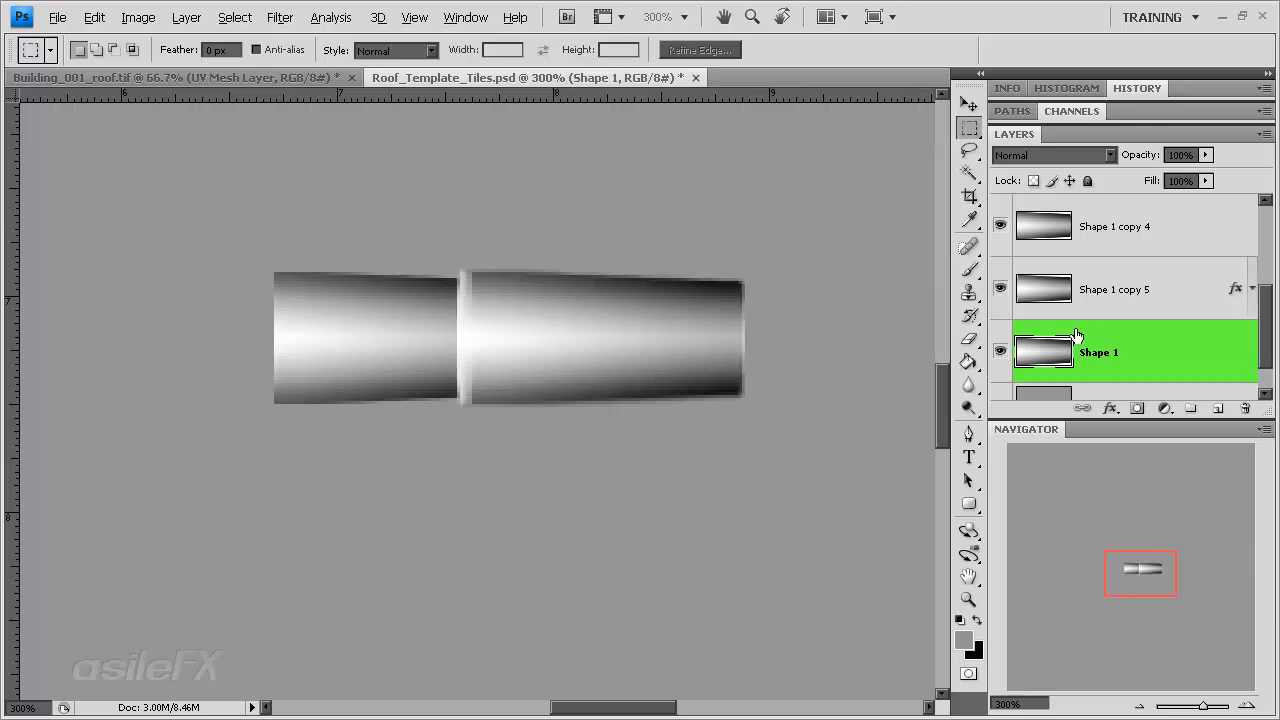
Duplicate the lip layer, place the duplicate beneath Shape 1 and slide it left to form that tile's lip.
scroll(1080, 335, down, 1)
click(1150, 252)
drag(1150, 252, 1218, 408)
drag(1160, 262, 1160, 340)
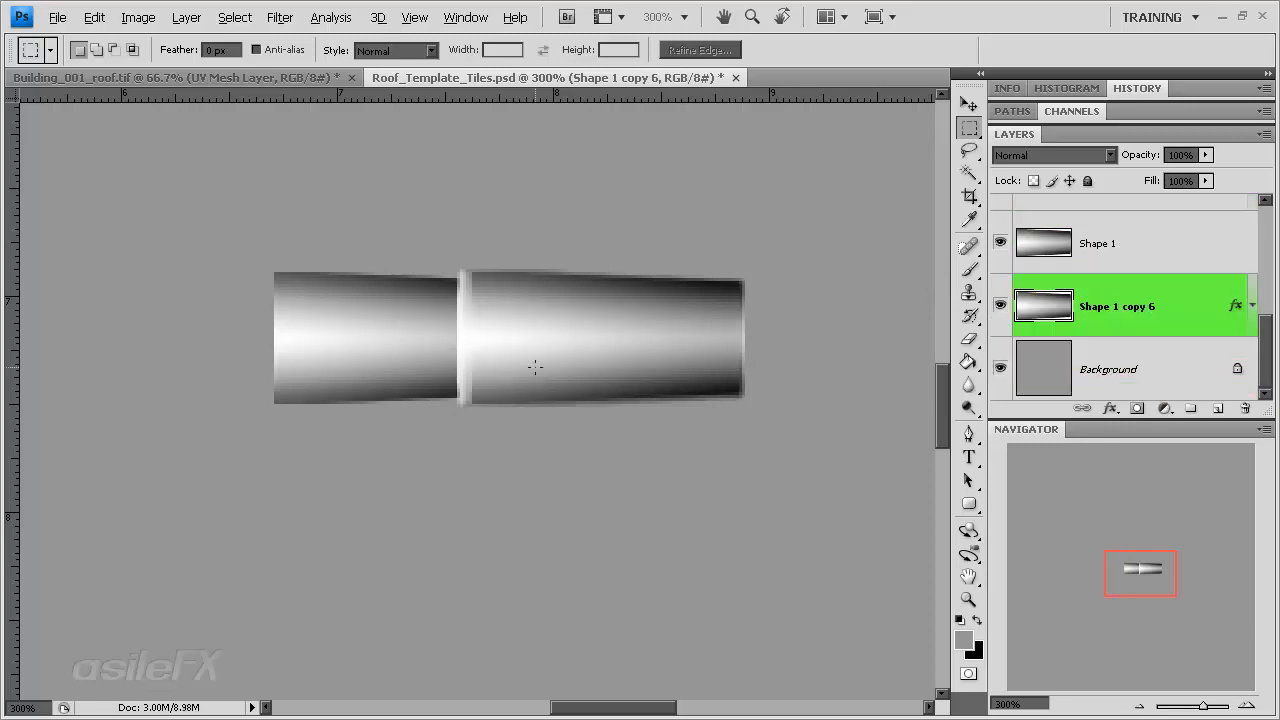
key(v)
drag(597, 366, 414, 372)
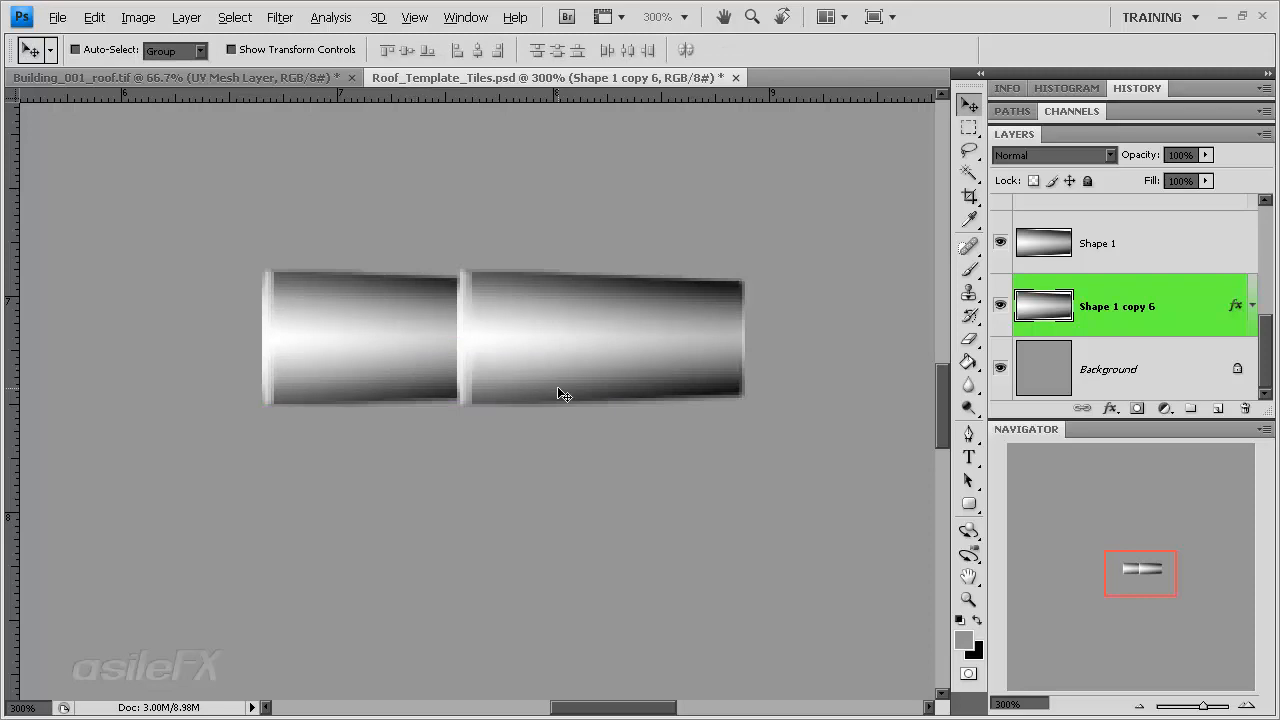
Group the Shape 1 tile with its lip layer, Shape 1 copy 6.
scroll(1122, 314, up, 2)
scroll(1122, 312, down, 2)
scroll(1130, 312, up, 1)
shift+click(1162, 300)
click(1266, 133)
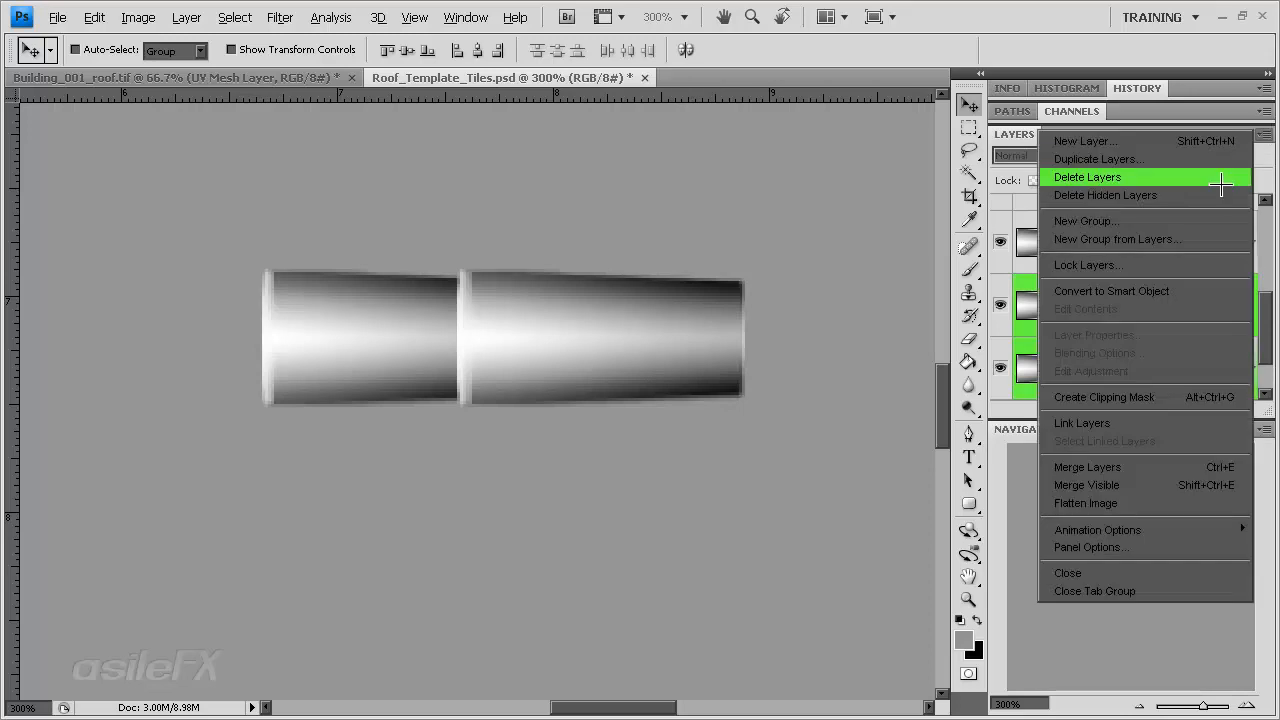
click(1212, 243)
key(Return)
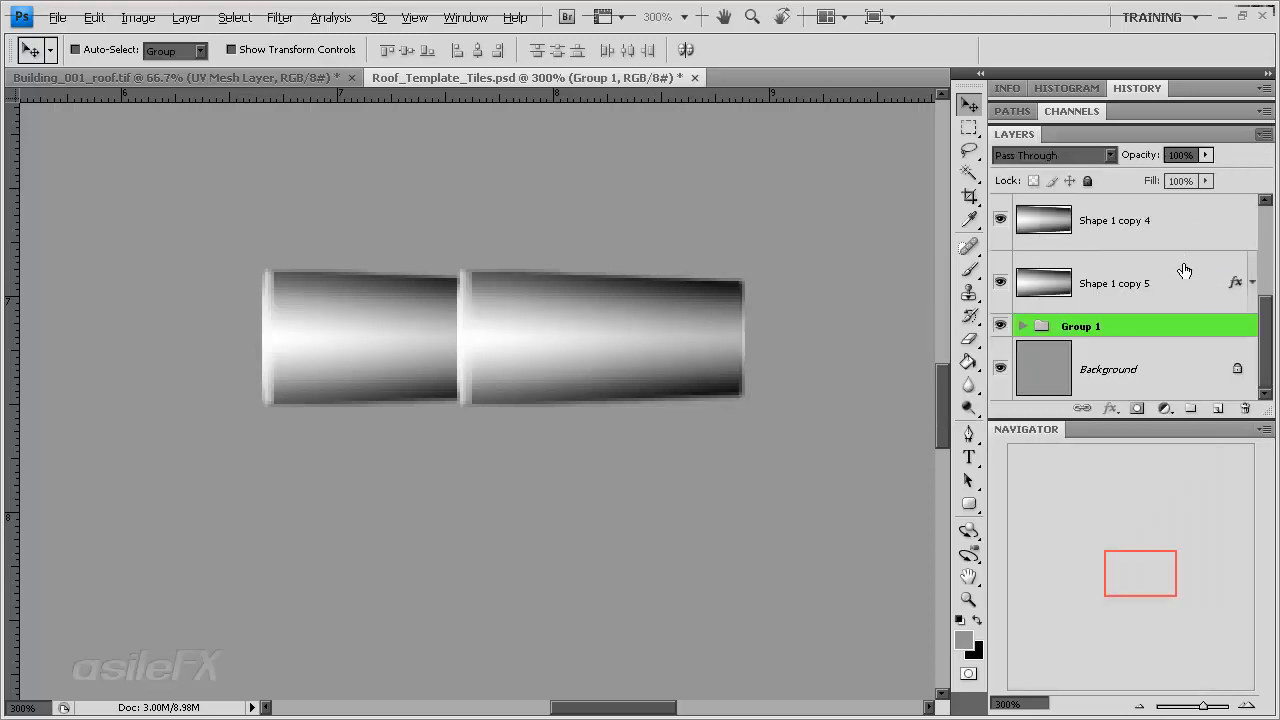
Group Shape 1 copy 4 with its lip layer, Shape 1 copy 5.
click(1176, 288)
shift+click(1184, 232)
click(1265, 133)
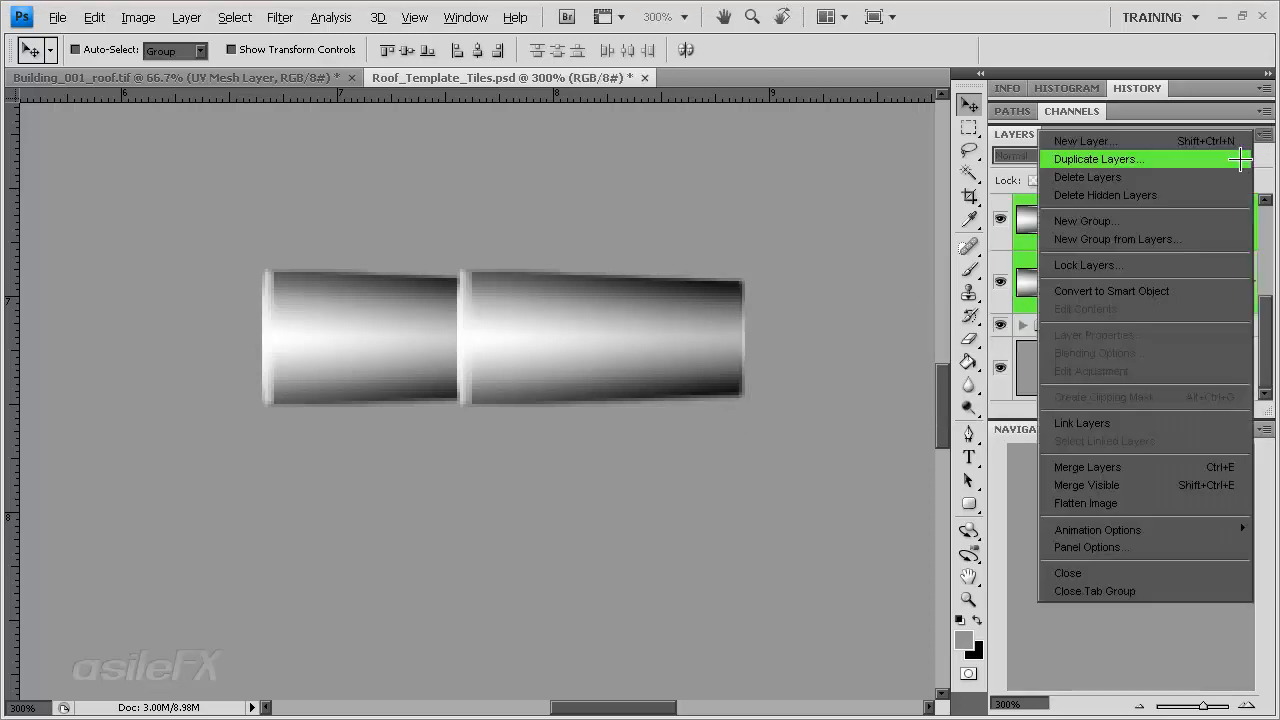
click(1210, 241)
click(1126, 344)
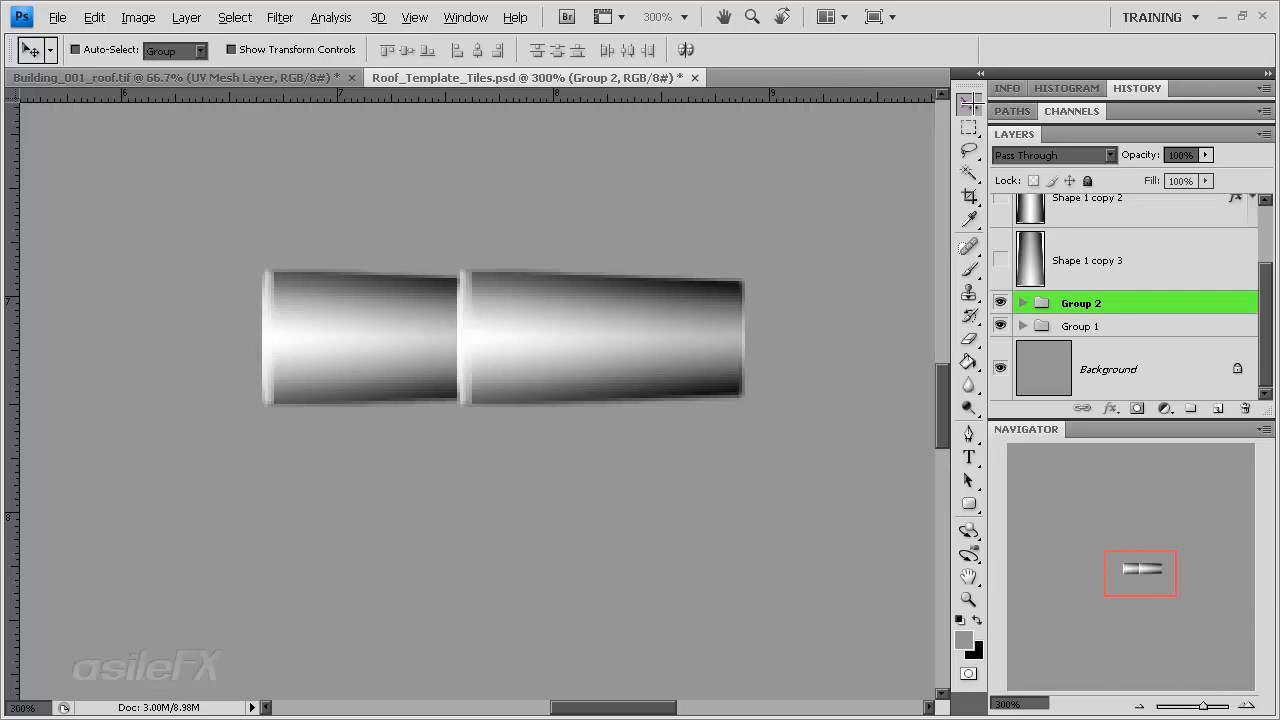
Duplicate the second tile group twice, sliding each copy right to overlap the previous tile and make a four-tile row.
drag(527, 396, 697, 393)
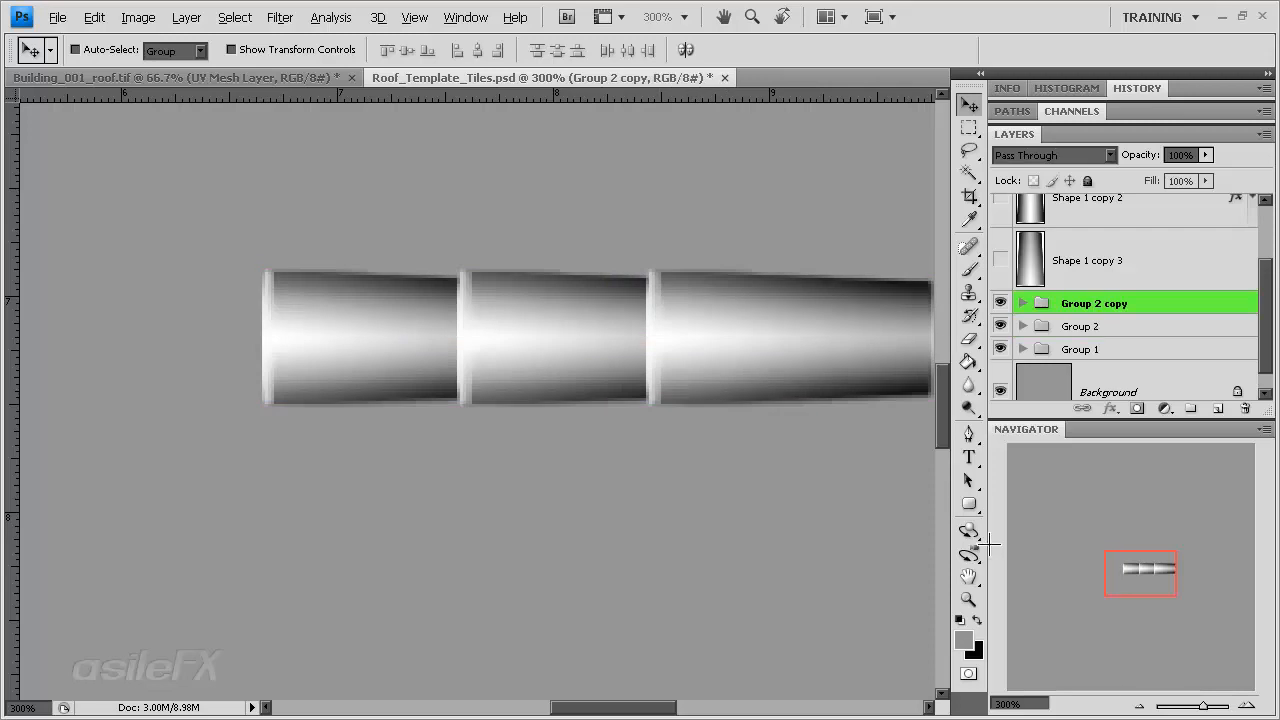
click(1139, 704)
click(1139, 704)
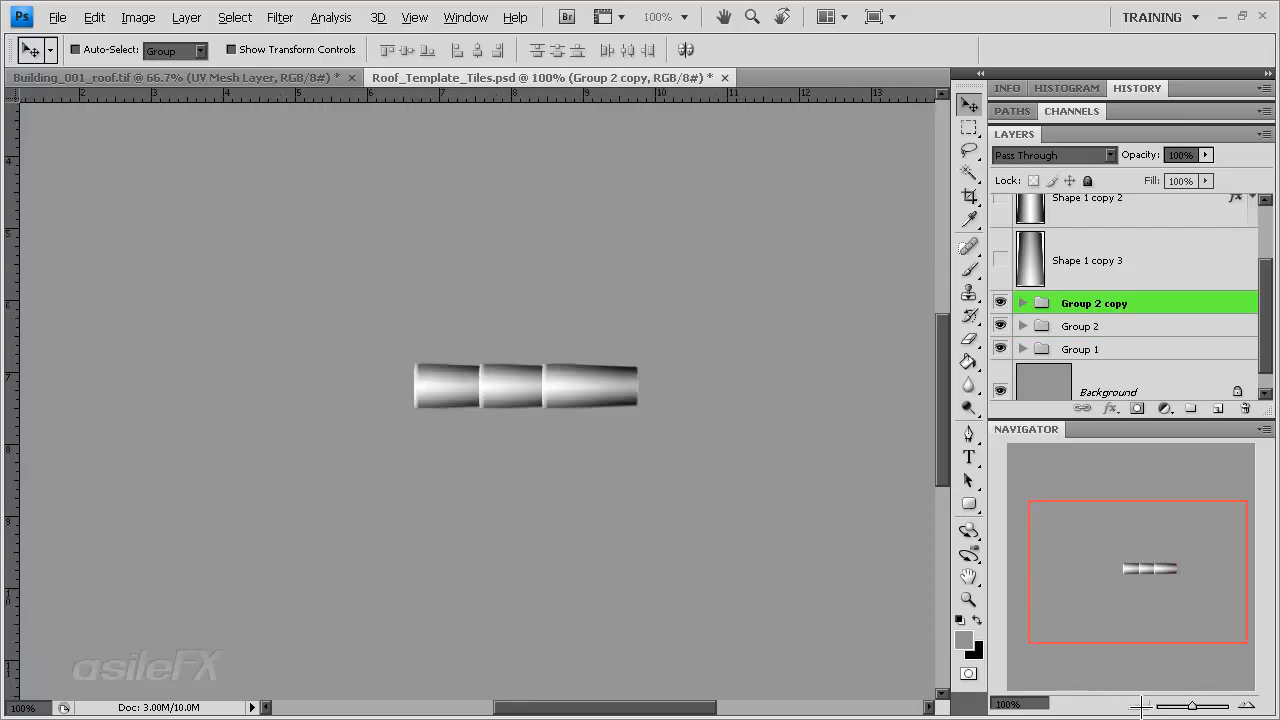
drag(446, 441, 506, 441)
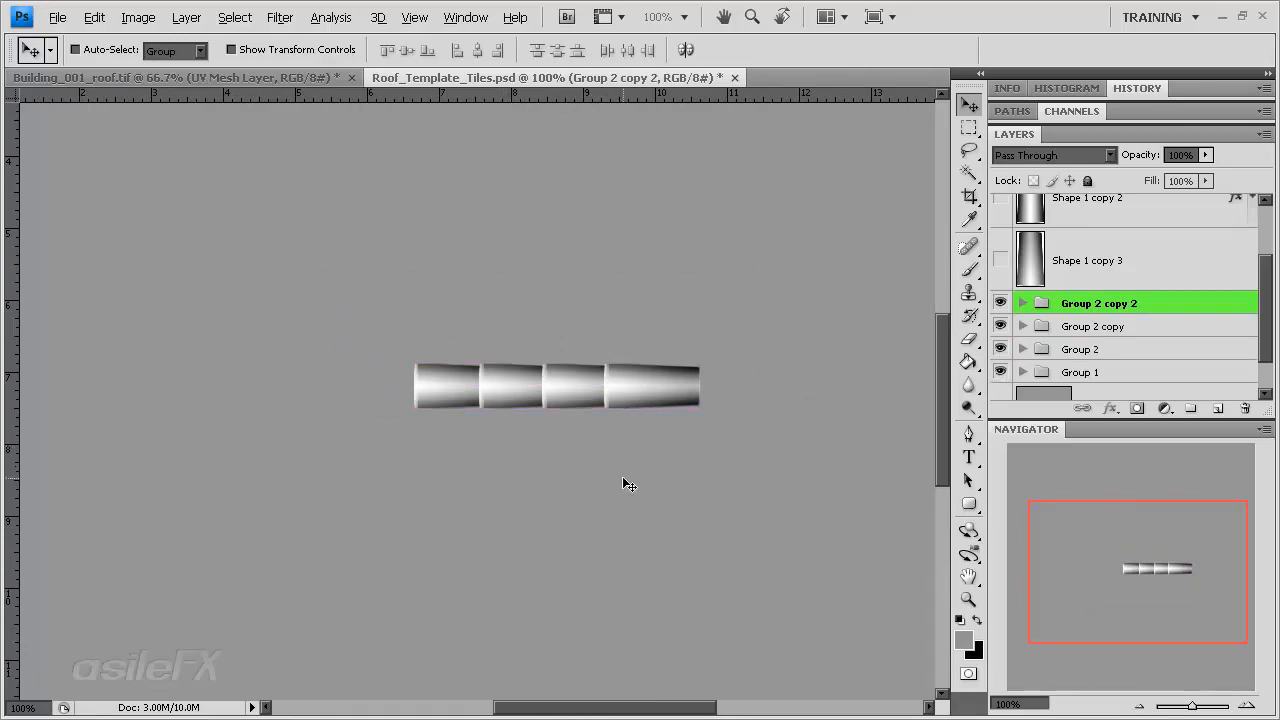
Shift the three leftmost tile groups together slightly left to expose more of the third tile.
click(1128, 334)
shift+click(1126, 372)
key(Left)
key(Left)
key(Left)
key(Left)
key(Left)
key(Left)
key(Left)
key(Left)
key(Left)
key(Left)
key(Left)
key(Left)
key(Left)
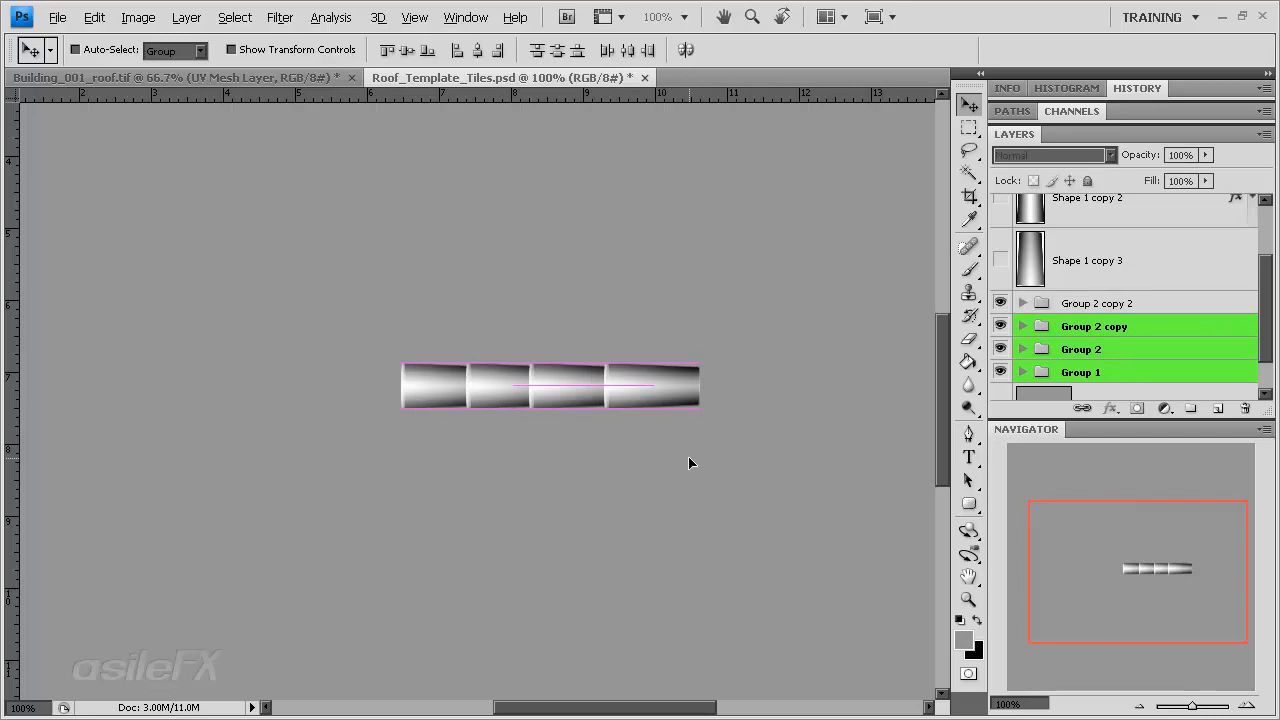
key(Right)
key(Right)
key(Right)
key(Right)
key(Right)
key(Right)
key(Right)
Shift the two leftmost tile groups slightly left, and move the first one further left to expose more of both tiles.
click(1137, 350)
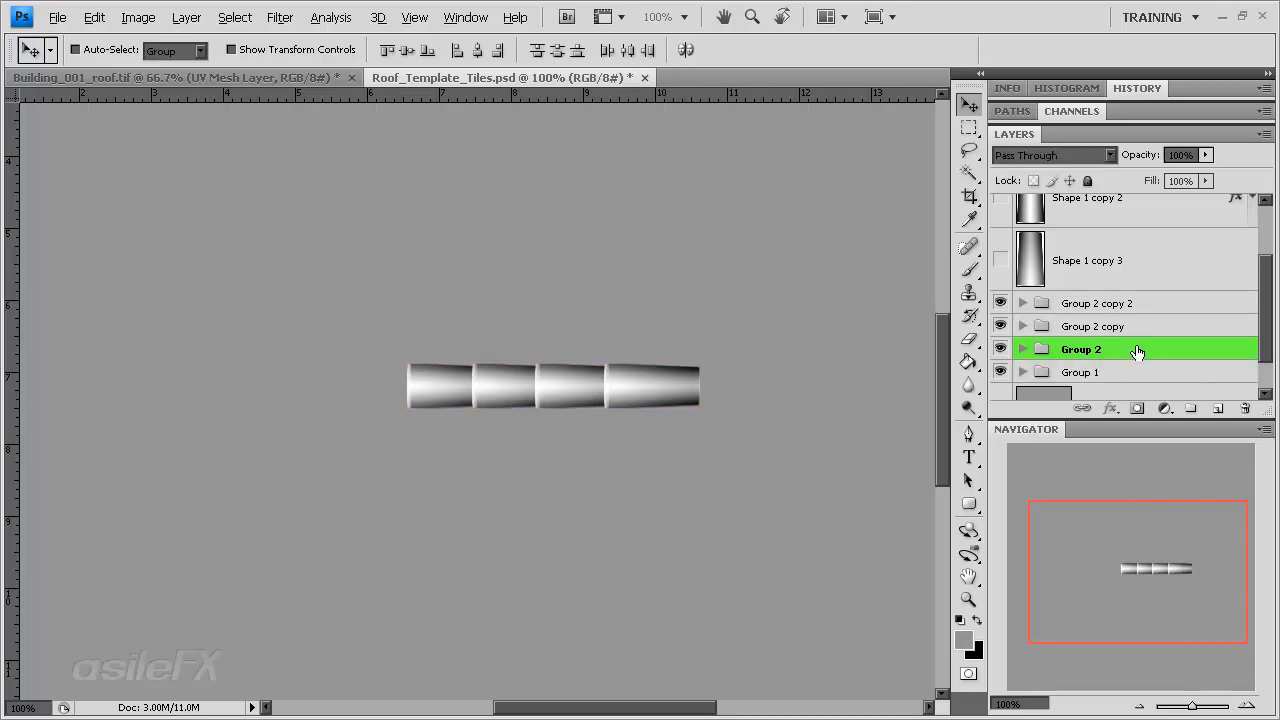
shift+click(1137, 372)
drag(686, 466, 671, 466)
click(1132, 368)
key(Left)
key(Left)
key(Left)
key(Left)
key(Left)
key(Left)
key(Left)
key(Left)
key(Left)
key(Left)
key(Left)
key(Left)
key(Left)
key(Left)
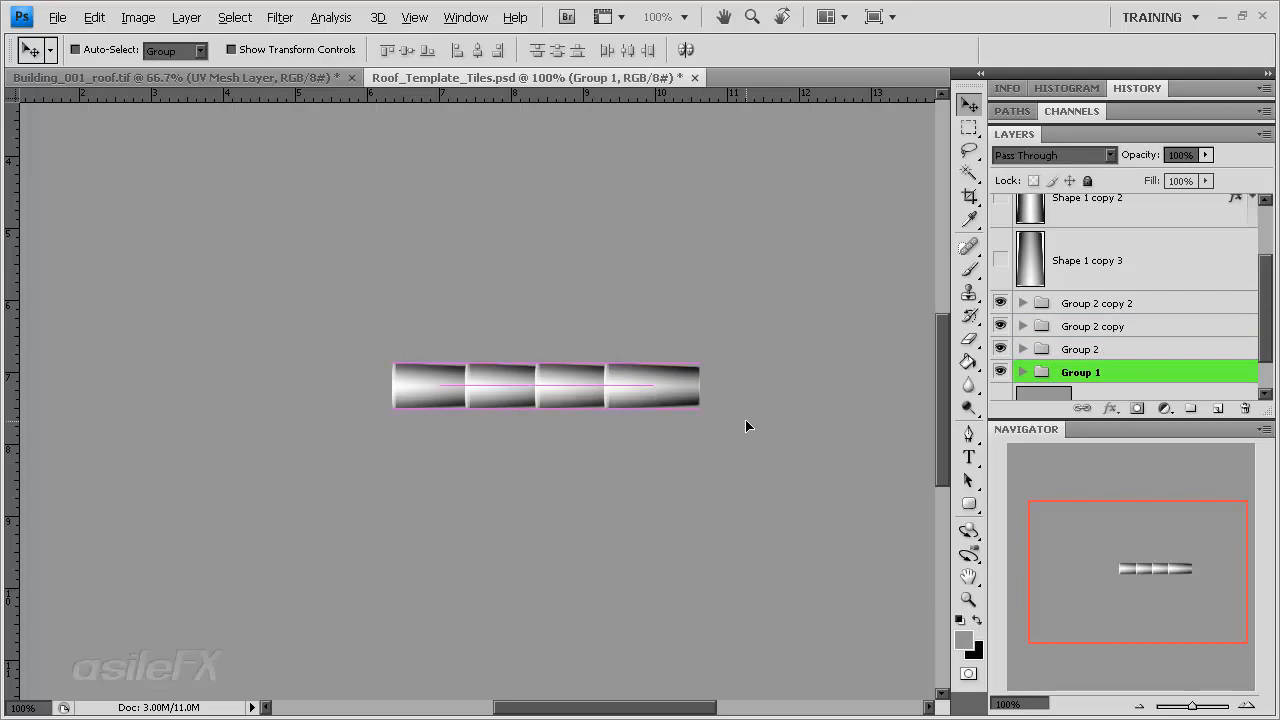
Combine the four tile groups into one group and place a duplicate of it at the row's right end.
click(1138, 306)
shift+click(1135, 373)
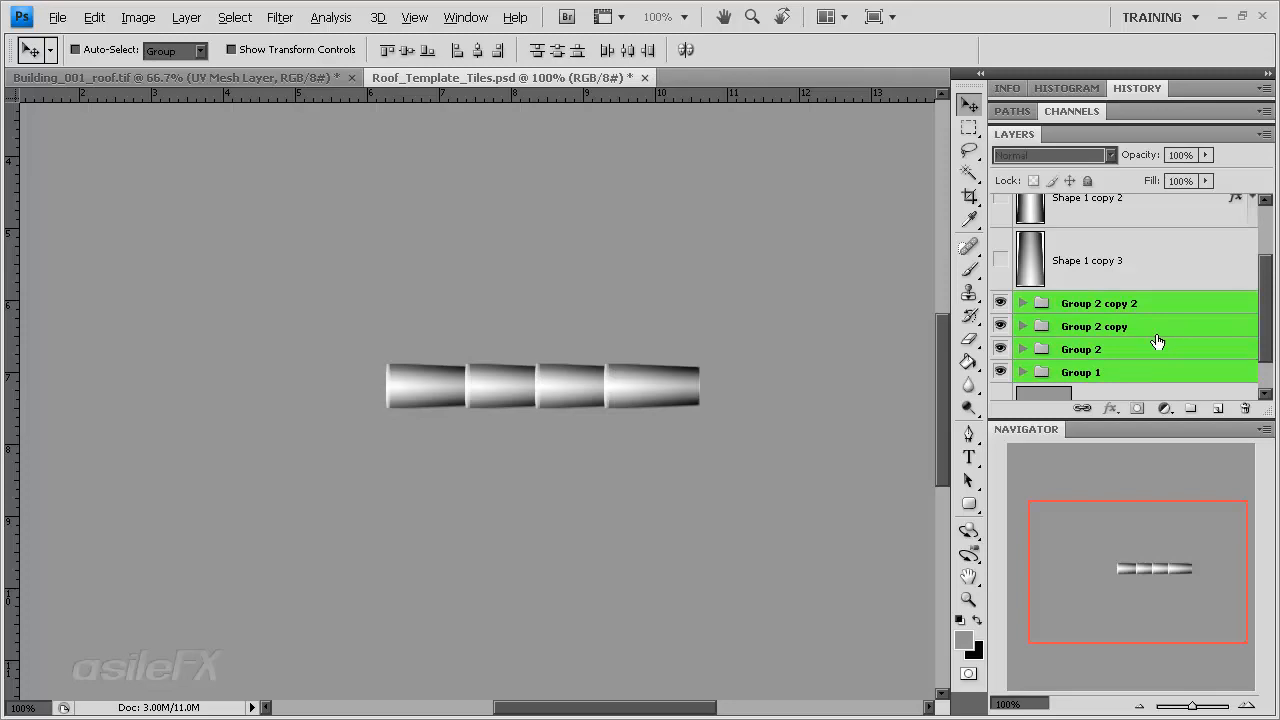
click(1264, 134)
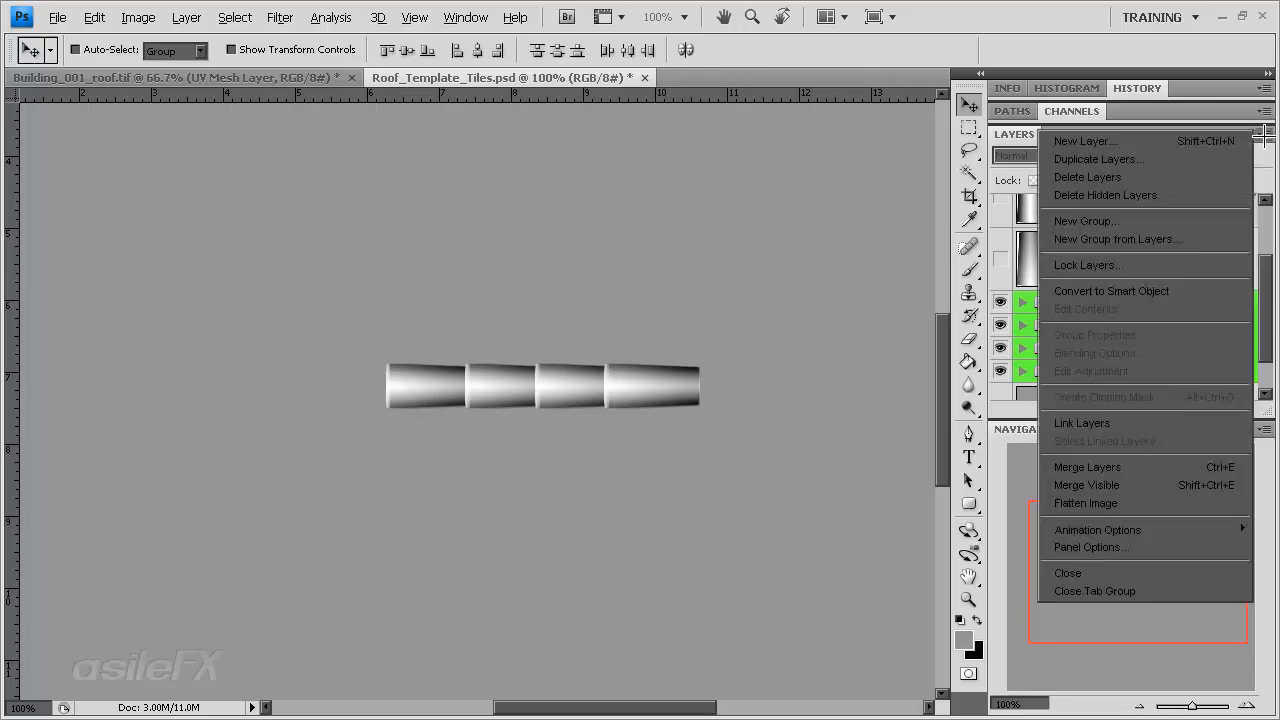
click(1217, 240)
key(Return)
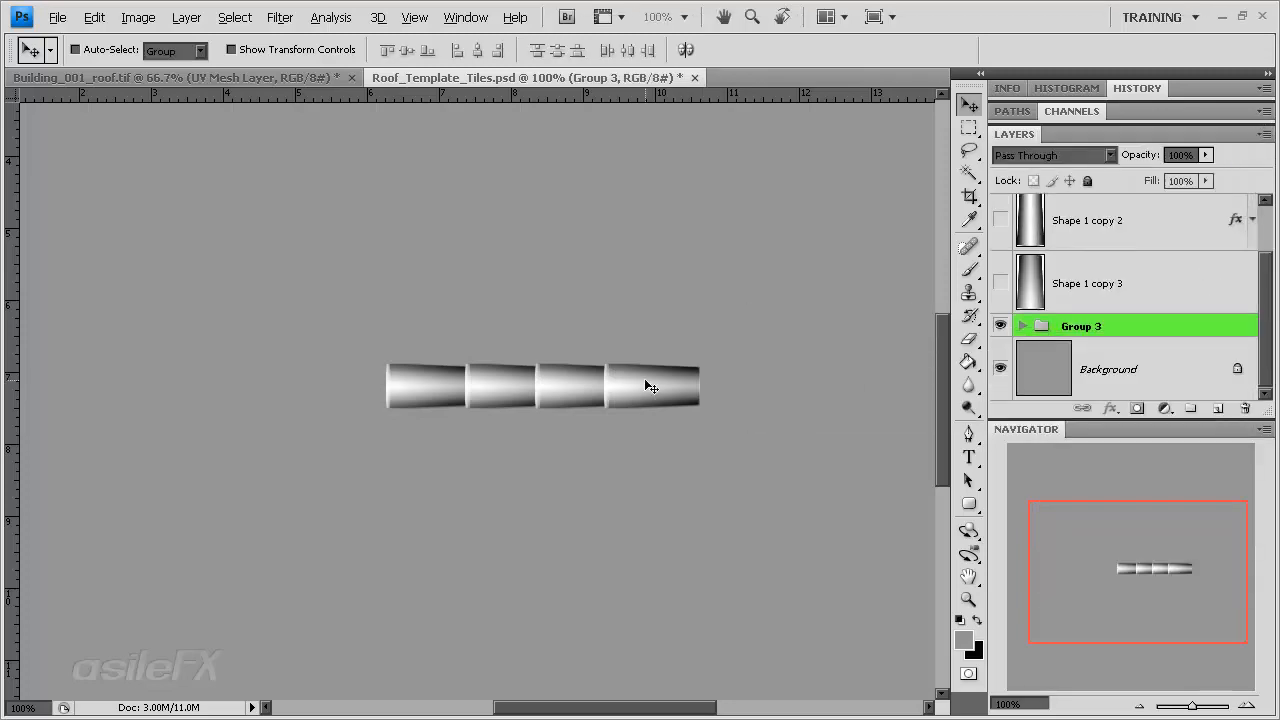
drag(331, 432, 605, 425)
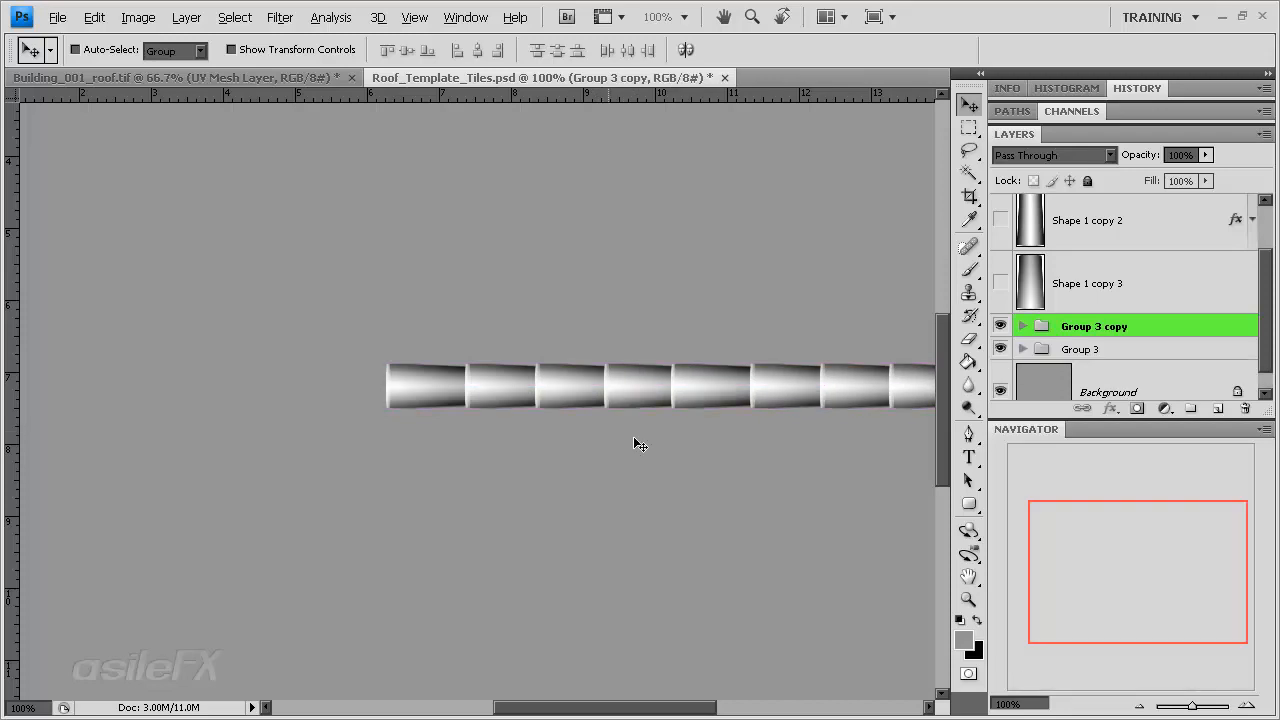
Move both four-tile groups together to the left so the row starts near the canvas's left edge.
click(1137, 704)
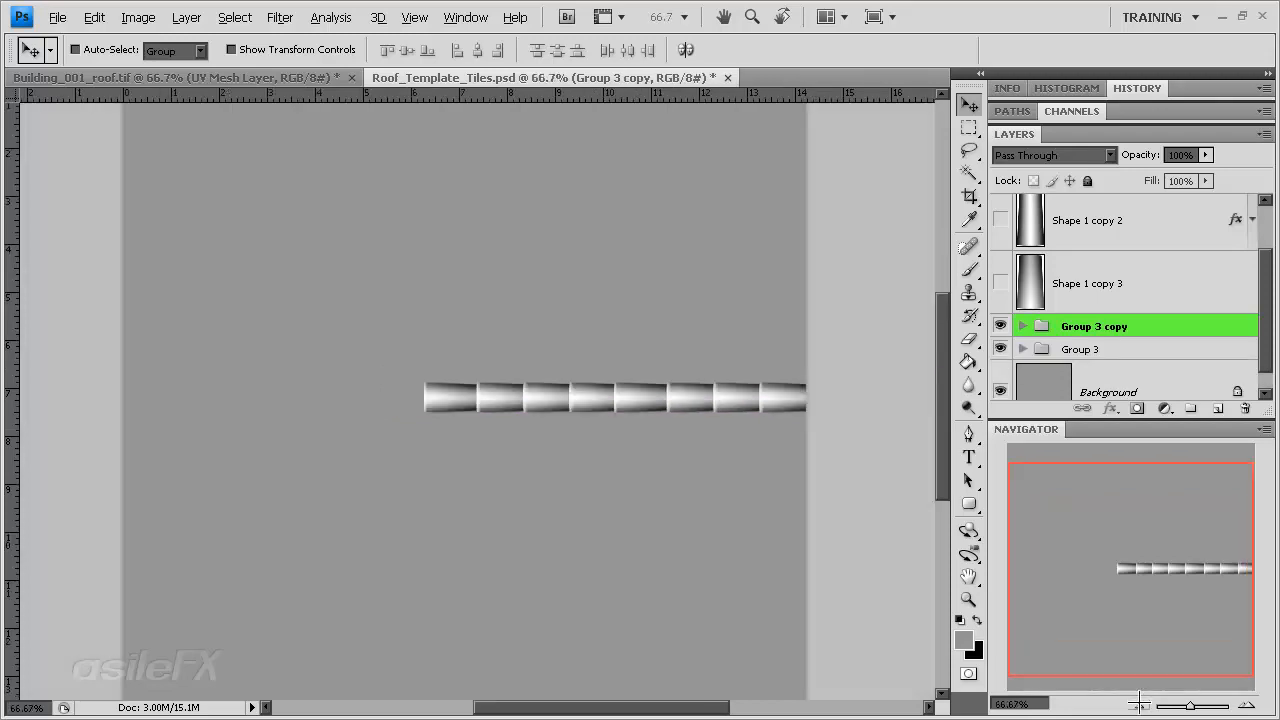
shift+click(1075, 349)
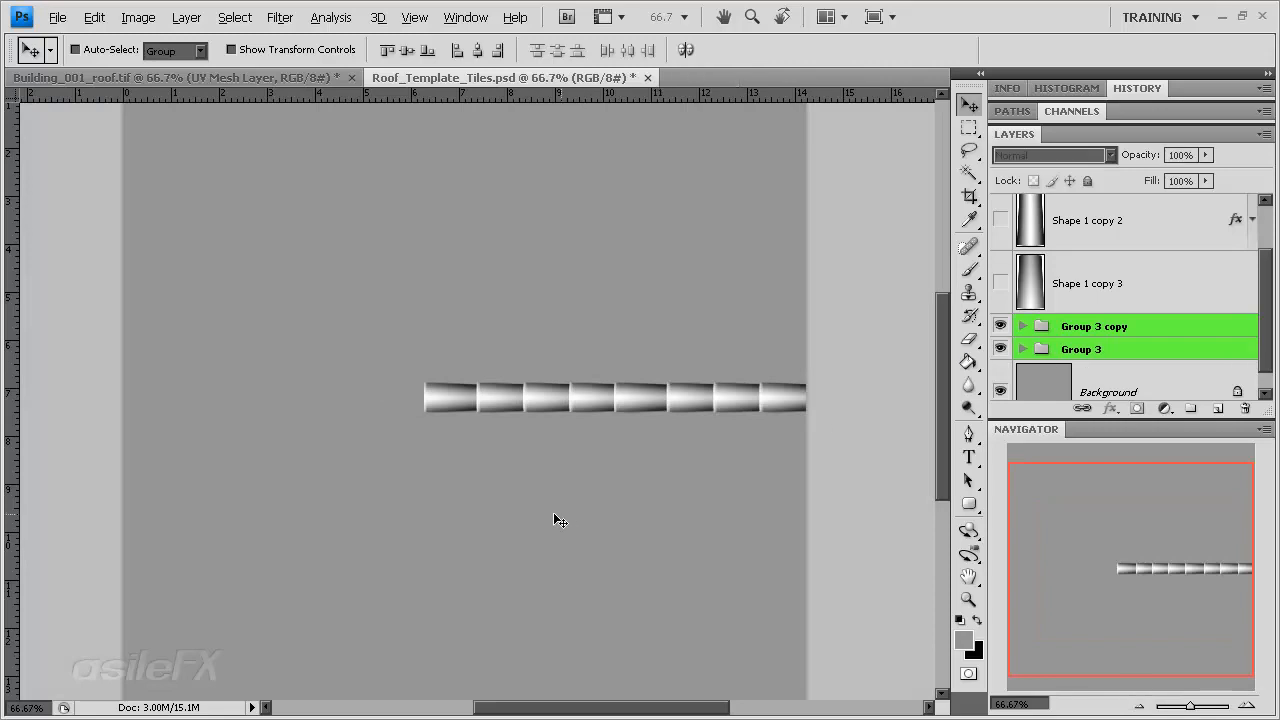
drag(553, 512, 293, 508)
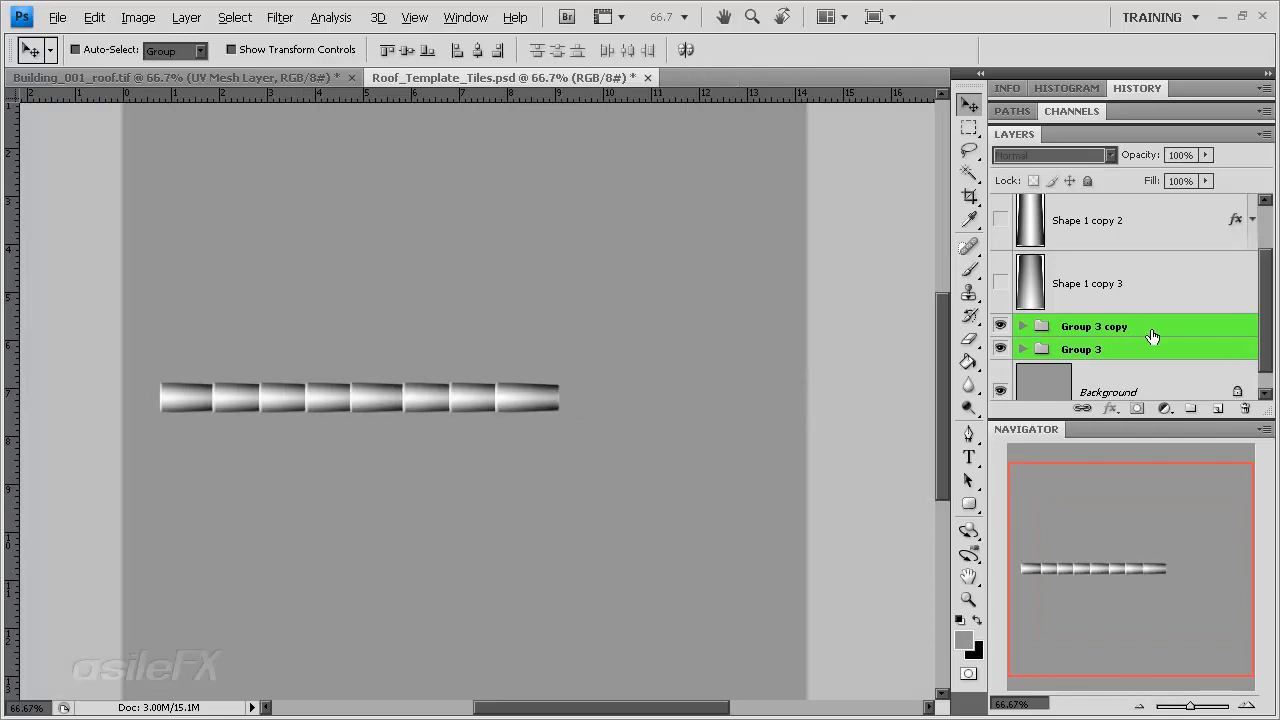
Duplicate both four-tile groups at the row's right end and shift all four groups left to span the full canvas width.
drag(353, 449, 721, 462)
scroll(1160, 370, down, 1)
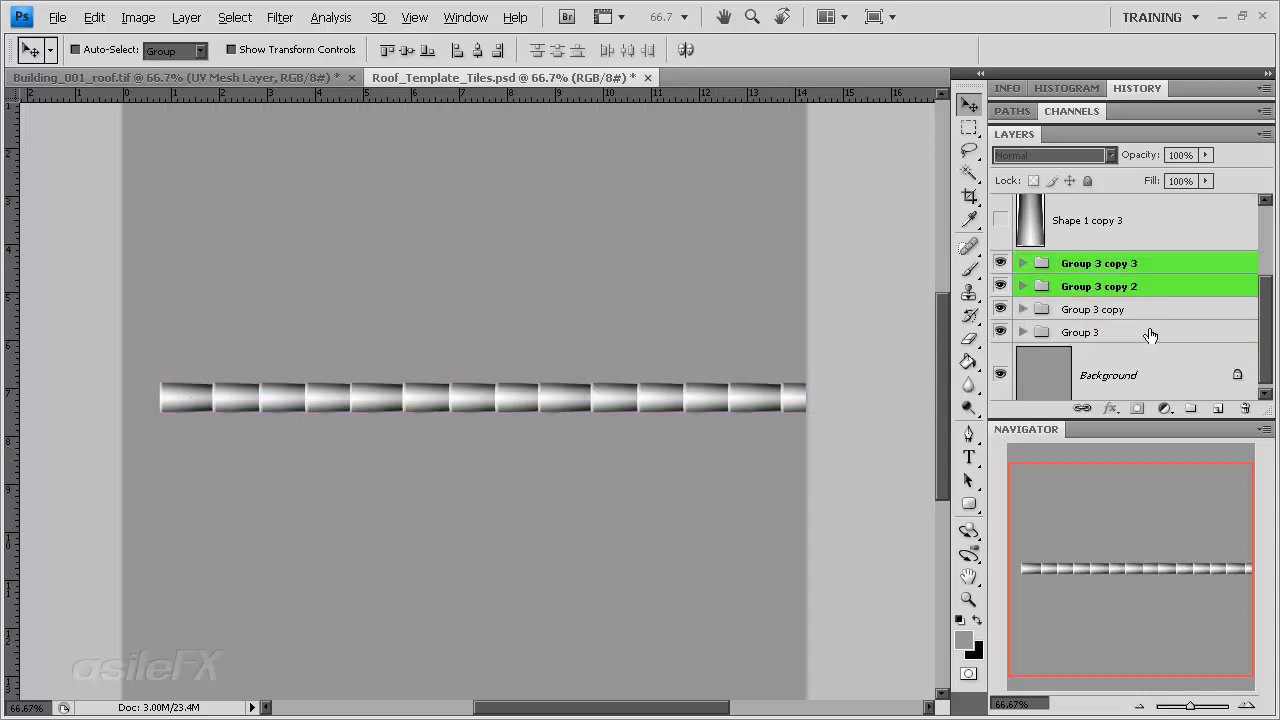
click(1150, 331)
shift+click(1146, 268)
mouse_move(583, 471)
mouse_down()
mouse_move(543, 472)
mouse_move(561, 477)
mouse_up()
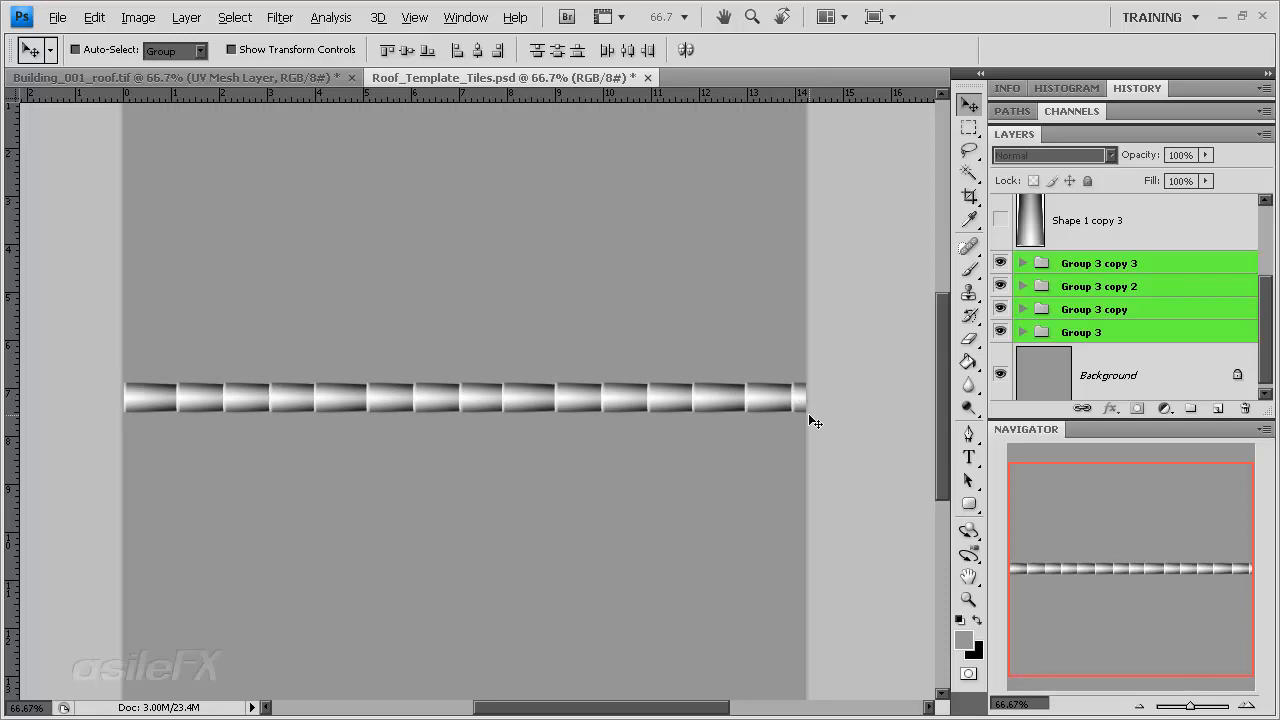
Identify the tiles in Group 3 copy 3 by toggling their visibility, and move Group 2 copy 10 out above its parent group.
click(1023, 264)
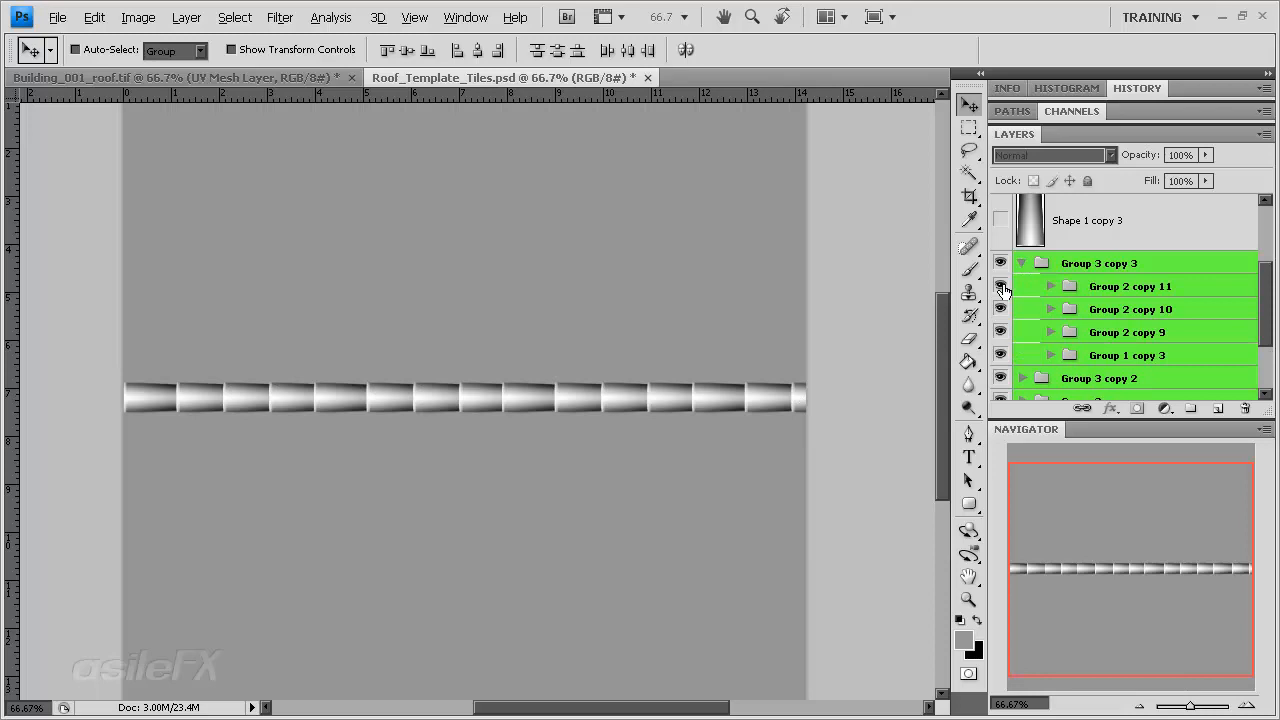
click(1001, 266)
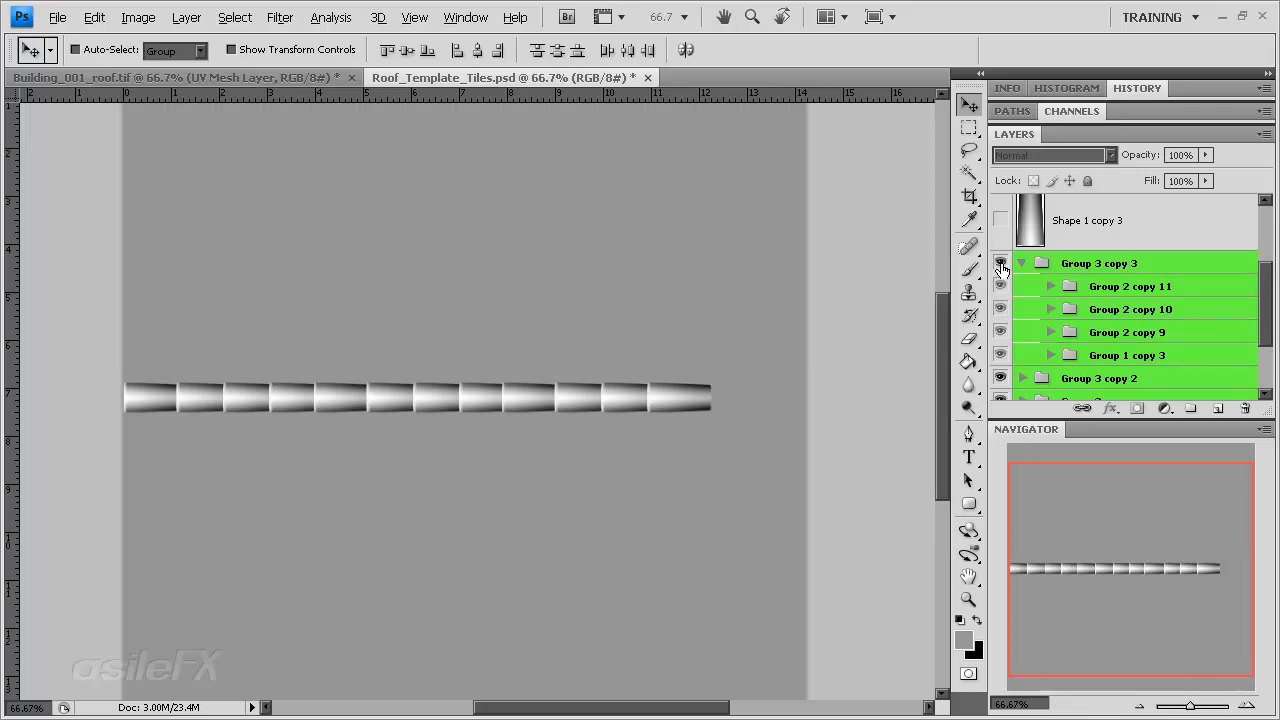
click(1001, 266)
click(1001, 333)
click(1001, 333)
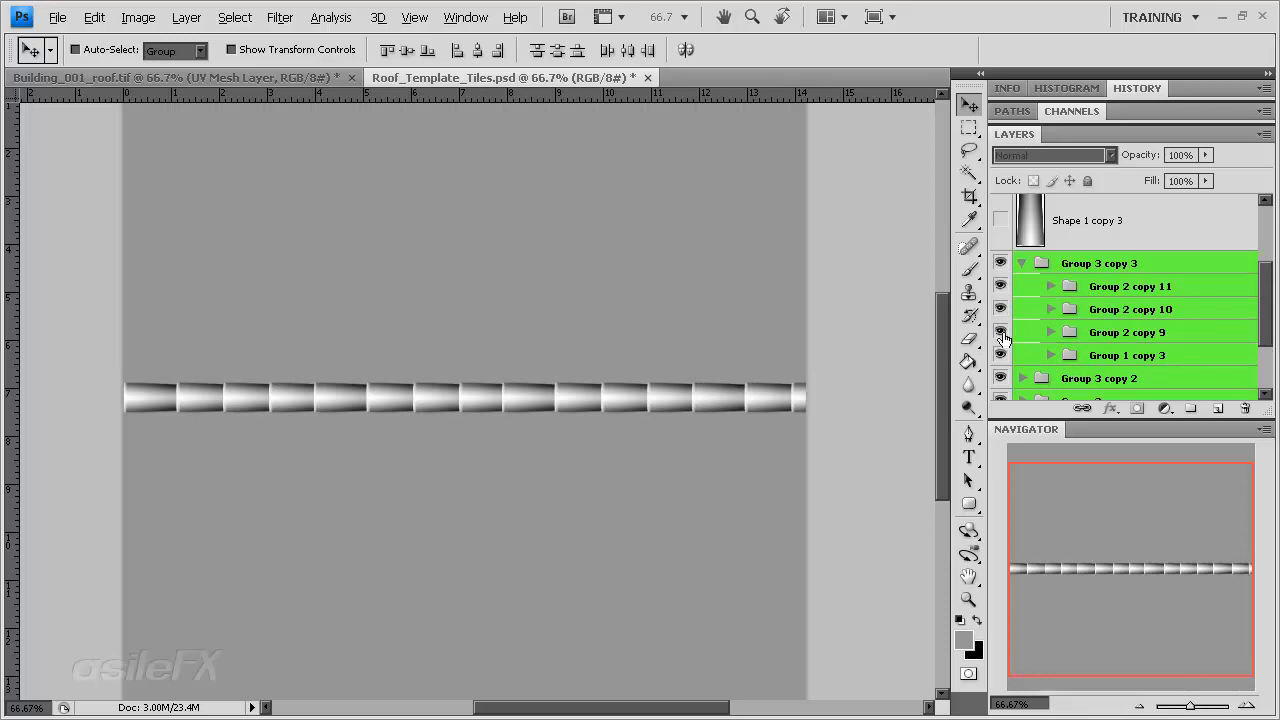
click(1001, 355)
click(1001, 355)
click(1001, 309)
click(1001, 309)
drag(1160, 309, 1178, 252)
click(1022, 286)
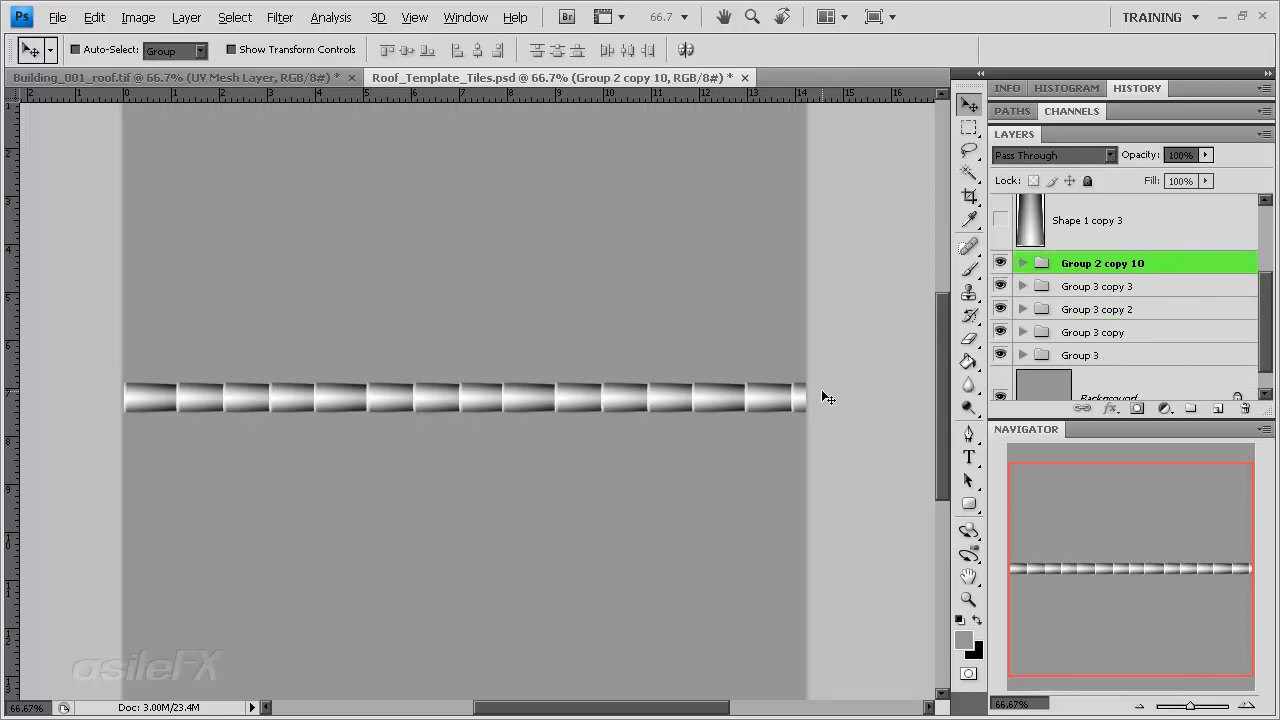
Flip the Group 2 copy 10 tile to -100% width and height and slide it left so its lip meets the canvas's right edge.
key(ctrl+t)
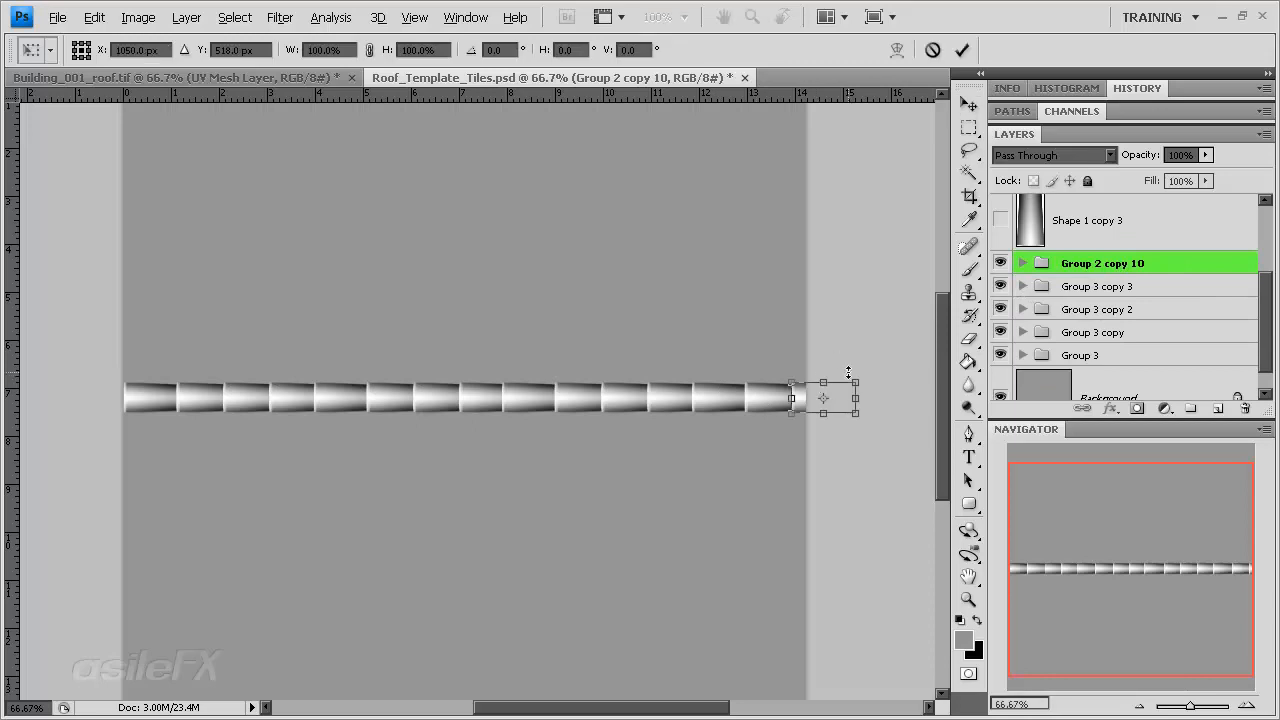
drag(857, 338, 755, 507)
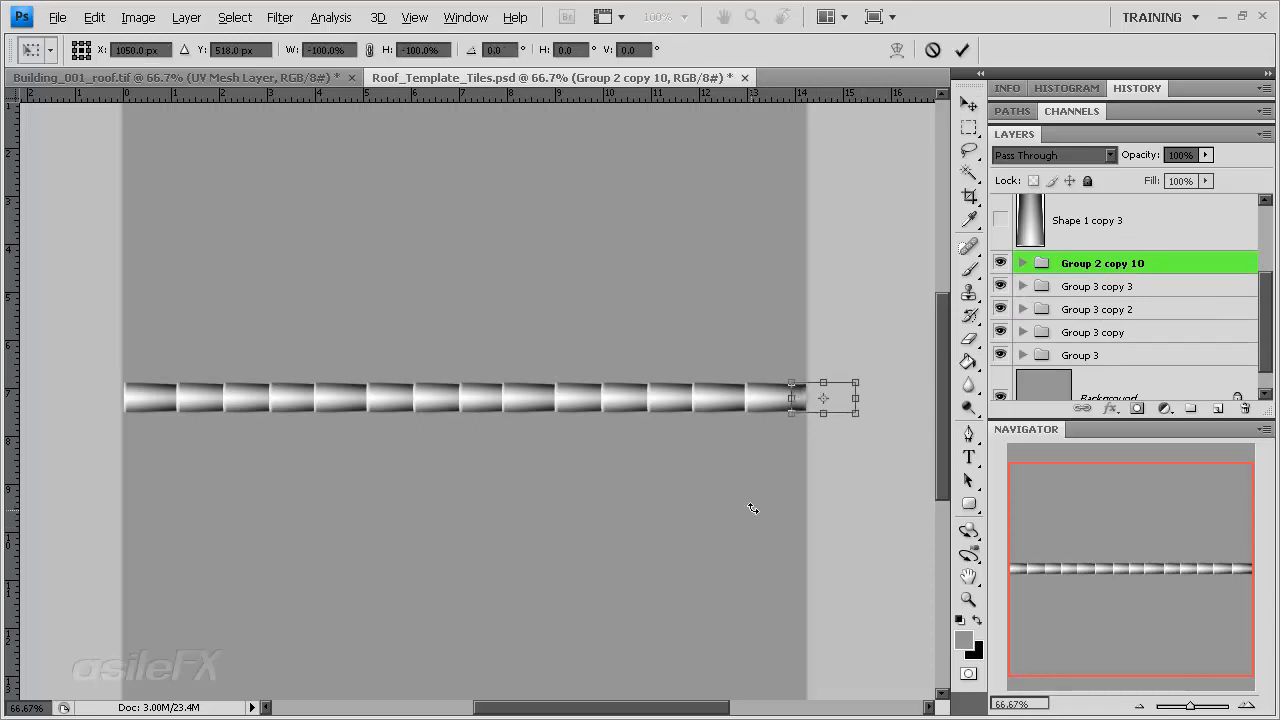
key(Return)
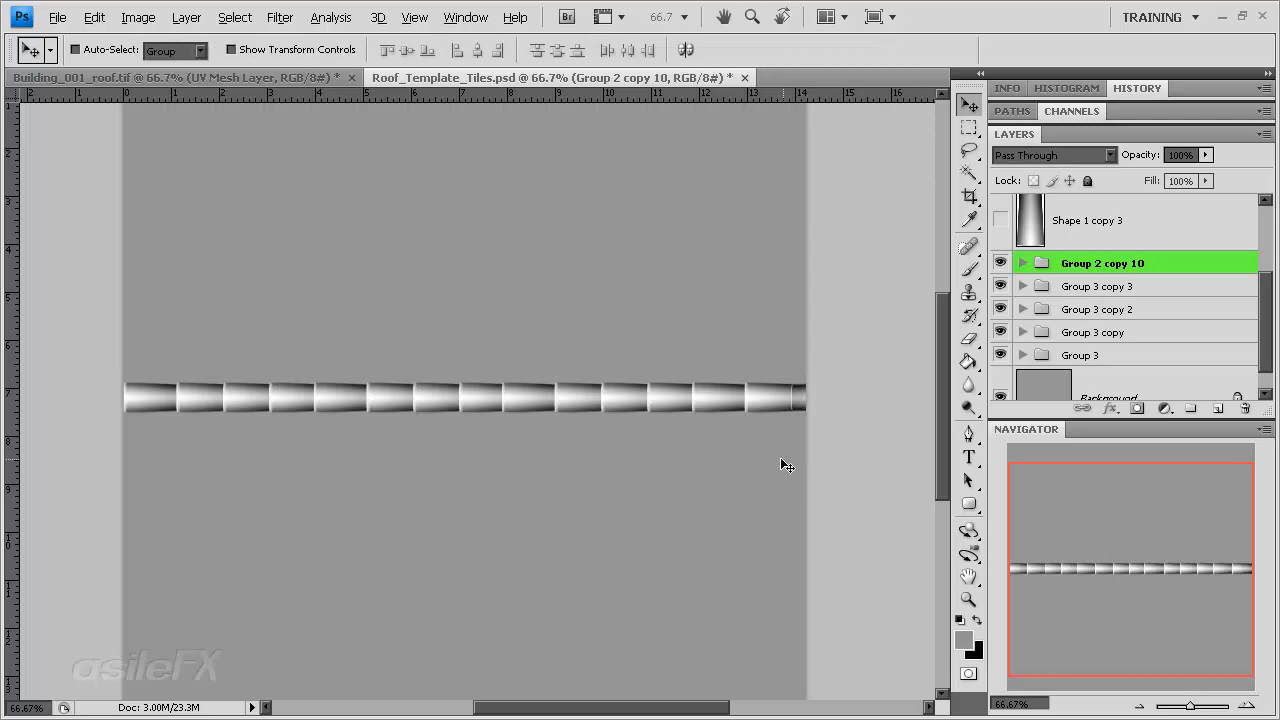
drag(787, 465, 732, 468)
Try the flipped tile beneath Group 3 copy 3, return it above that group, inspect the overlap up close and hide the tile.
drag(1165, 263, 1172, 304)
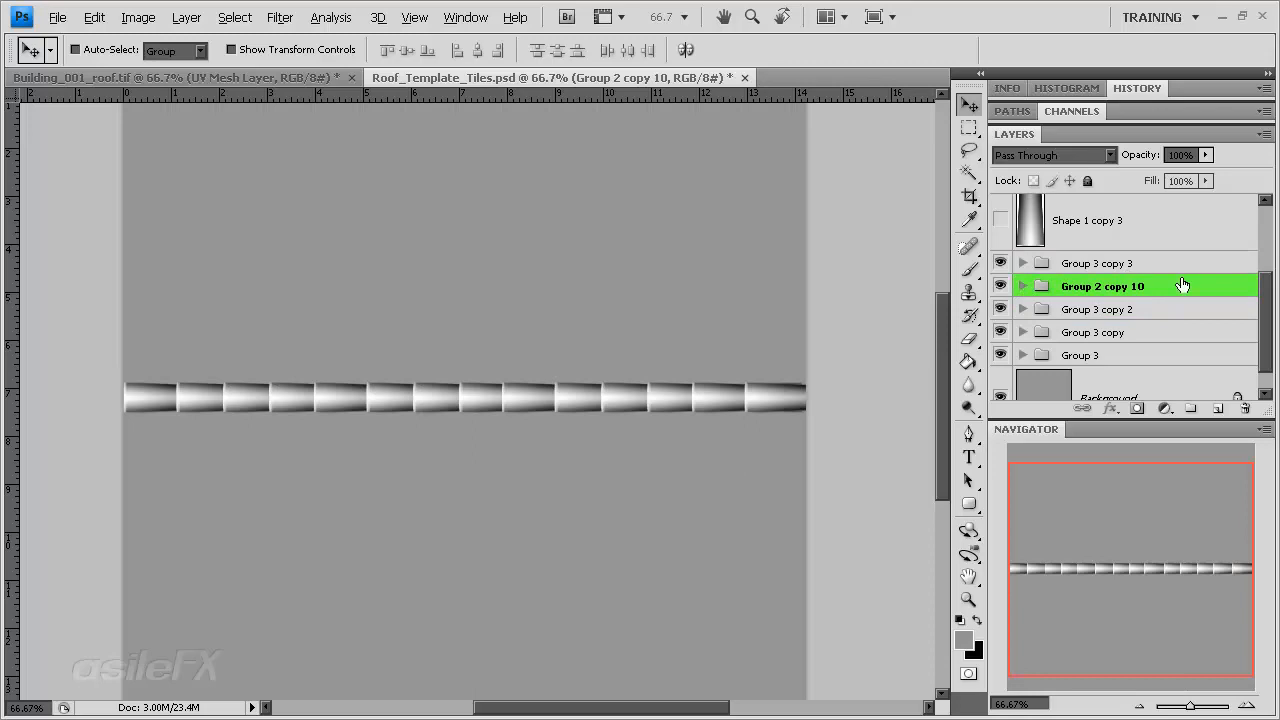
drag(1182, 285, 1094, 245)
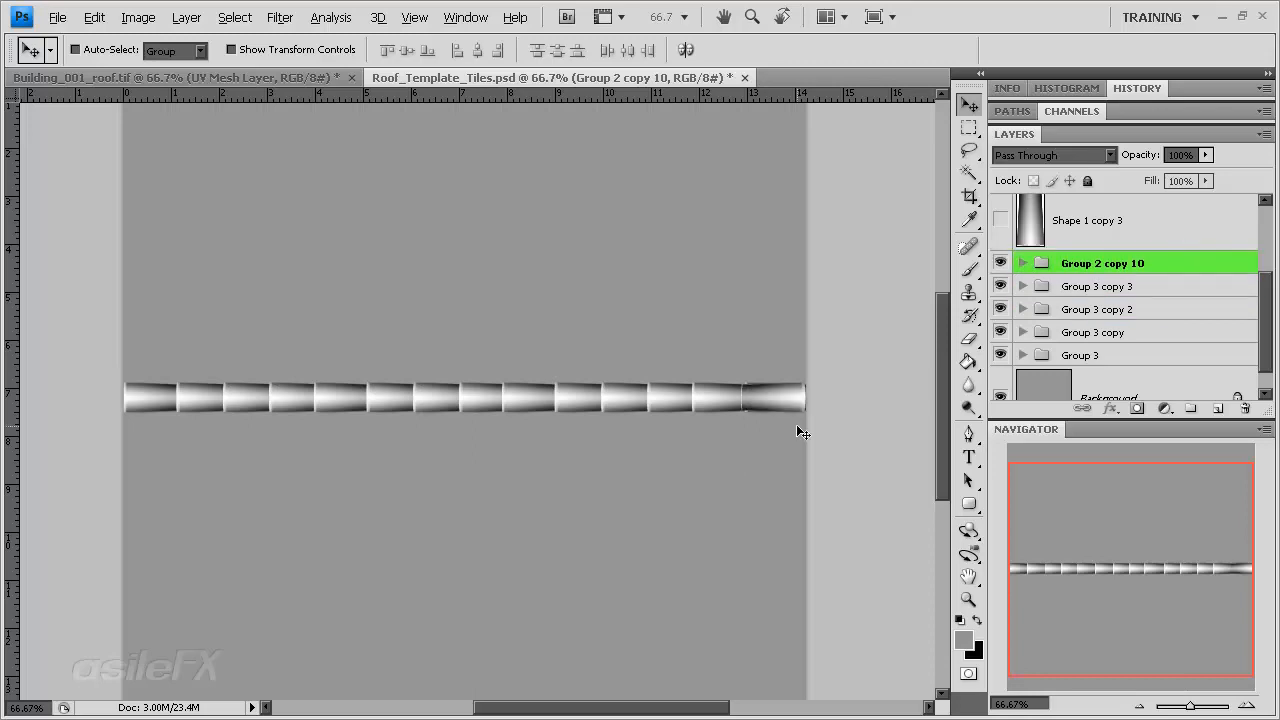
click(1250, 705)
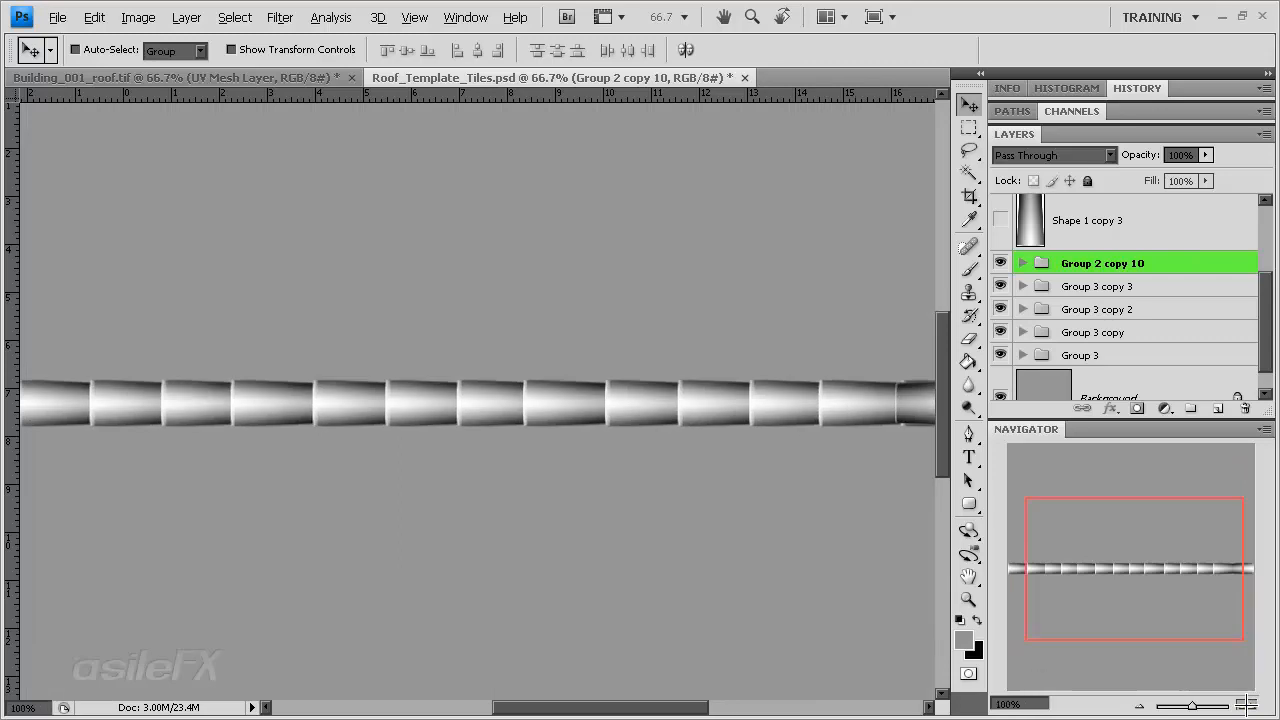
click(1250, 705)
drag(1104, 579, 1243, 574)
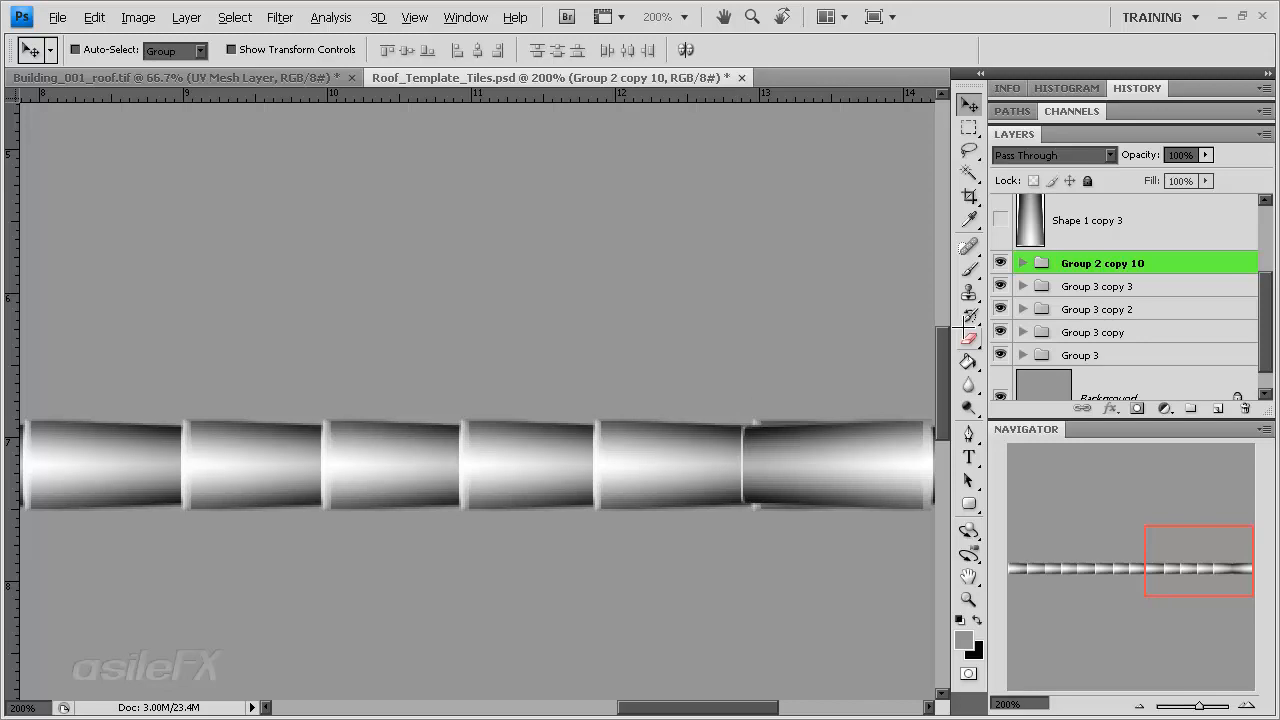
click(1000, 262)
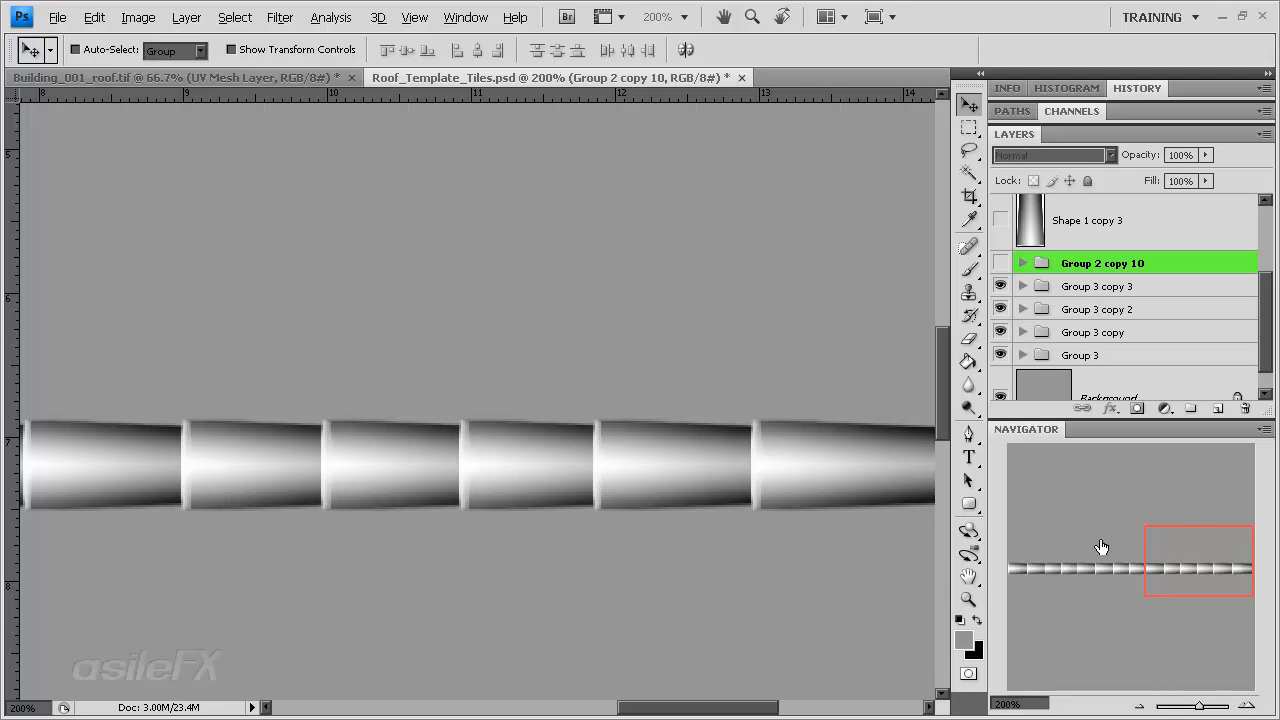
Compare the full tile row with the UV mesh layout in Building_001_roof.tif and return to Roof_Template_Tiles.psd.
click(1138, 706)
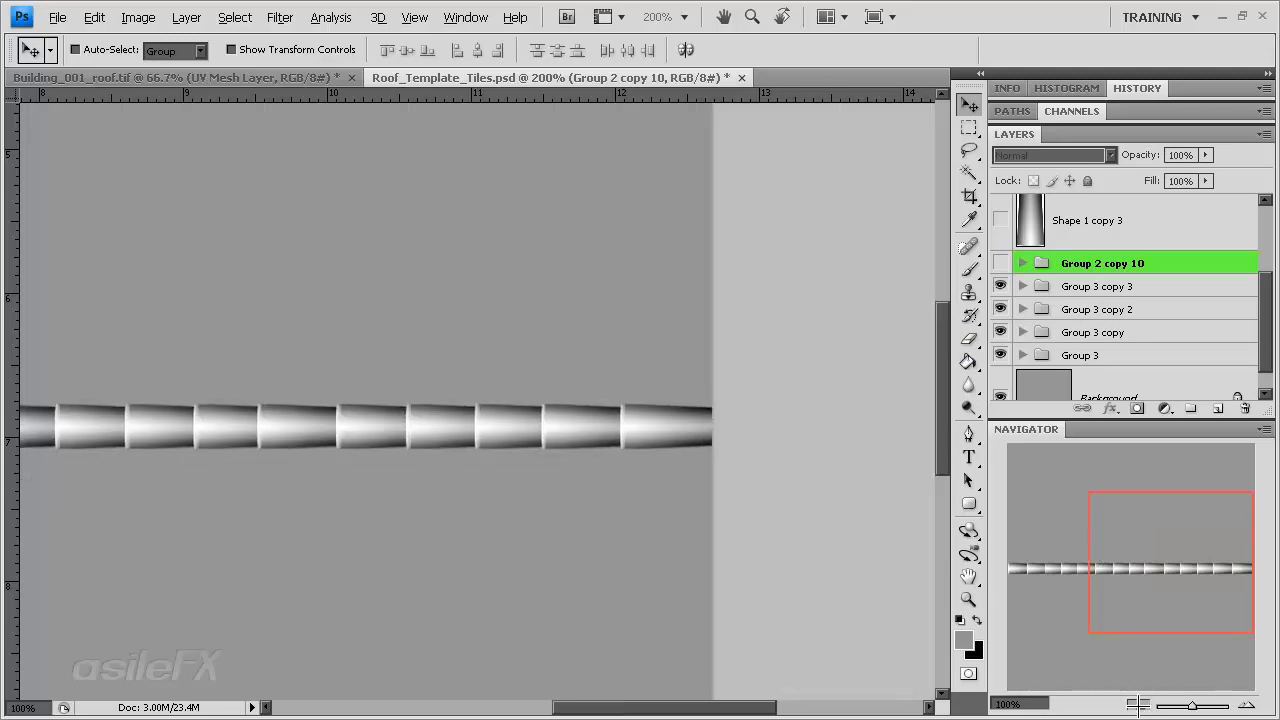
click(1138, 706)
click(1138, 706)
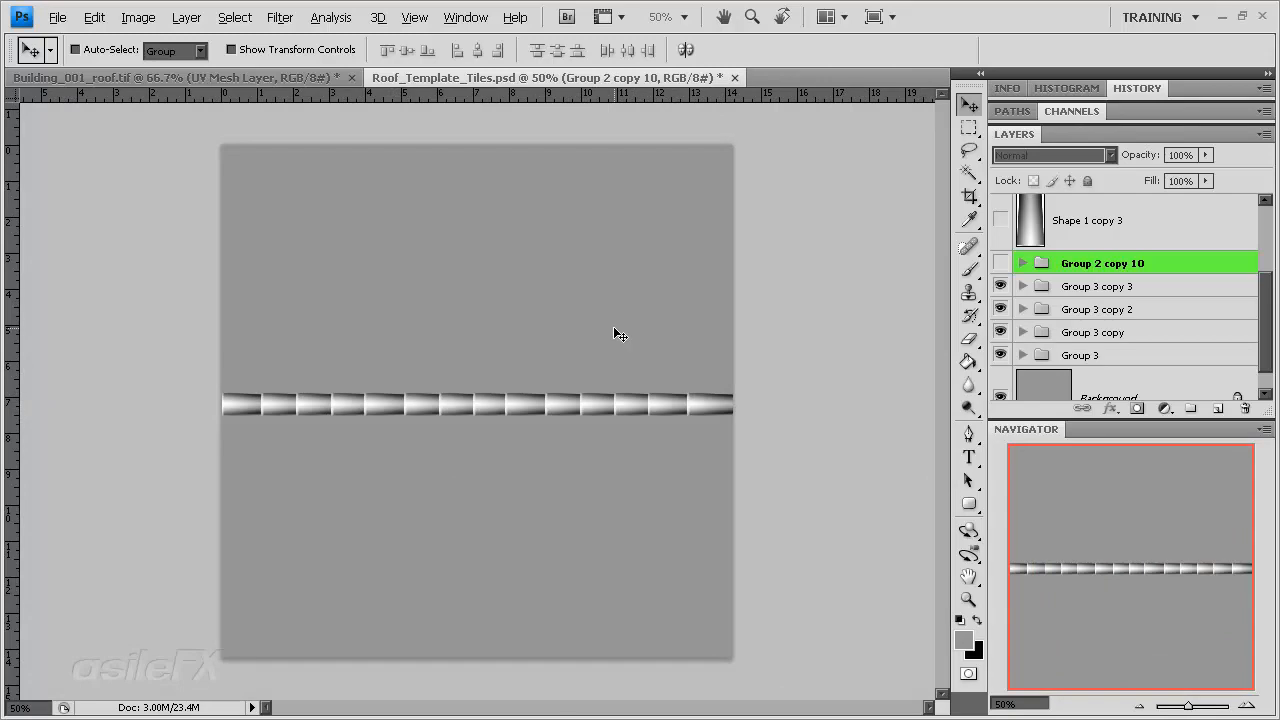
click(290, 78)
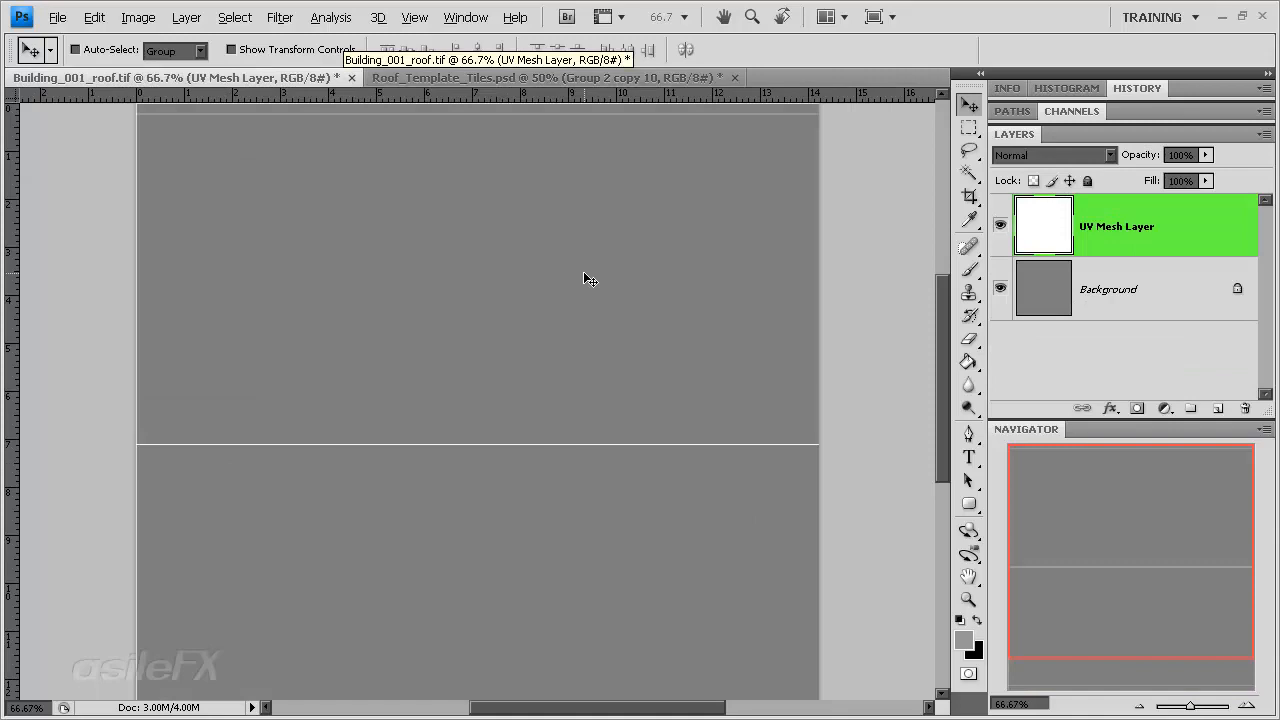
key(ctrl+Tab)
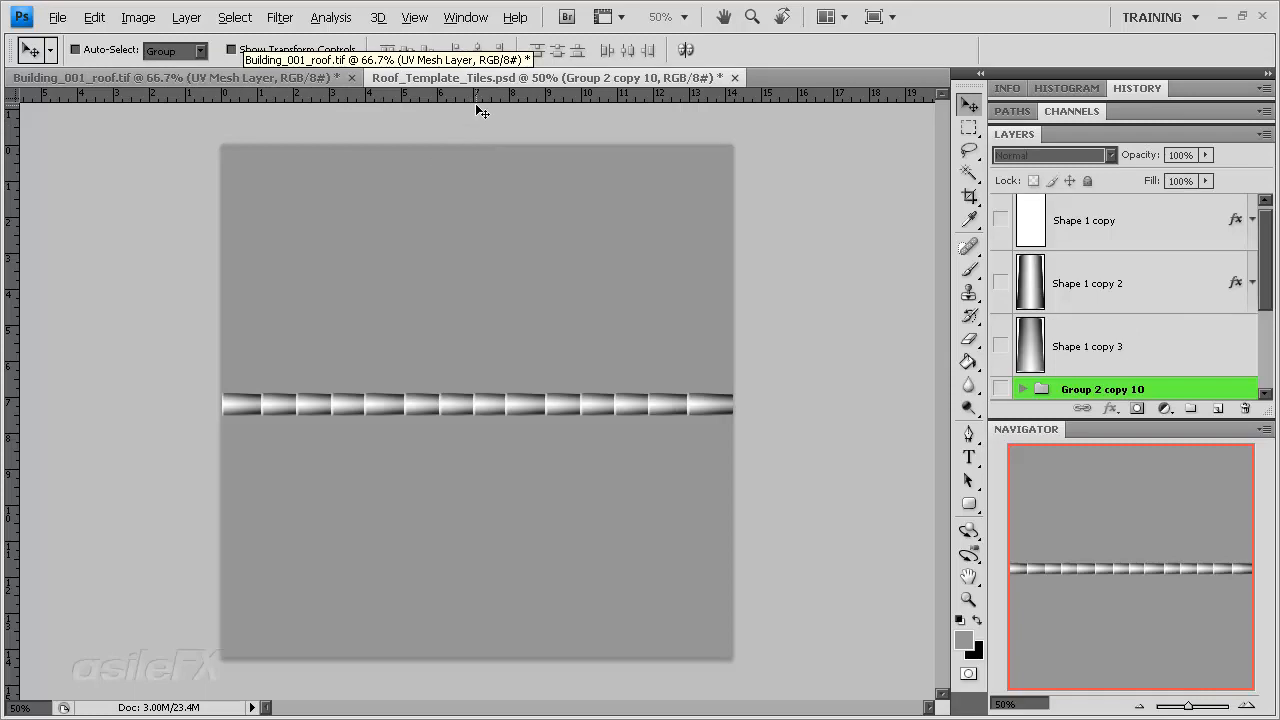
Combine all the row's groups, from Group 3 up to Group 2 copy 10, into one new group.
scroll(1105, 360, down, 2)
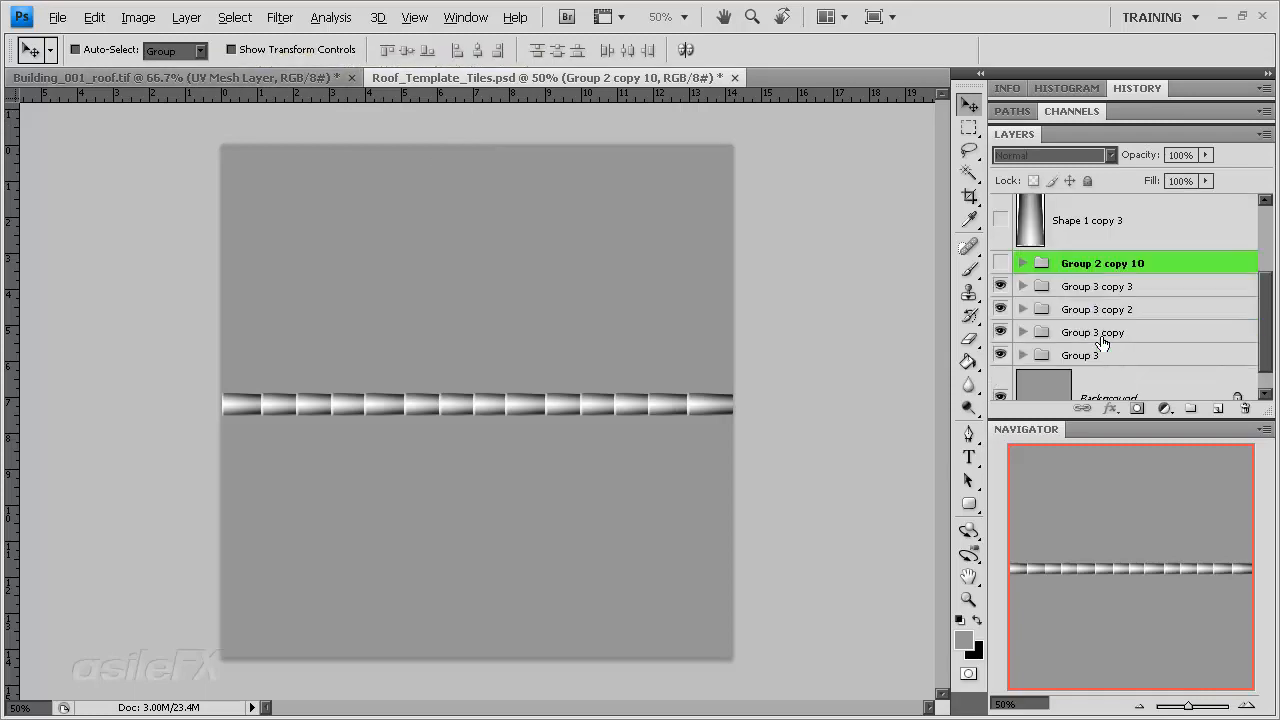
click(1152, 355)
shift+click(1141, 266)
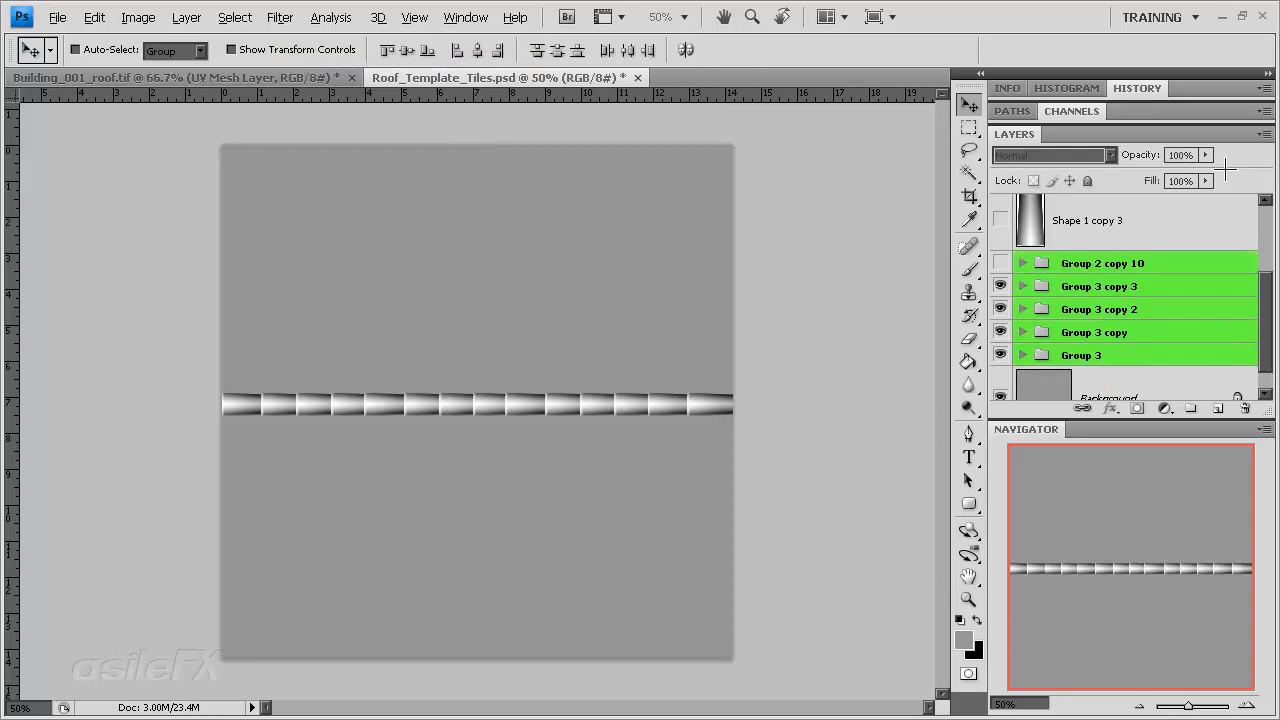
click(1264, 134)
click(1186, 239)
key(Return)
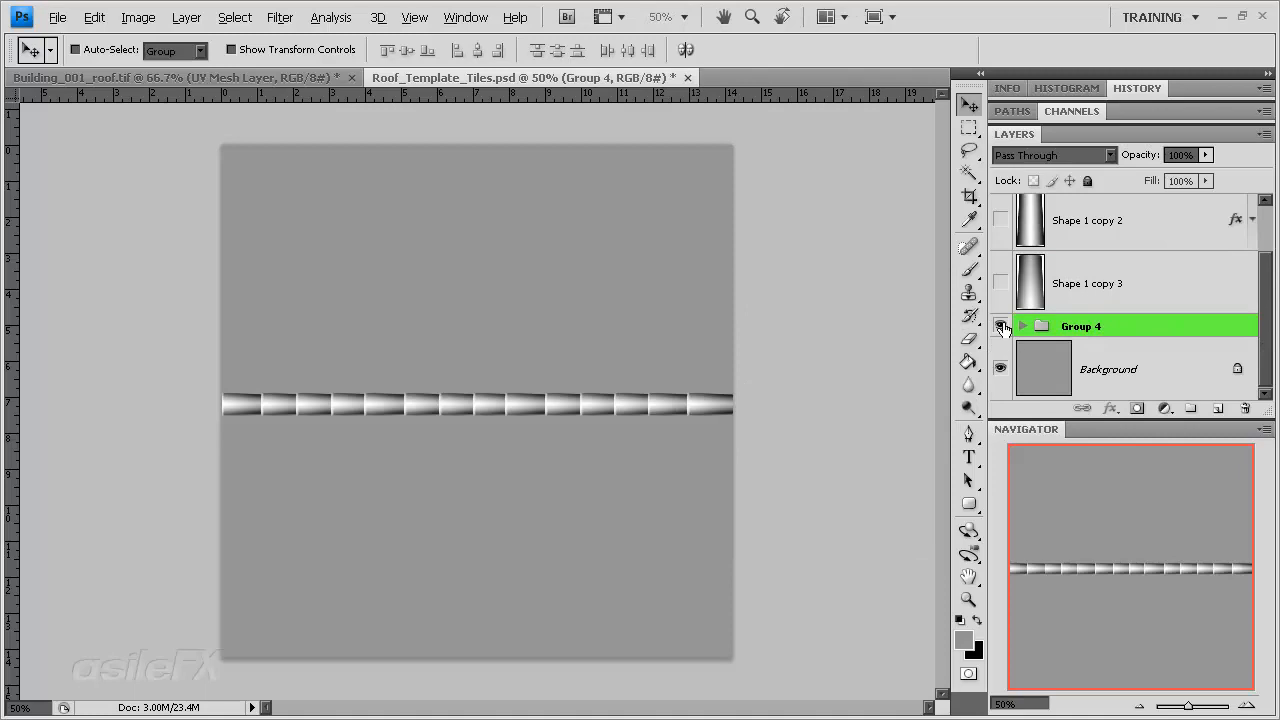
Hide the combined tile row group and turn on snapping for the document.
click(1000, 326)
click(1000, 326)
click(1000, 326)
click(413, 17)
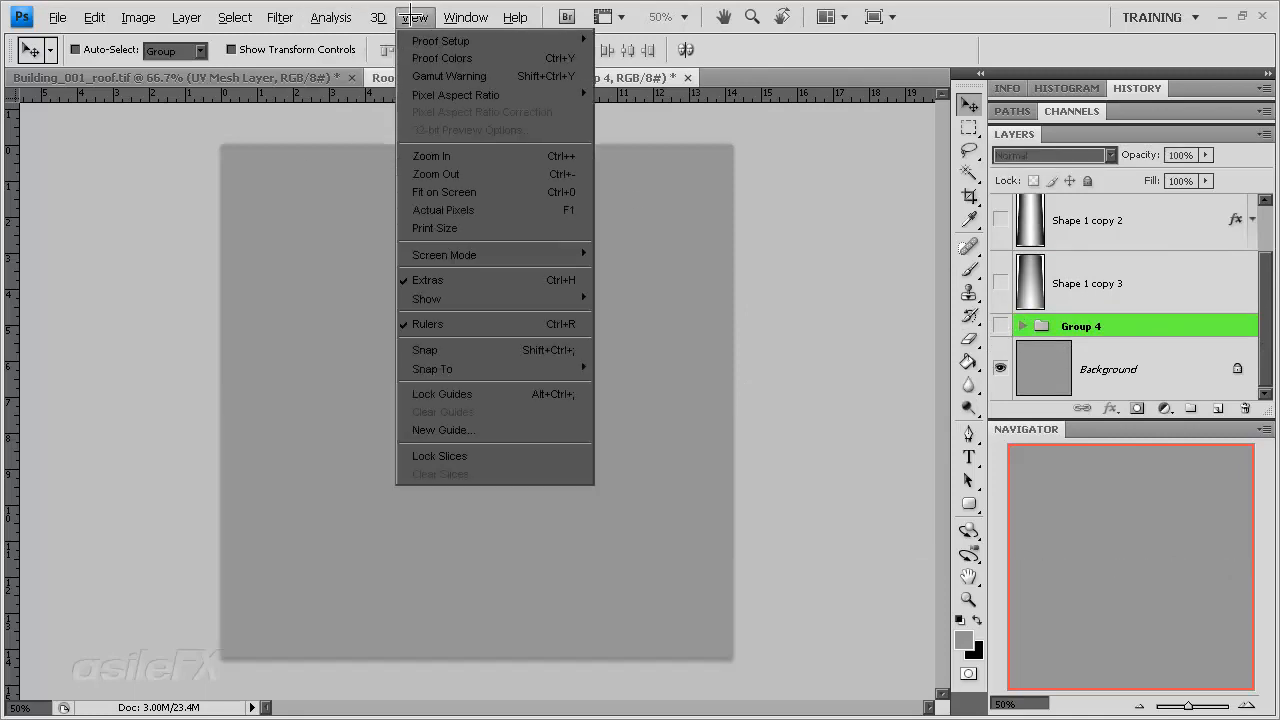
click(430, 350)
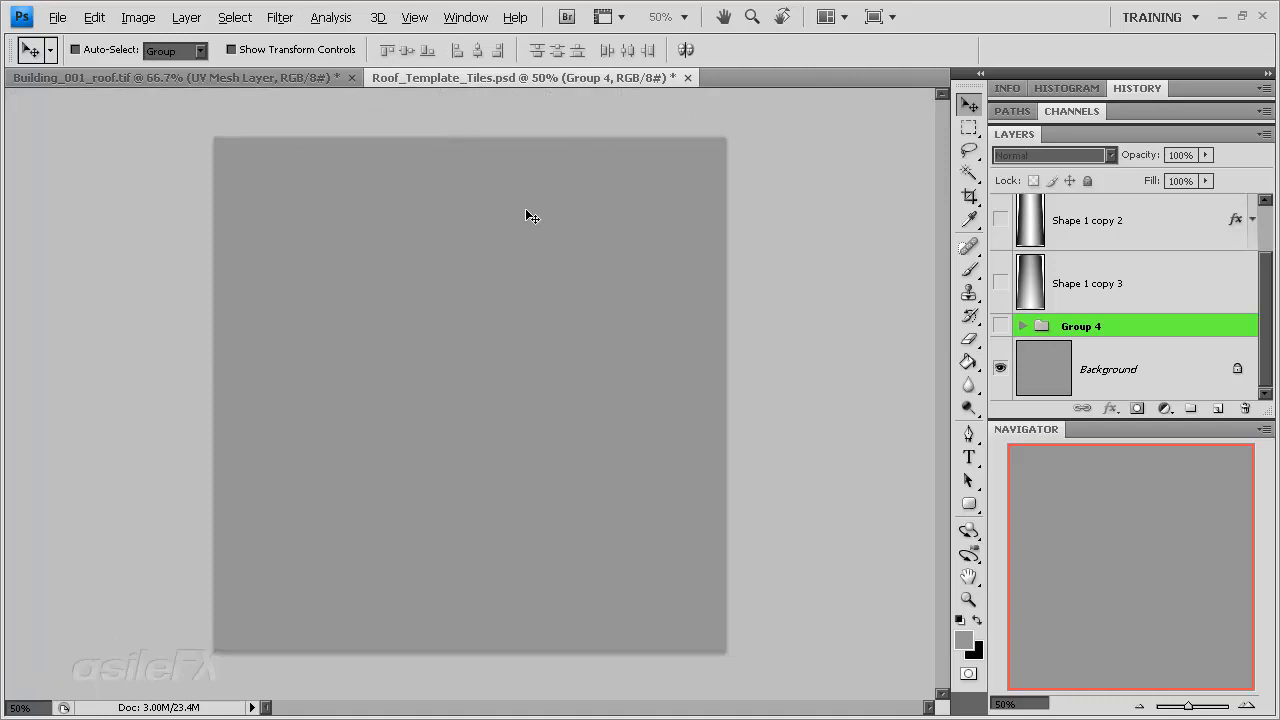
click(452, 18)
mouse_move(414, 18)
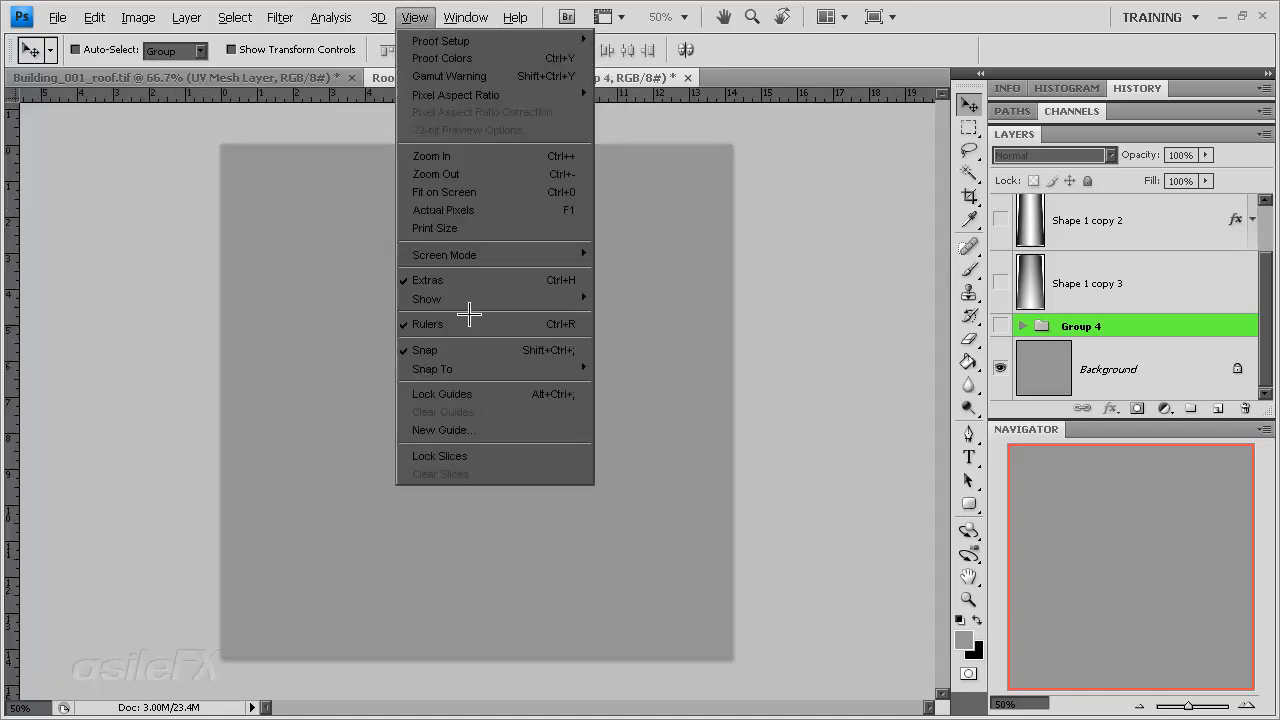
click(873, 8)
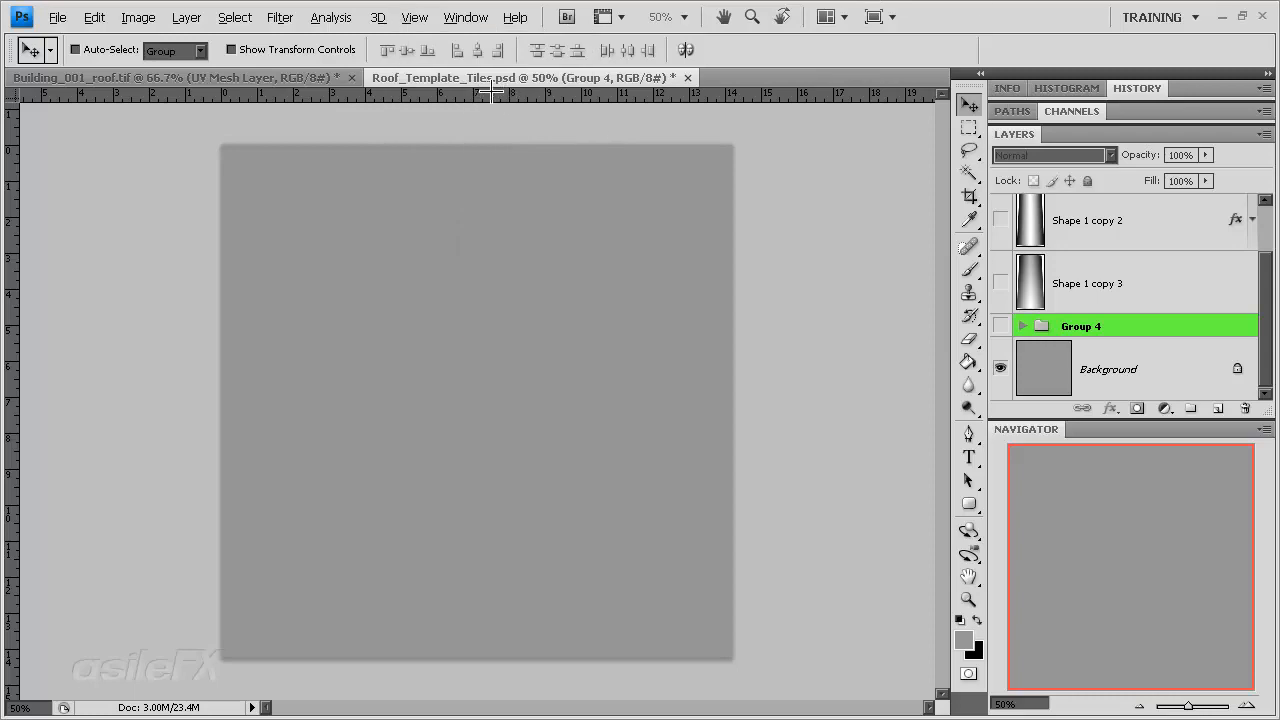
Place a horizontal guide slightly above the canvas's middle, show Group 4 again and nudge it up 20 pixels to centre it on the guide.
drag(500, 94, 576, 414)
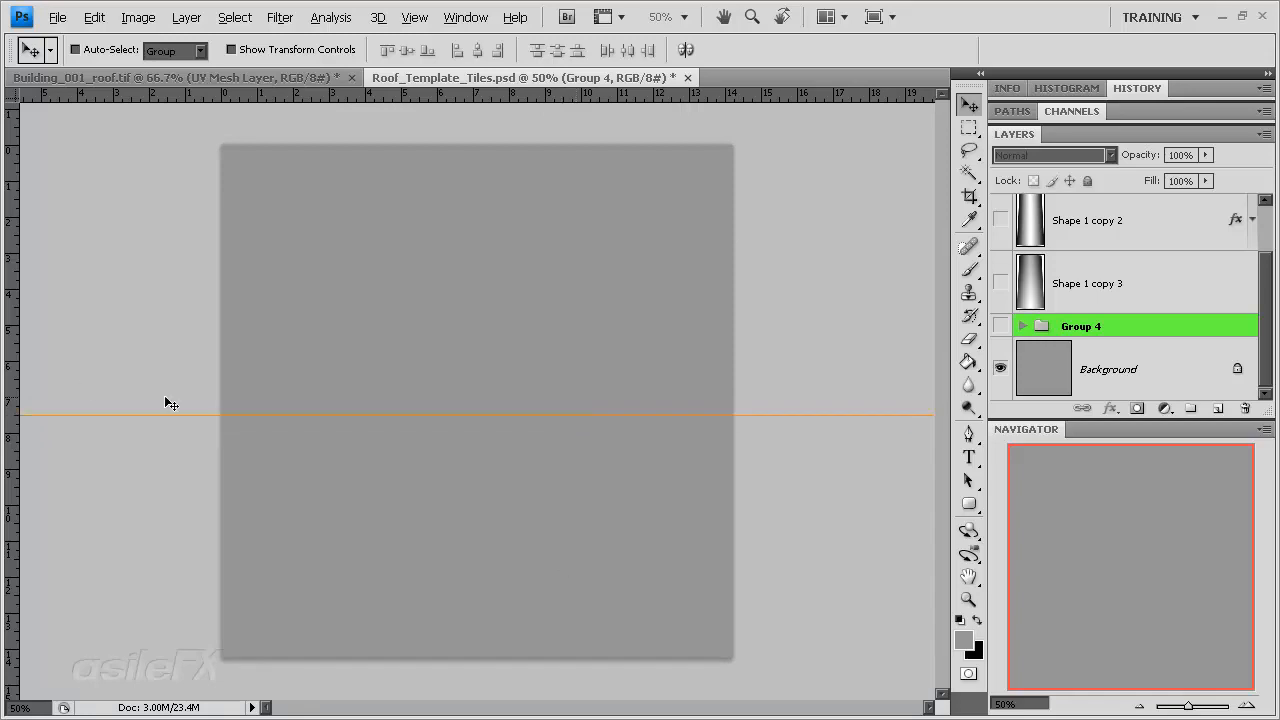
drag(273, 414, 282, 390)
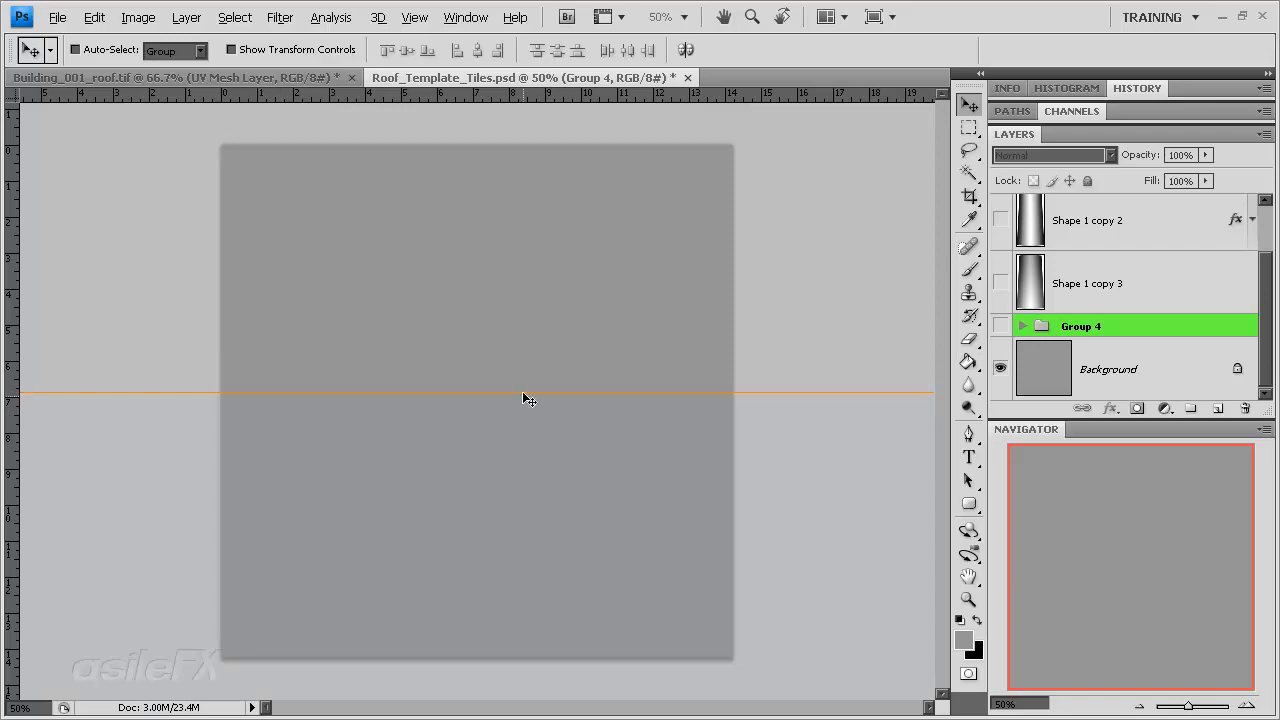
click(1000, 326)
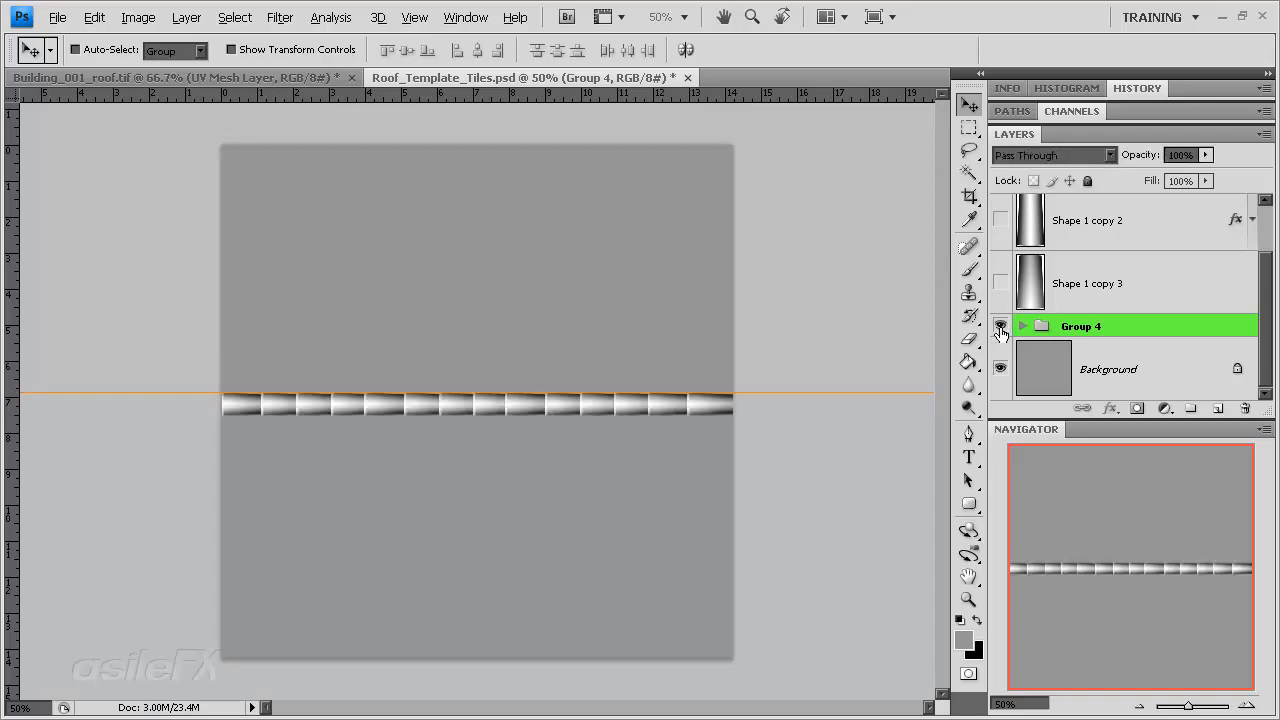
key(shift+Up)
key(shift+Up)
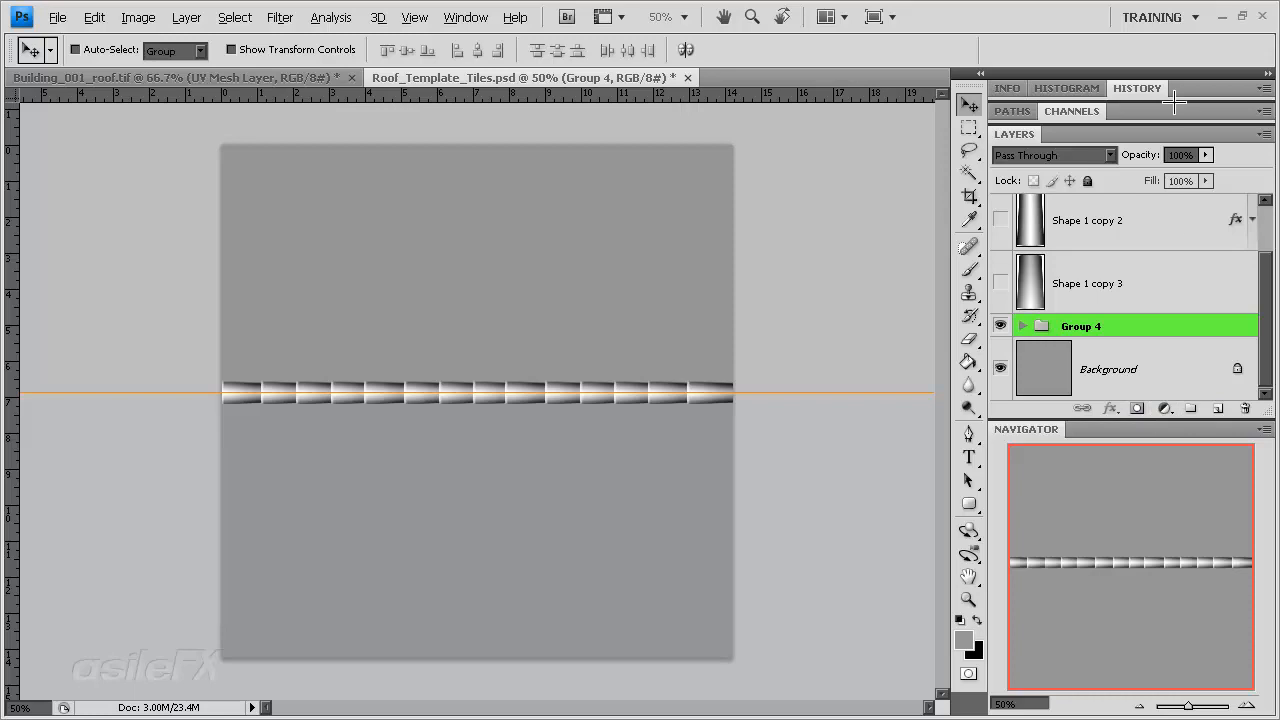
Create a new document from the current history state and flatten its layers into a single background.
drag(1178, 100, 1176, 228)
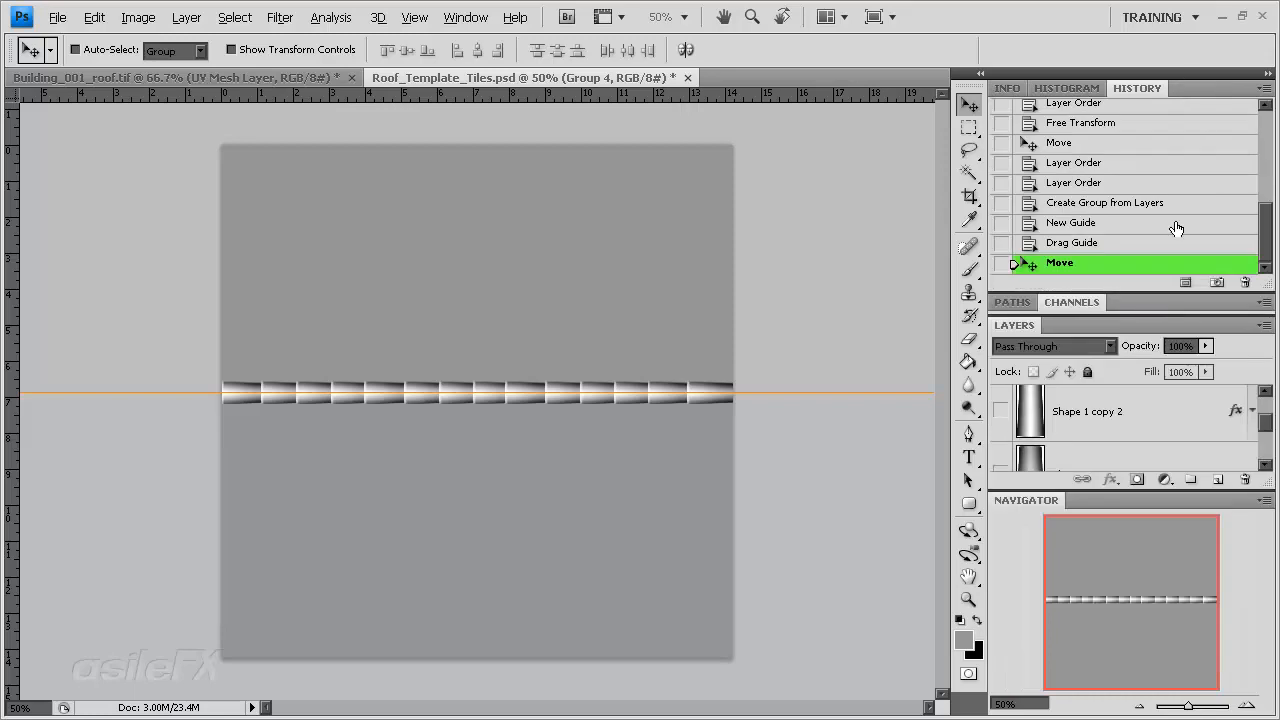
click(1184, 283)
click(138, 17)
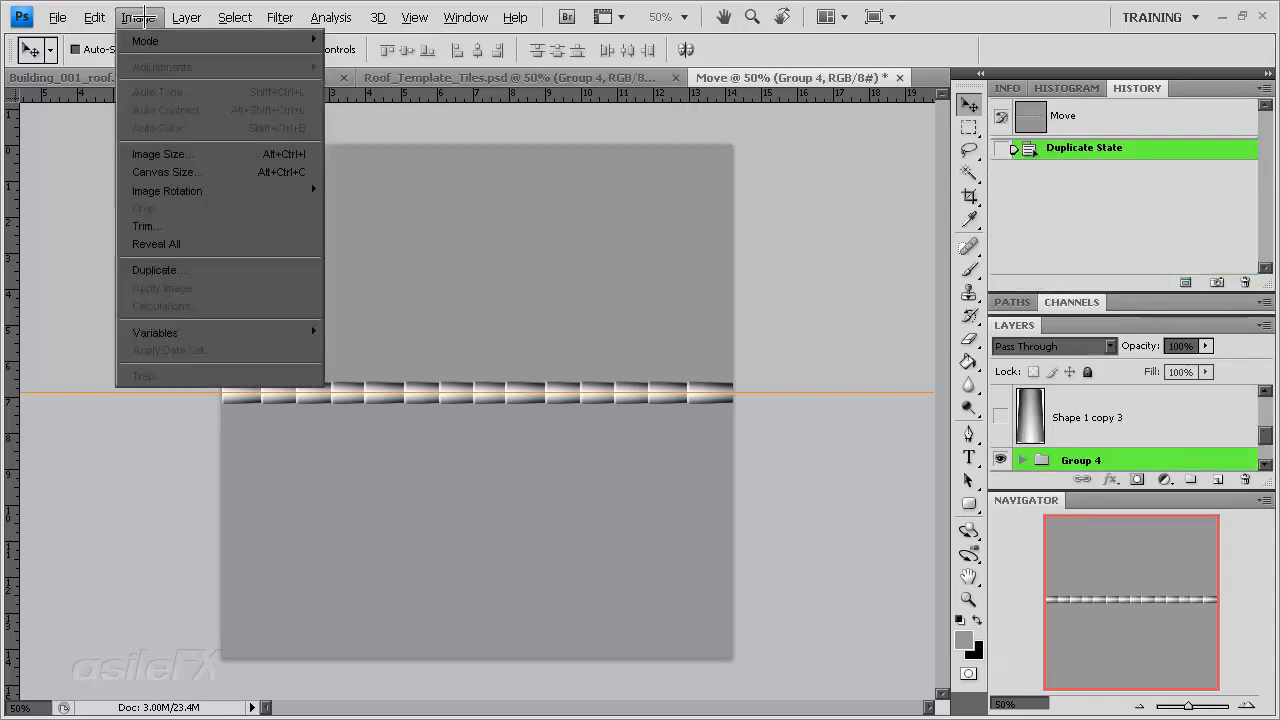
click(245, 632)
click(582, 284)
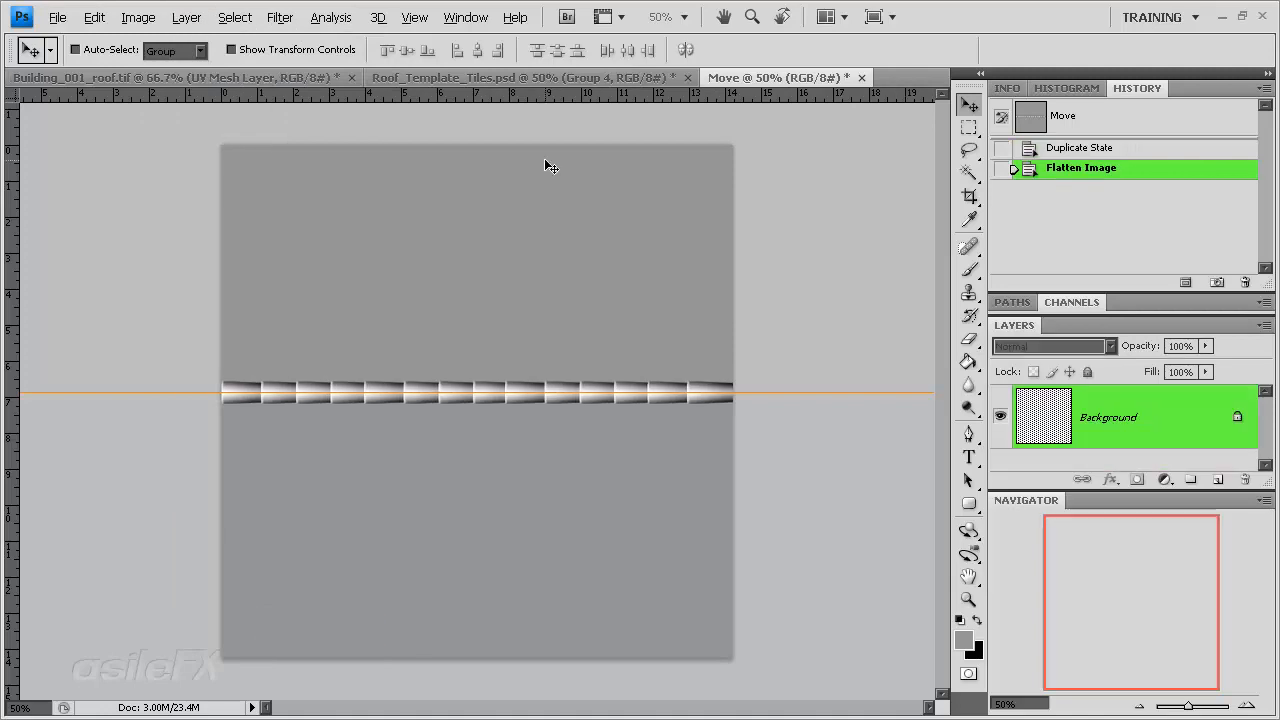
Apply the NVIDIA normal map filter to the flattened tiles with scale 20, 4 sample filtering, Max (R,G,B) conversion and an unchanged alpha field.
click(413, 17)
mouse_move(280, 17)
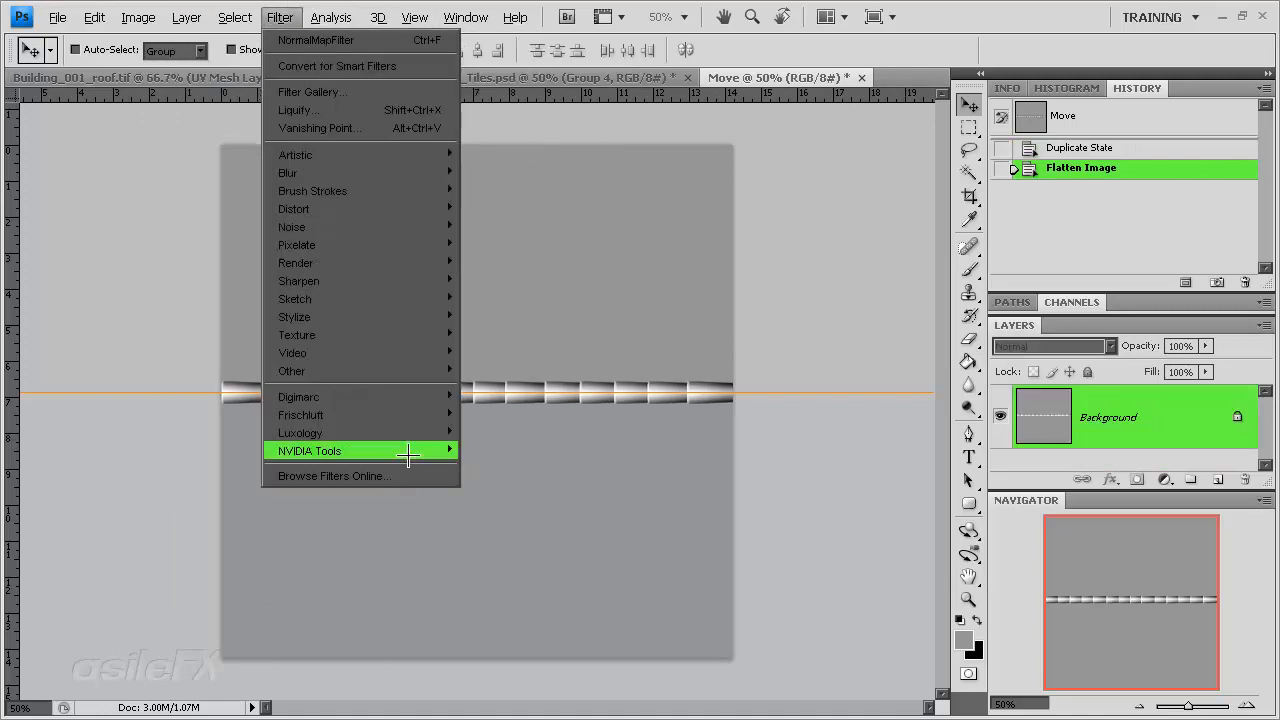
mouse_move(432, 455)
click(500, 450)
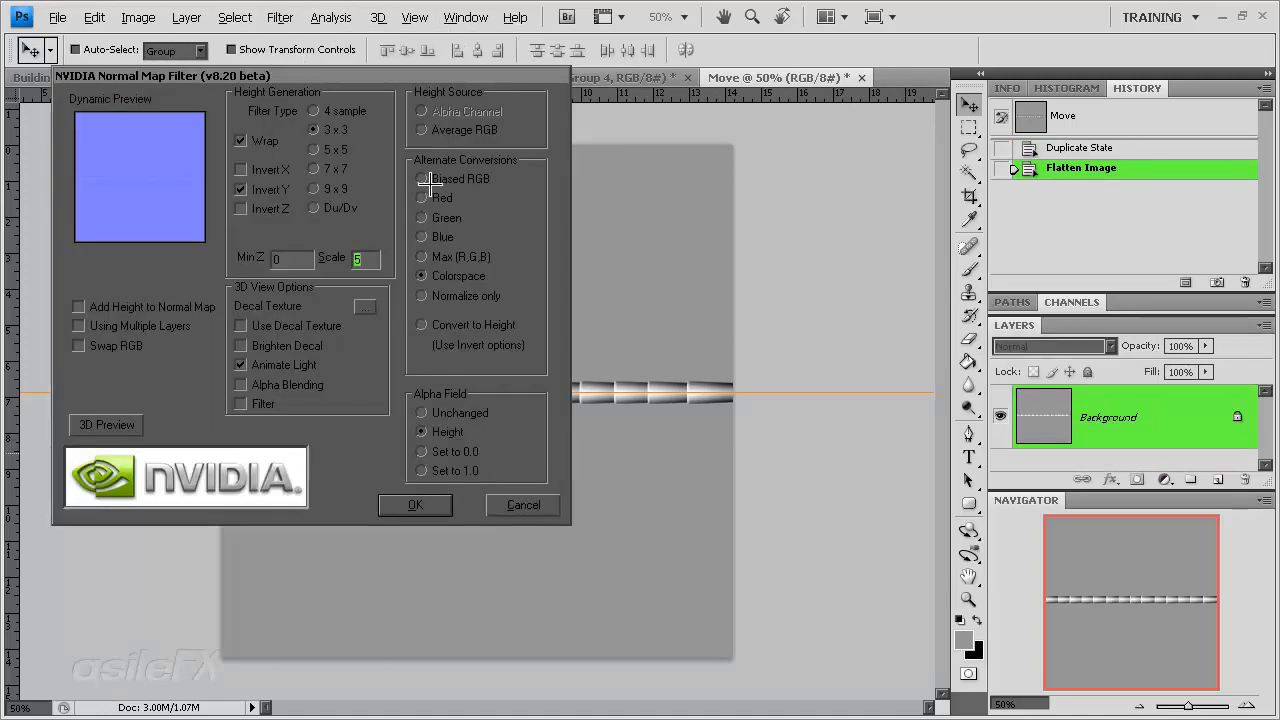
click(420, 414)
double_click(362, 259)
text(20)
click(340, 111)
click(470, 257)
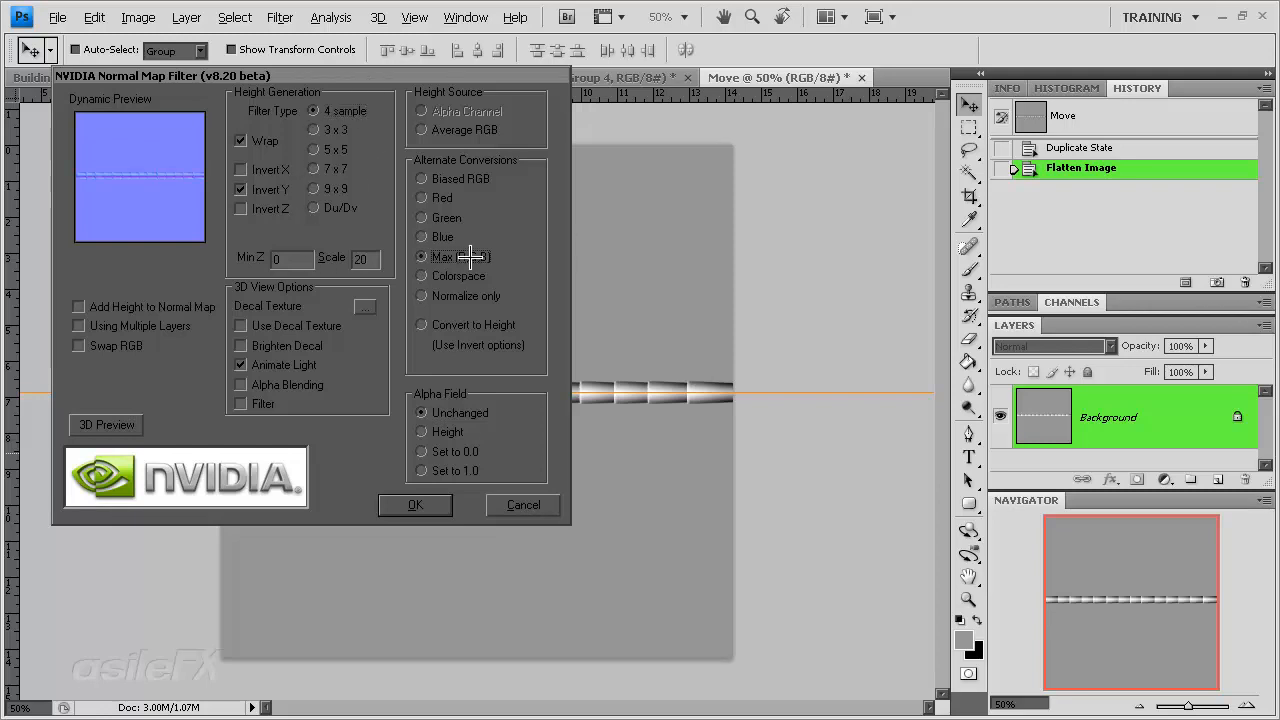
click(415, 504)
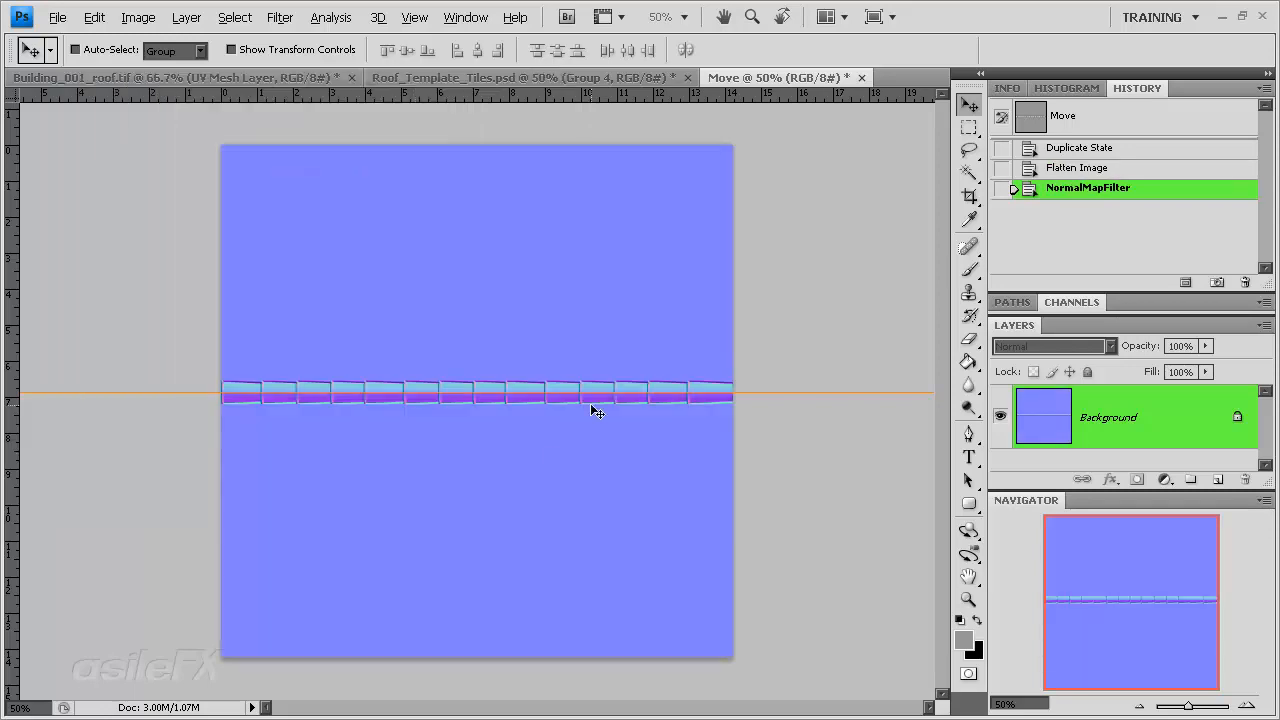
Save the normal map into the tex folder as Building_1_roof_Material.tif.
key(ctrl+shift+s)
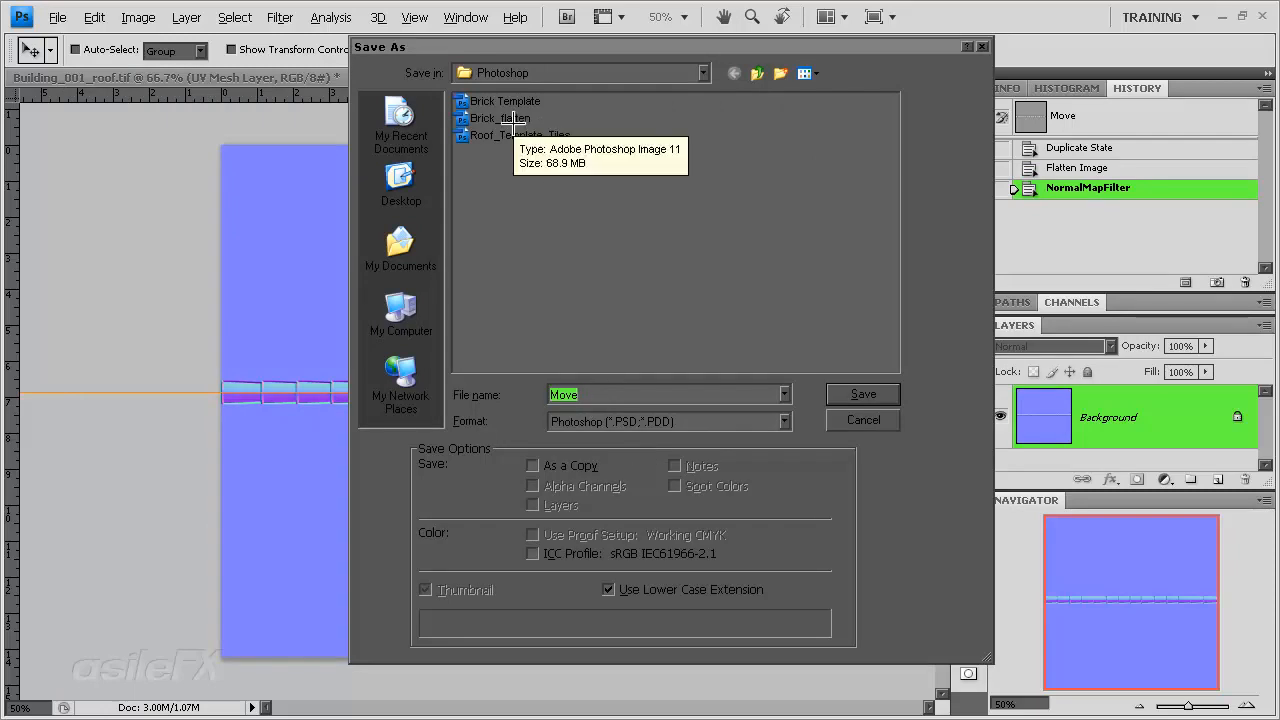
click(587, 66)
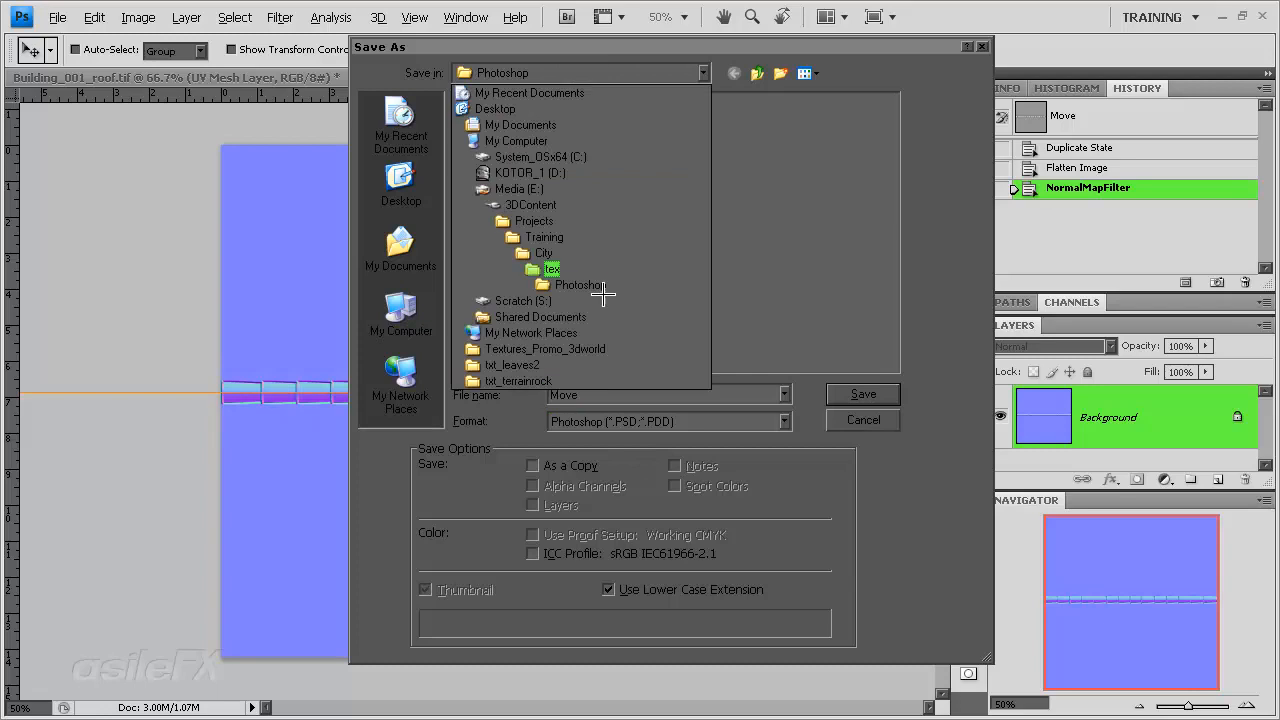
click(610, 270)
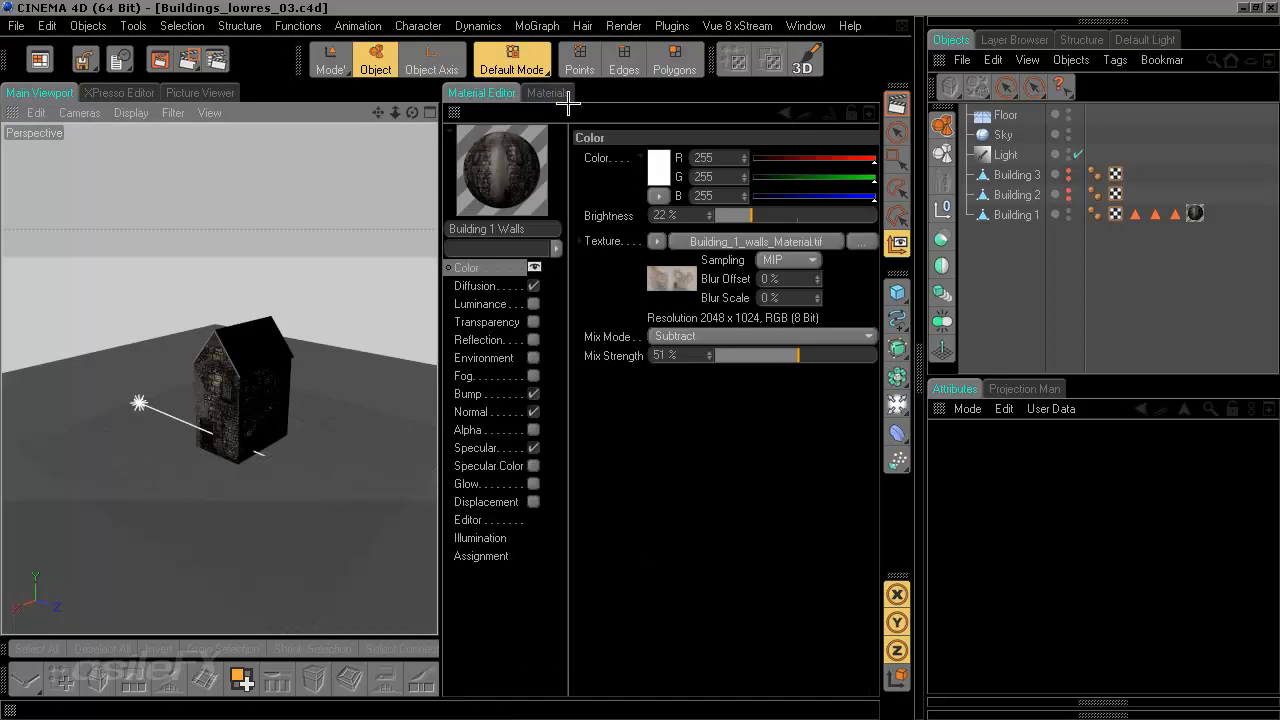
Switch to CINEMA 4D and create a new material named Building 1 Roof.
click(562, 94)
double_click(594, 308)
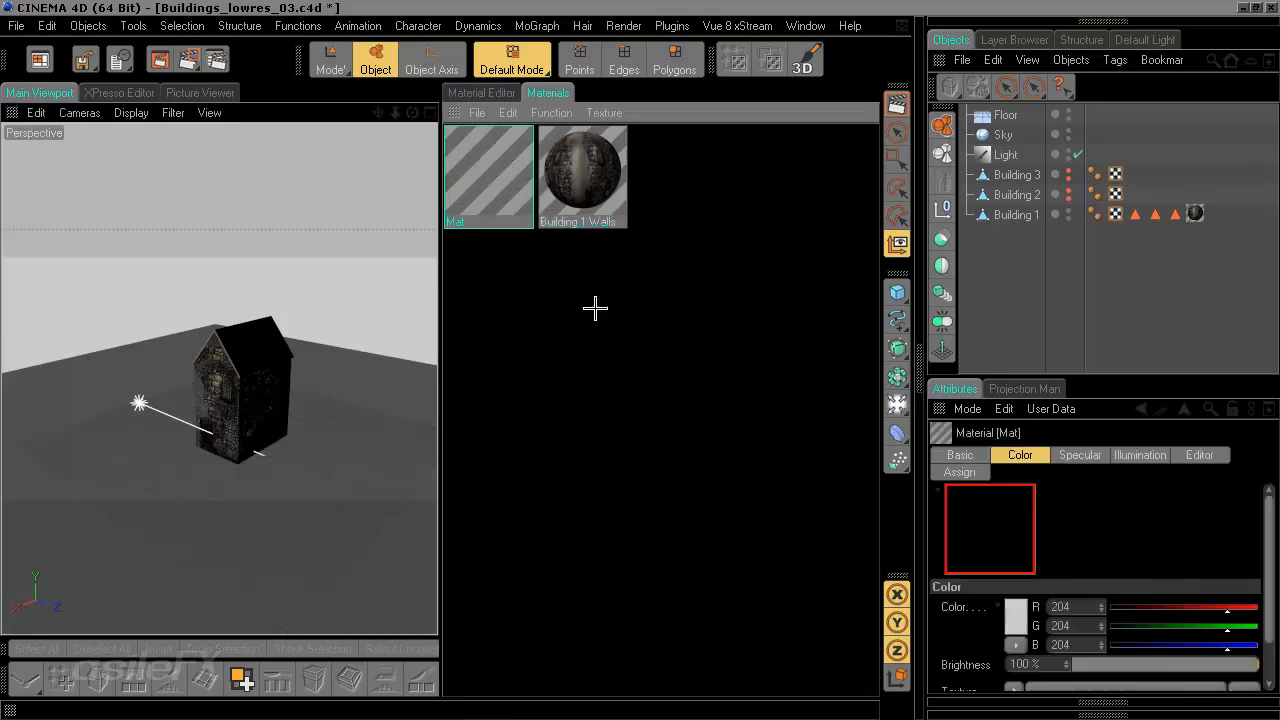
double_click(462, 221)
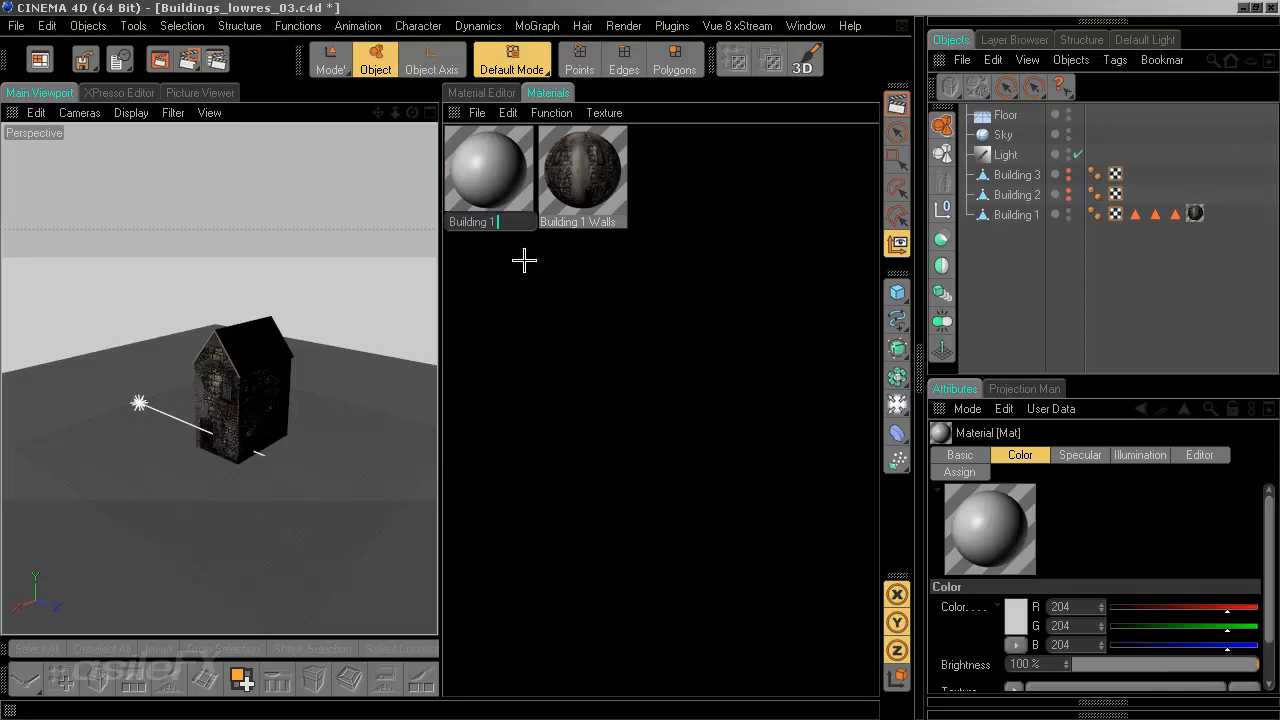
text(Building 1 Roof)
key(Return)
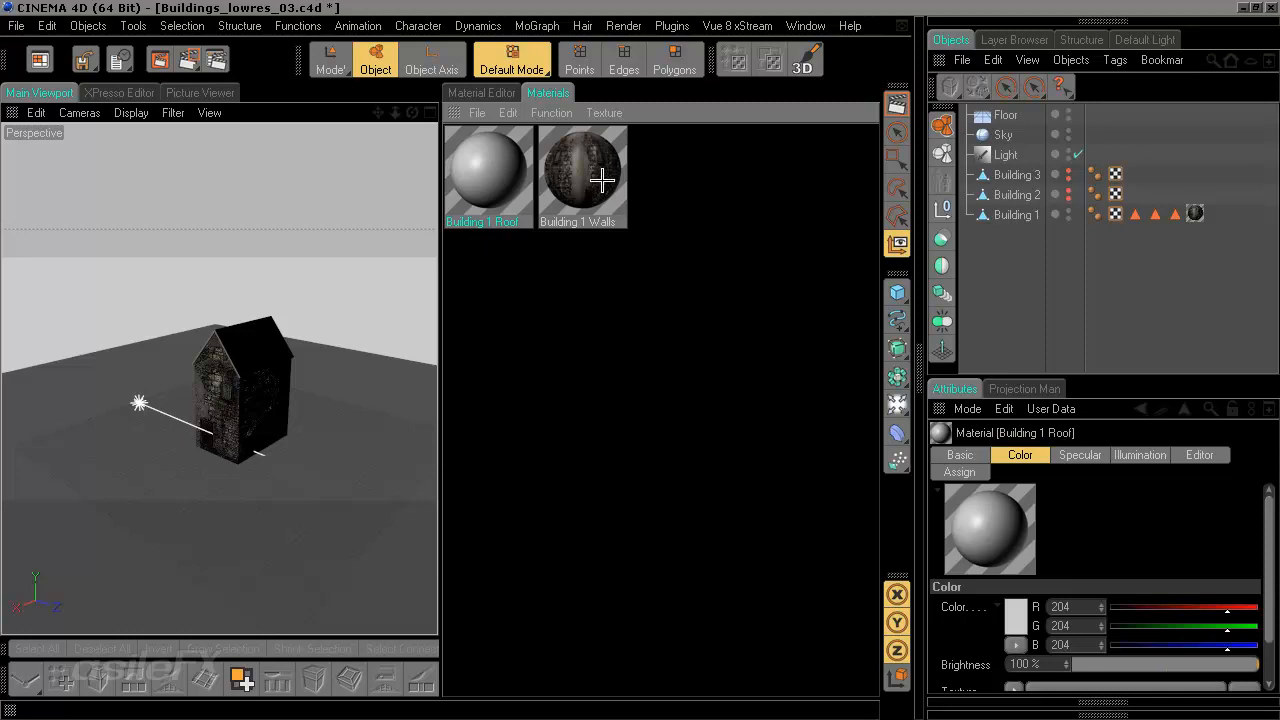
Assign the Building 1 Roof material to Building 1 and restrict it to the Roof polygon selection.
drag(485, 167, 1022, 218)
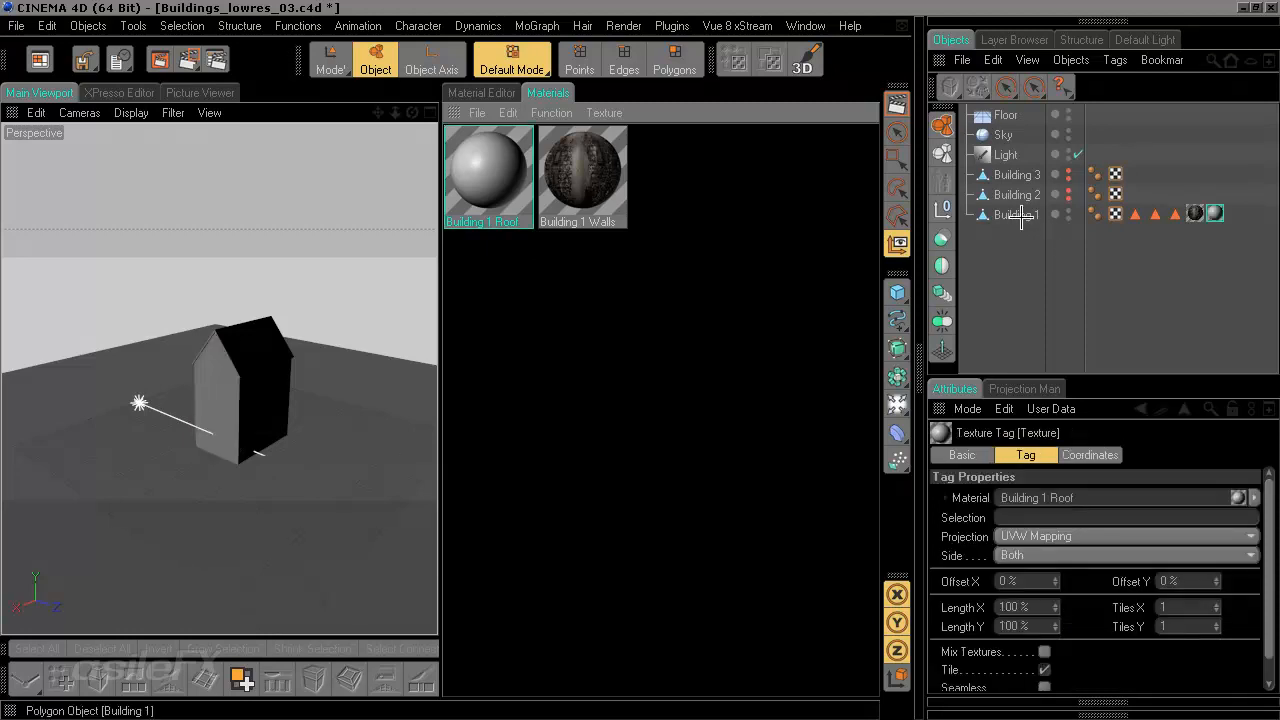
click(1155, 214)
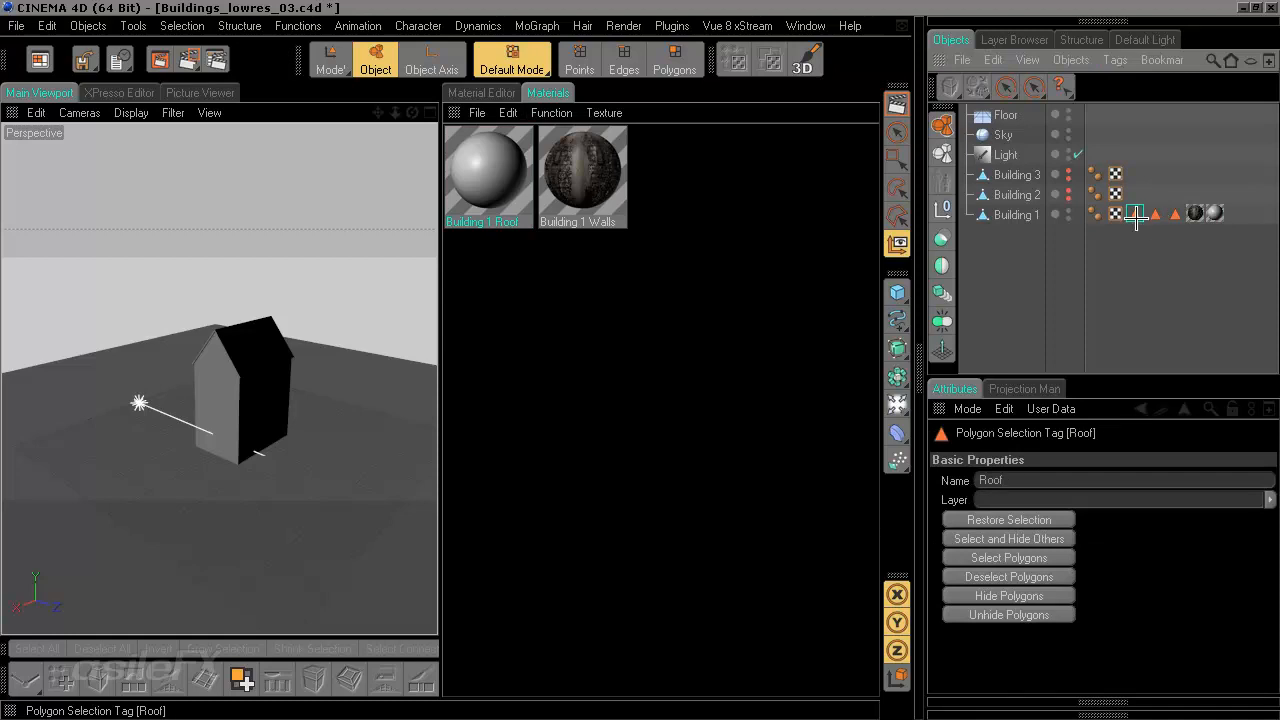
click(1214, 213)
drag(1135, 214, 1020, 524)
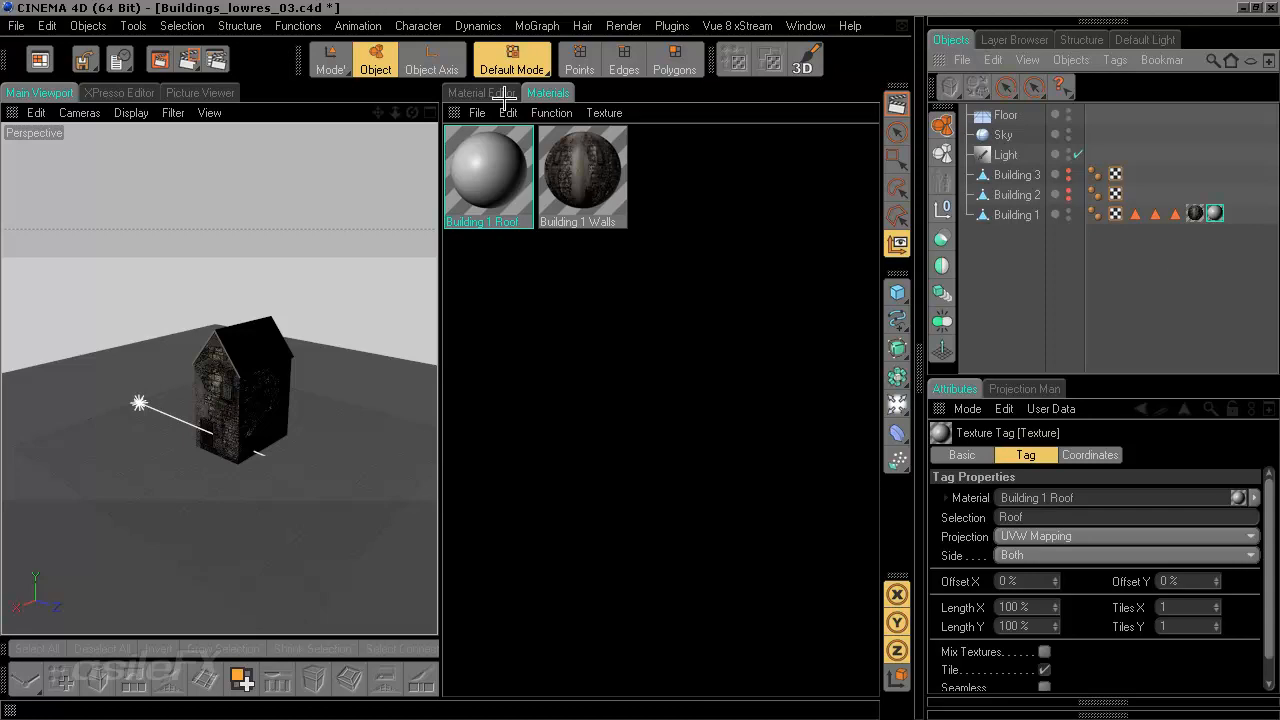
Enable the roof material's Normal channel and load Building_1_roof_Material as its texture.
double_click(492, 164)
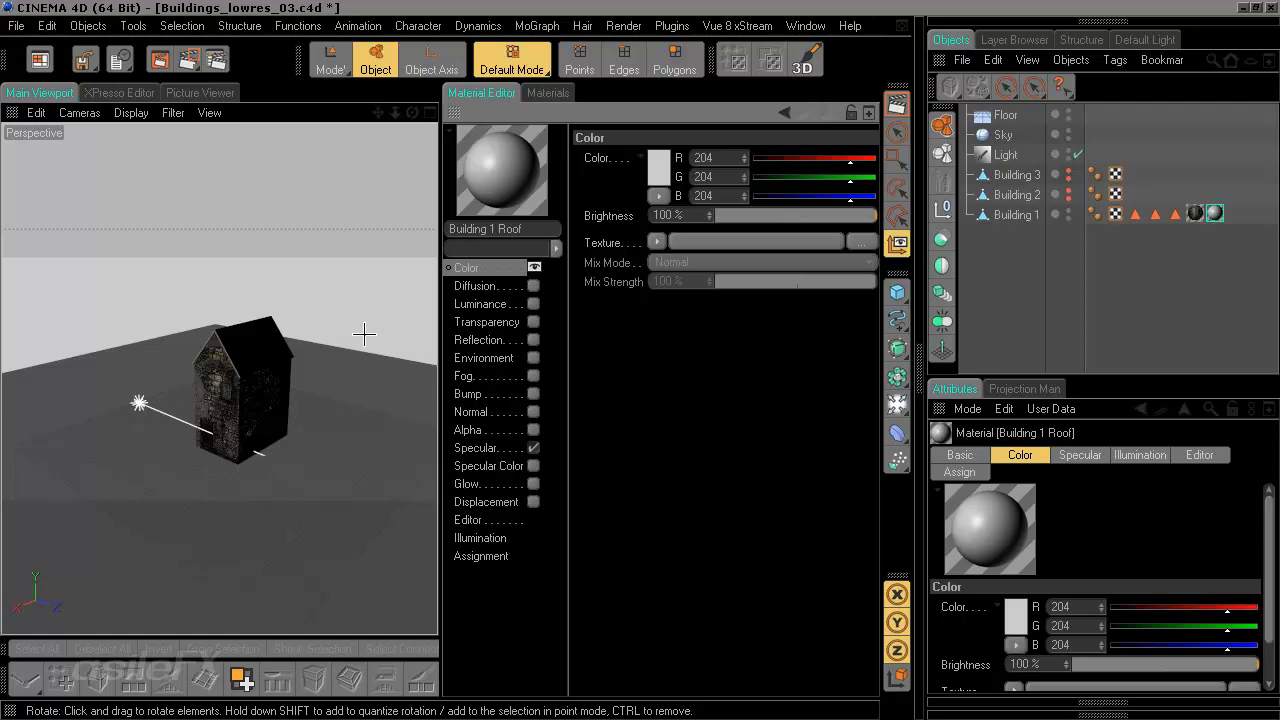
click(505, 412)
click(533, 411)
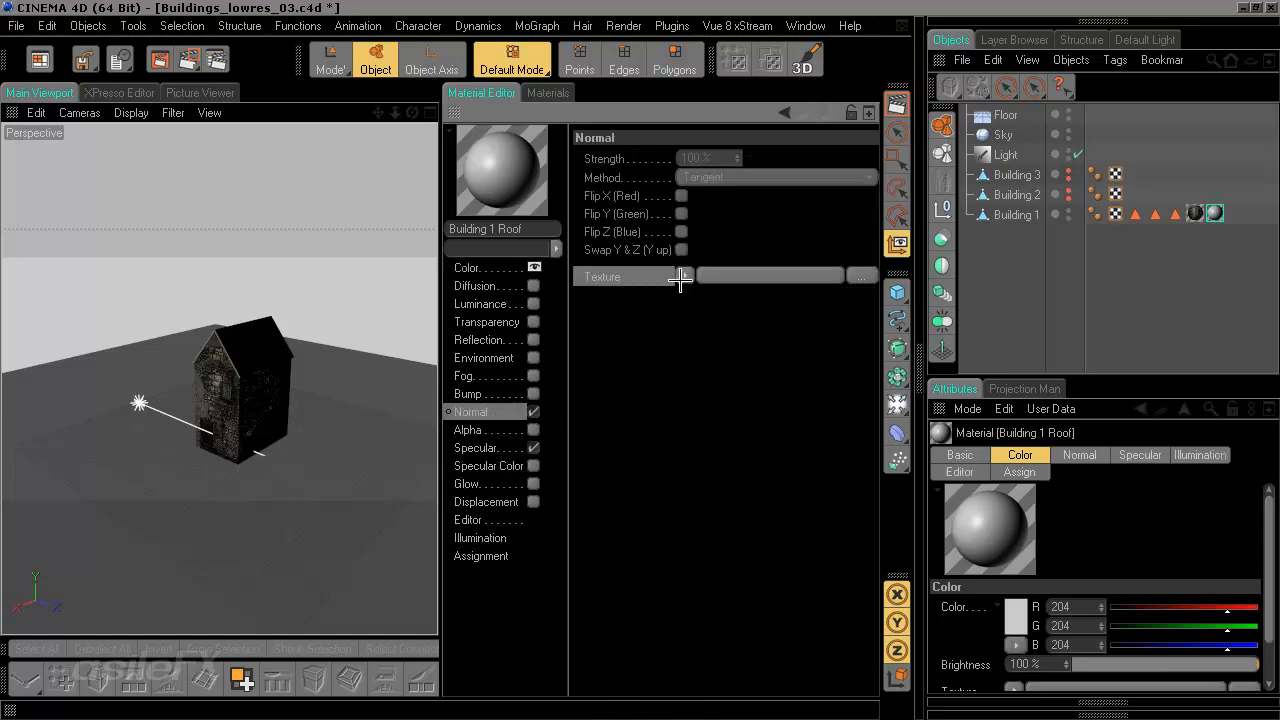
click(685, 277)
click(700, 298)
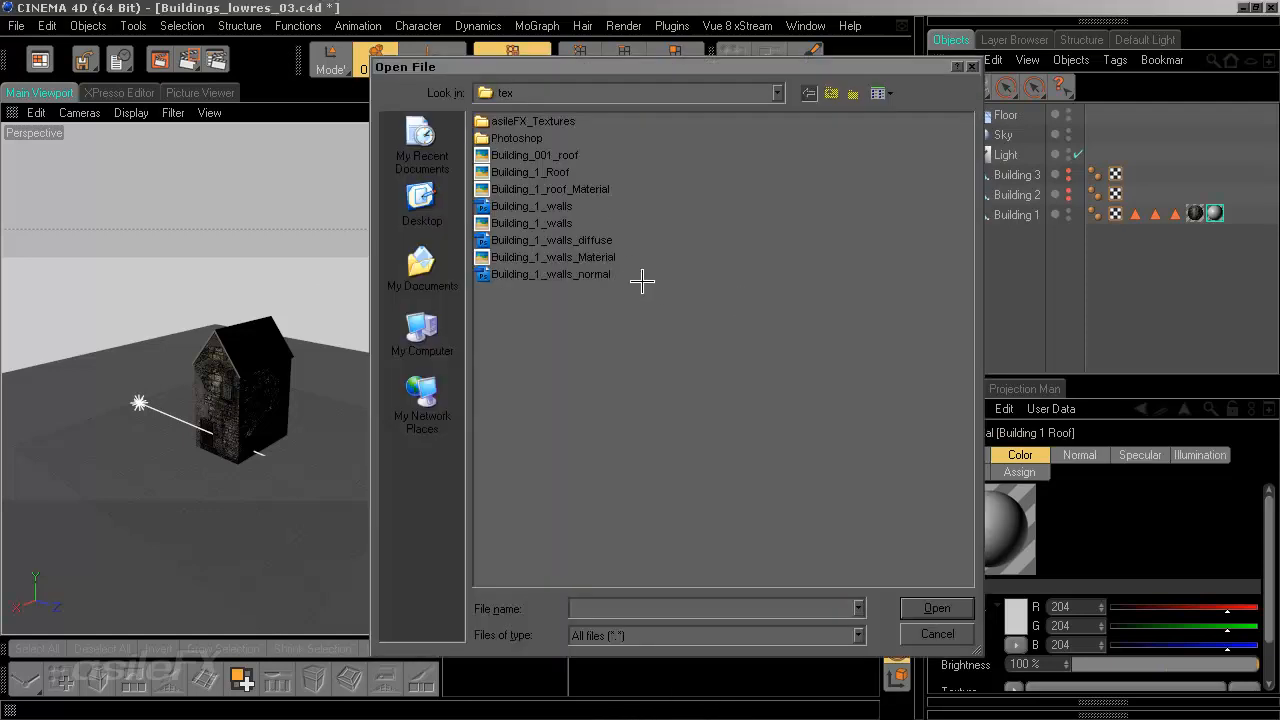
click(600, 188)
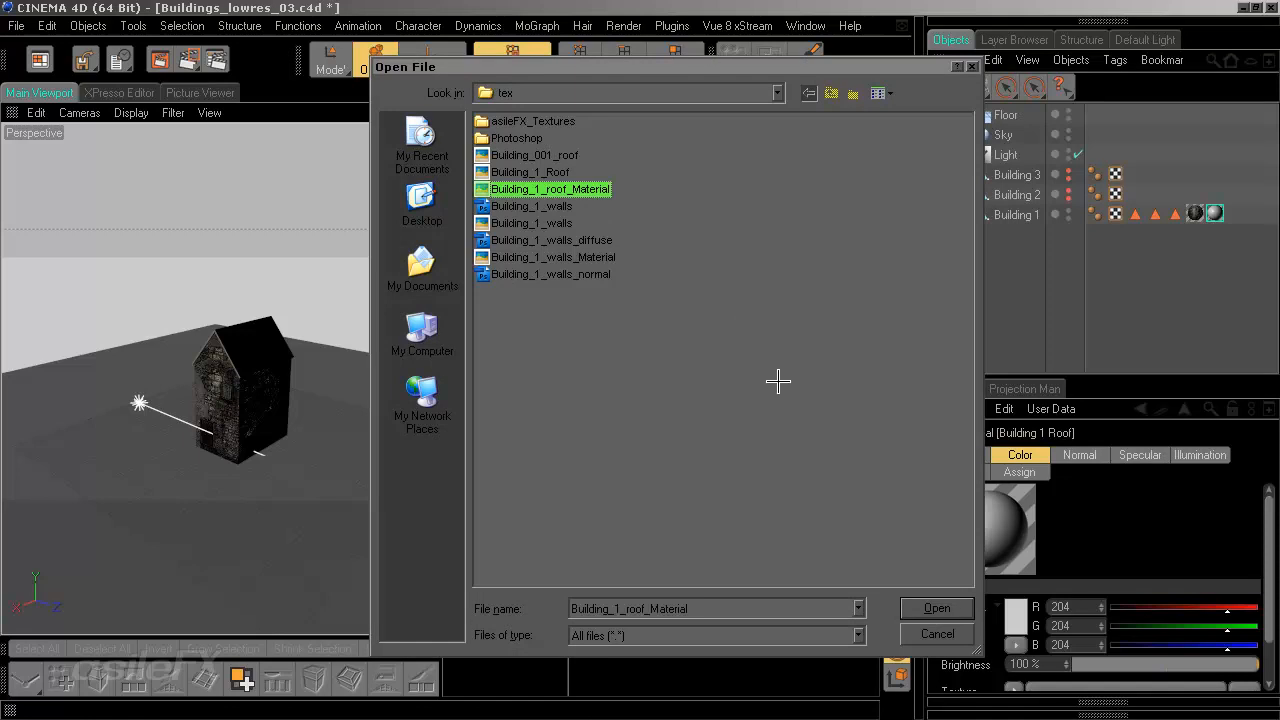
click(938, 608)
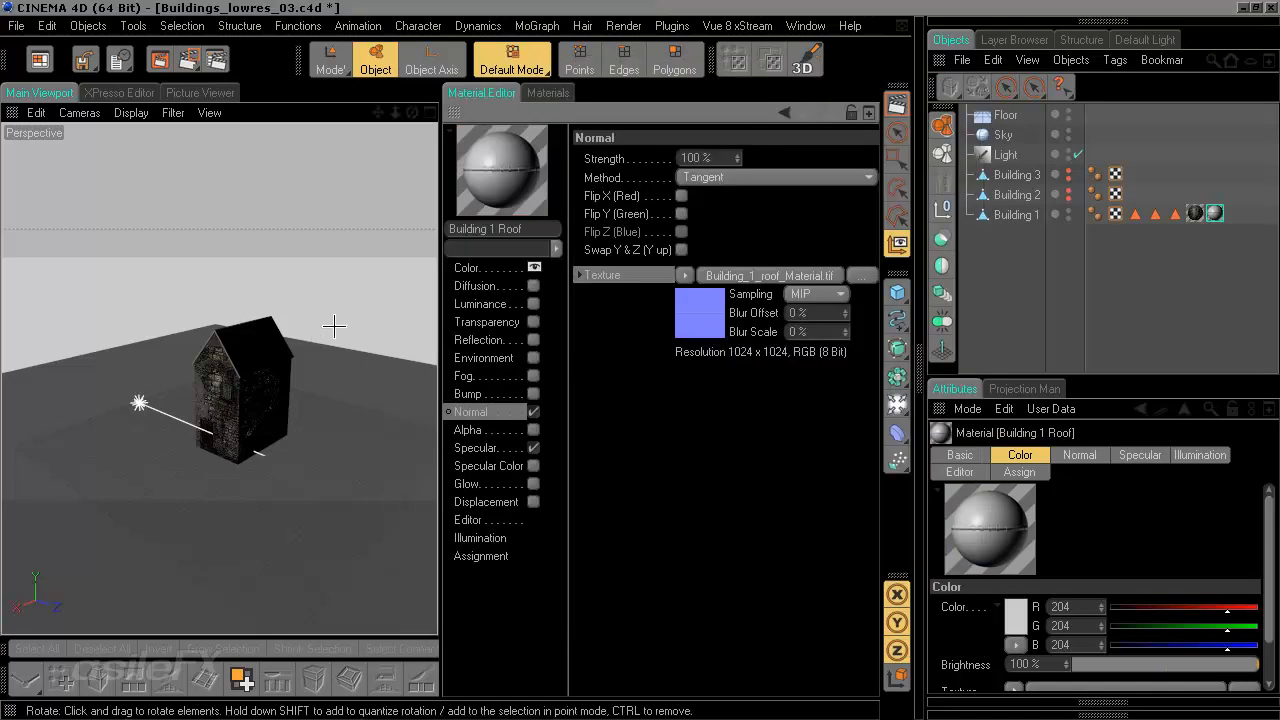
Examine how the tile row sits along the roof ridge in the enlarged perspective view.
middle_click(379, 340)
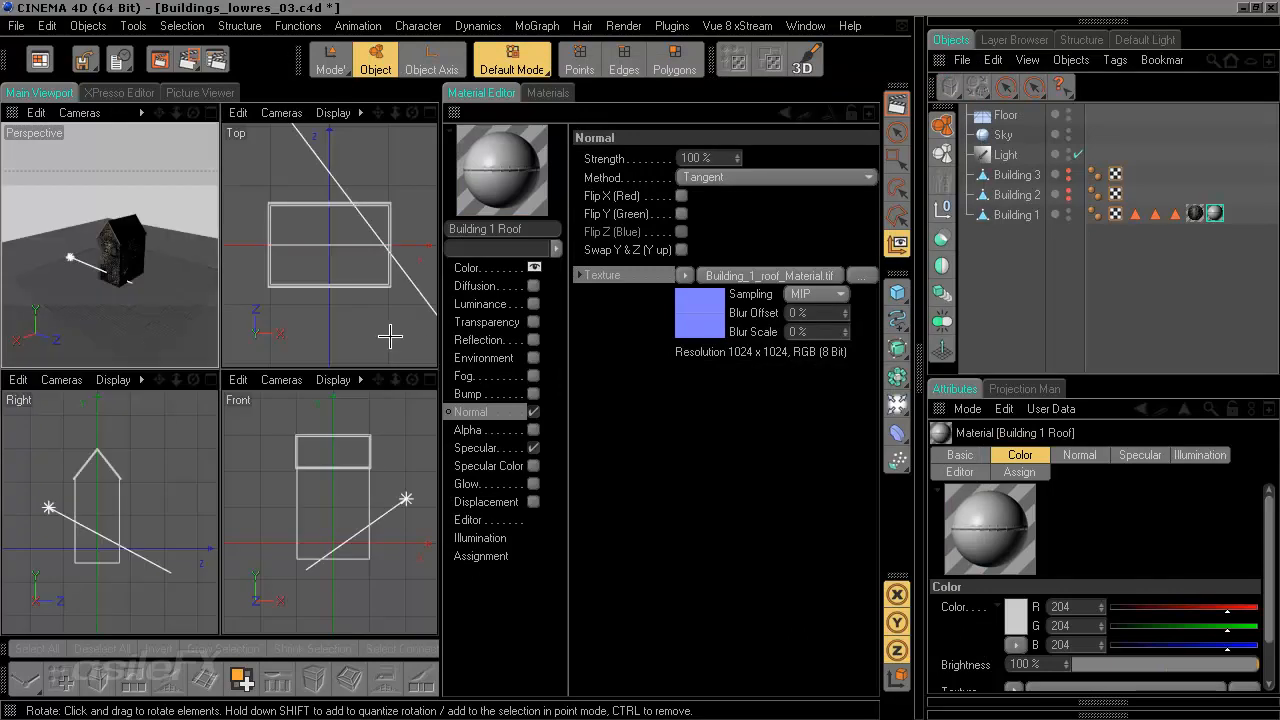
middle_click(167, 227)
middle_click(481, 96)
scroll(626, 357, up, 4)
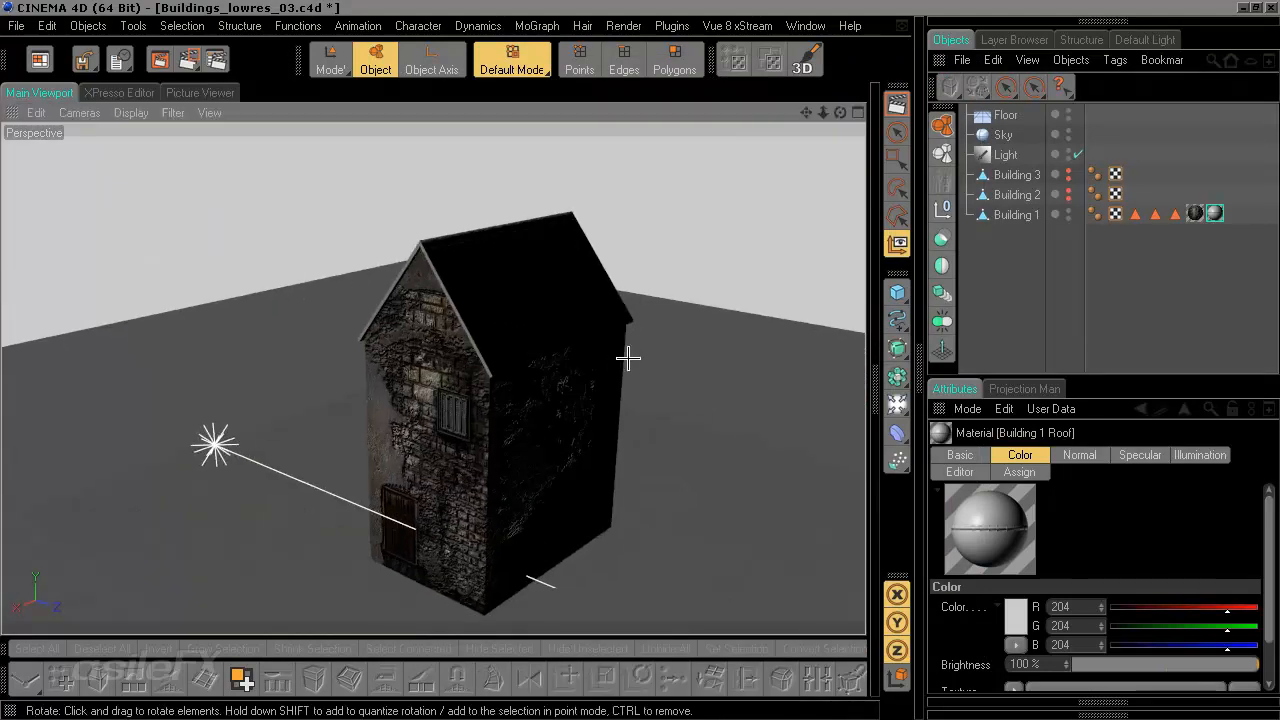
drag(626, 357, 780, 480)
drag(421, 335, 485, 335)
scroll(462, 309, up, 5)
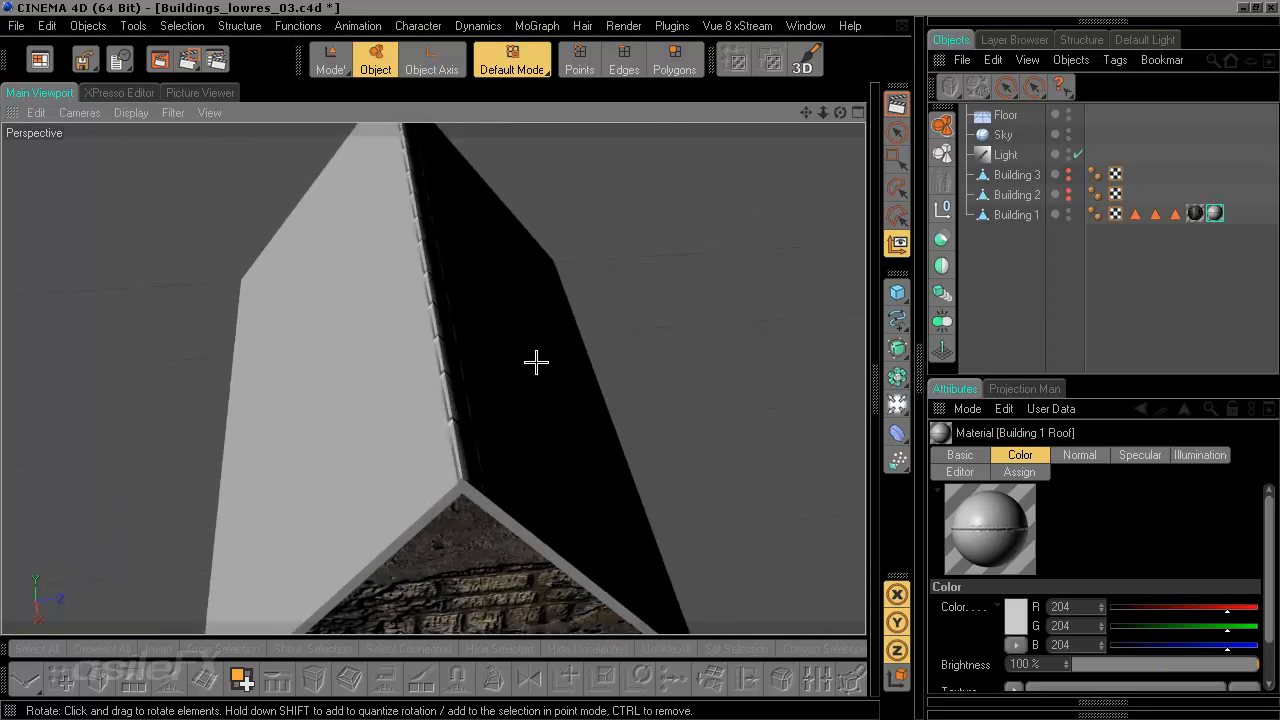
Switch to Photoshop, move the tile row down to centre it on the guide, and update the normal texture of CINEMA 4D's roof material.
key(alt+Tab)
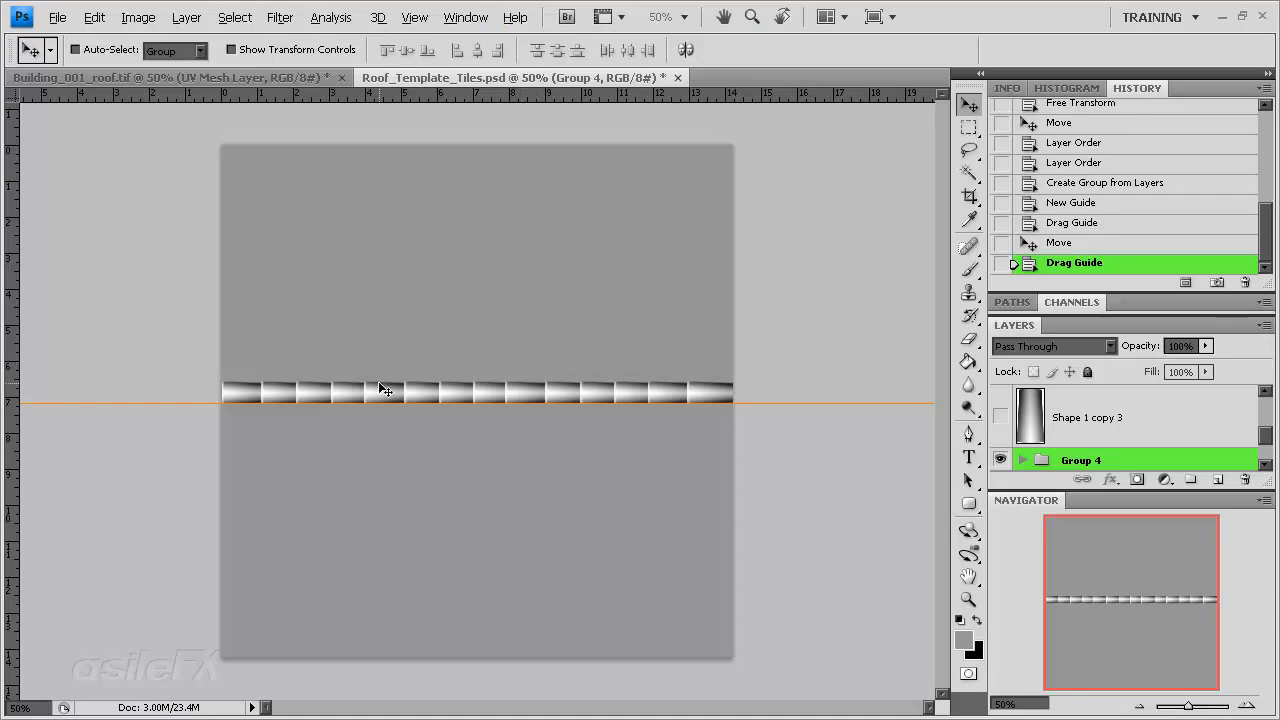
drag(400, 357, 399, 369)
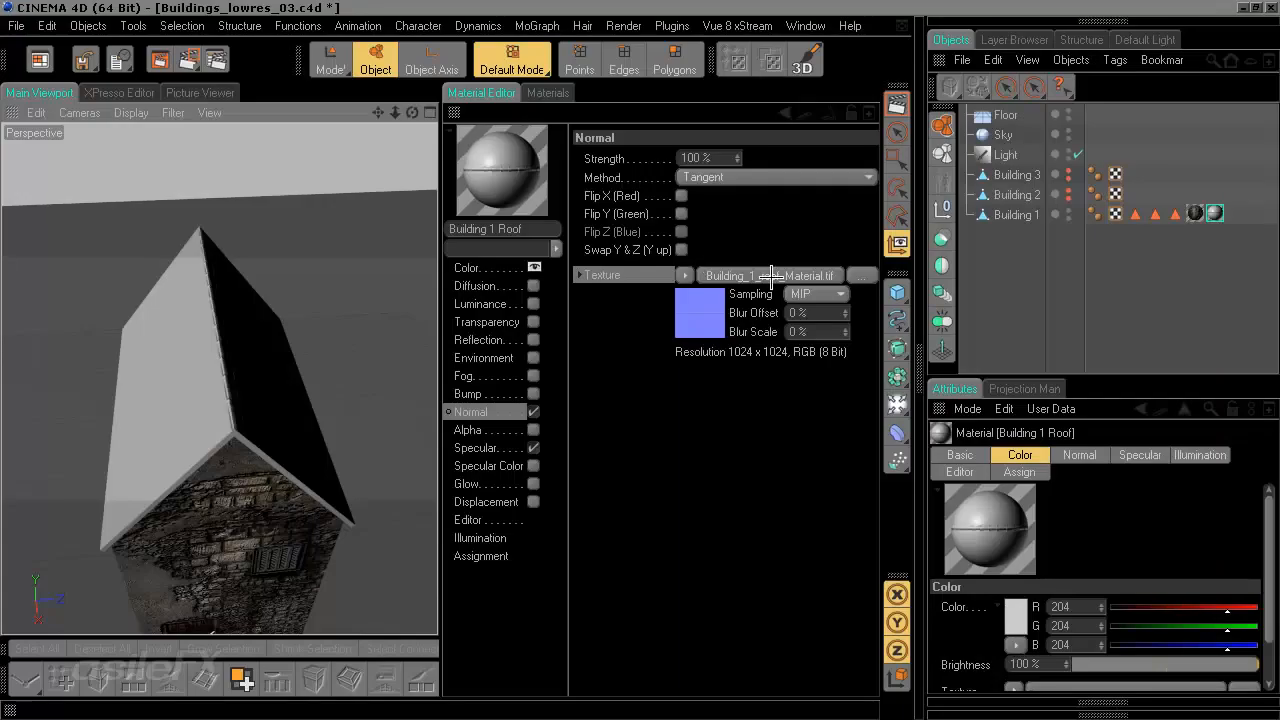
click(753, 270)
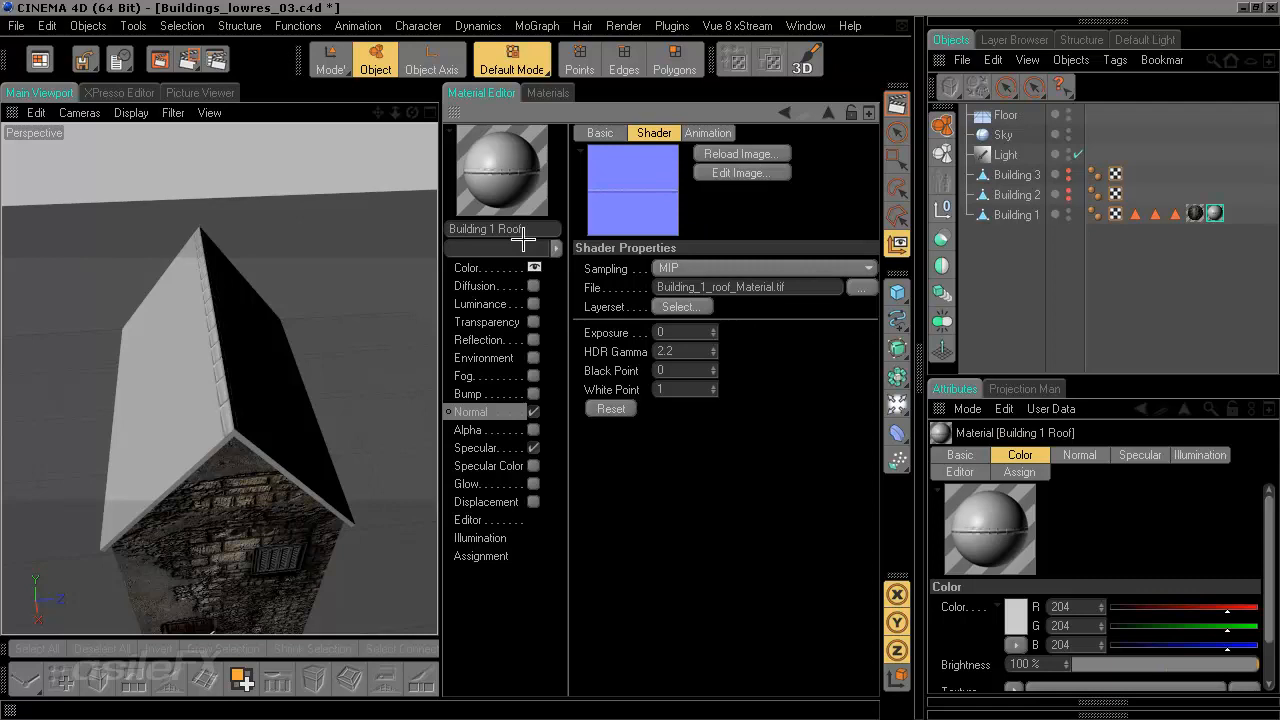
Select the light in the enlarged perspective view and rotate it to illuminate the roof ridge tiles.
ctrl+click(455, 118)
drag(450, 300, 455, 453)
scroll(441, 367, down, 5)
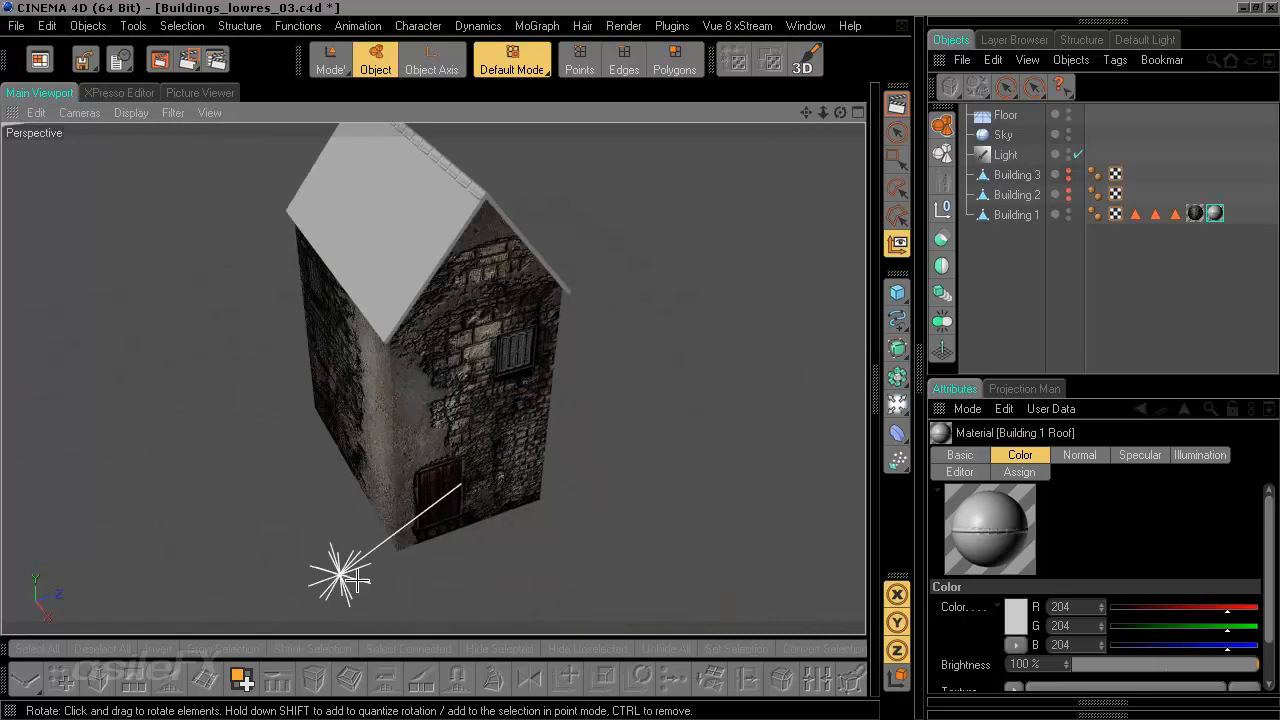
click(357, 580)
drag(350, 577, 321, 504)
drag(474, 505, 621, 459)
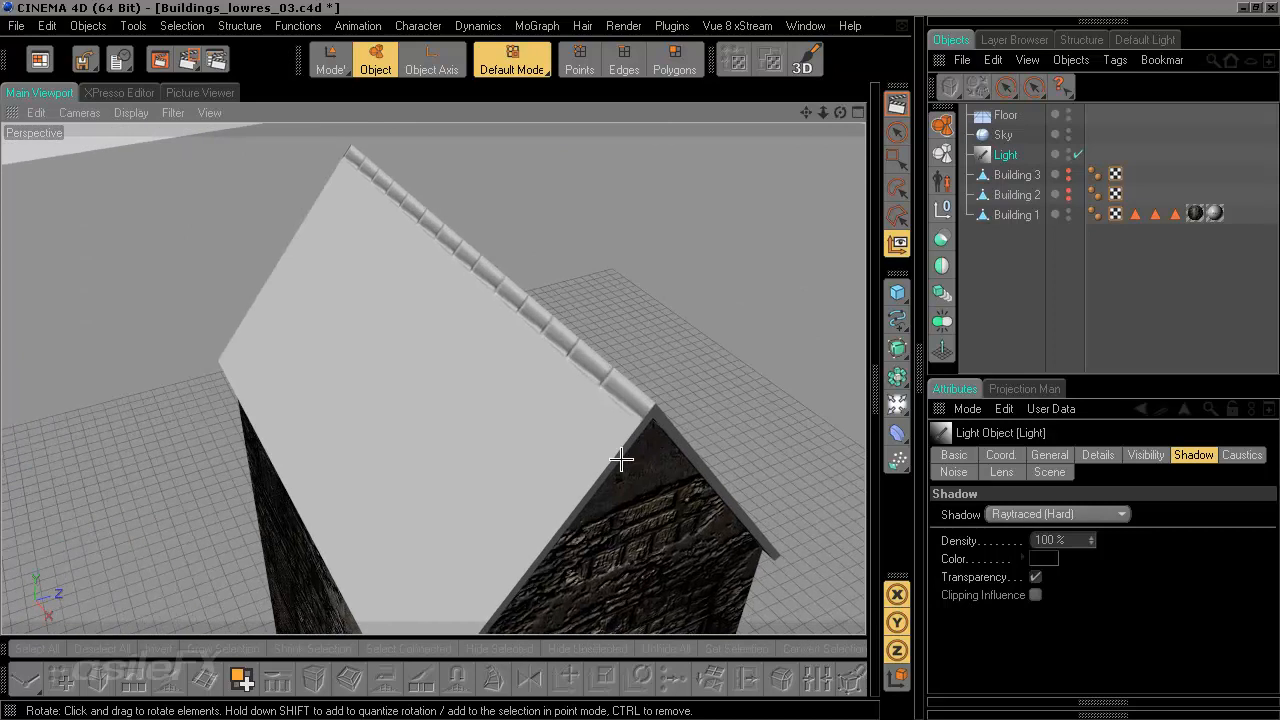
drag(554, 362, 480, 377)
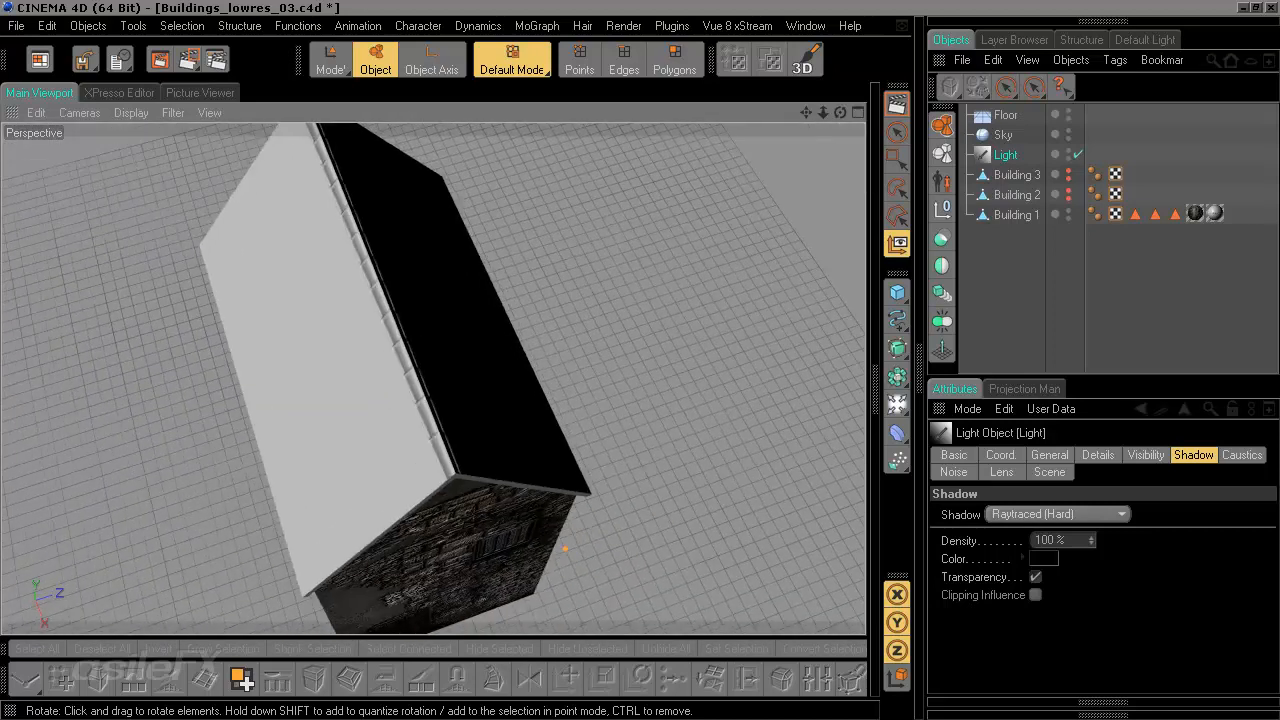
Try a phong angle of 107° on Building 1's Phong tag, and set it back to 45°.
click(1095, 213)
click(1045, 515)
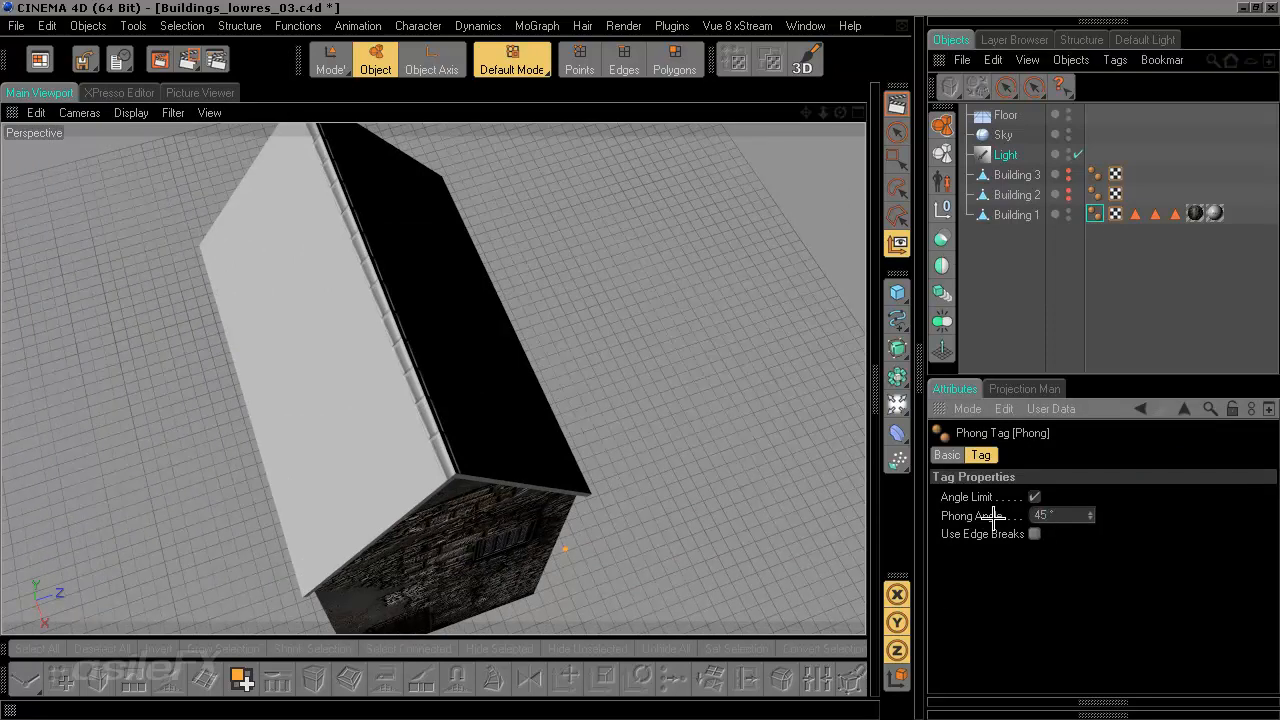
drag(545, 443, 557, 471)
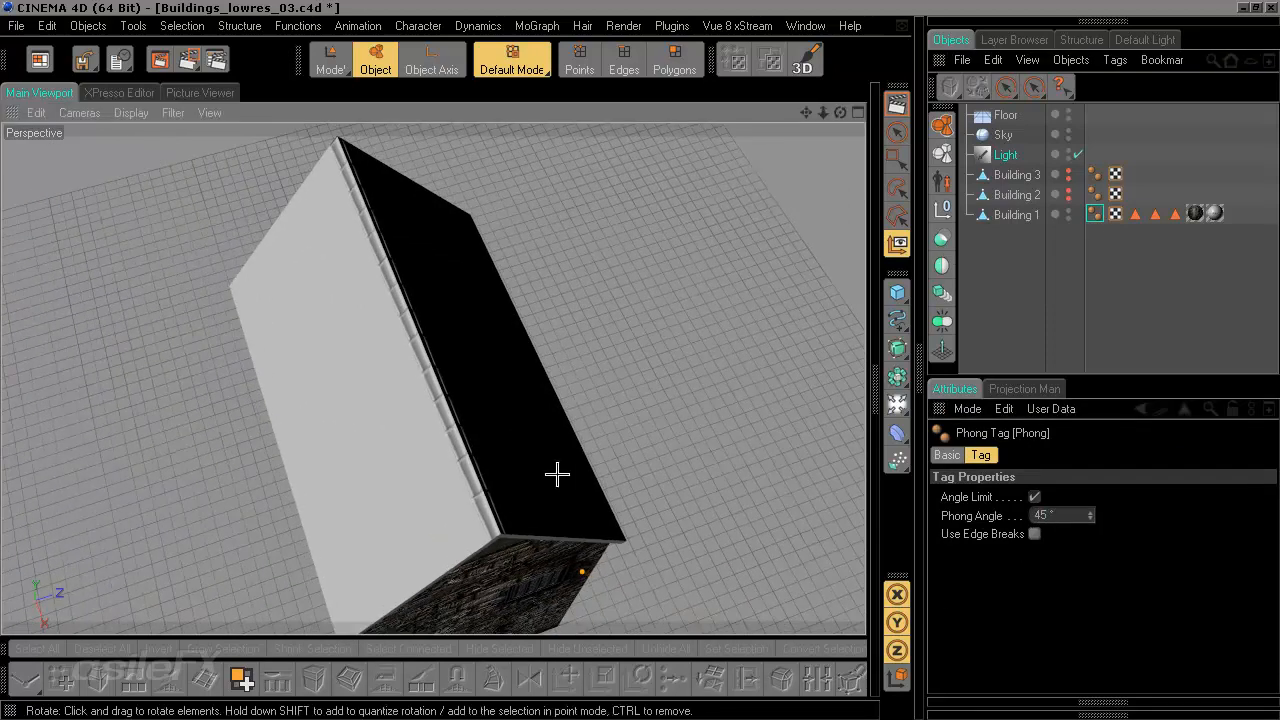
drag(1096, 514, 1122, 514)
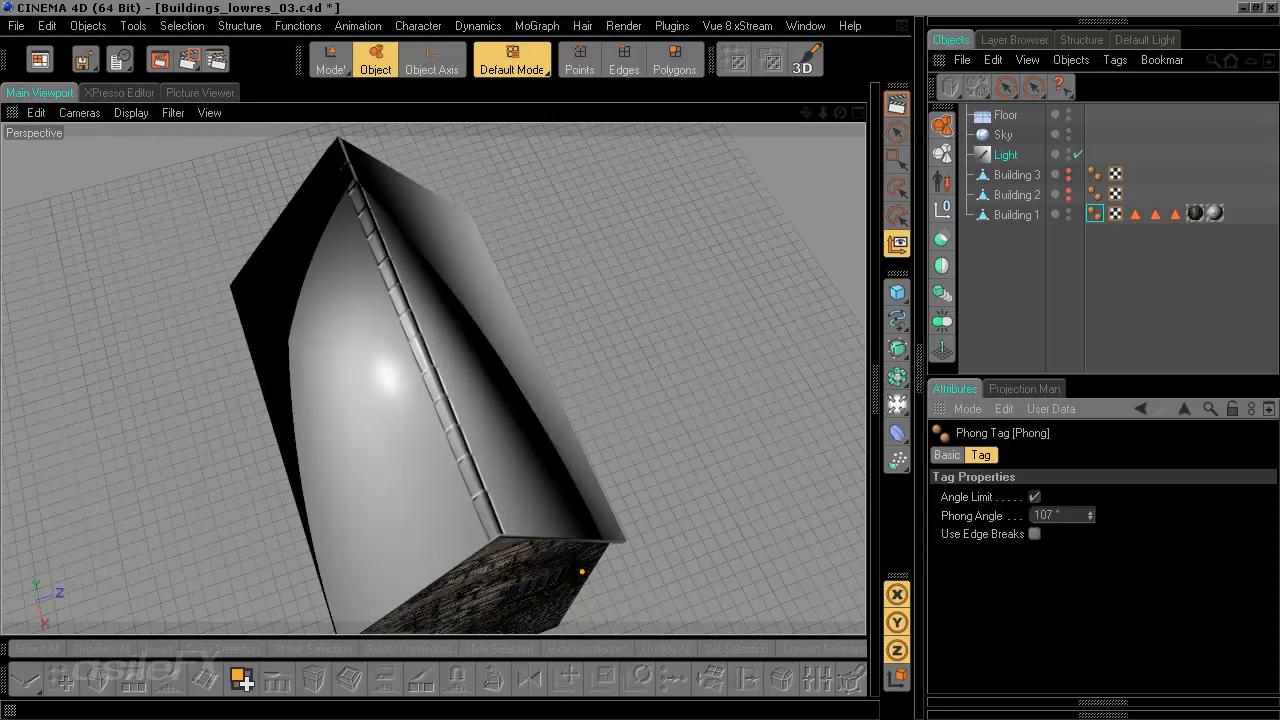
drag(430, 400, 814, 563)
double_click(1056, 513)
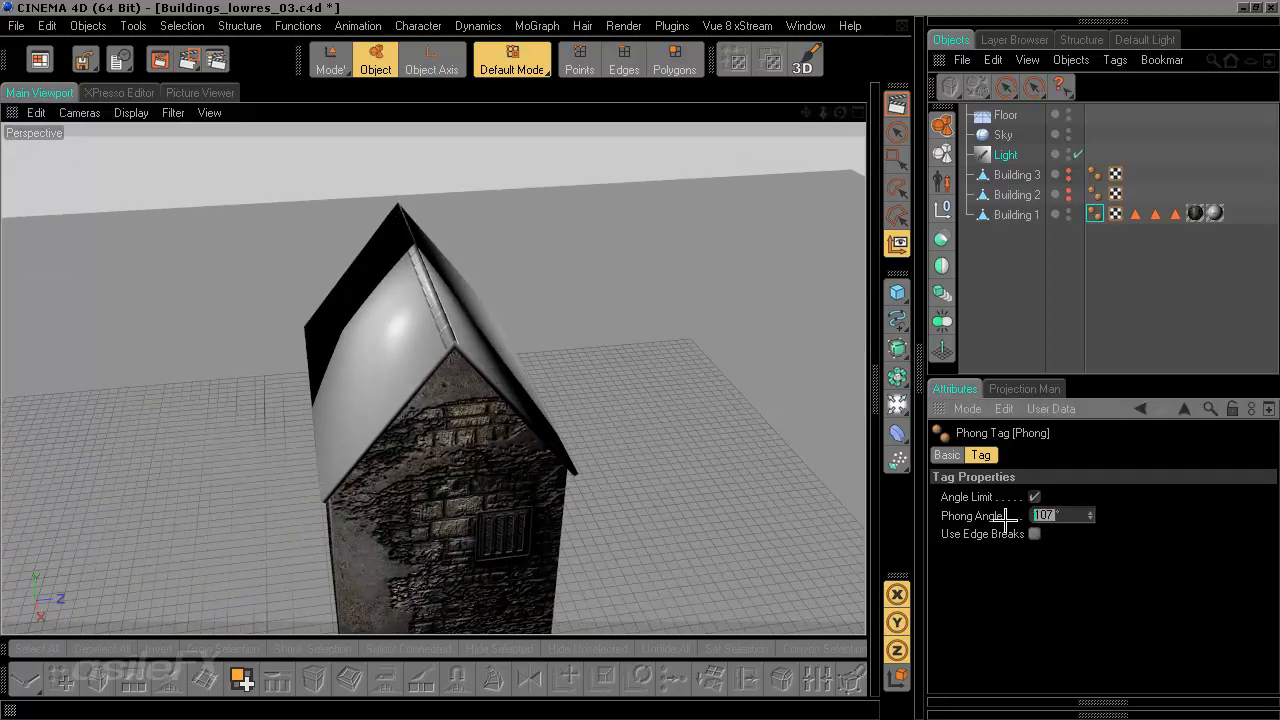
text(45)
key(Return)
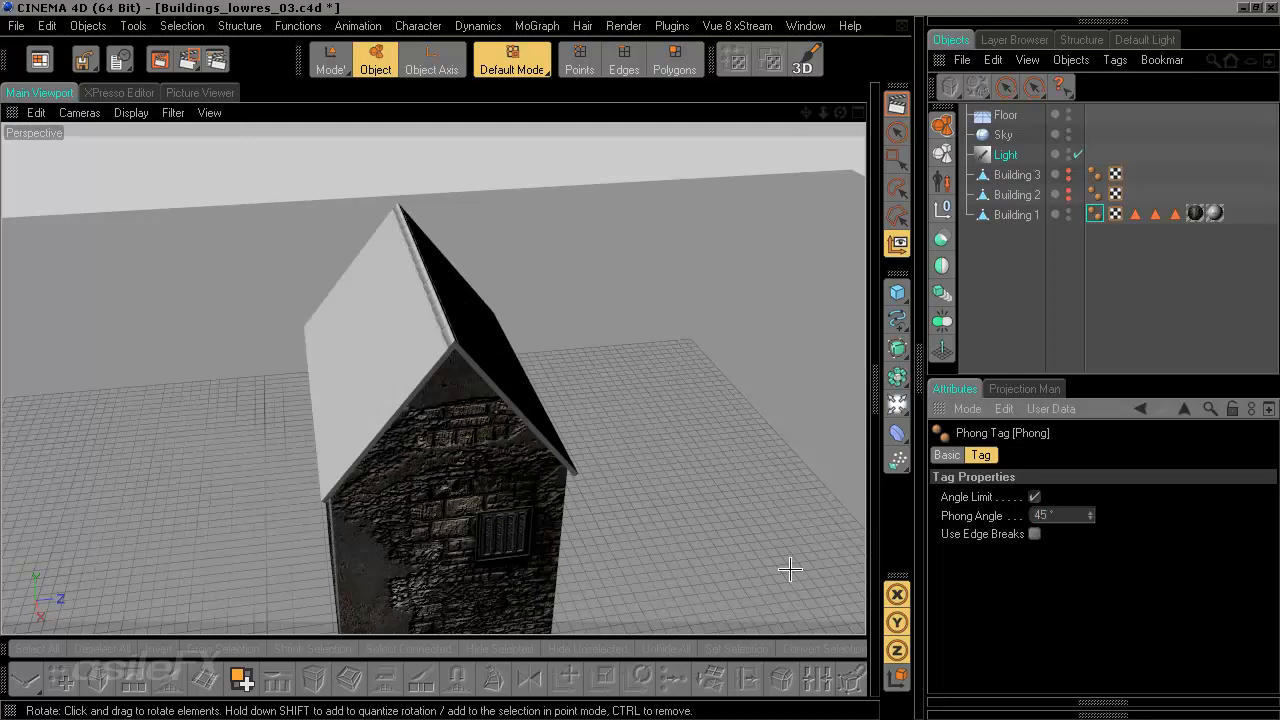
Render the perspective view of the building from above the roof.
mouse_move(563, 541)
mouse_down()
mouse_move(464, 353)
mouse_move(425, 345)
mouse_move(551, 394)
mouse_move(637, 391)
mouse_up()
click(897, 103)
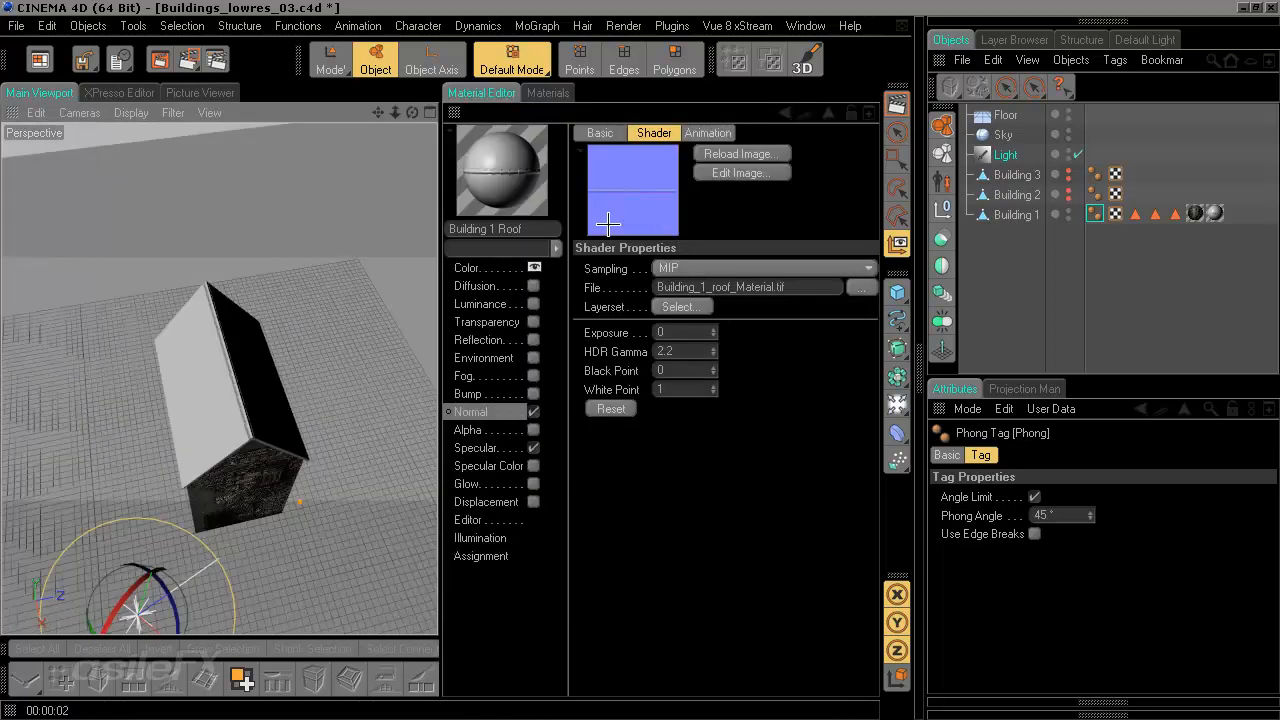
Set the Building 1 Roof material's colour to a muted brown of R 109, G 95, B 74.
click(466, 268)
click(661, 165)
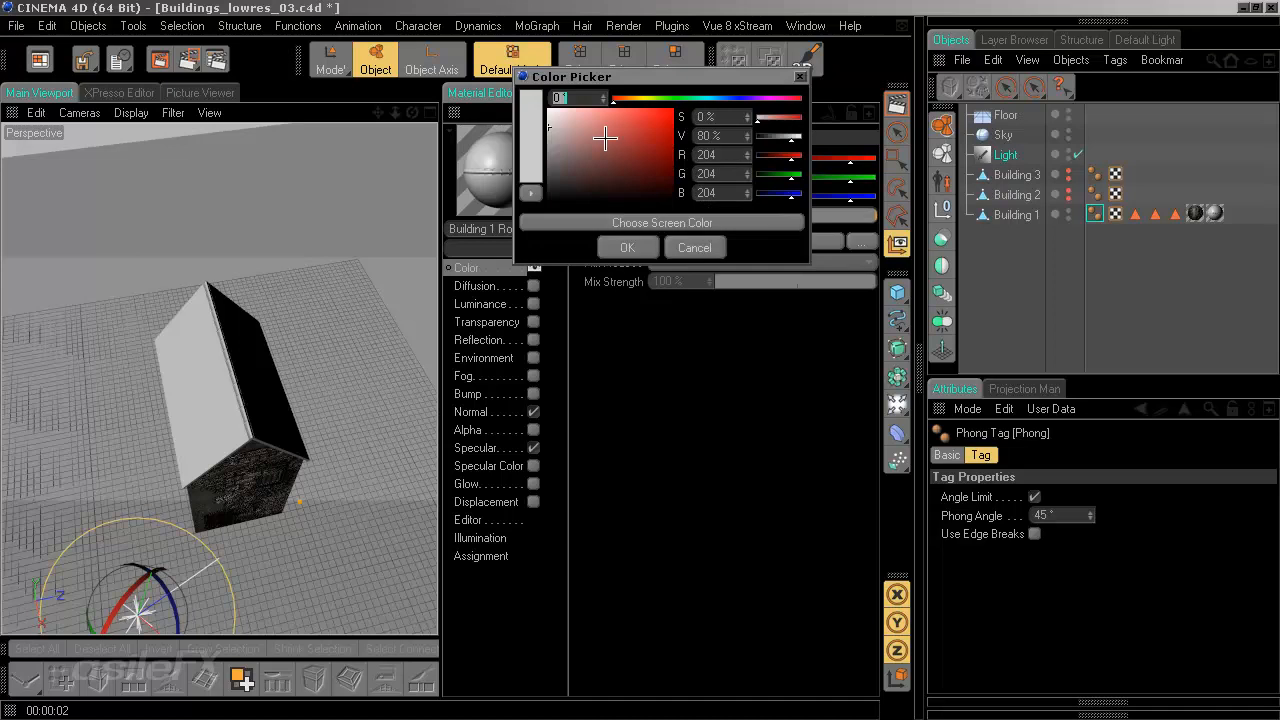
click(632, 97)
drag(603, 139, 587, 161)
click(630, 249)
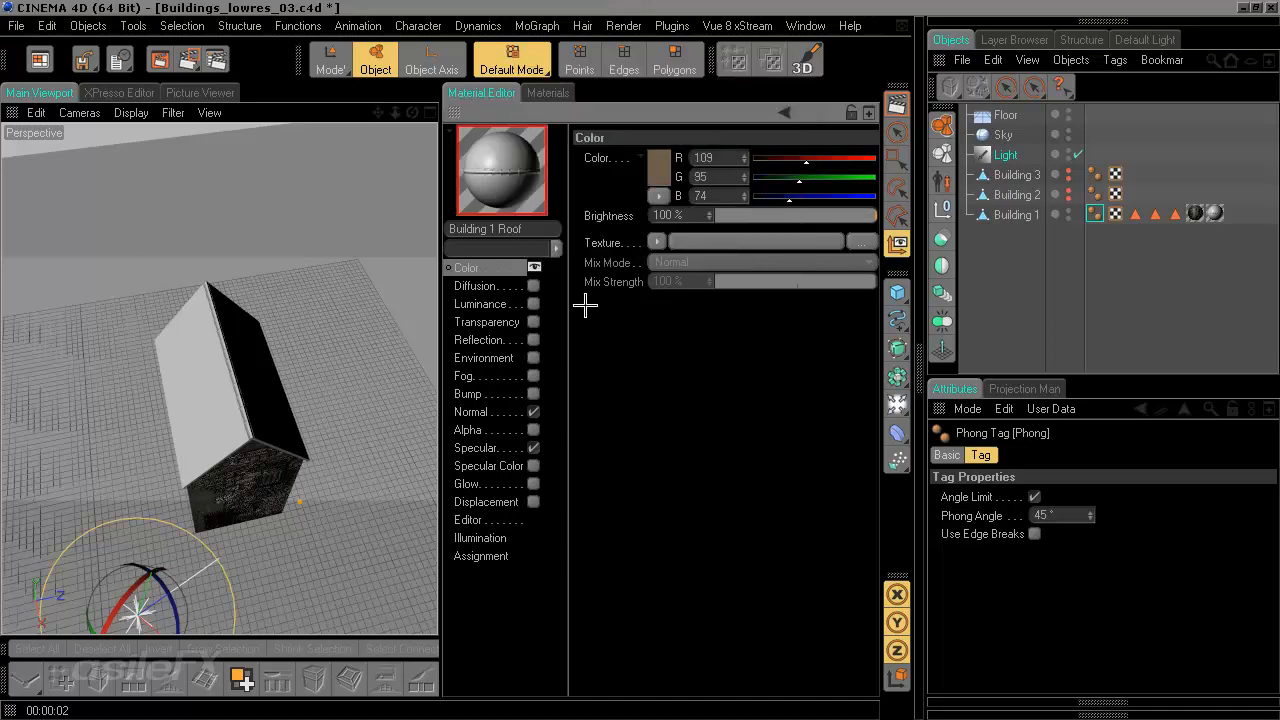
Enable the Diffusion channel of the Building 1 Roof material and render the perspective view of the roof and gable.
click(535, 287)
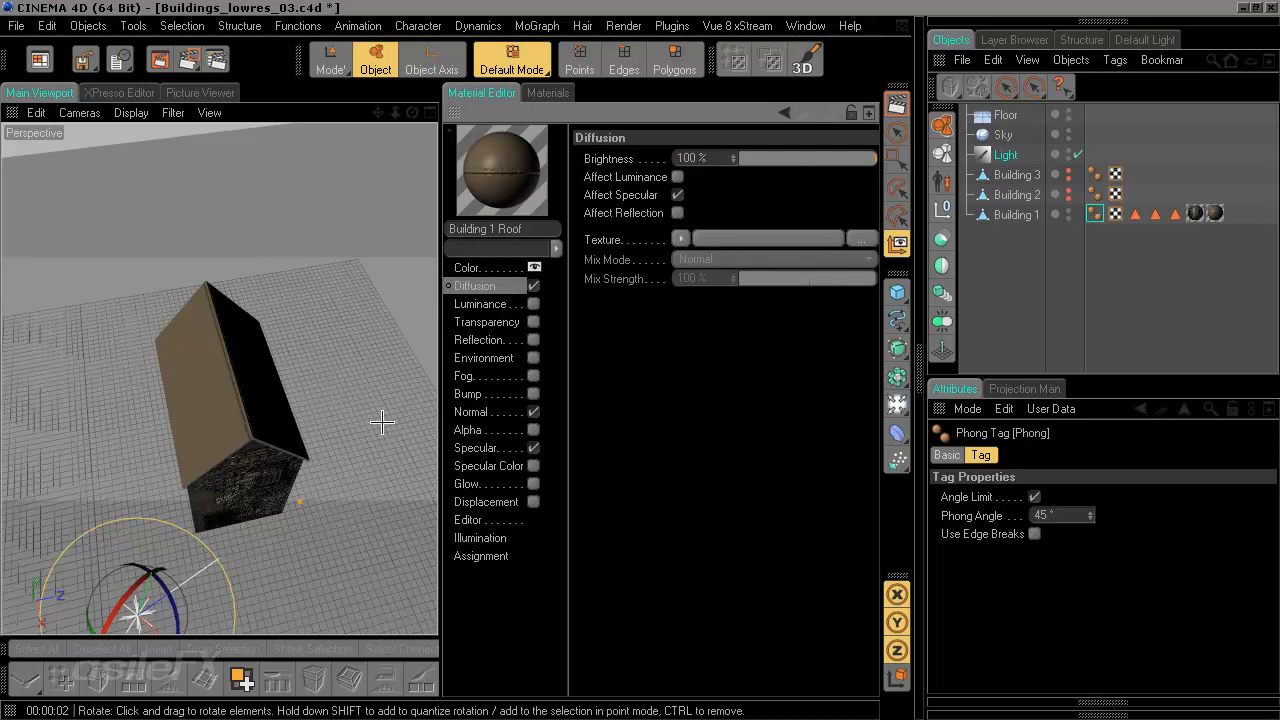
click(453, 115)
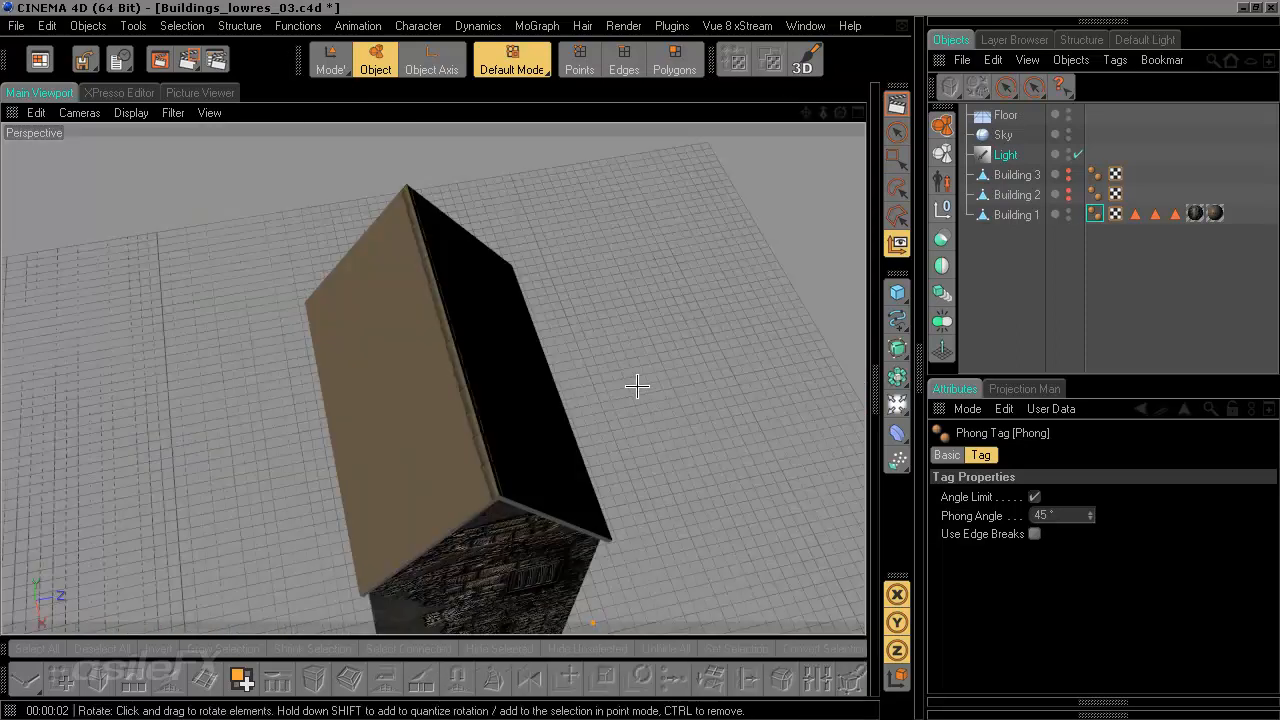
scroll(687, 343, up, 3)
scroll(658, 398, down, 3)
scroll(658, 398, up, 6)
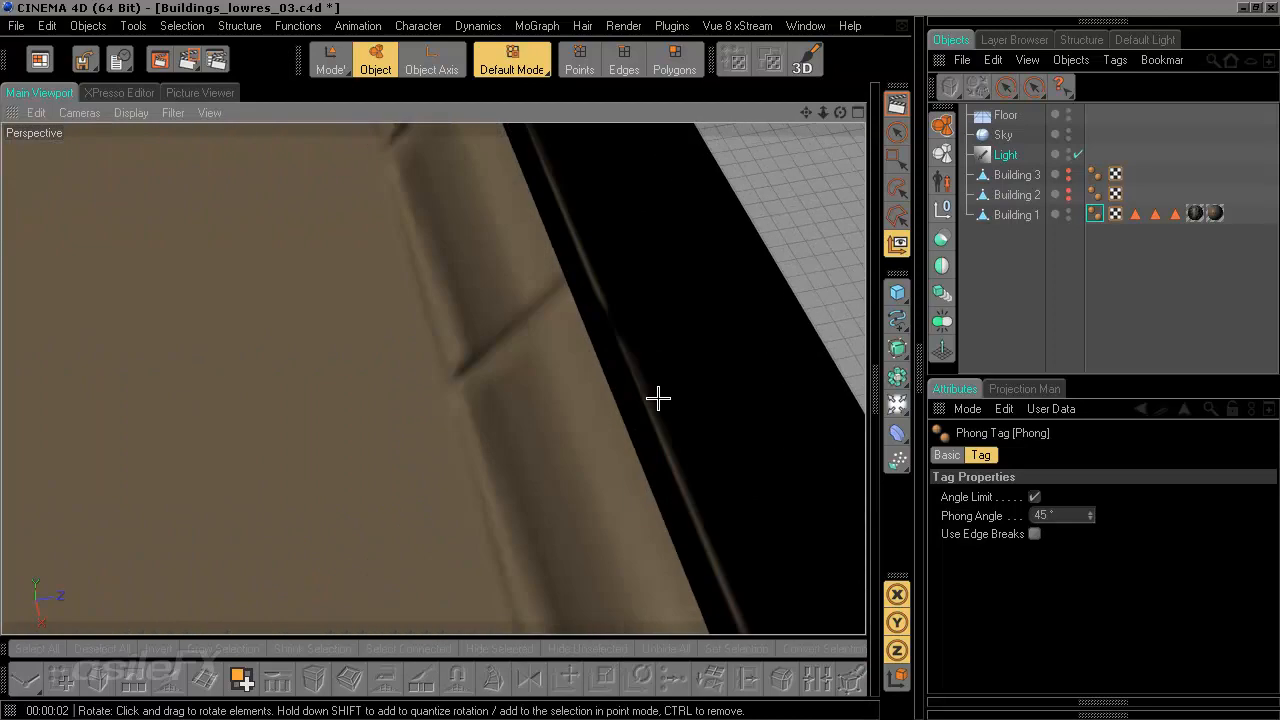
scroll(631, 457, down, 2)
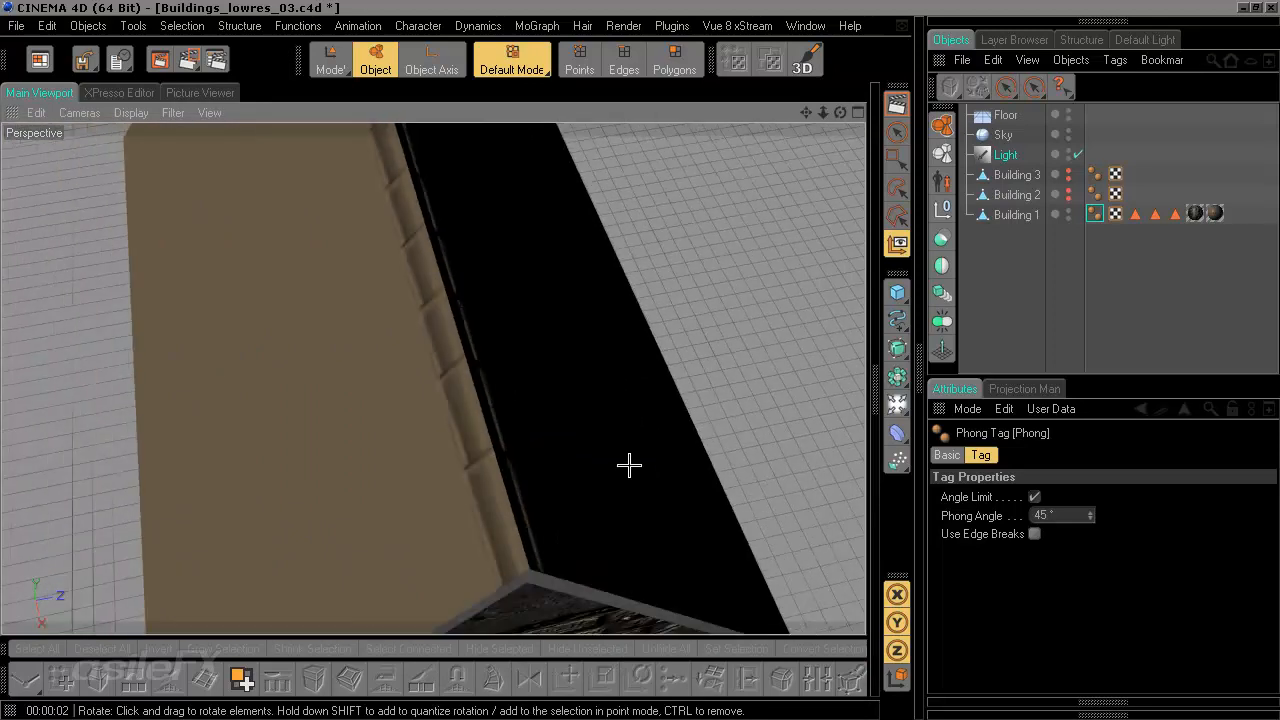
scroll(629, 465, down, 3)
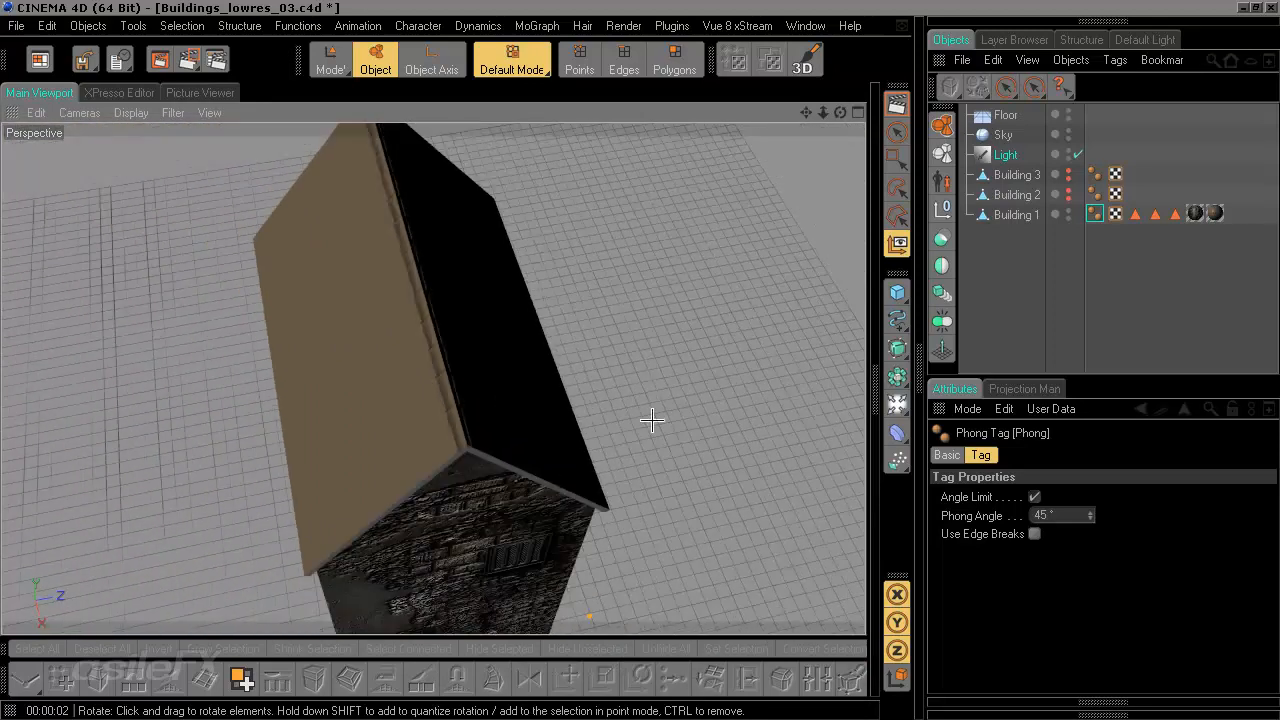
click(897, 104)
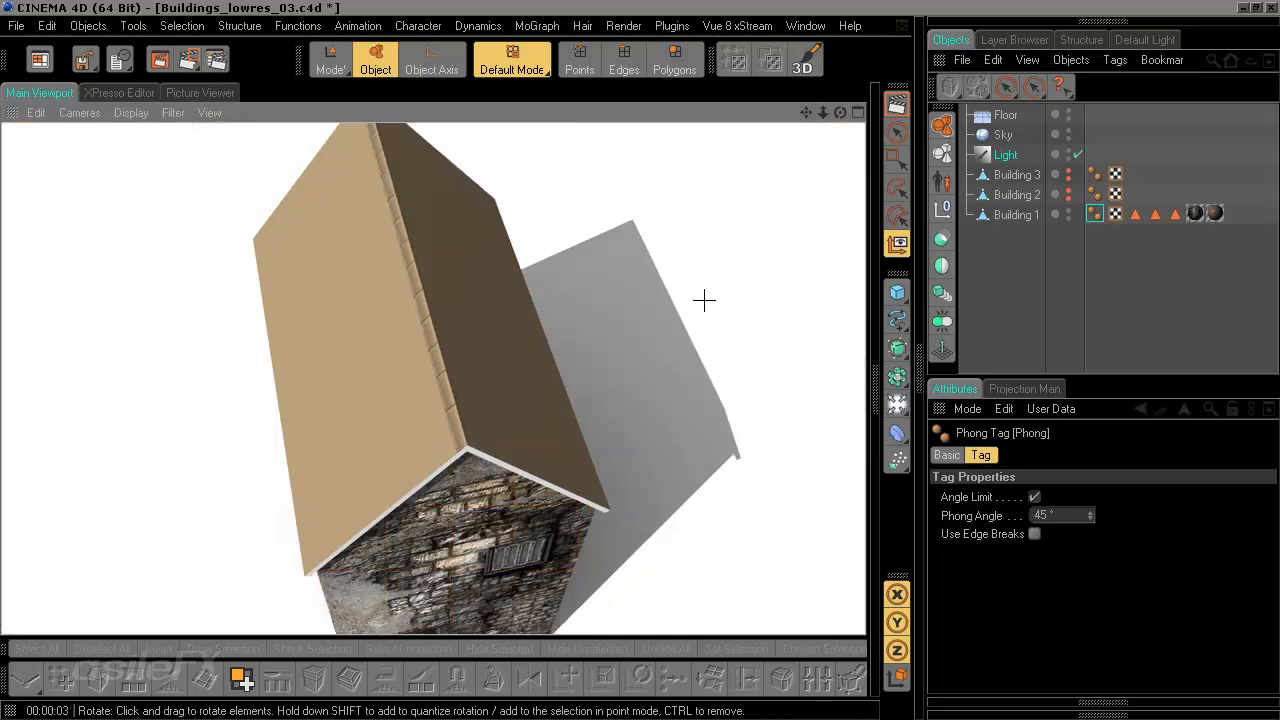
Render the building from other angles to examine how the ridge tiles look along the roof.
drag(571, 422, 385, 391)
key(ctrl+r)
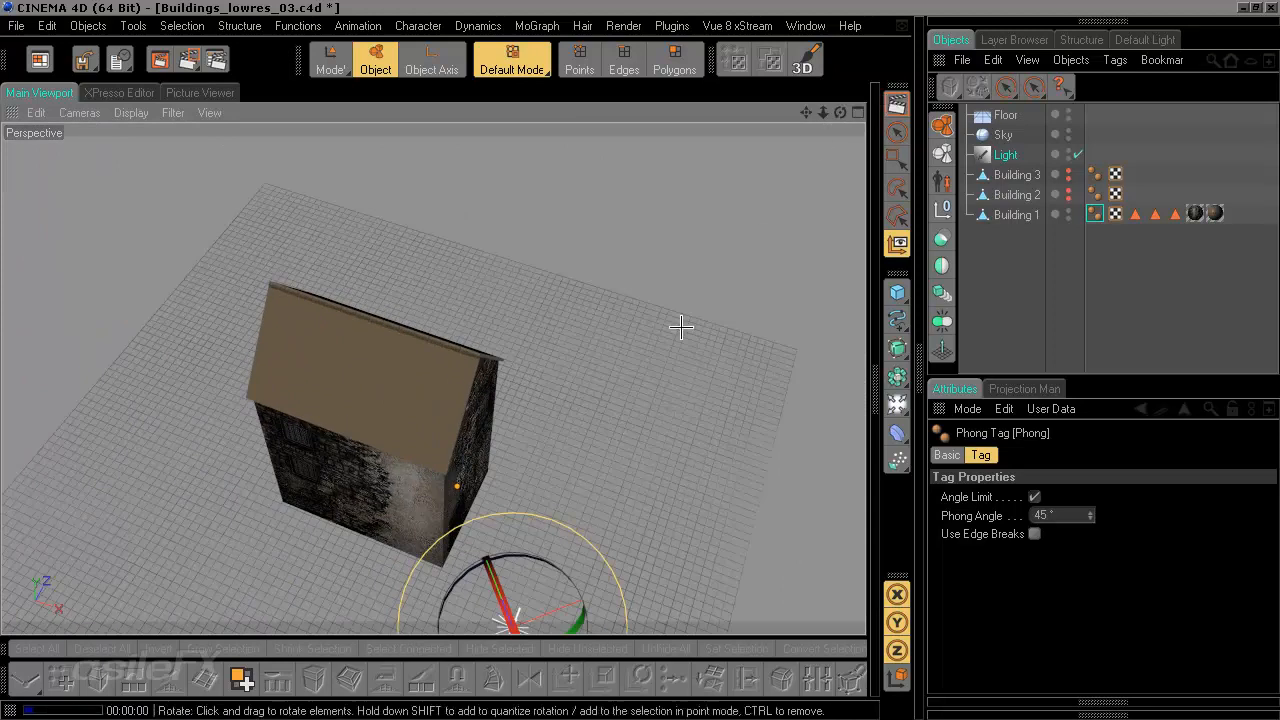
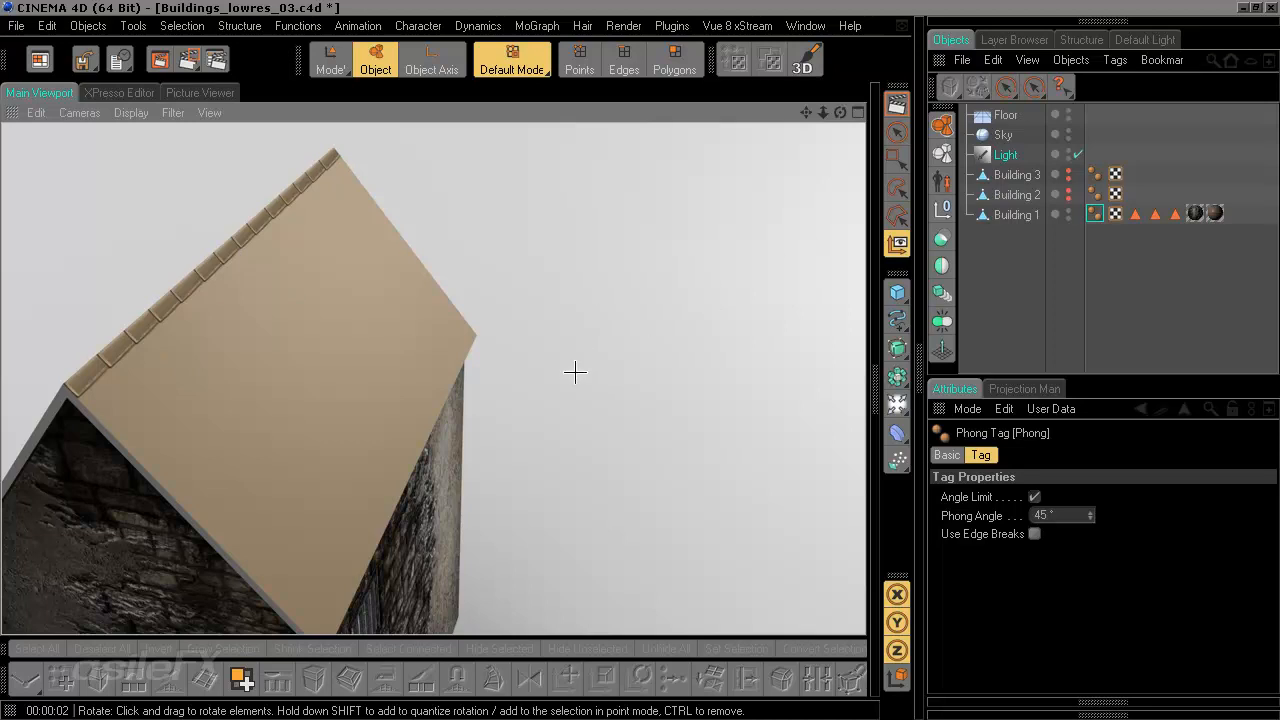
drag(651, 355, 548, 346)
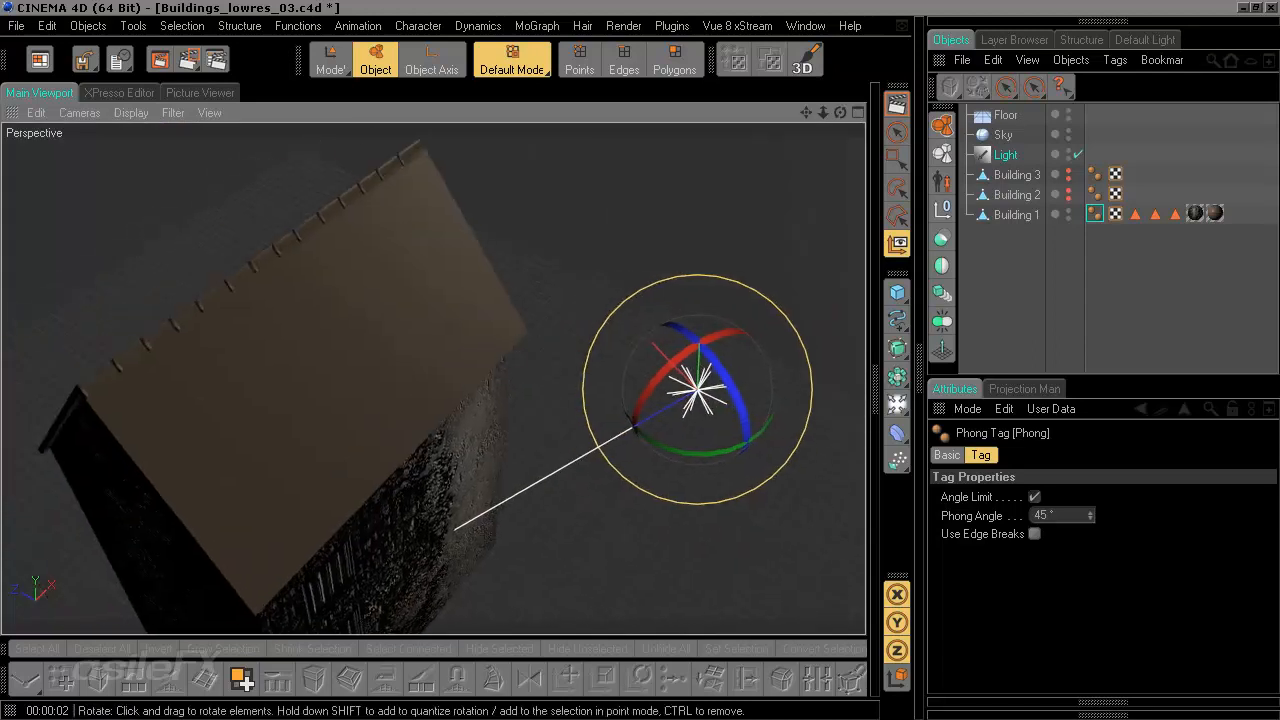
drag(470, 347, 473, 349)
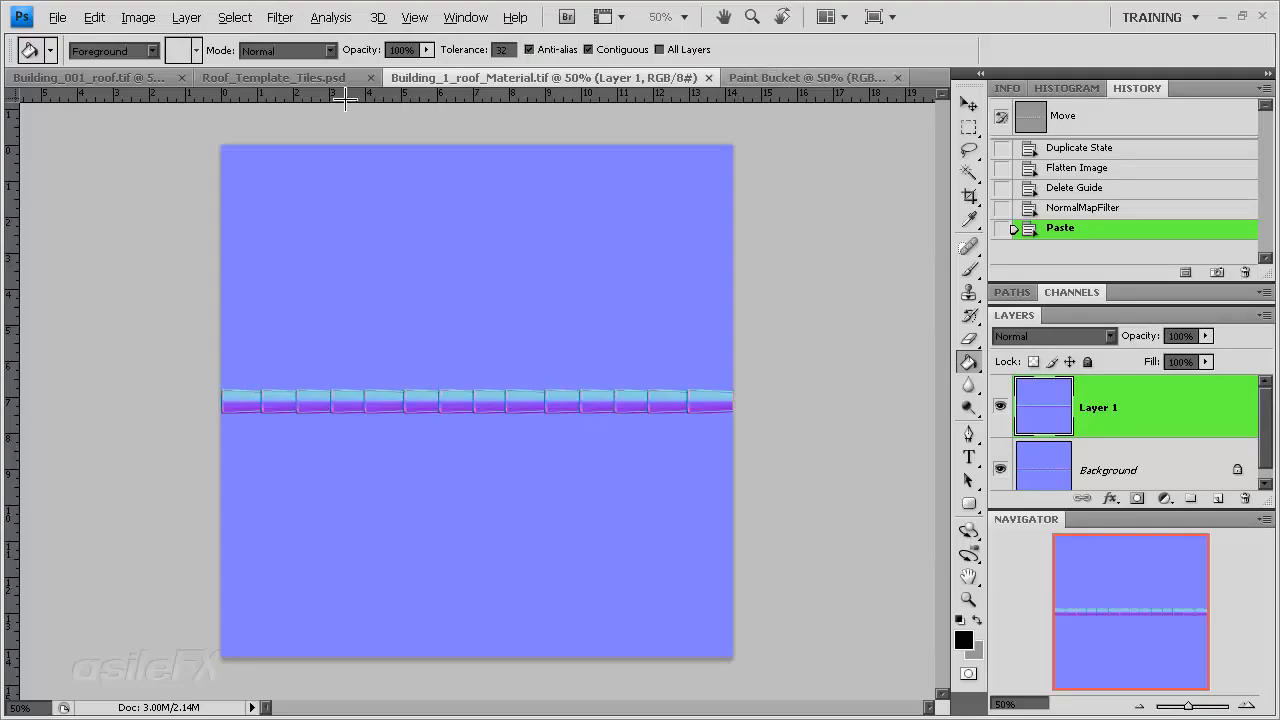
In Photoshop's Roof_Template_Tiles.psd, draw a white rounded rectangle with a 10 px radius below the middle of the ridge tile row and rasterize its layer.
click(289, 77)
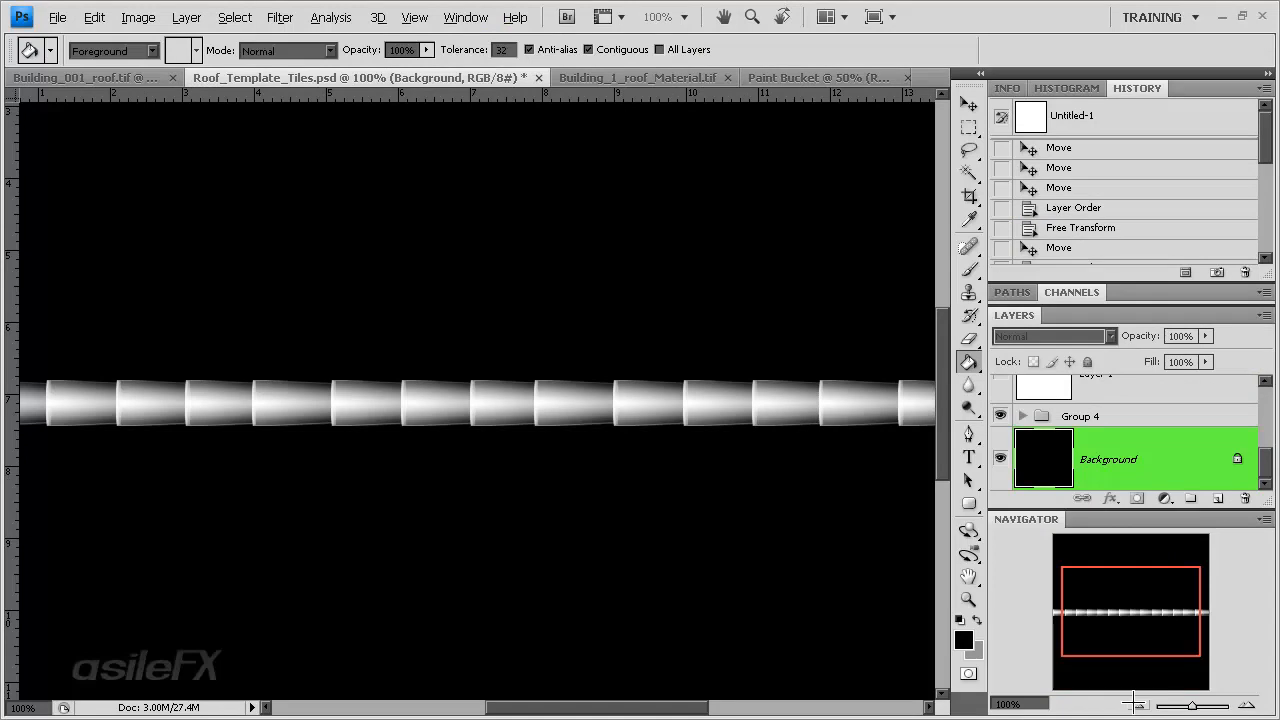
click(1138, 705)
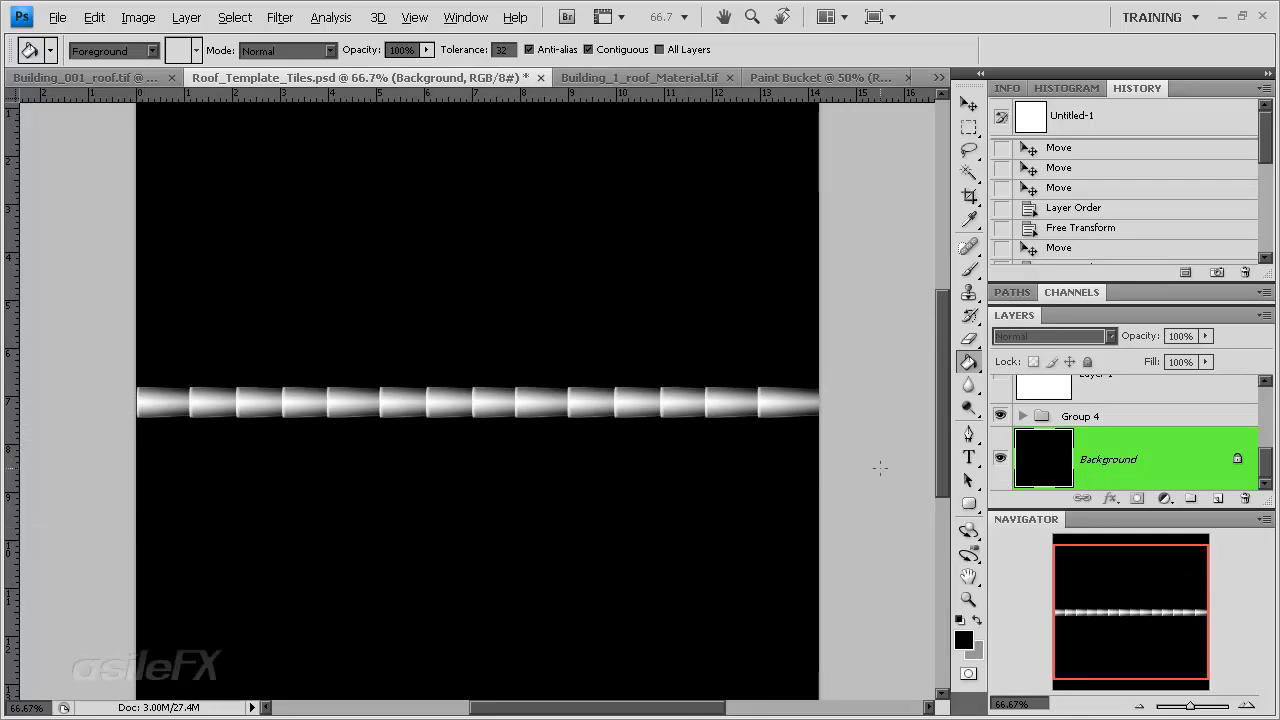
drag(1121, 585, 1122, 598)
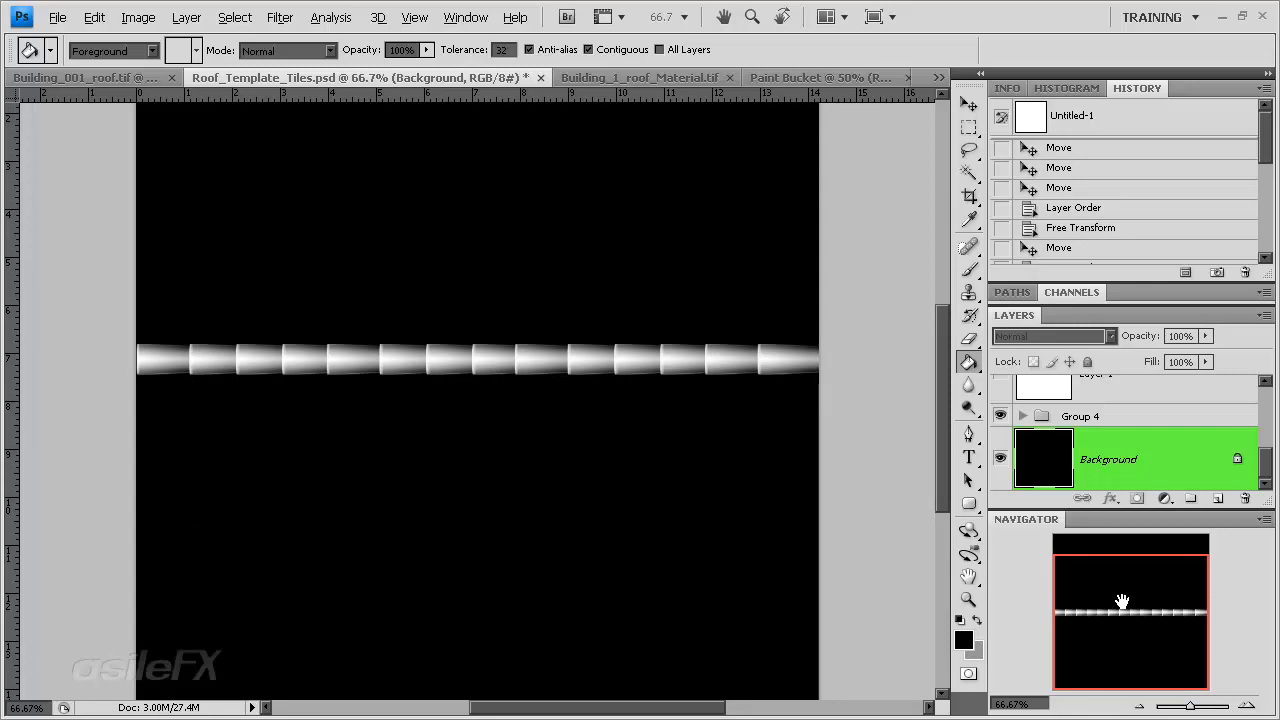
drag(1125, 601, 1124, 598)
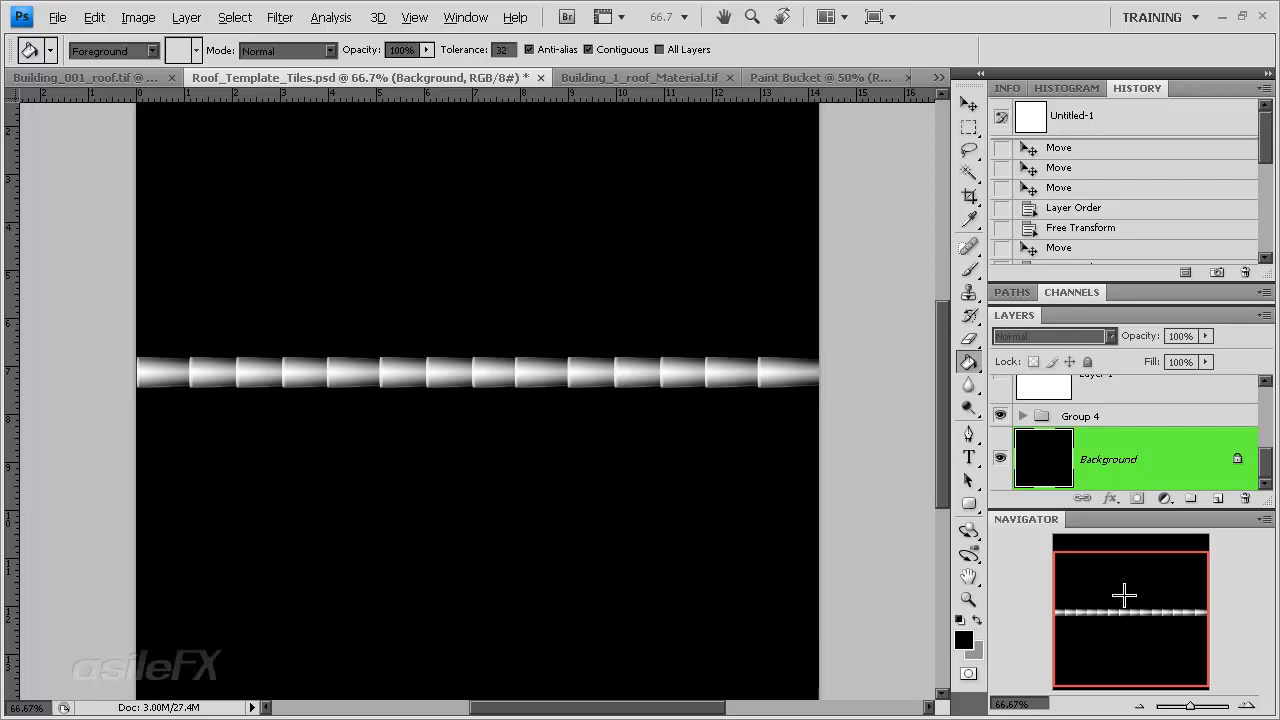
click(968, 503)
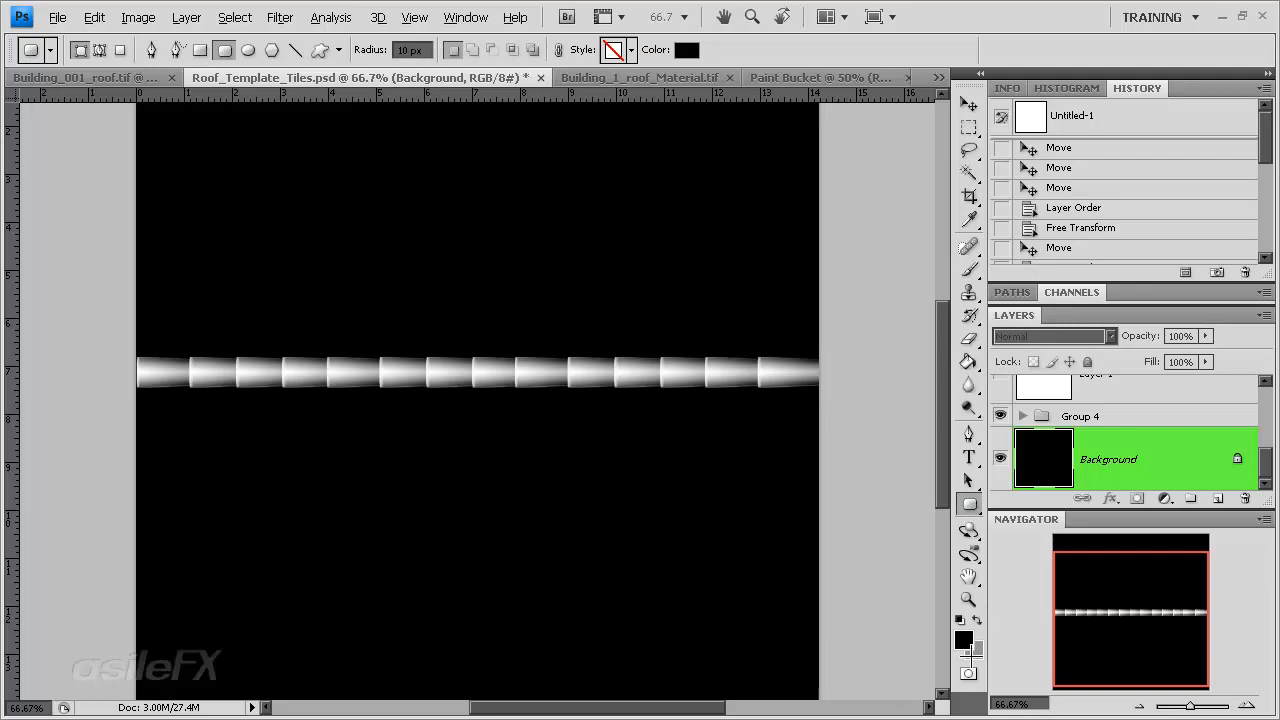
click(977, 620)
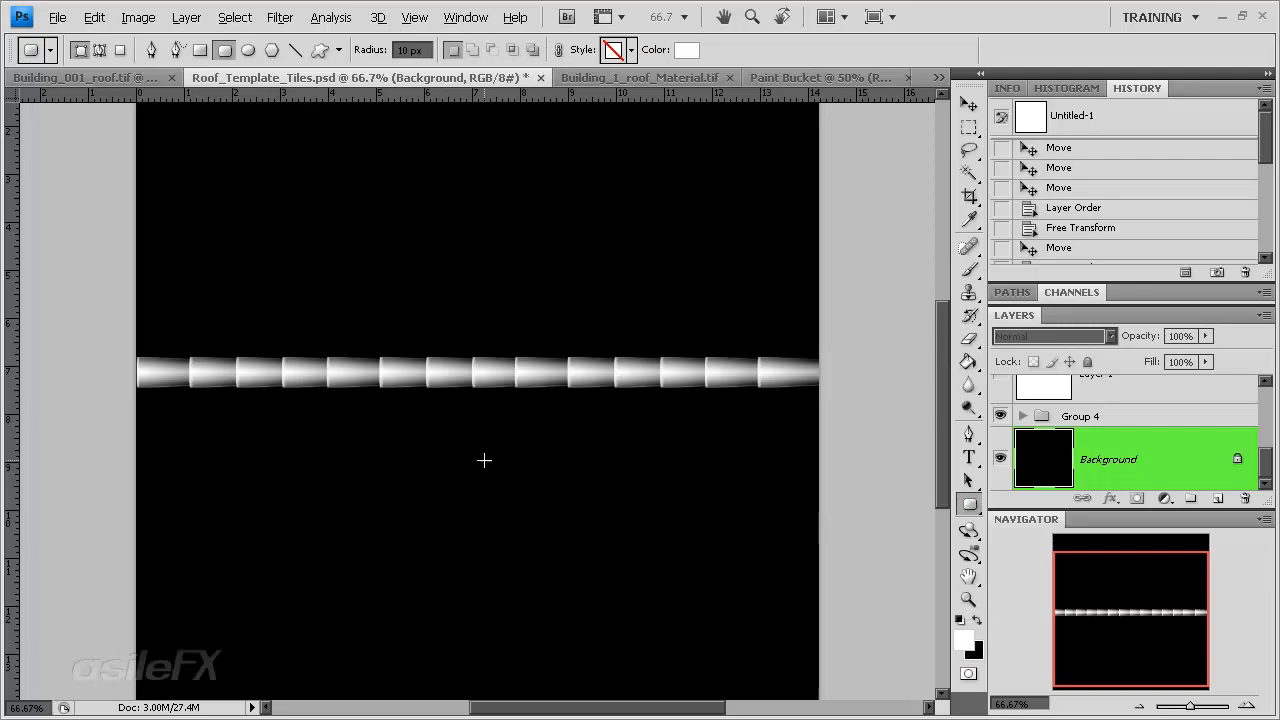
drag(459, 457, 516, 484)
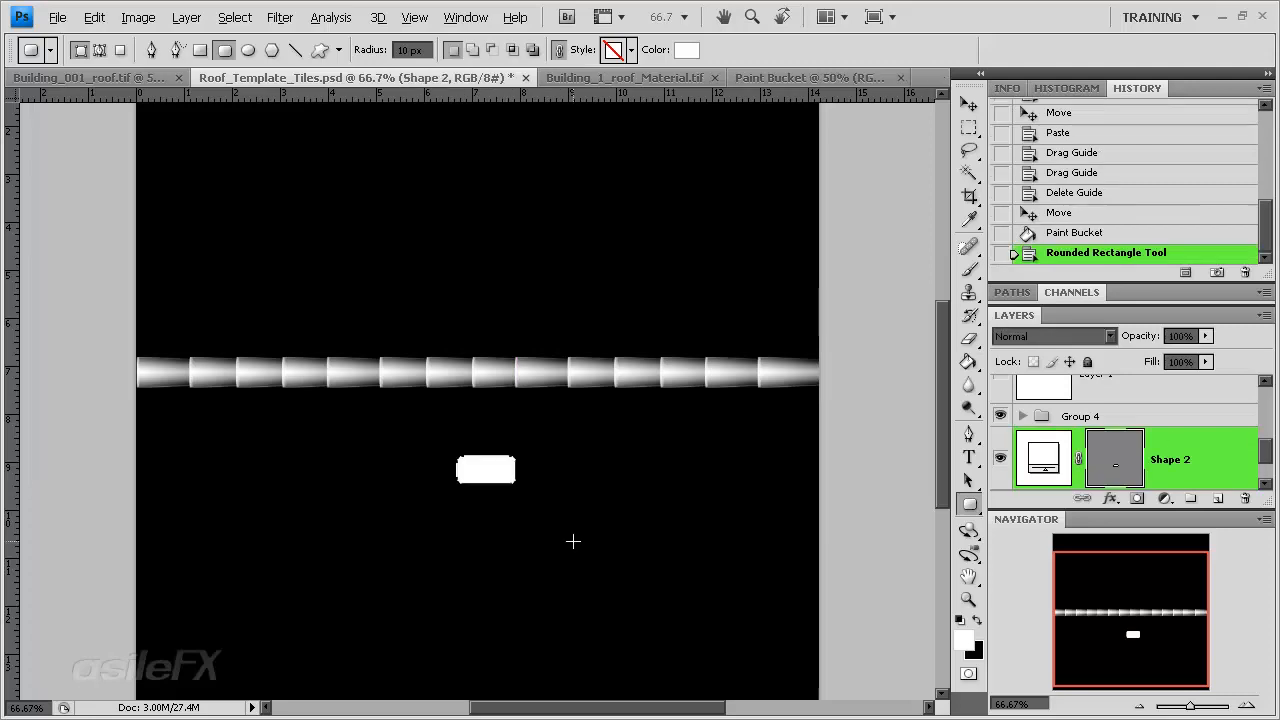
right_click(1199, 440)
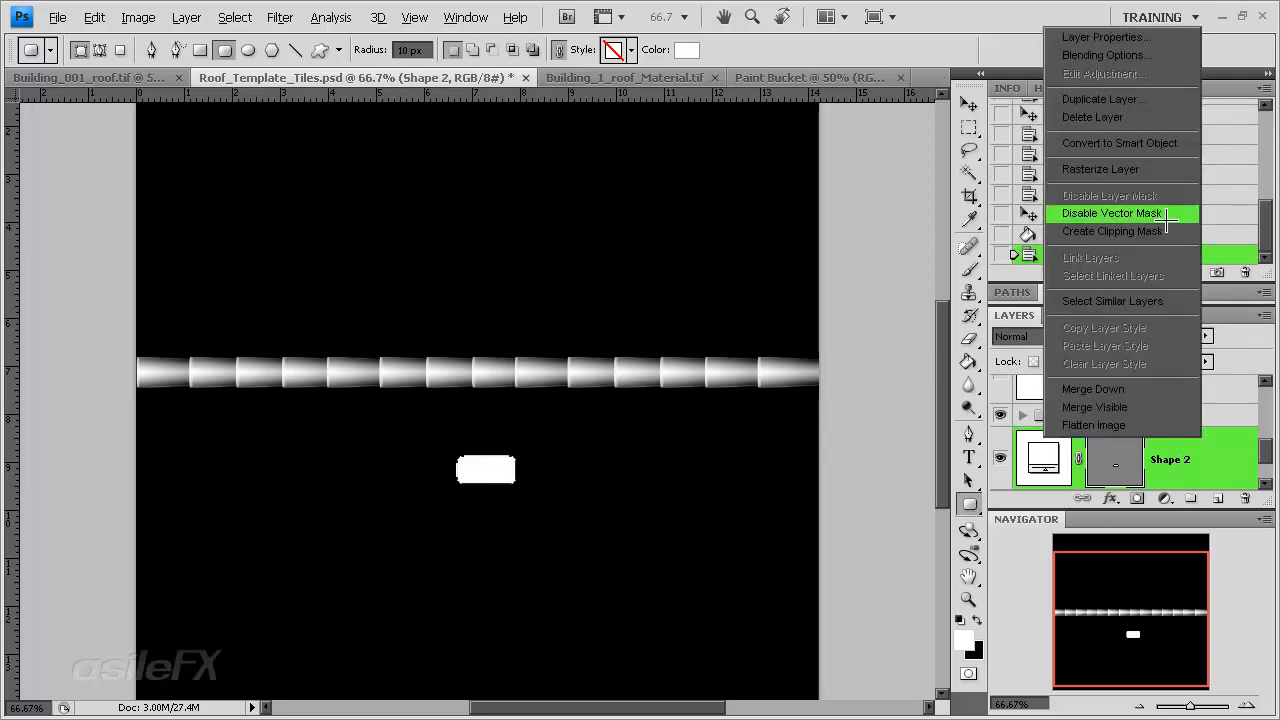
click(1167, 170)
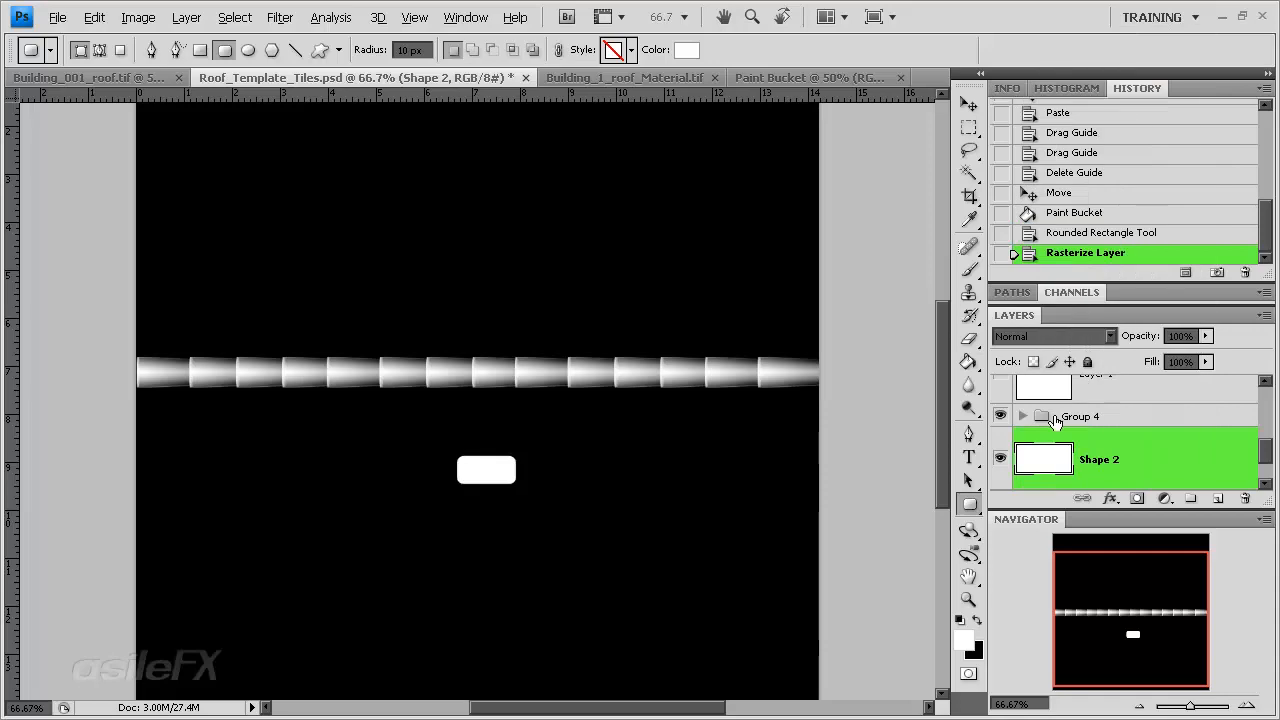
Apply a reversed linear black-to-white gradient overlay at 60% opacity and a 90° angle to the Shape 2 layer.
double_click(1177, 444)
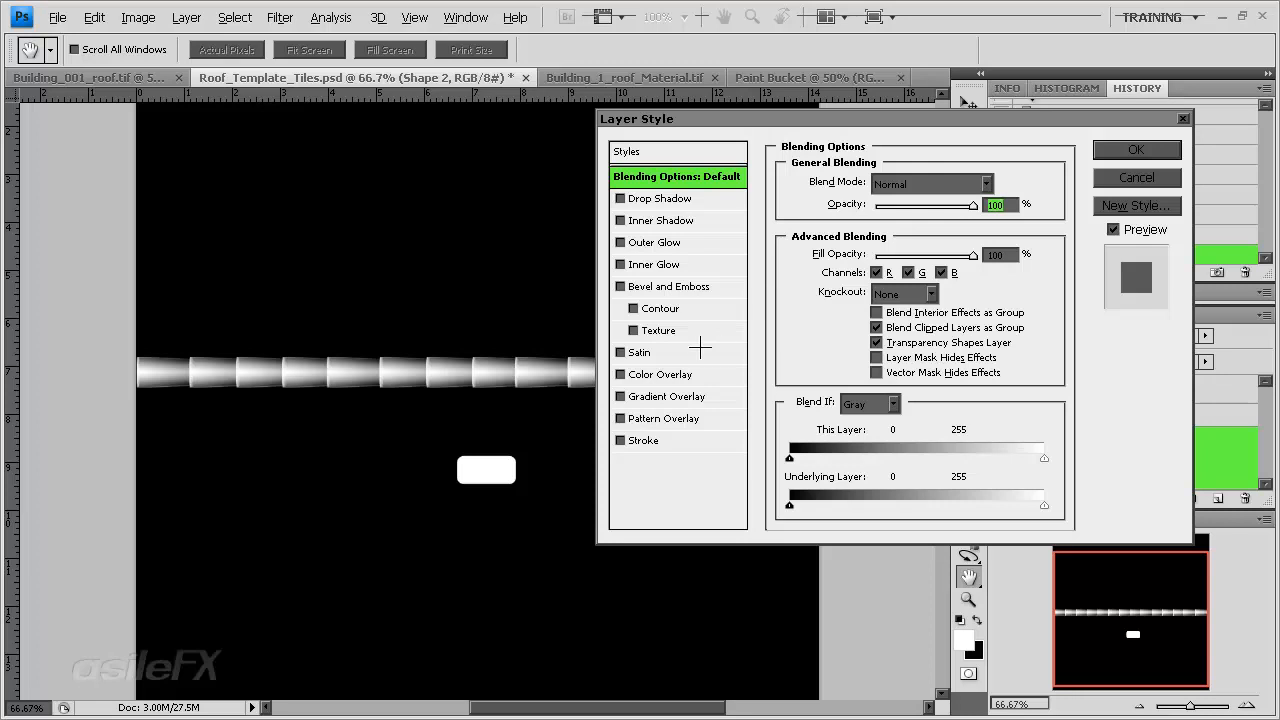
click(650, 397)
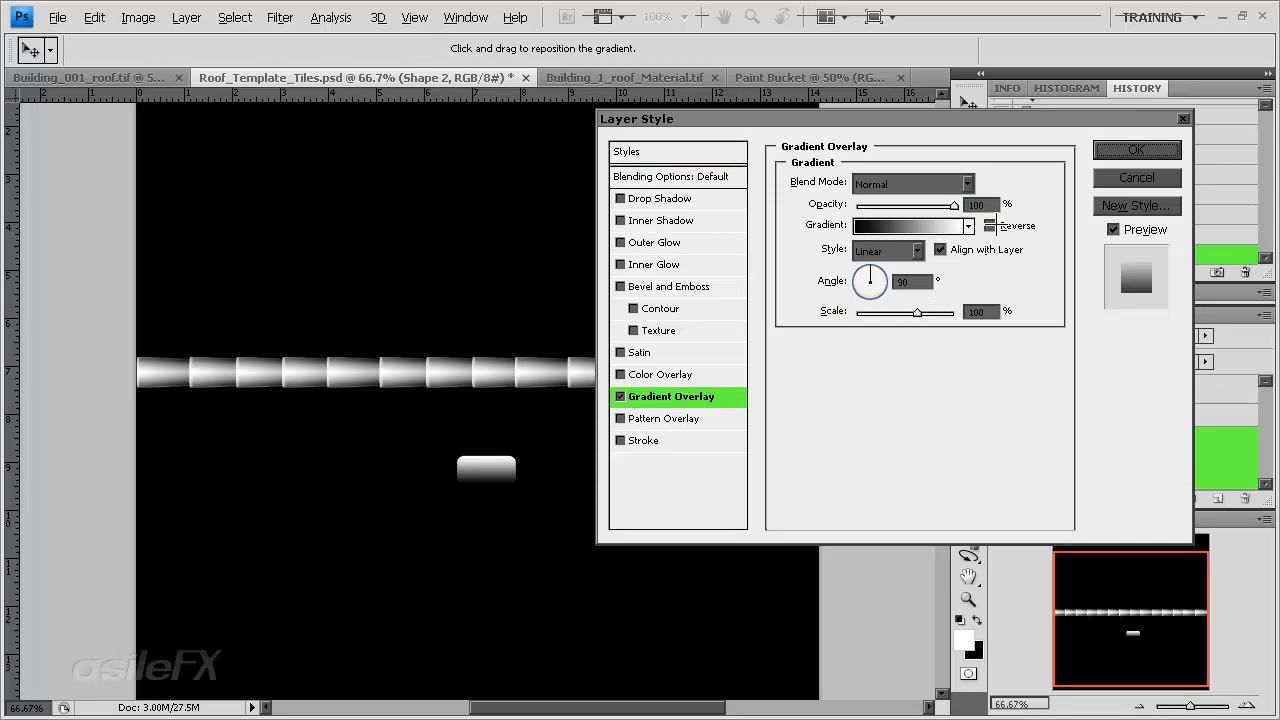
click(990, 225)
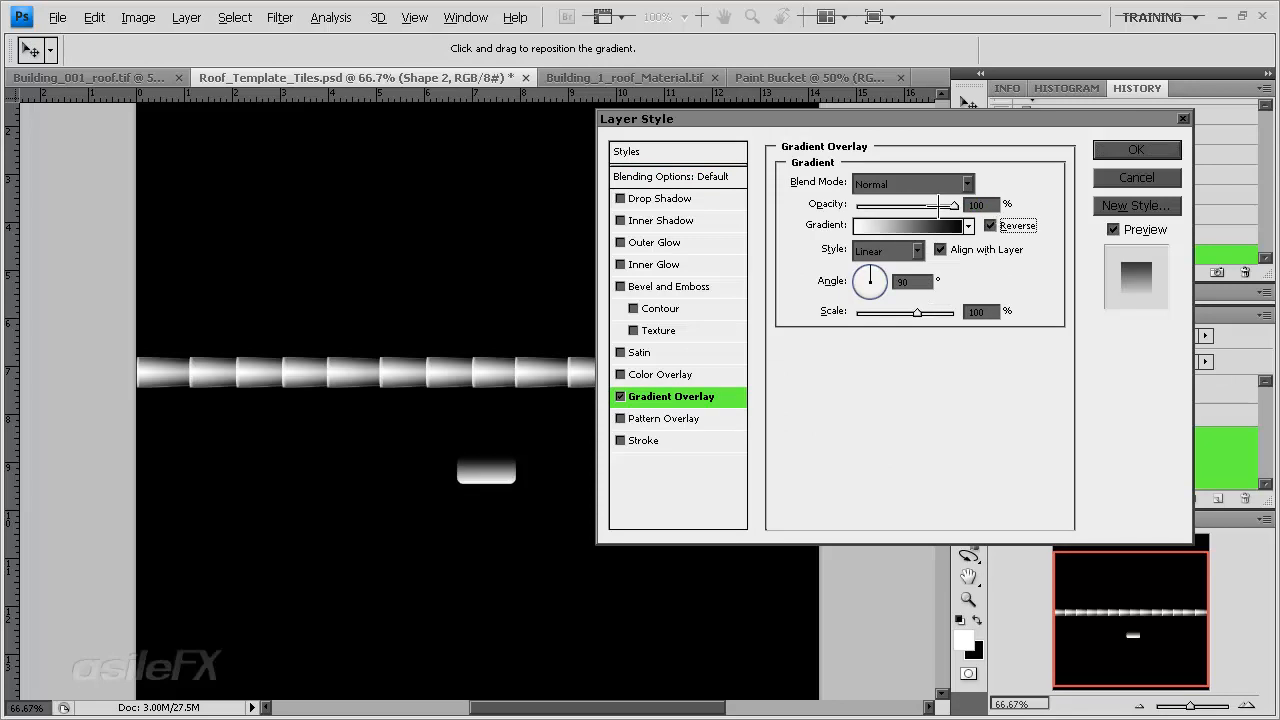
double_click(970, 204)
text(35)
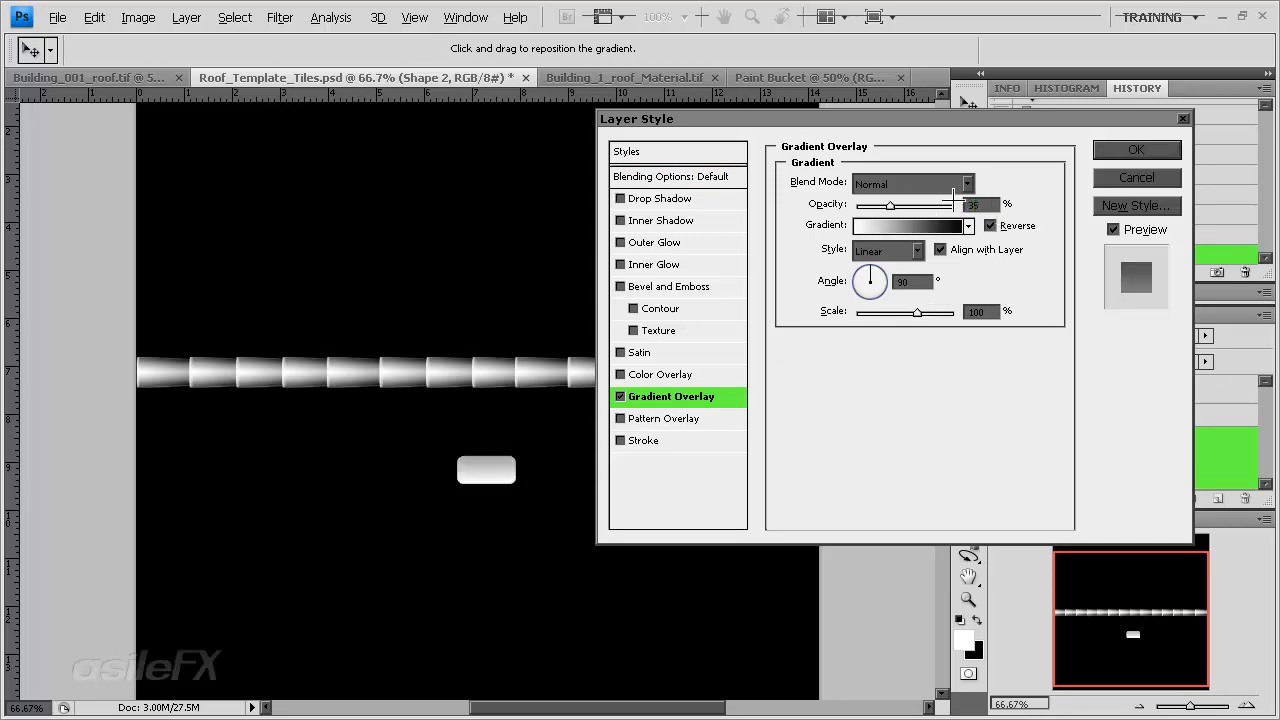
drag(988, 205, 958, 222)
text(50)
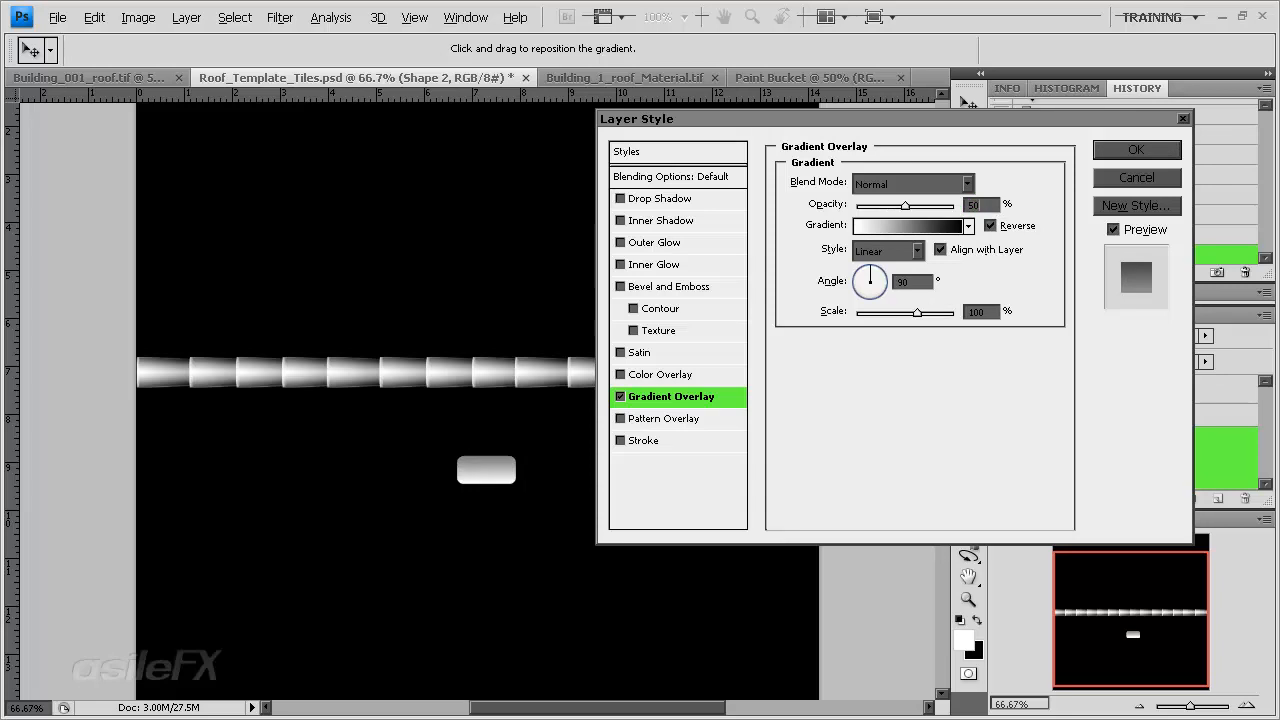
key(BackSpace)
key(BackSpace)
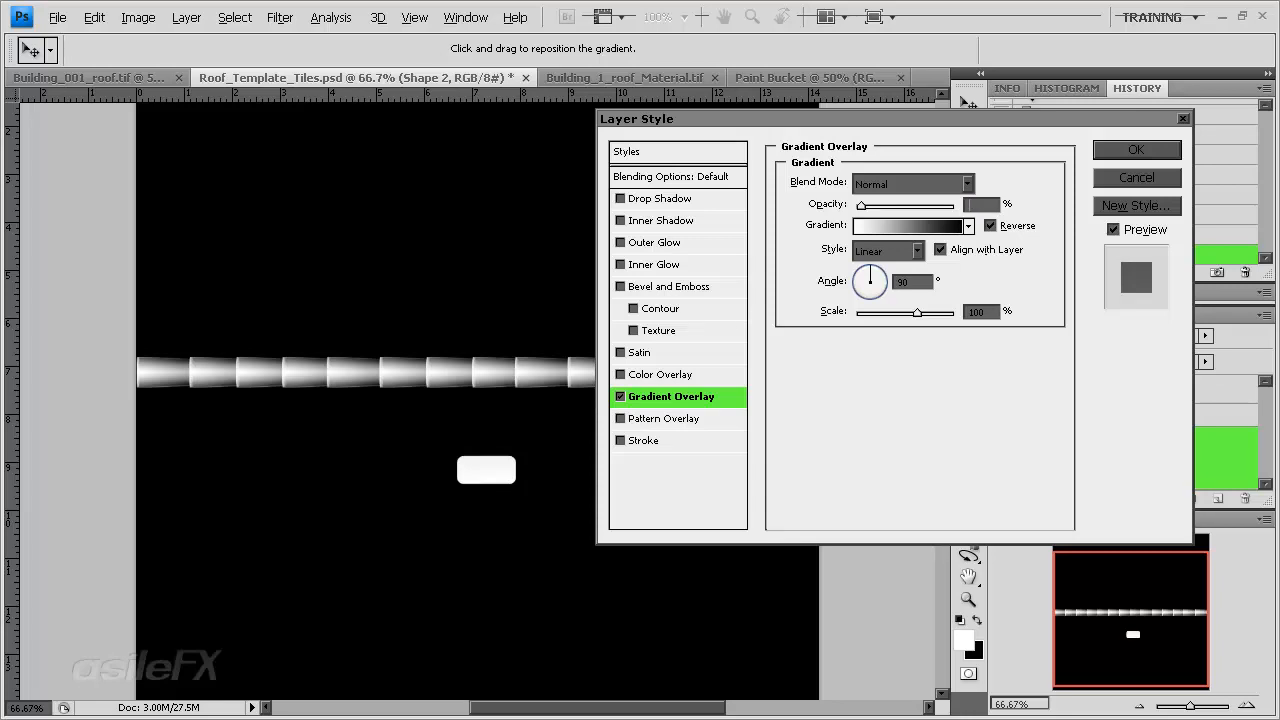
text(60)
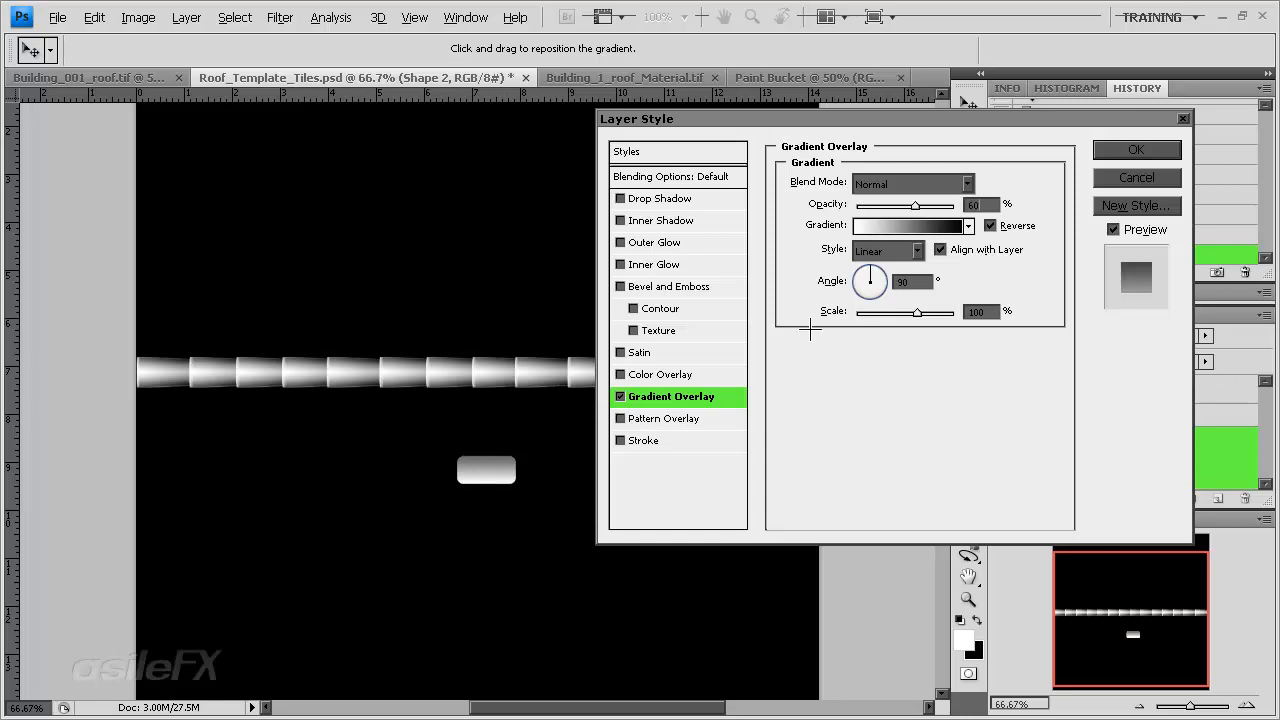
click(989, 225)
click(1095, 150)
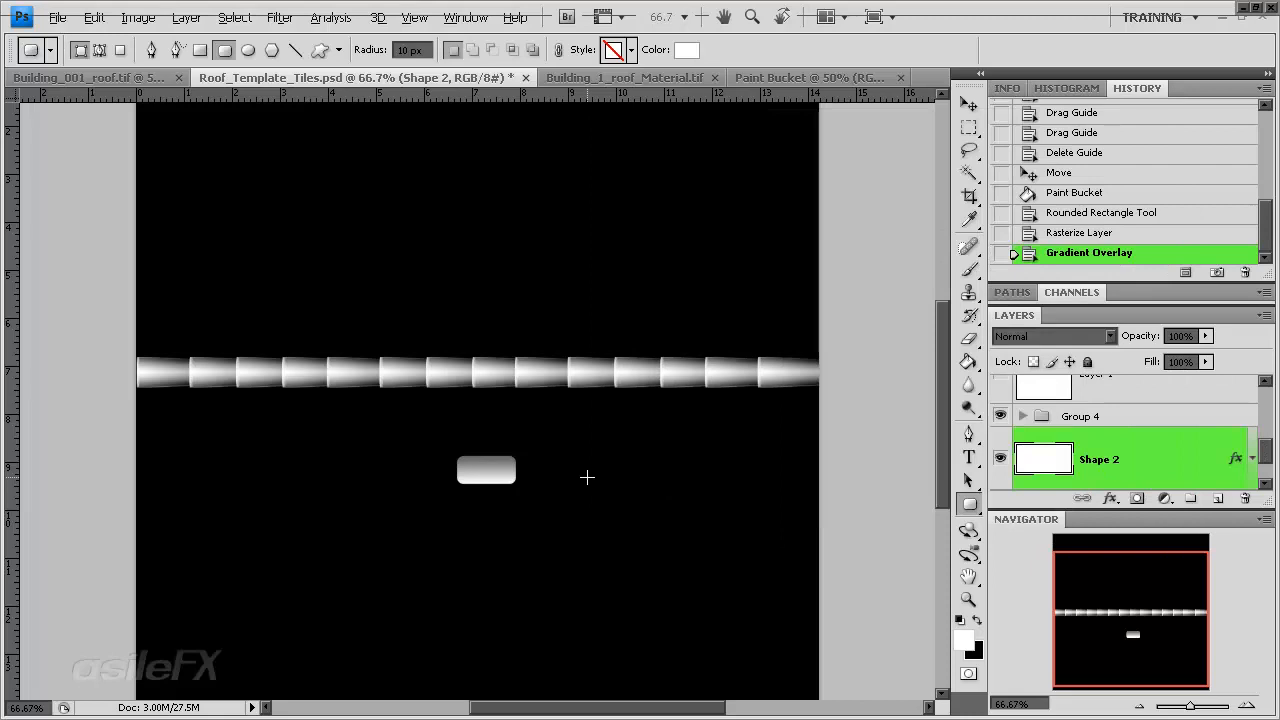
Stretch the rounded tile shape slightly downward with Free Transform, keeping its width.
click(1246, 705)
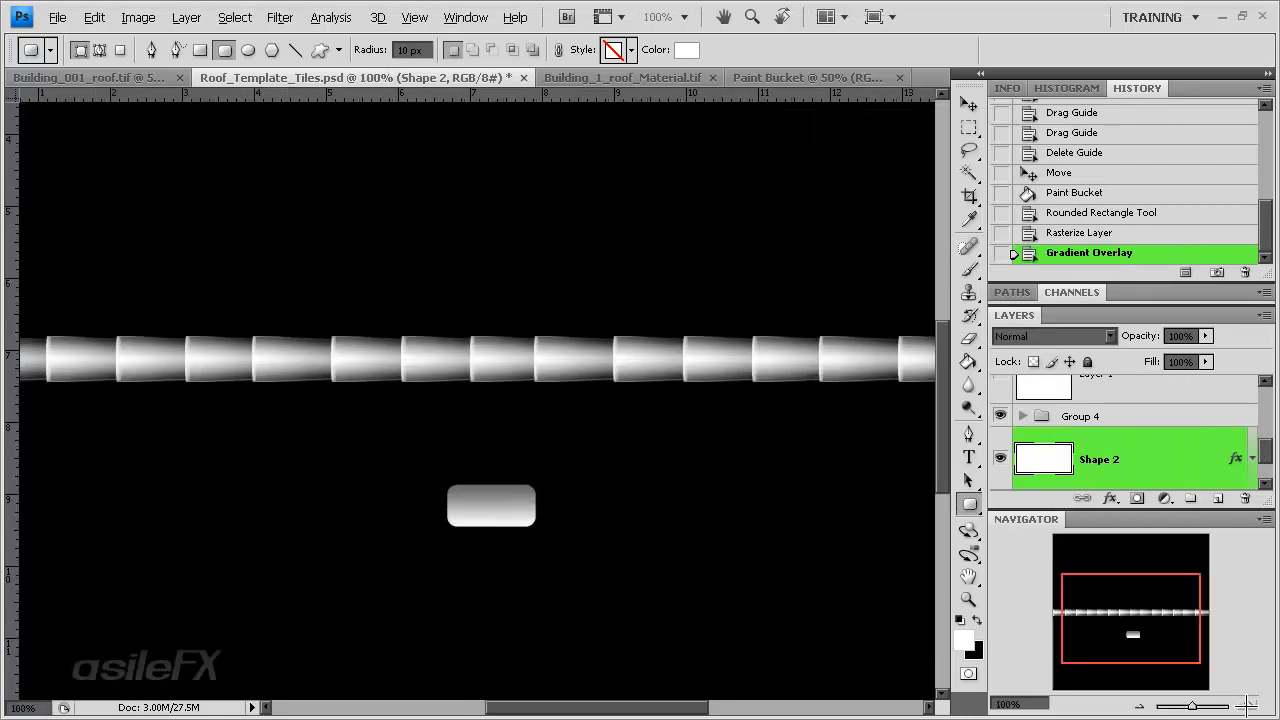
drag(1148, 610, 1131, 616)
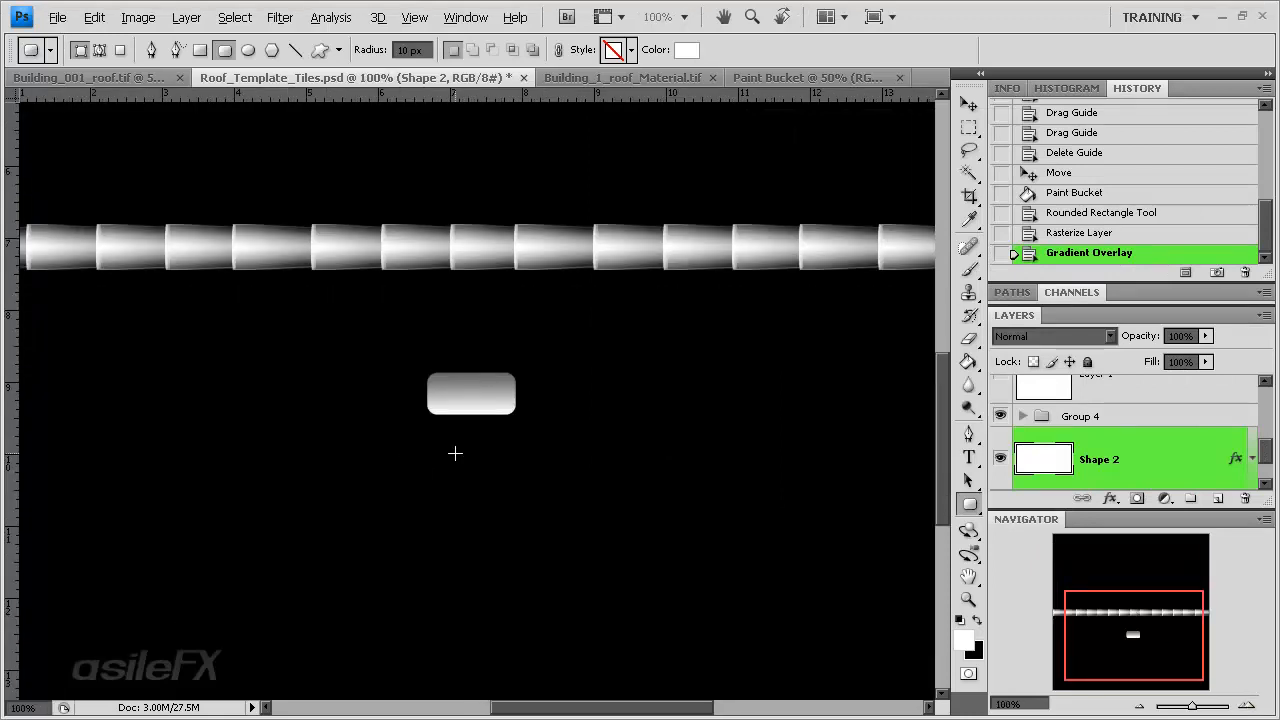
key(ctrl+t)
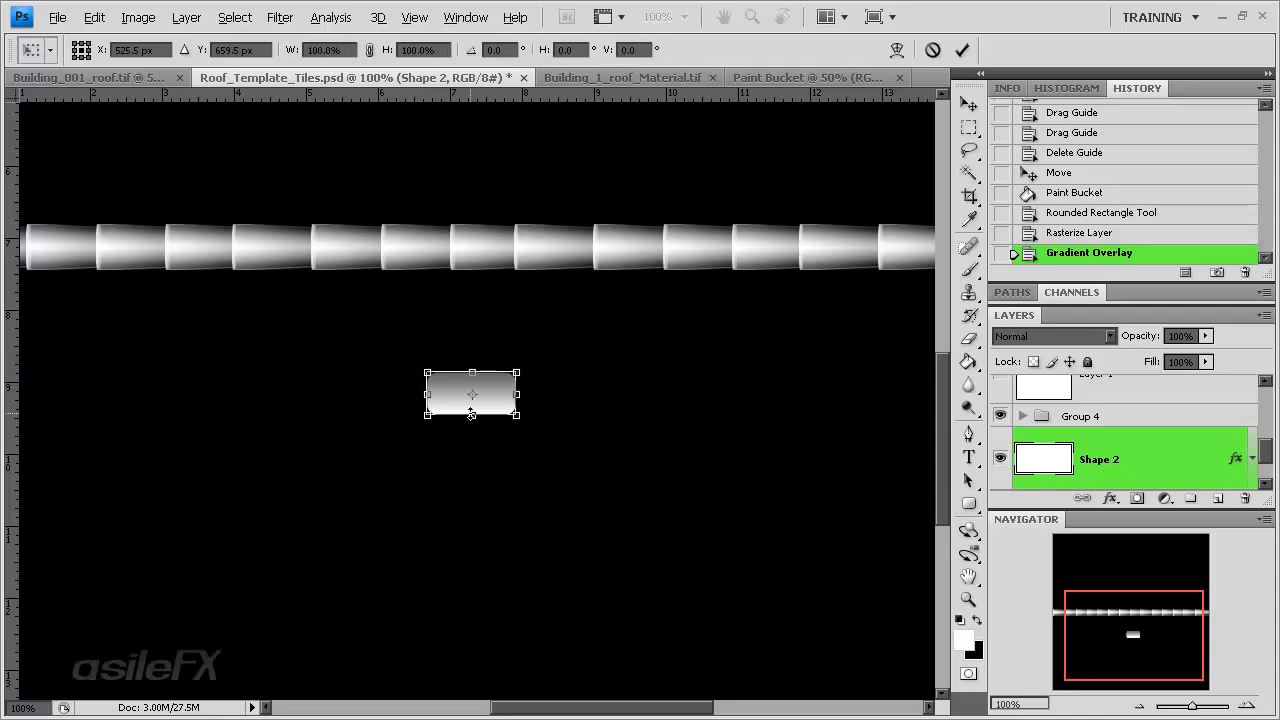
drag(471, 413, 471, 423)
key(Return)
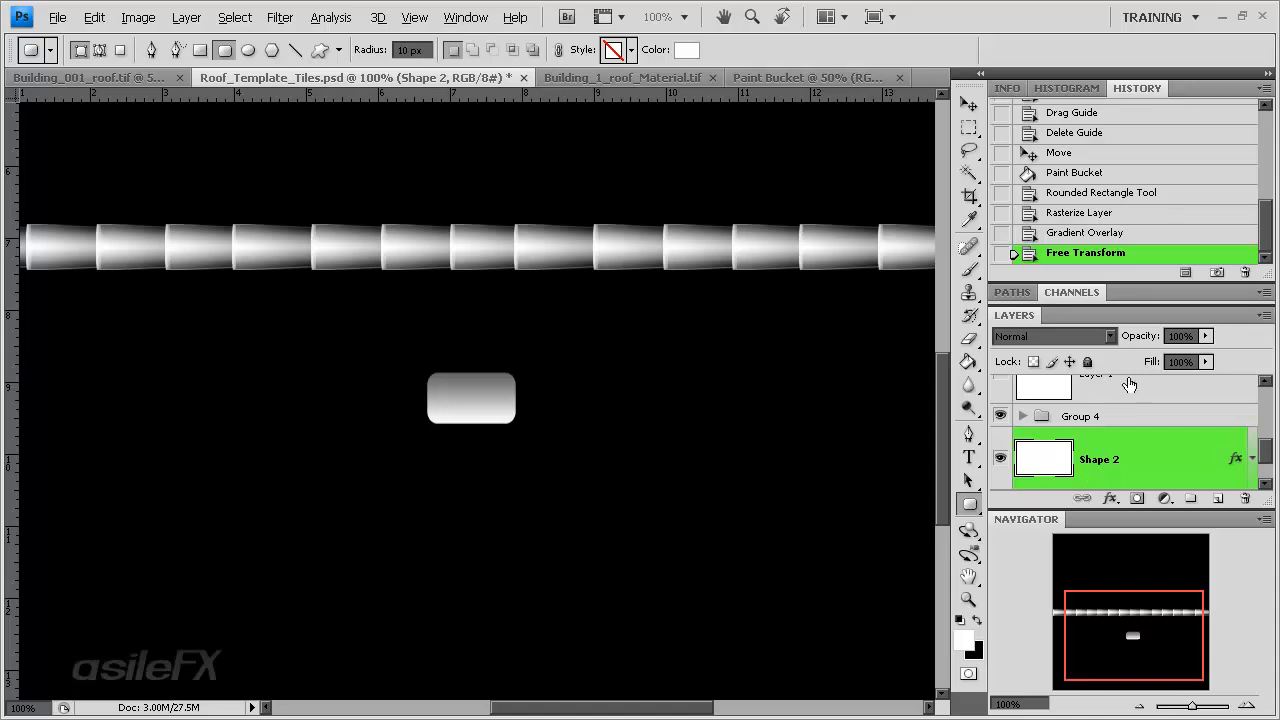
Move the rounded tile shape to the left and slightly up, closer to the ridge tile row.
double_click(1216, 87)
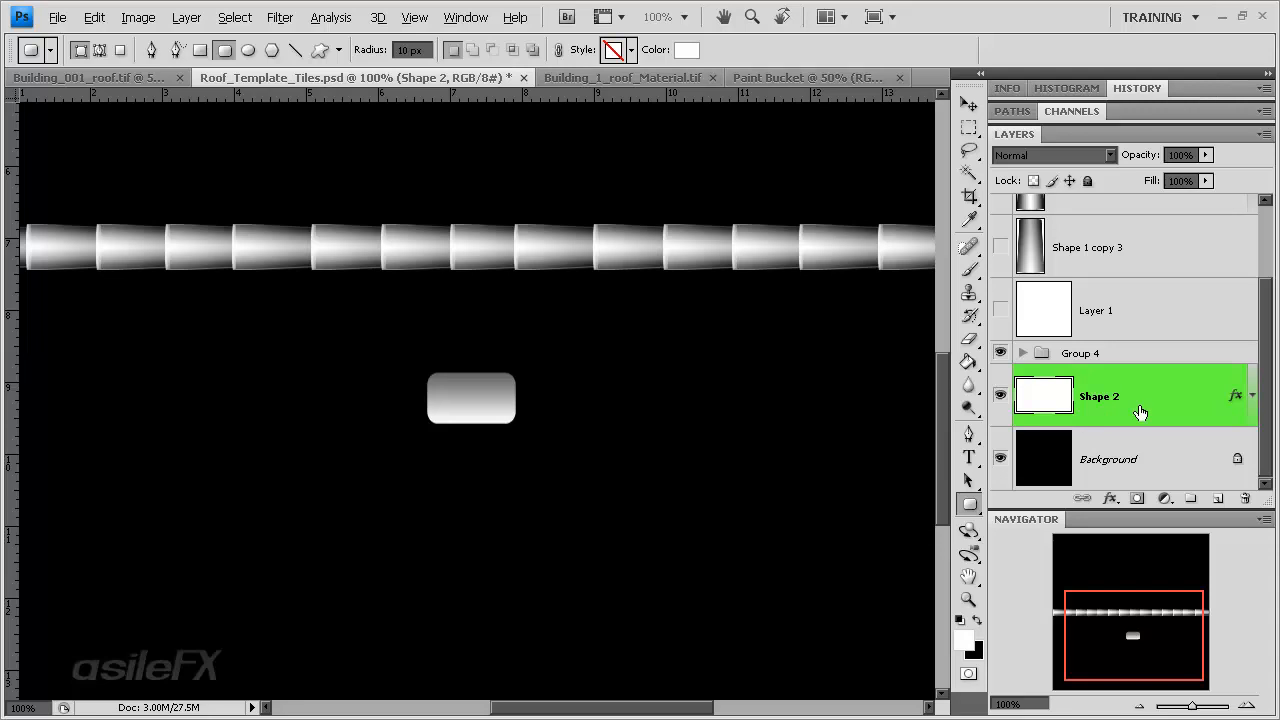
drag(1133, 631, 1122, 631)
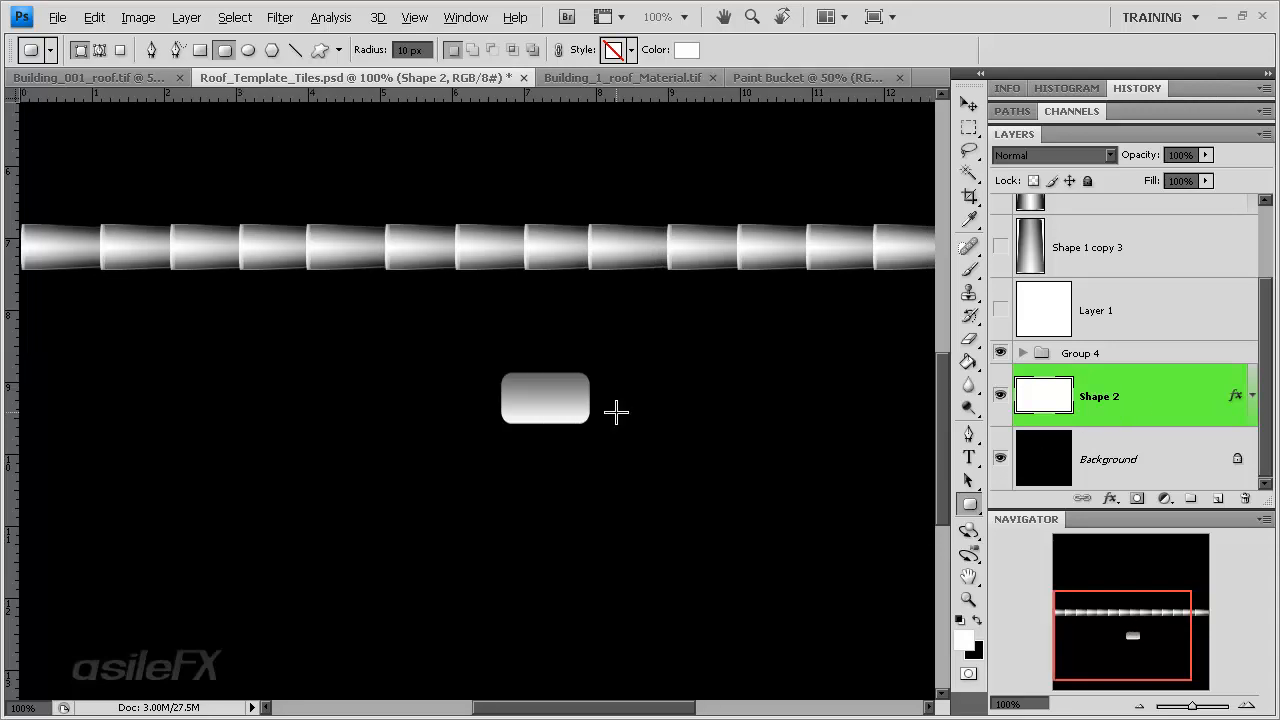
key(v)
drag(634, 389, 560, 369)
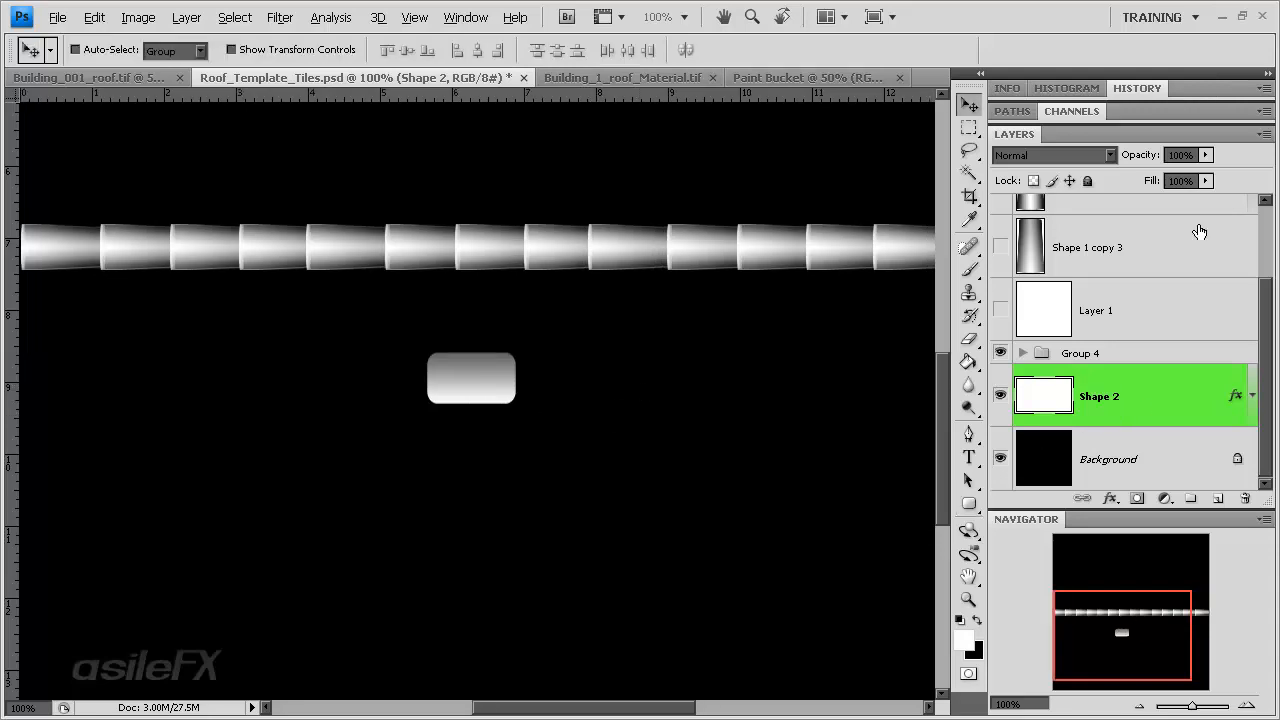
Put the Shape 2 tile layer into a new layer group named Tiles and select the layer inside it.
click(1263, 134)
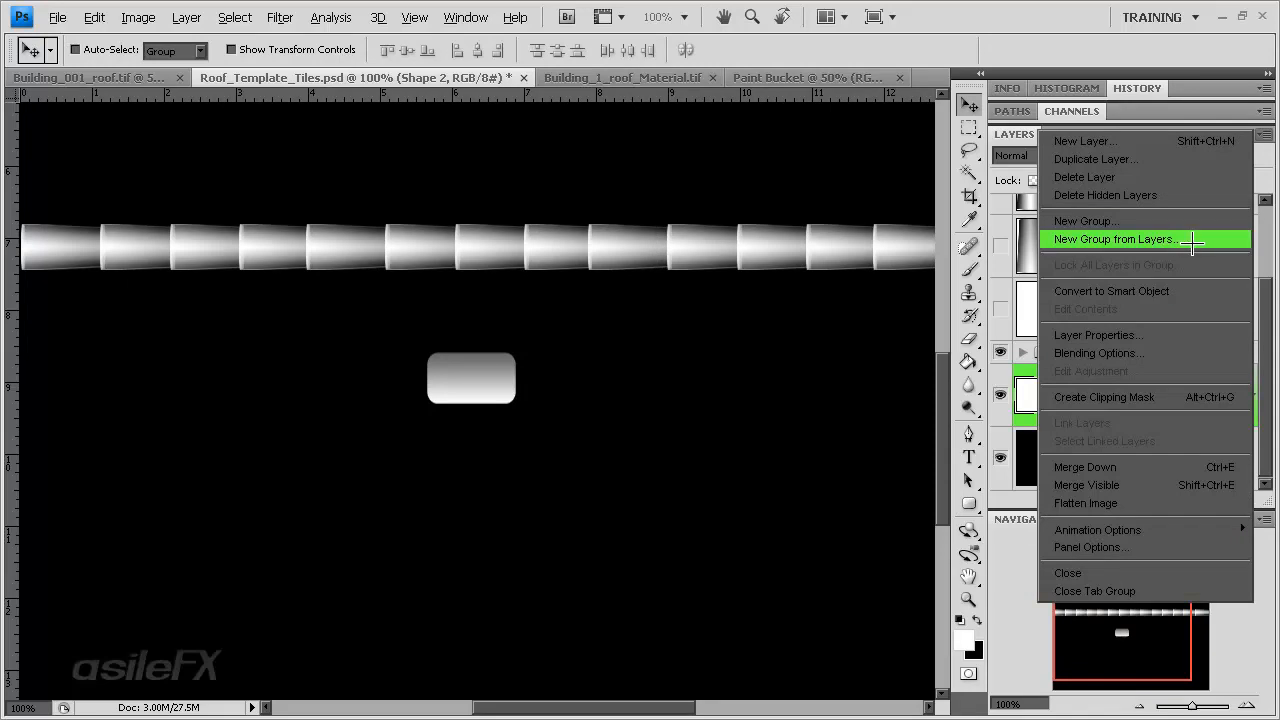
click(1155, 248)
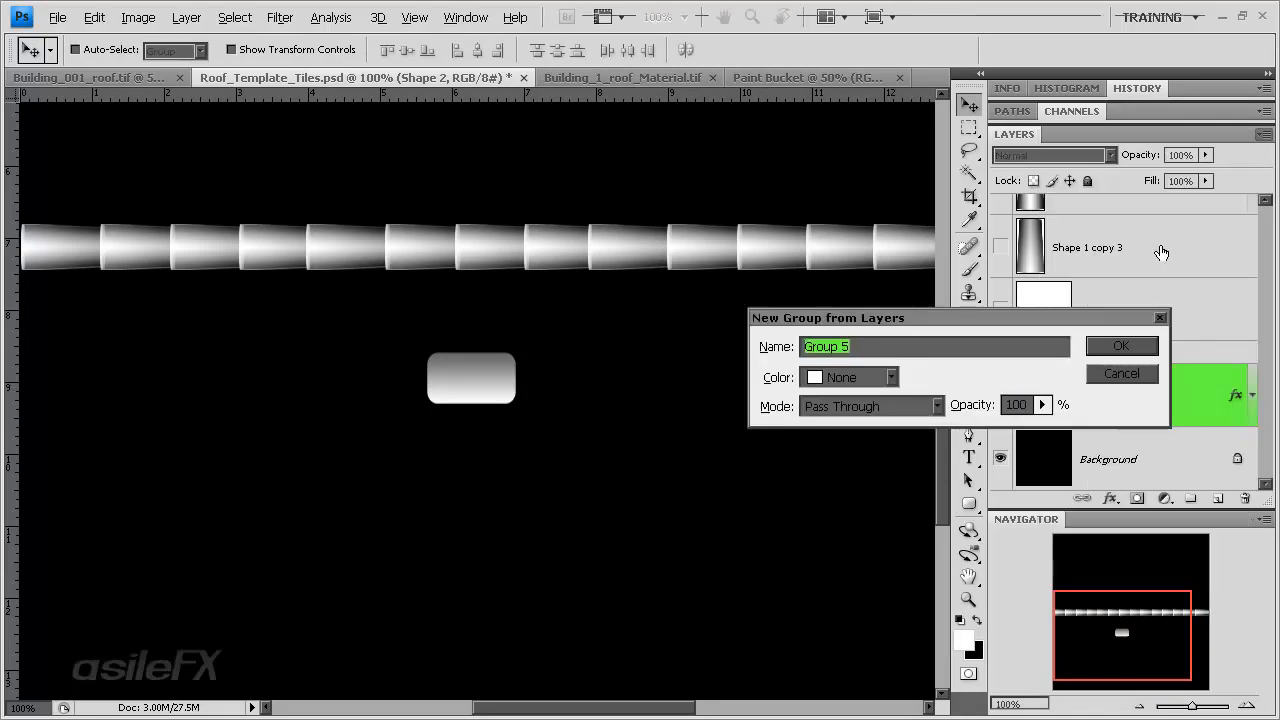
text(Tiles)
key(Return)
click(1146, 410)
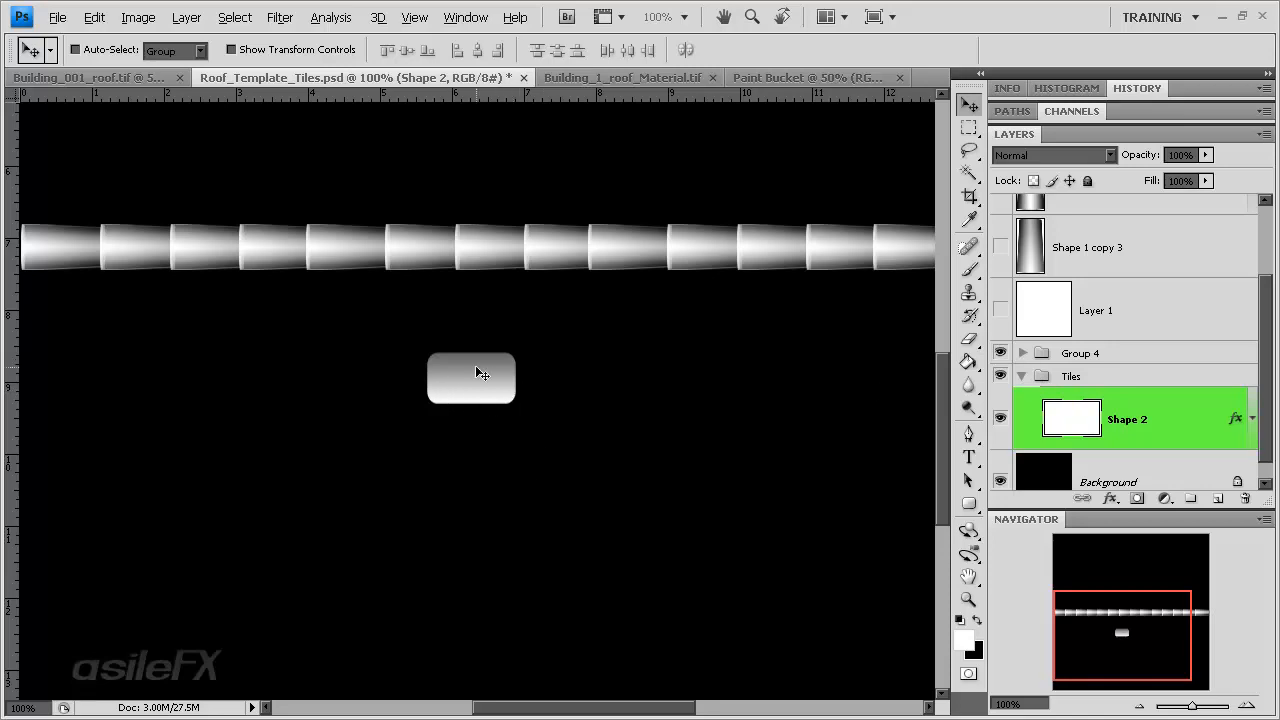
Duplicate the rounded tile directly to the right of the original and narrow the copy to about 90% width.
drag(477, 389, 545, 425)
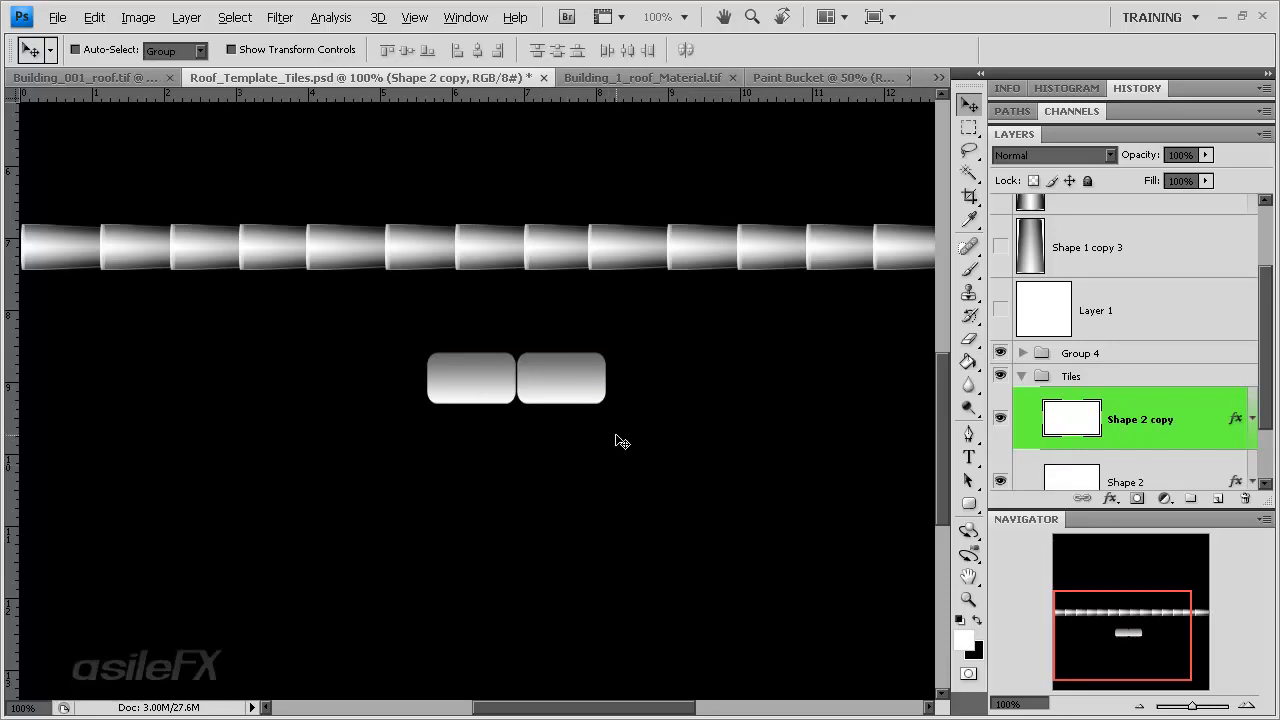
key(ctrl+t)
drag(606, 378, 597, 378)
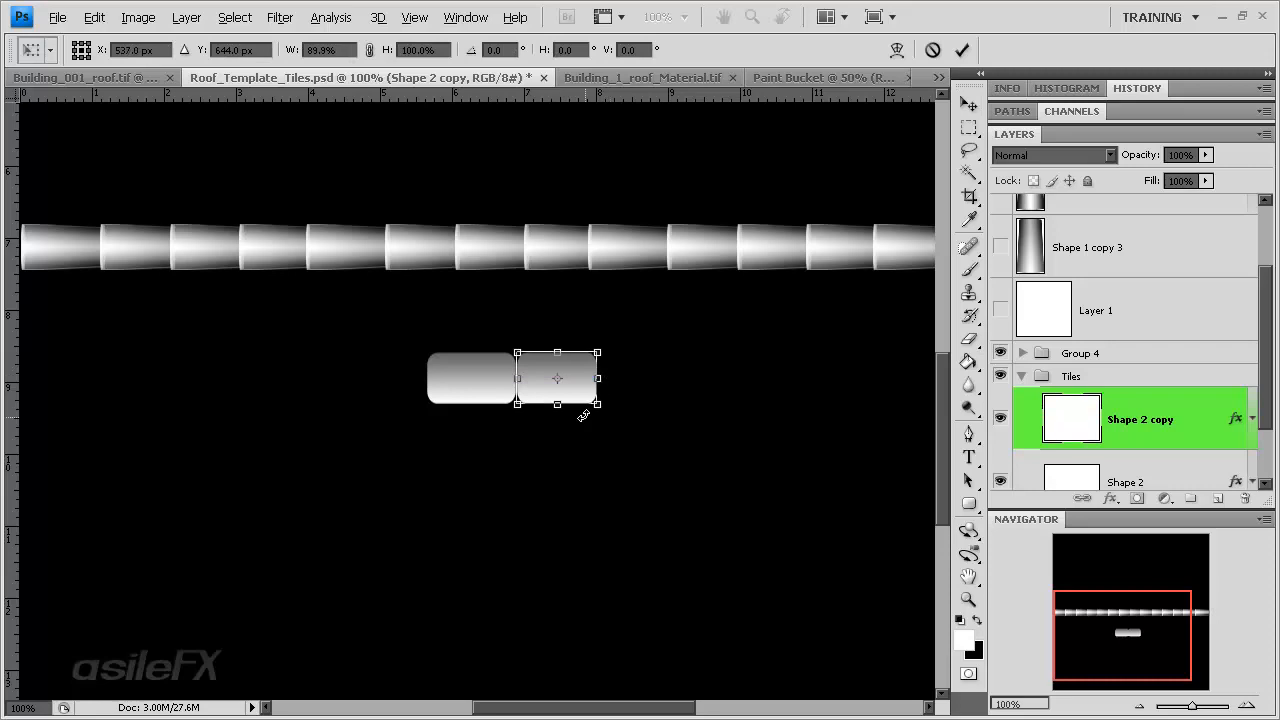
key(Return)
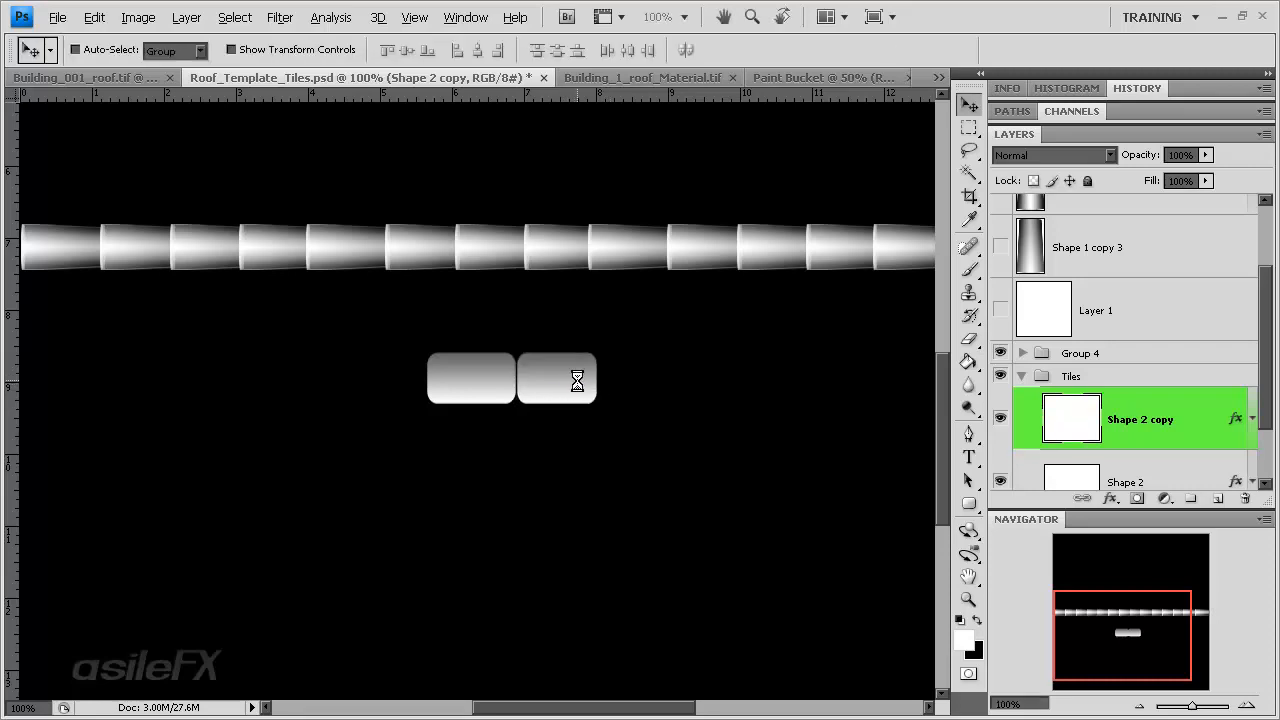
Duplicate the second tile as a third one beside it, closing the gap and making it slightly wider.
drag(590, 416, 683, 379)
key(Left)
key(Left)
key(ctrl+t)
key(Return)
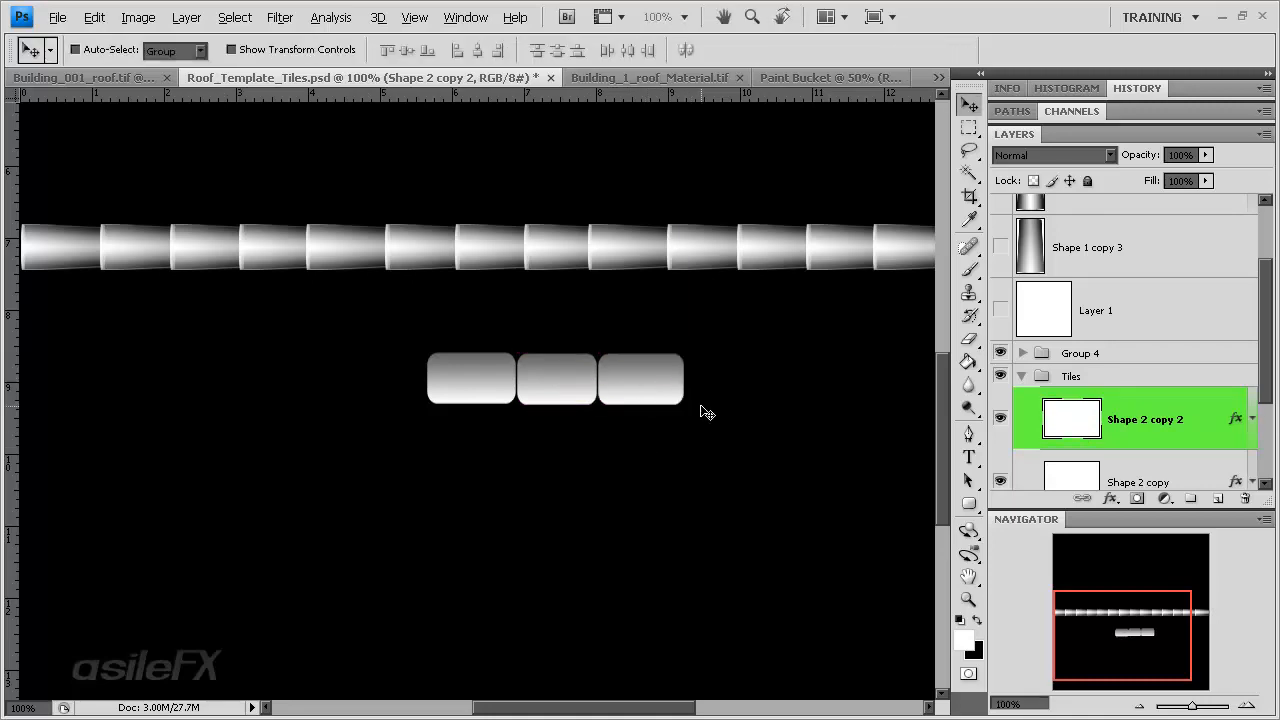
Duplicate the third tile to its right and nudge the copy close beside it, slightly lower than the row.
drag(684, 431, 744, 413)
key(Right)
key(Right)
key(Right)
key(Right)
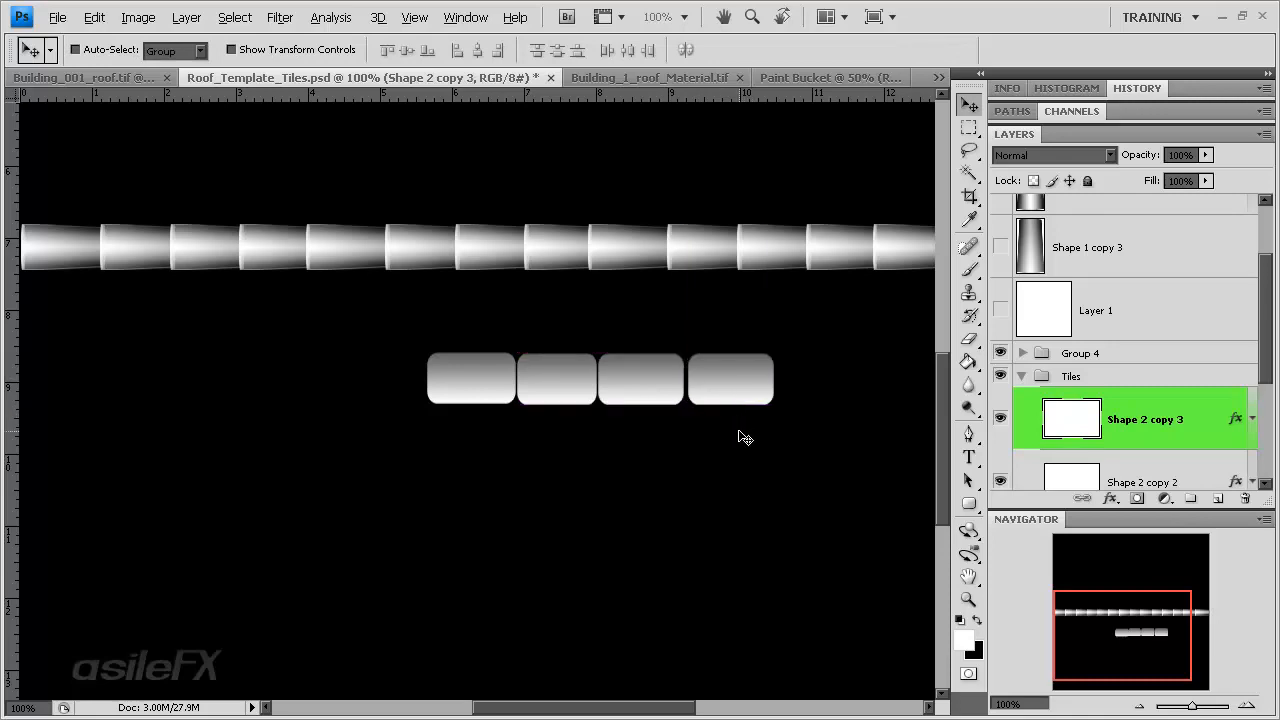
key(Down)
key(Down)
key(Down)
key(Down)
key(Up)
key(Left)
key(Left)
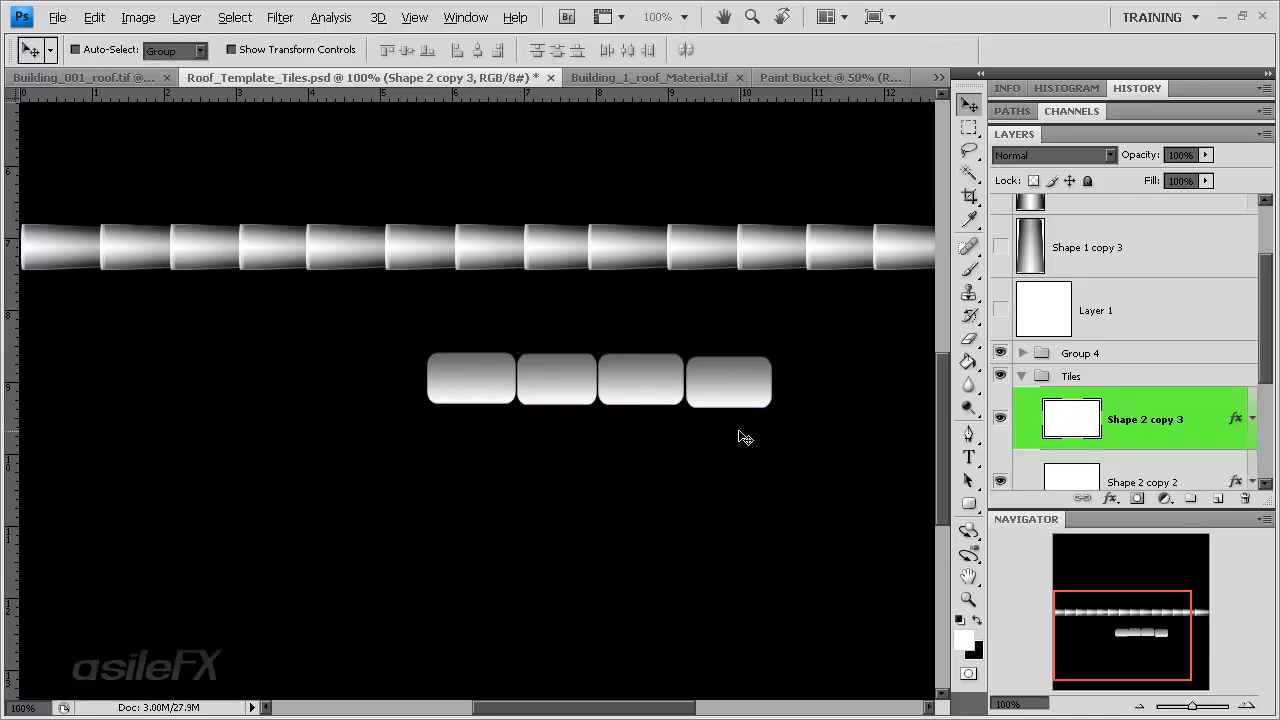
Narrow the fourth tile from its right edge to about three quarters of its width, keeping its height.
key(ctrl+t)
drag(771, 381, 749, 381)
key(Return)
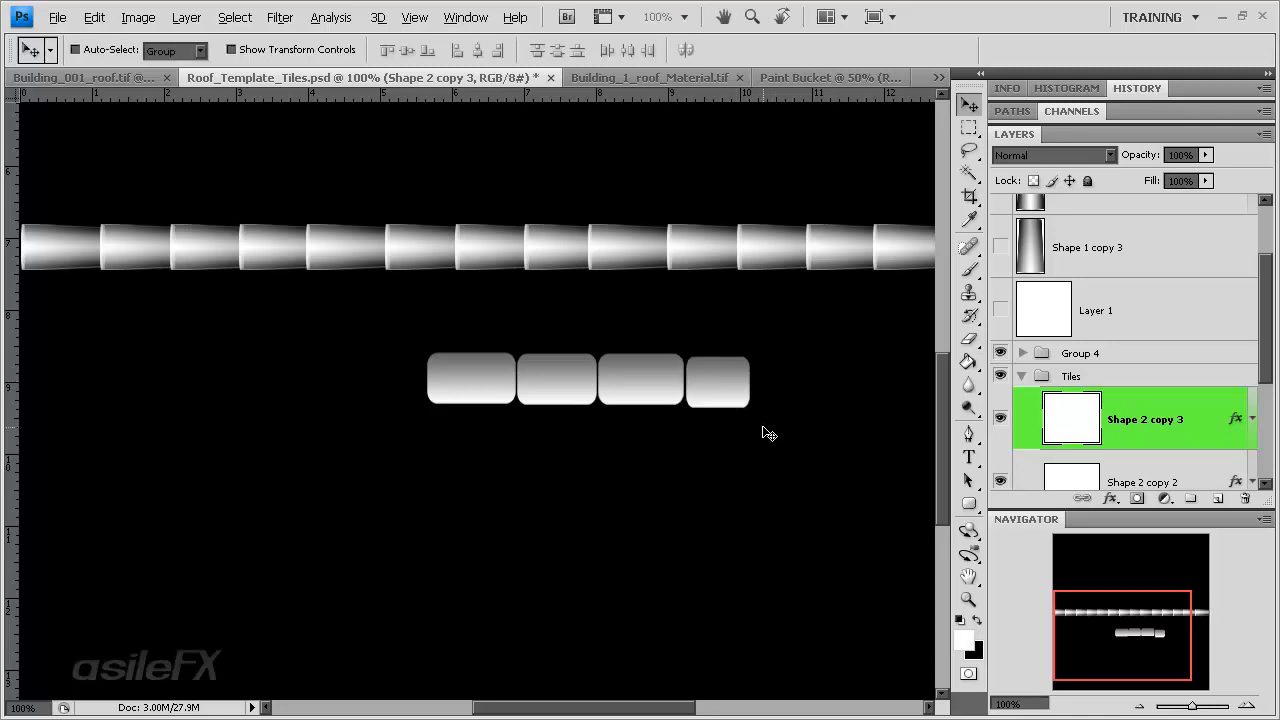
Duplicate the narrow fourth tile as a fifth one and nudge it left and slightly up beside the fourth.
alt+drag(701, 430, 757, 430)
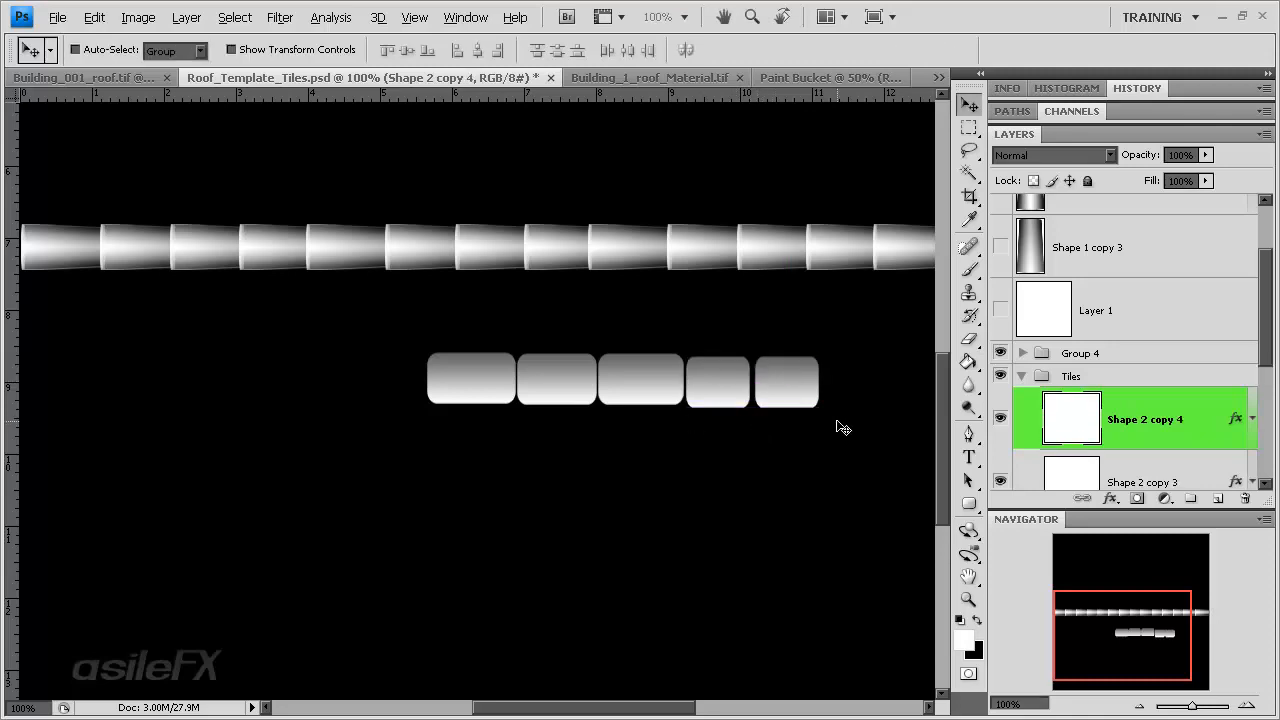
key(Left)
key(Left)
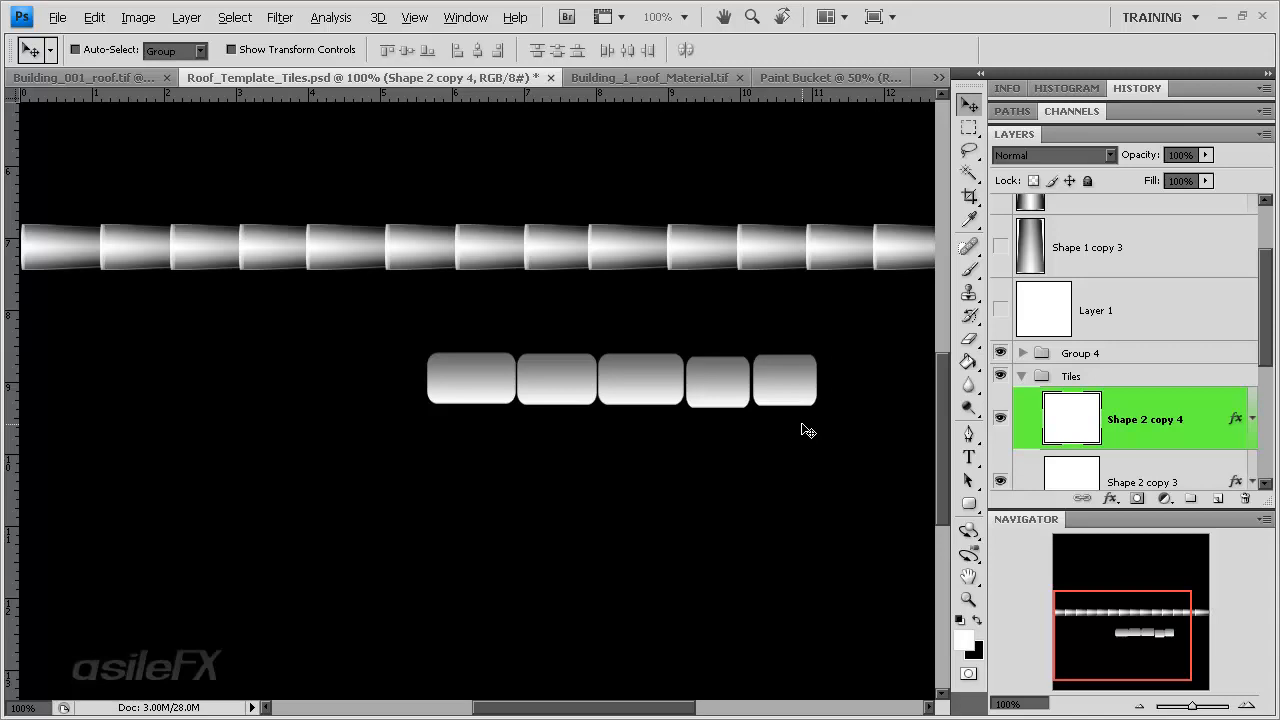
key(Left)
key(Left)
key(Up)
key(Up)
key(Up)
Shift the fifth tile right to open a gap, and draw a rasterized white rounded rectangle with a 5 px radius there.
drag(1150, 612, 1164, 611)
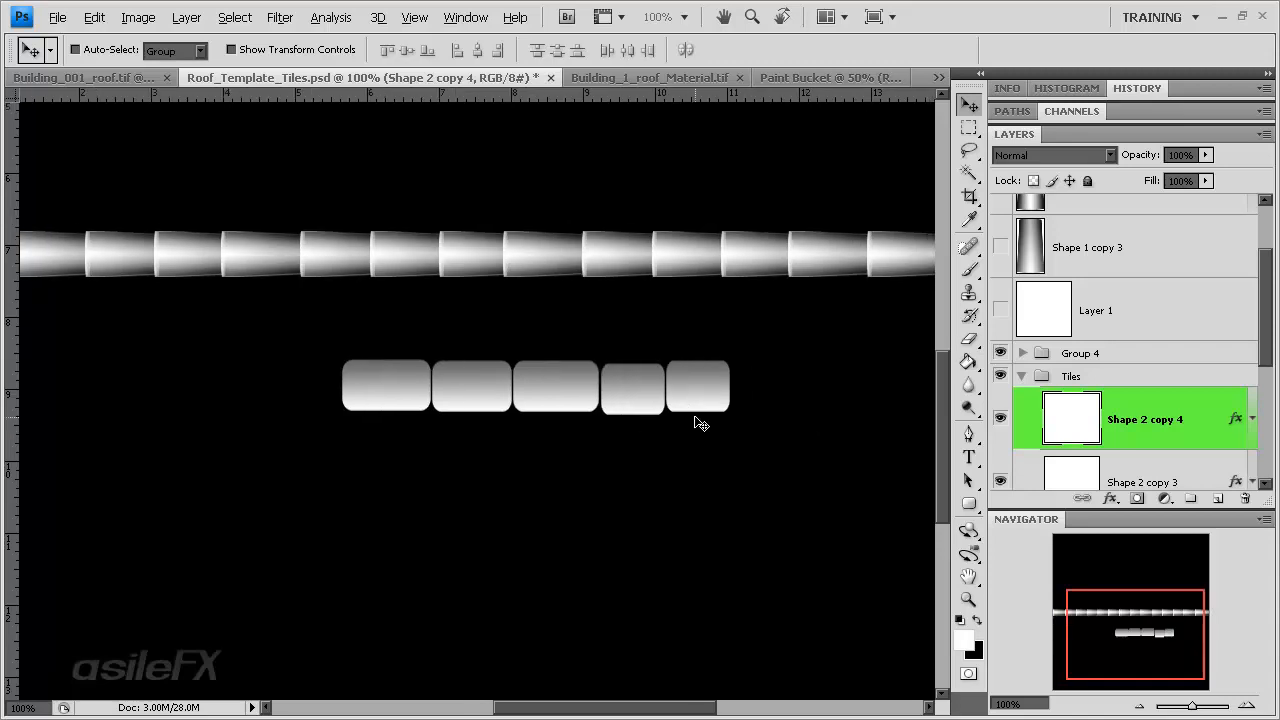
drag(697, 424, 763, 421)
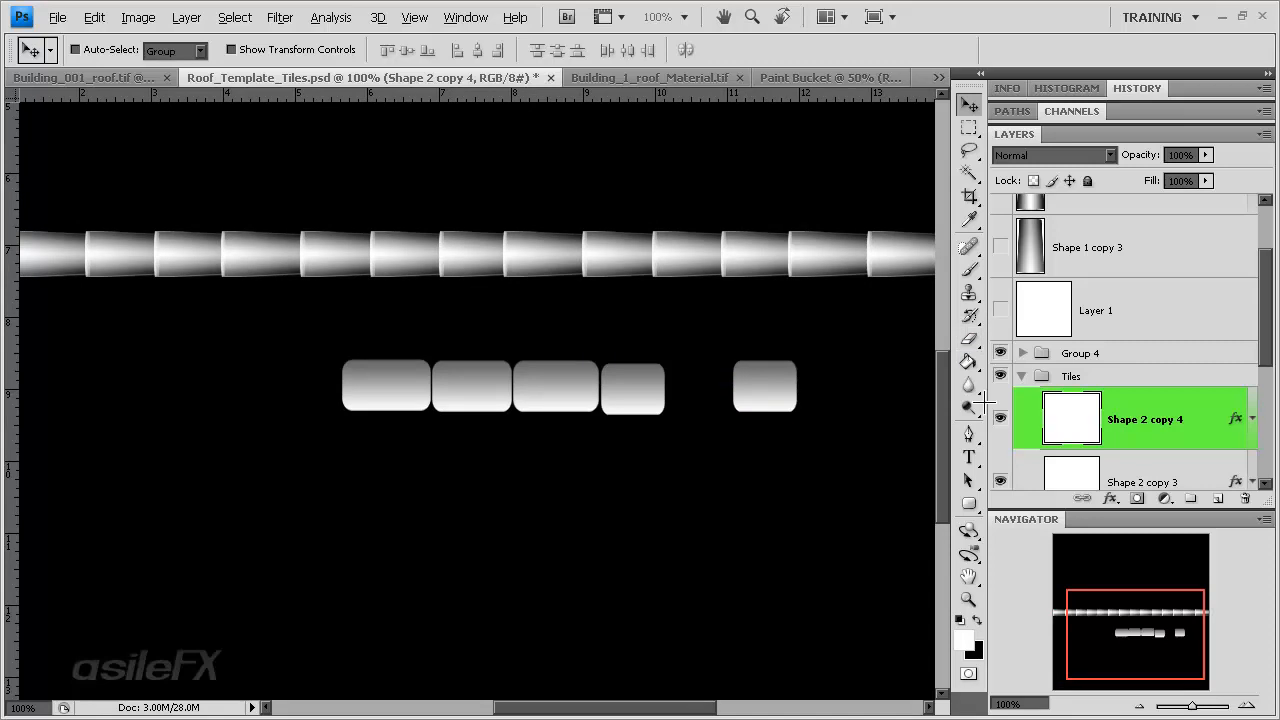
click(968, 503)
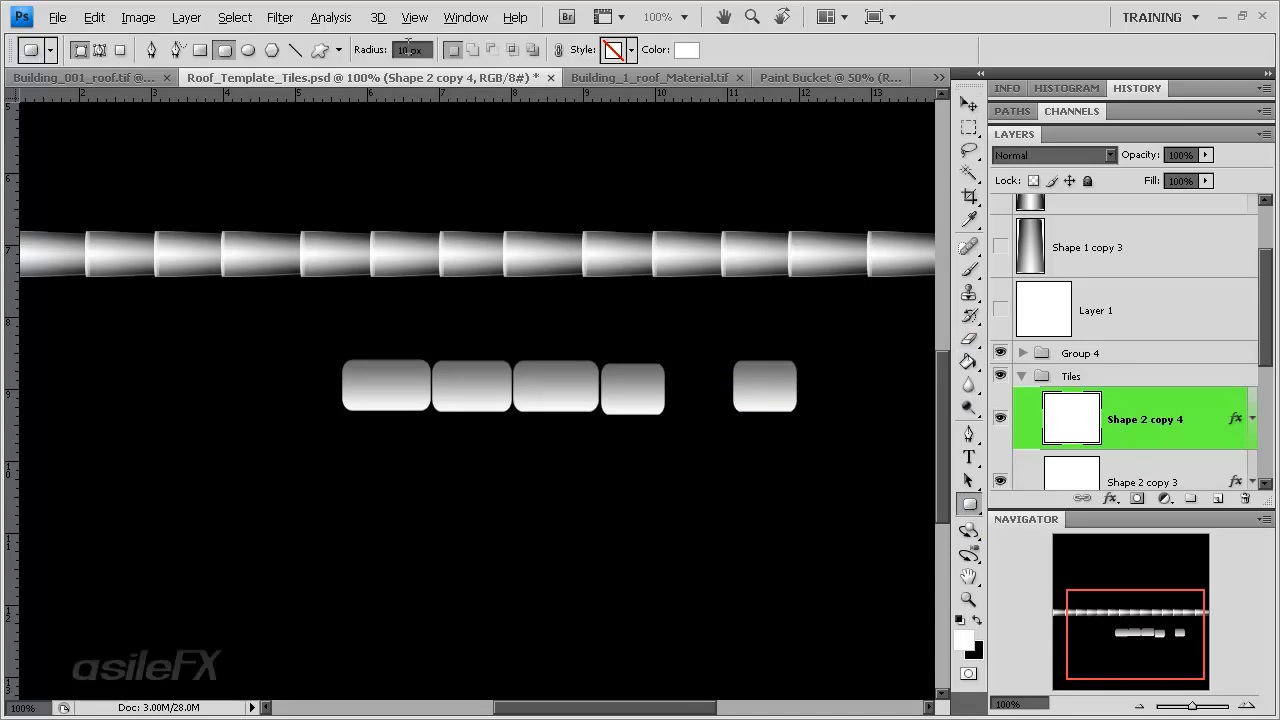
text(5)
drag(672, 366, 750, 421)
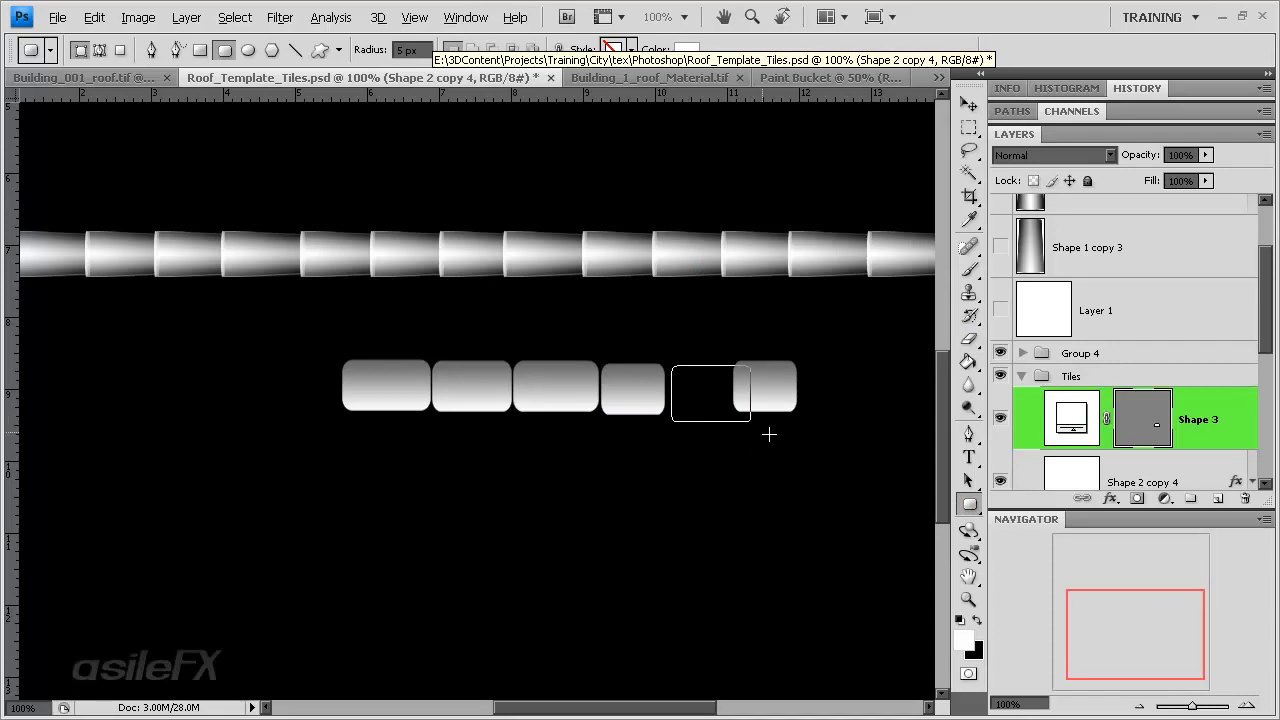
right_click(1180, 414)
click(1162, 456)
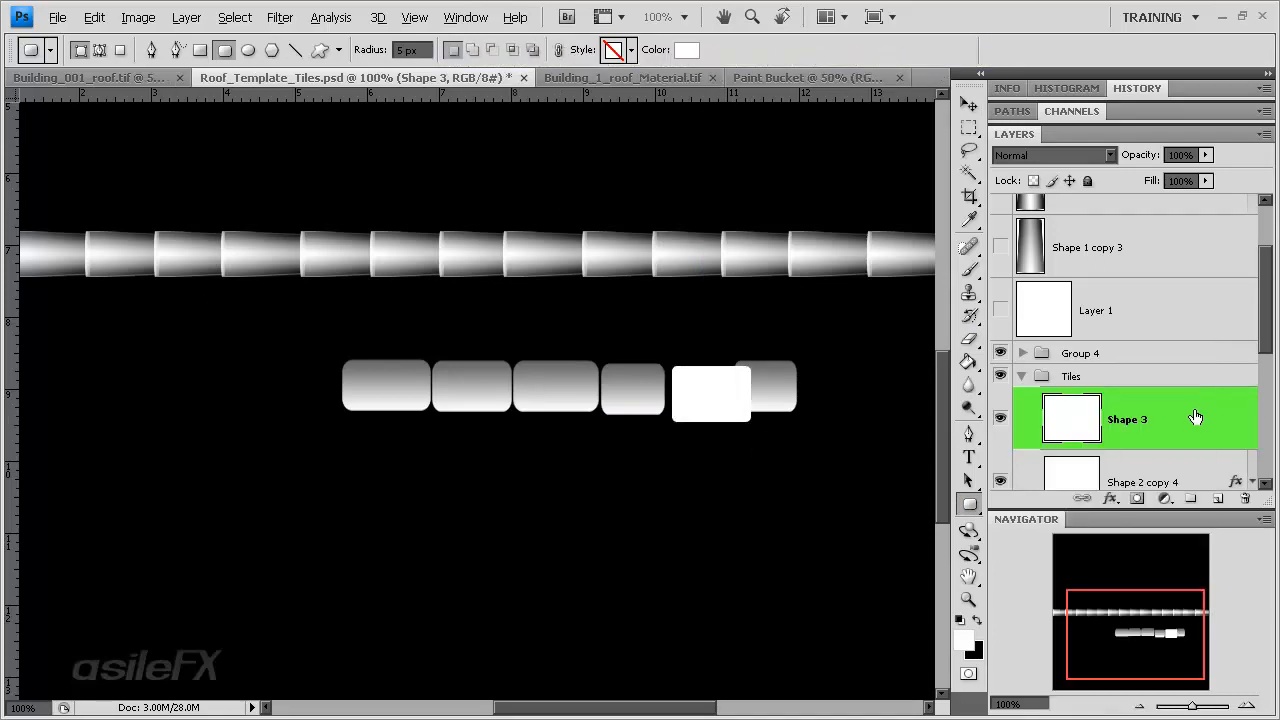
double_click(1196, 417)
click(680, 396)
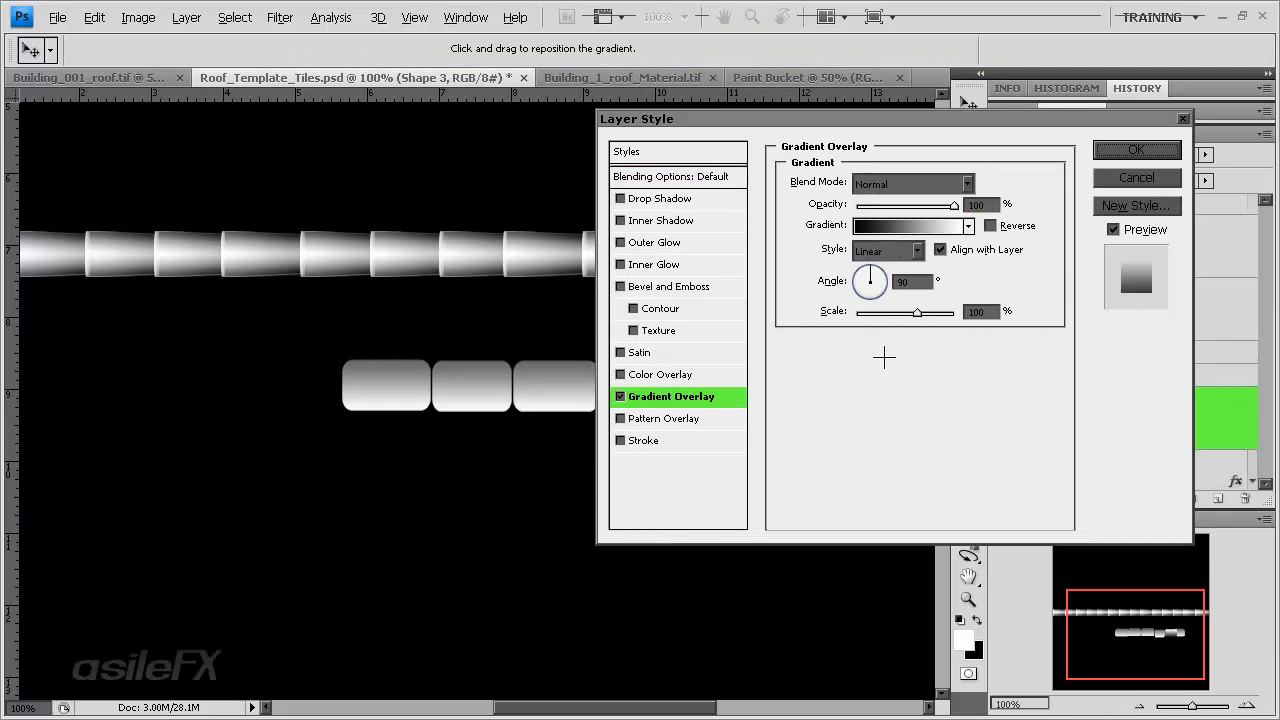
click(1137, 177)
Copy the layer style of Shape 2 copy 4 onto the new Shape 3 layer.
scroll(1095, 420, down, 1)
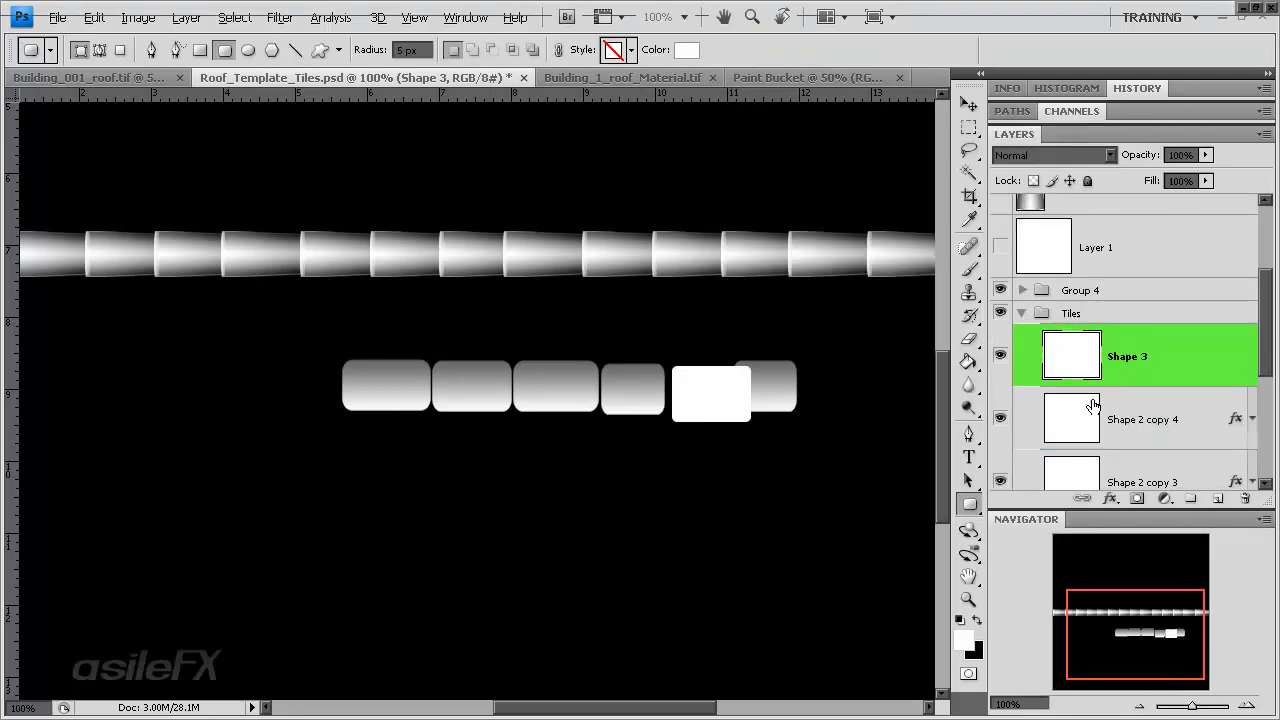
right_click(1172, 426)
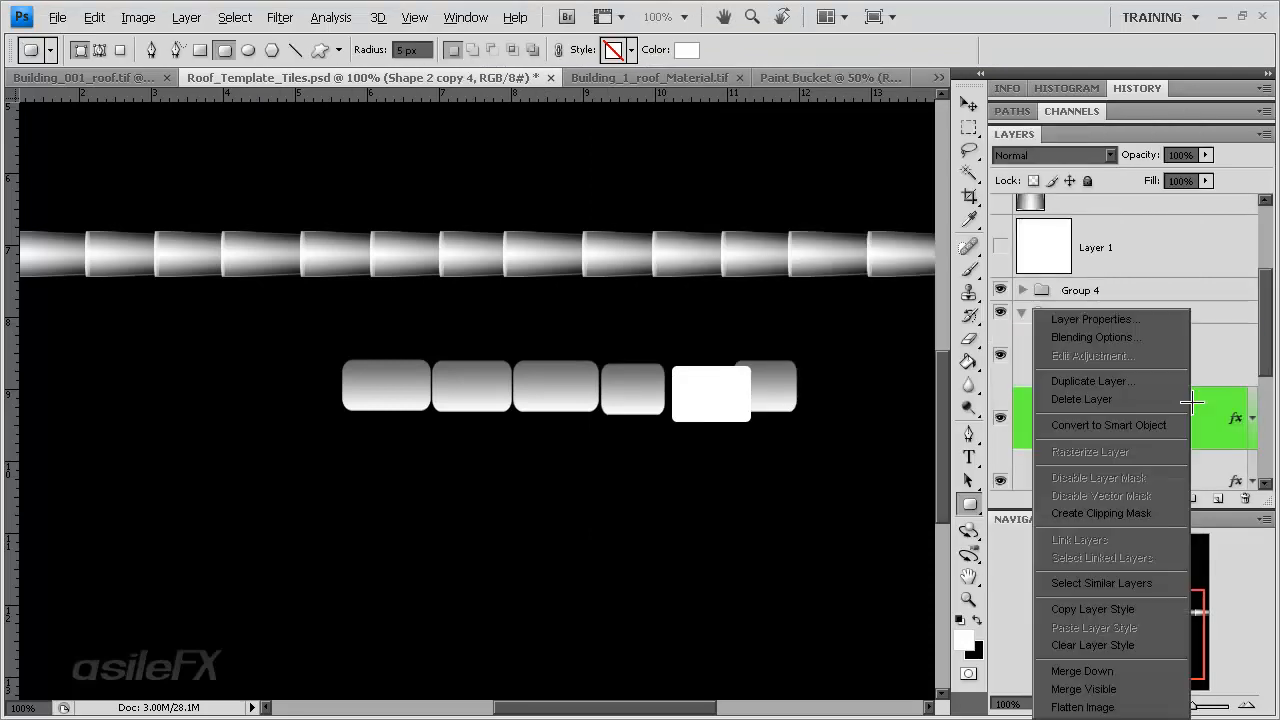
click(1131, 609)
click(1080, 350)
right_click(1177, 350)
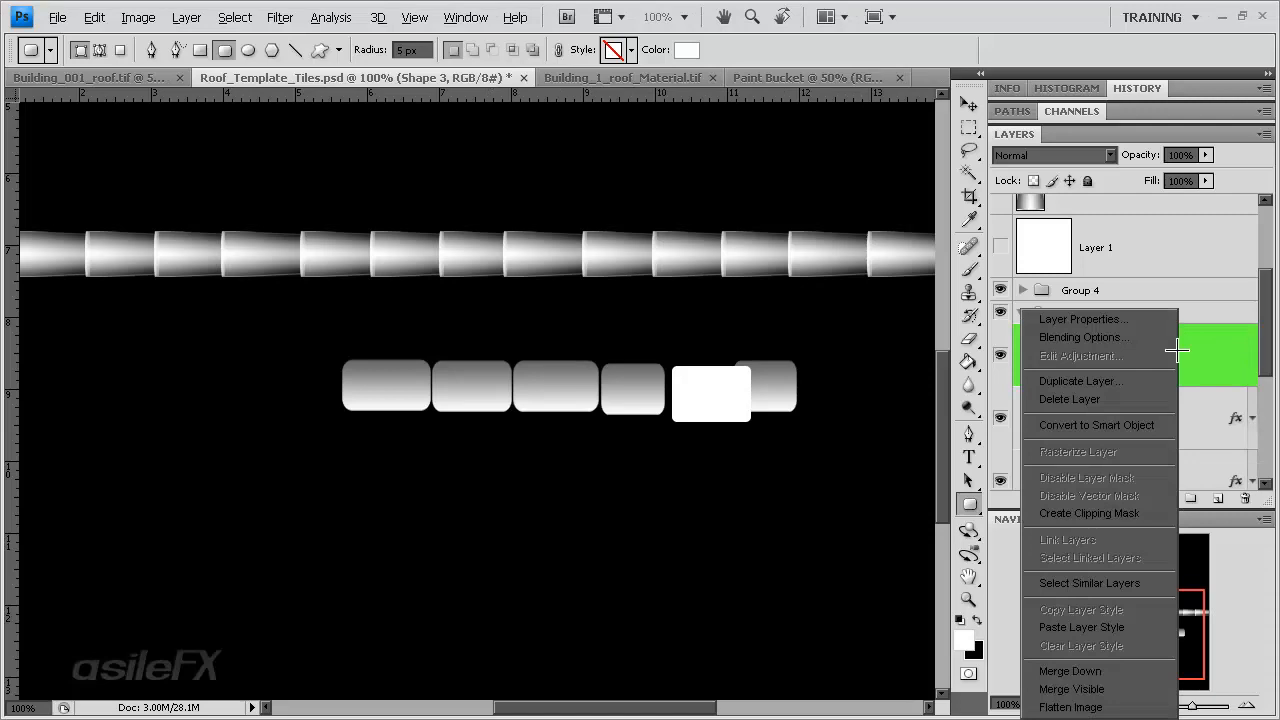
click(1120, 627)
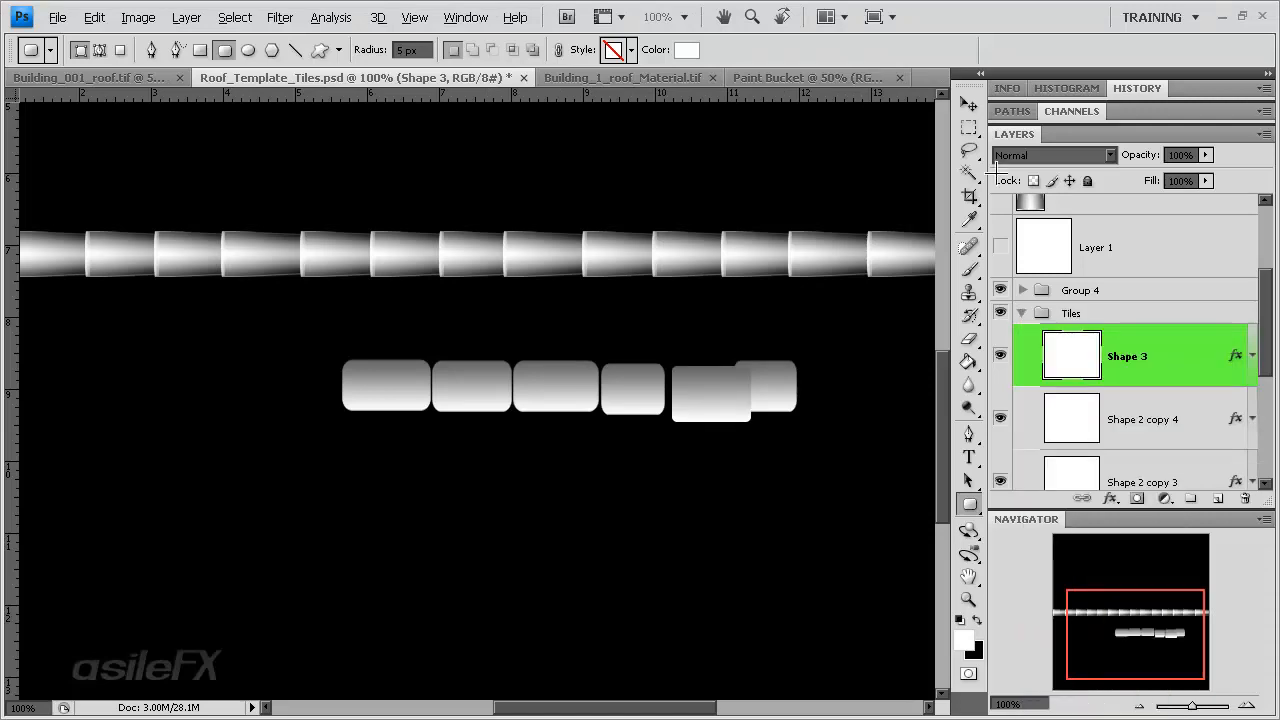
Move the Shape 3 tile slightly left and up so it sits close beside the fourth tile.
click(966, 106)
drag(677, 443, 675, 442)
key(ctrl+t)
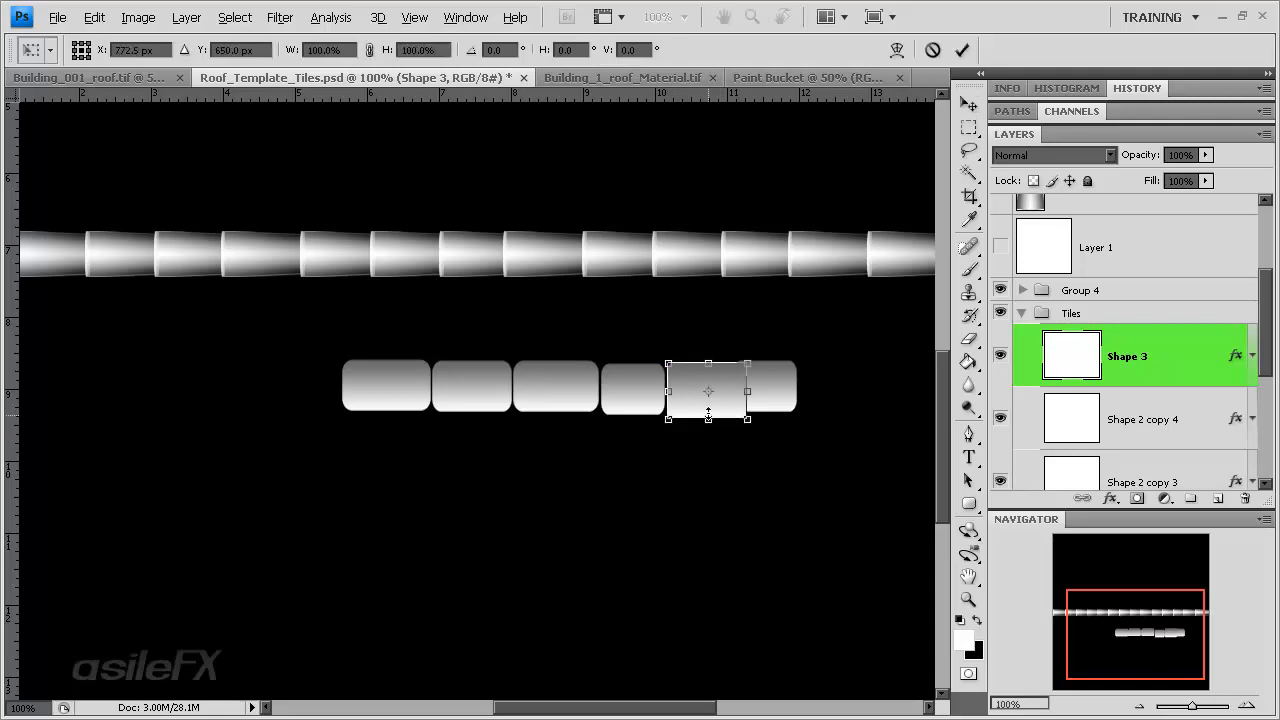
key(Return)
Order Shape 3 below Shape 2 copy 4 in the Tiles group, and move the Shape 2 copy 4 tile directly right of Shape 3.
drag(1110, 370, 1173, 386)
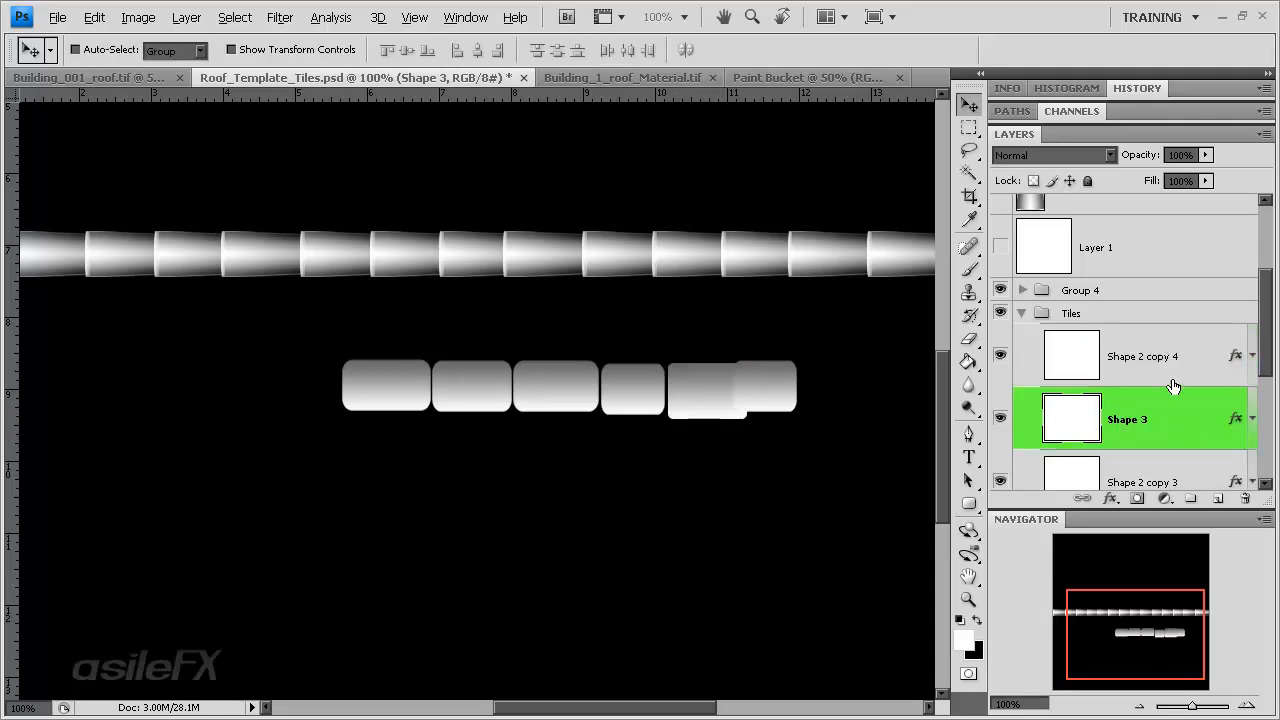
click(1170, 355)
drag(677, 453, 688, 451)
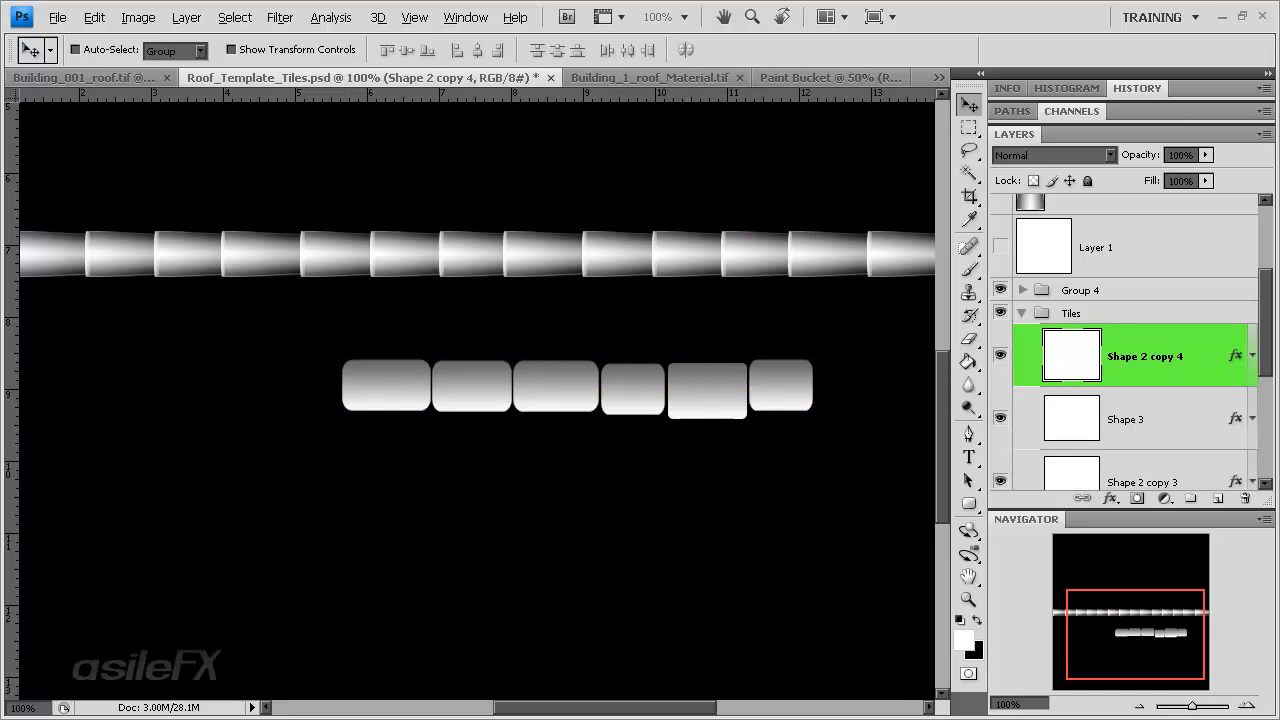
Select the Shape 2 copy 4 and Shape 3 layers together and nudge both tiles slightly left and up.
shift+click(1110, 420)
key(Left)
key(Left)
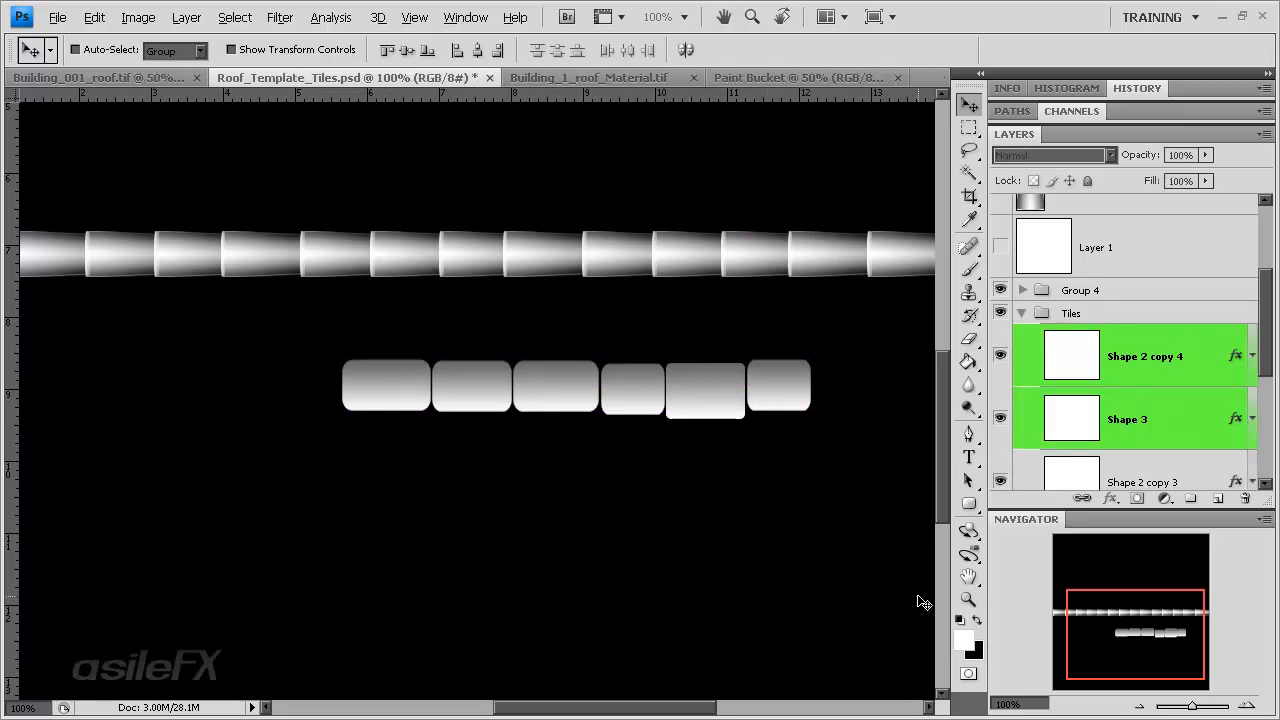
key(Right)
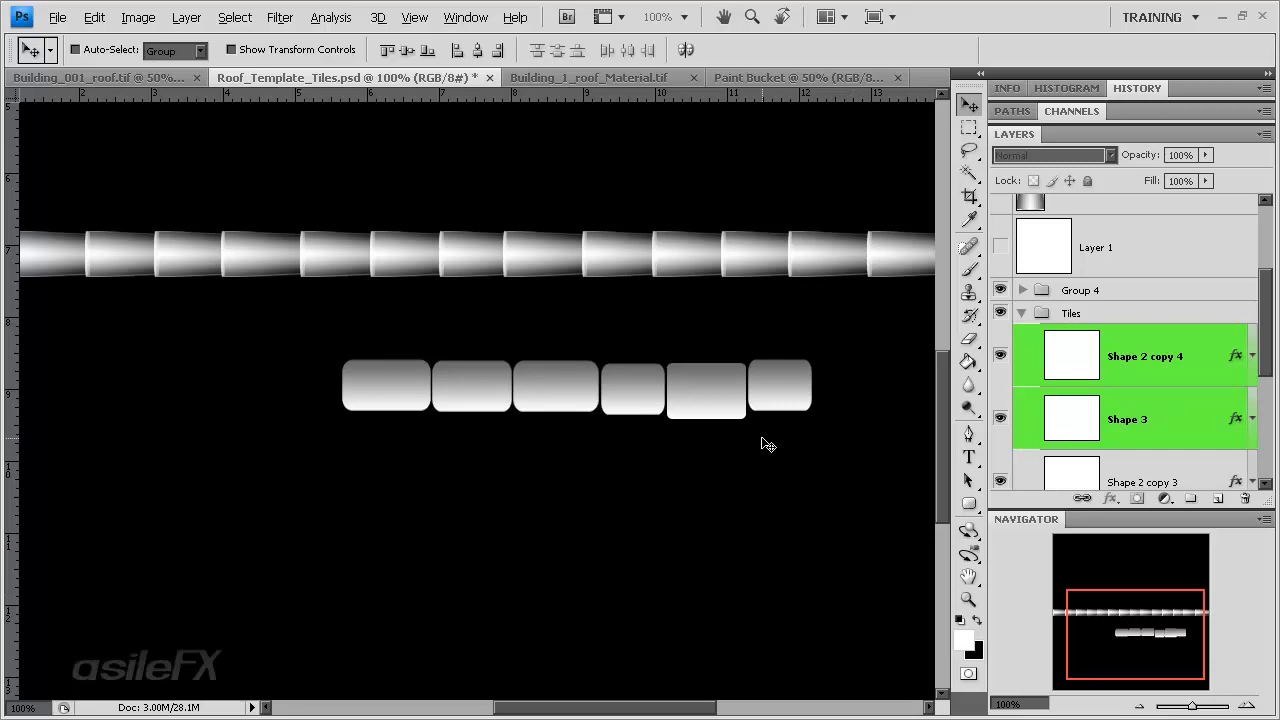
key(Up)
key(Up)
key(Up)
key(Up)
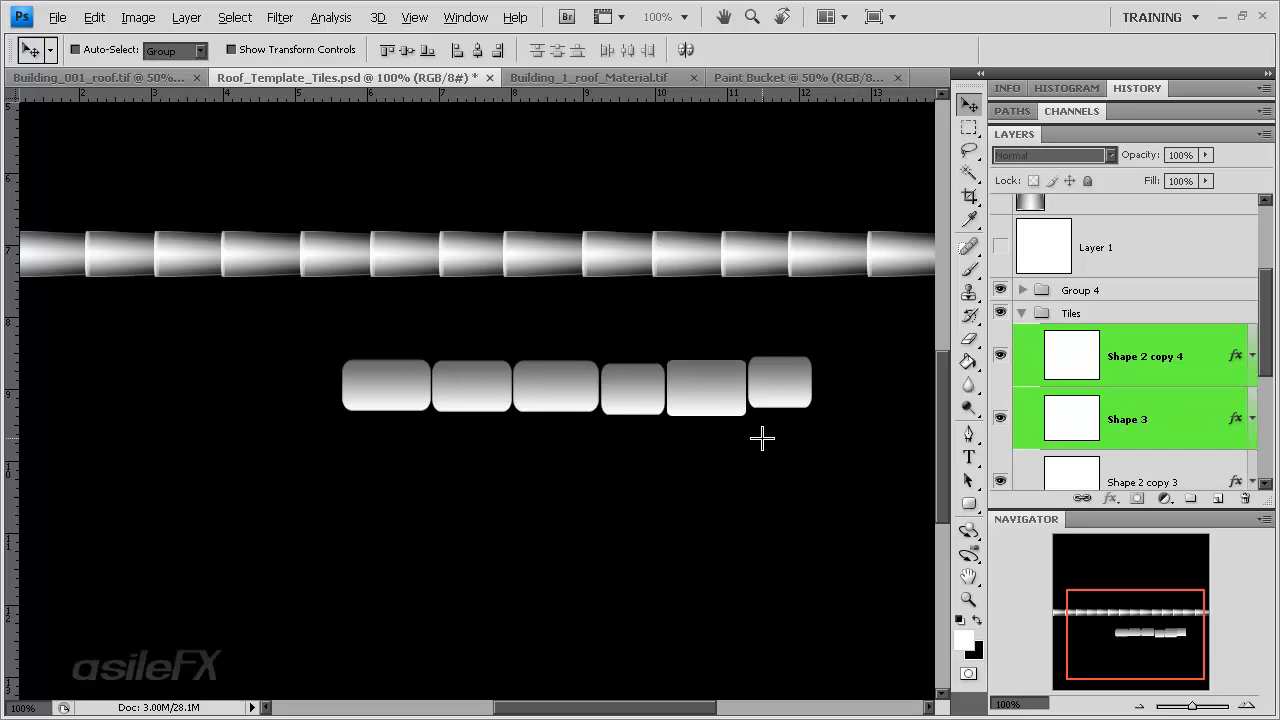
Nudge the Shape 2 copy 4 tile down slightly so it lines up with the rest of the row.
click(1232, 352)
key(Down)
key(Down)
key(Down)
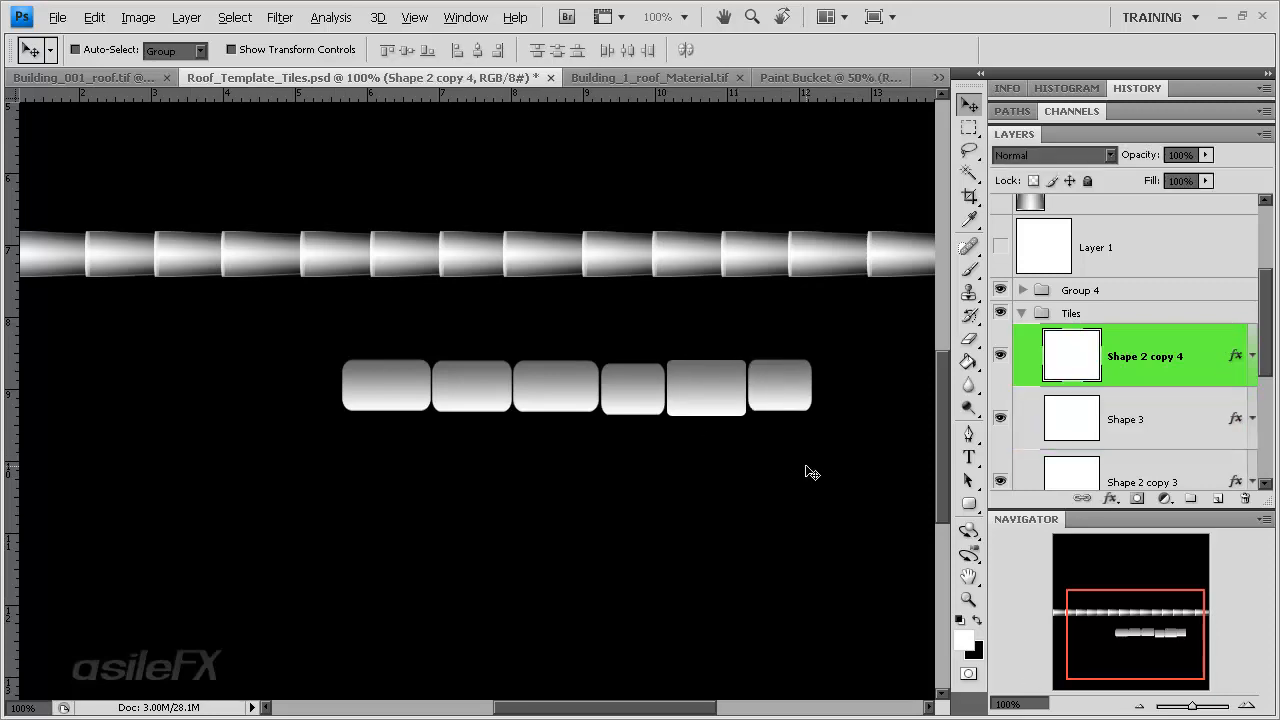
Duplicate the Shape 3 tile and place the copy at the left end of the tile row.
click(1130, 414)
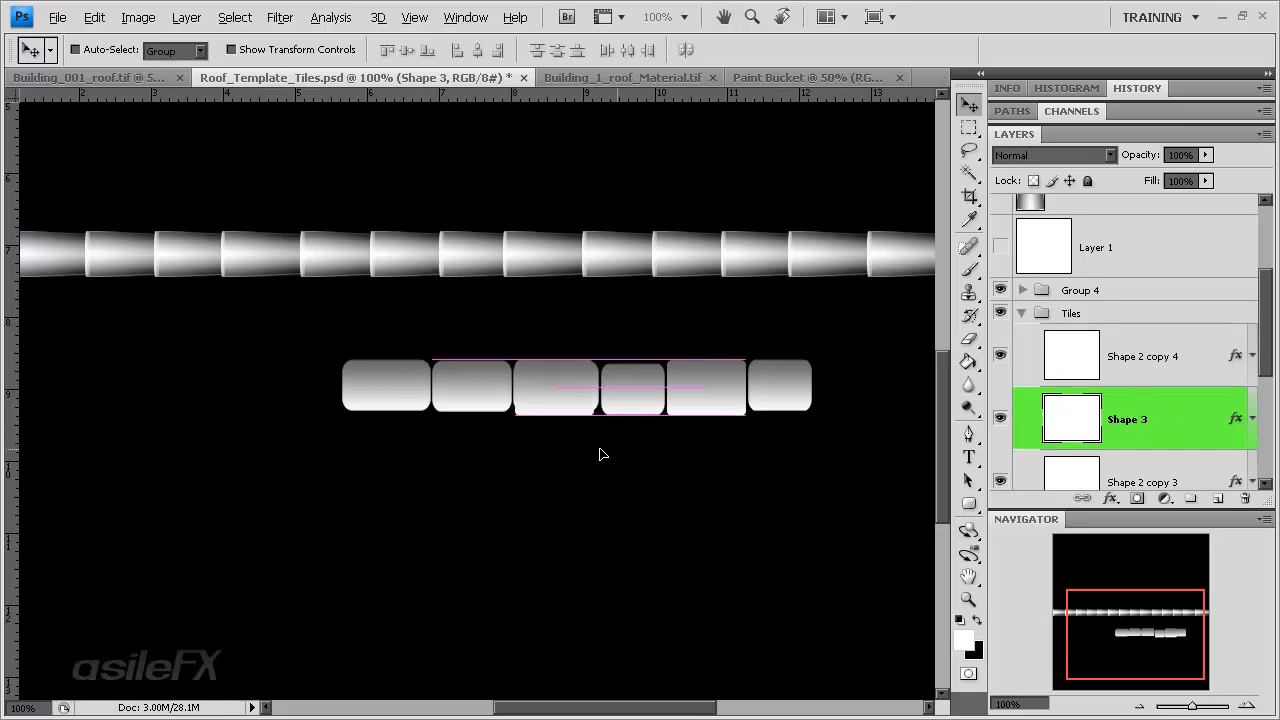
drag(600, 454, 373, 456)
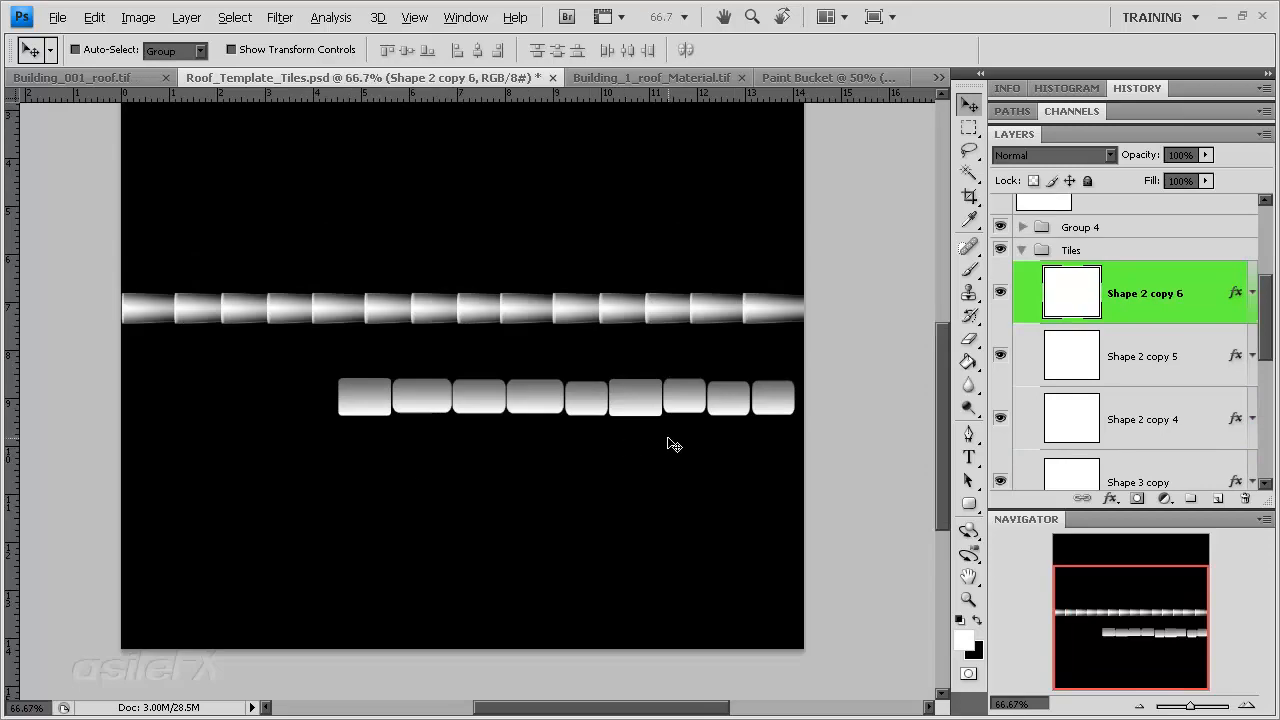
Rotate the rightmost tile, Shape 2 copy 6, slightly clockwise with Free Transform.
key(ctrl+t)
drag(809, 380, 827, 376)
key(Return)
click(1247, 706)
click(1141, 638)
drag(1141, 638, 1192, 620)
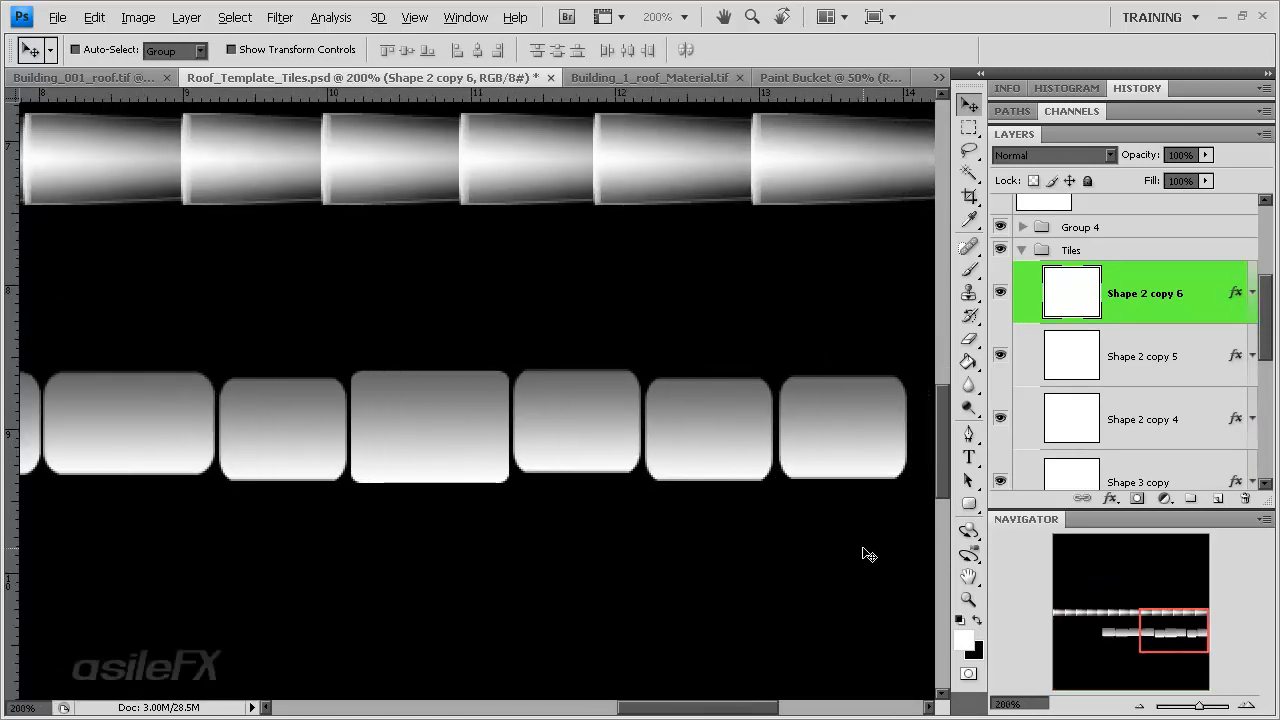
key(ctrl+t)
drag(878, 550, 871, 543)
key(Return)
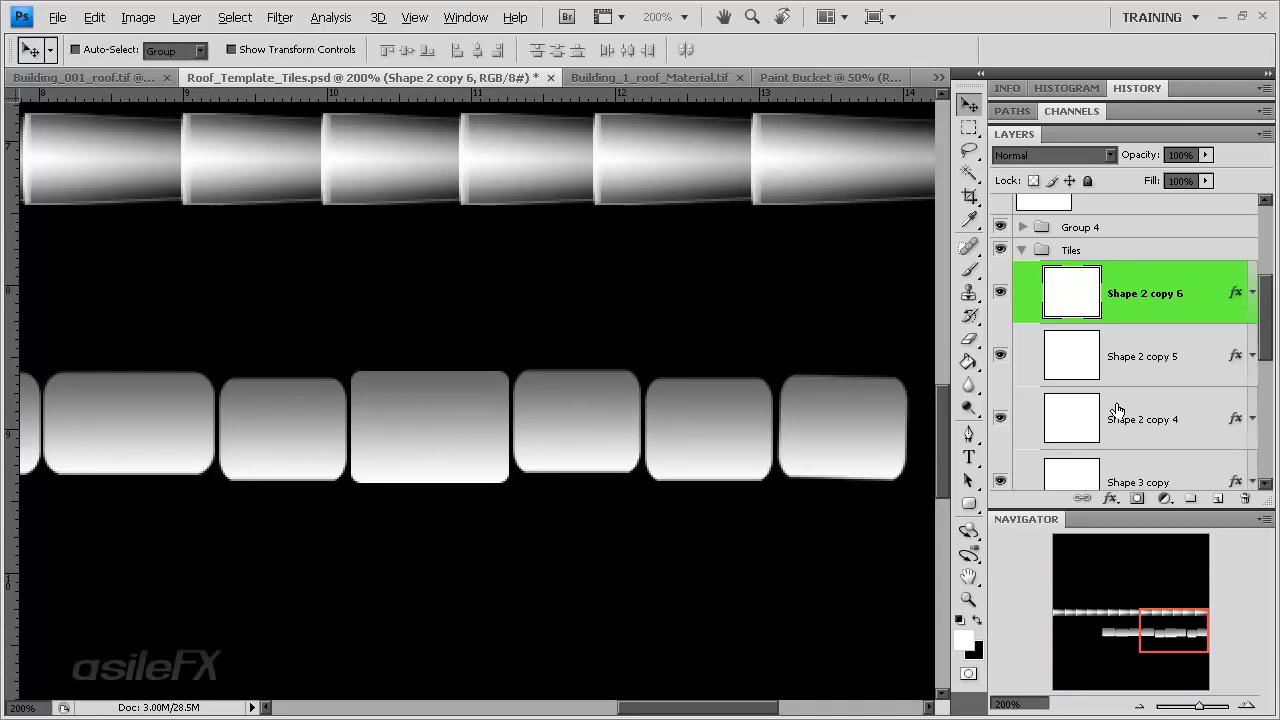
Rotate the leftmost tile, Shape 3 copy, slightly counterclockwise with Free Transform.
scroll(1117, 408, down, 1)
click(1064, 420)
key(ctrl+t)
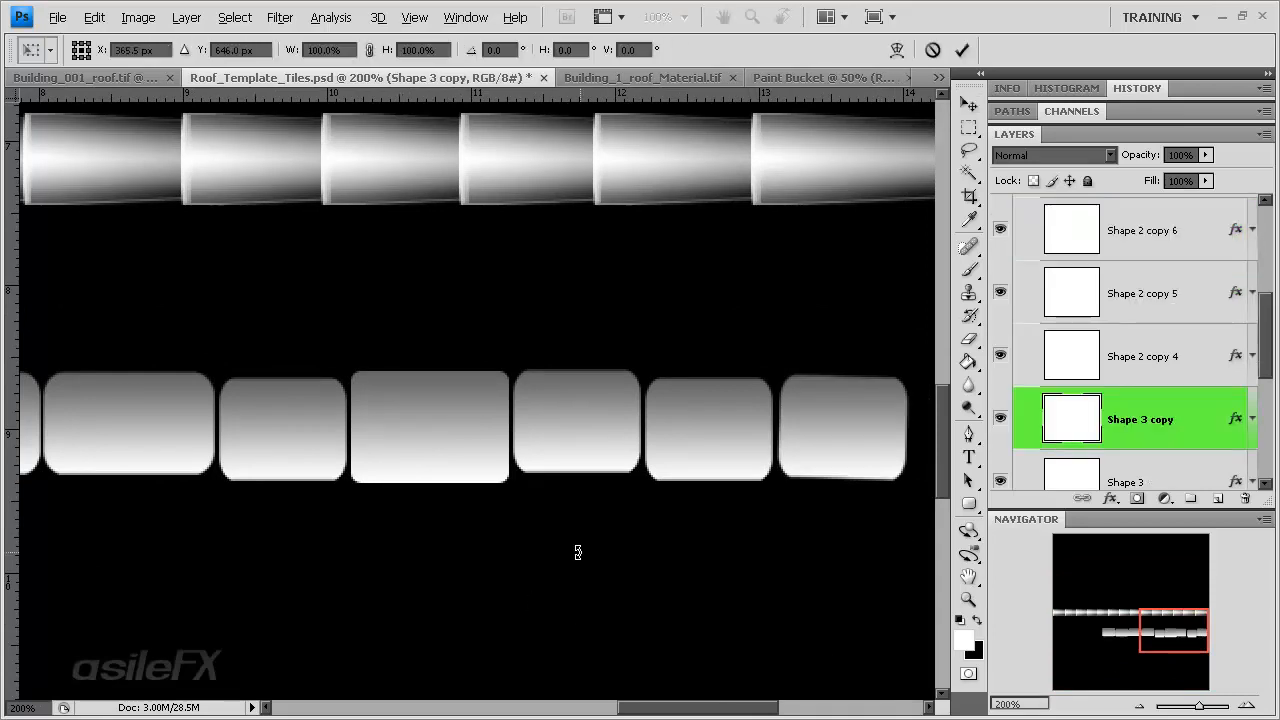
drag(1160, 628, 1096, 626)
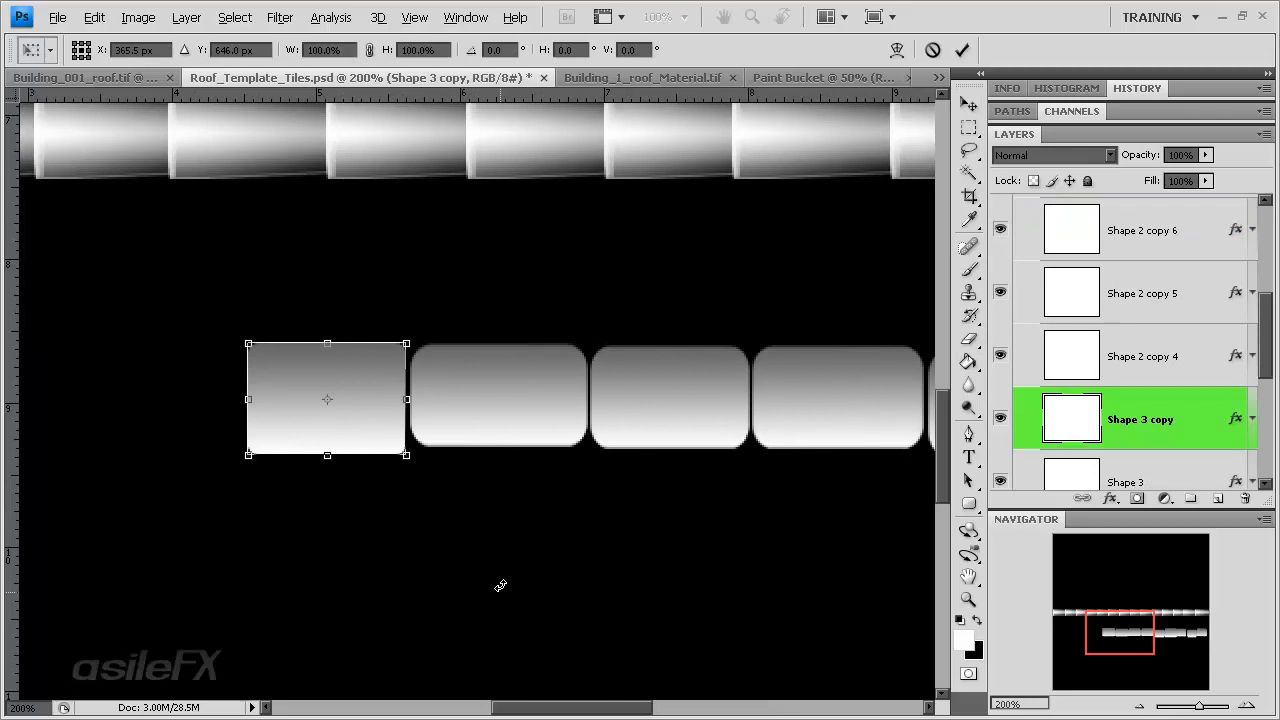
drag(500, 587, 503, 584)
key(Return)
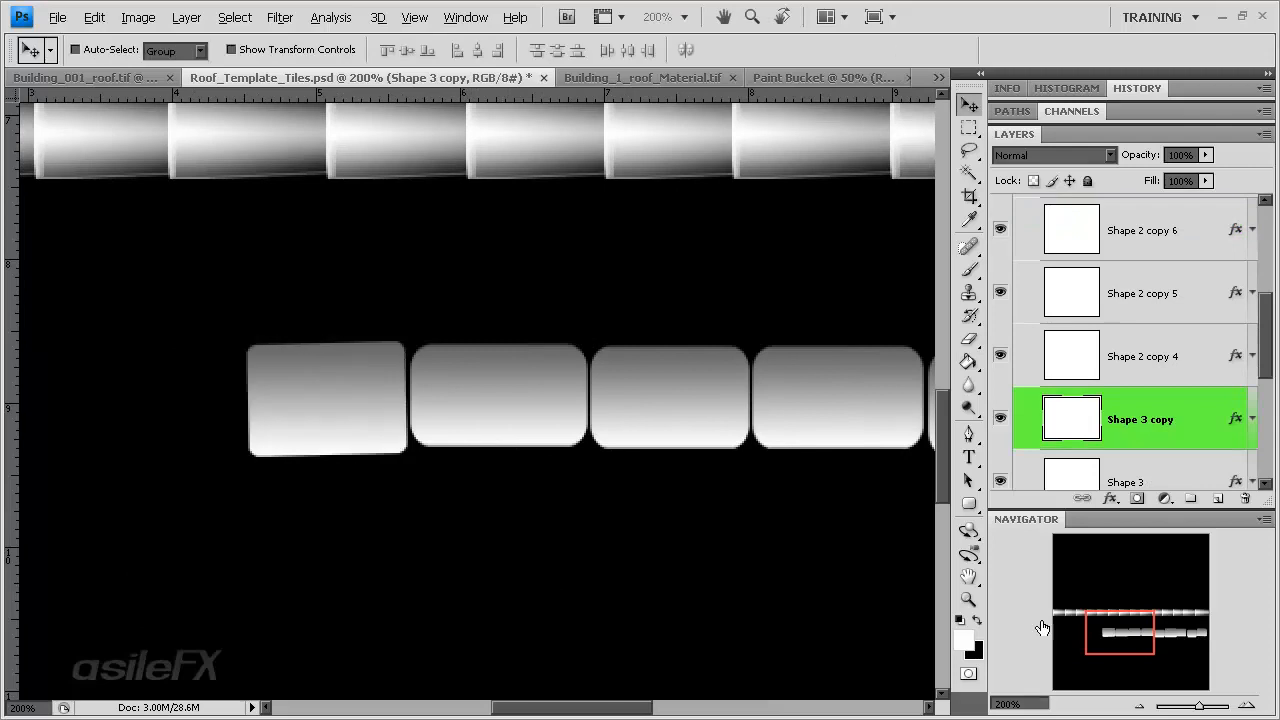
Rotate the Shape 2 copy 2 tile in the middle of the row clockwise by about 1.1°.
click(1140, 705)
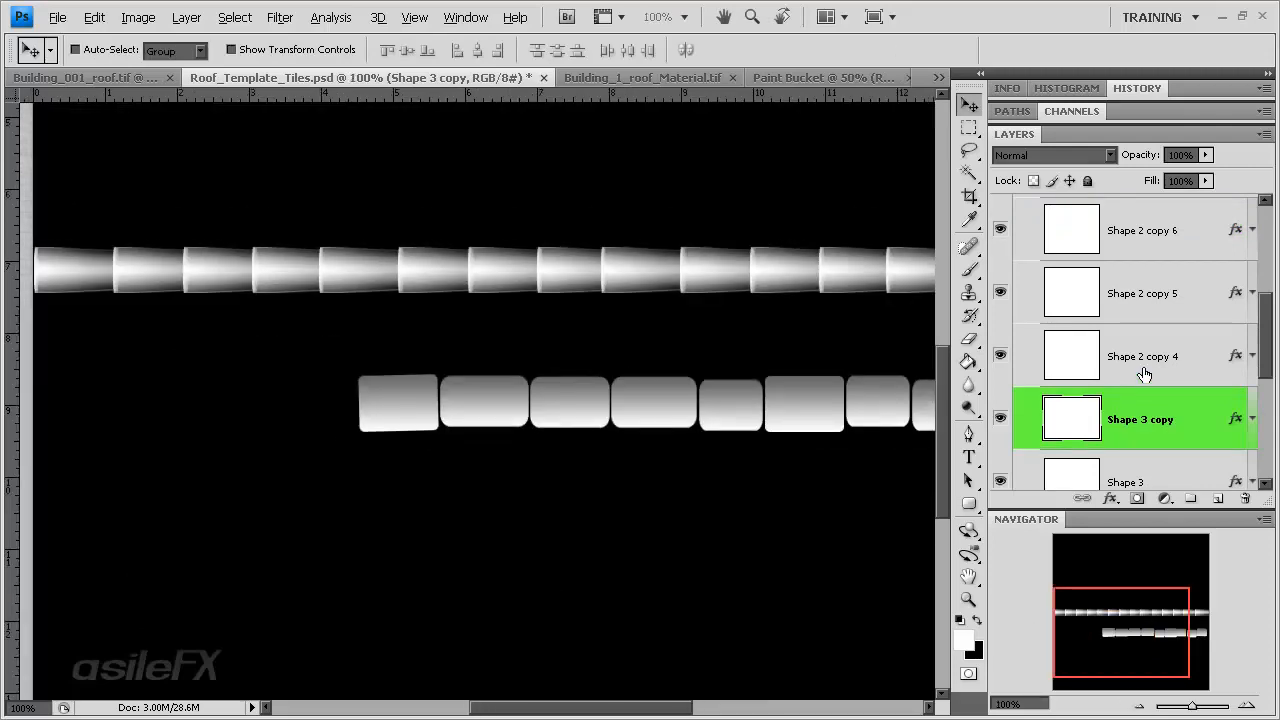
scroll(1145, 380, down, 3)
click(1166, 428)
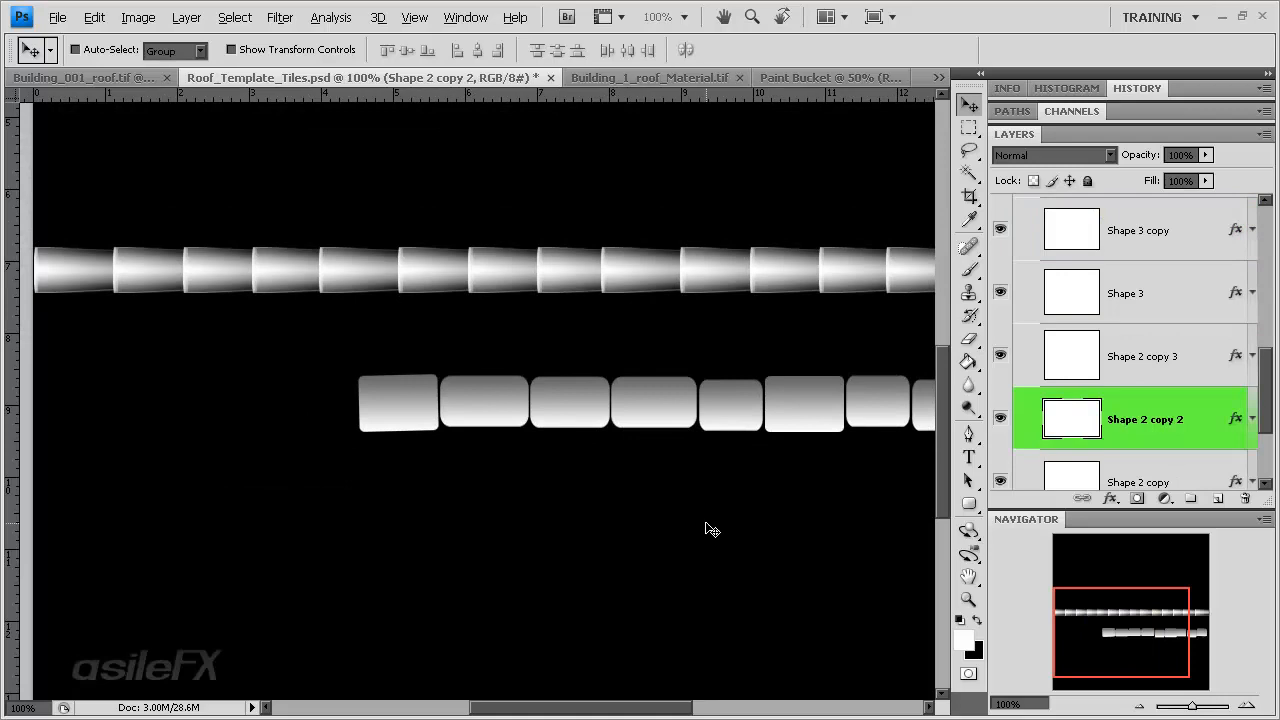
key(ctrl+t)
key(ctrl+z)
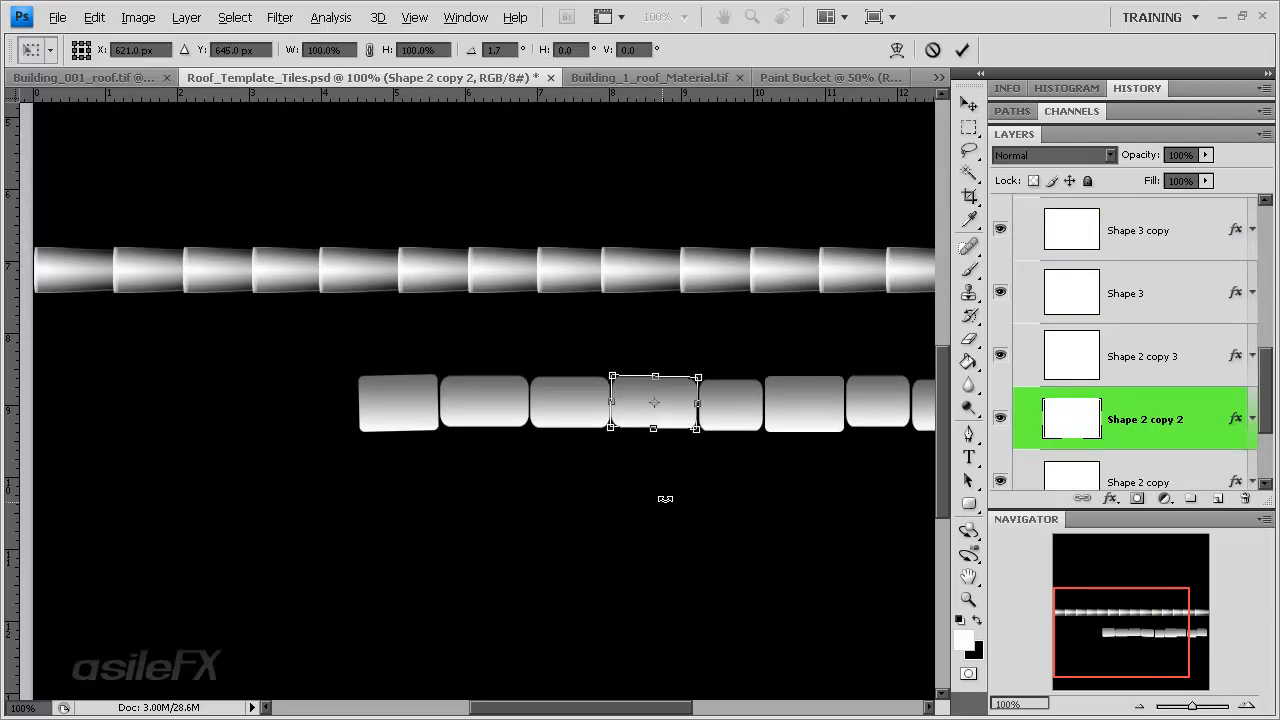
key(Return)
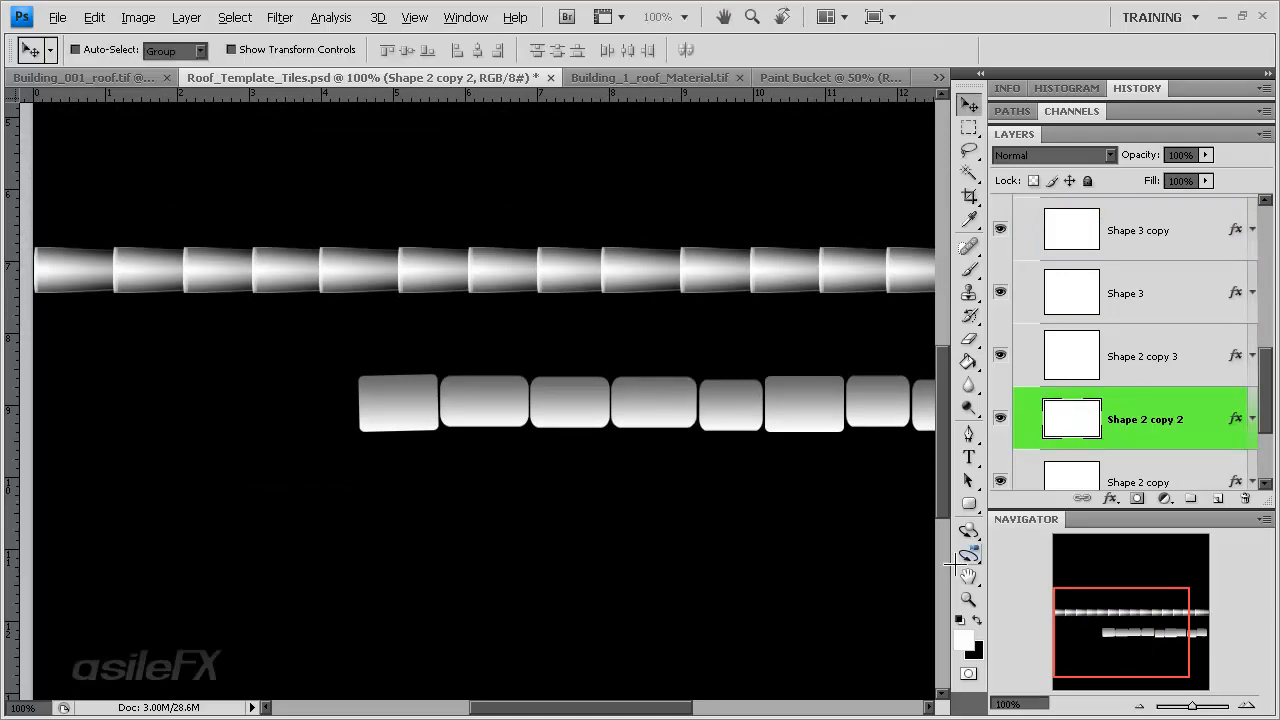
key(ctrl+t)
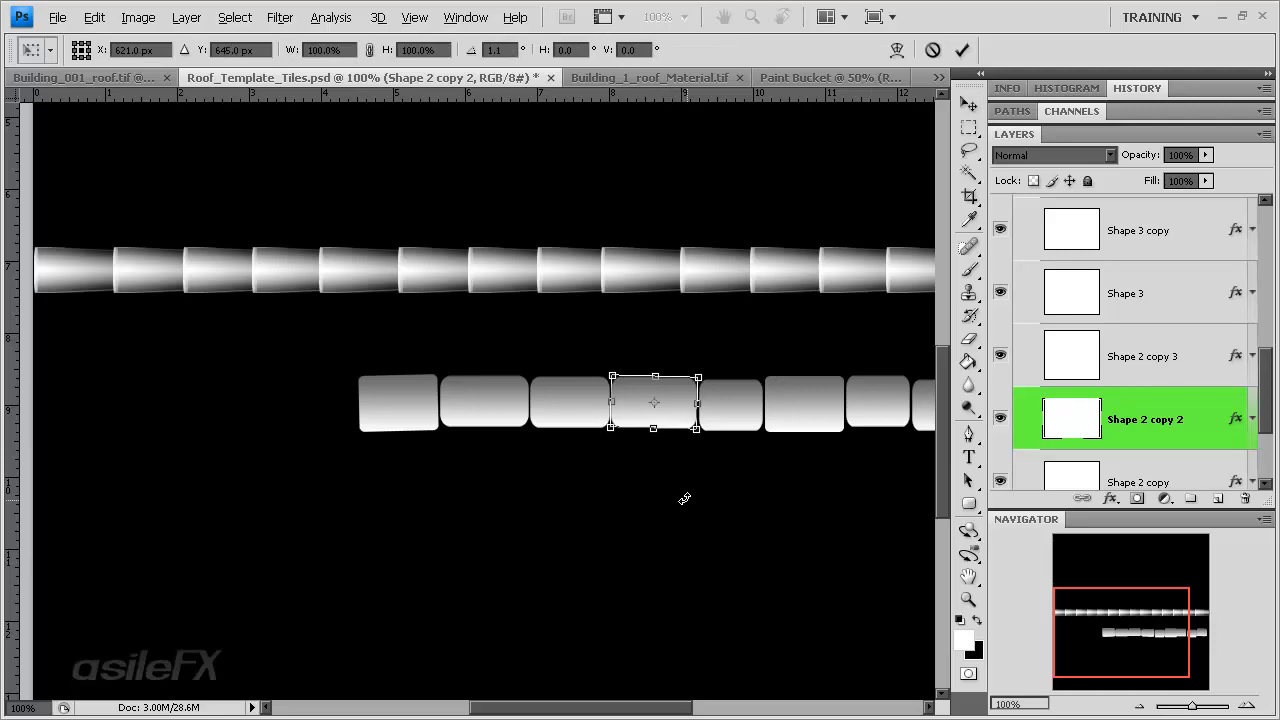
key(Return)
Collapse the Tiles group and keep a hidden duplicate of it above the Shape 1 copy 3 layer.
drag(1054, 578, 1061, 579)
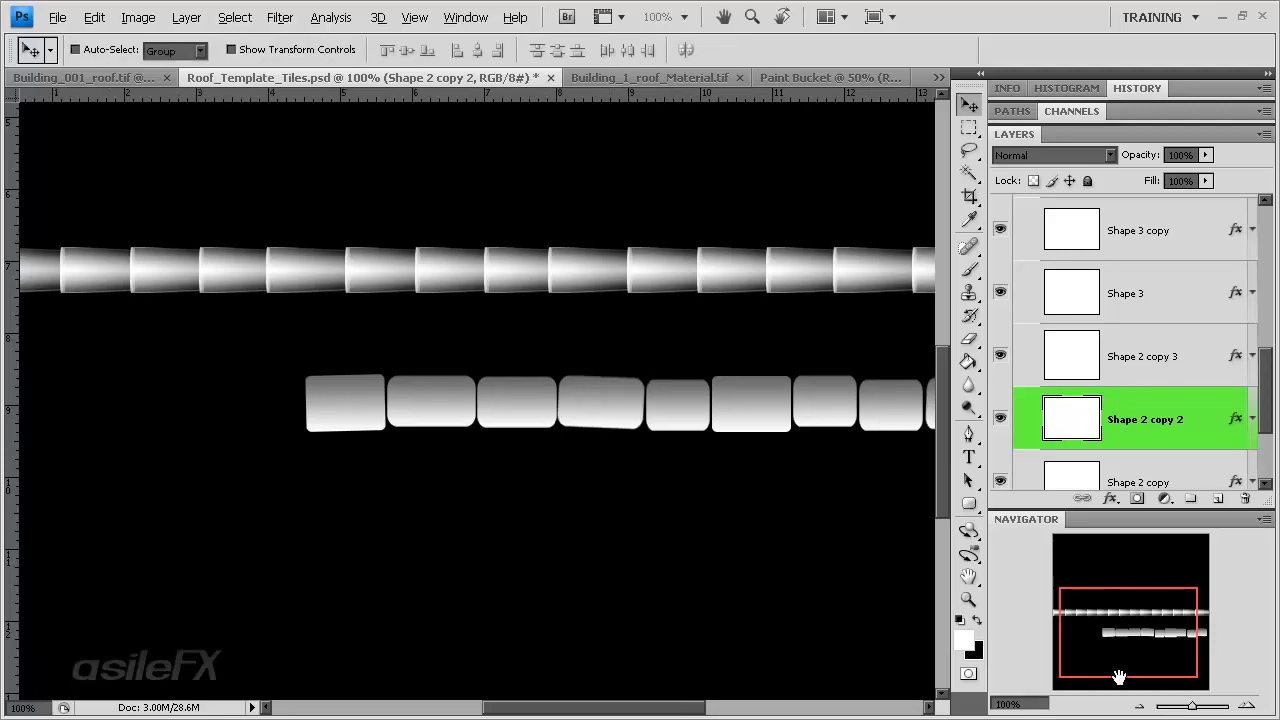
click(1139, 705)
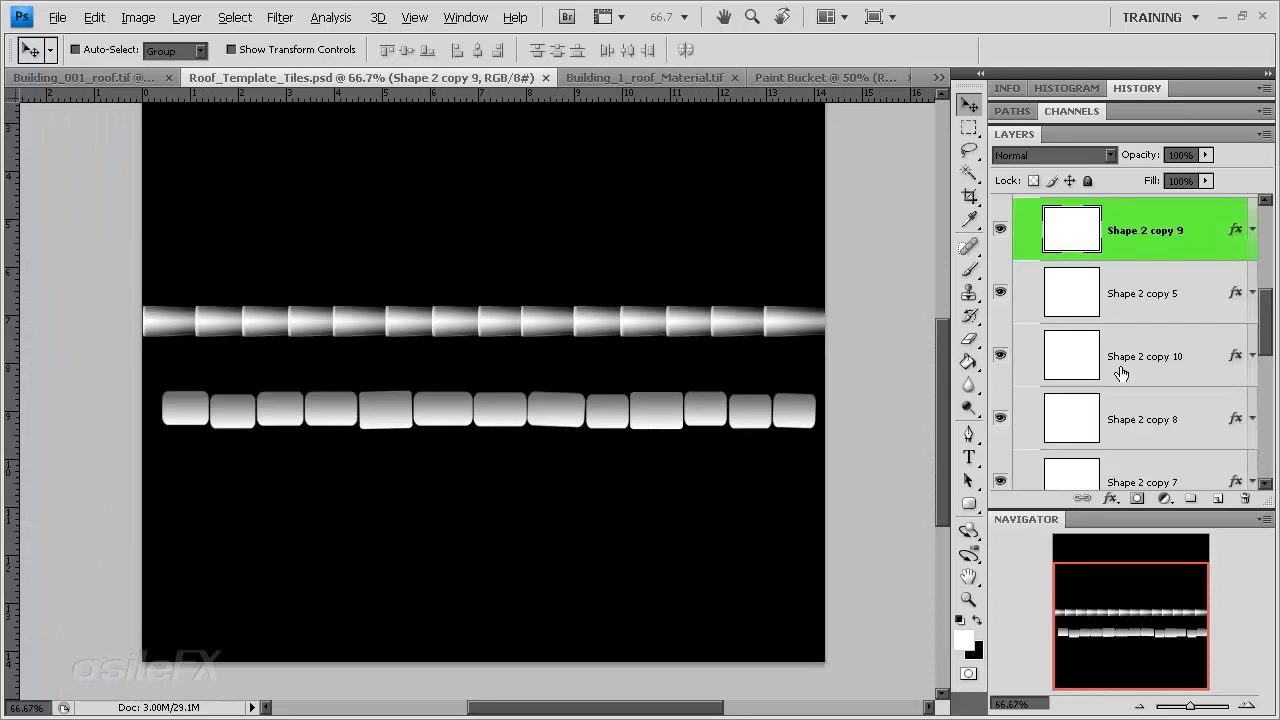
scroll(1214, 289, up, 1)
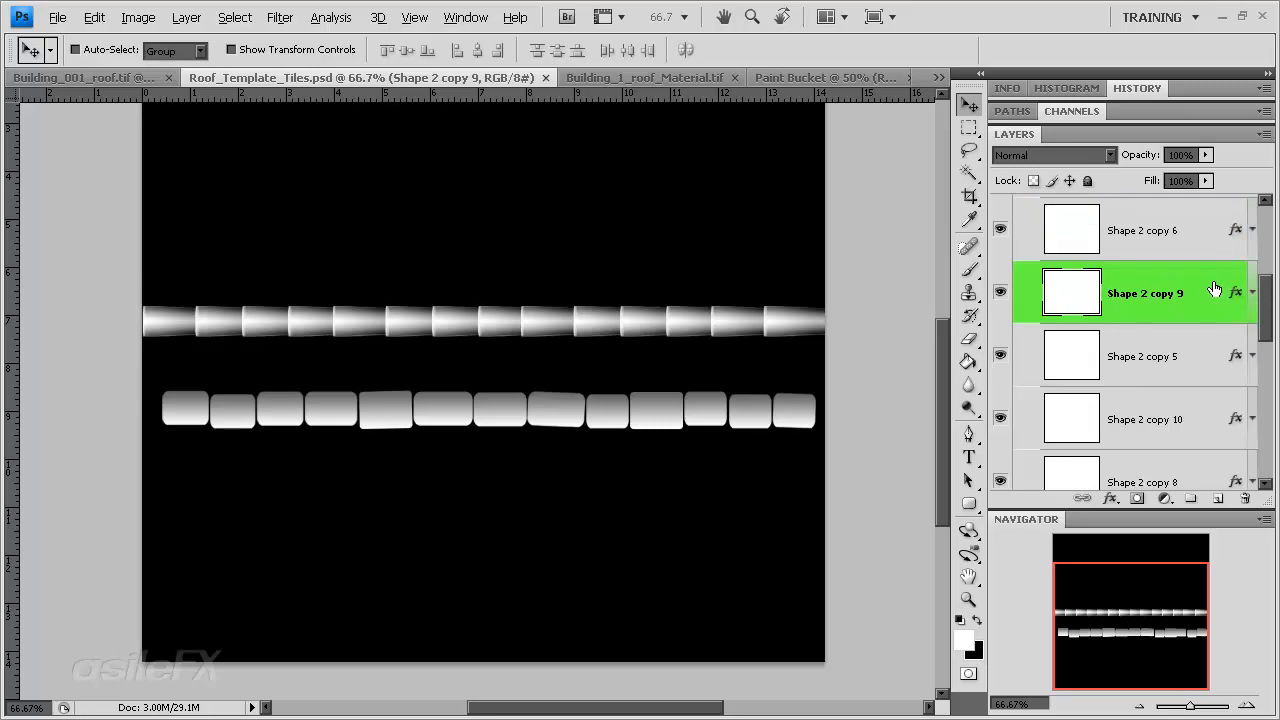
scroll(1214, 289, up, 3)
click(1023, 378)
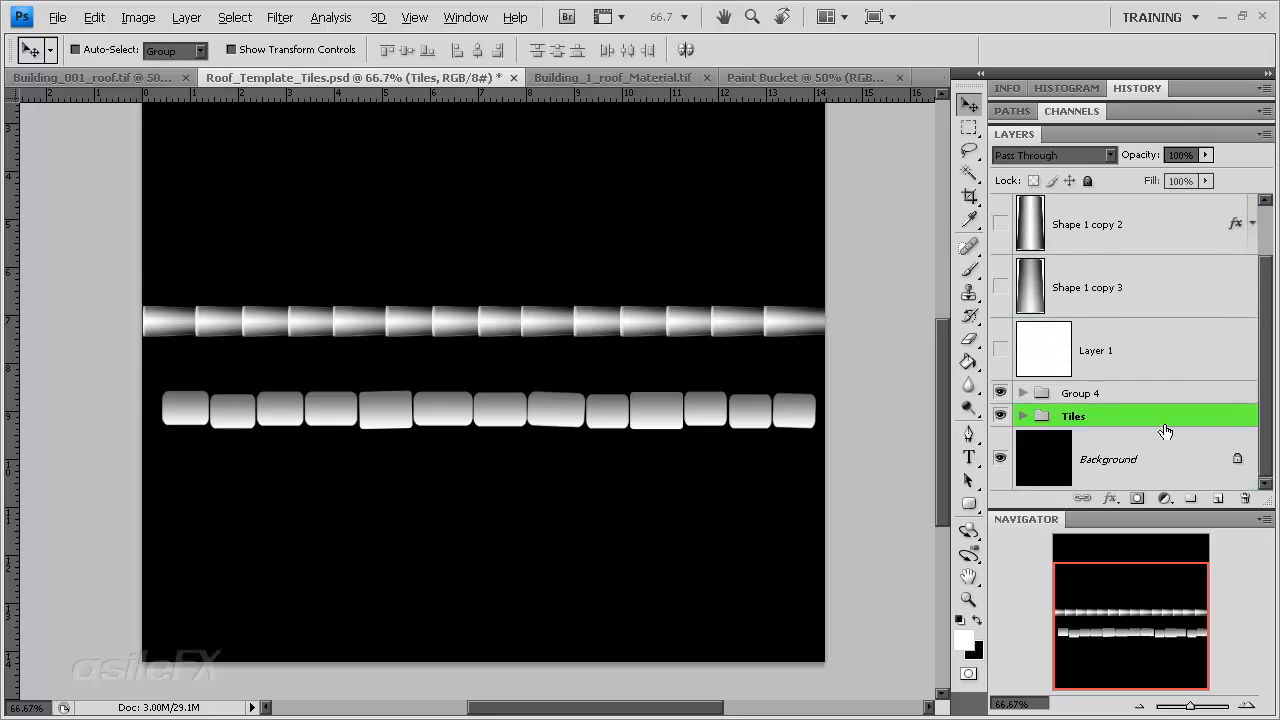
drag(1178, 420, 1216, 497)
click(1000, 416)
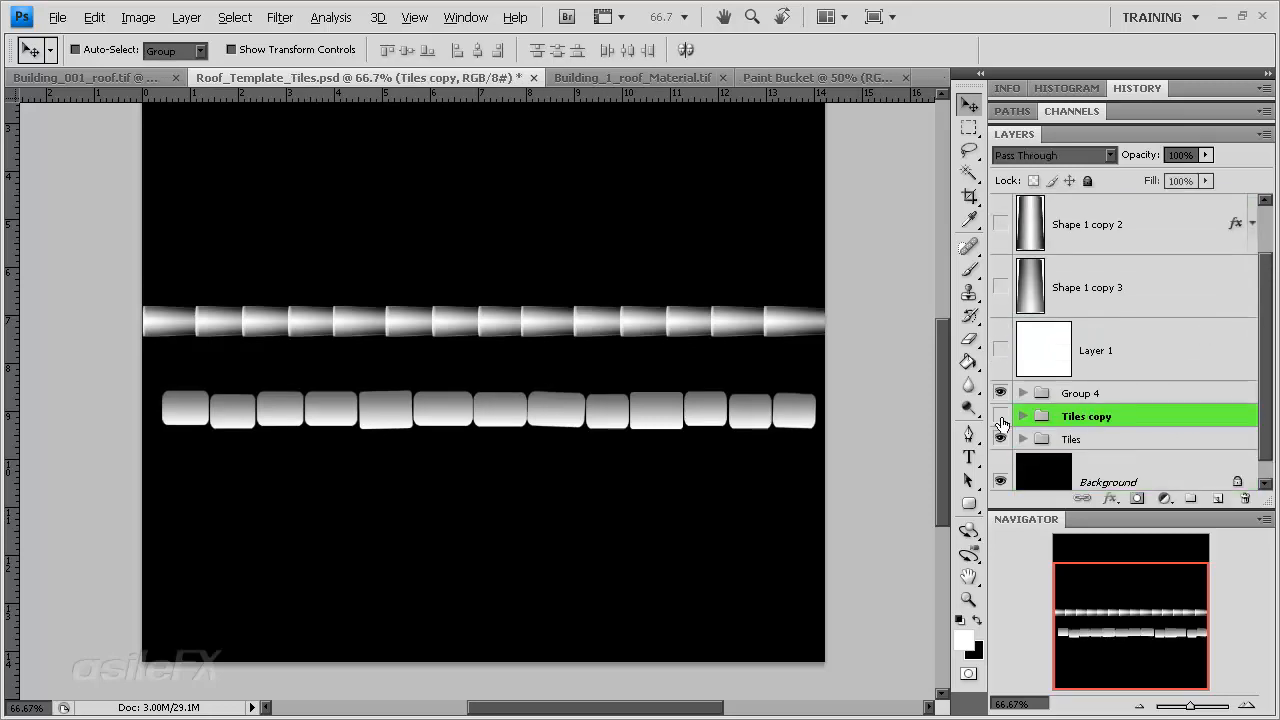
drag(1186, 420, 1174, 250)
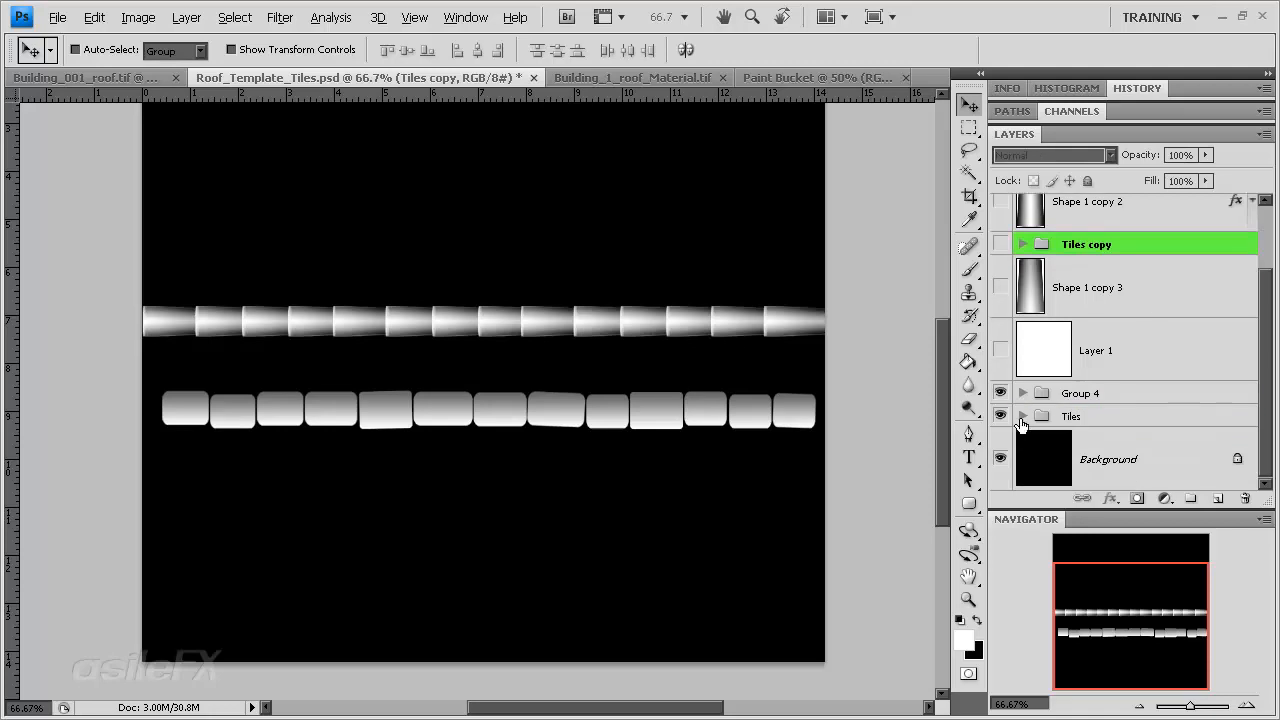
Merge the original Tiles group into a single layer and check it by toggling its visibility.
click(1022, 417)
click(1022, 416)
click(1070, 426)
right_click(1134, 414)
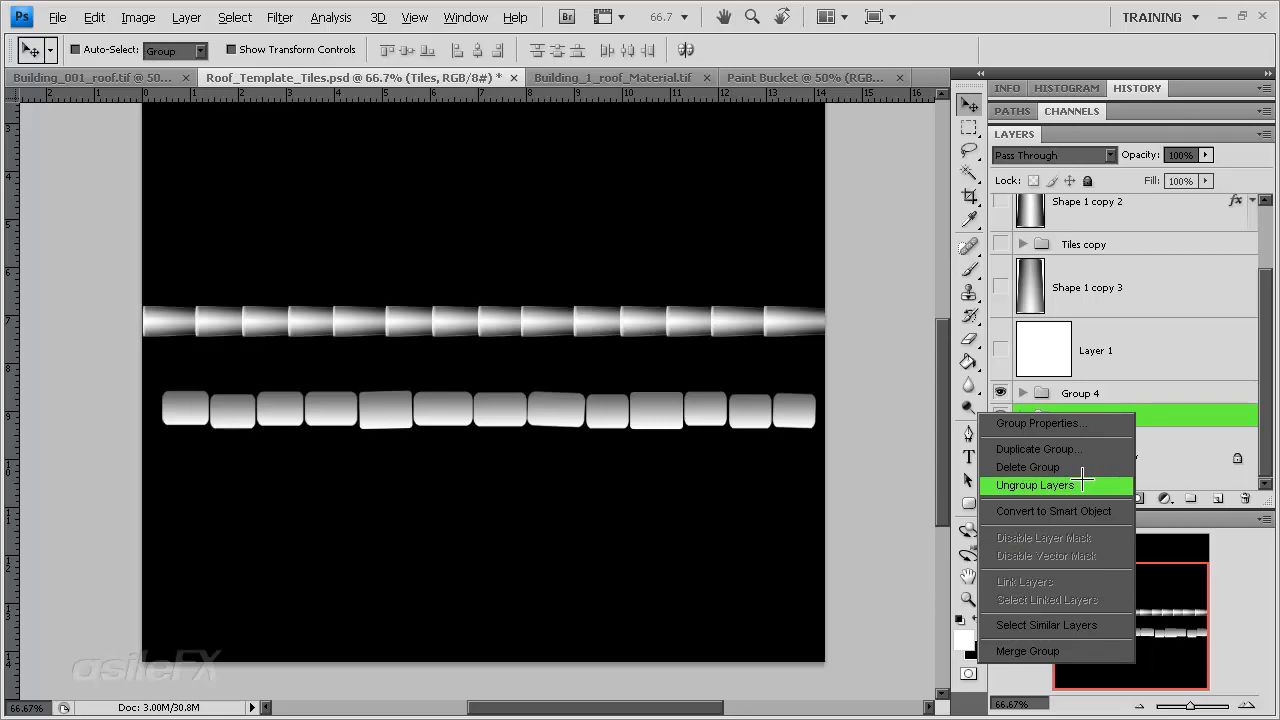
click(1090, 650)
click(1000, 435)
click(1000, 435)
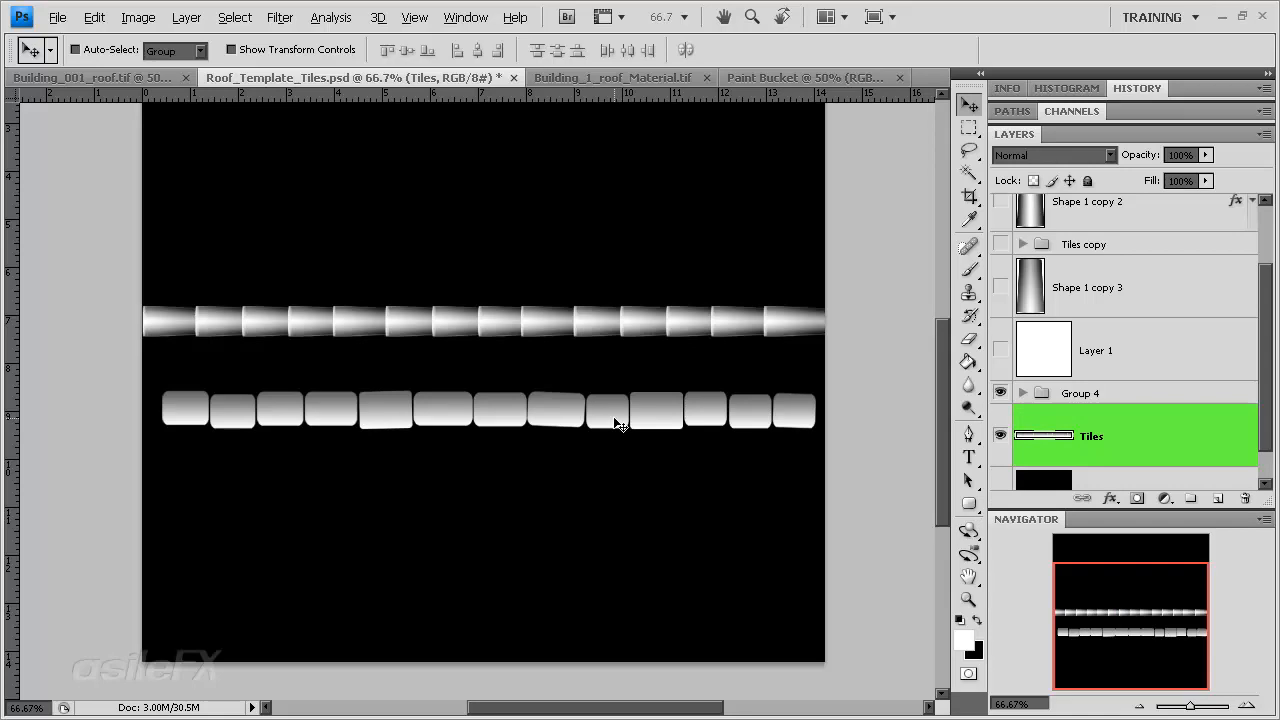
Move the merged Tiles row up directly beneath the ridge tiles, starting near the canvas's left edge.
drag(680, 448, 660, 385)
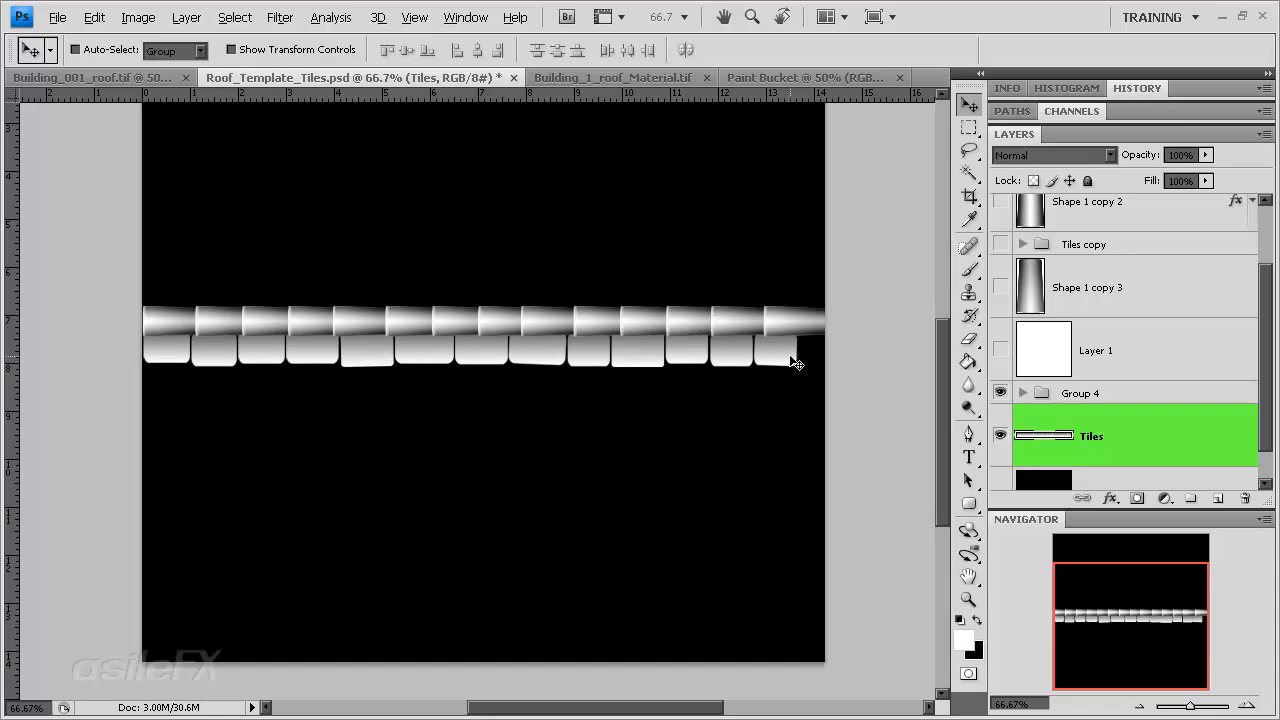
drag(716, 373, 714, 367)
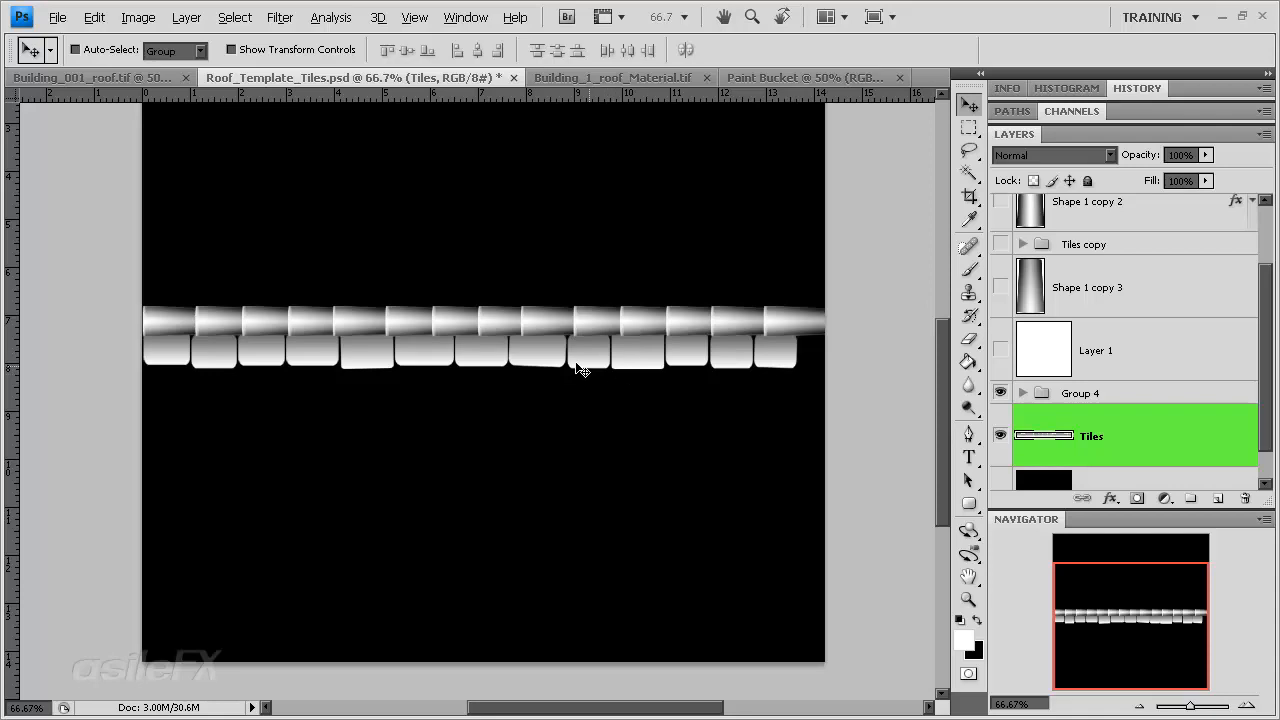
key(shift+Right)
key(shift+Down)
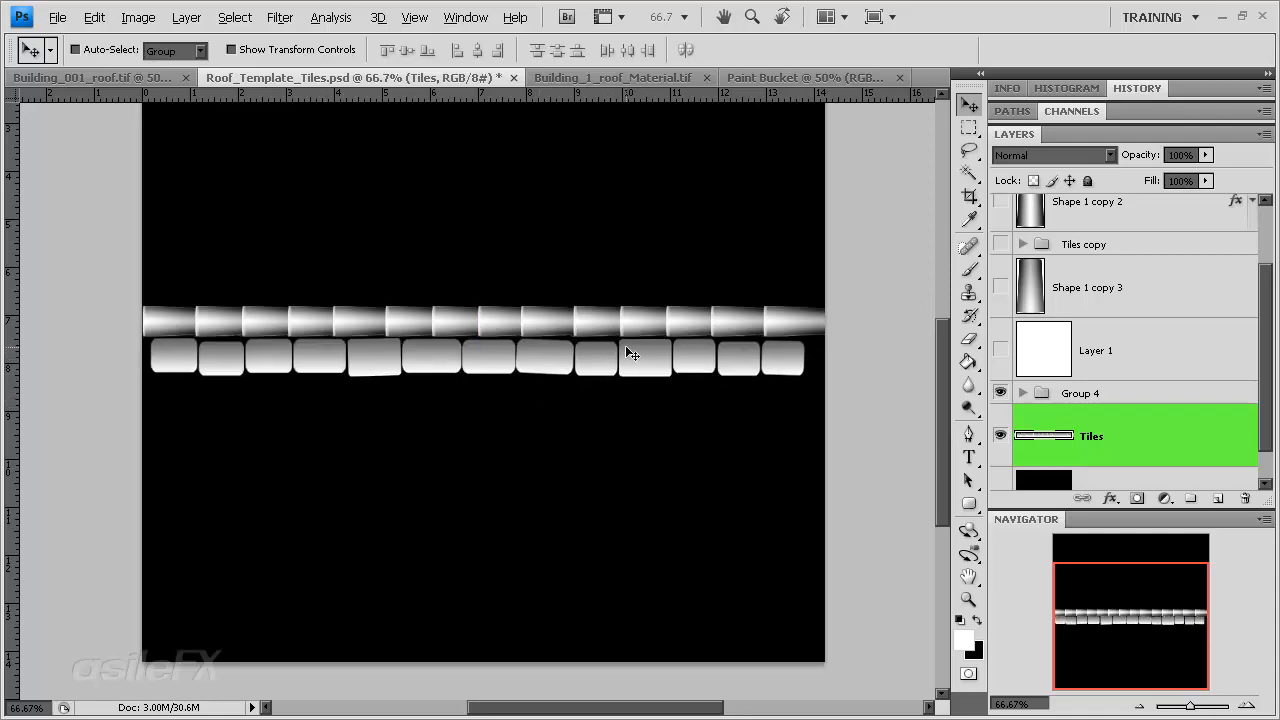
key(shift+Up)
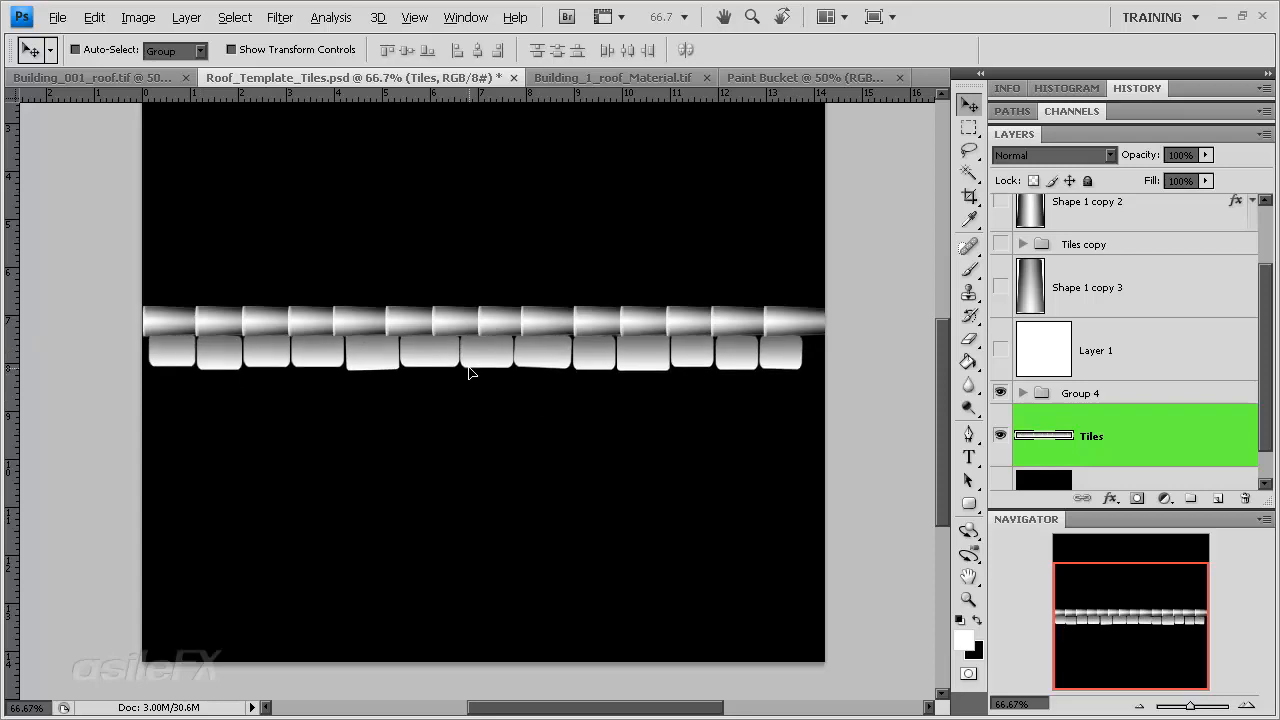
Fine-tune the Tiles row's position in small nudges so its upper edge tucks under the ridge row.
key(Left)
key(Left)
key(Left)
key(Left)
key(Left)
key(Left)
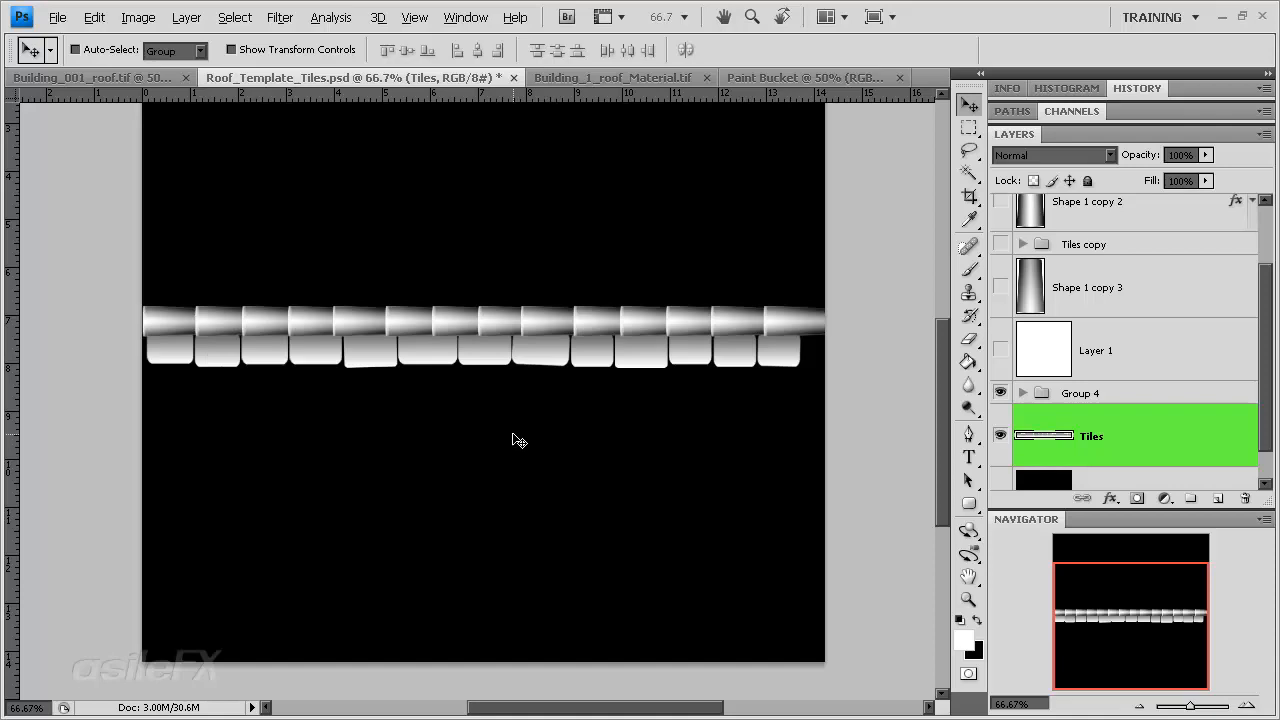
key(Down)
key(Down)
key(Down)
key(Left)
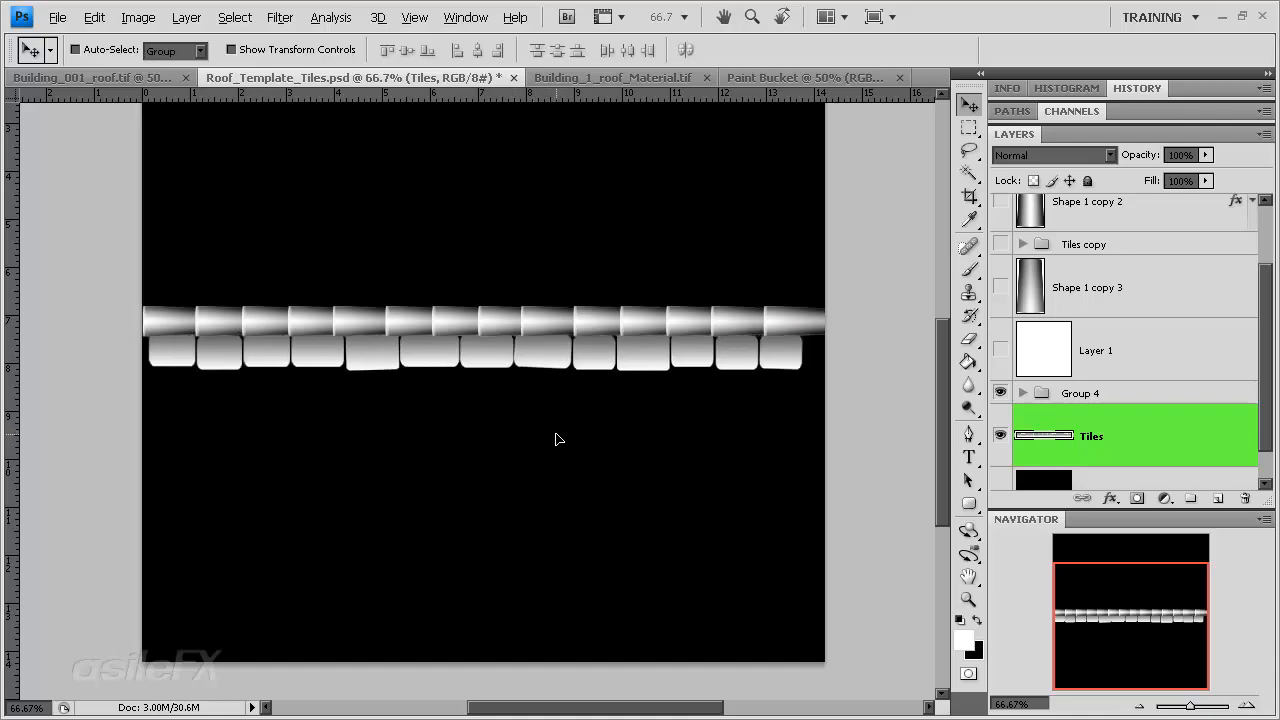
Duplicate the Tiles row slightly lower and place the copy's layer beneath the original Tiles layer.
drag(540, 400, 534, 408)
scroll(1145, 432, down, 1)
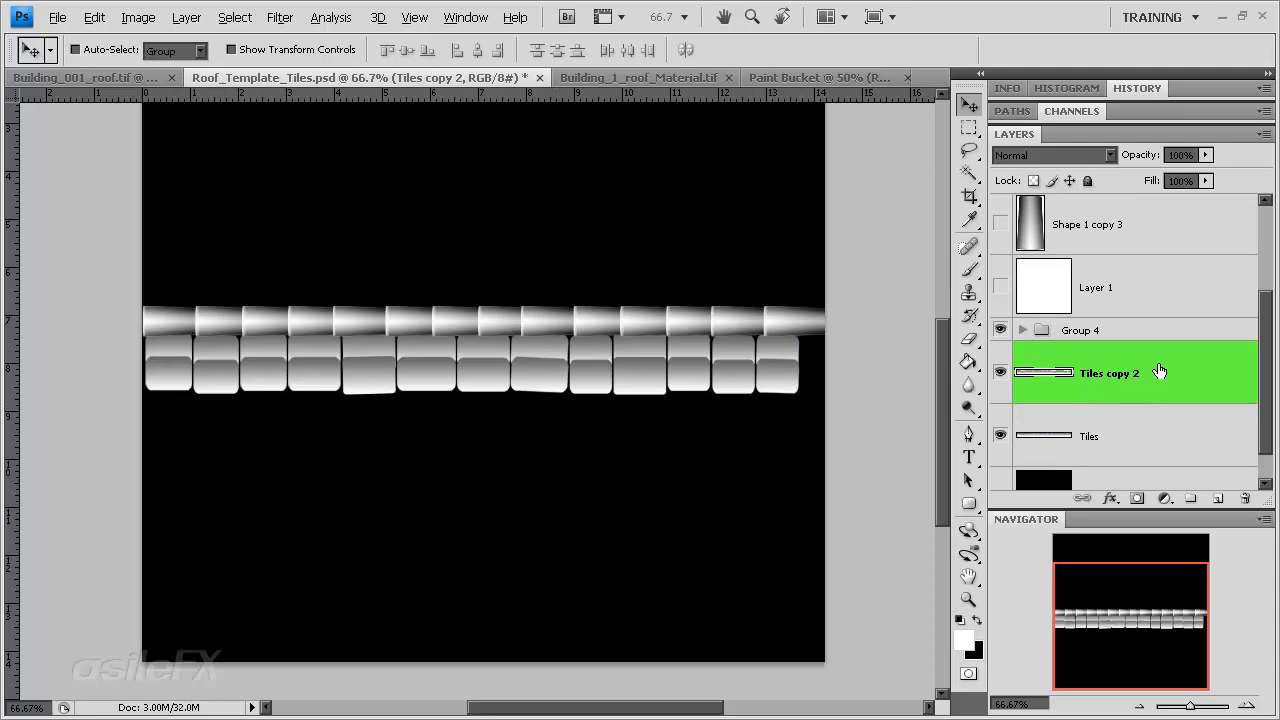
drag(1166, 408, 1149, 380)
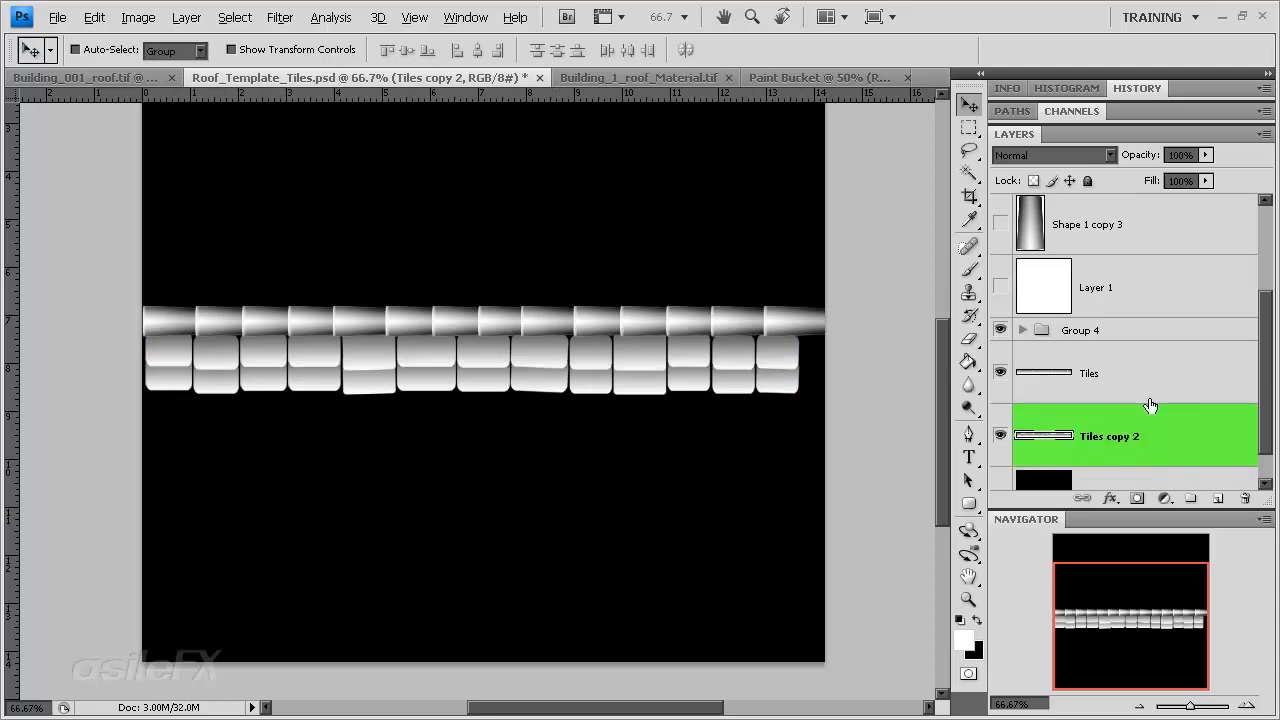
Move both tile rows down to the canvas's lower edge and offset the upper row to the right to stagger the joints.
shift+click(1151, 381)
drag(640, 388, 638, 637)
click(1161, 372)
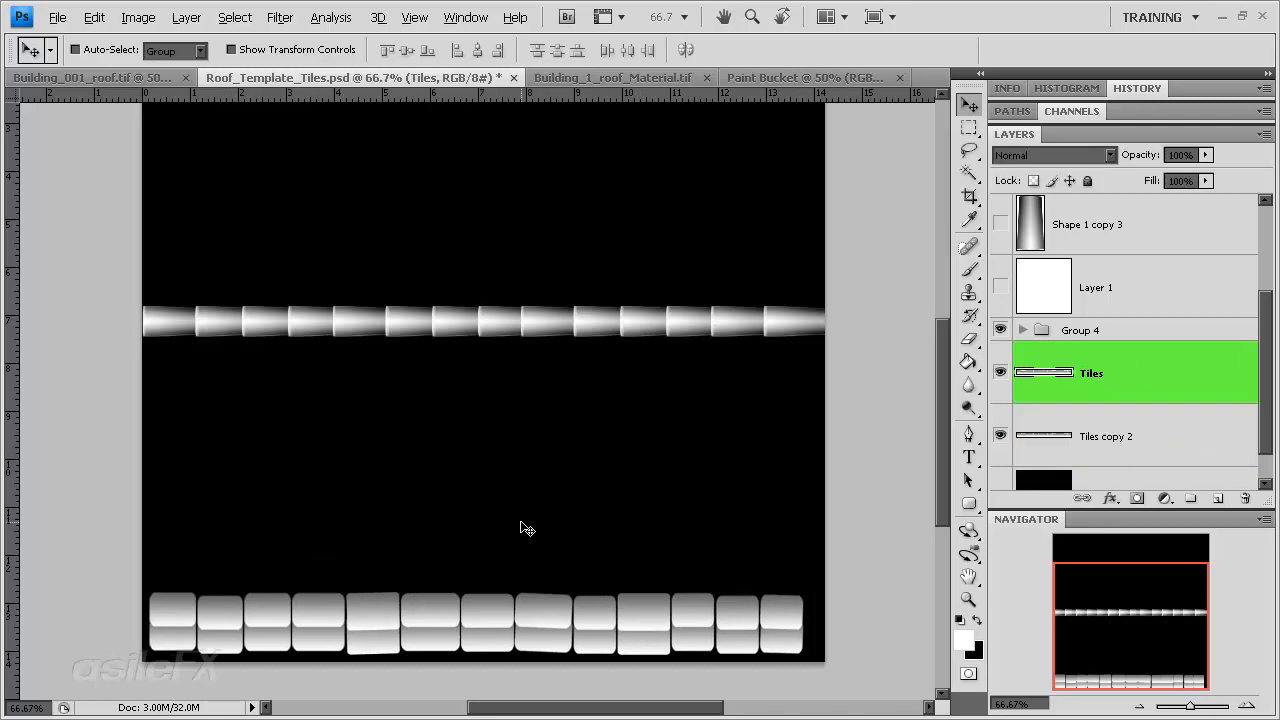
drag(512, 610, 544, 616)
Build a third overlapping row from two copies of the Tiles layer placed end to end across the canvas.
key(alt)
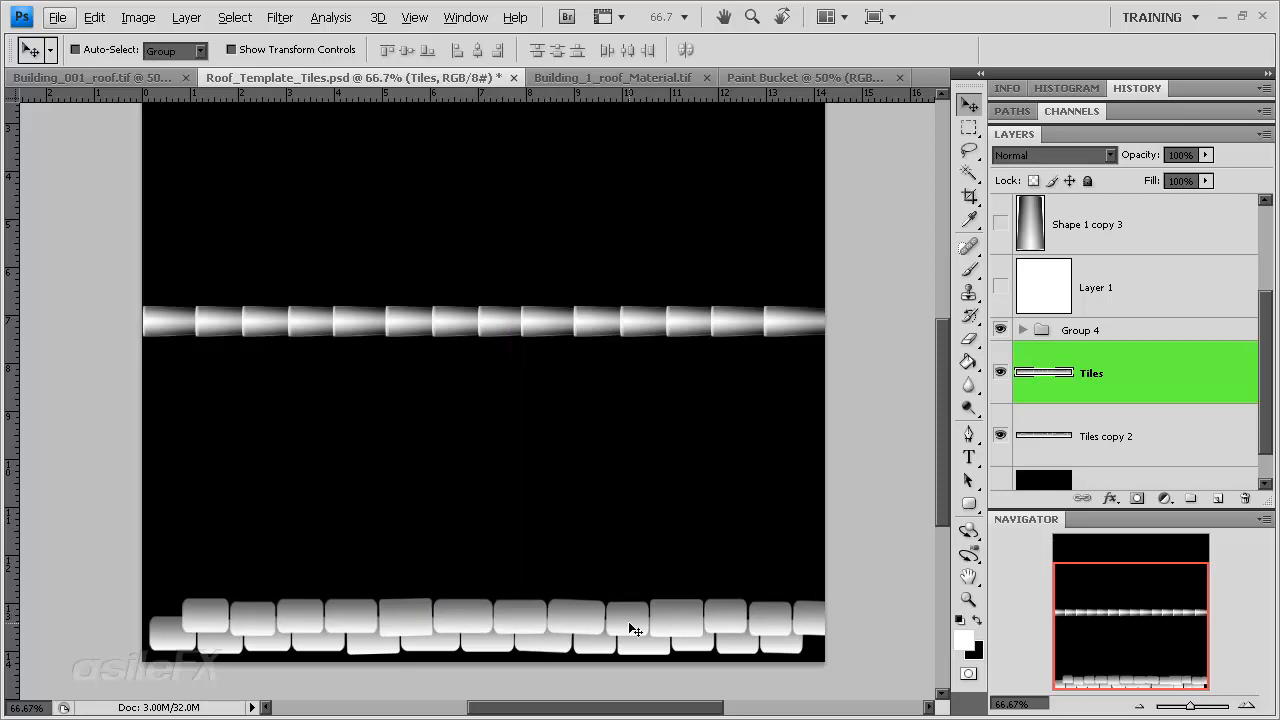
drag(645, 605, 360, 586)
drag(360, 586, 558, 598)
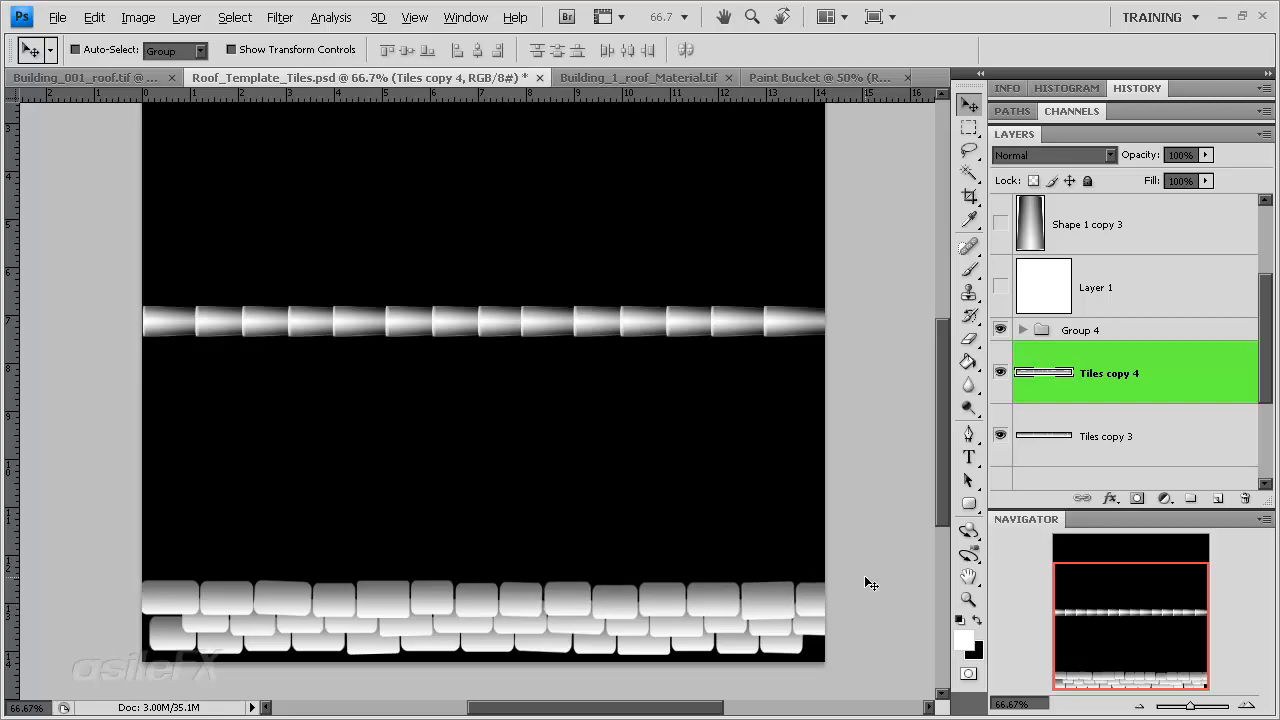
Add a fourth overlapping row from another tile strip copy, narrowed slightly and shifted past the canvas's left edge.
drag(705, 573, 358, 570)
key(ctrl+j)
key(ctrl+t)
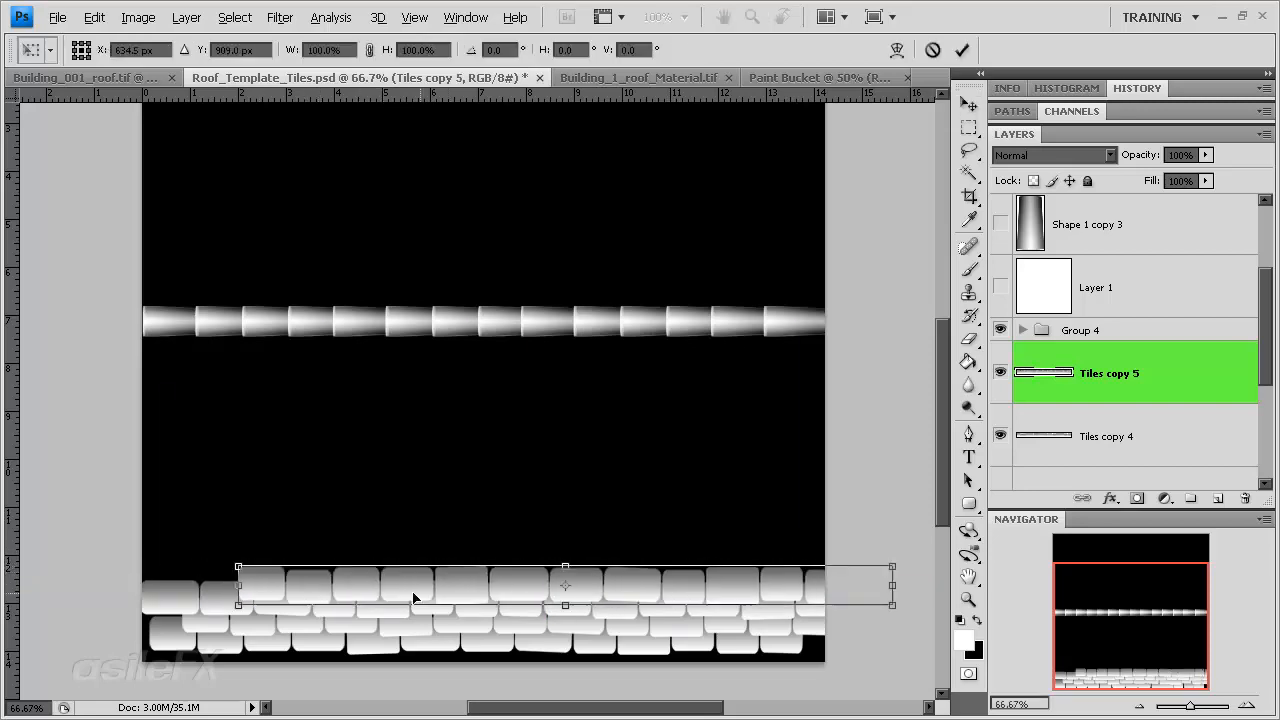
drag(239, 571, 262, 571)
key(Return)
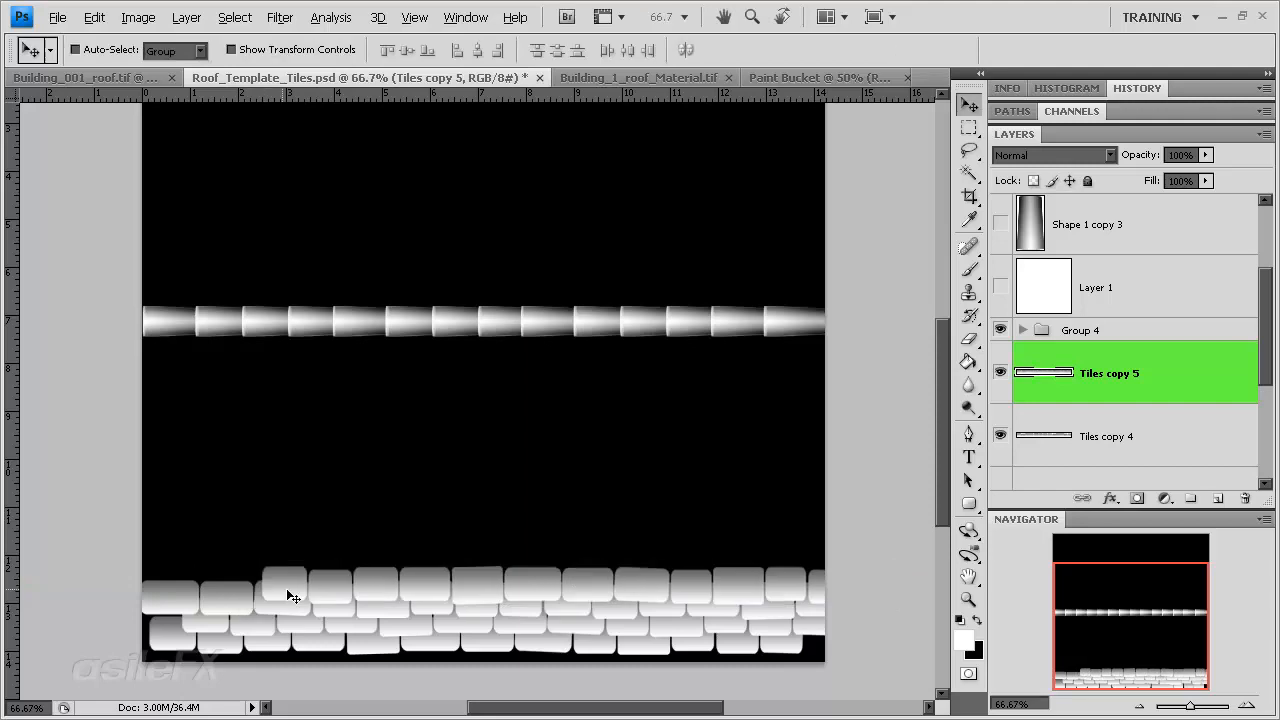
drag(539, 574, 419, 576)
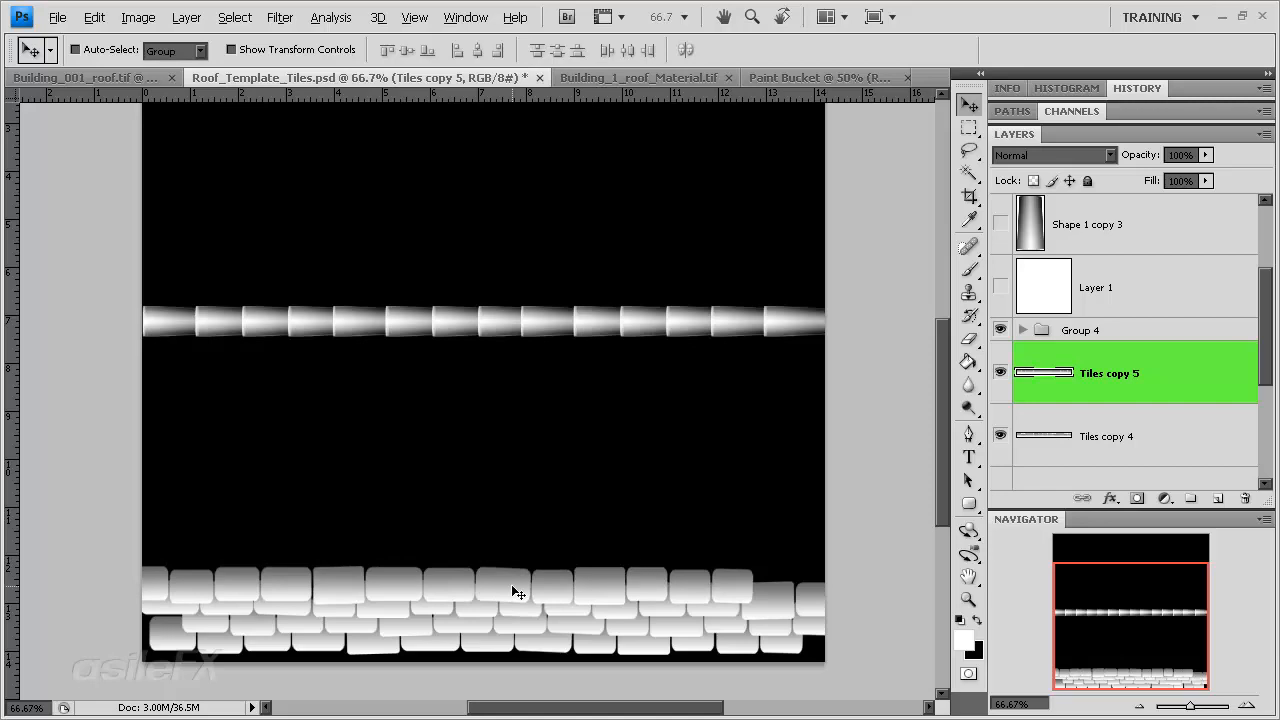
Nudge the topmost tile row up slightly and shift the whole Tiles_group to the left to vary the joints.
drag(420, 601, 421, 595)
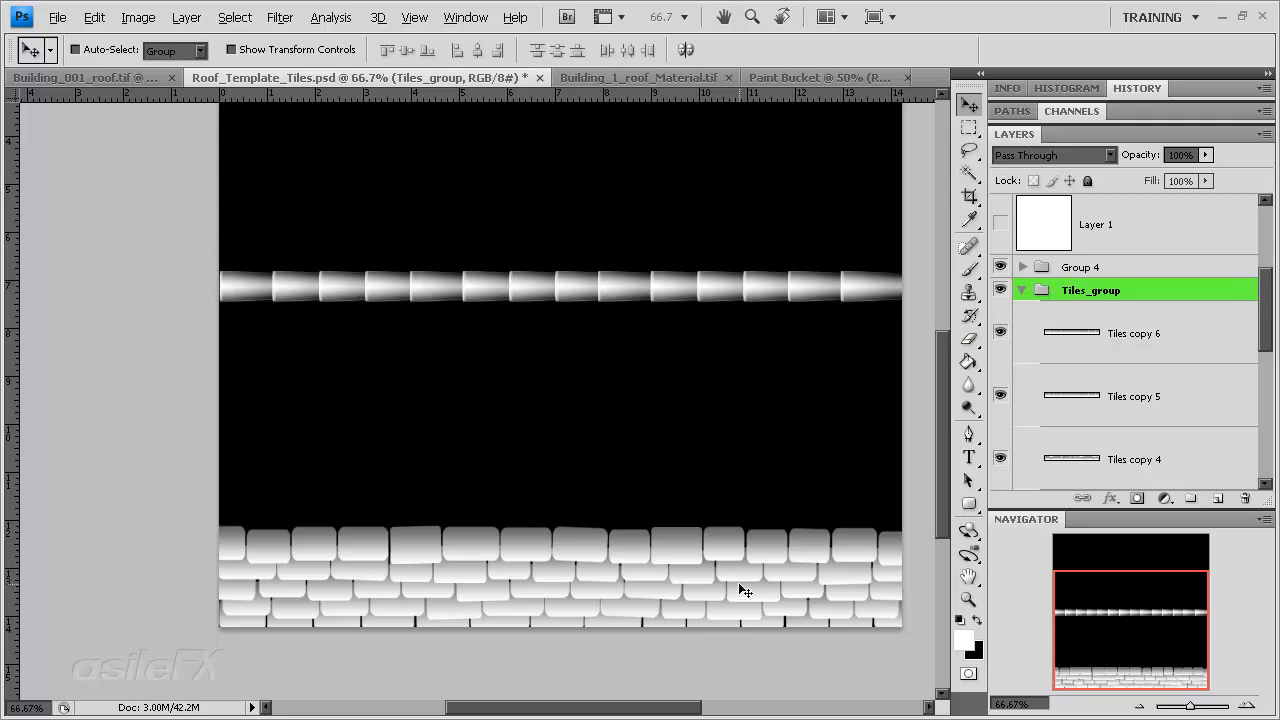
drag(800, 546, 548, 560)
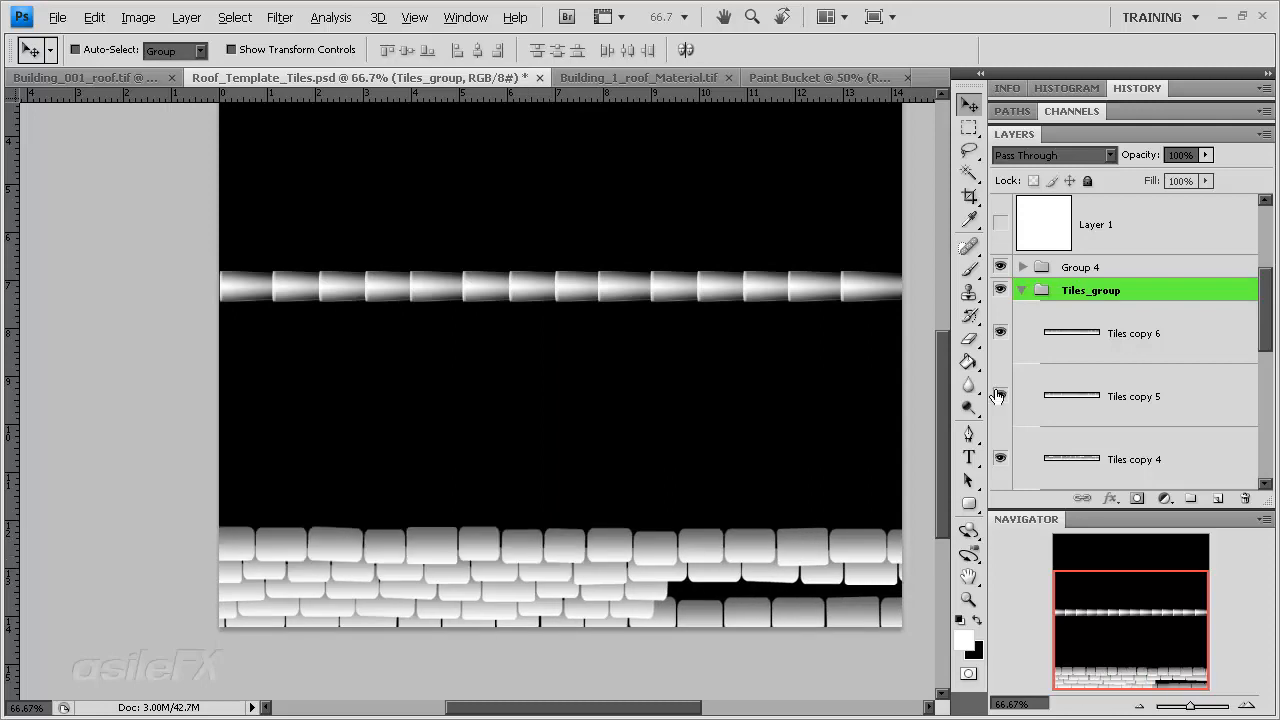
Identify the layer of the lower row that ends short, Tiles copy 2, and duplicate it to the right across the gap.
scroll(995, 400, down, 3)
scroll(1003, 404, down, 3)
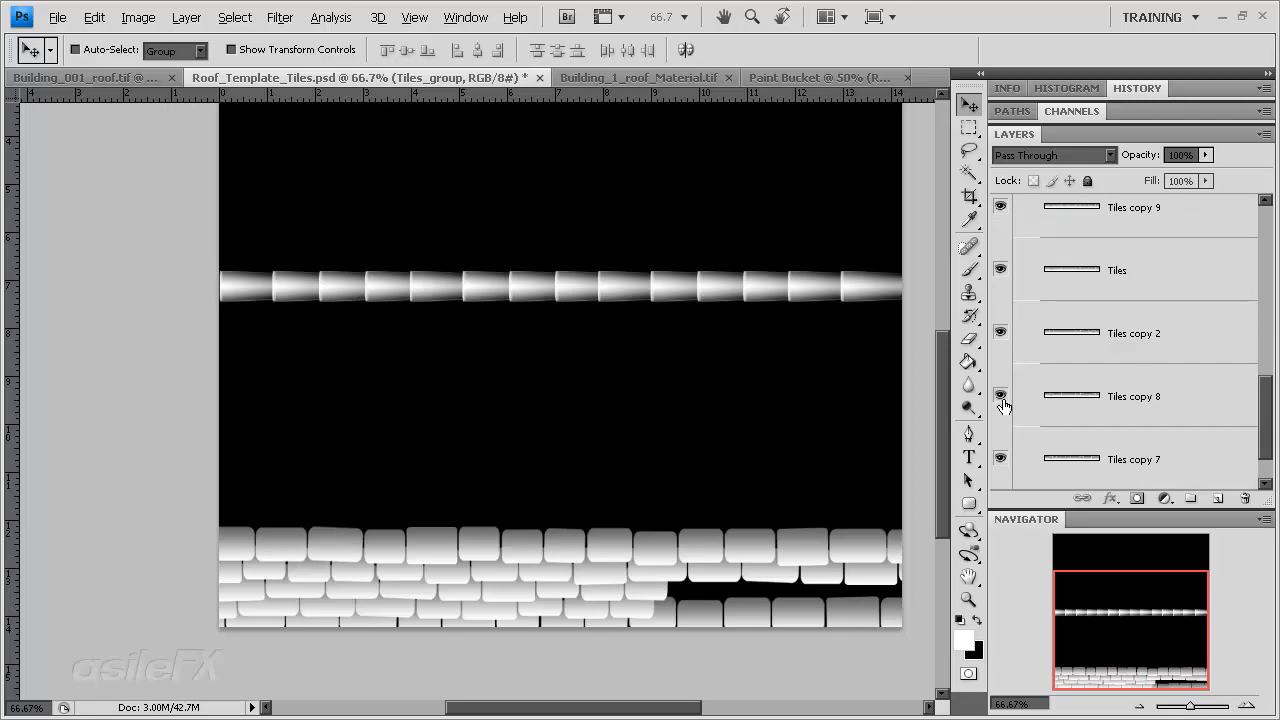
click(1158, 396)
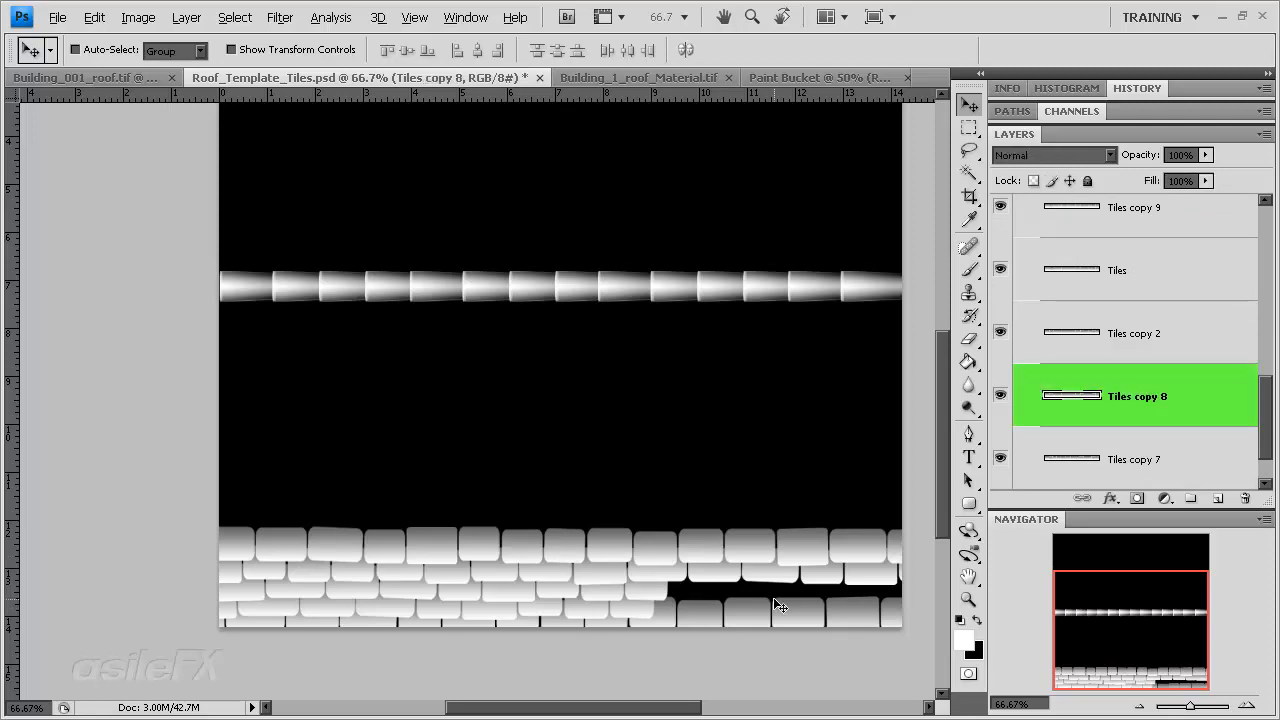
click(1000, 332)
click(1000, 332)
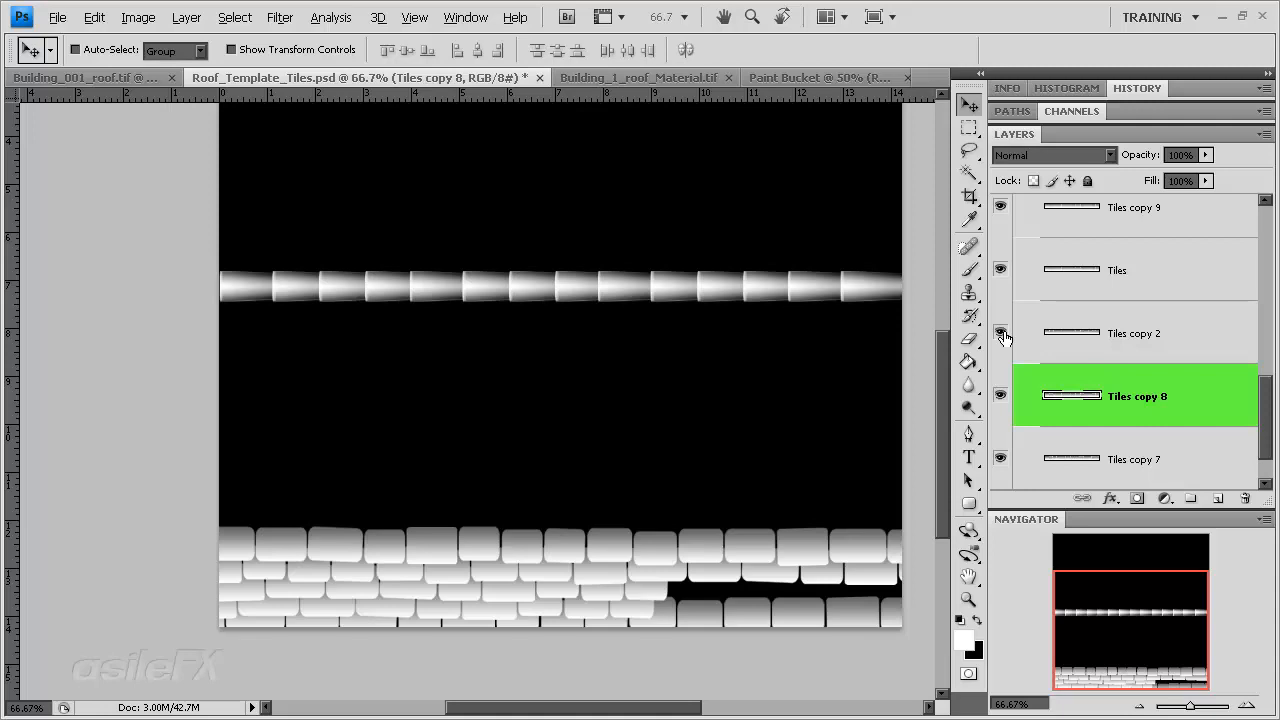
click(1150, 332)
drag(329, 596, 748, 606)
Narrow the new row piece from its left end and slide it left against the existing tiles of that row.
key(ctrl+t)
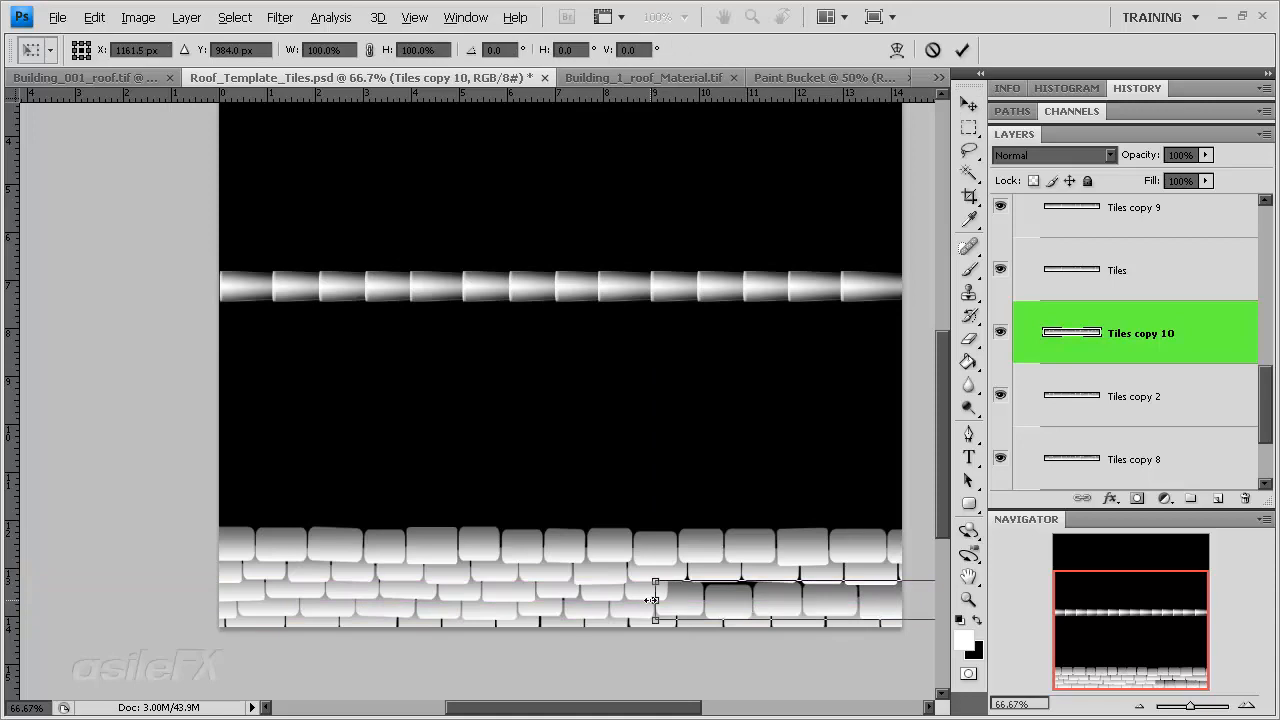
drag(651, 600, 700, 600)
key(Return)
drag(814, 609, 773, 617)
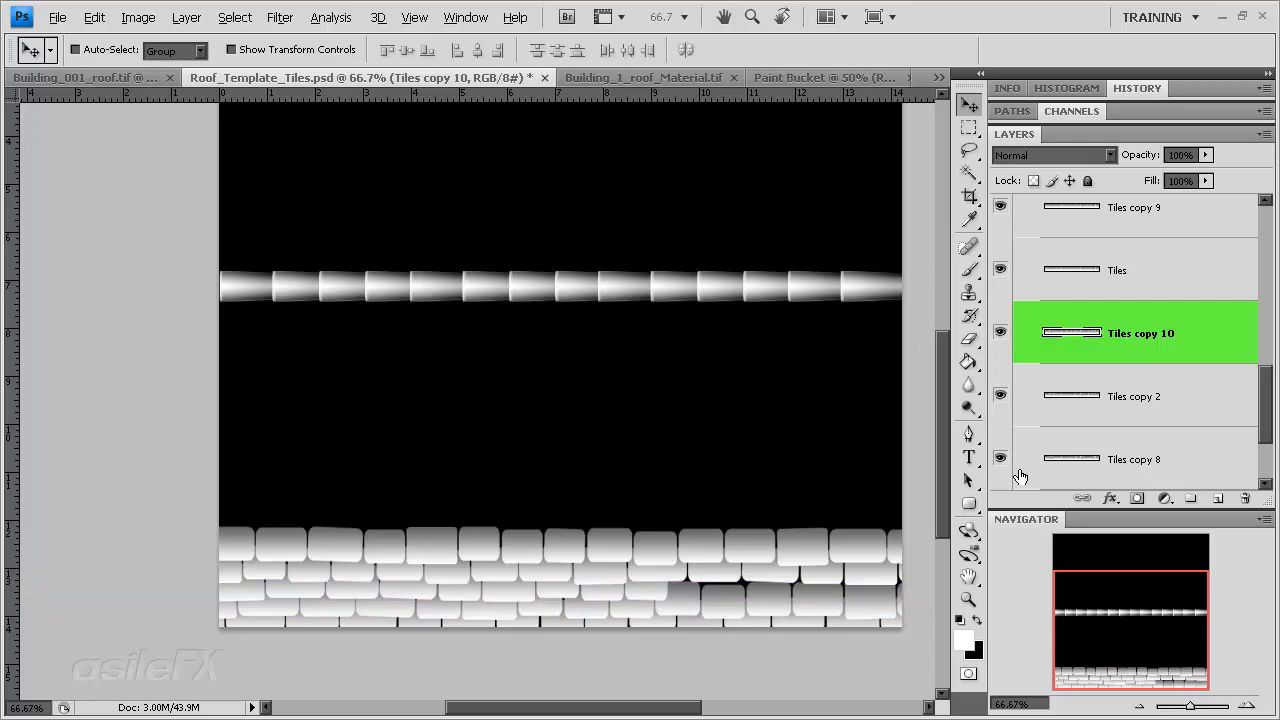
Duplicate the original Tiles layer to the right to fill the remaining gap in the row above.
click(1000, 270)
click(1000, 270)
click(1140, 276)
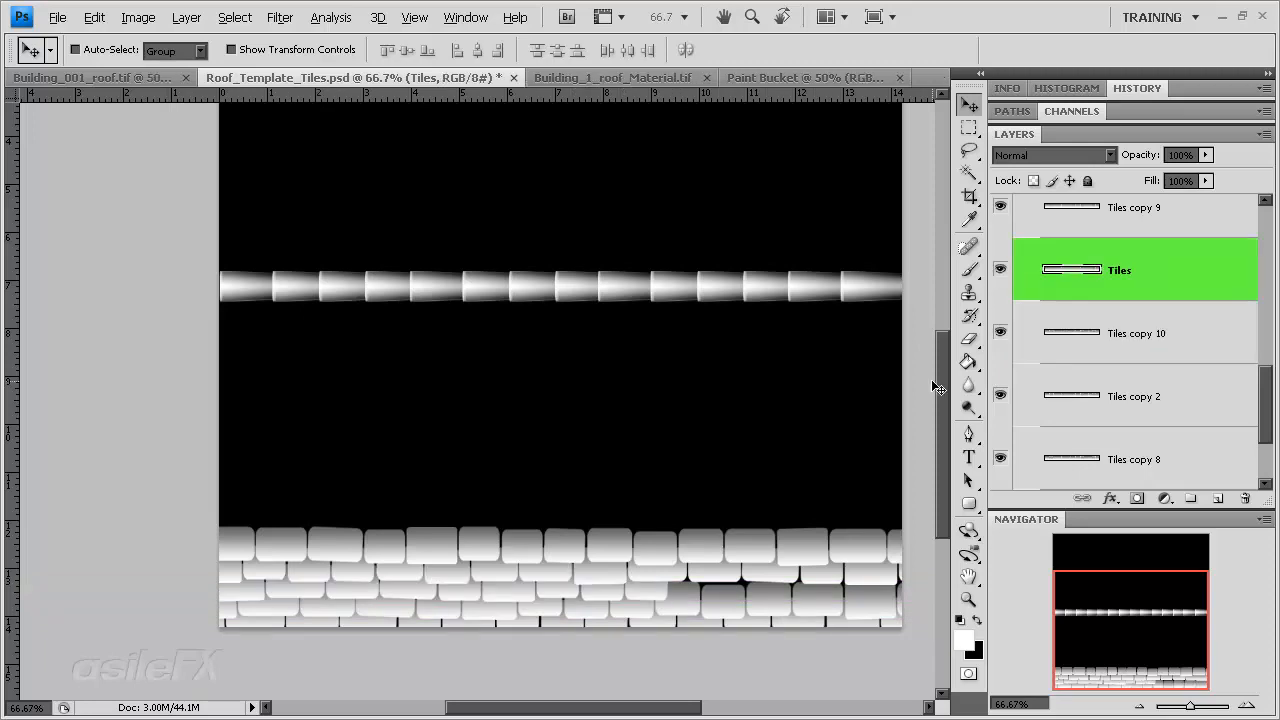
drag(770, 540, 803, 557)
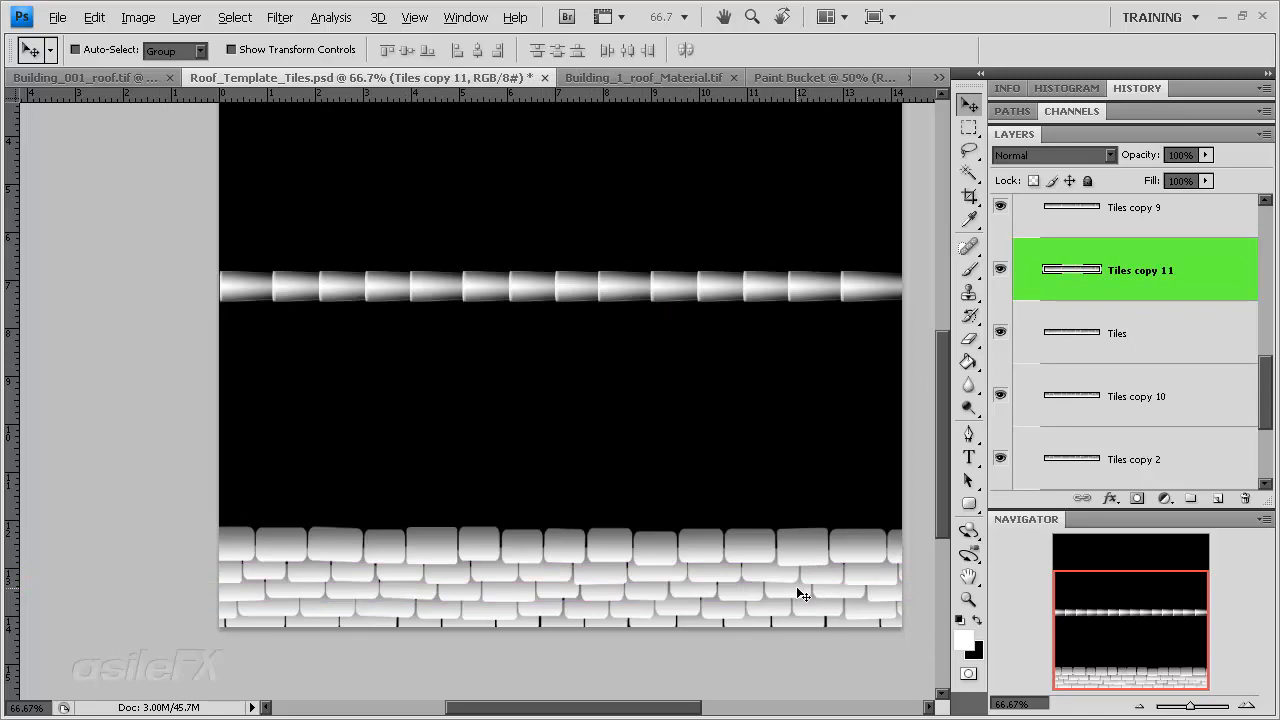
Flip the duplicated Tiles row horizontally and nudge it into line with its neighbouring tiles.
key(ctrl+t)
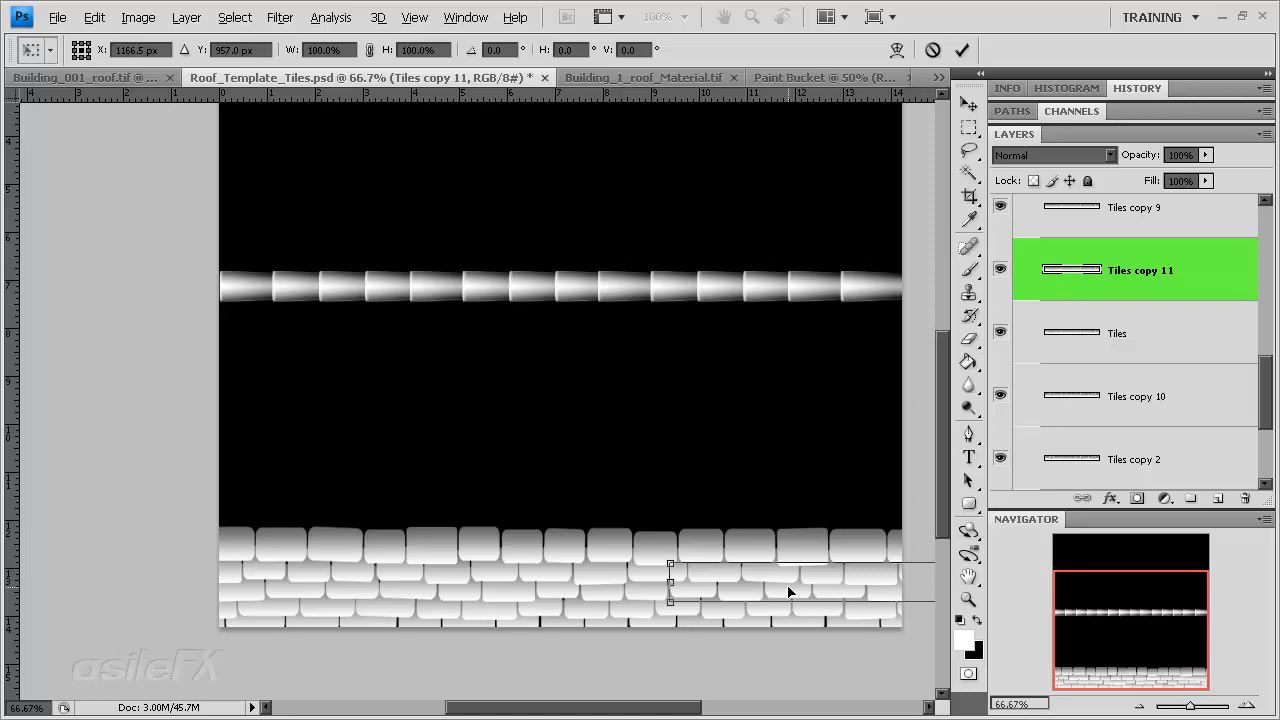
right_click(803, 581)
click(886, 543)
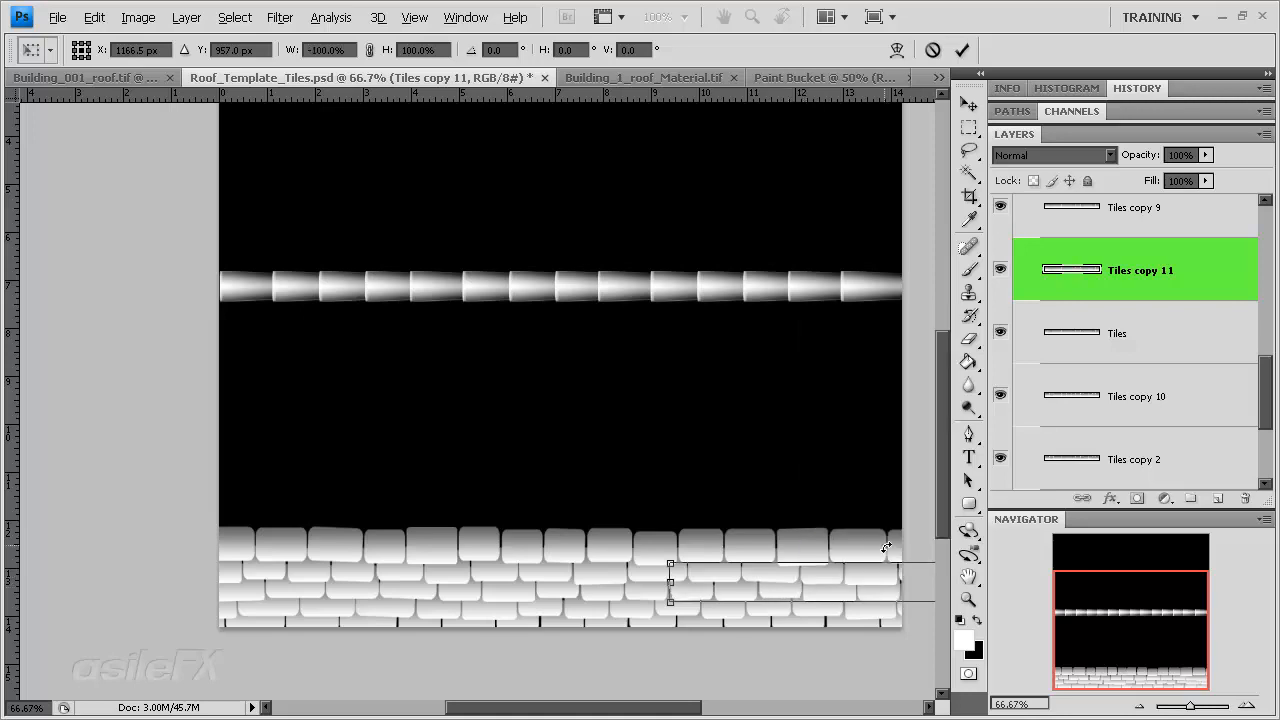
key(Return)
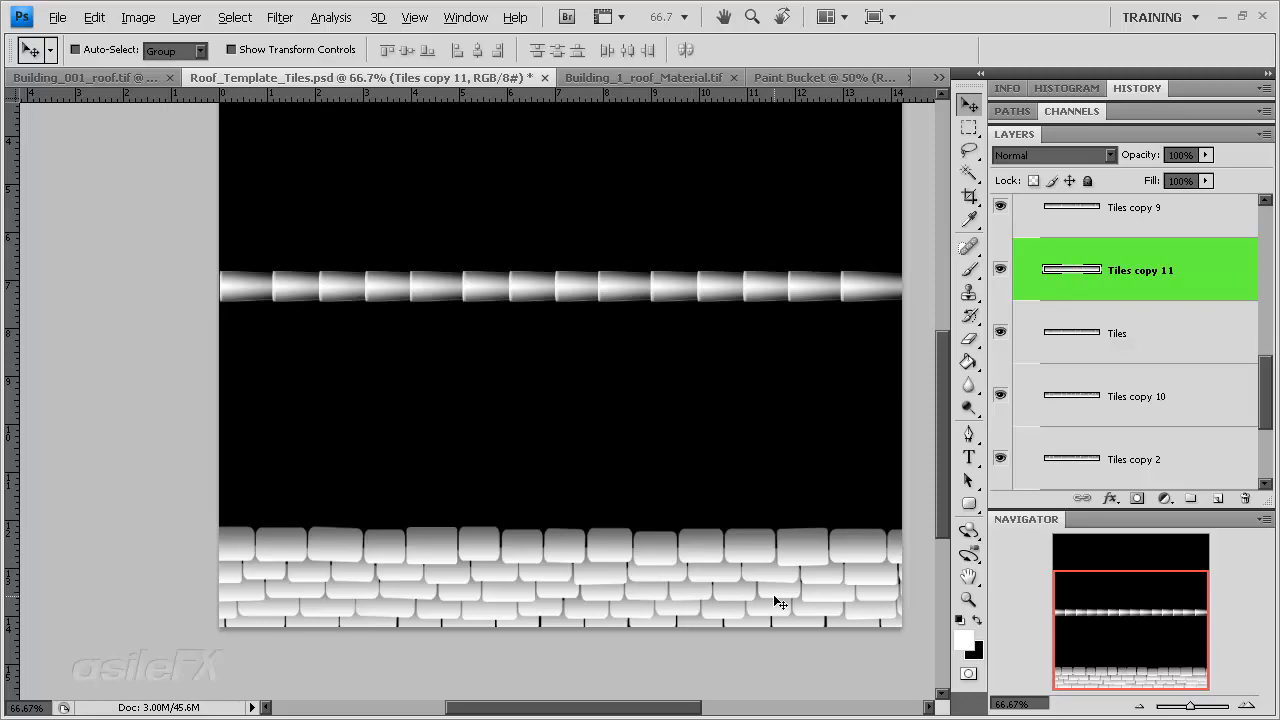
drag(759, 601, 765, 602)
Remove the left end of the flipped row with a rectangular selection and slide the remaining tiles left to close the gap.
key(m)
drag(578, 428, 717, 667)
key(ctrl+plus)
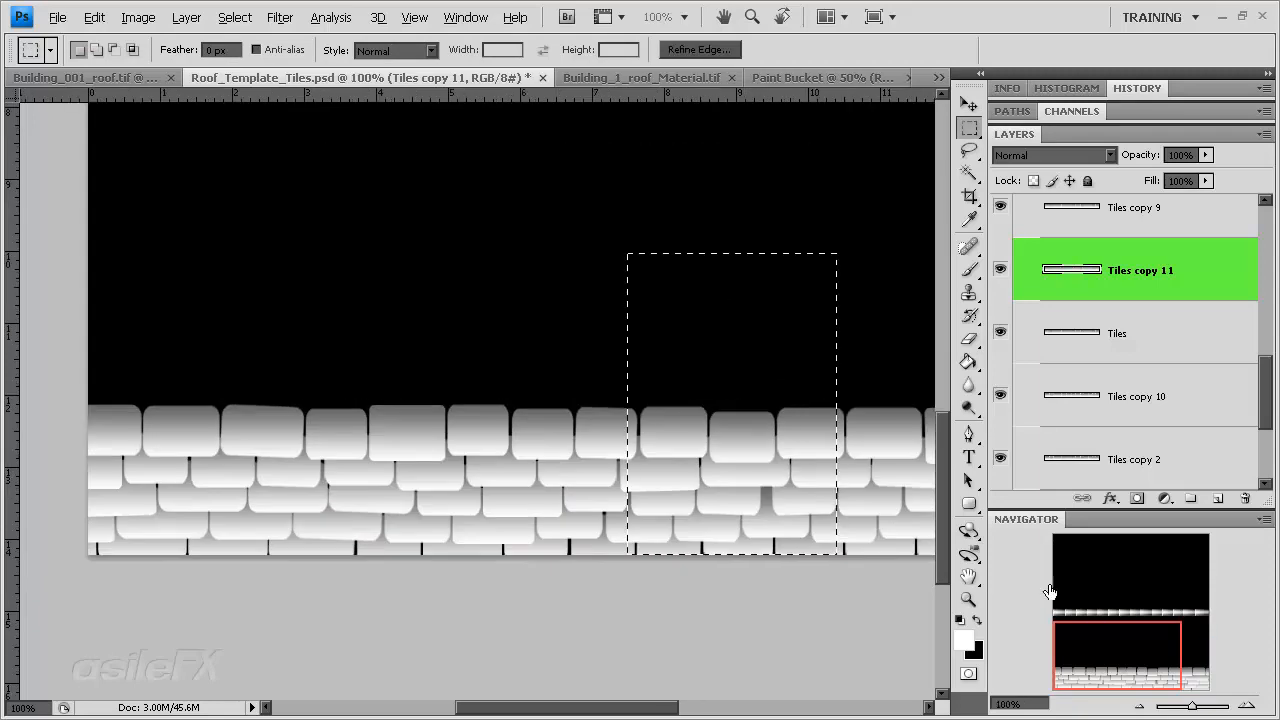
drag(1110, 652, 1122, 630)
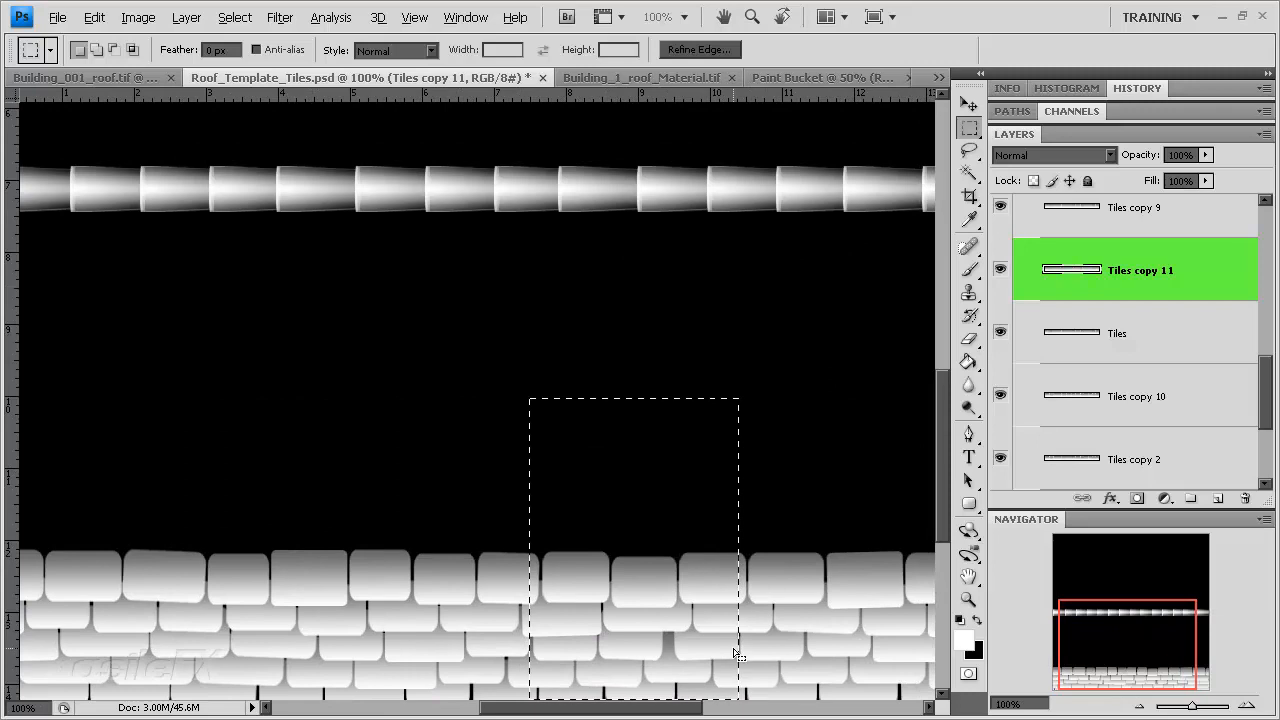
drag(720, 644, 714, 607)
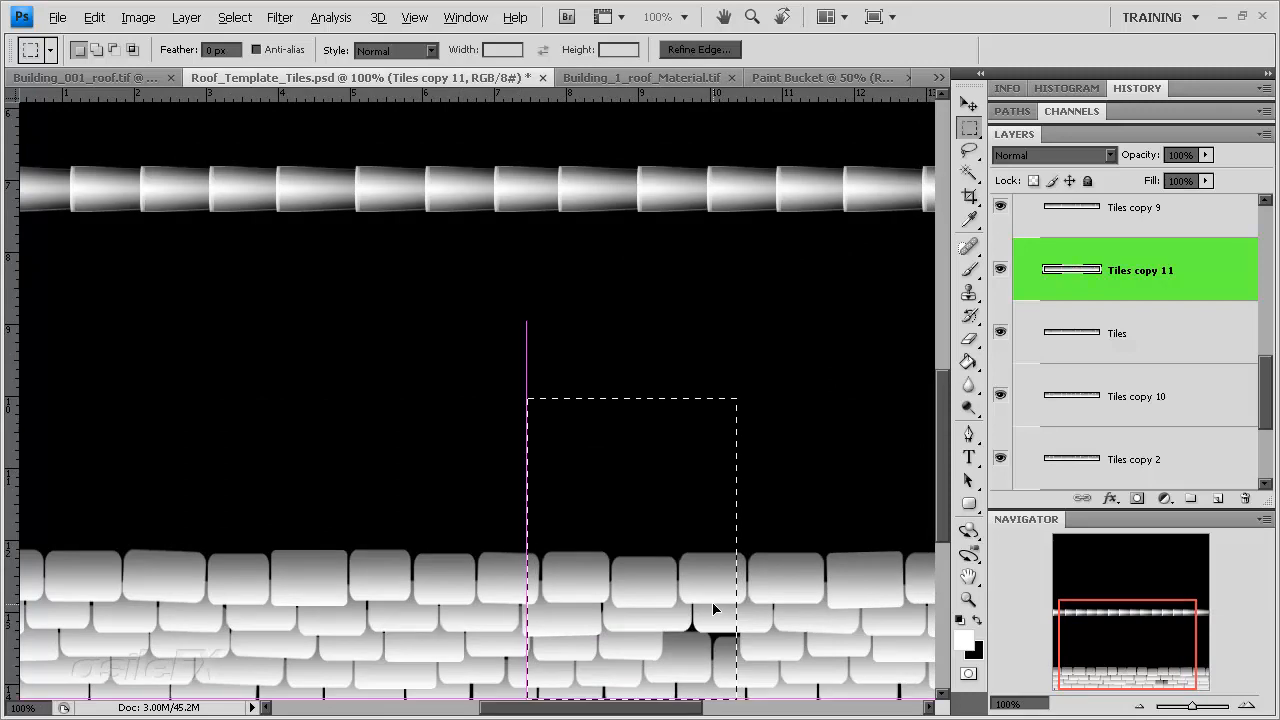
key(ctrl+d)
key(v)
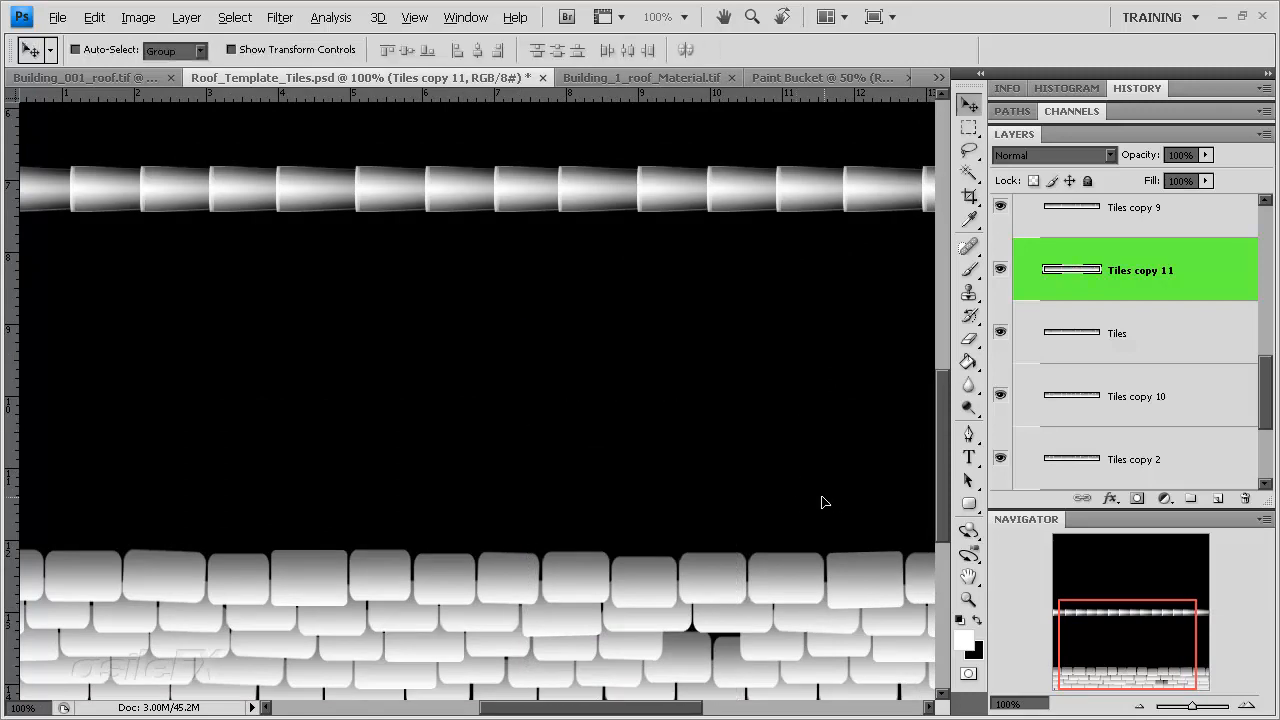
drag(823, 503, 758, 514)
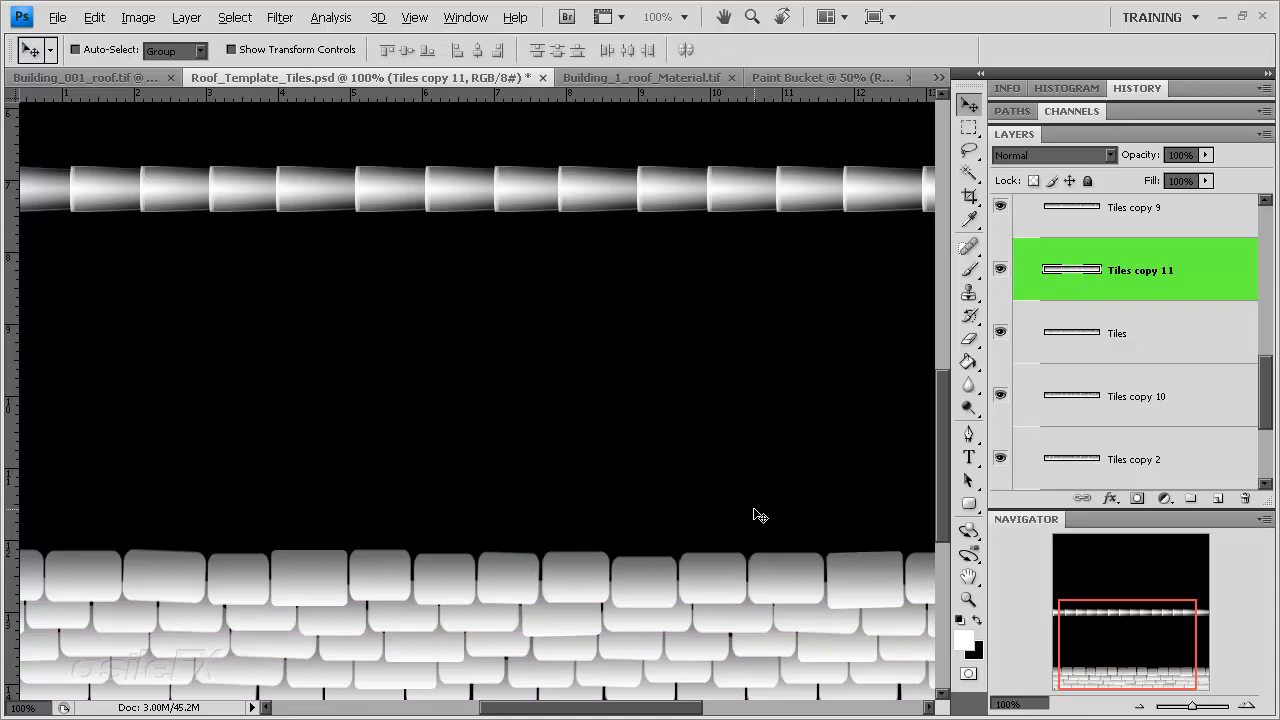
Collapse Tiles_group and duplicate the whole group directly above the existing rows.
click(1139, 706)
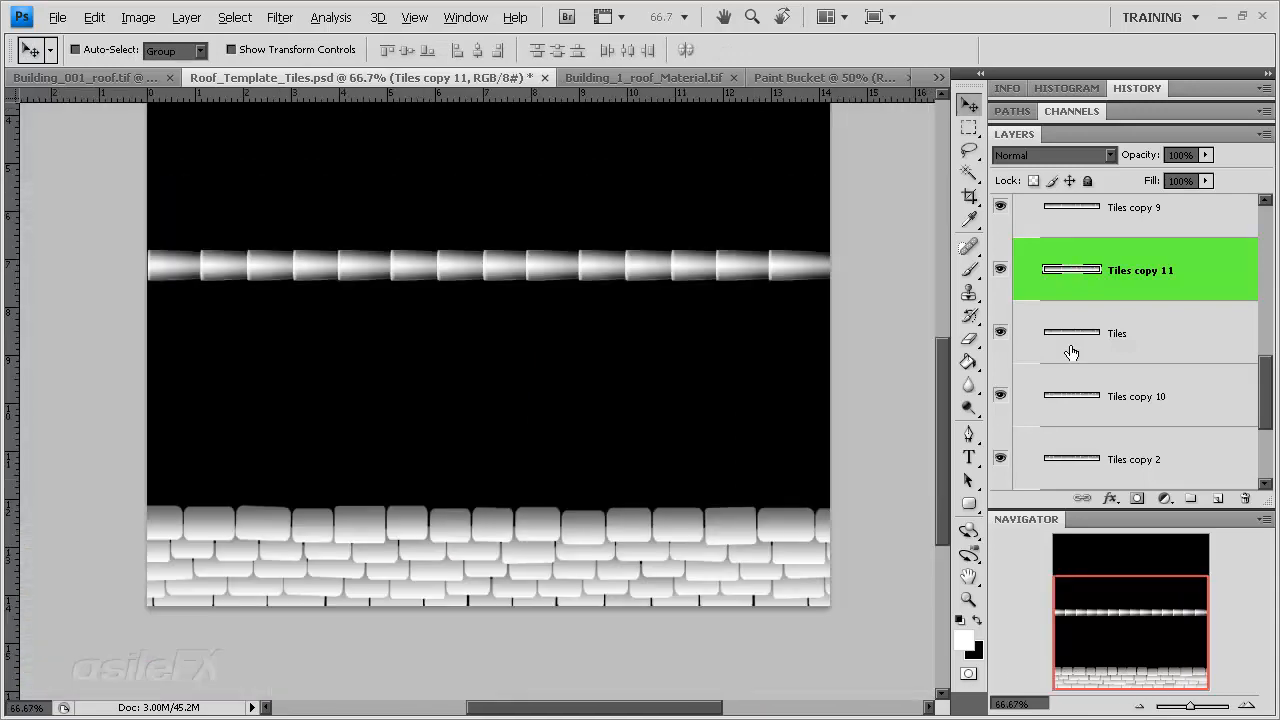
scroll(1098, 378, up, 3)
scroll(1098, 378, up, 3)
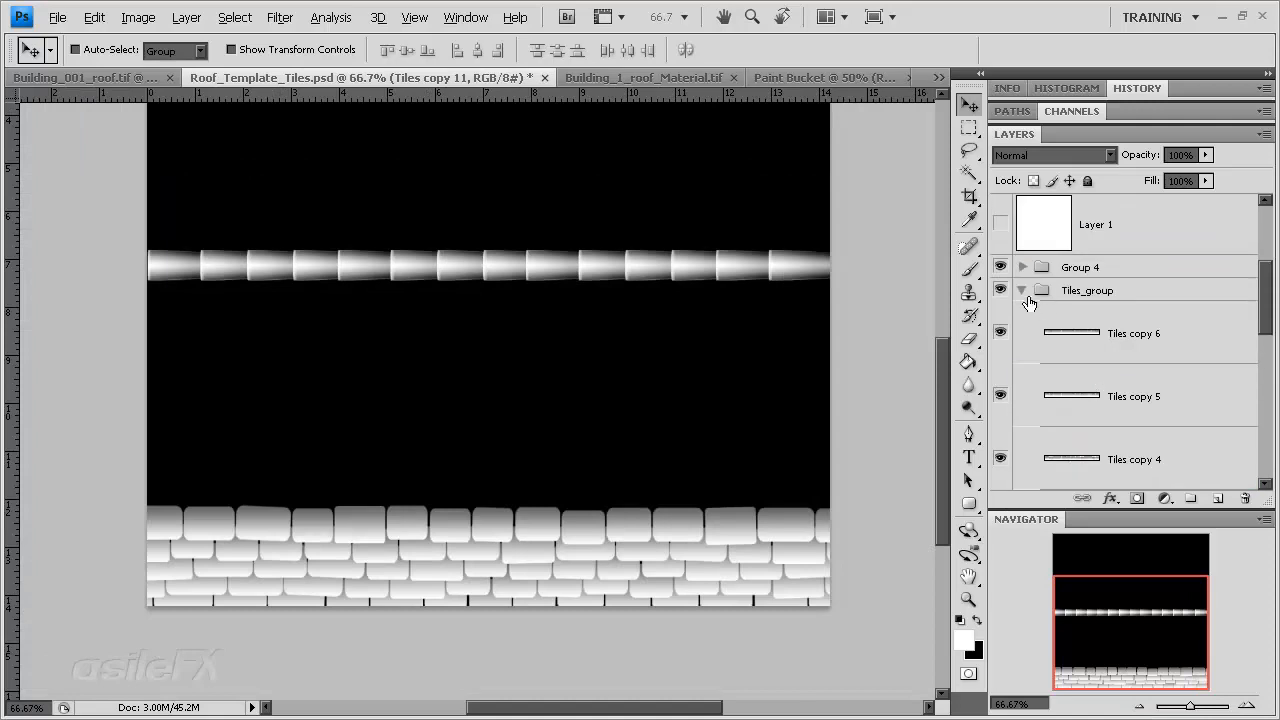
click(1022, 291)
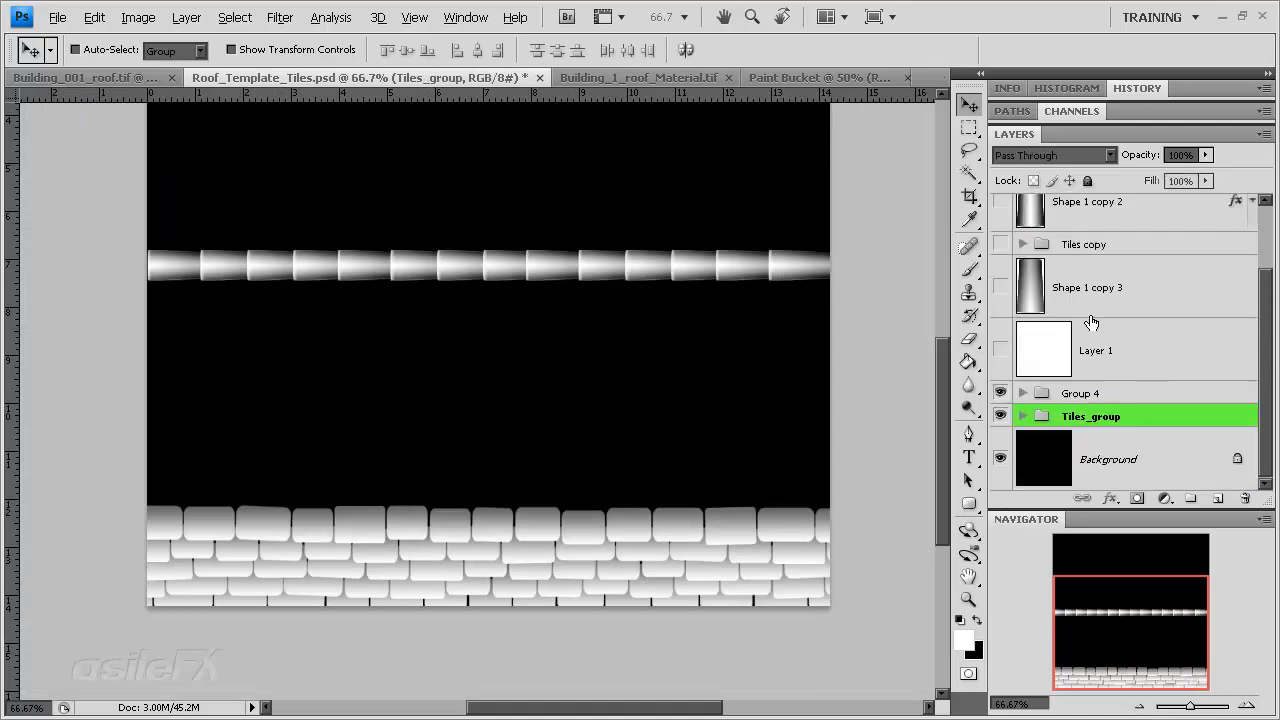
click(1000, 418)
click(1000, 418)
drag(629, 587, 578, 506)
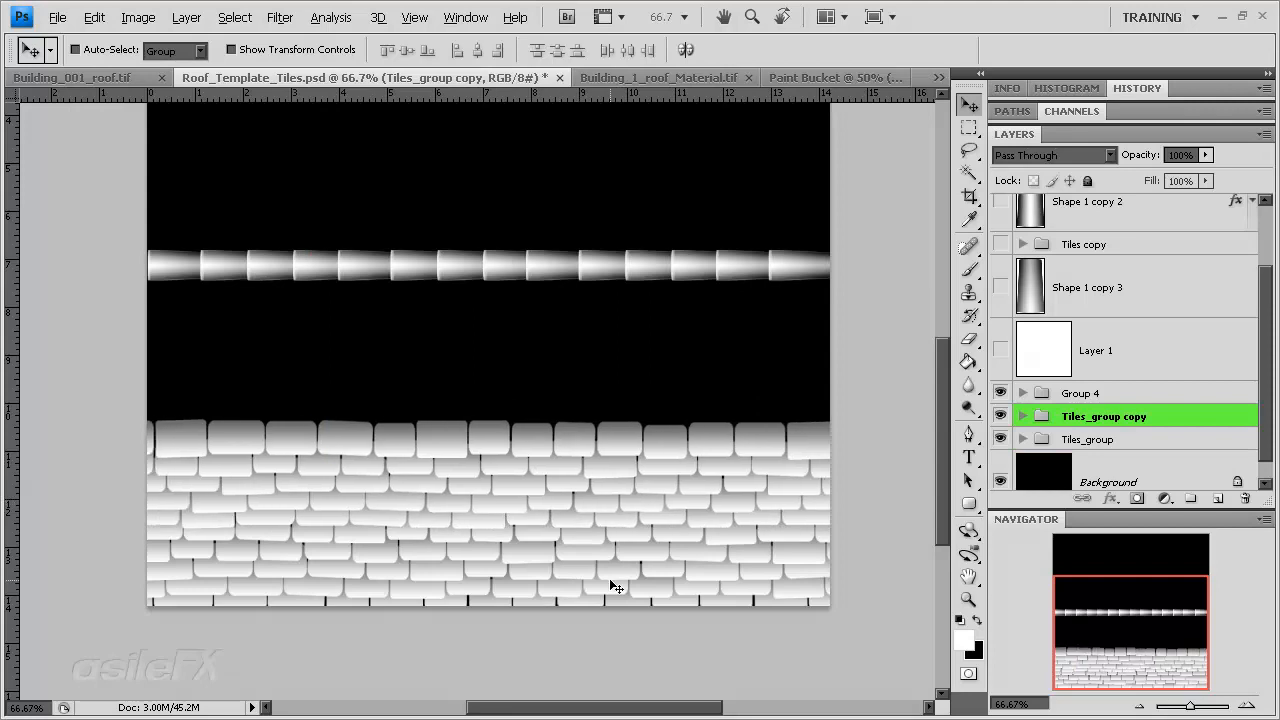
Flip the Tiles_group copy horizontally and shift it sideways so its pattern differs from the group below.
drag(610, 580, 380, 530)
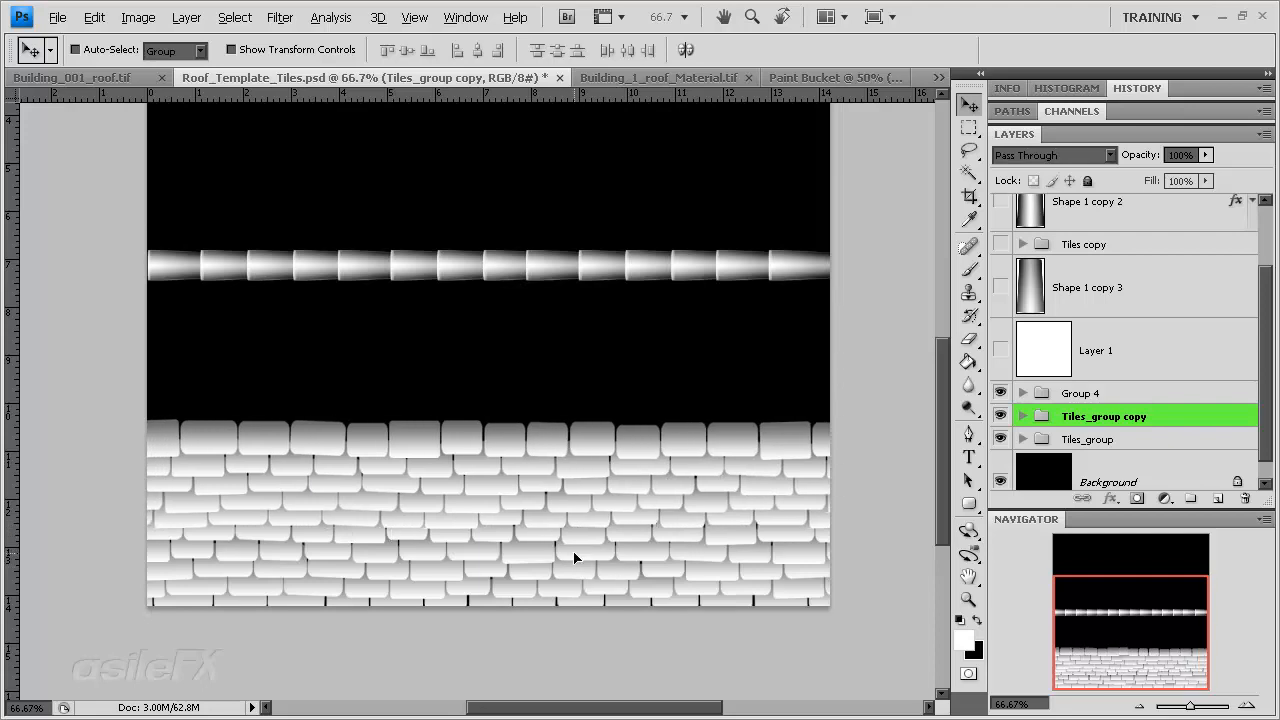
drag(568, 557, 632, 537)
key(ctrl+t)
right_click(586, 463)
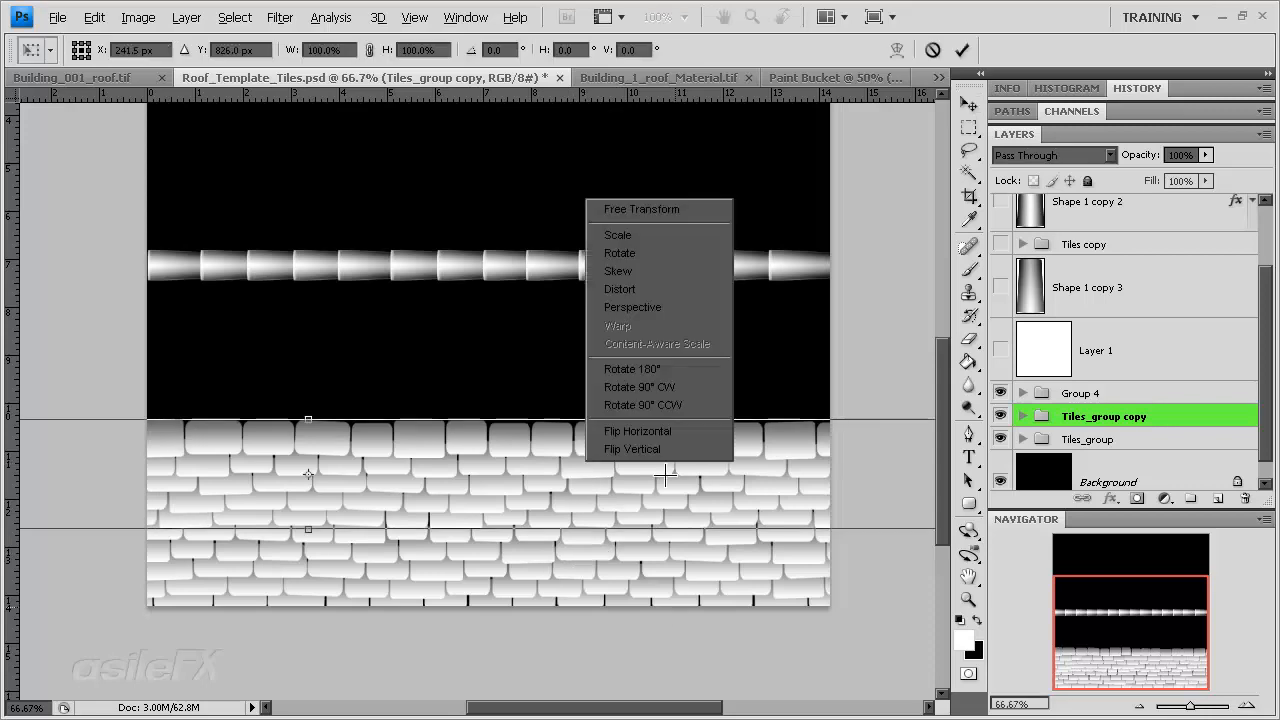
click(650, 434)
key(Return)
drag(385, 504, 597, 507)
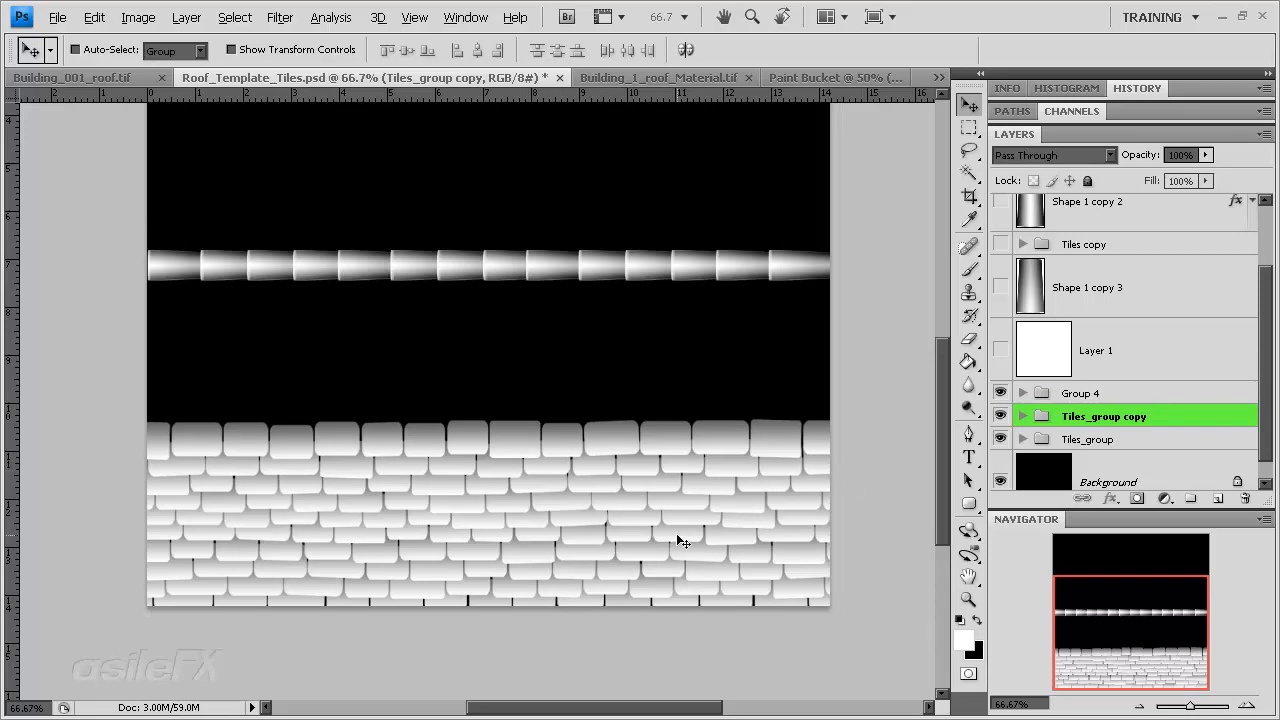
Duplicate the flipped tile group upward to add another block of overlapping rows below the ridge row.
drag(484, 550, 481, 460)
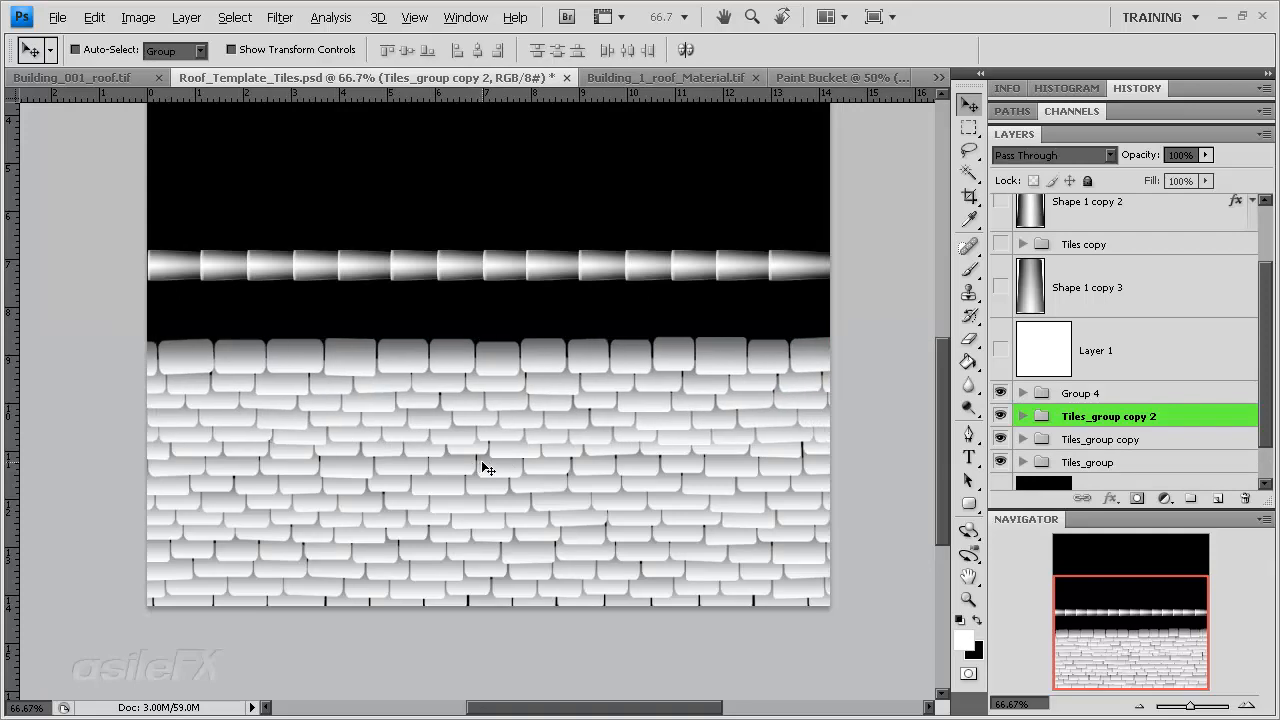
key(ctrl+t)
drag(617, 705, 751, 705)
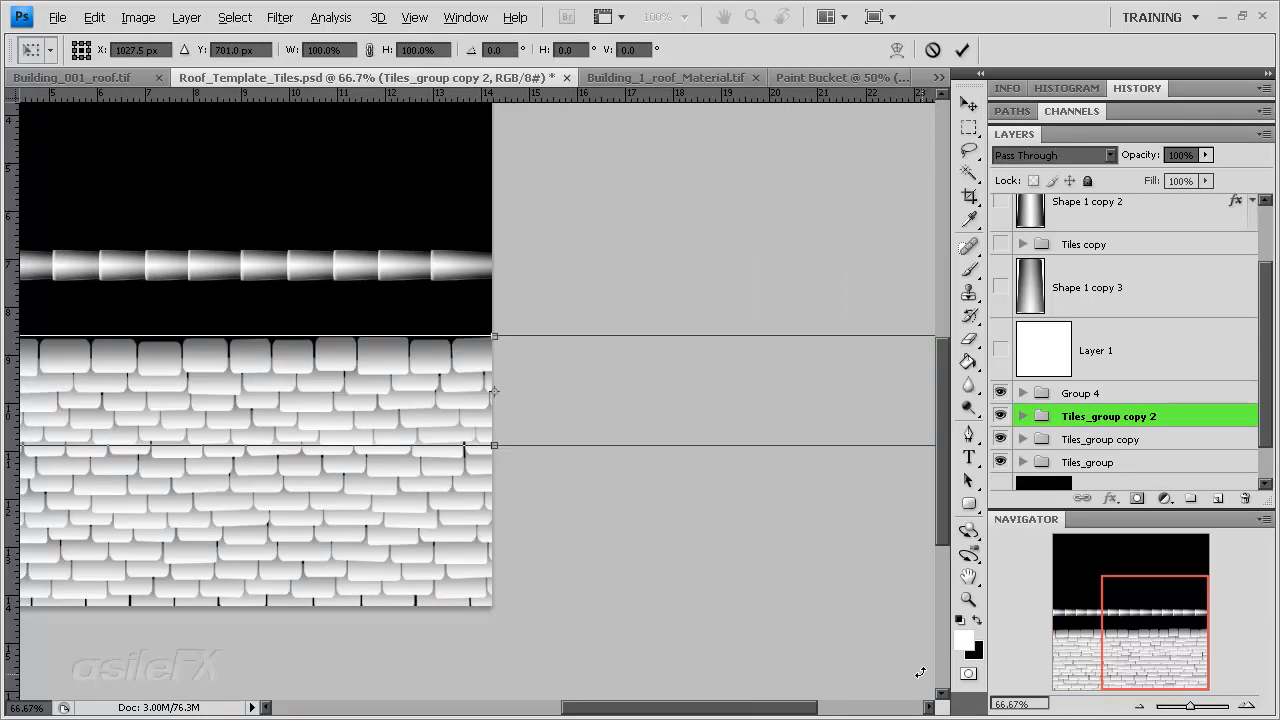
click(1139, 706)
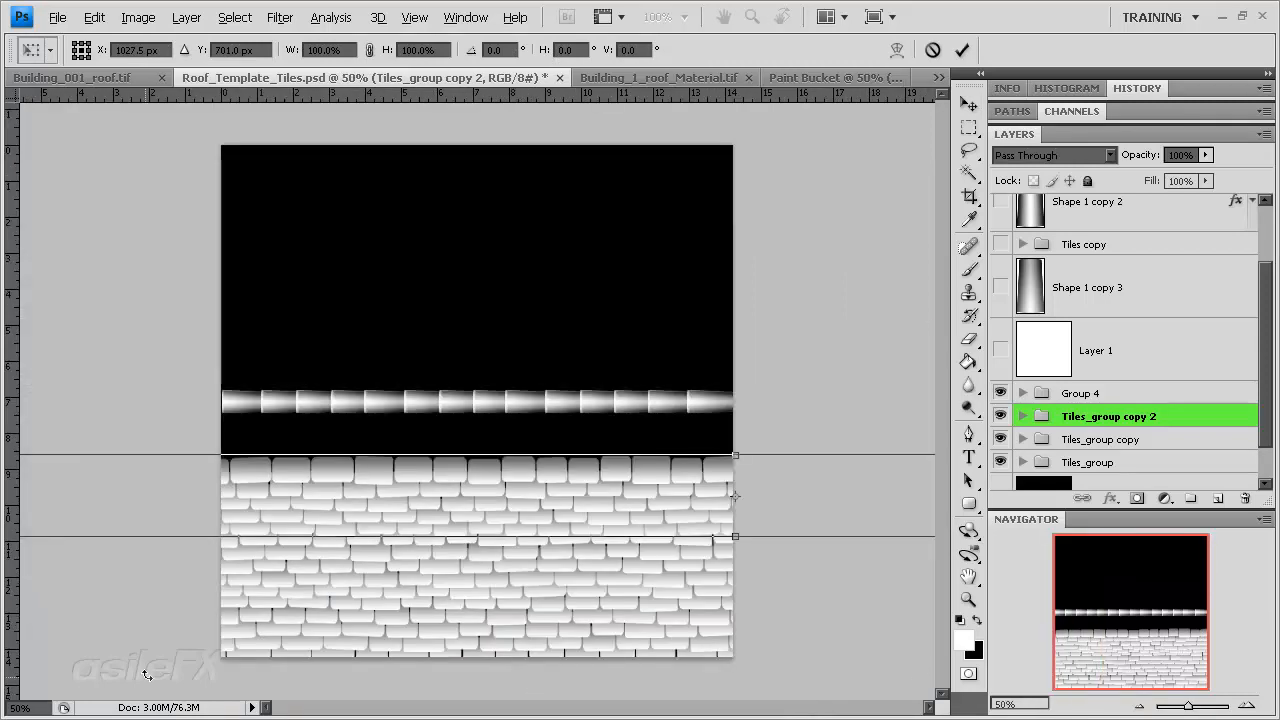
drag(848, 512, 268, 520)
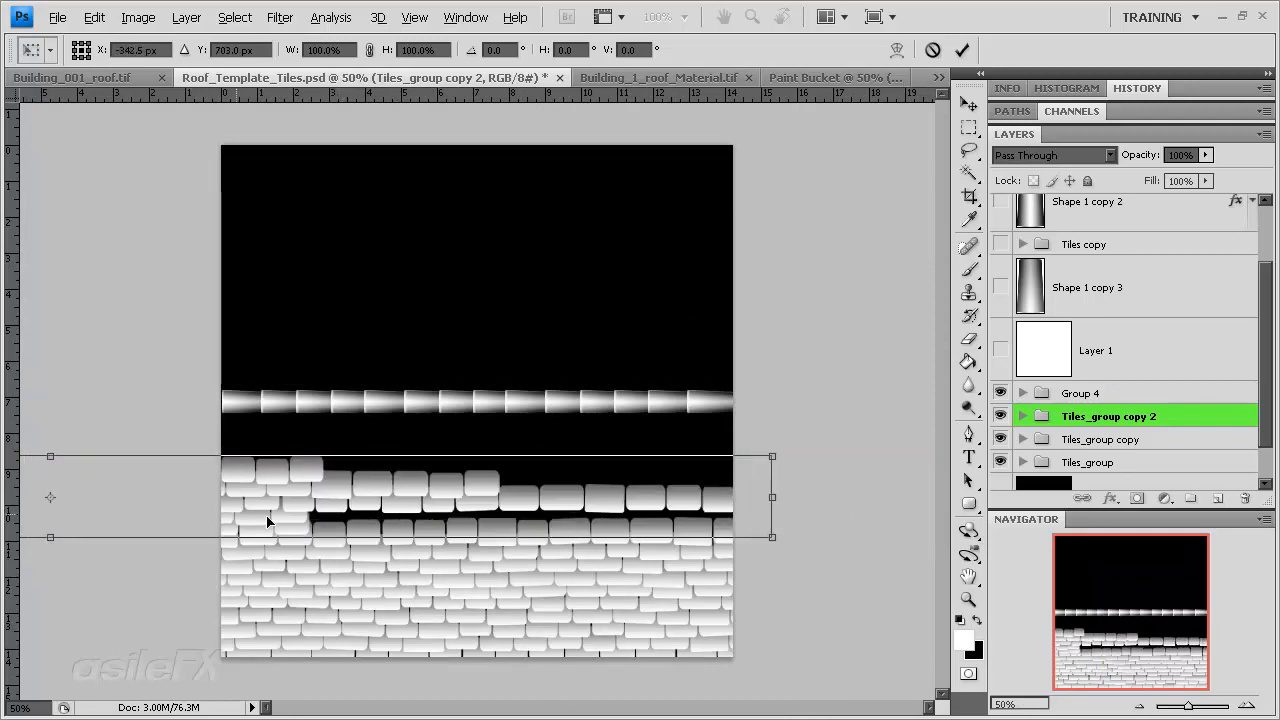
drag(771, 499, 397, 500)
drag(59, 491, 879, 521)
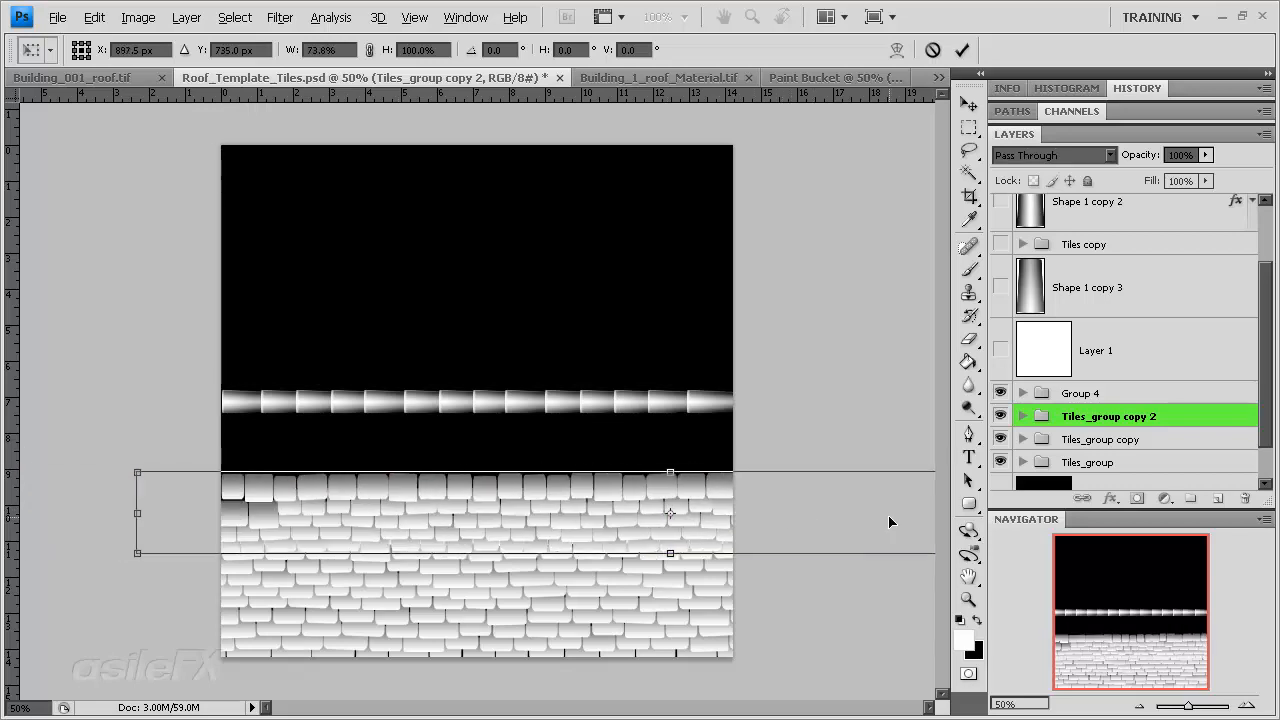
key(Return)
key(ctrl+t)
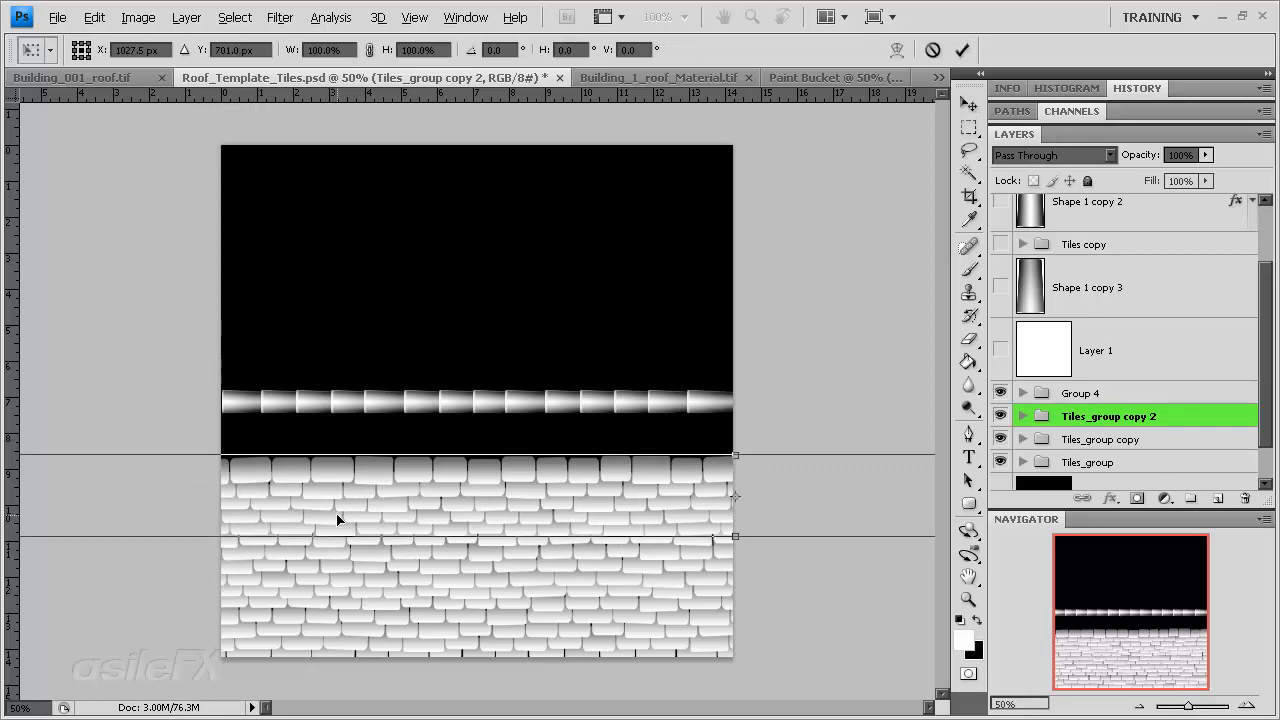
drag(661, 511, 42, 513)
drag(846, 494, 768, 496)
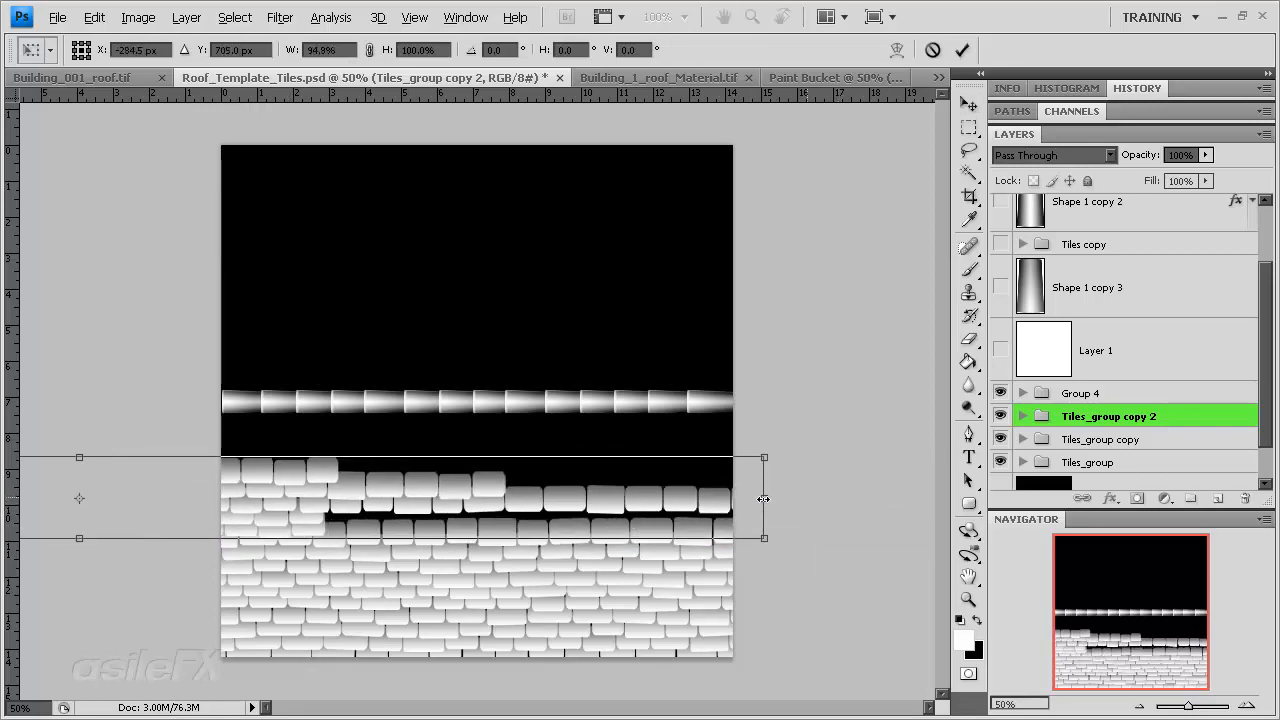
key(Return)
Duplicate the uppermost tile group up to the ridge row and flip the copy horizontally.
drag(391, 530, 641, 497)
key(ctrl+t)
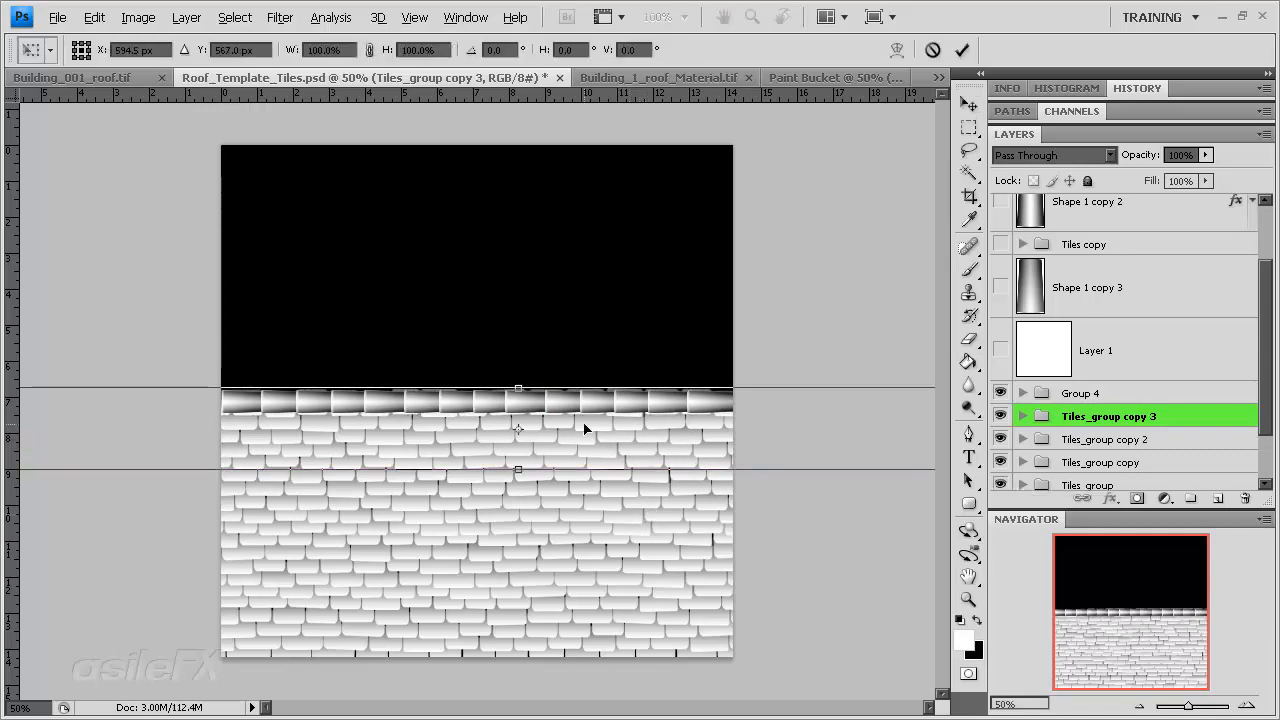
right_click(581, 425)
click(690, 662)
key(Return)
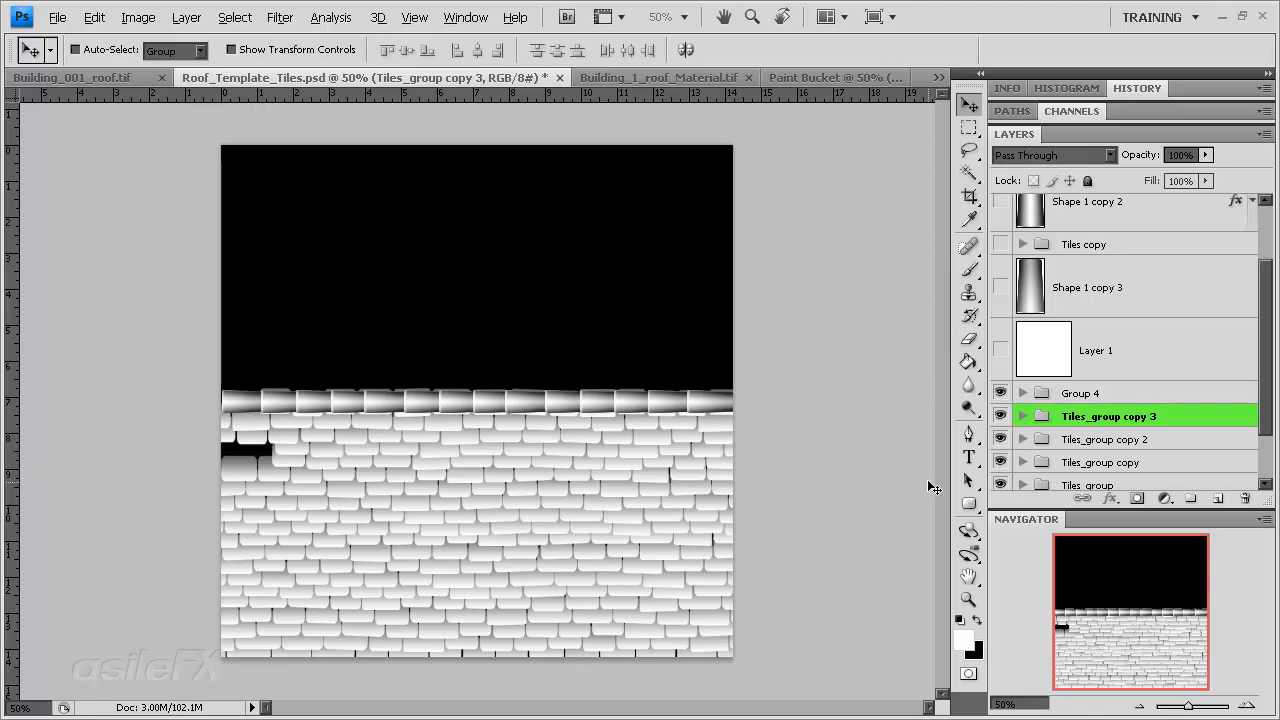
Shift Tiles_group copy 3 sideways to fill the gap in its rows and reduce its height to 86.6% beneath the ridge row.
drag(930, 487, 665, 486)
key(ctrl+t)
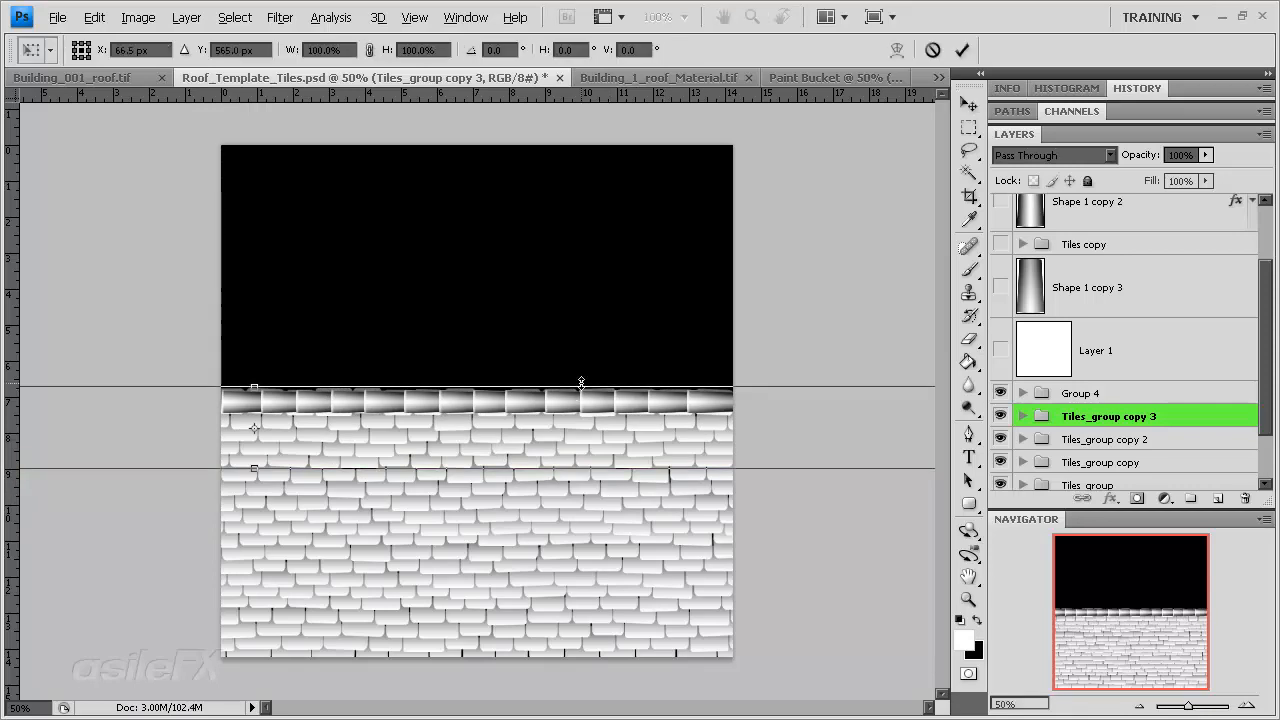
drag(581, 383, 587, 394)
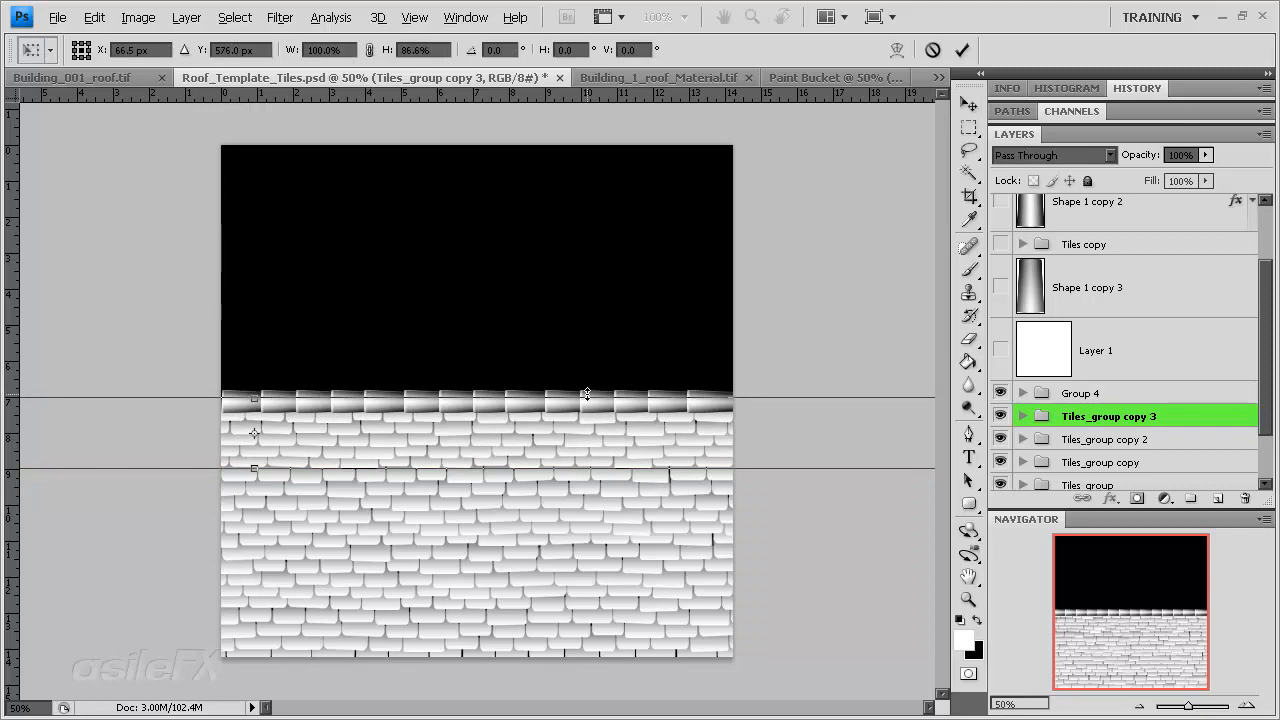
key(Return)
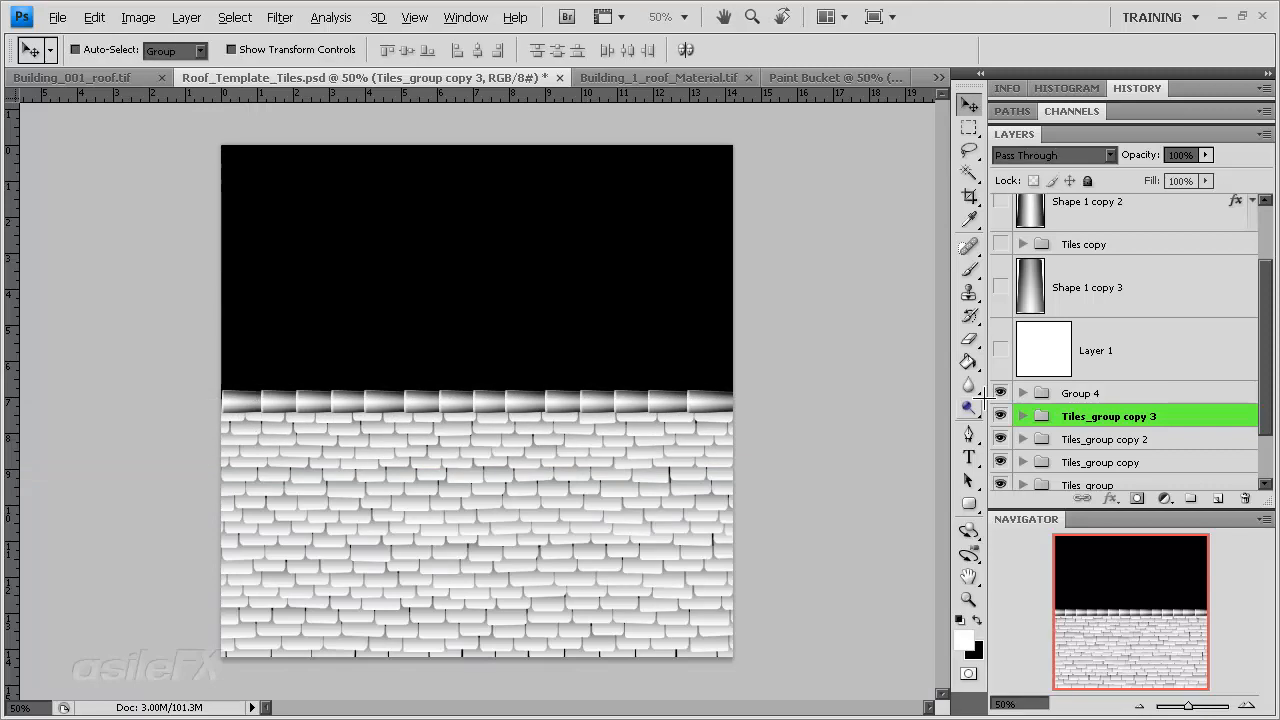
Group all four Tiles_group layers into a new group named Bottom and check its contents by hiding and showing it.
scroll(1108, 421, down, 3)
shift+click(1146, 430)
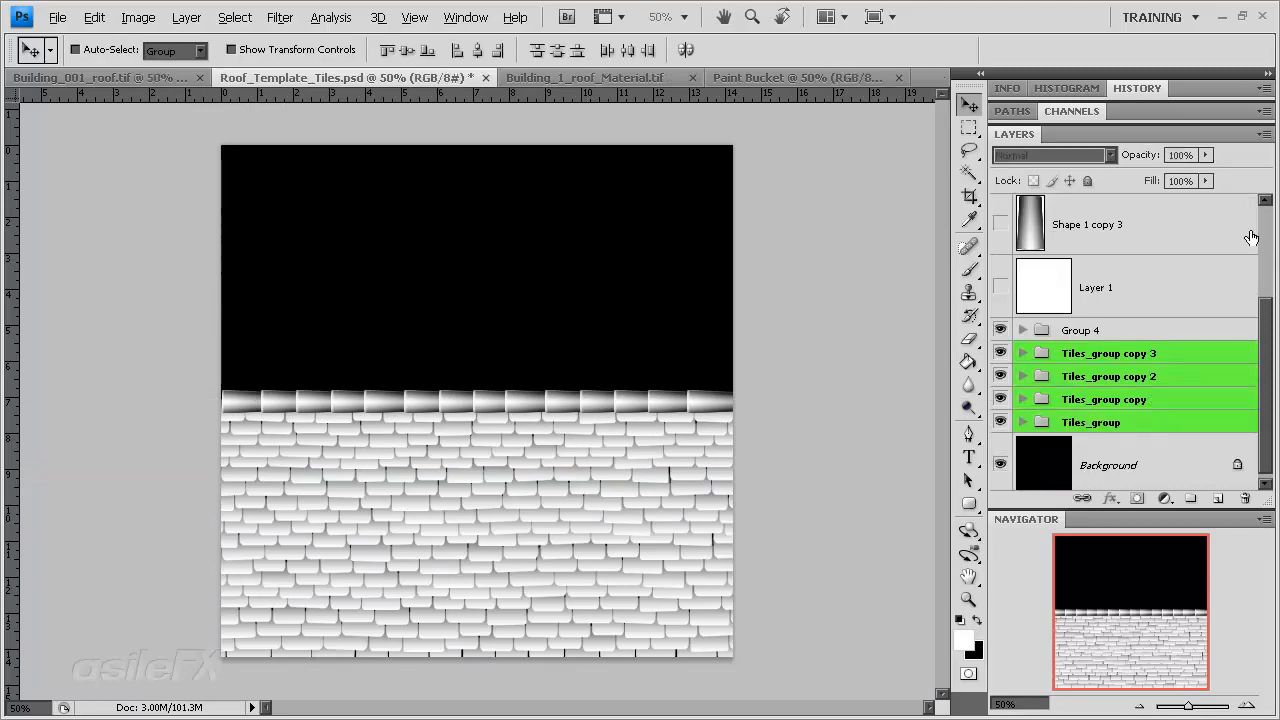
click(1264, 134)
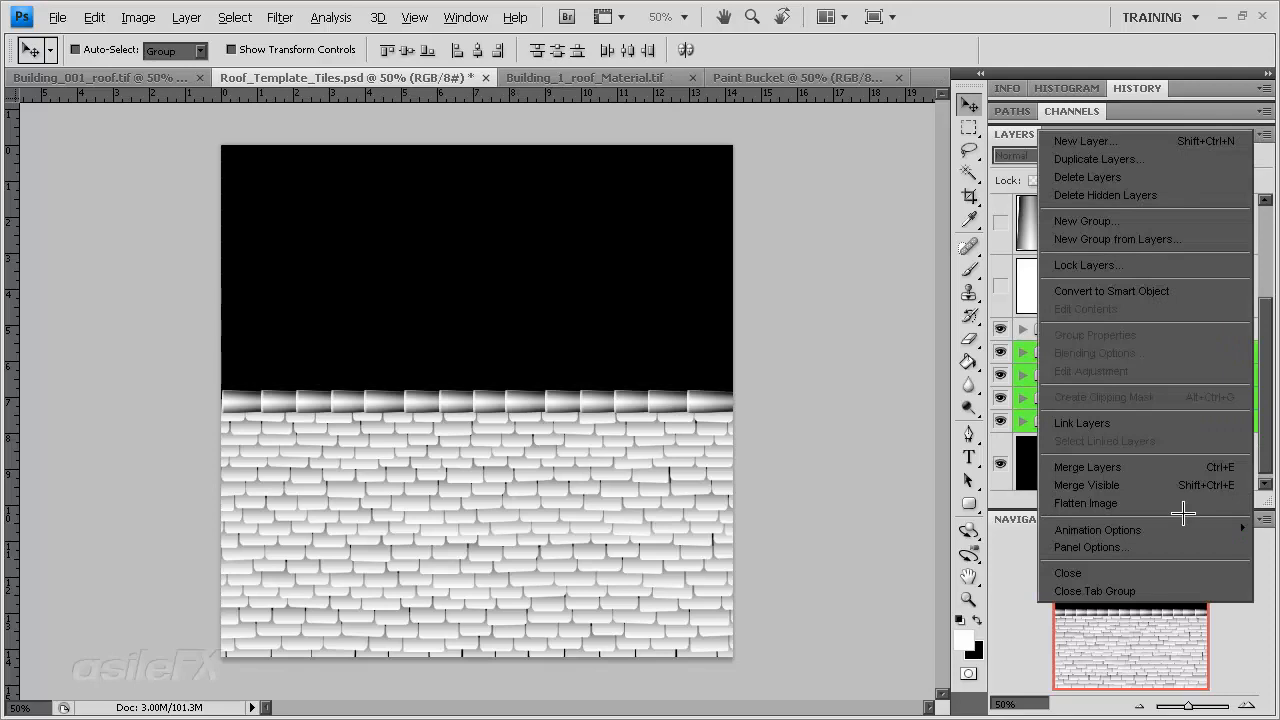
click(1185, 240)
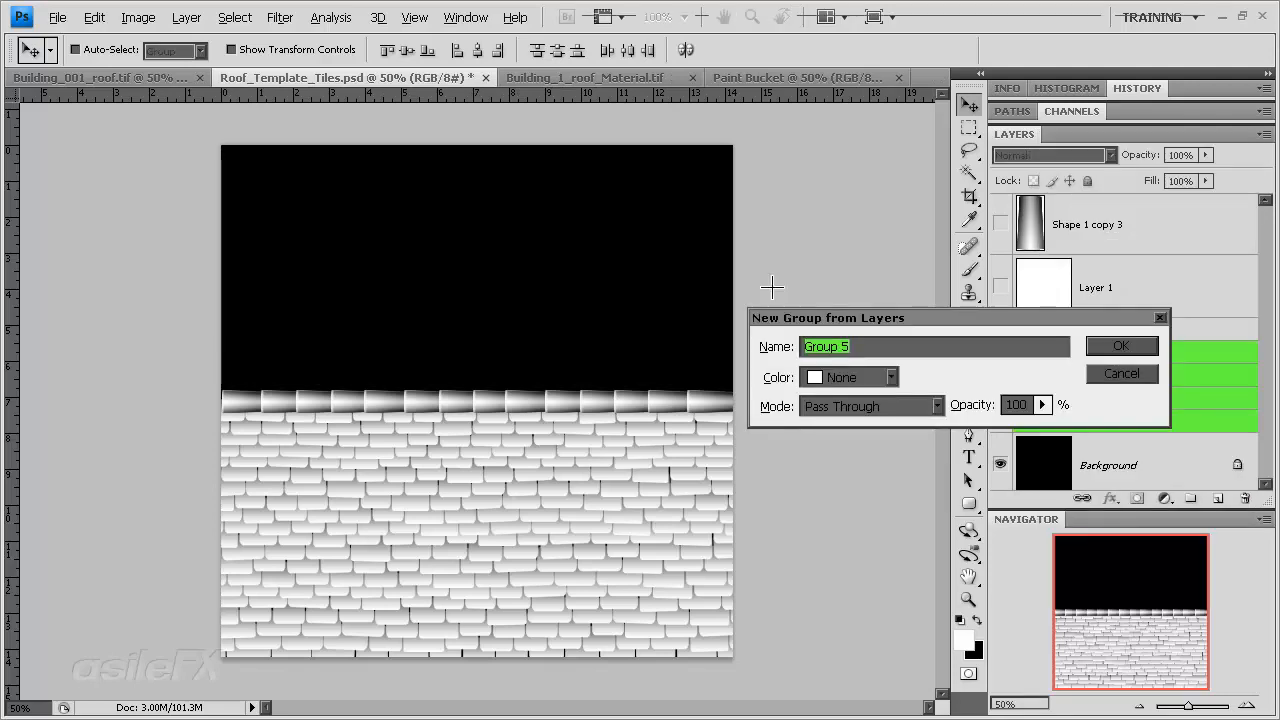
text(Bottom)
key(Return)
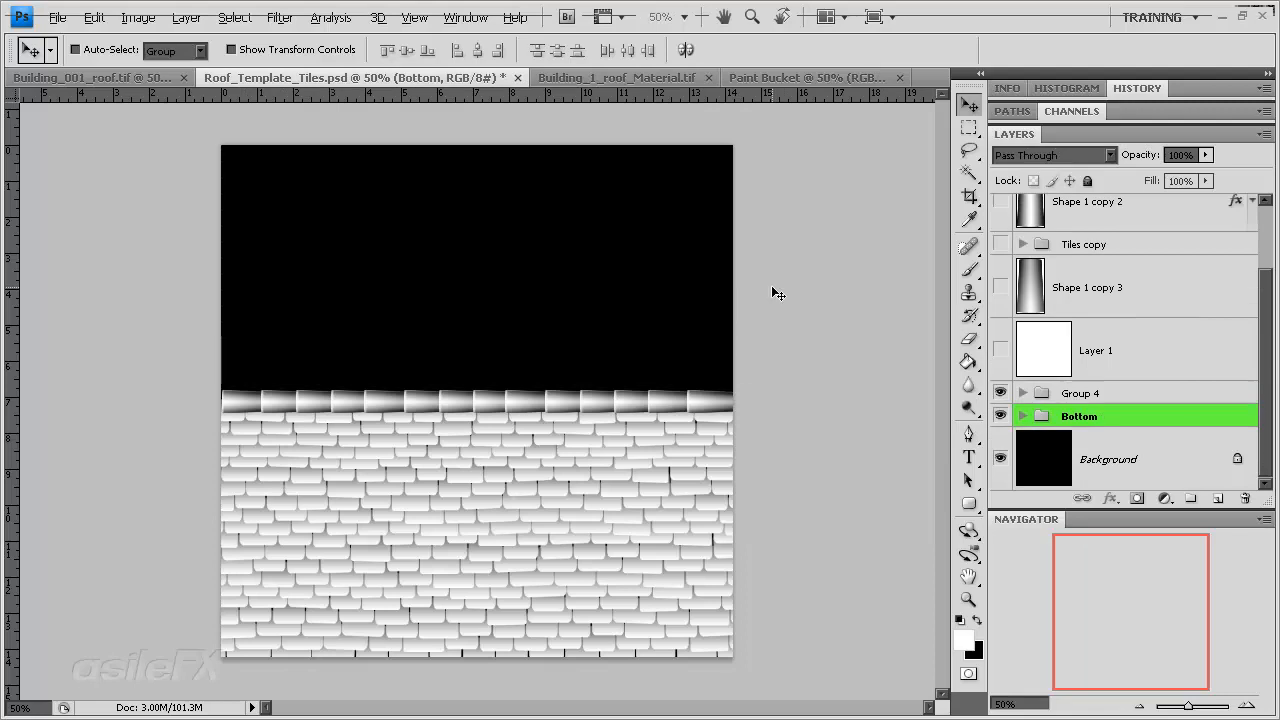
click(1000, 416)
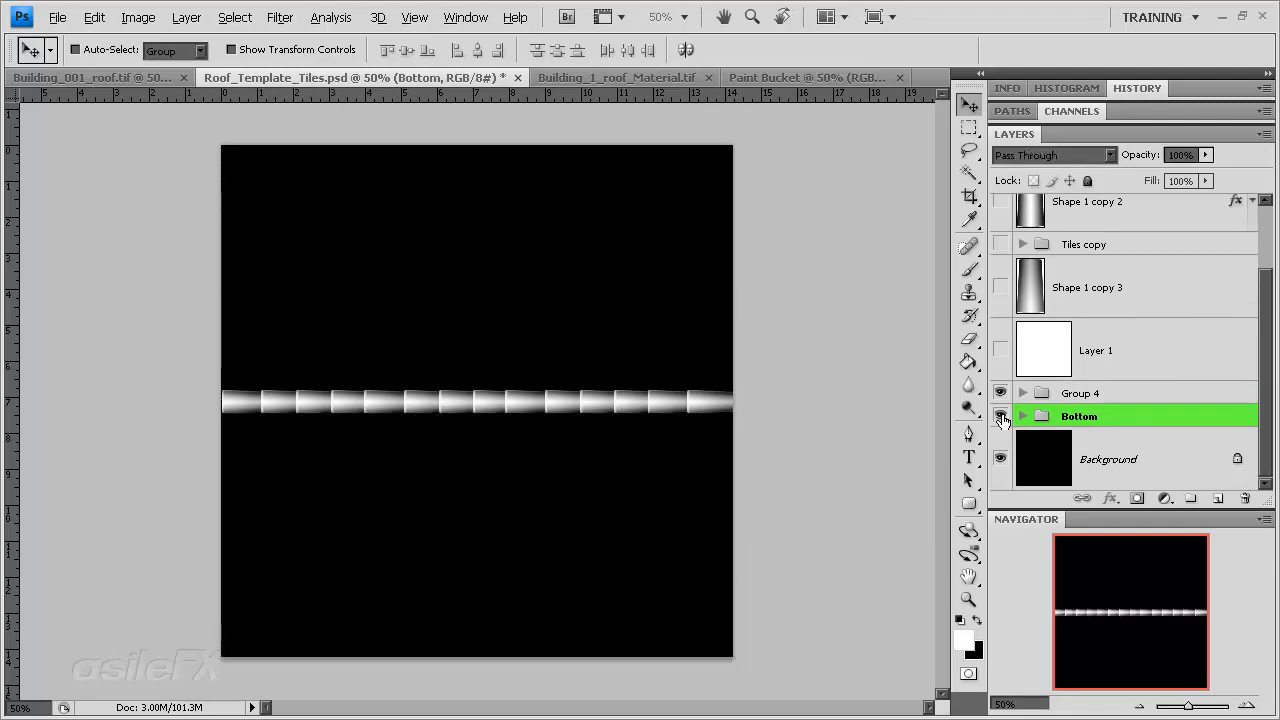
click(1000, 416)
Duplicate the Bottom group, rotate the copy 180 degrees and position it above the ridge row to cover the empty upper half.
drag(1158, 416, 1217, 498)
key(ctrl+t)
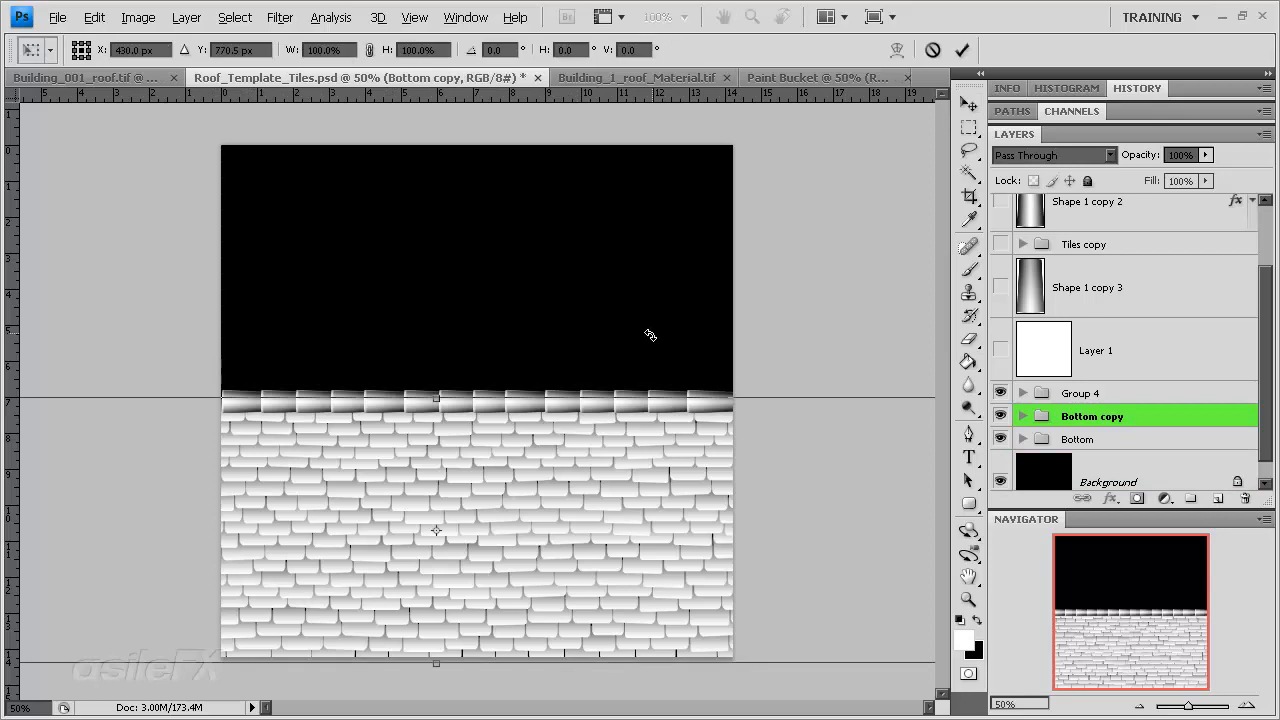
drag(769, 209, 344, 612)
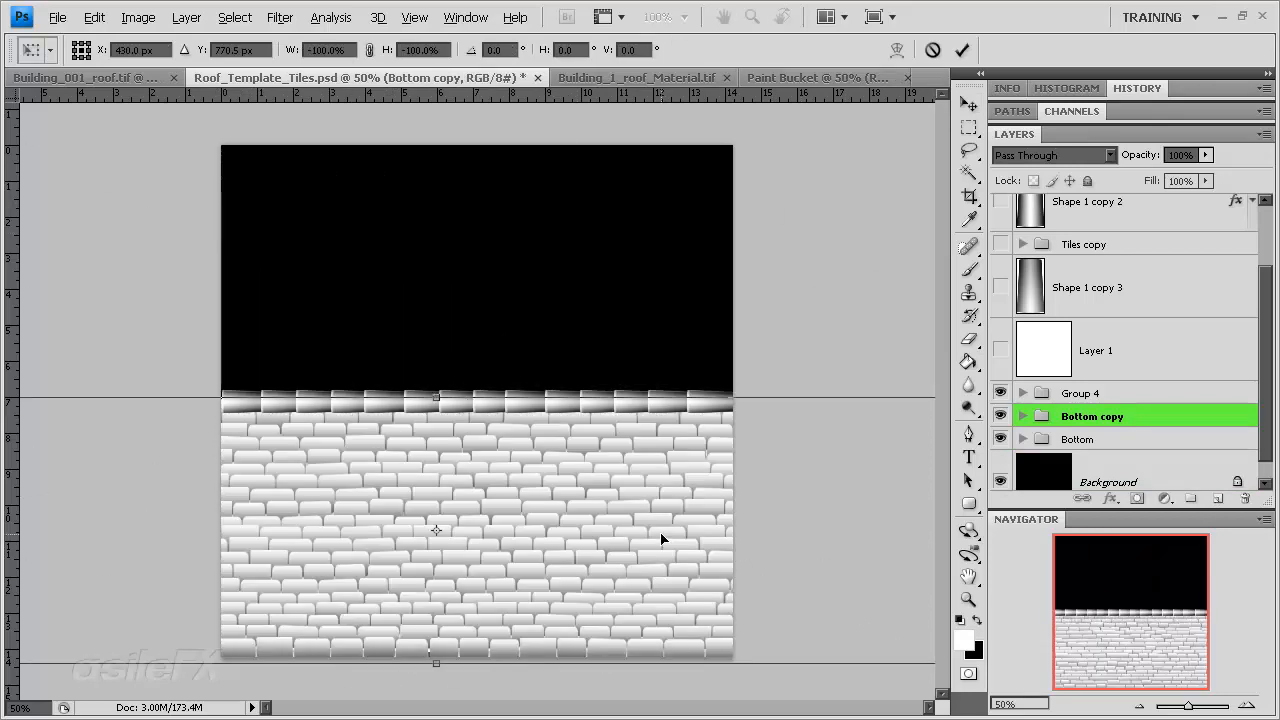
drag(653, 596, 722, 340)
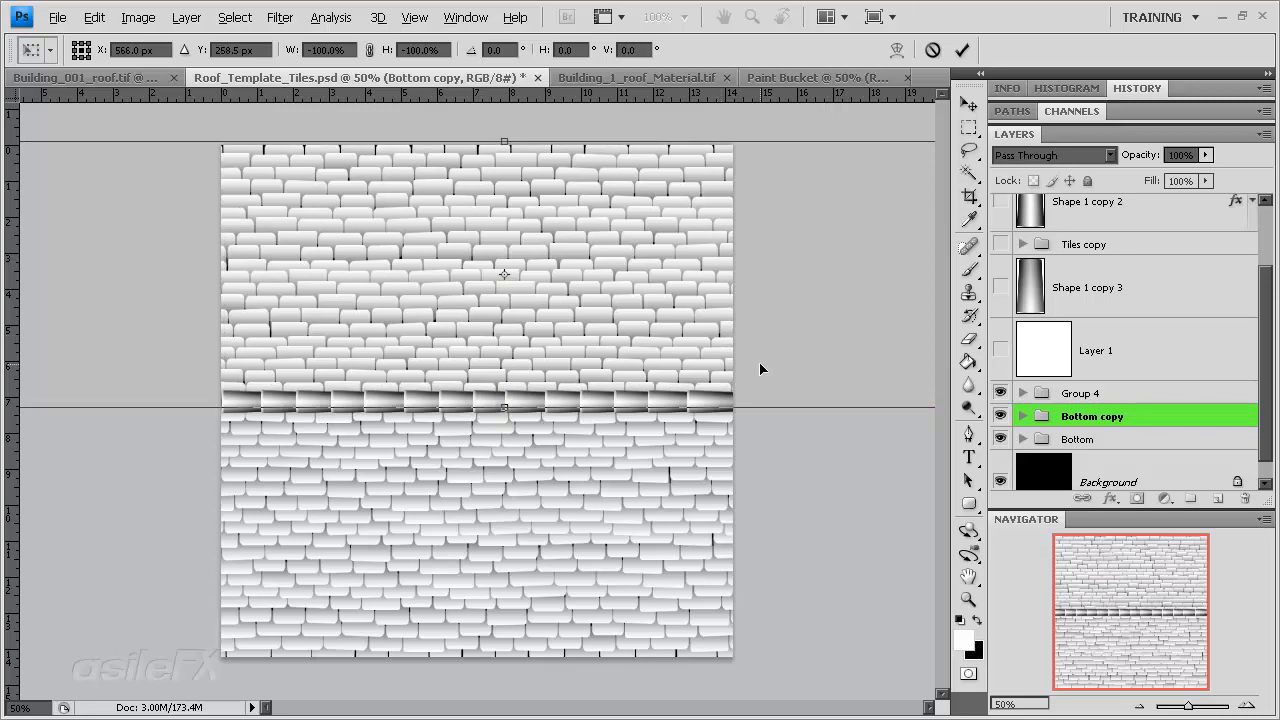
key(Return)
Examine which rows the tile groups inside Bottom copy cover, including Tiles_group copy 5 and the layers of Tiles_group copy 4.
click(1021, 416)
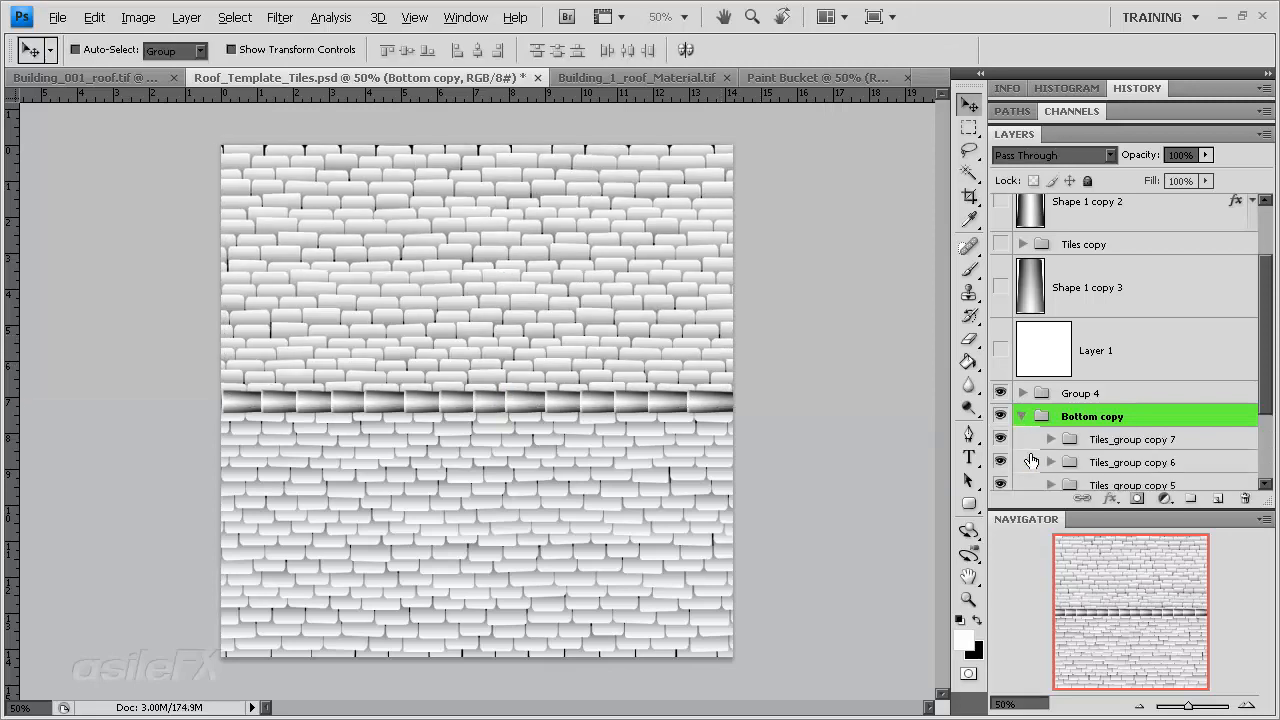
scroll(1048, 461, down, 3)
click(1000, 370)
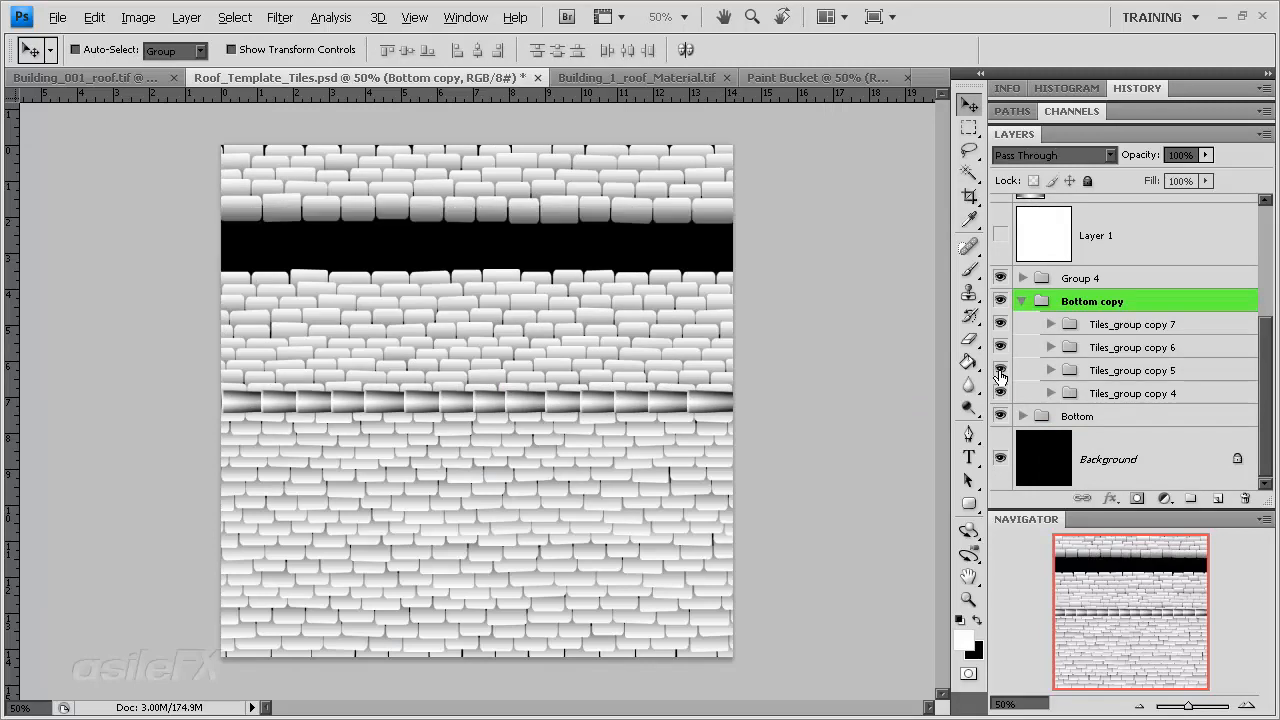
click(1000, 370)
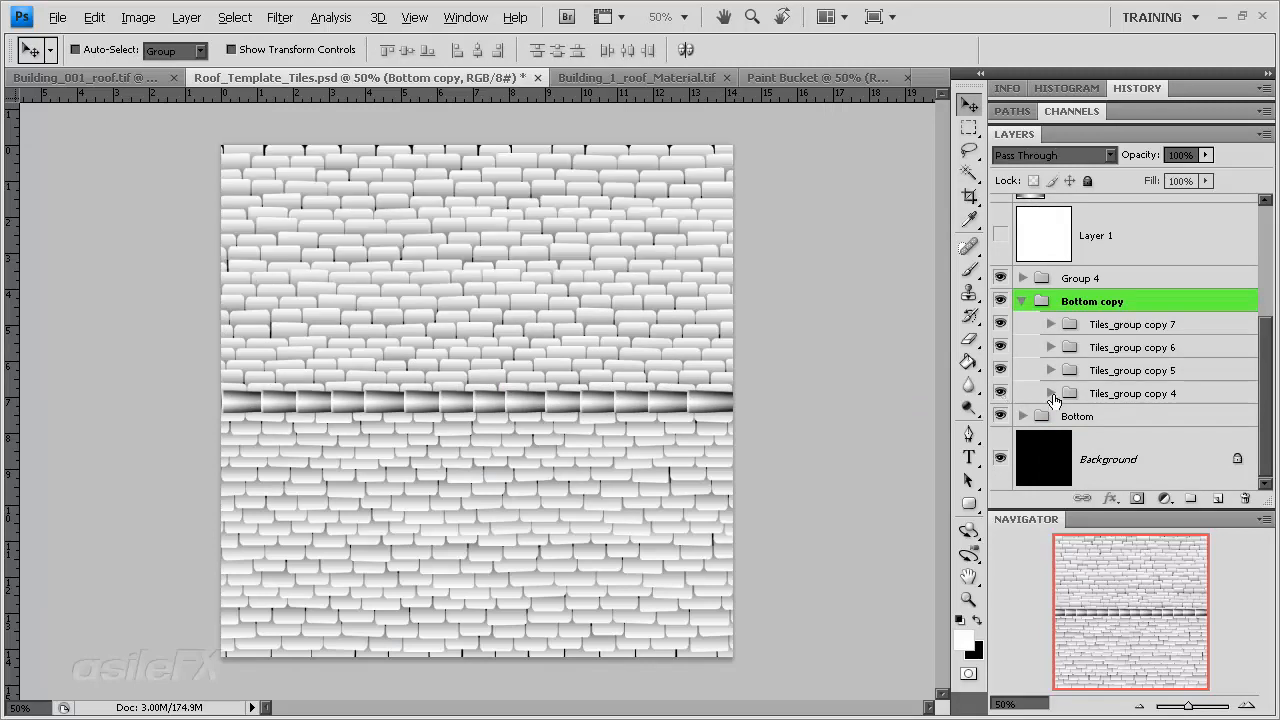
click(1051, 393)
scroll(1045, 422, down, 3)
click(1001, 372)
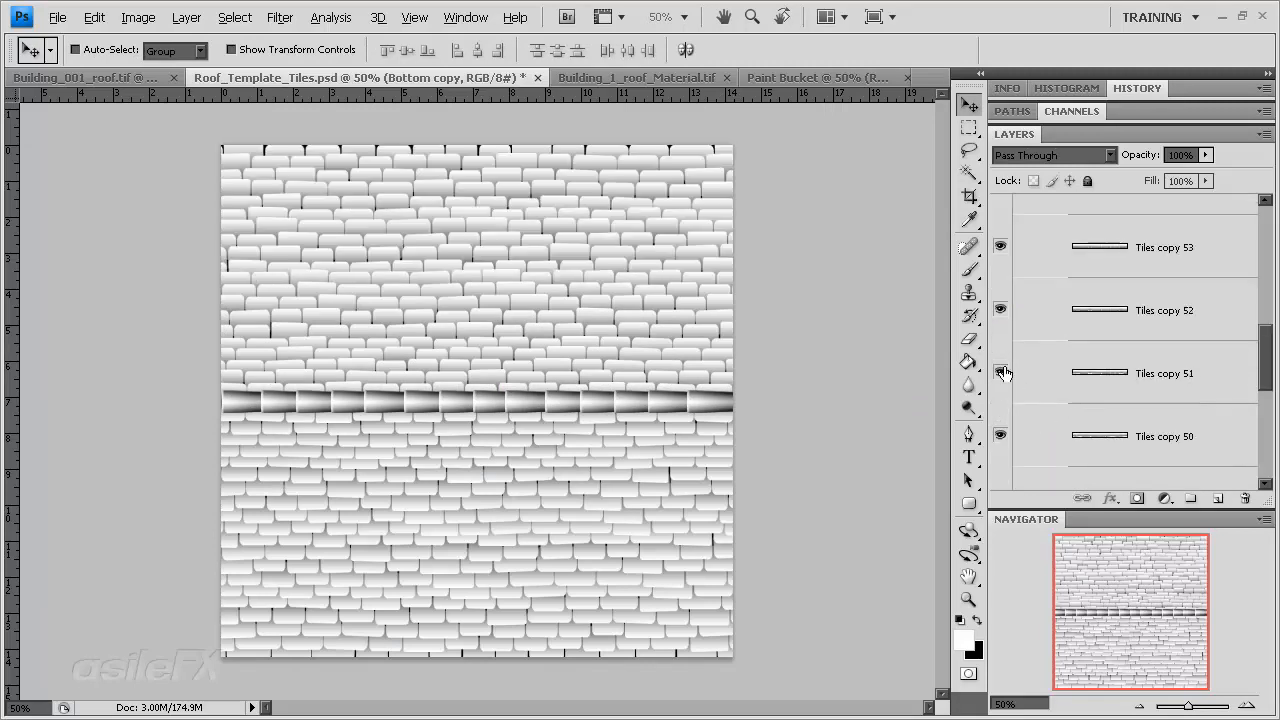
scroll(1029, 370, up, 5)
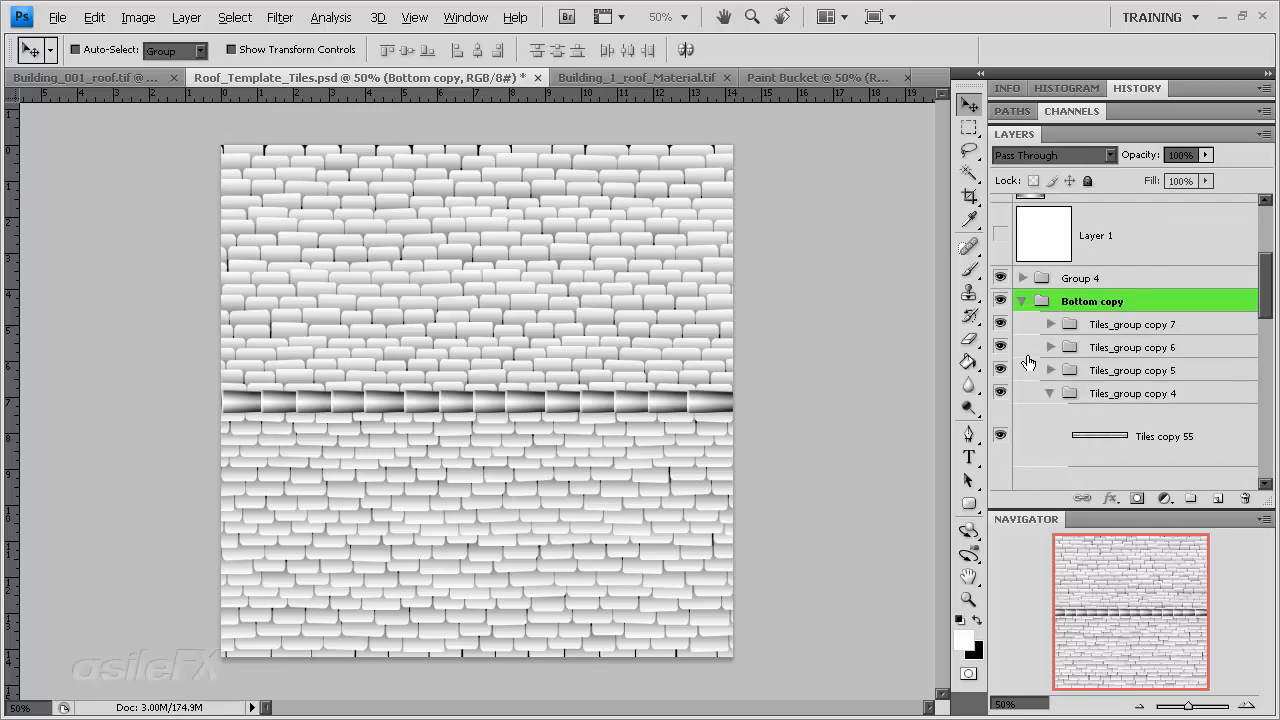
click(1020, 302)
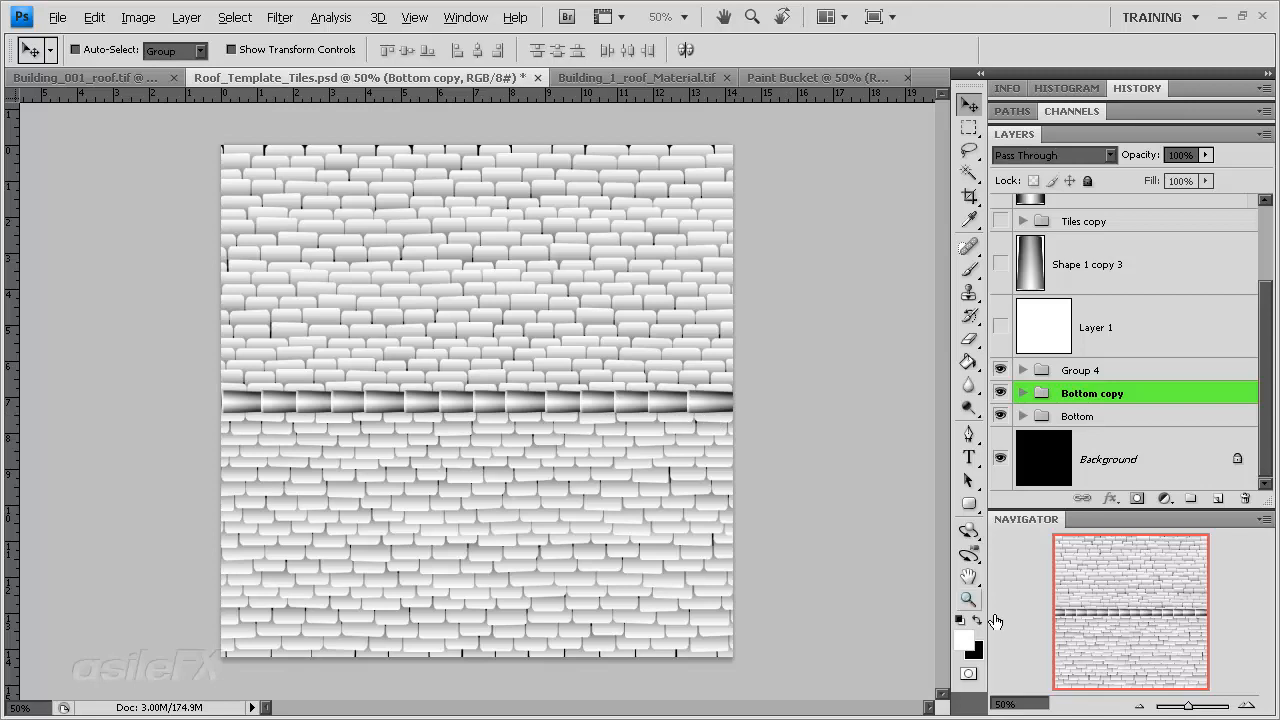
Select the Background layer and sample the dark grey from a gap between the tiles just above the ridge row.
click(1243, 705)
click(1243, 705)
click(1243, 705)
click(1243, 705)
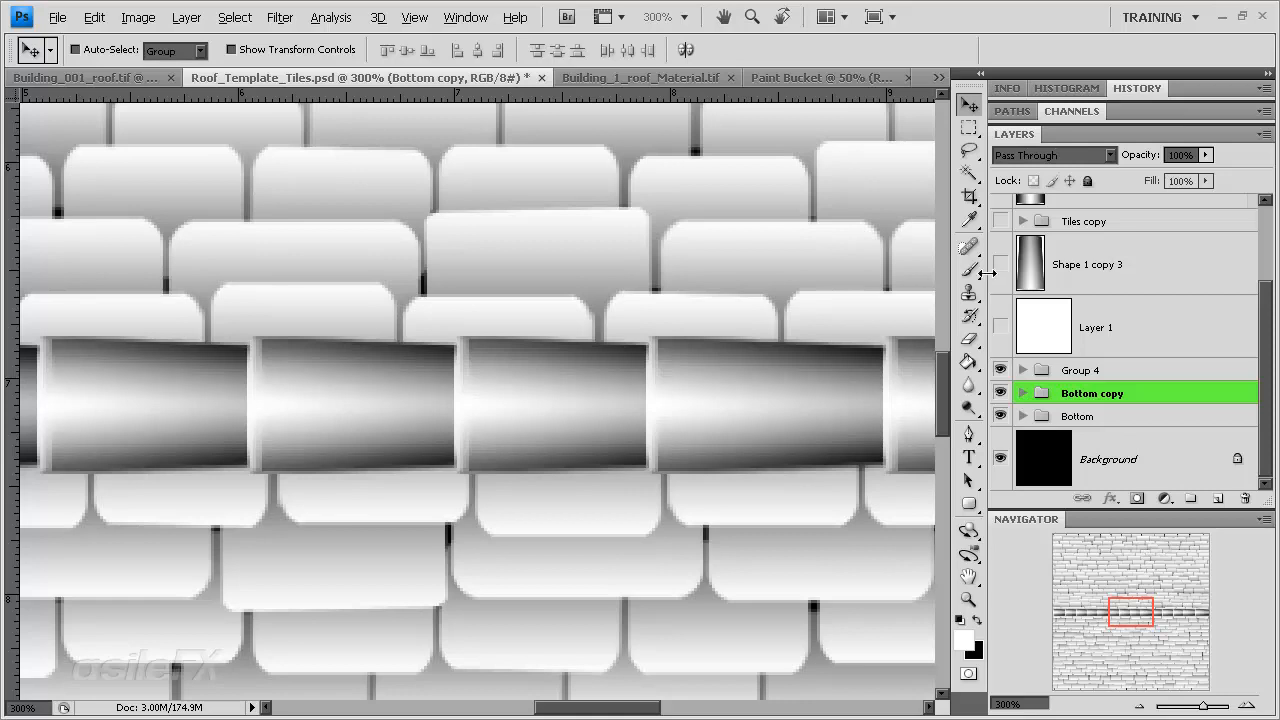
drag(1110, 600, 1112, 605)
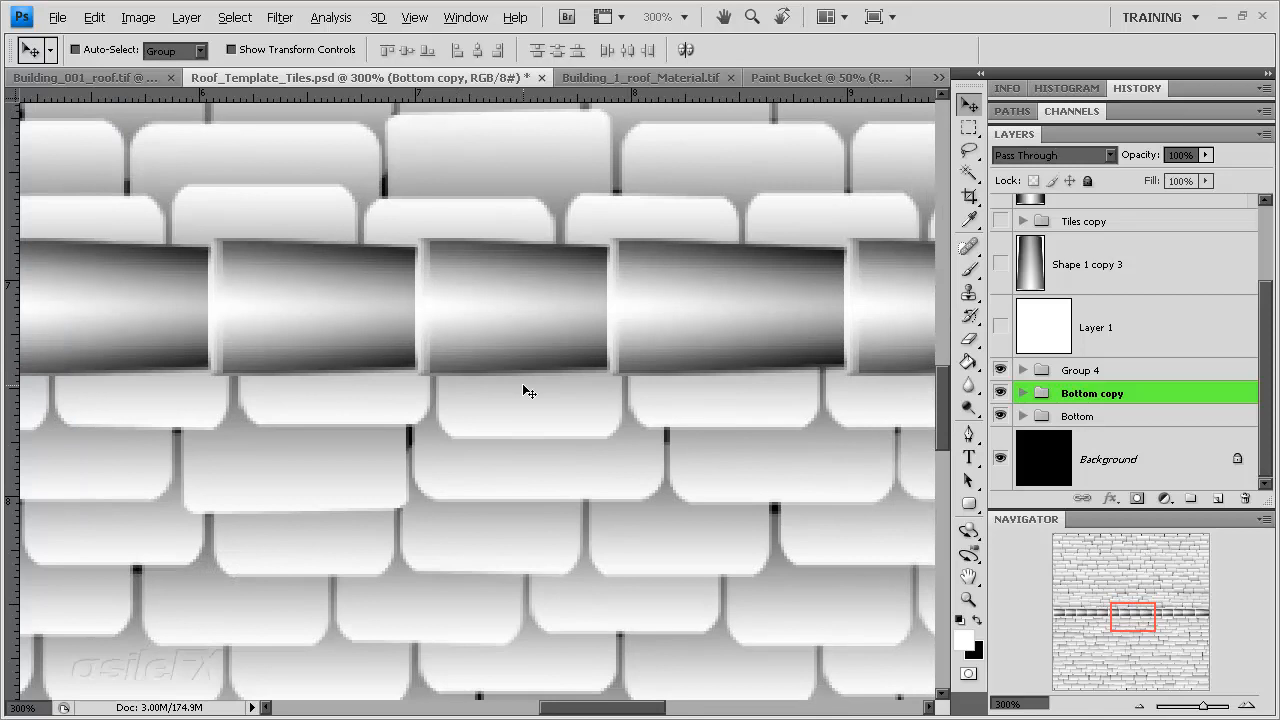
drag(1137, 612, 1132, 603)
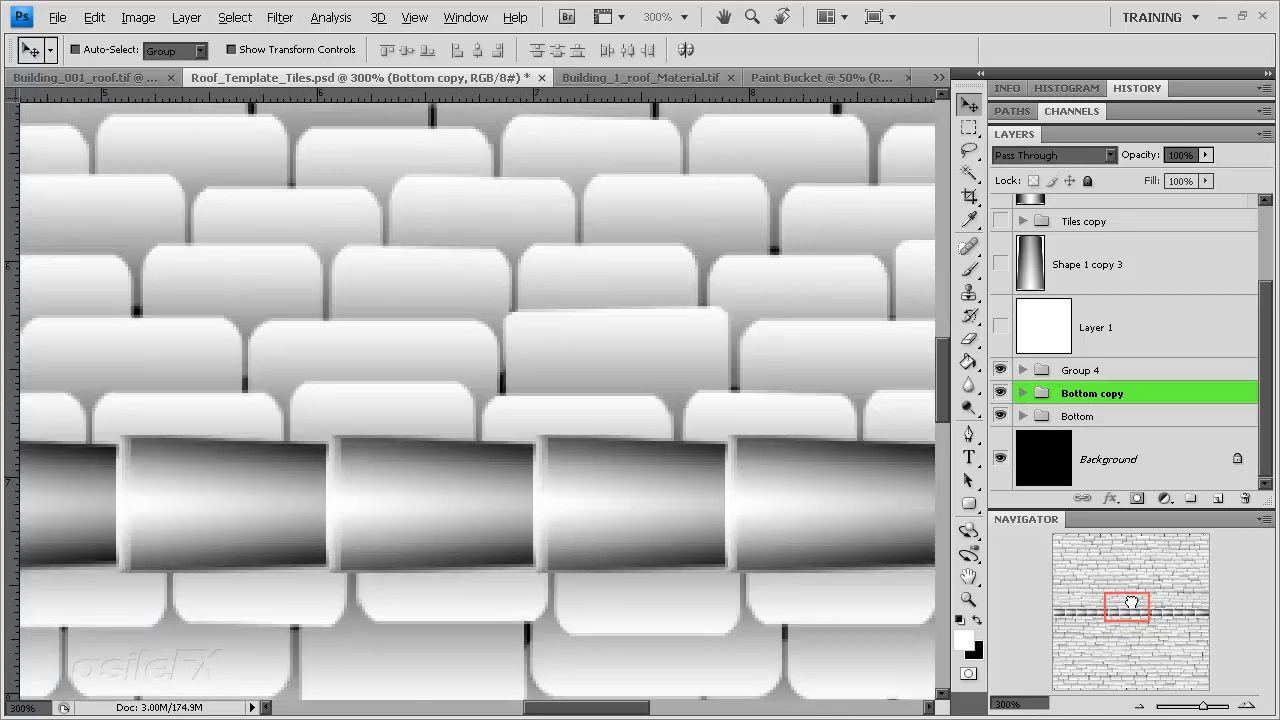
click(1140, 459)
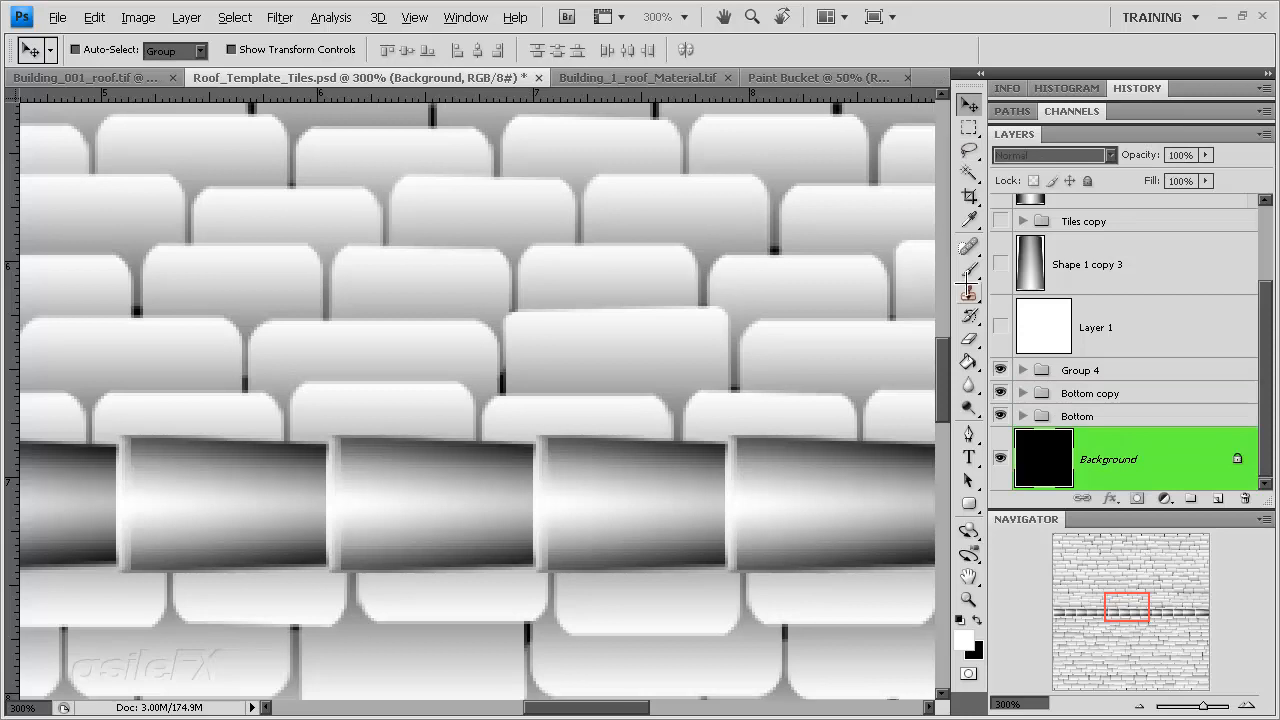
key(i)
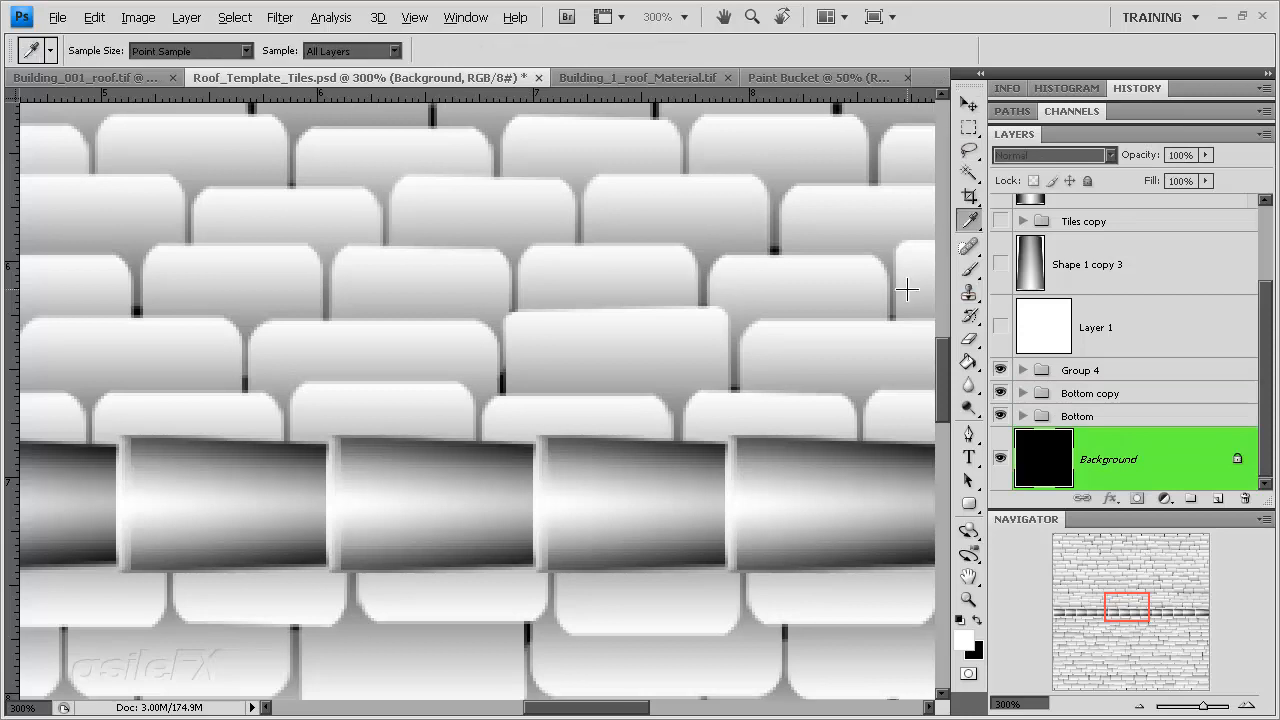
click(735, 386)
Darken the foreground color to grey #393939 and fill the Background layer with it using the Paint Bucket.
click(963, 639)
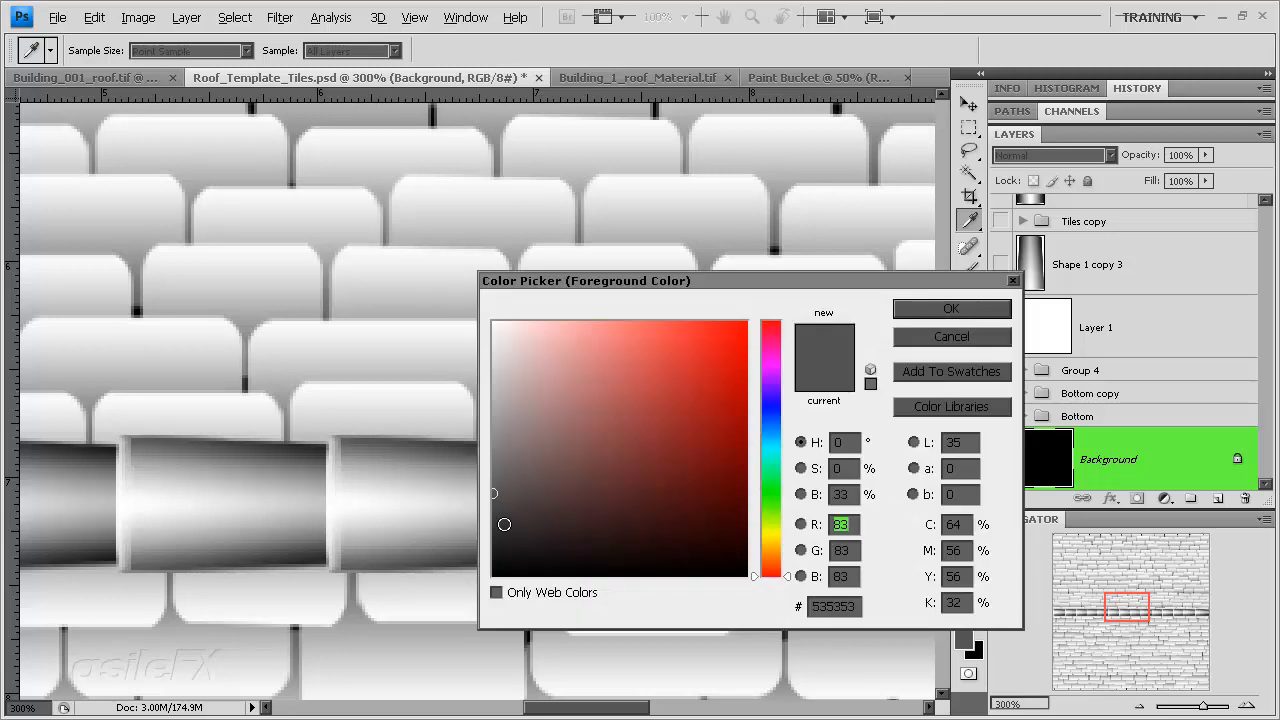
drag(504, 524, 475, 523)
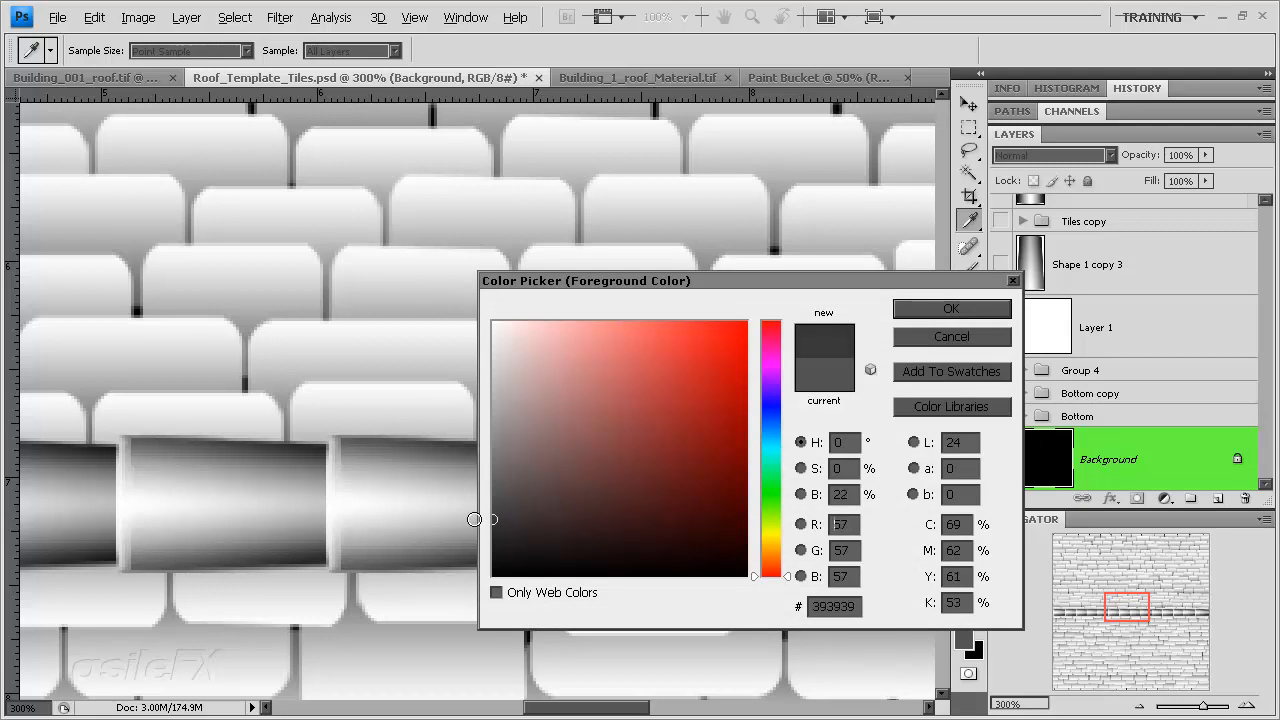
click(942, 311)
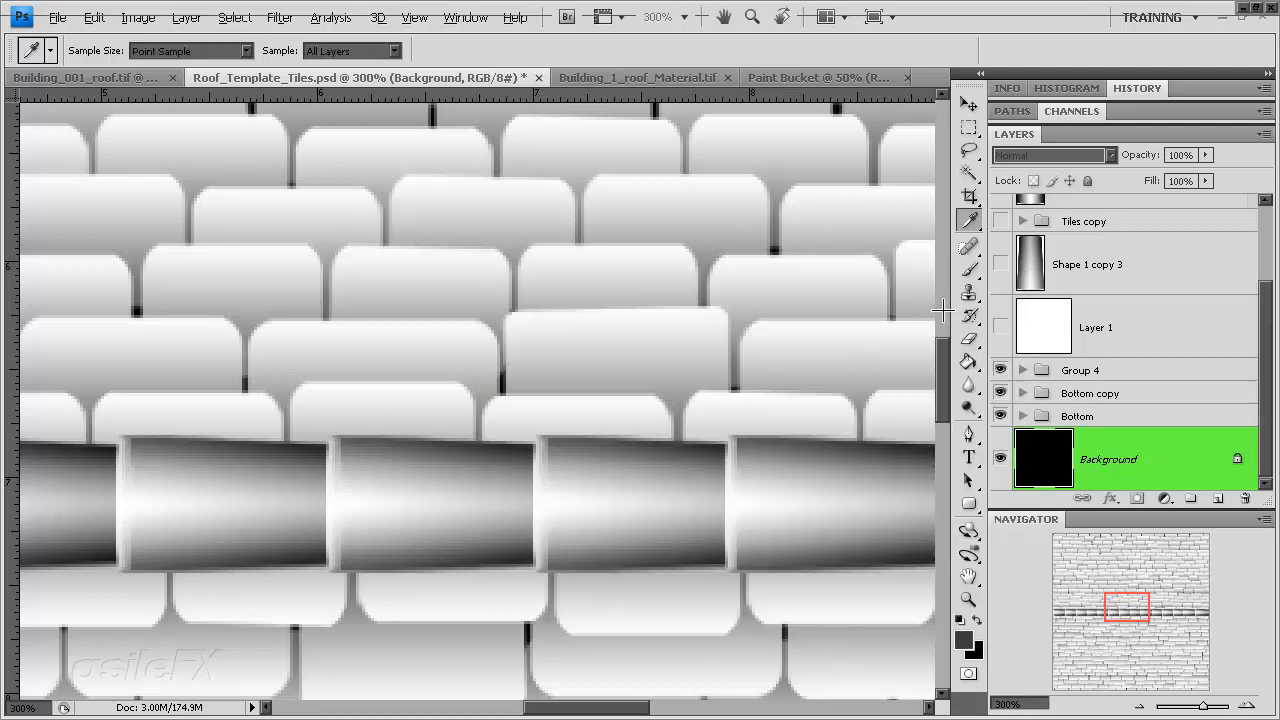
click(966, 640)
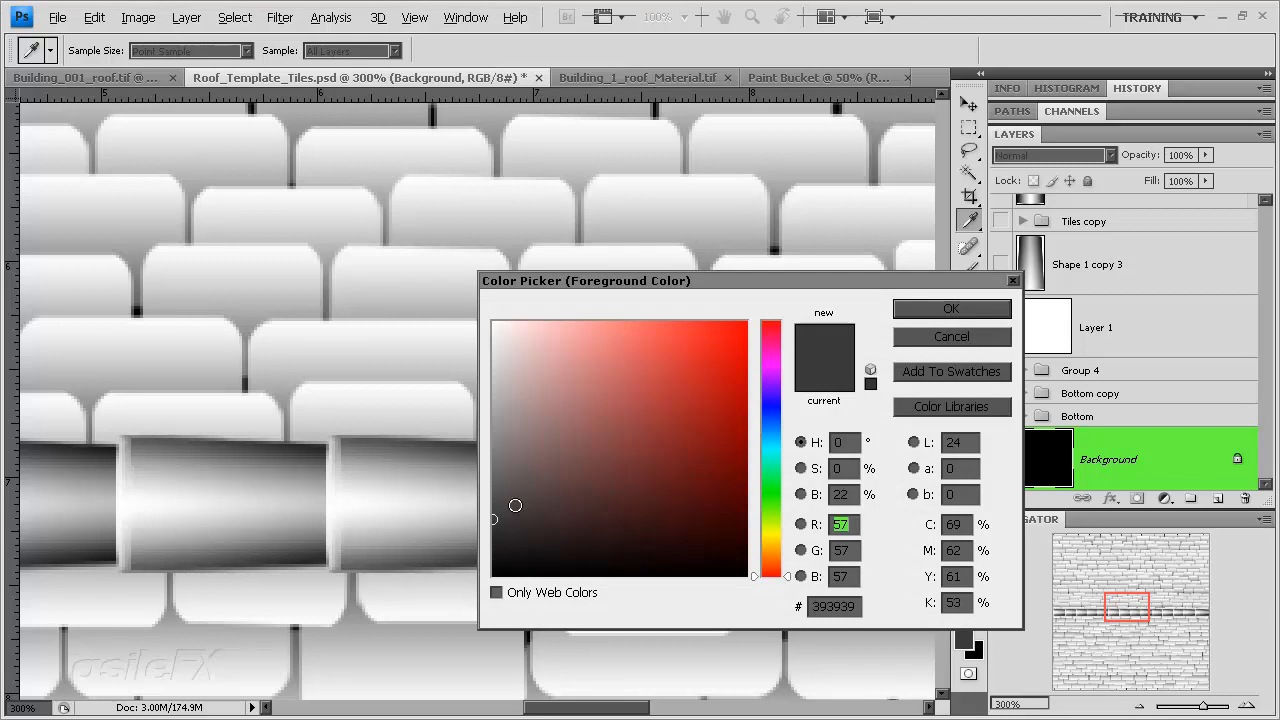
click(943, 308)
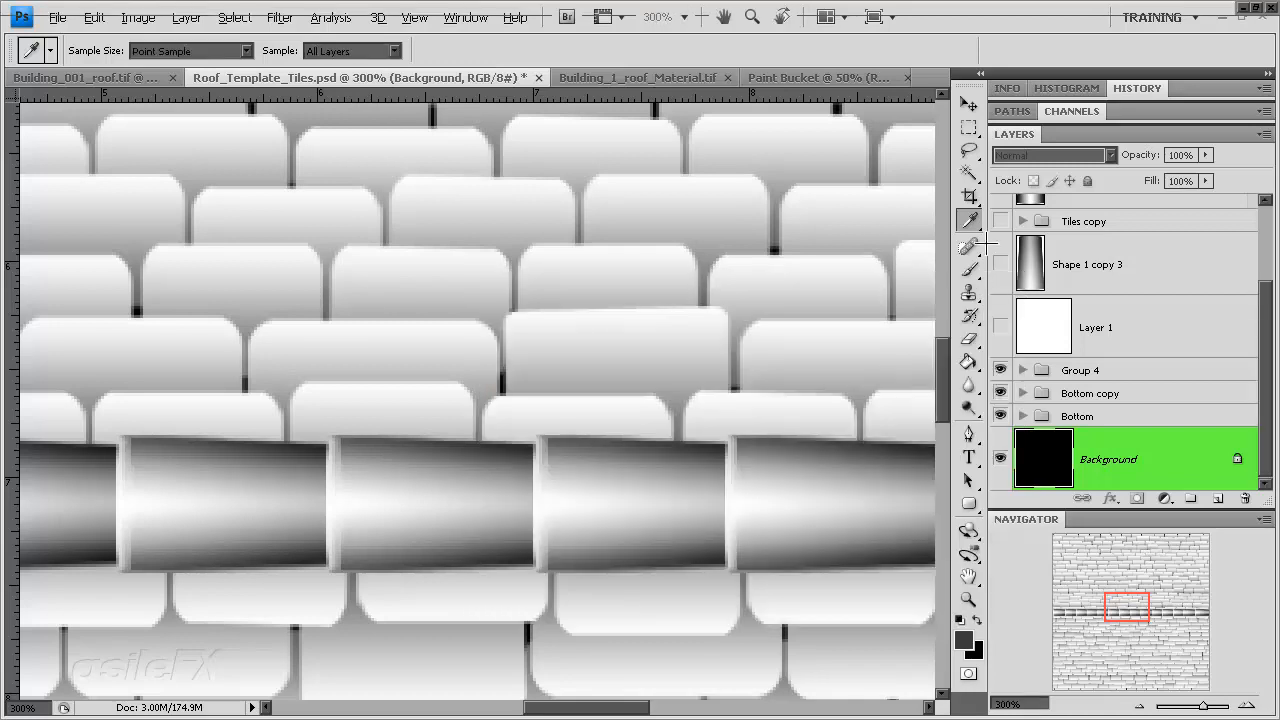
click(968, 362)
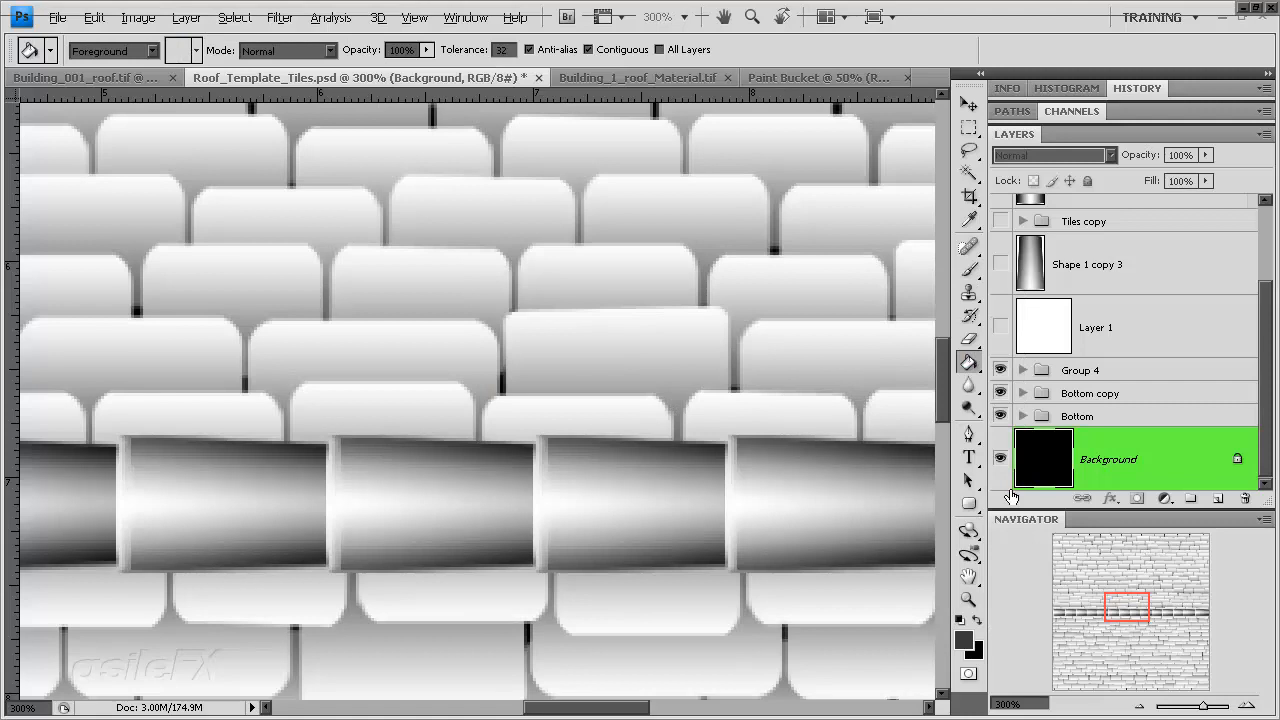
click(613, 613)
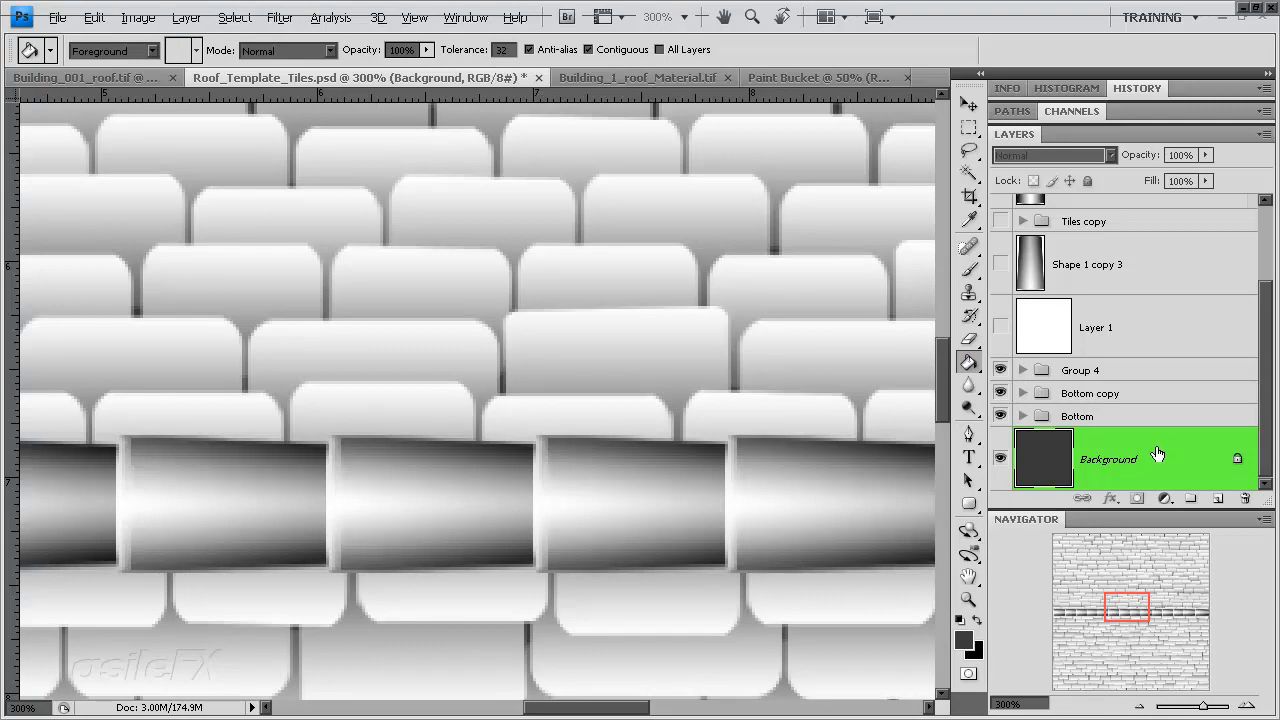
Duplicate the Background layer and place the copy between Group 4 and the Bottom copy group.
drag(1157, 455, 1217, 498)
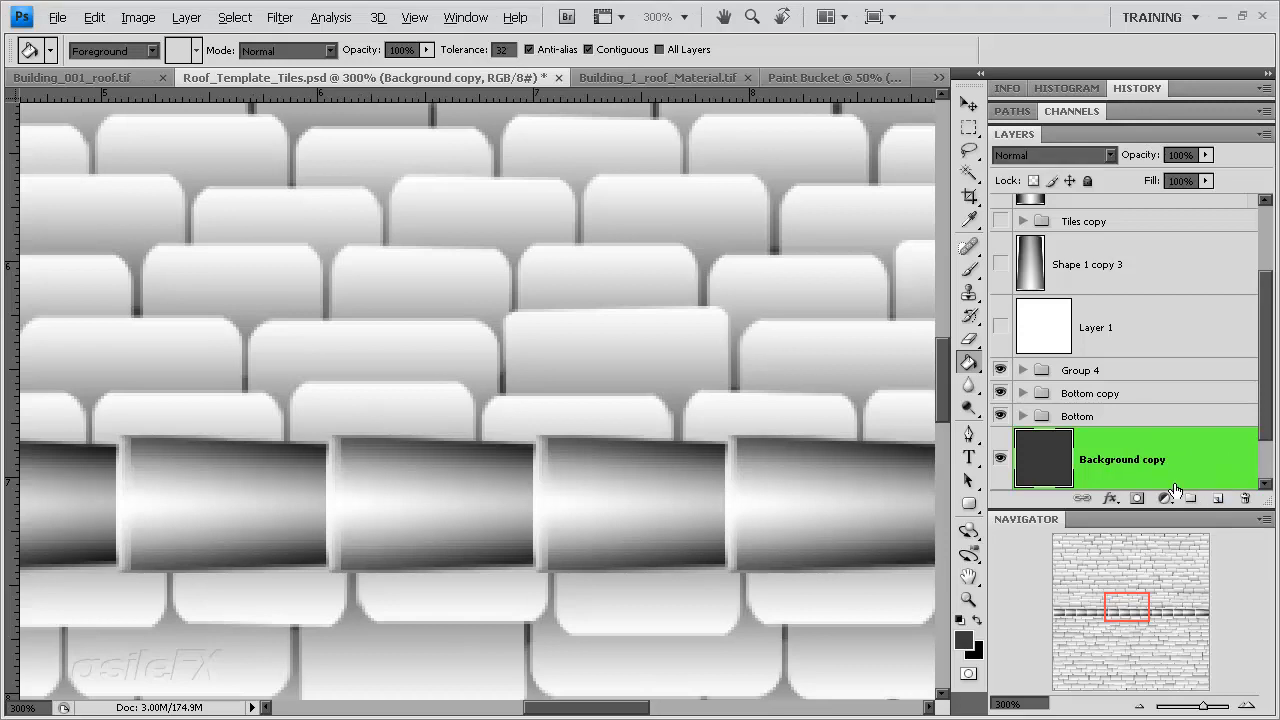
drag(1185, 452, 1175, 372)
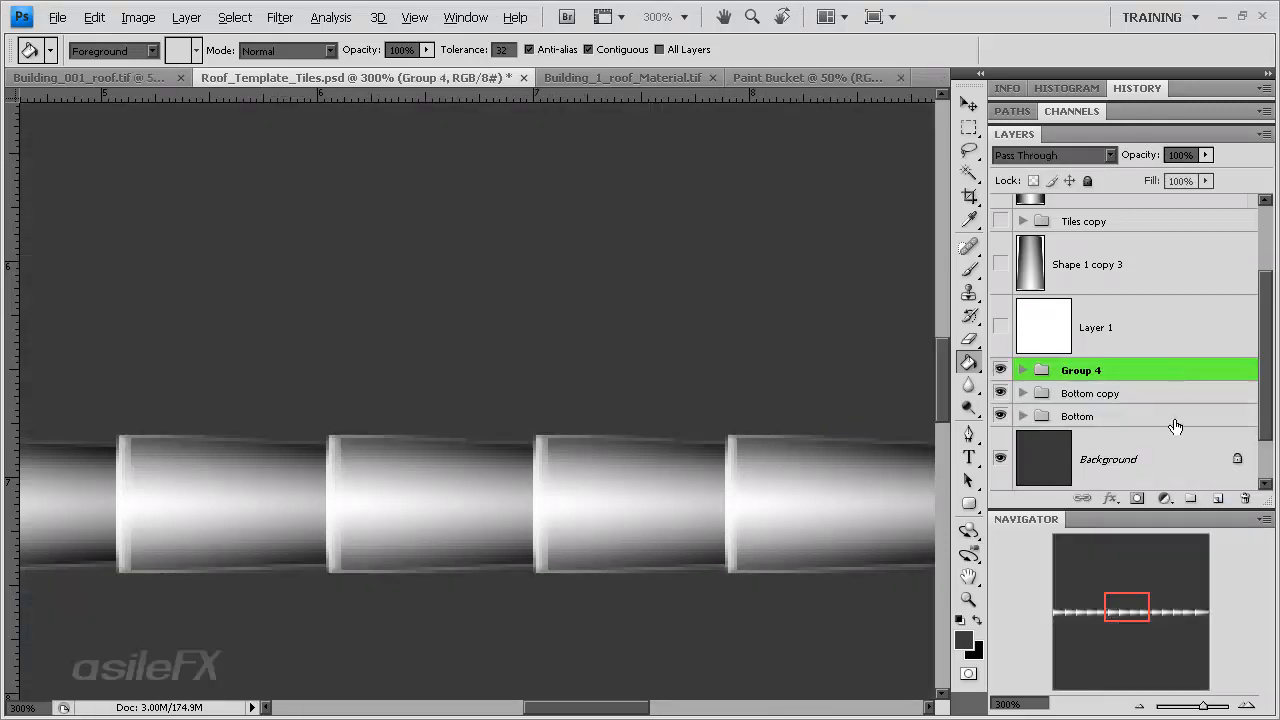
key(ctrl+z)
drag(1174, 455, 1136, 385)
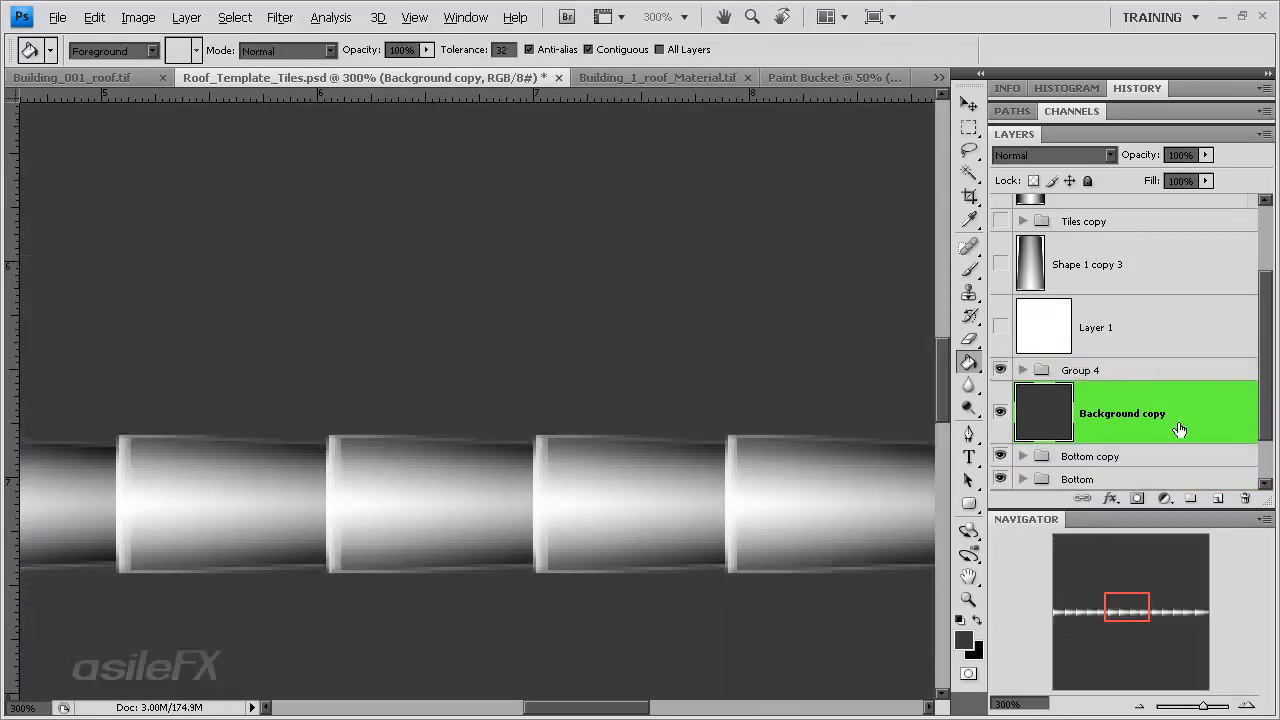
Rename the Bottom copy group as Top.
scroll(1104, 426, down, 1)
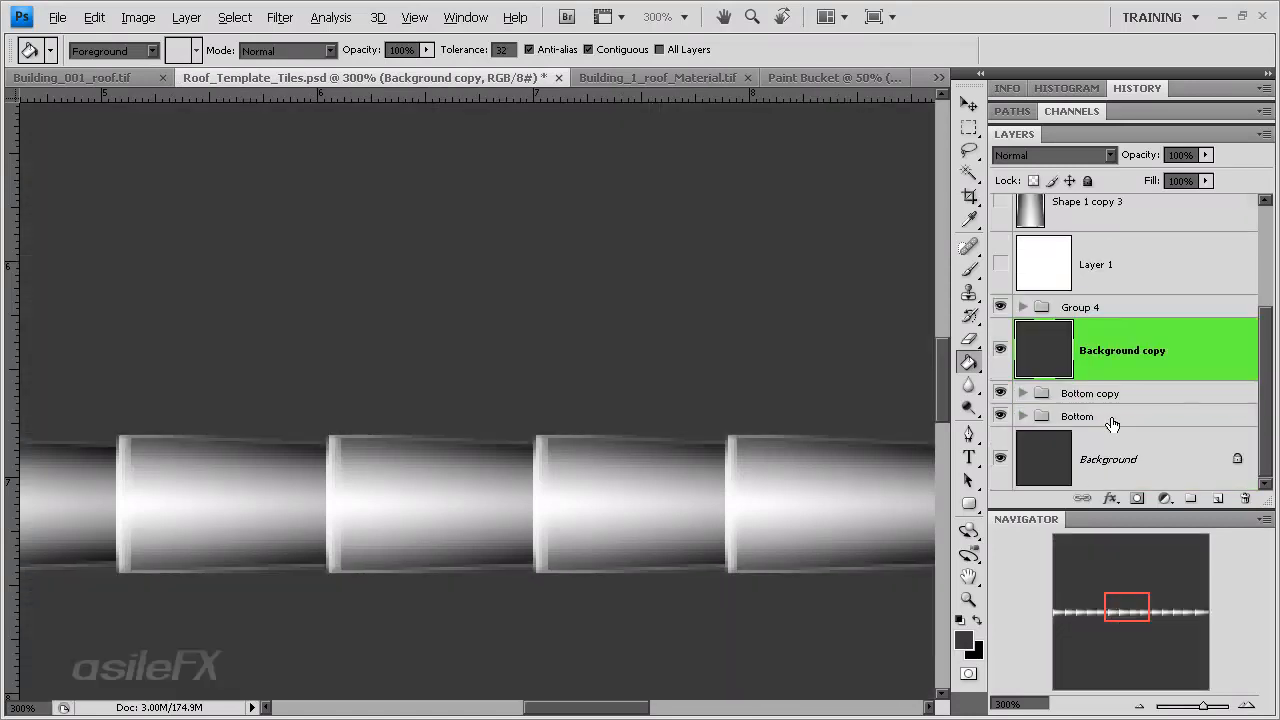
click(1137, 705)
click(1137, 705)
click(1137, 705)
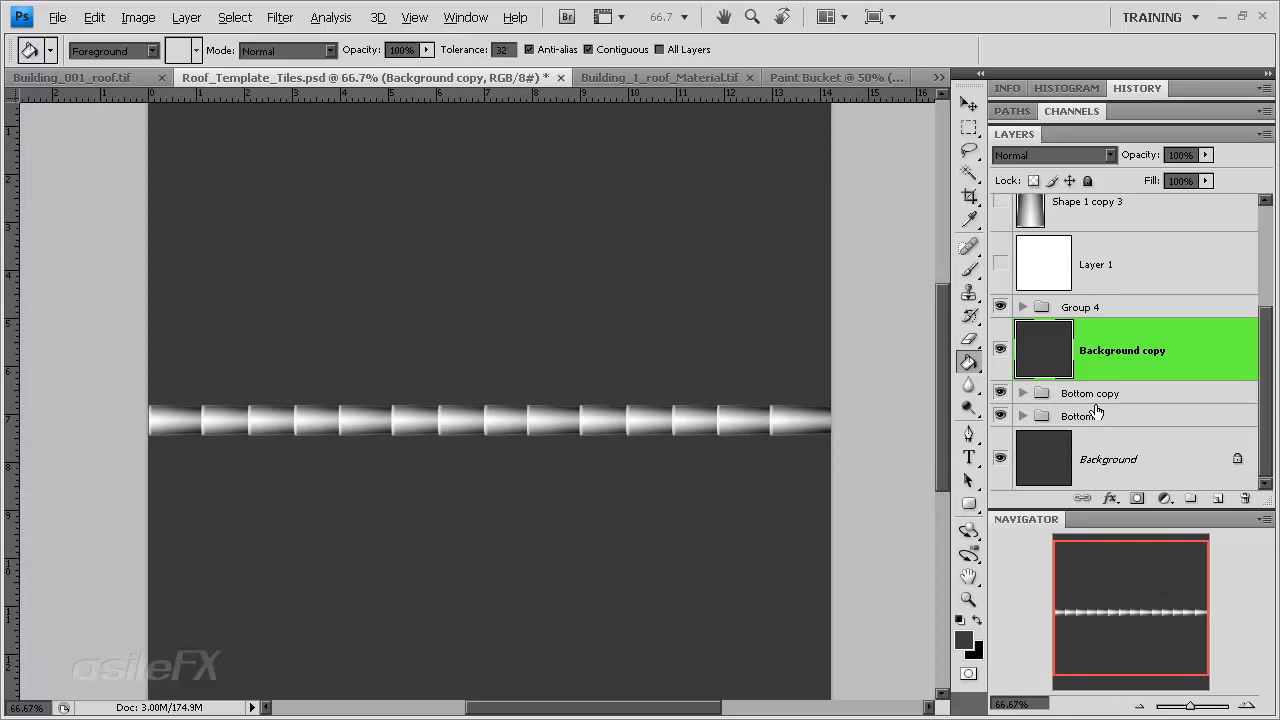
click(1104, 394)
double_click(1090, 397)
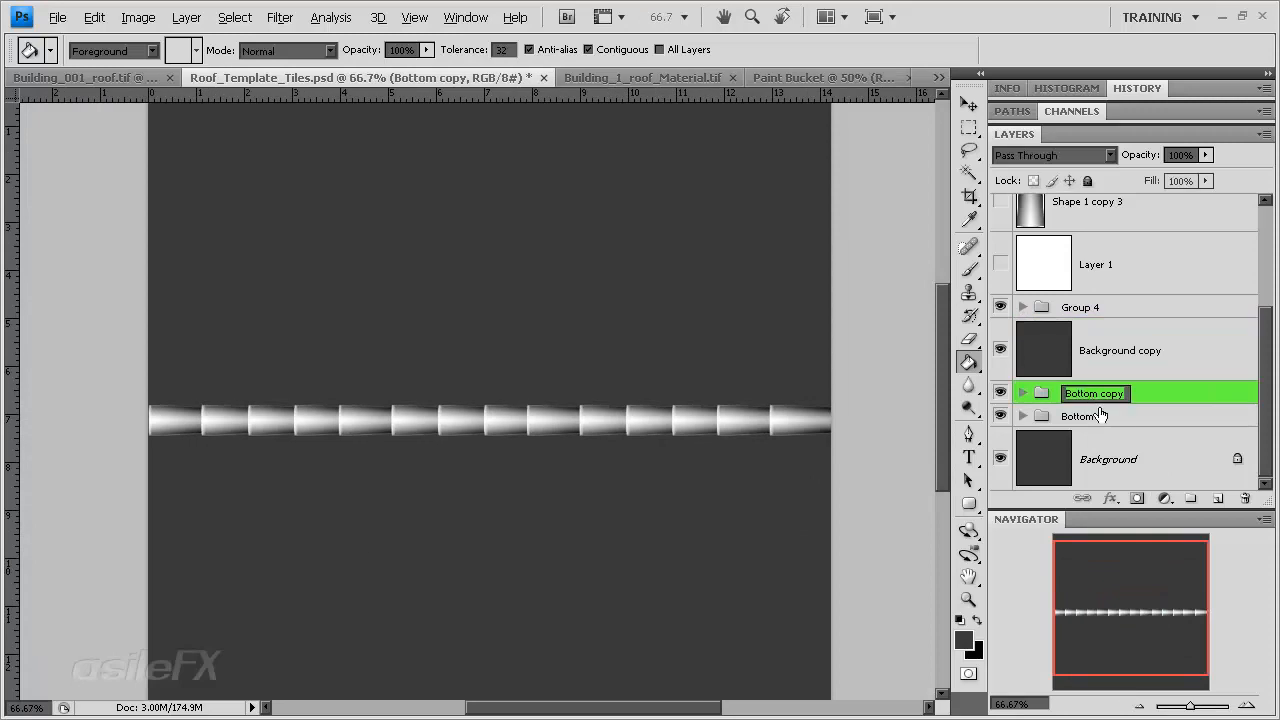
text(Ti)
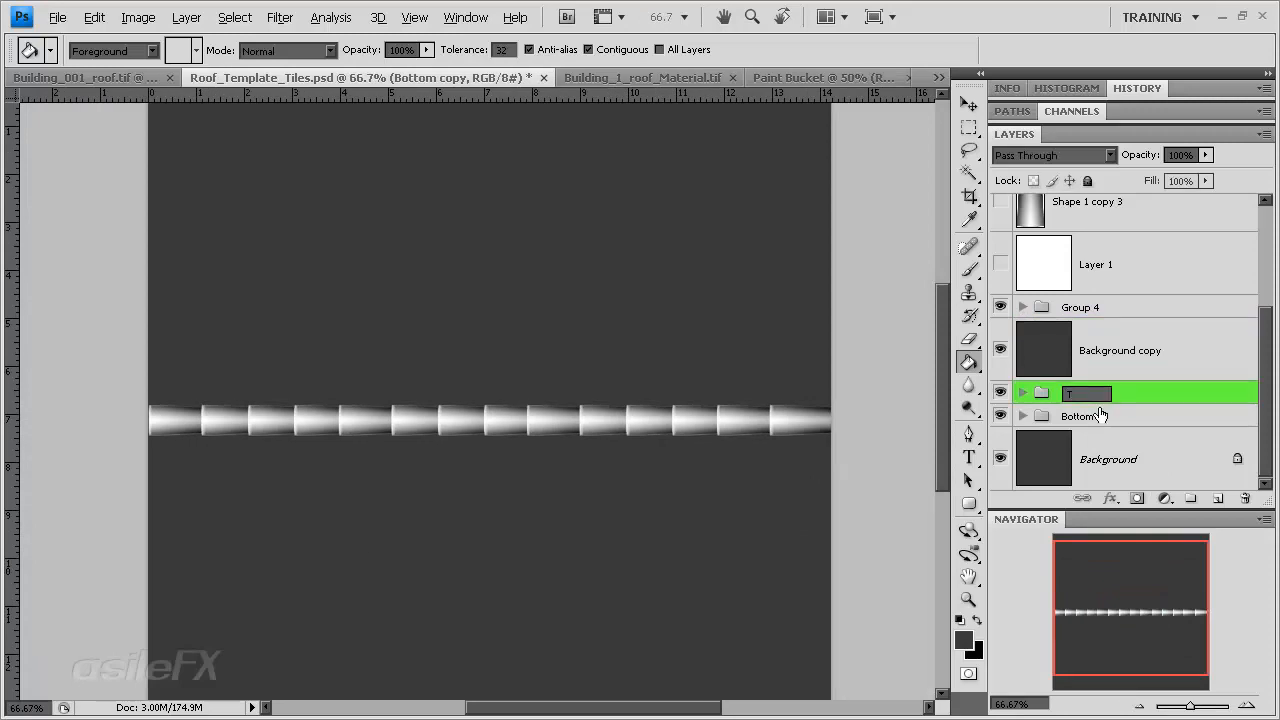
key(Return)
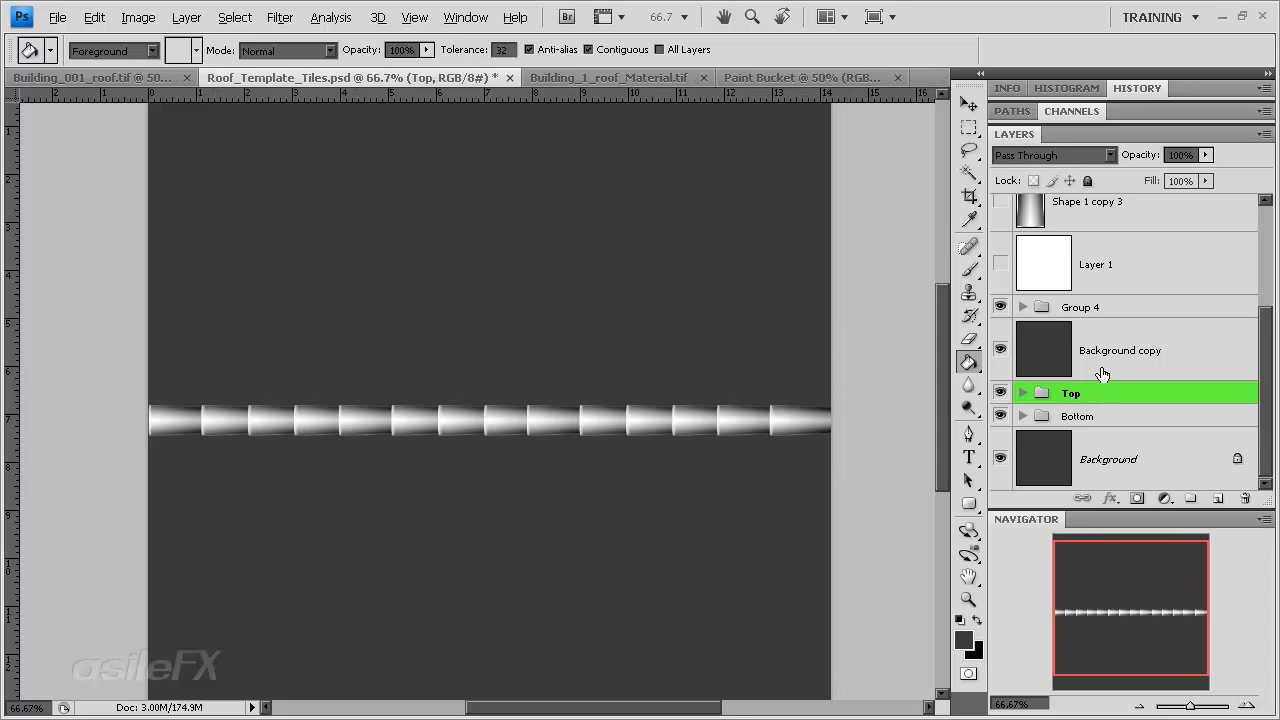
Lower the Background copy layer's opacity to 51% and hide it, then toggle Group 4's visibility to compare the ridge row.
click(1155, 333)
drag(1206, 155, 1157, 172)
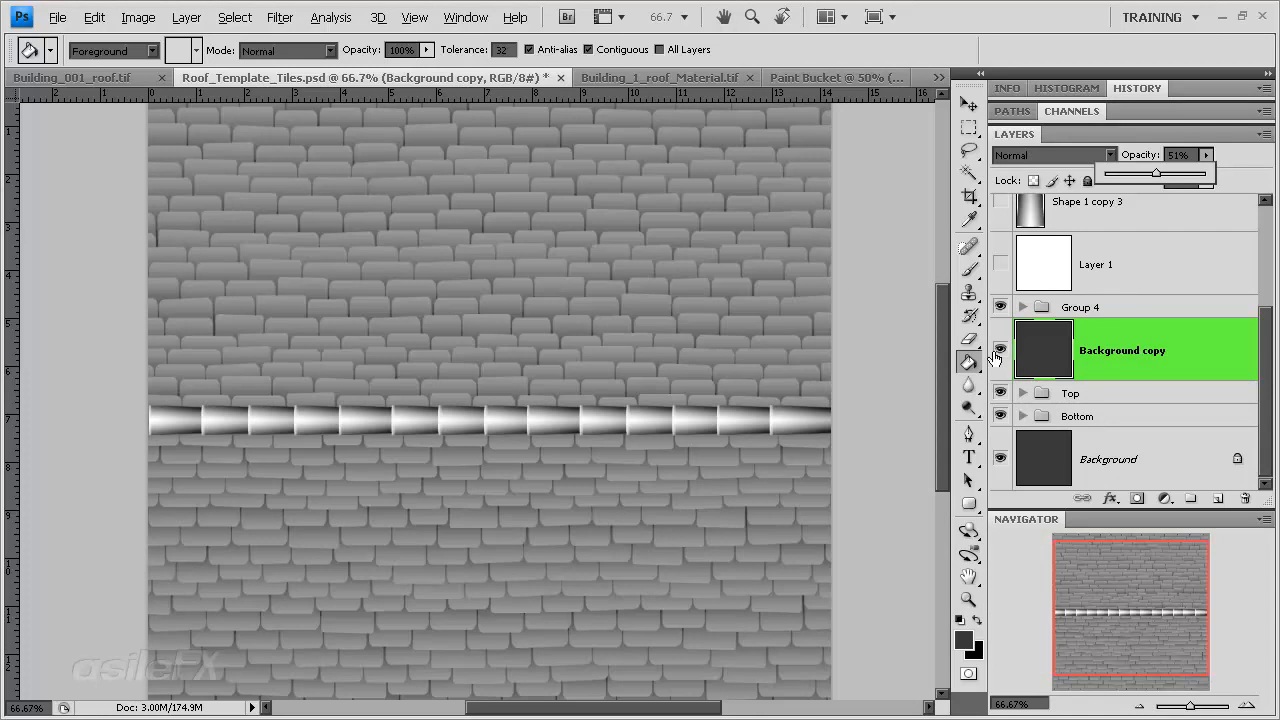
click(1000, 348)
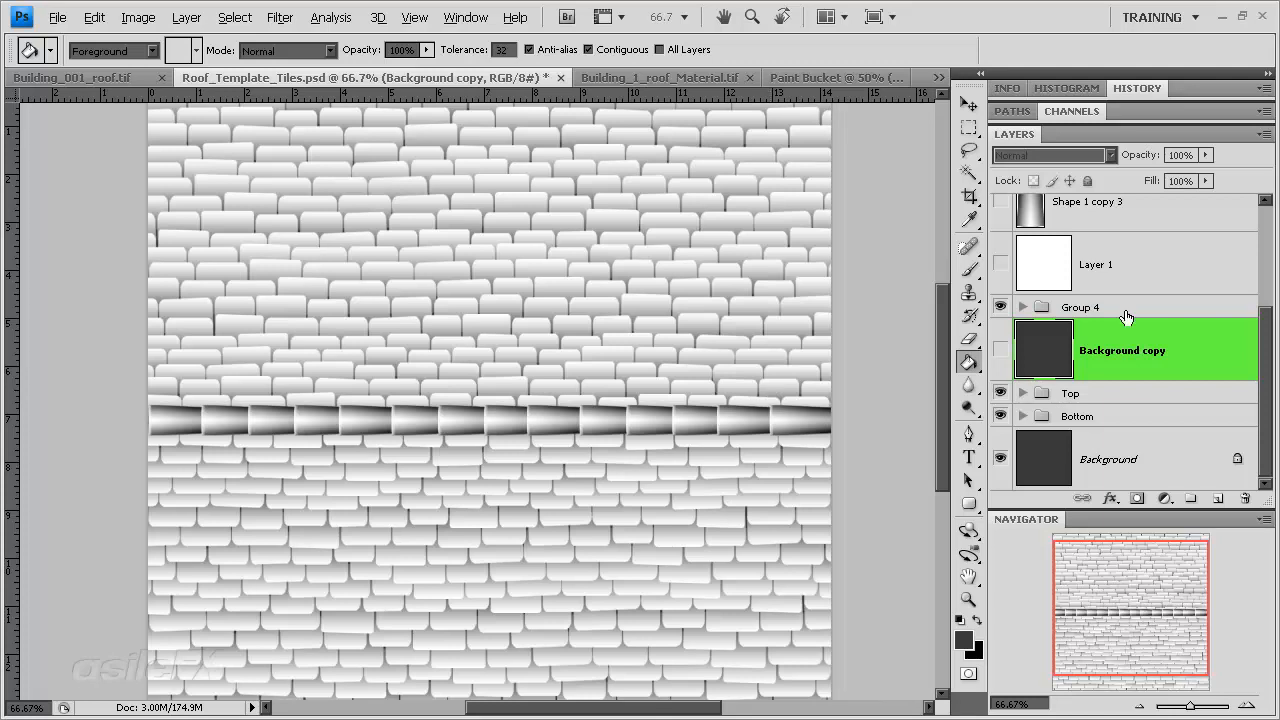
click(1000, 307)
click(1000, 307)
click(1000, 307)
click(1000, 307)
Draw a black rounded rectangle with 5 px radius along the whole ridge row beneath Group 4 and rasterize its layer.
click(968, 503)
click(976, 620)
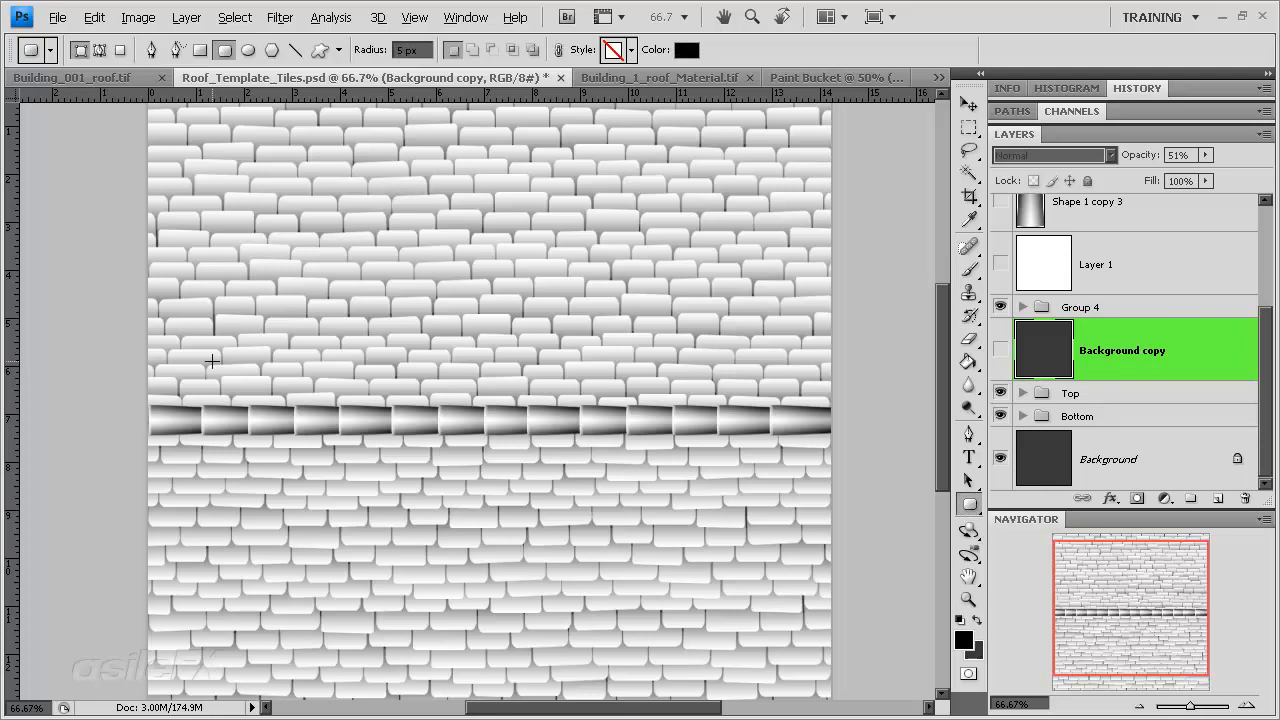
drag(114, 411, 891, 430)
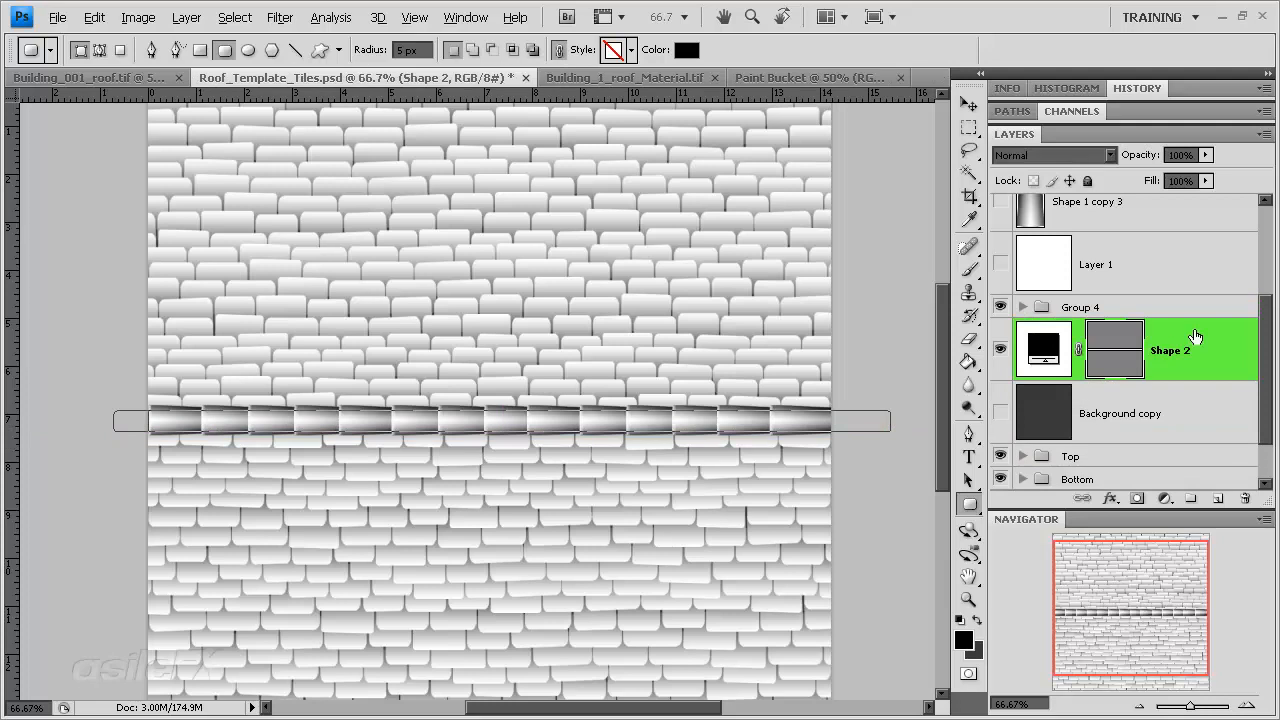
right_click(1193, 335)
click(1165, 453)
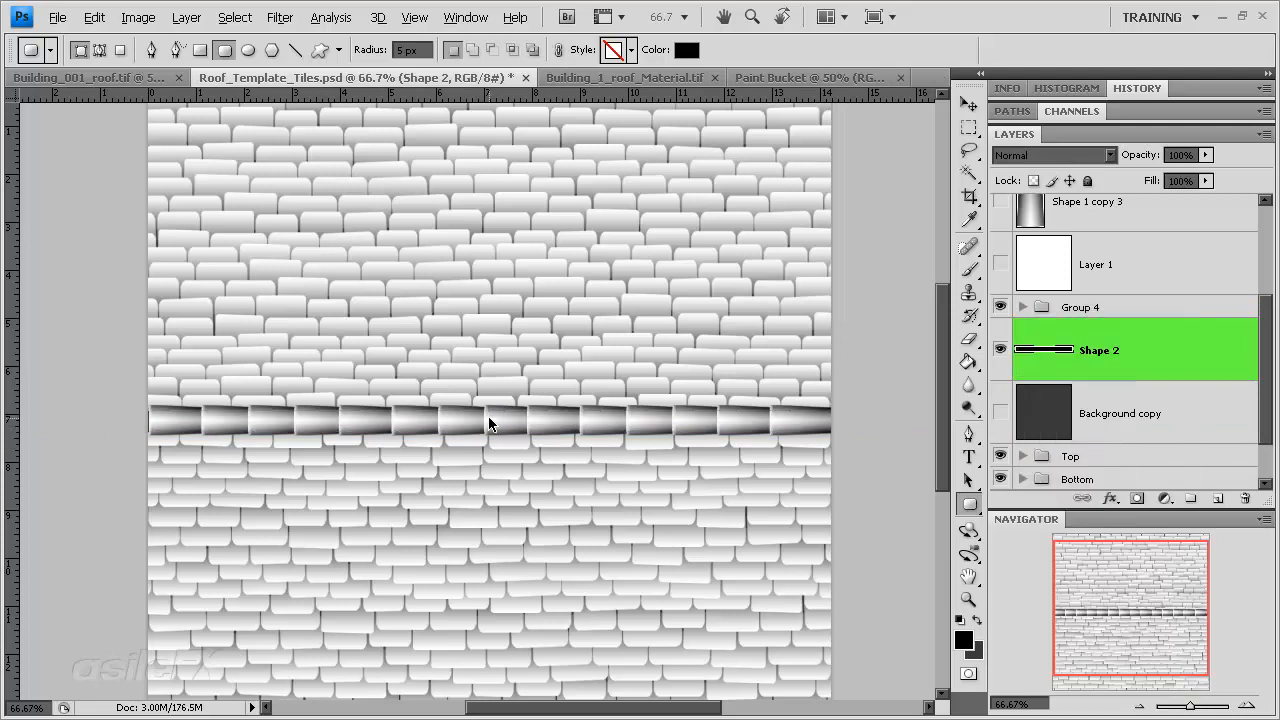
Stretch the black Shape 2 strip vertically to 165.6% height so it extends beyond both edges of the ridge row.
key(ctrl+t)
drag(505, 412, 507, 437)
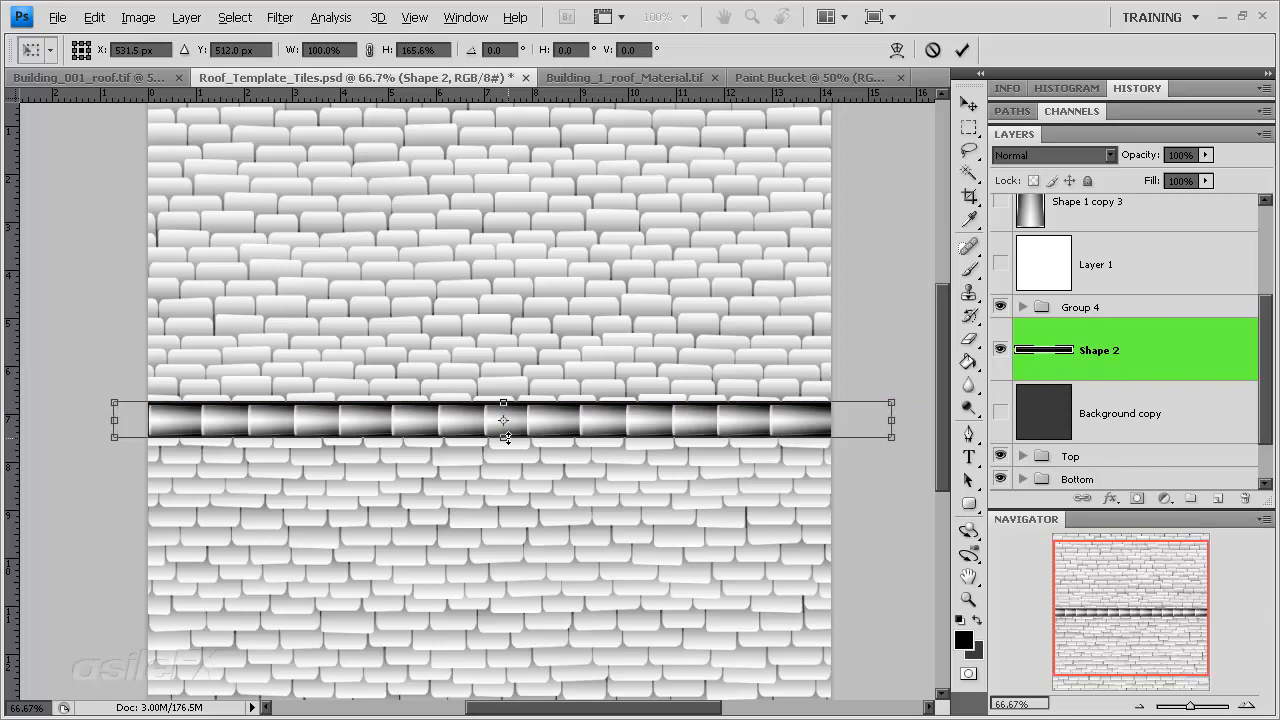
key(Return)
key(u)
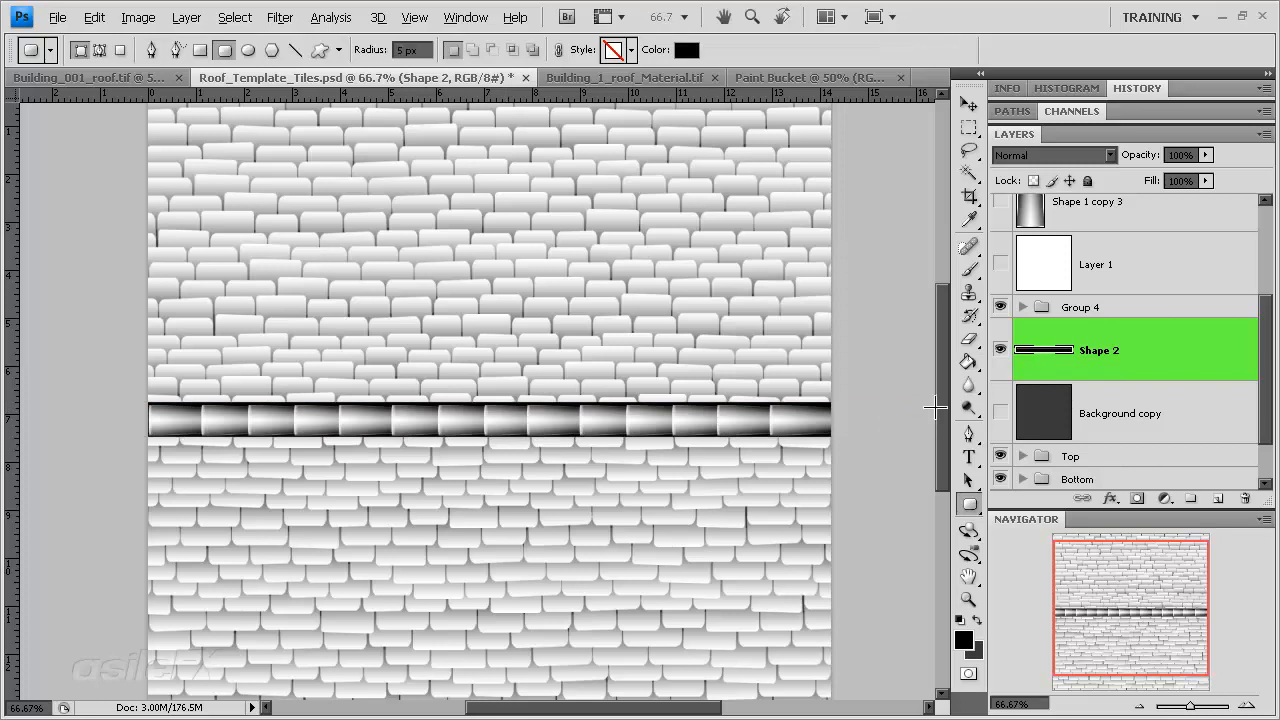
Apply a Gaussian Blur with a 5.0 pixel radius to the Shape 2 strip.
click(234, 17)
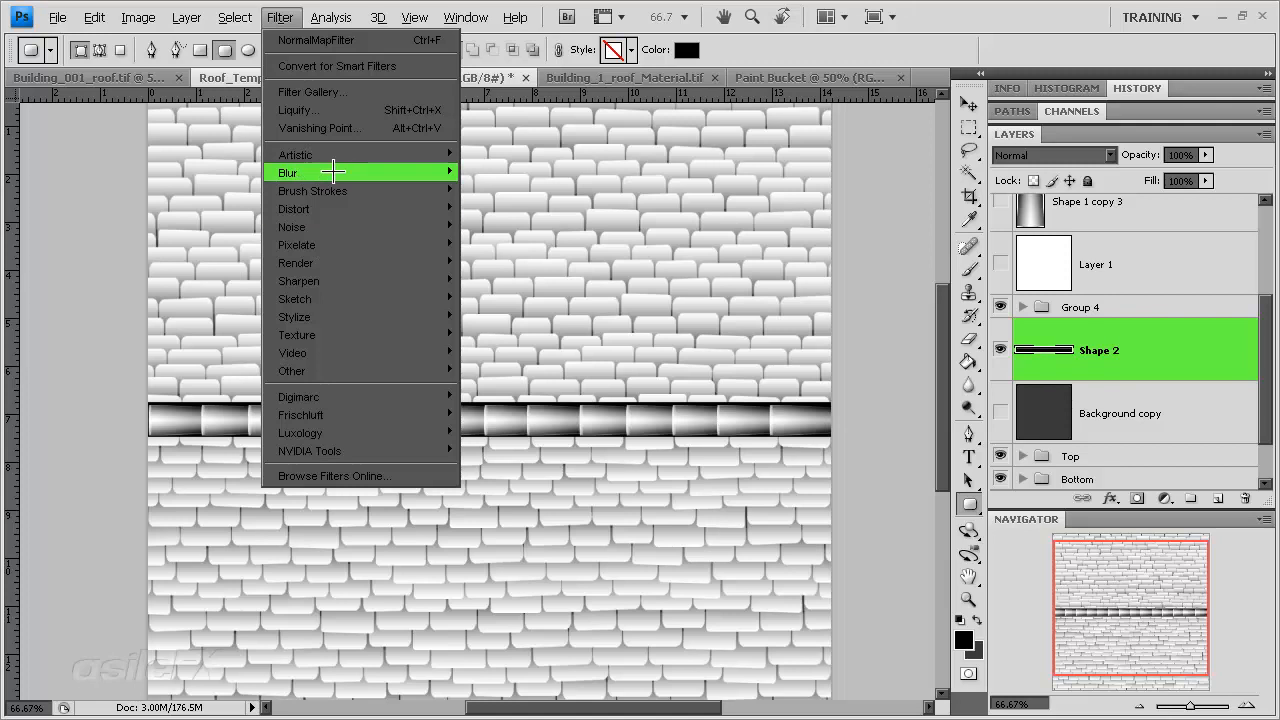
mouse_move(333, 172)
click(500, 246)
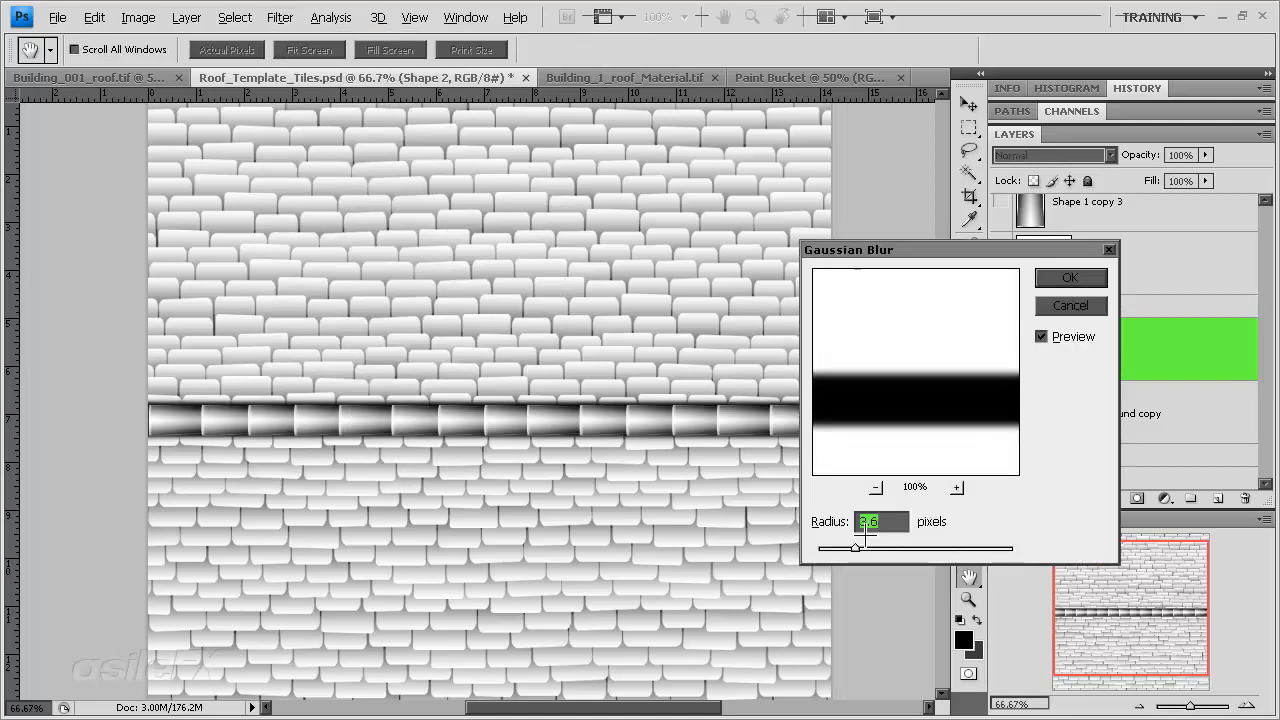
drag(870, 546, 876, 548)
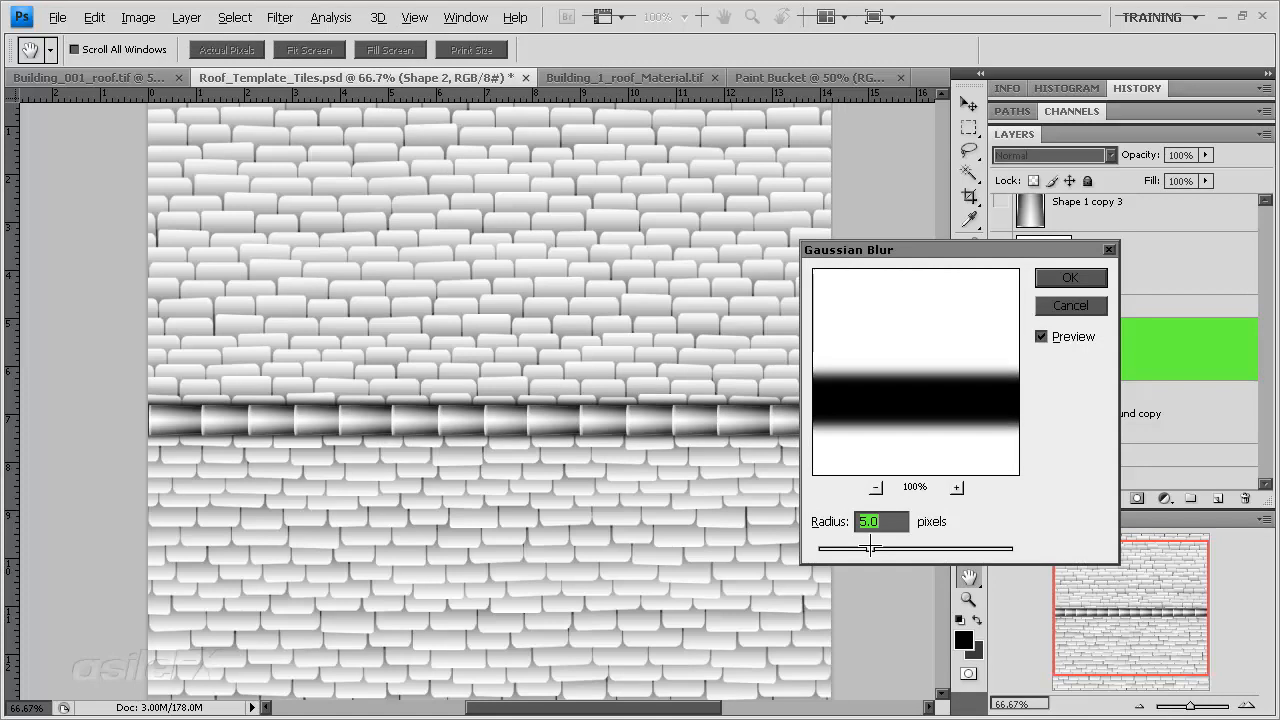
key(Return)
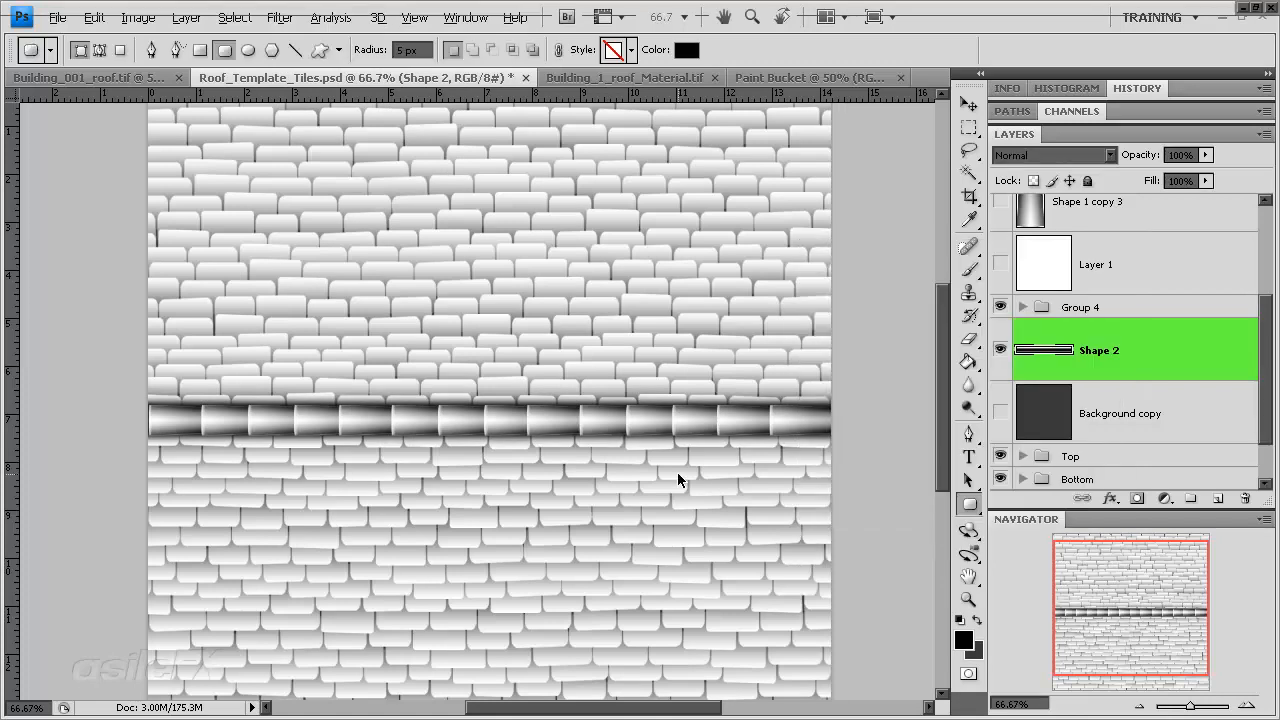
Stretch the blurred Shape 2 strip above and below the ridge row to 119.6% height.
key(ctrl+t)
drag(503, 387, 503, 381)
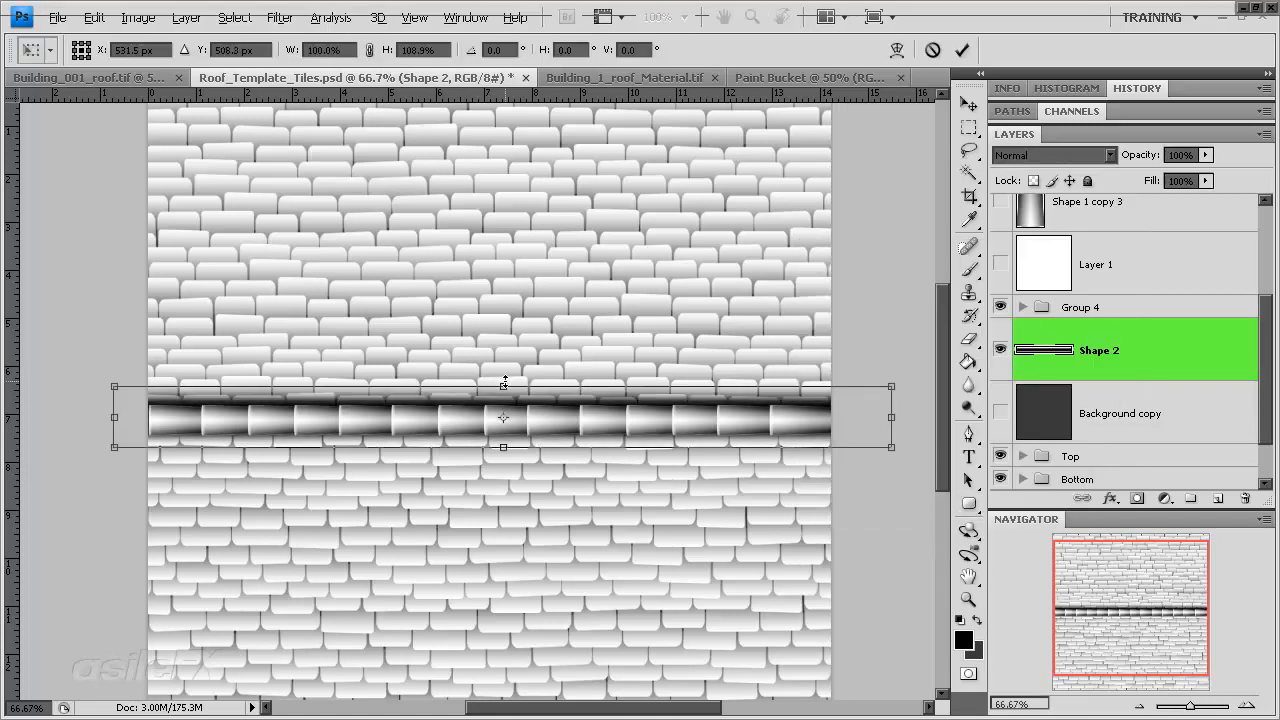
drag(504, 447, 505, 452)
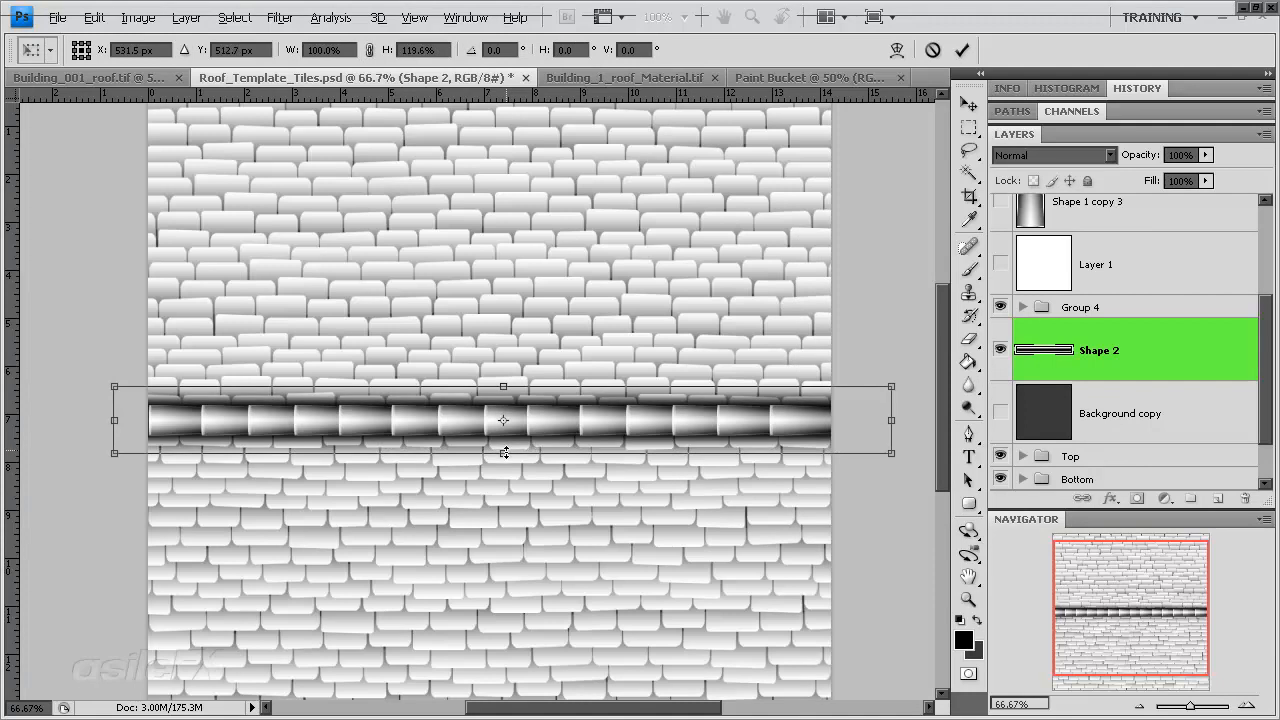
key(Return)
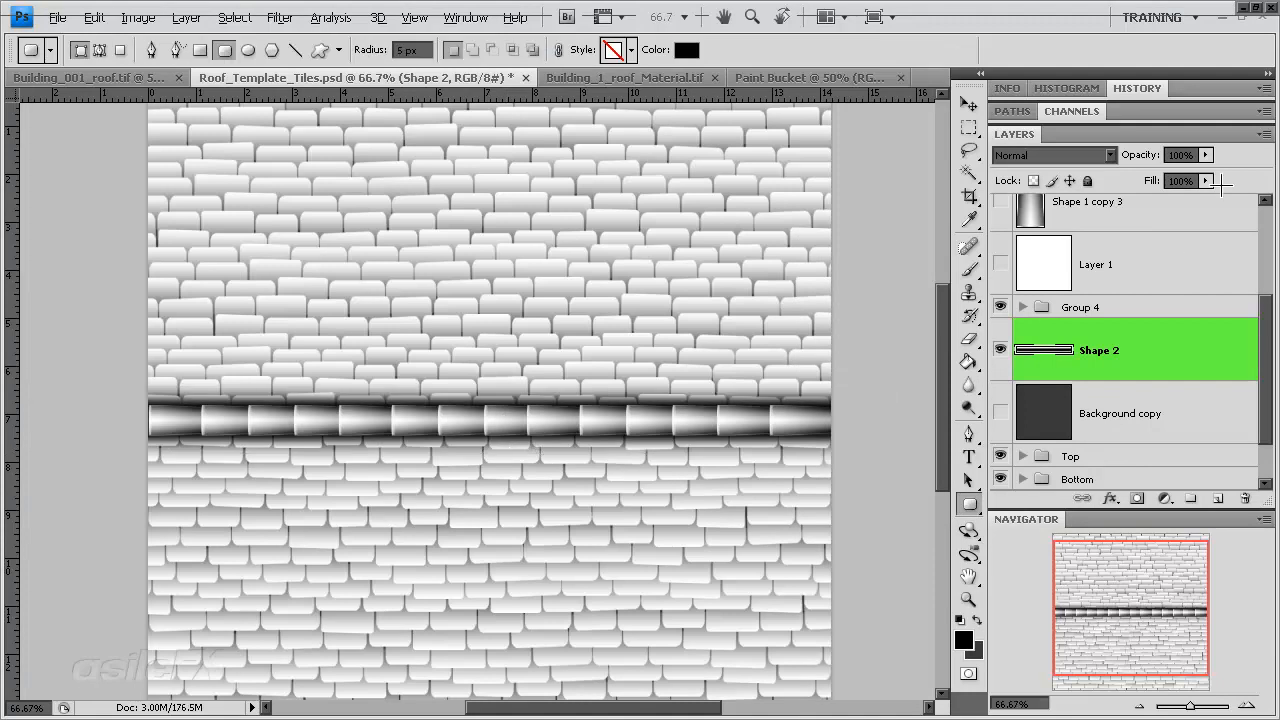
Set the Shape 2 layer's blend mode to Darken and its opacity to 72%.
click(1076, 153)
click(1076, 153)
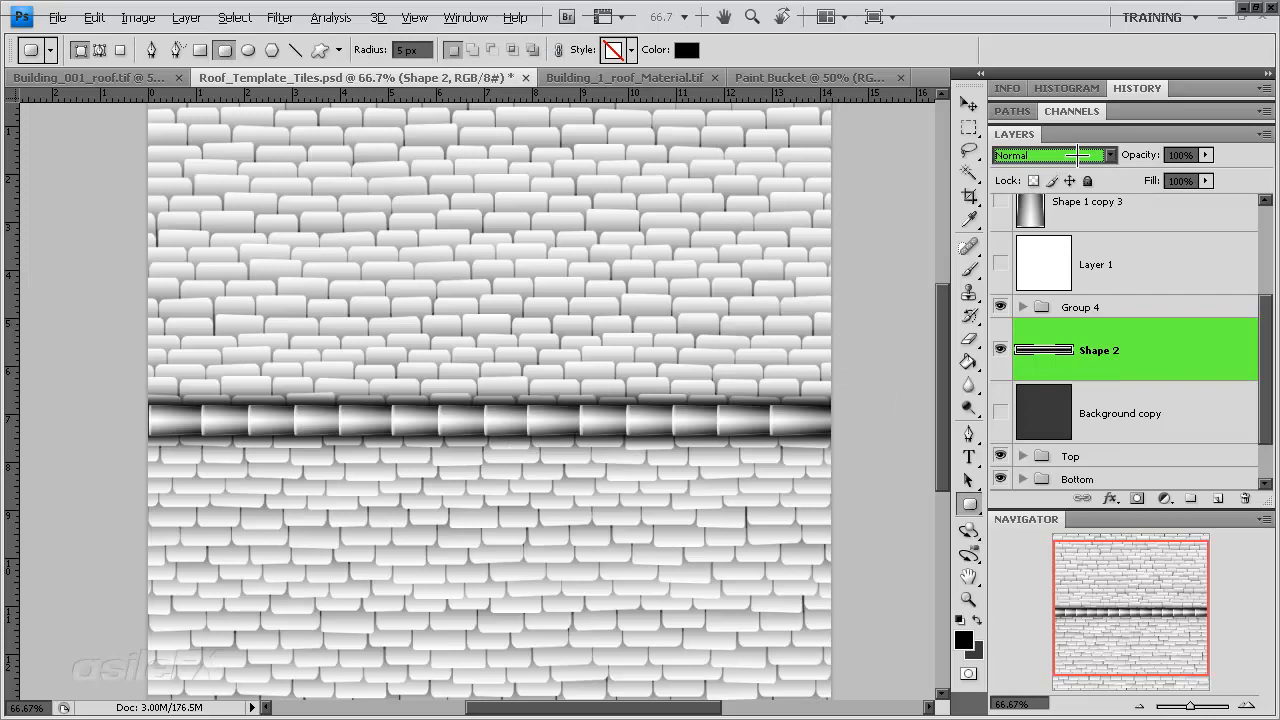
click(1076, 153)
click(1063, 222)
click(1206, 155)
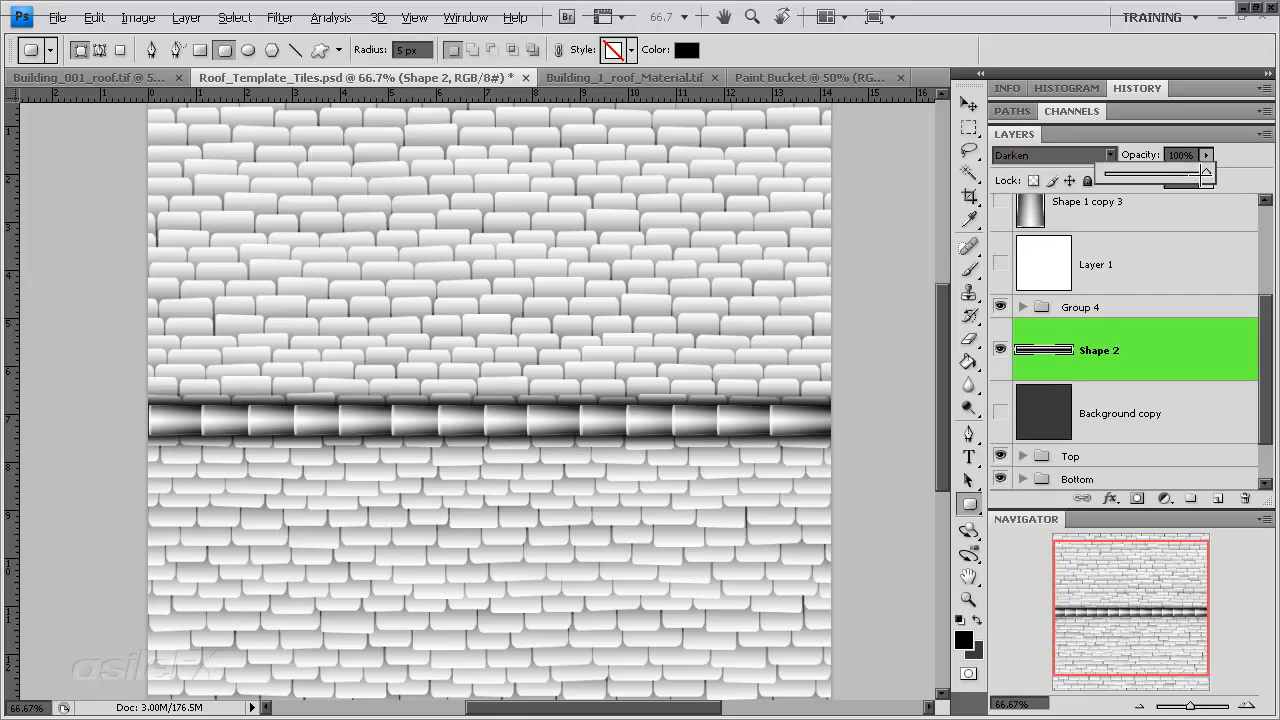
drag(1205, 174, 1177, 208)
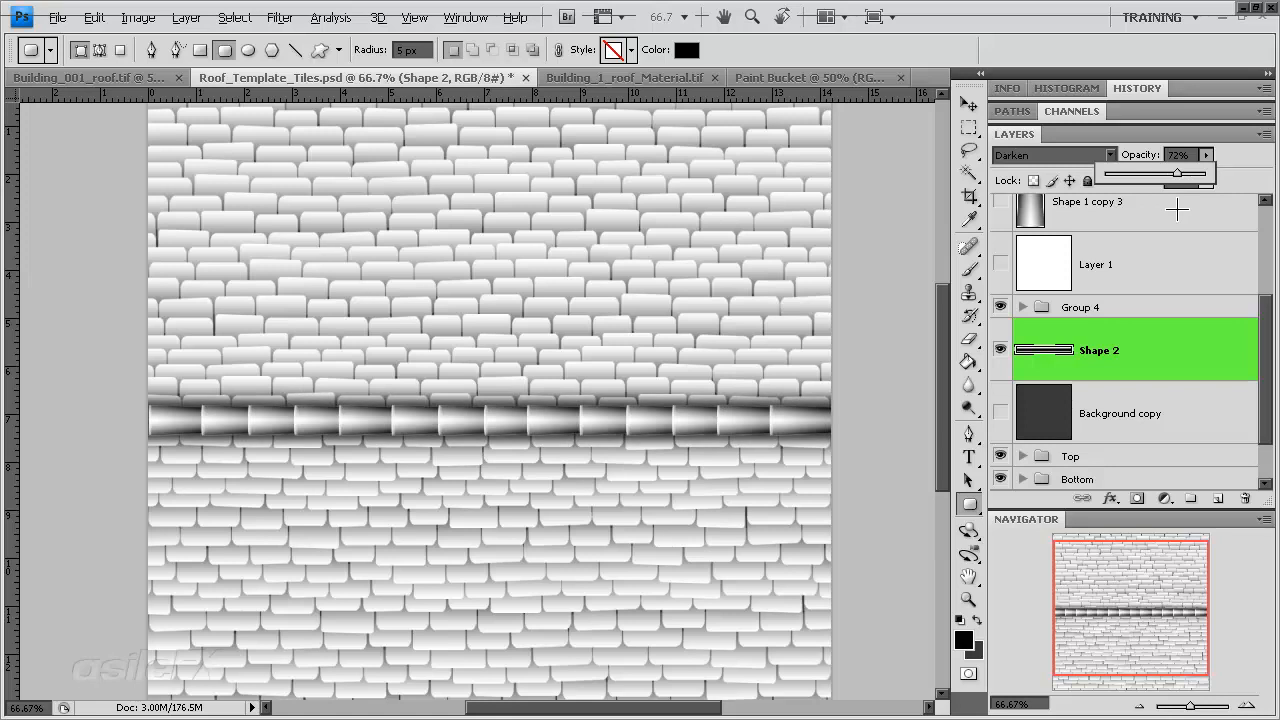
Flatten the Master Opacity Change duplicate of the roof template, discarding its hidden layers.
drag(1128, 601, 1127, 607)
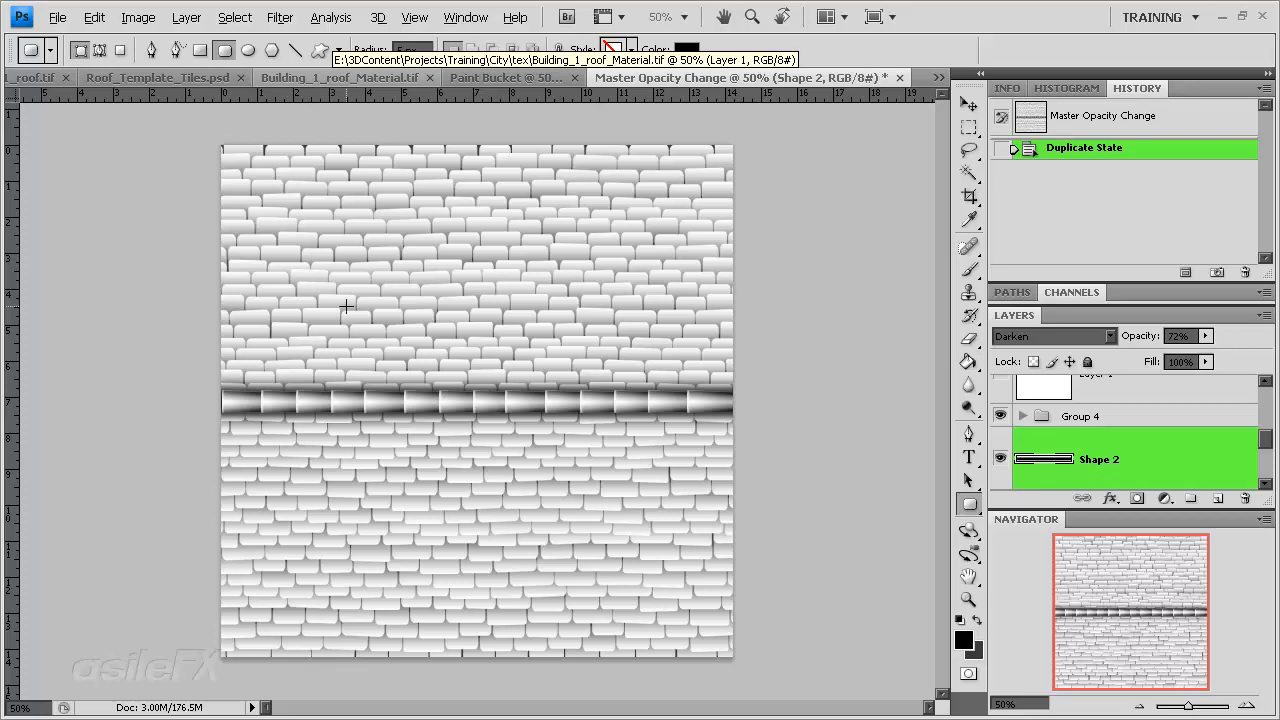
click(138, 17)
mouse_move(186, 17)
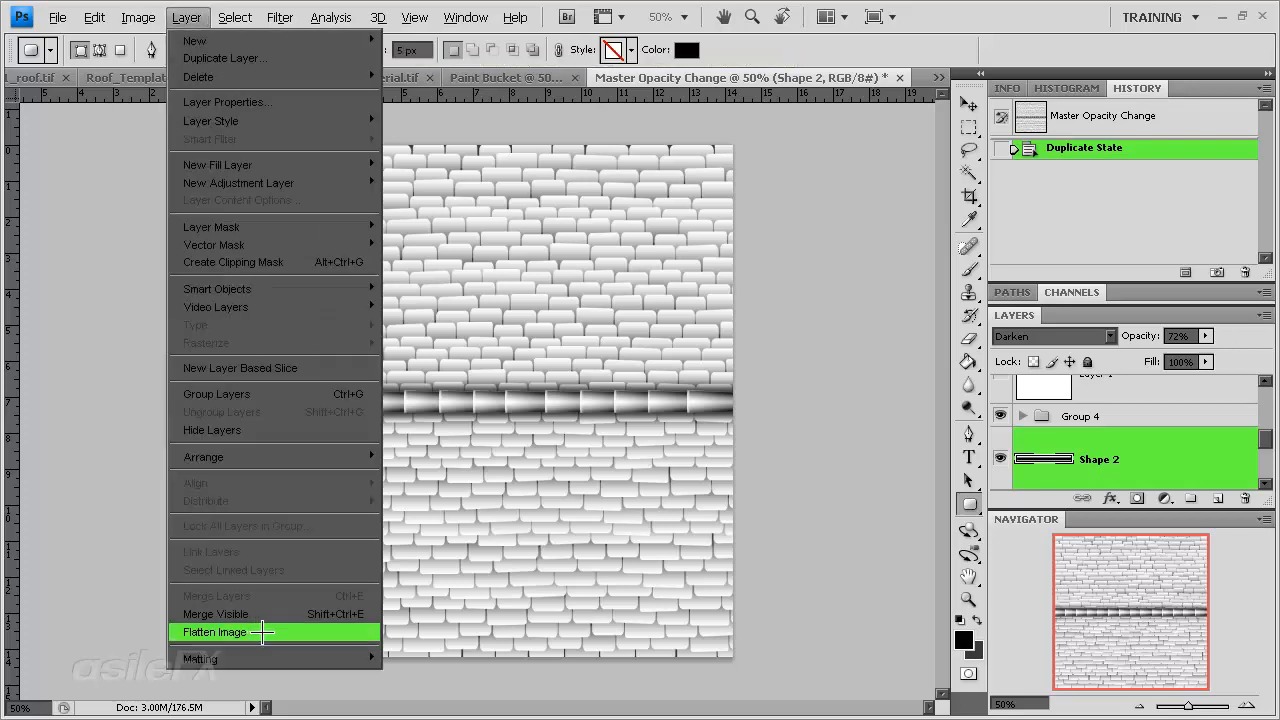
click(262, 632)
click(560, 286)
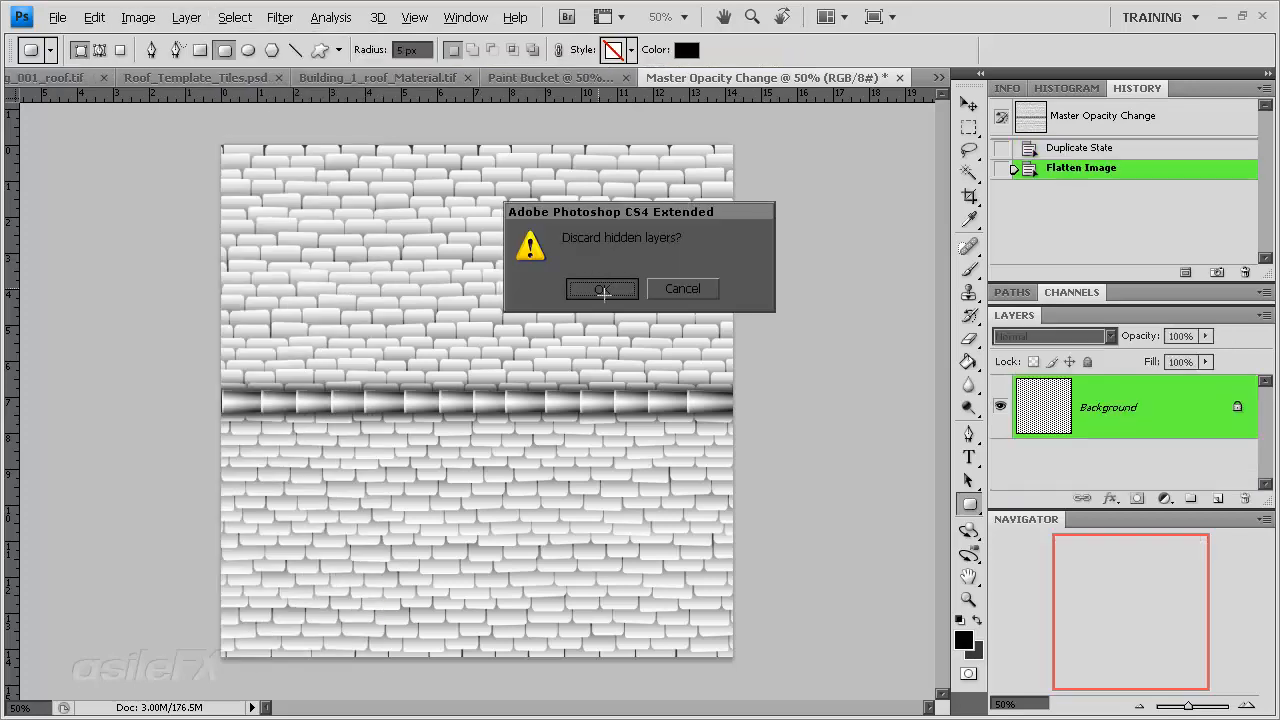
click(1247, 704)
click(298, 12)
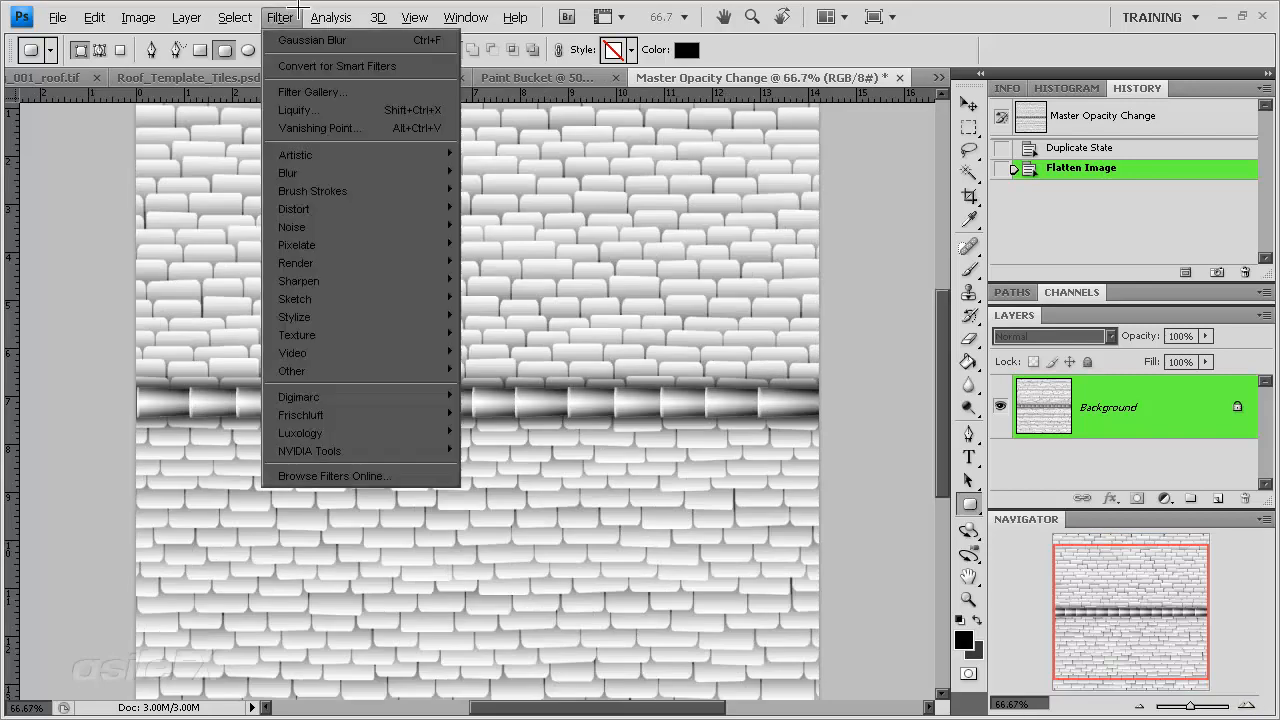
mouse_move(353, 451)
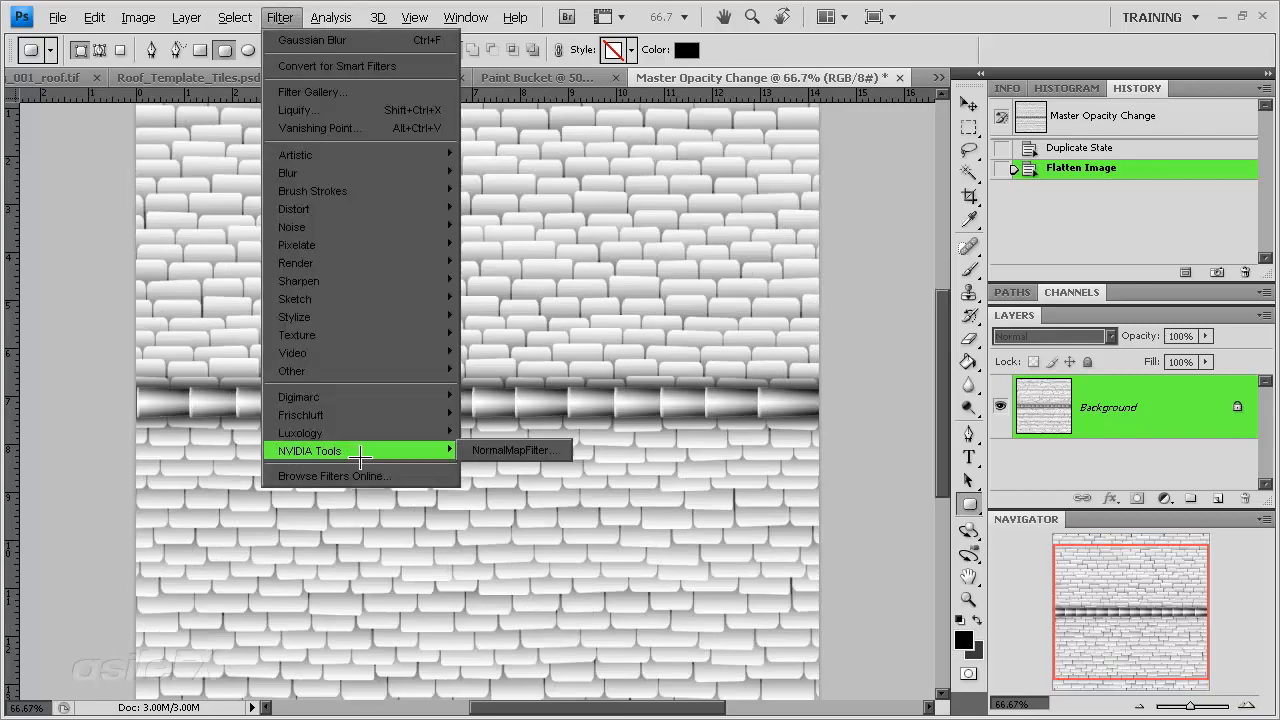
click(521, 450)
drag(344, 72, 779, 130)
click(856, 314)
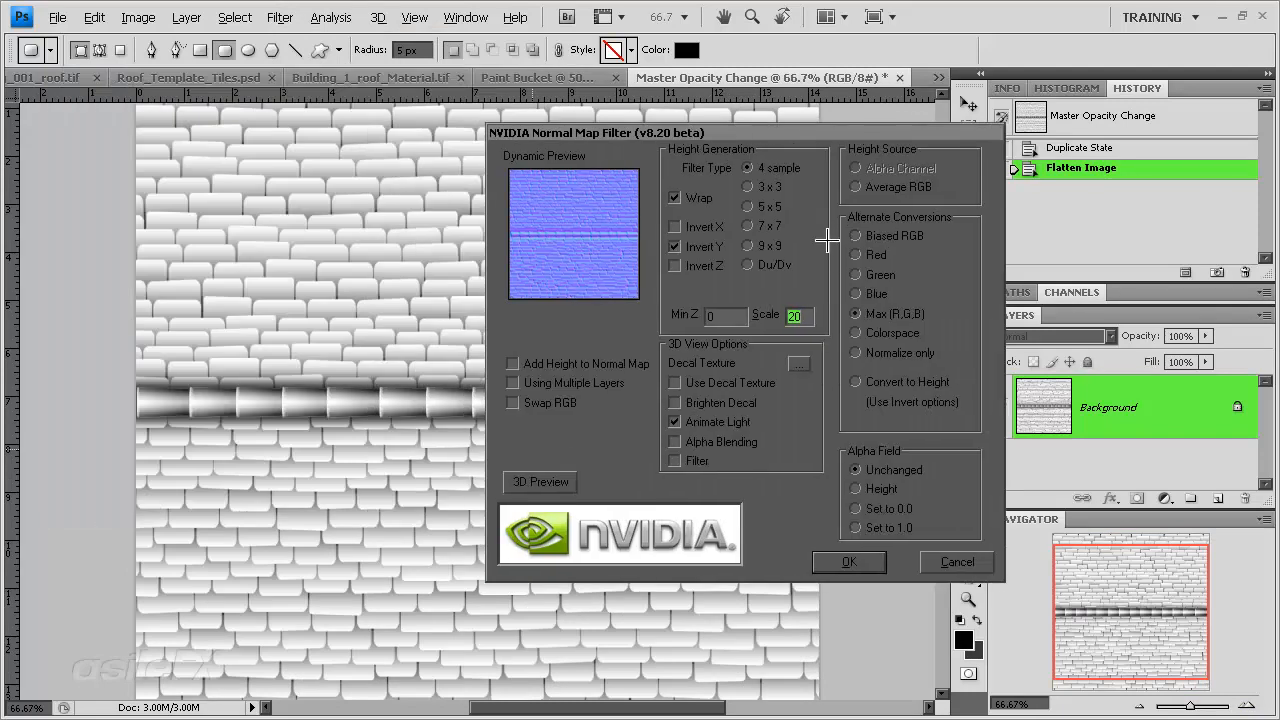
click(962, 561)
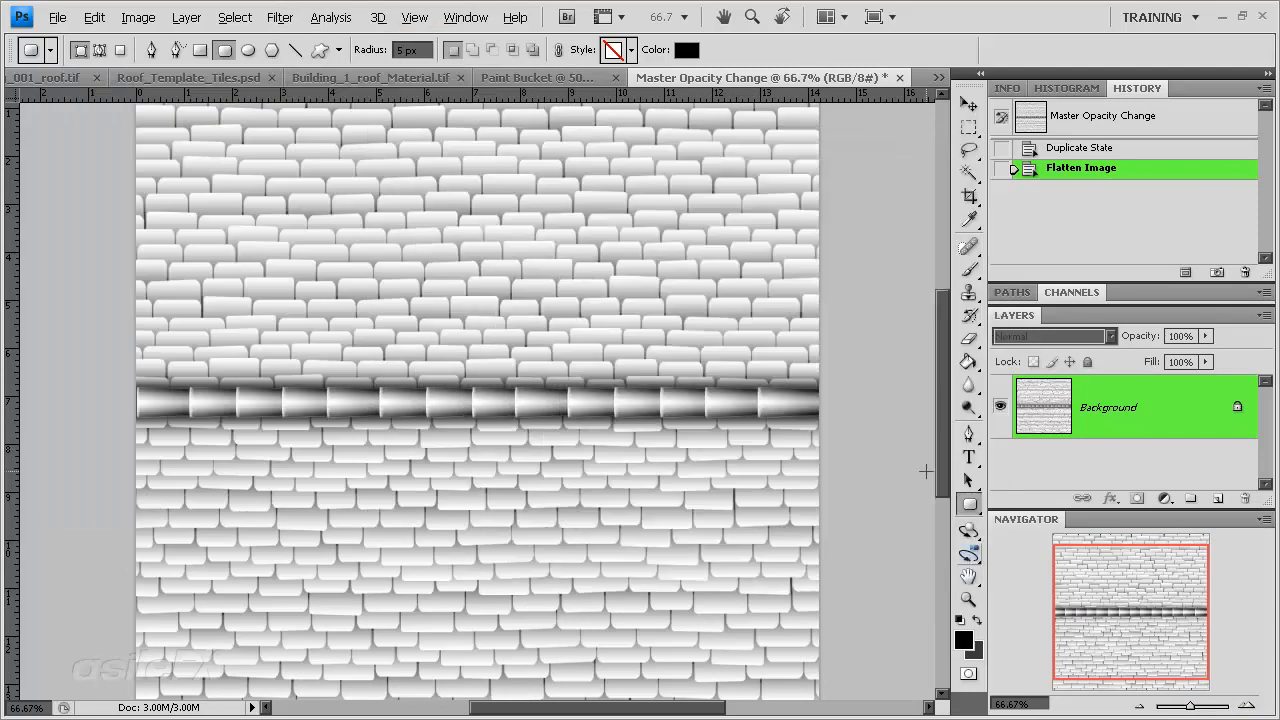
Duplicate the Background layer and open the NVIDIA NormalMapFilter on the copy.
drag(1141, 428, 1217, 498)
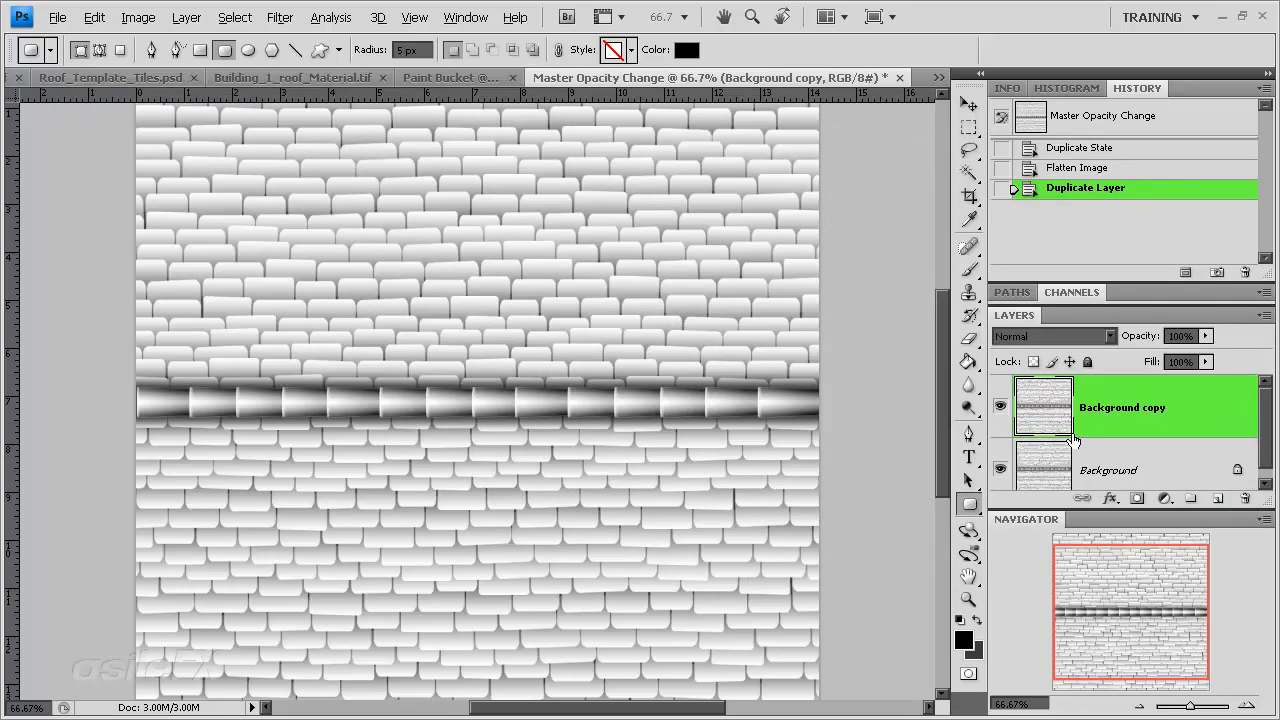
click(138, 17)
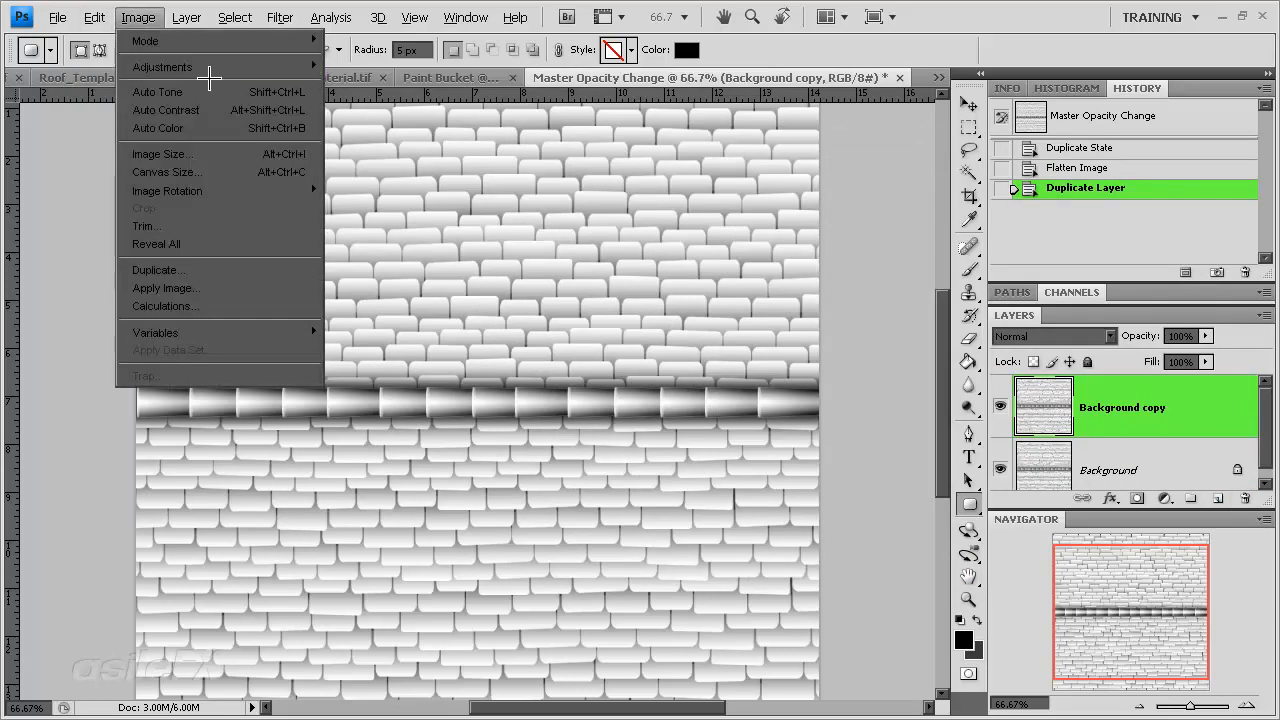
mouse_move(246, 10)
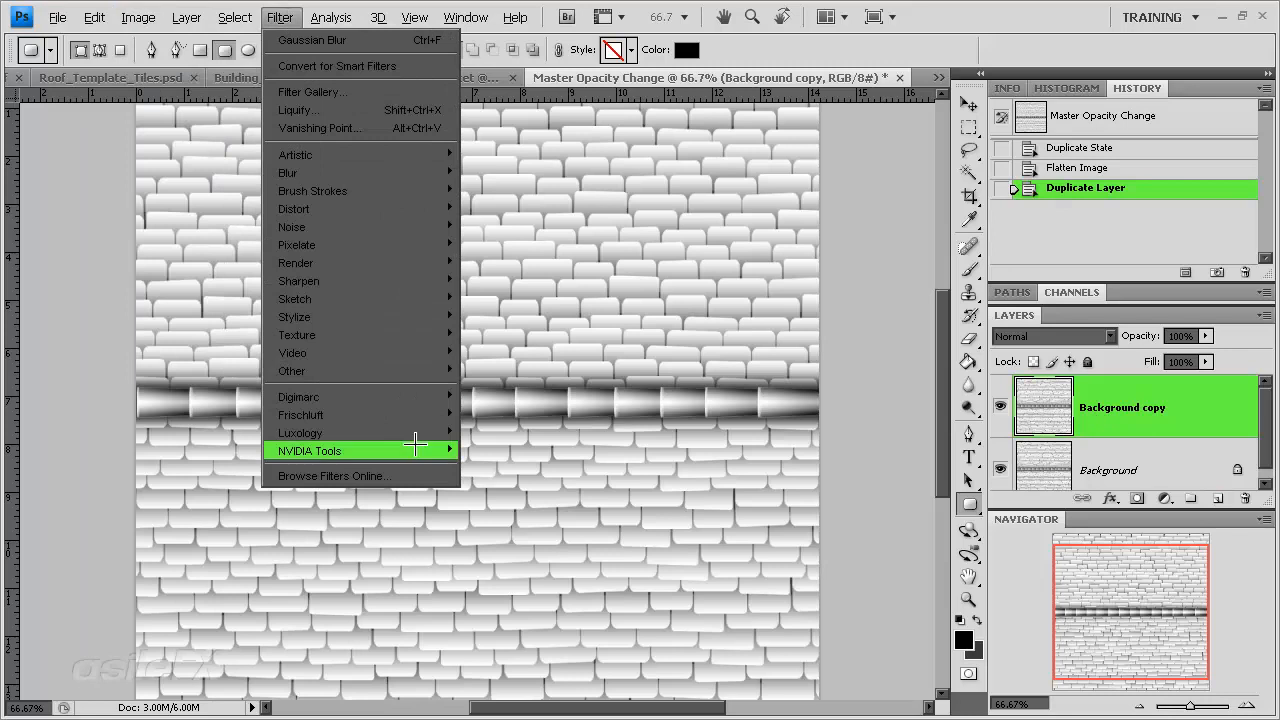
mouse_move(443, 451)
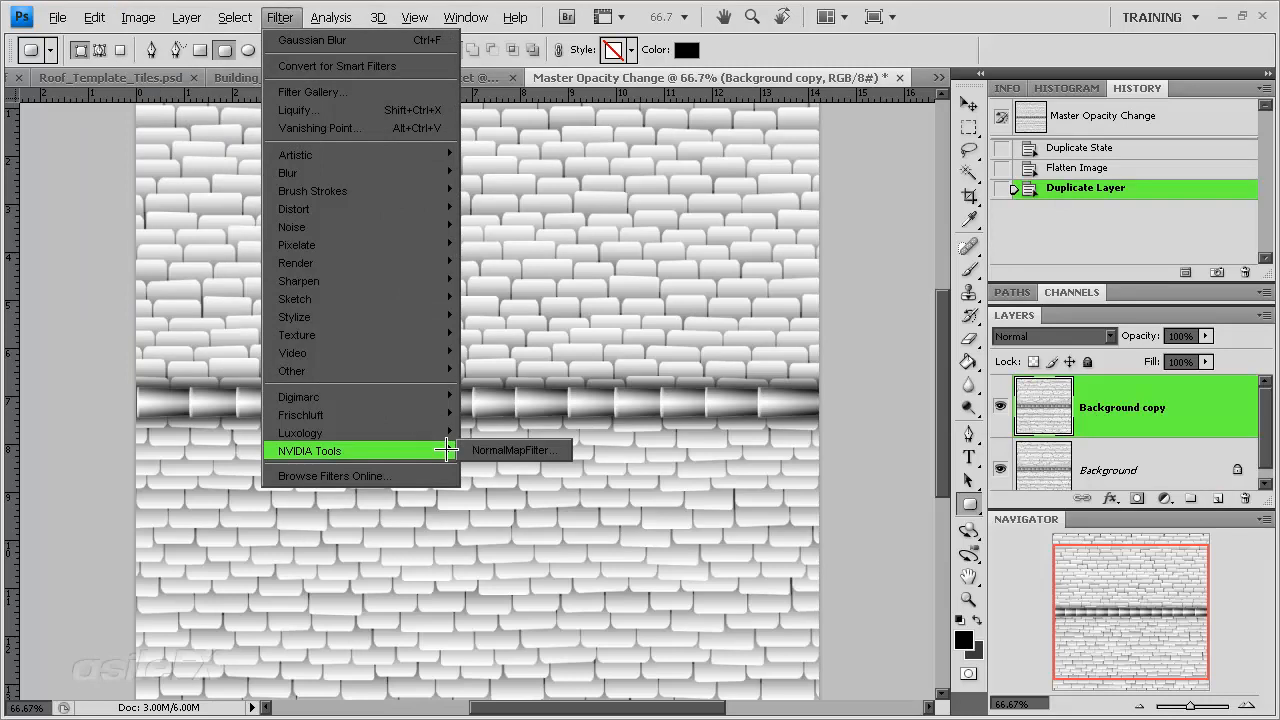
click(508, 450)
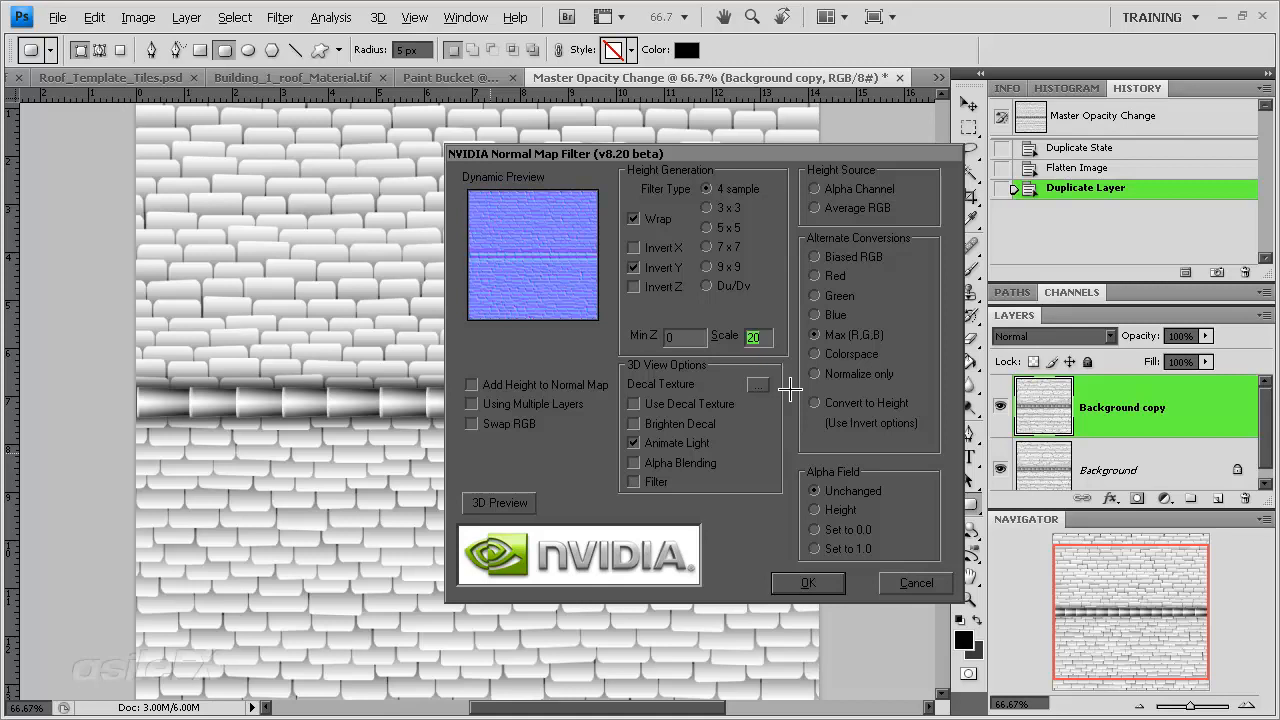
Try height scales of 500 and 25 in the normal map filter's preview.
text(50)
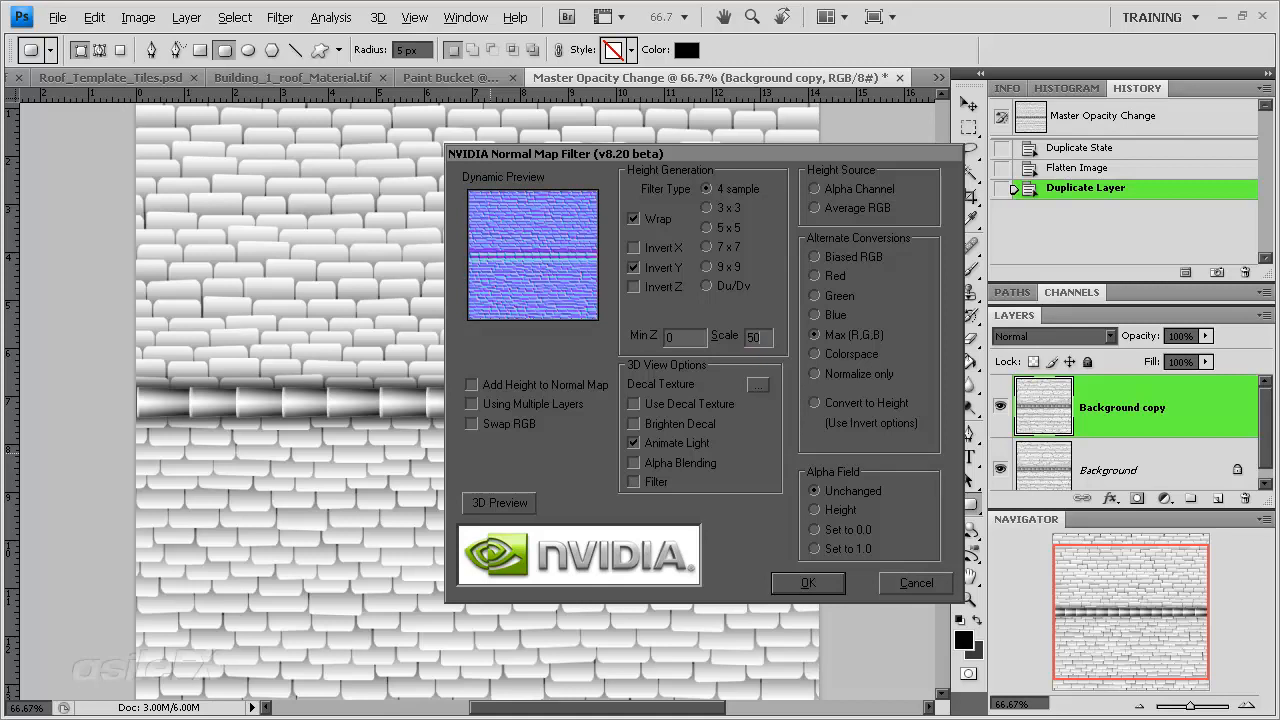
text(00)
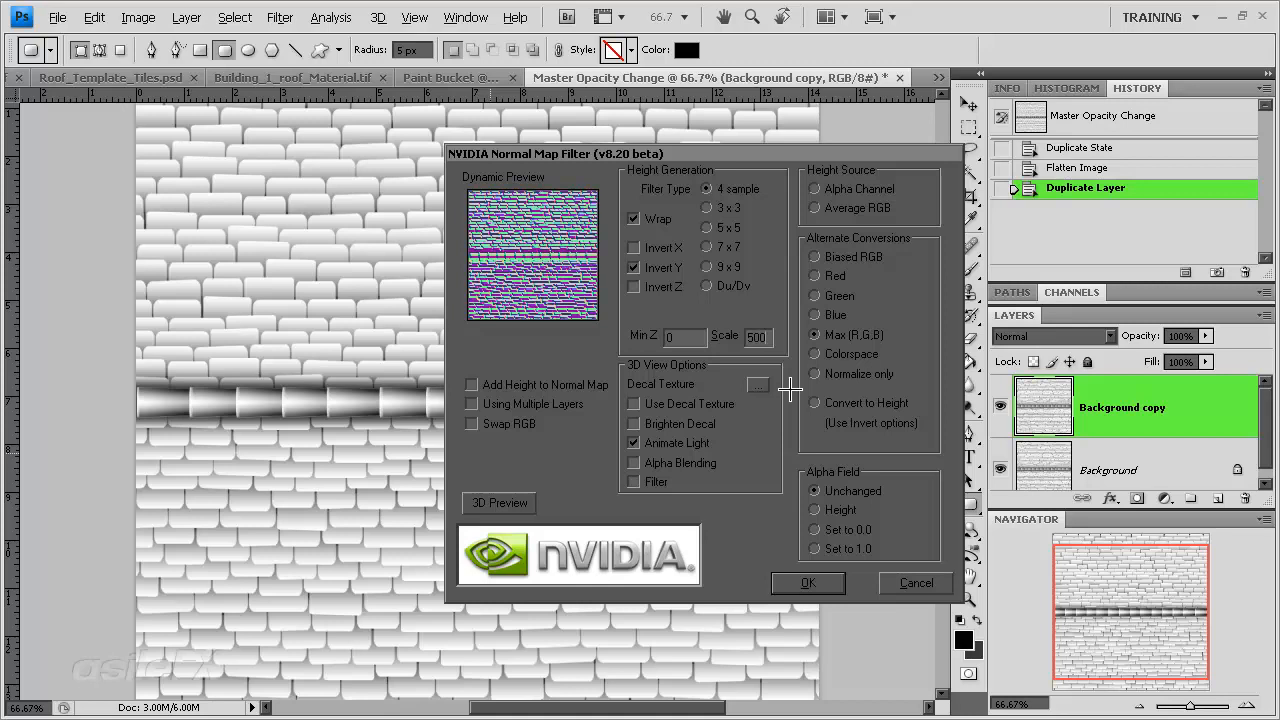
key(BackSpace)
key(BackSpace)
key(BackSpace)
key(BackSpace)
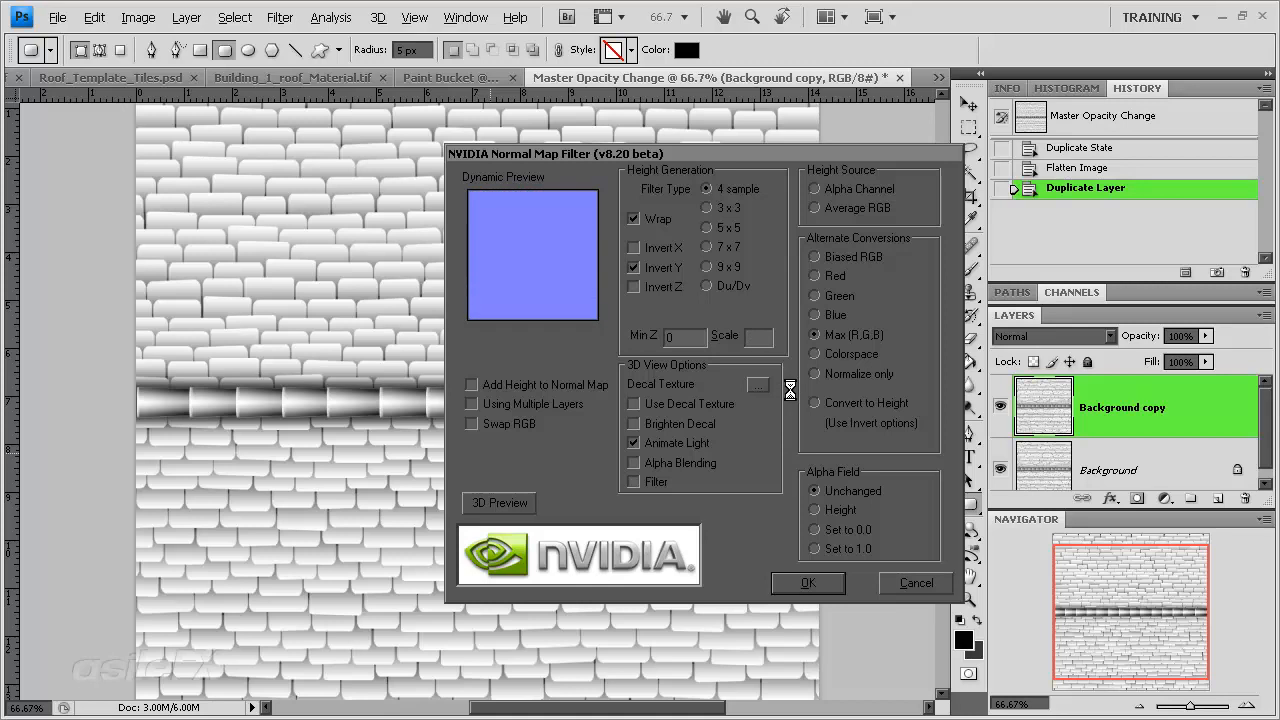
text(250)
key(BackSpace)
key(BackSpace)
key(BackSpace)
text(25)
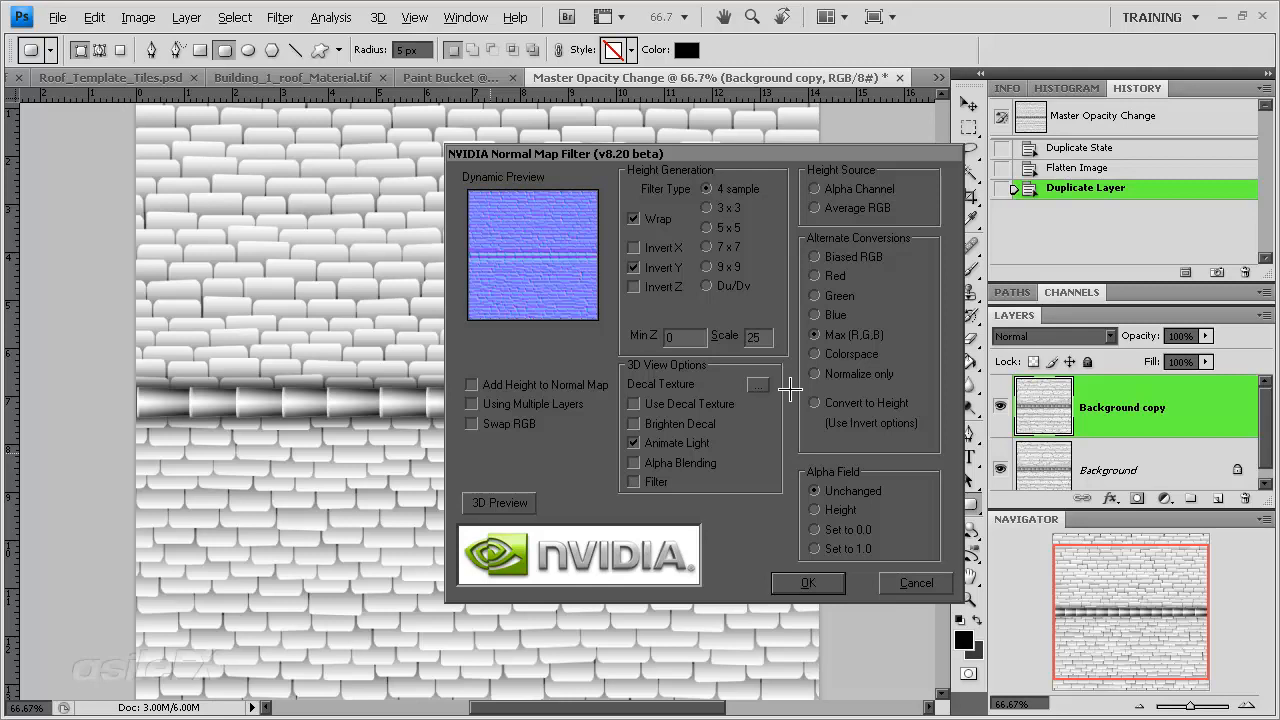
Generate the normal map on Background copy with scale 50, the 4 sample filter type and the alpha field Unchanged.
key(BackSpace)
key(BackSpace)
text(50)
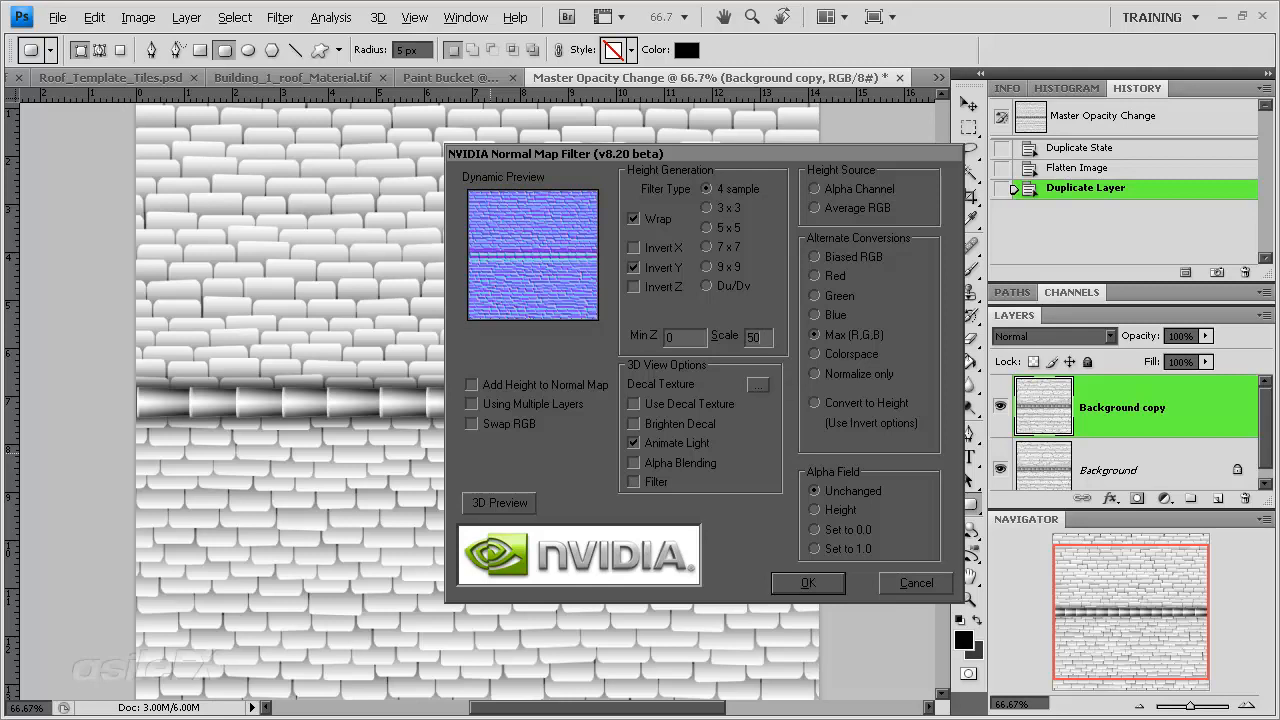
click(720, 208)
click(737, 190)
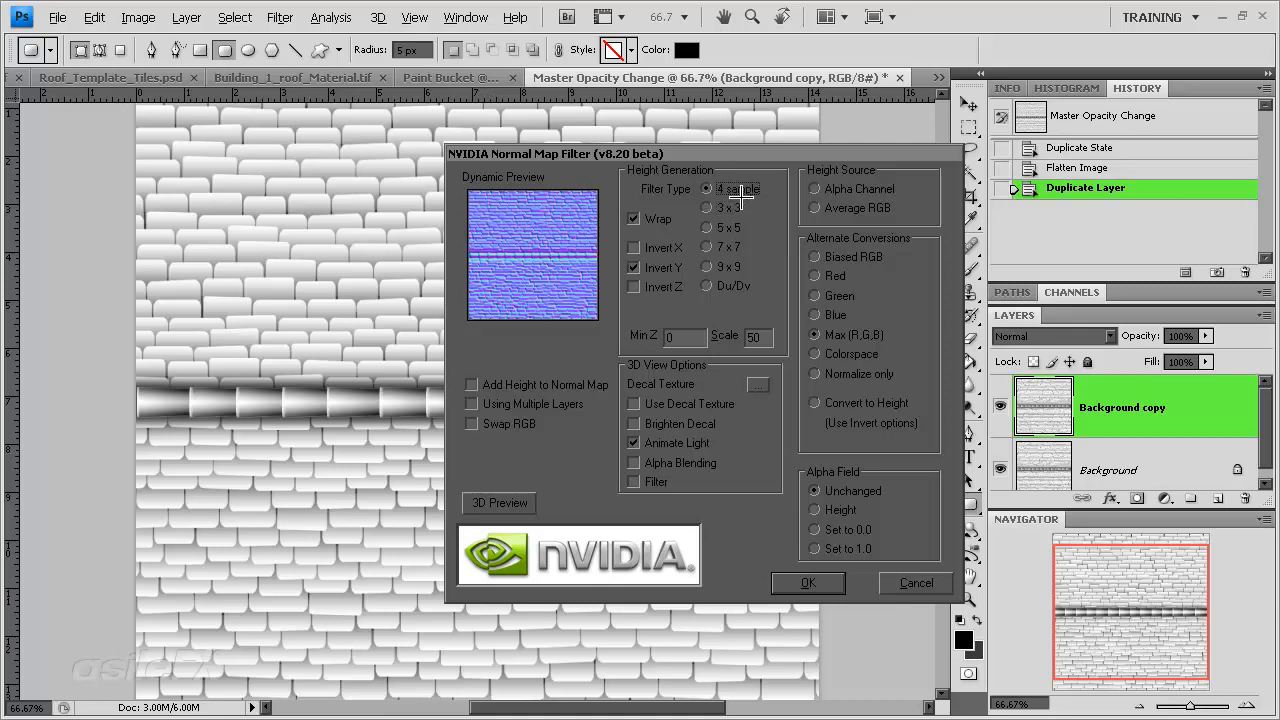
click(729, 264)
click(735, 285)
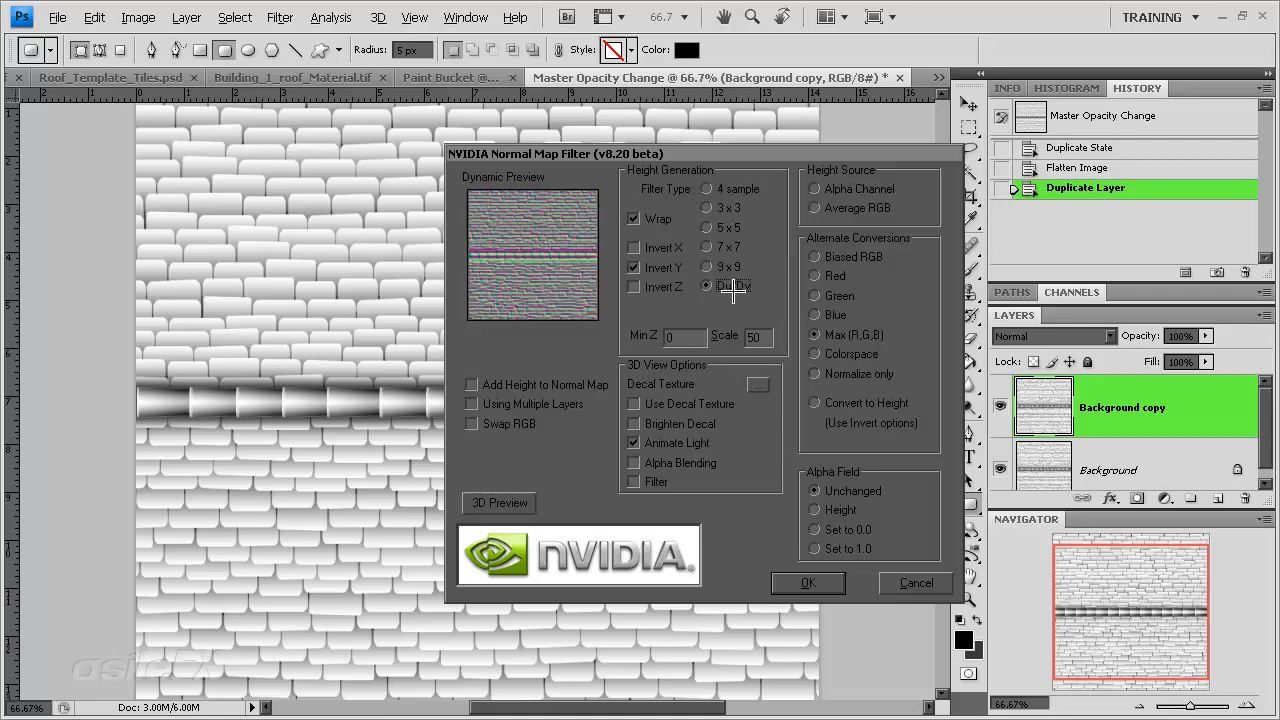
click(737, 188)
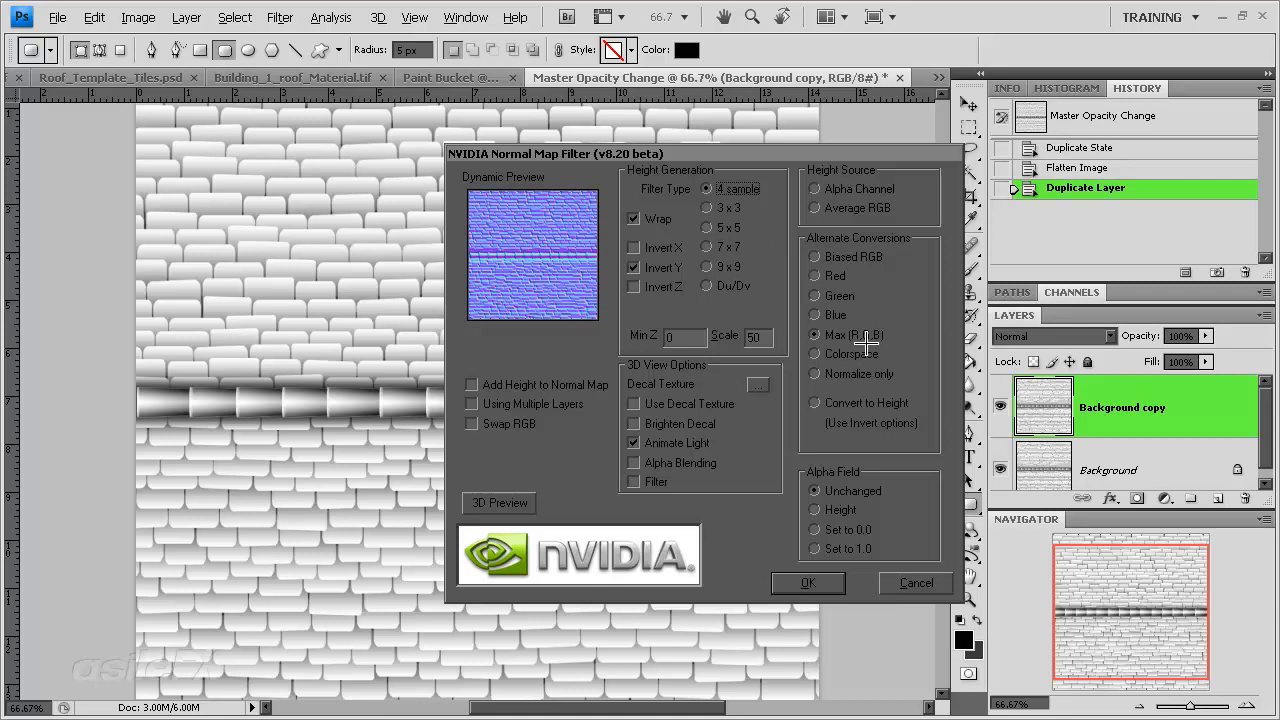
click(850, 510)
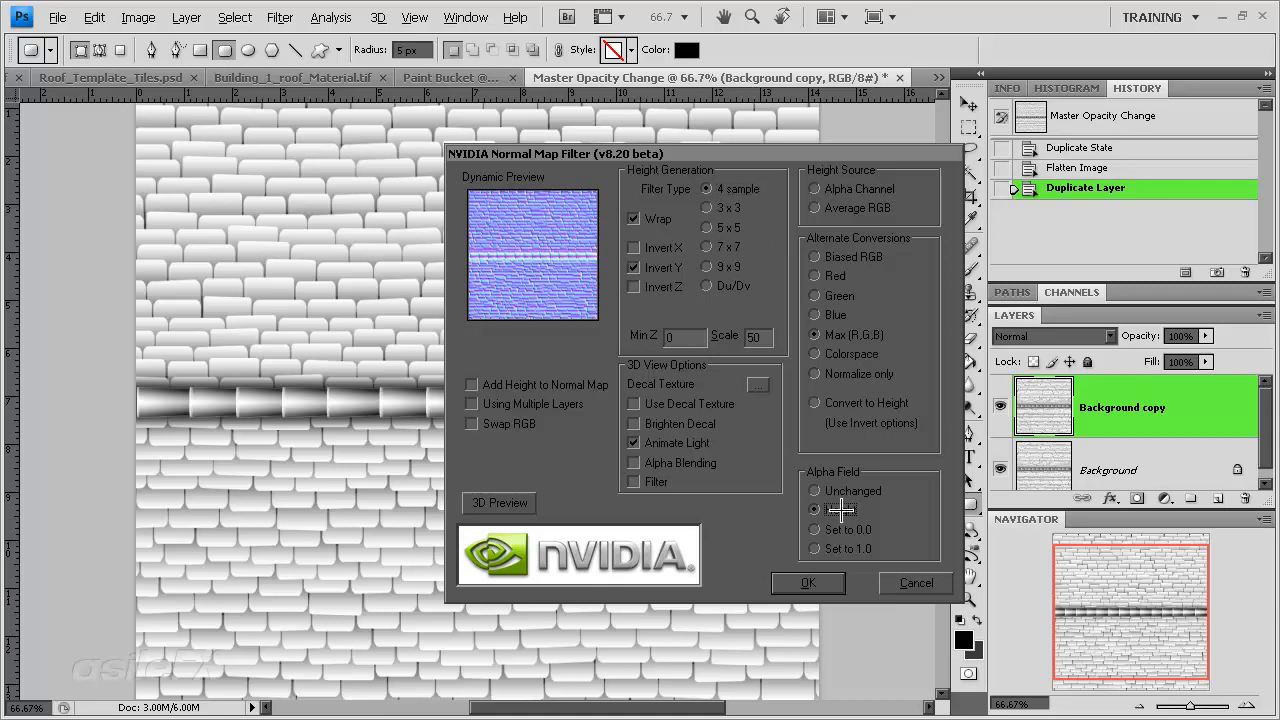
click(846, 490)
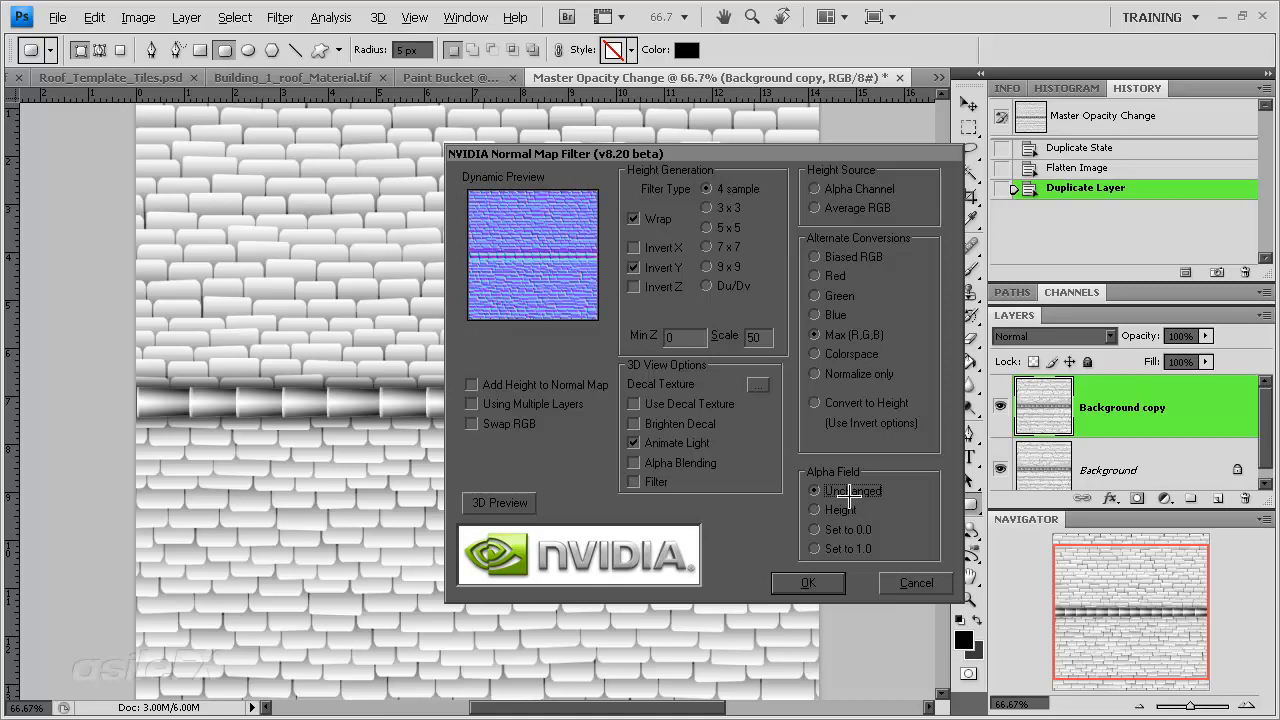
click(820, 582)
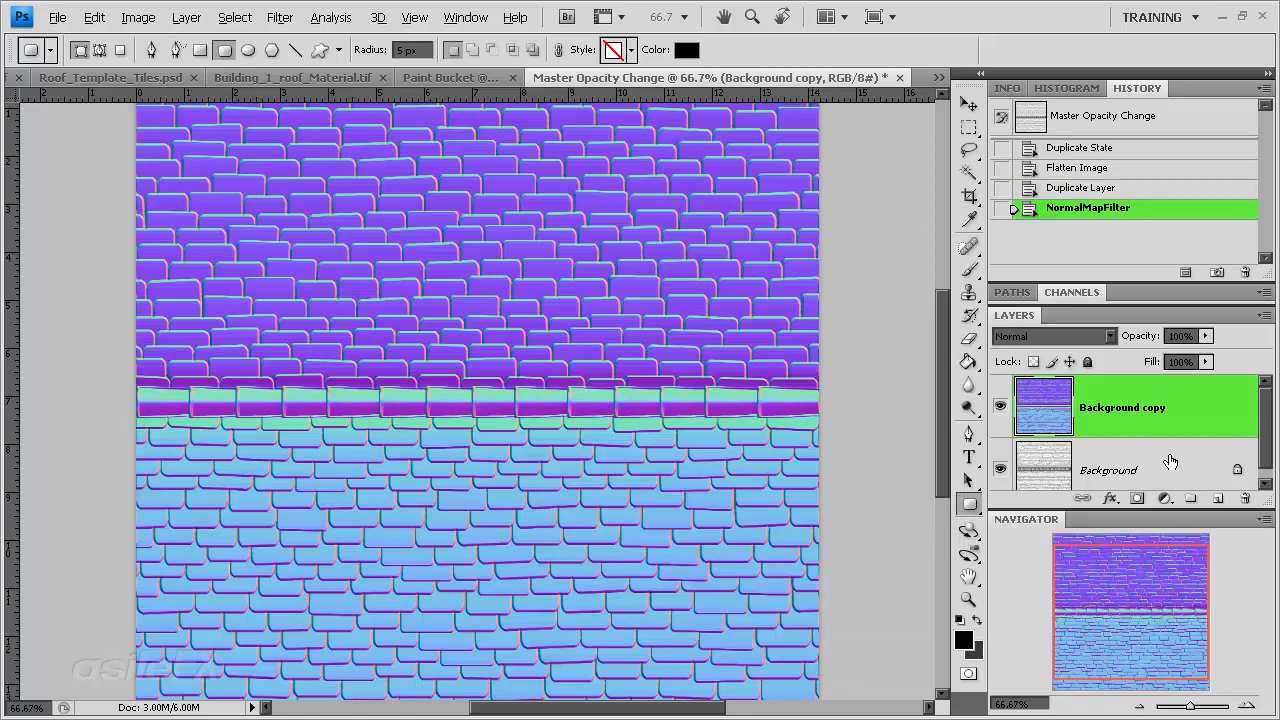
Duplicate the grayscale Background layer again and move the new copy above the normal map layer.
drag(1162, 567, 1132, 606)
drag(1157, 480, 1155, 406)
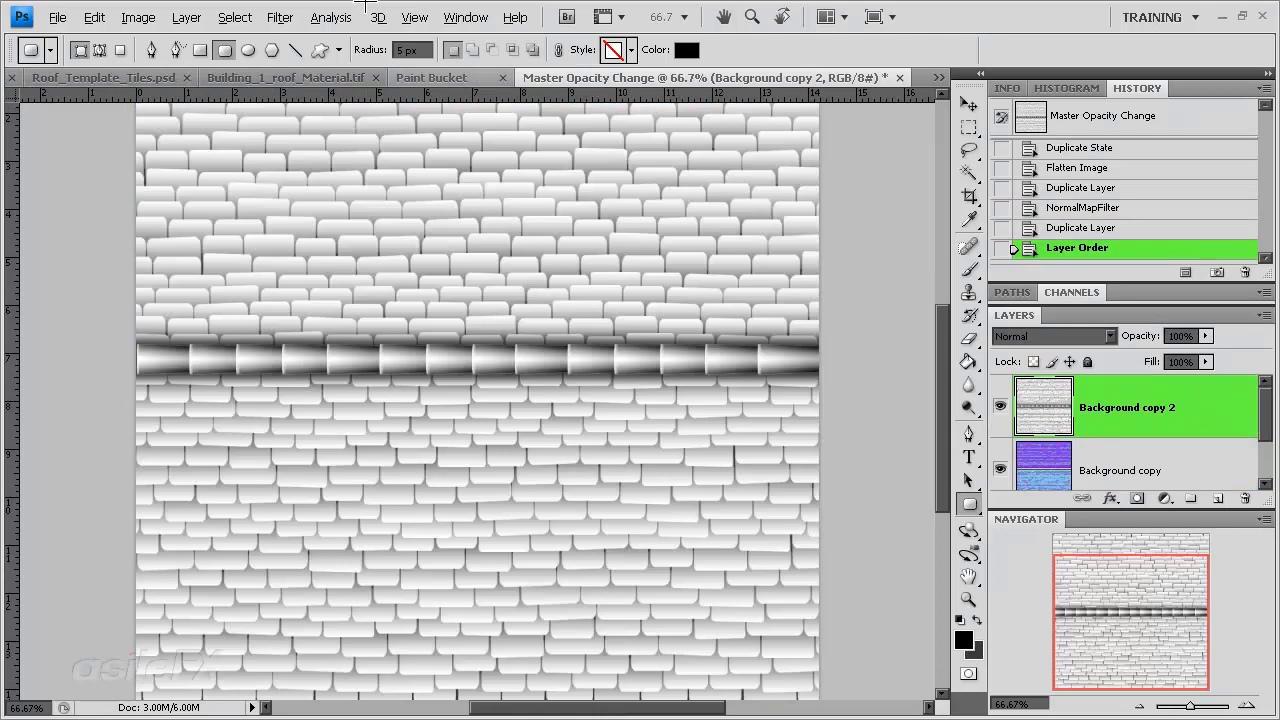
click(282, 14)
click(282, 14)
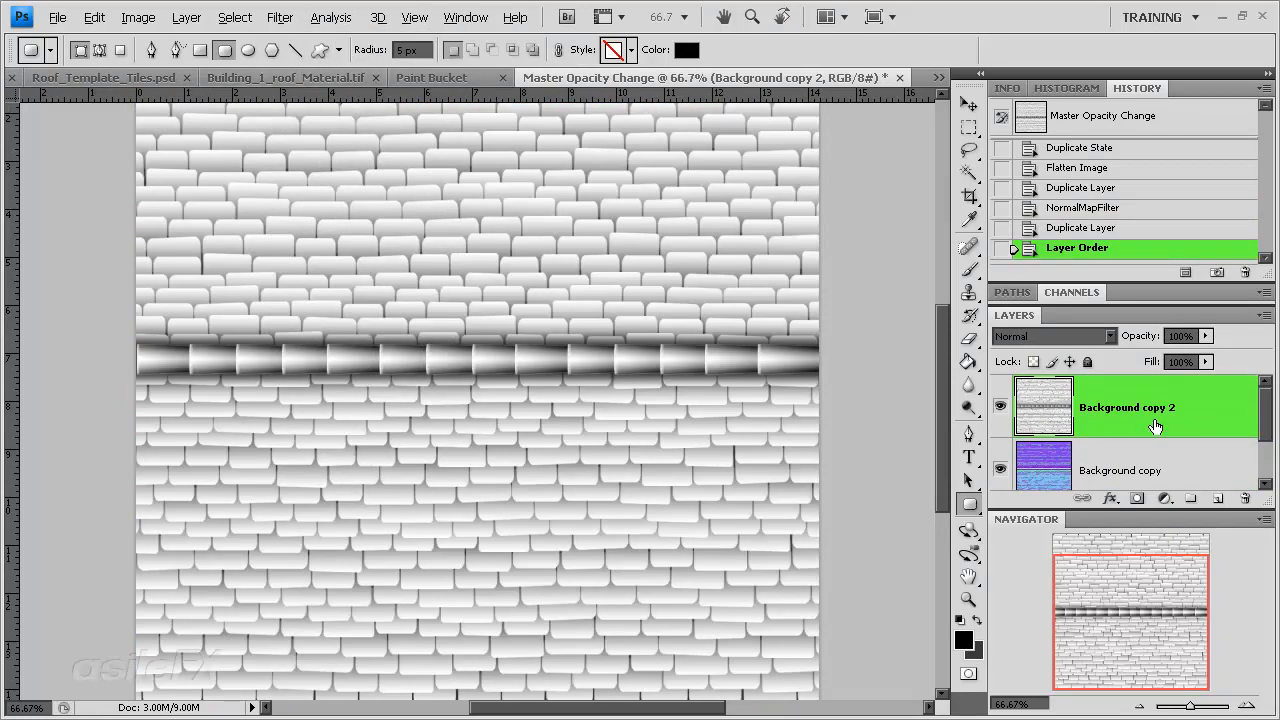
Apply the NVIDIA NormalMapFilter to Background copy 2 with scale 15, filter type 3 x 3 and alpha field Height.
click(280, 17)
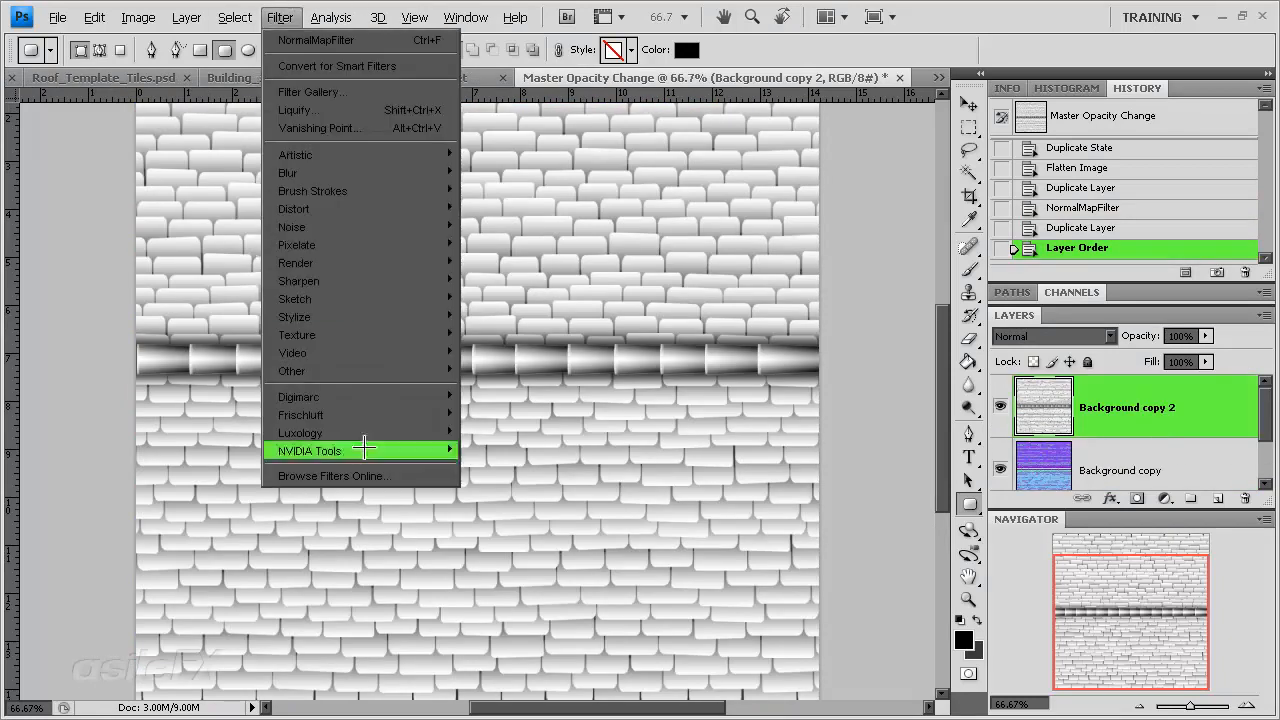
click(478, 450)
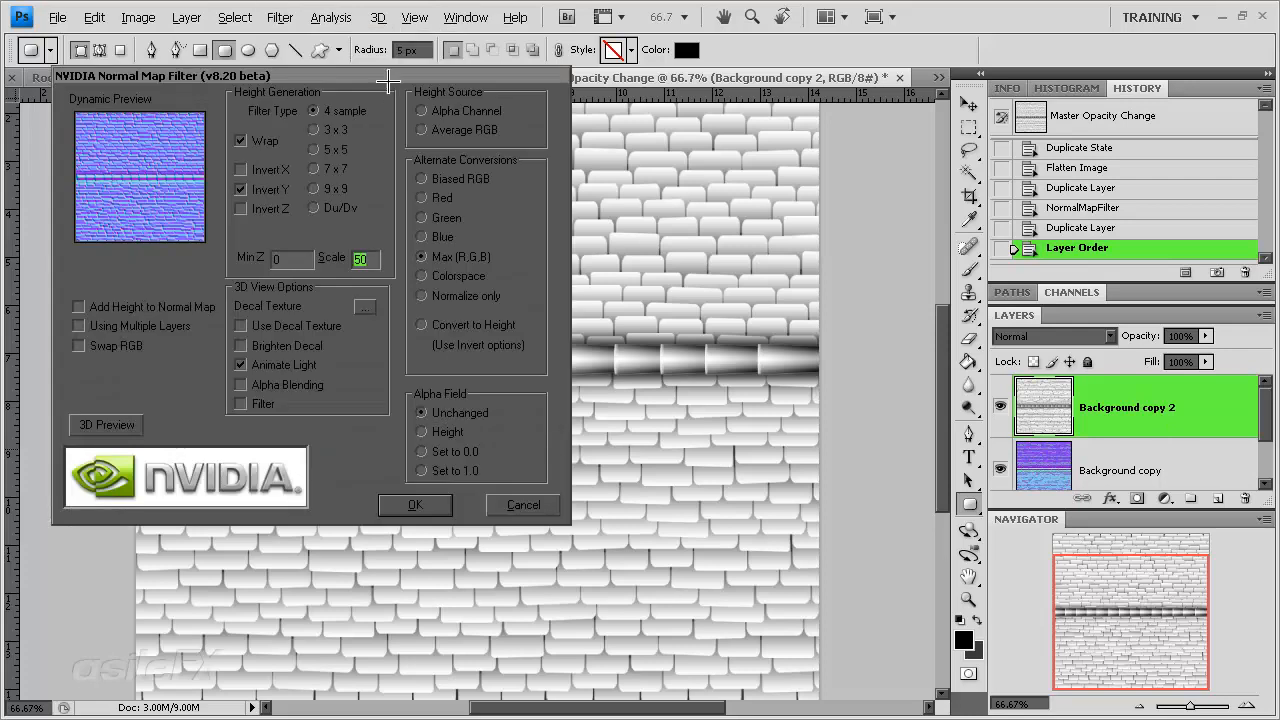
drag(389, 81, 541, 101)
click(595, 449)
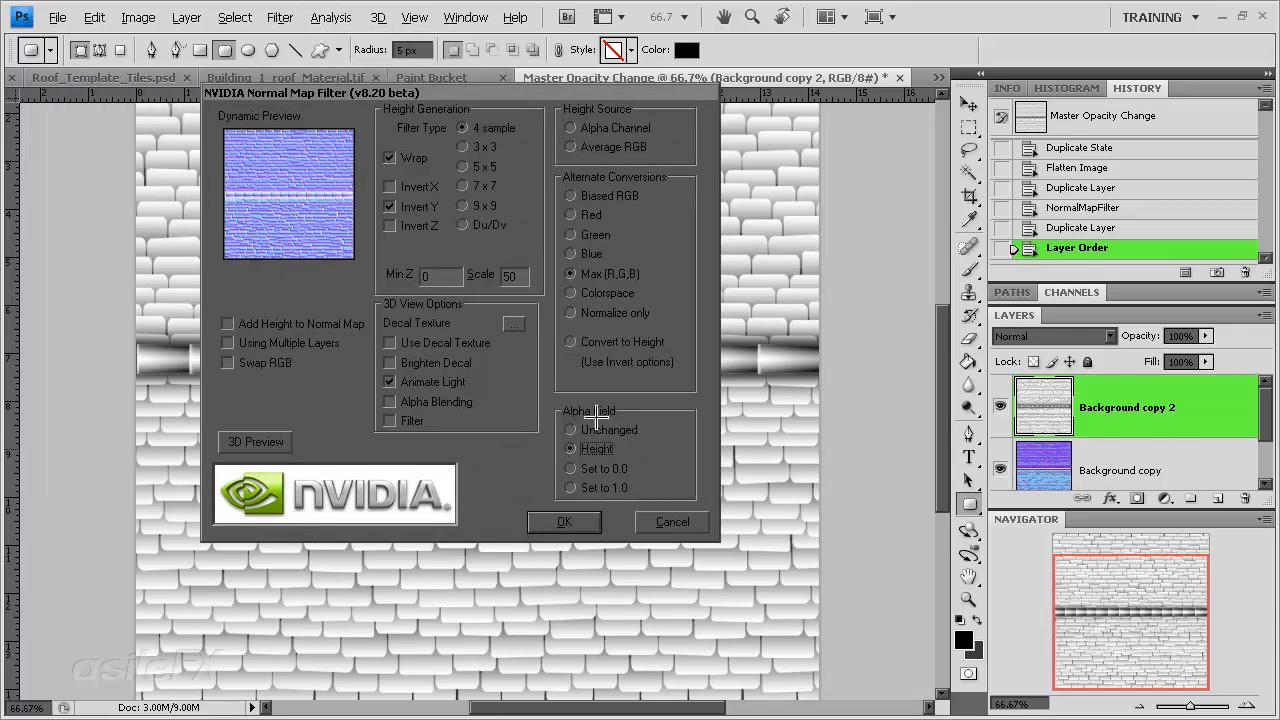
double_click(515, 277)
text(15)
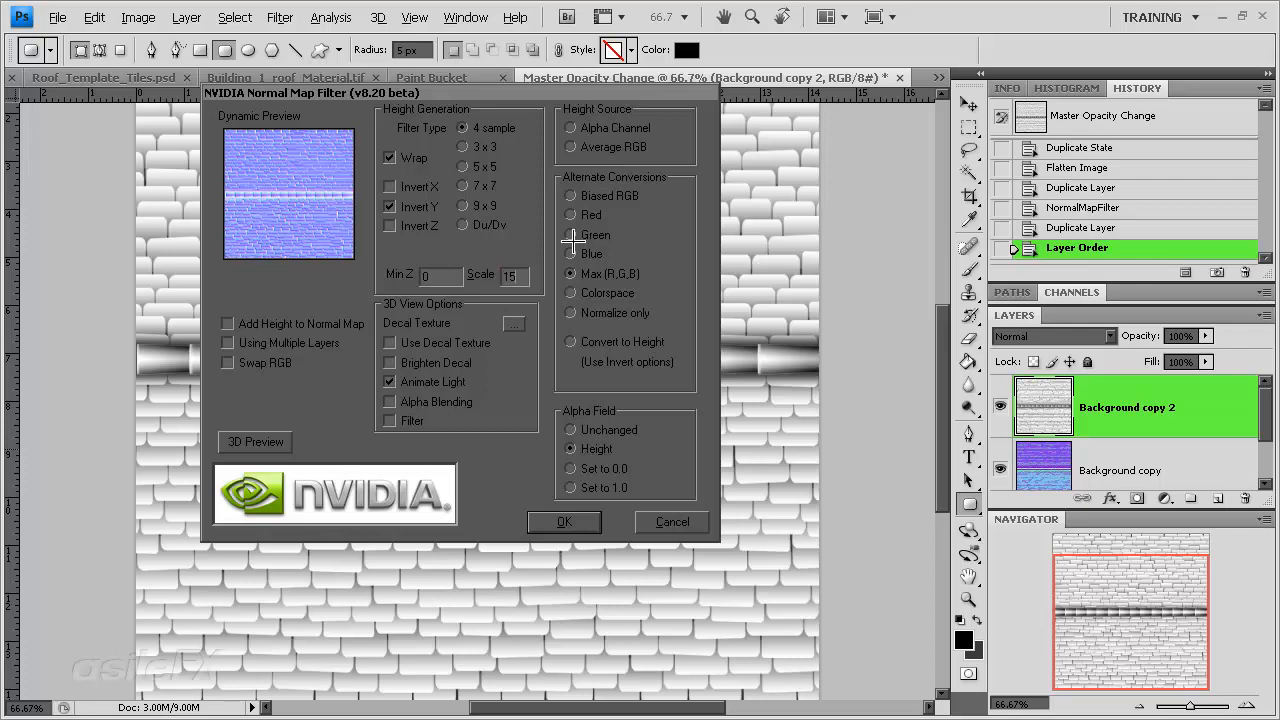
click(482, 146)
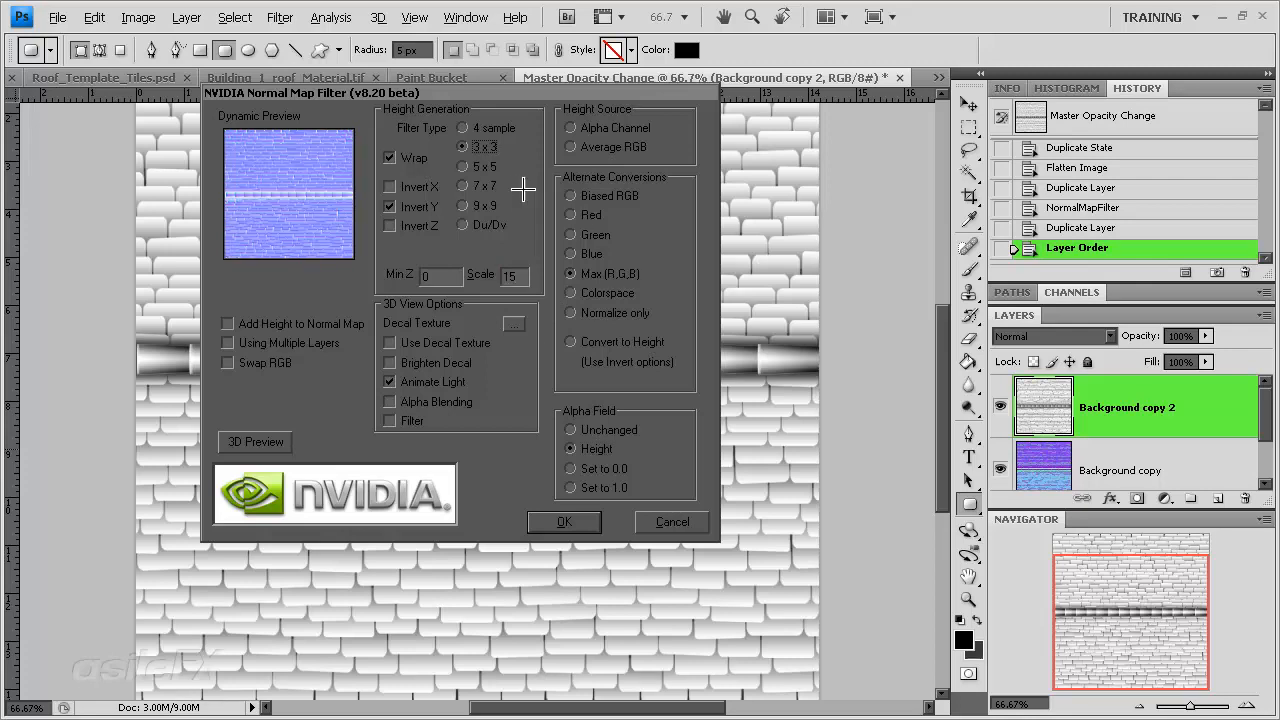
click(578, 522)
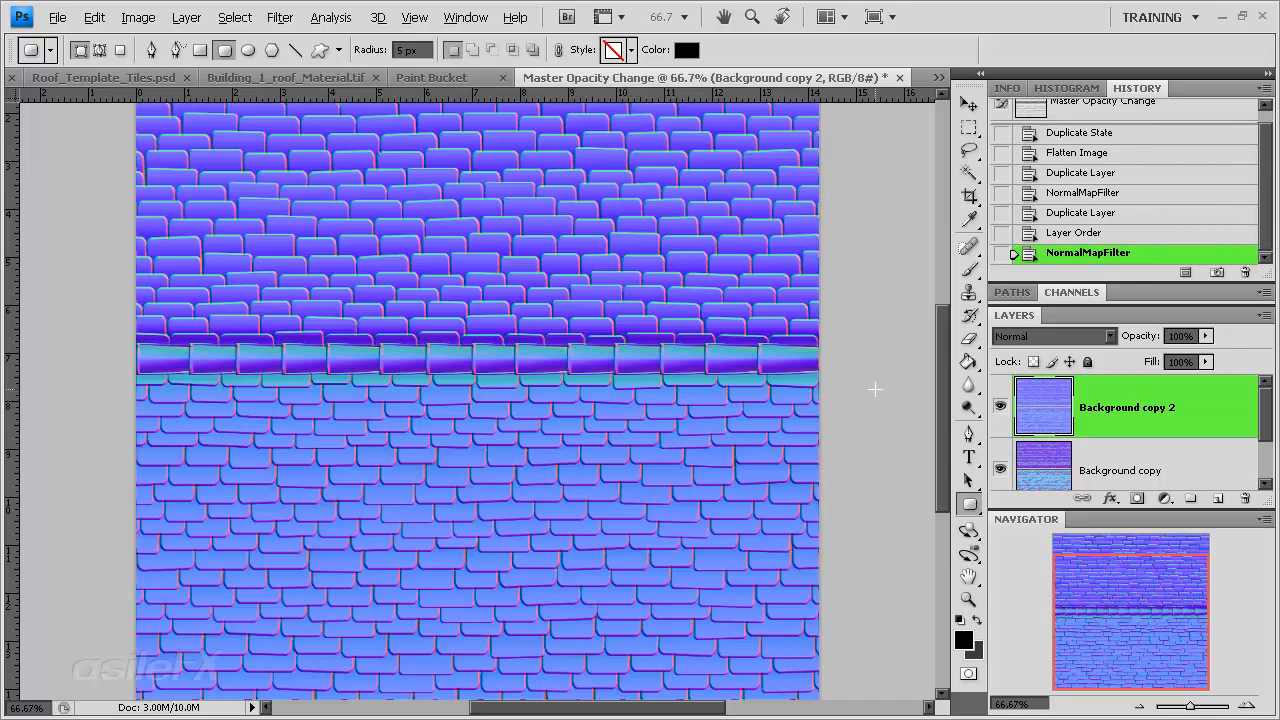
Toggle the visibility of Background copy 2 to compare the two normal maps.
click(1001, 406)
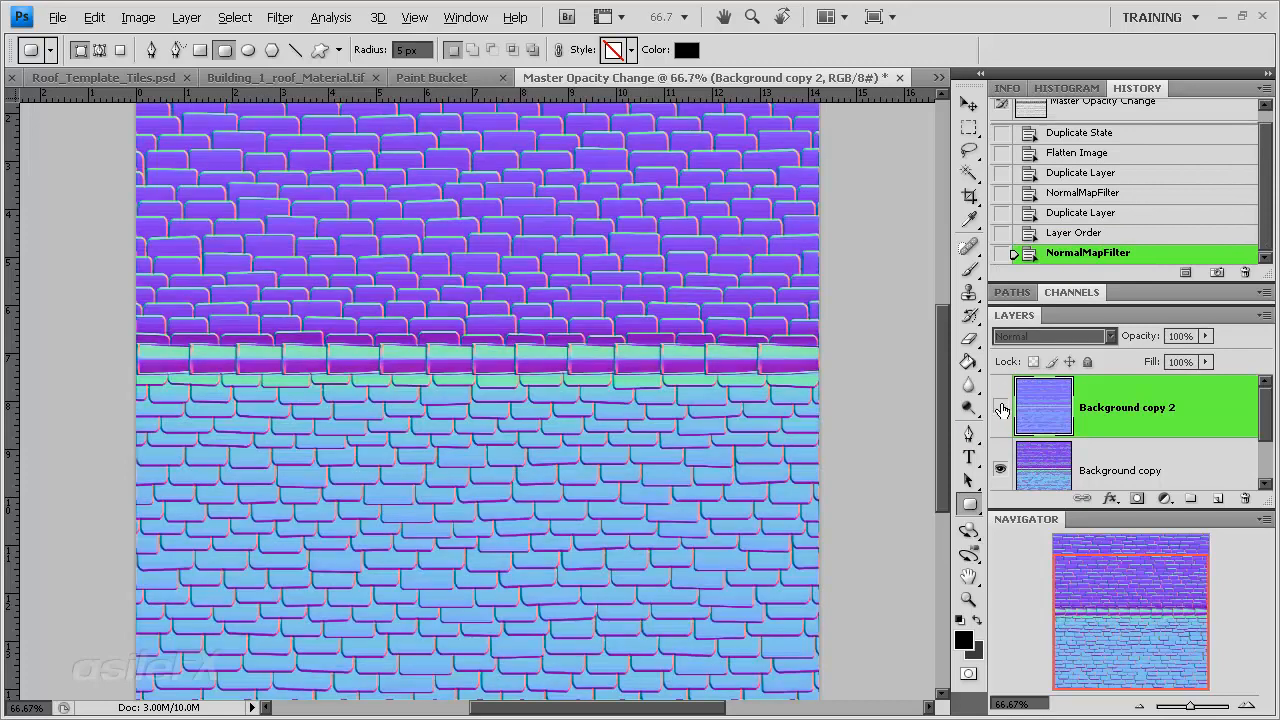
click(1001, 407)
click(1001, 407)
click(1001, 407)
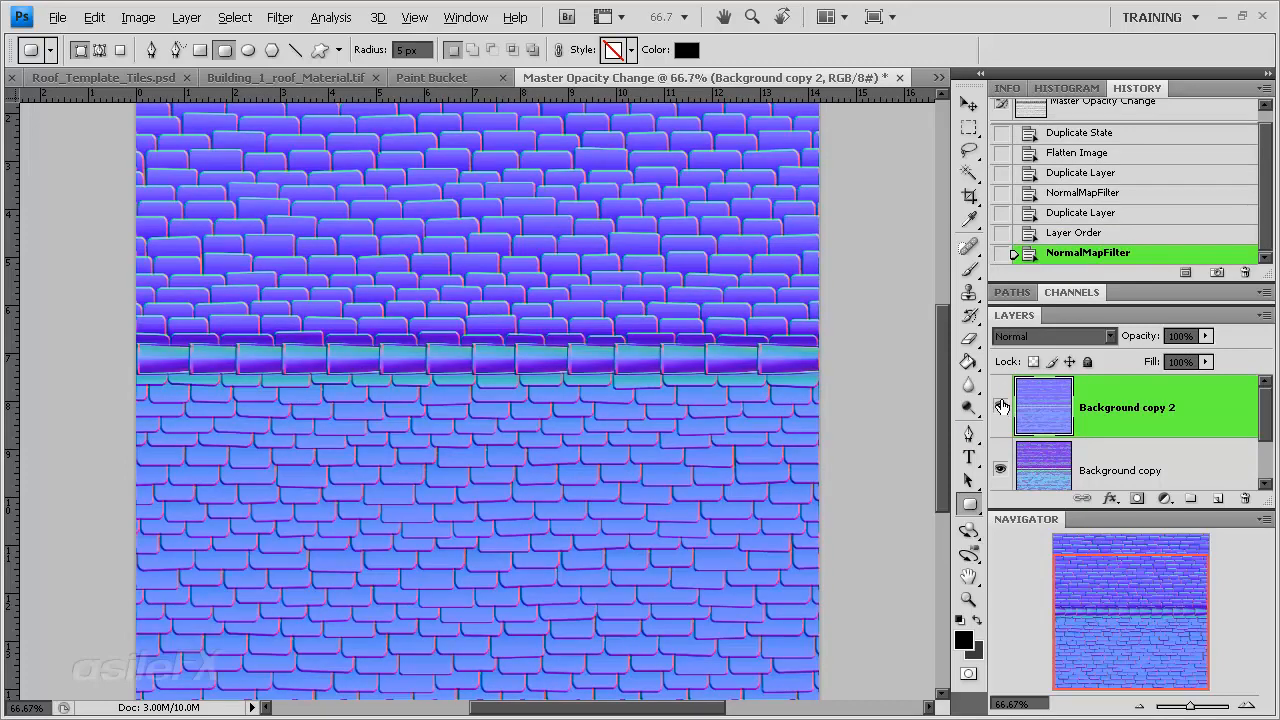
Try the Soft Light, Overlay and Pin Light blend modes on Background copy 2, and return it to Normal.
click(1036, 340)
click(1045, 259)
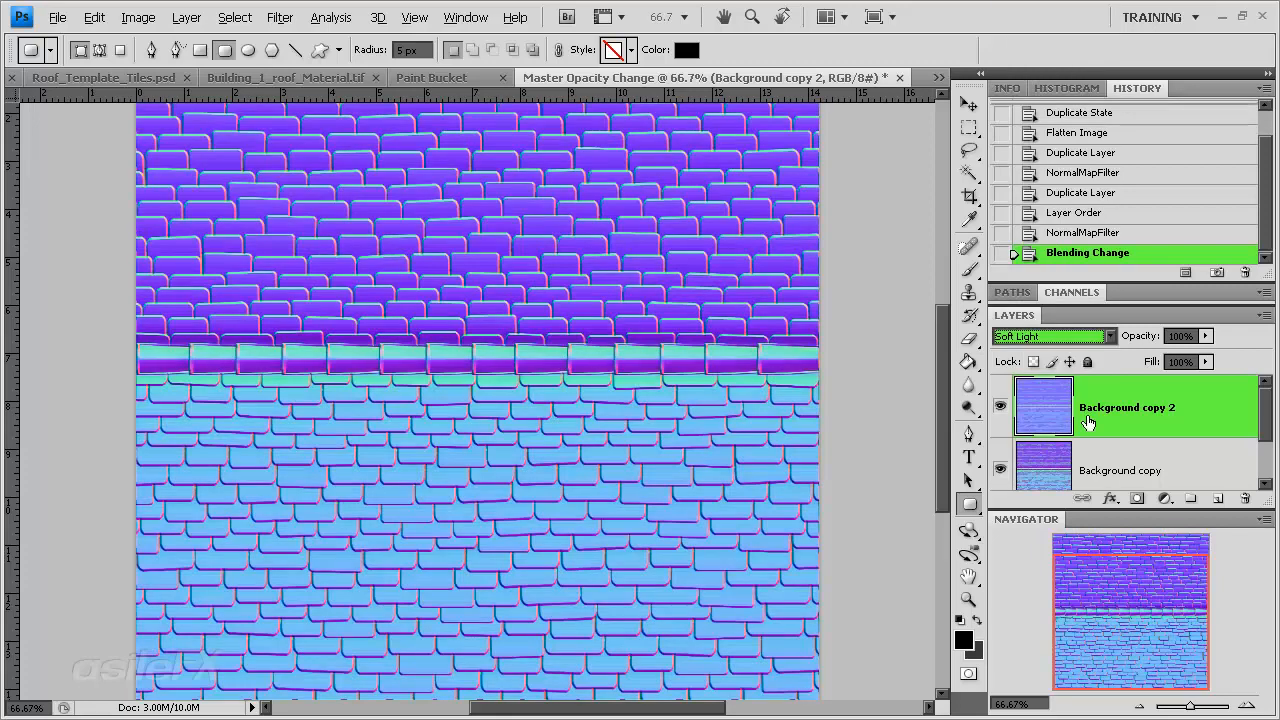
click(1002, 410)
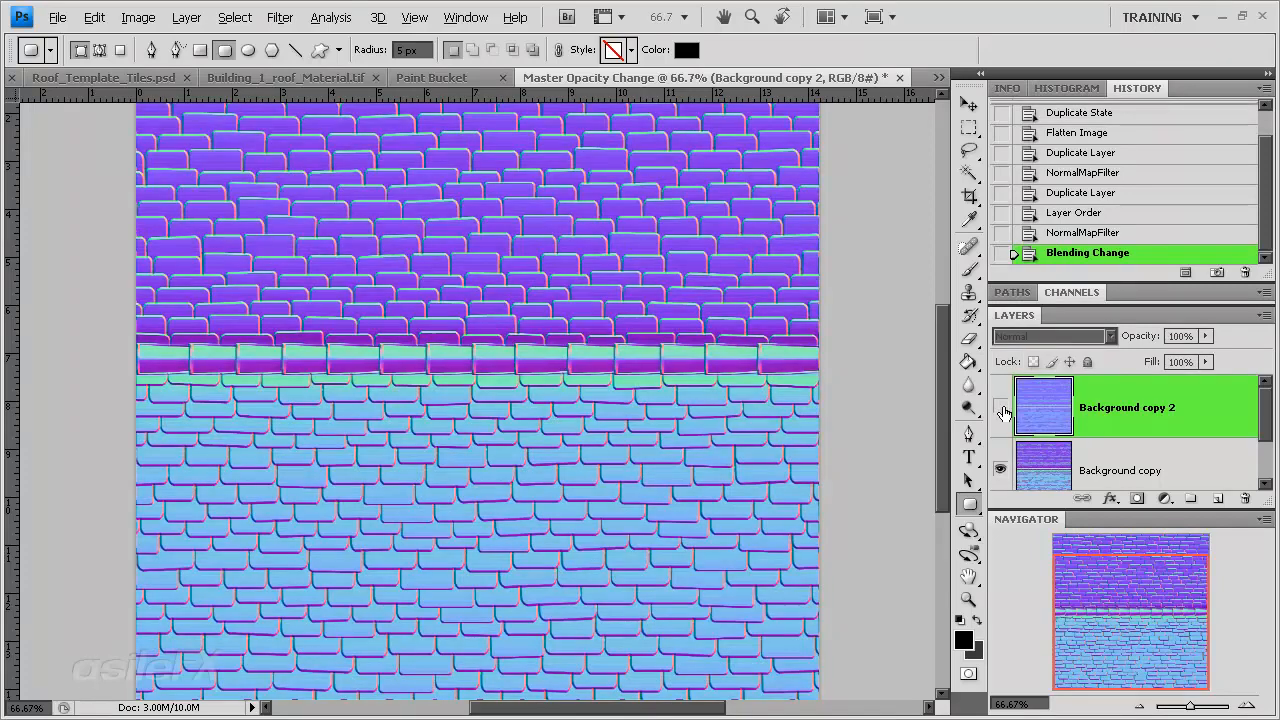
click(1002, 410)
click(1004, 412)
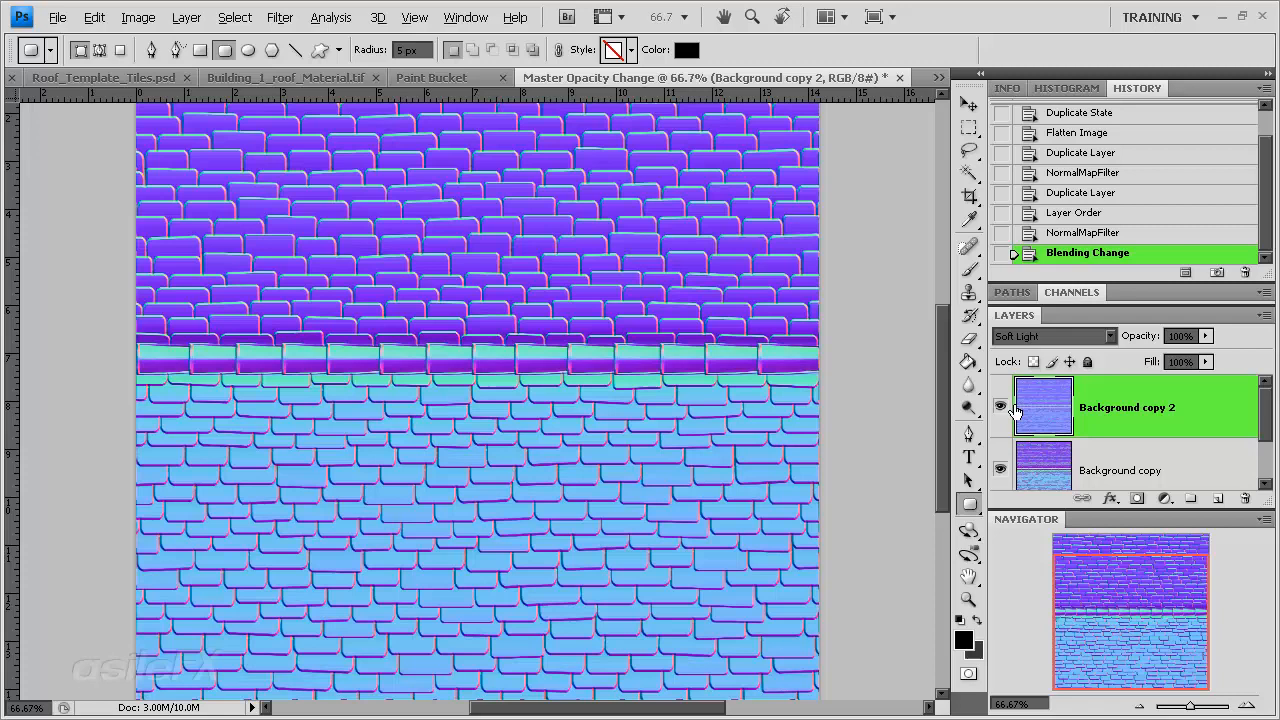
click(1055, 336)
click(1045, 248)
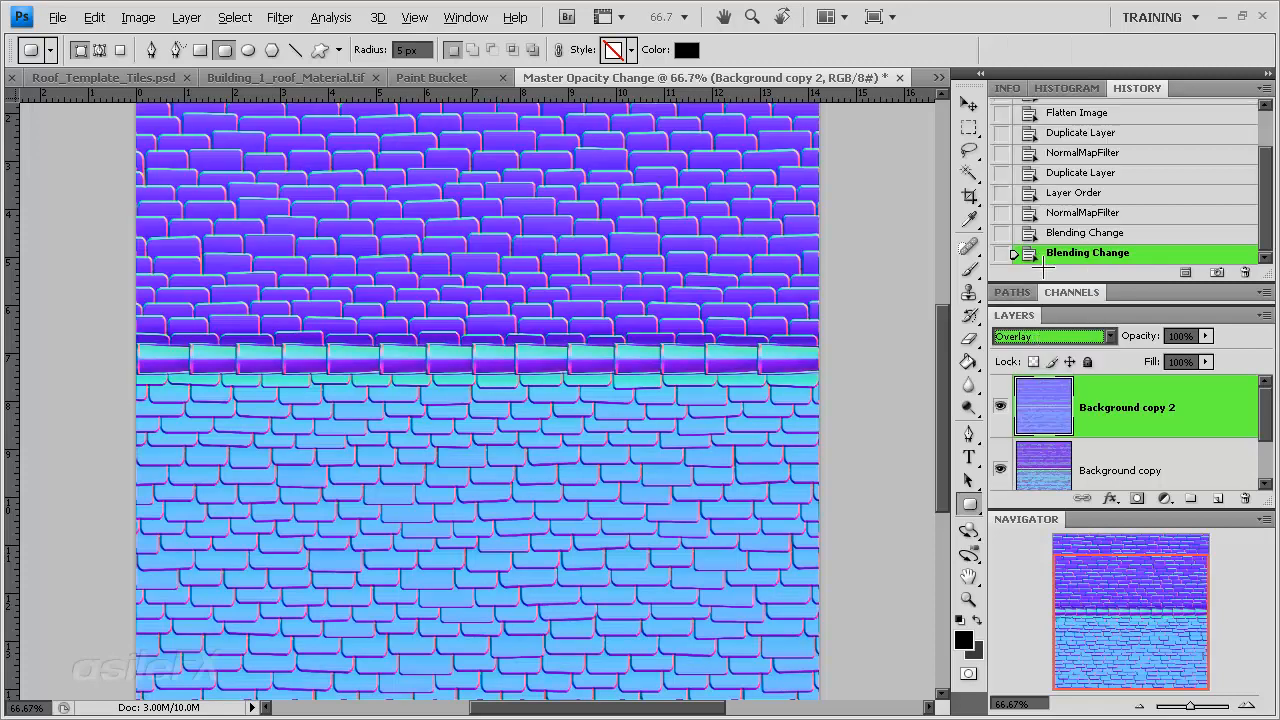
click(1050, 336)
click(1050, 342)
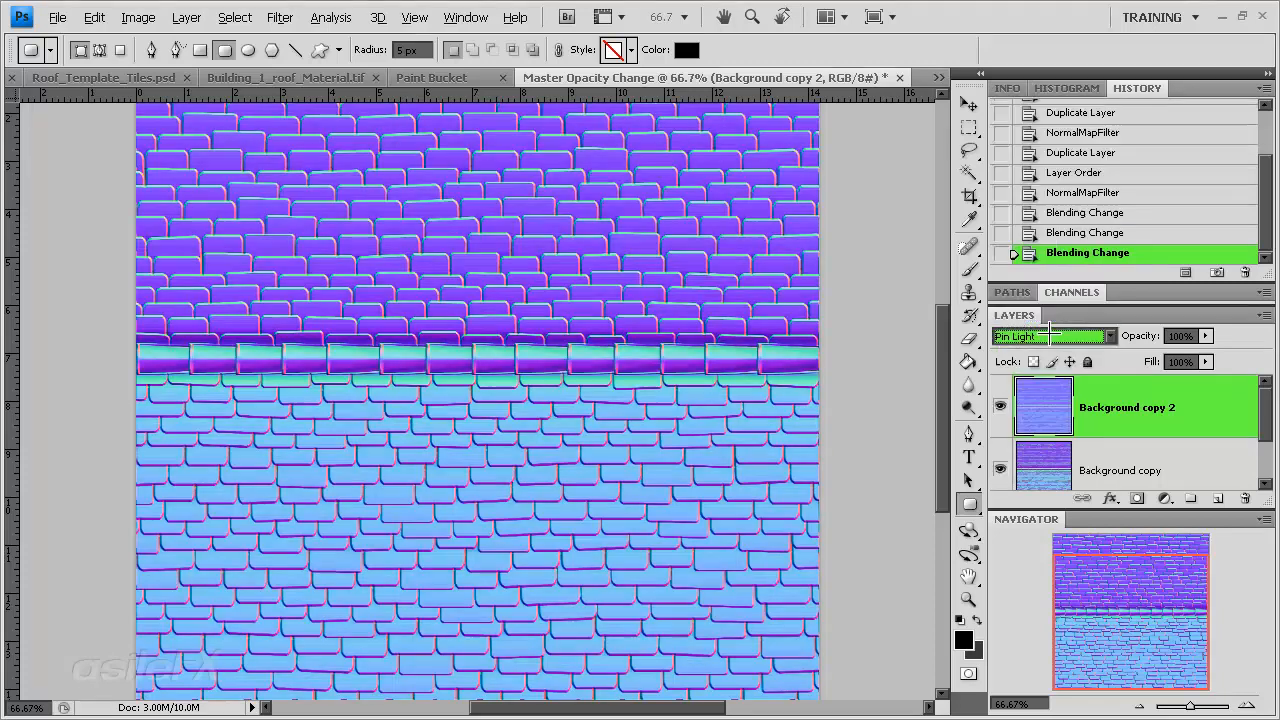
click(1050, 336)
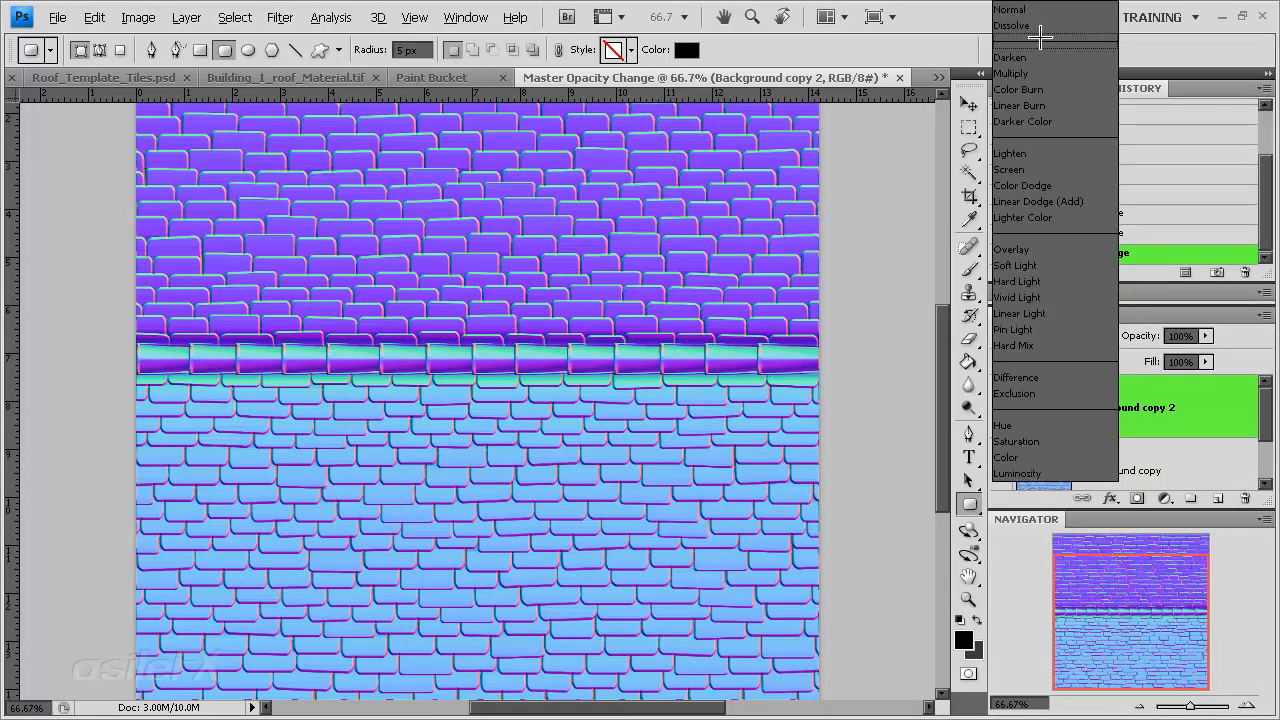
click(1040, 14)
Lower the opacity of Background copy 2 to 54%.
click(1206, 335)
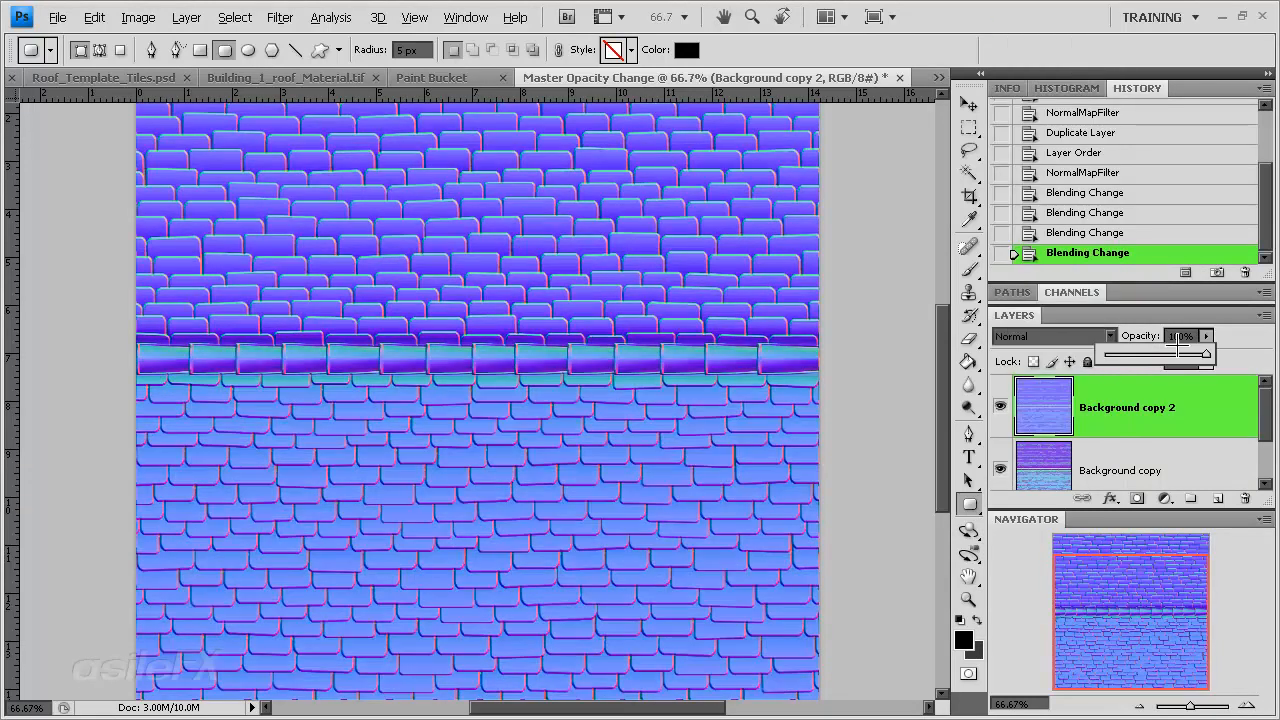
drag(1180, 338, 1140, 355)
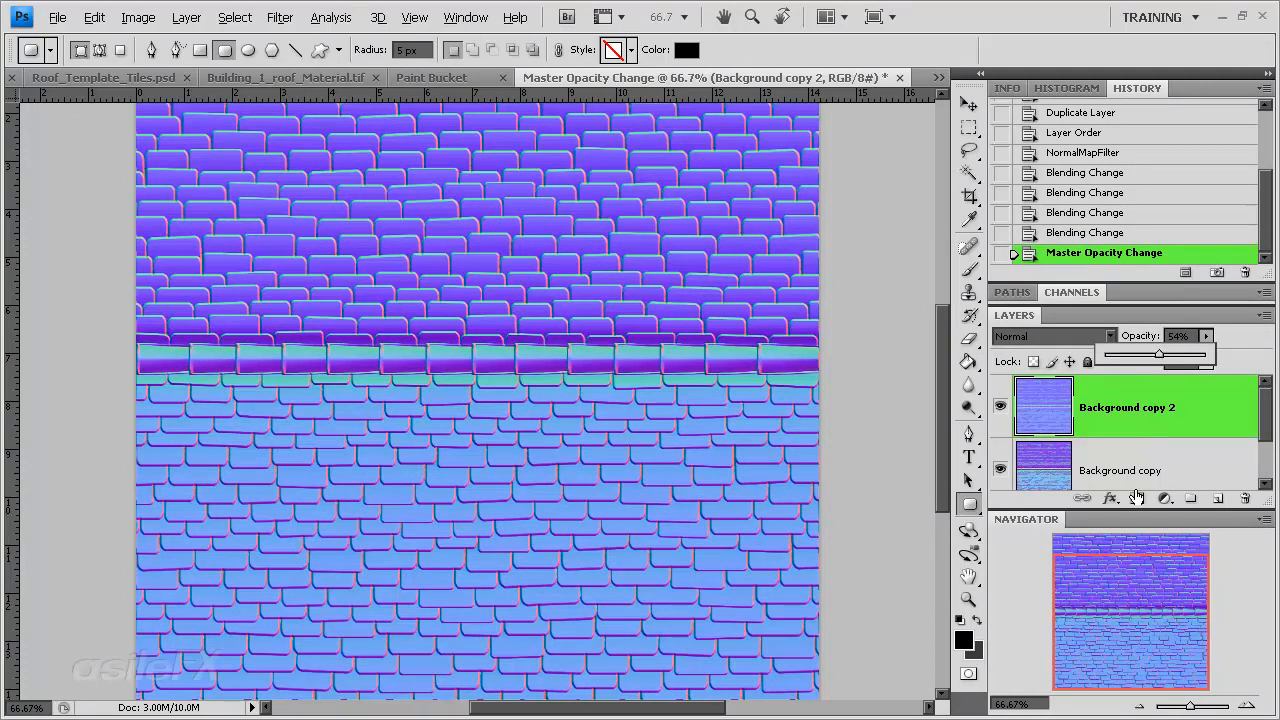
click(1125, 575)
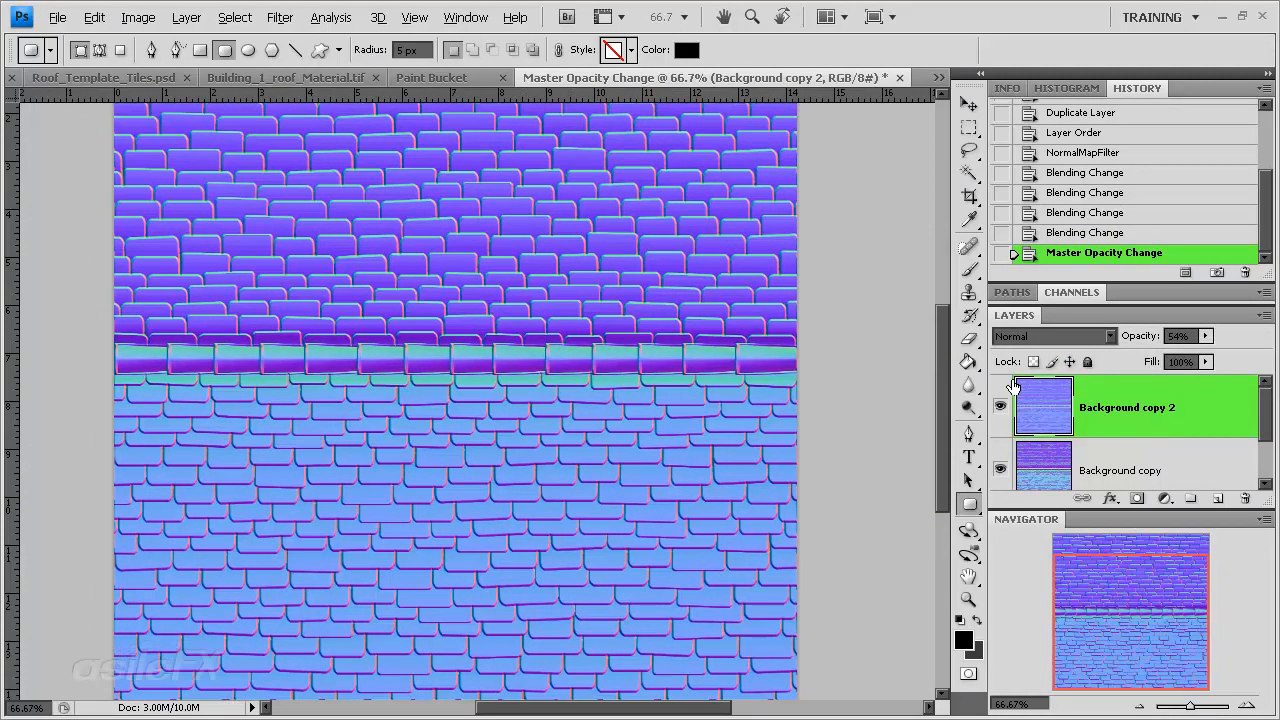
Set the blend mode of Background copy 2 to Overlay and toggle its visibility to compare the effect.
click(1050, 336)
click(1040, 248)
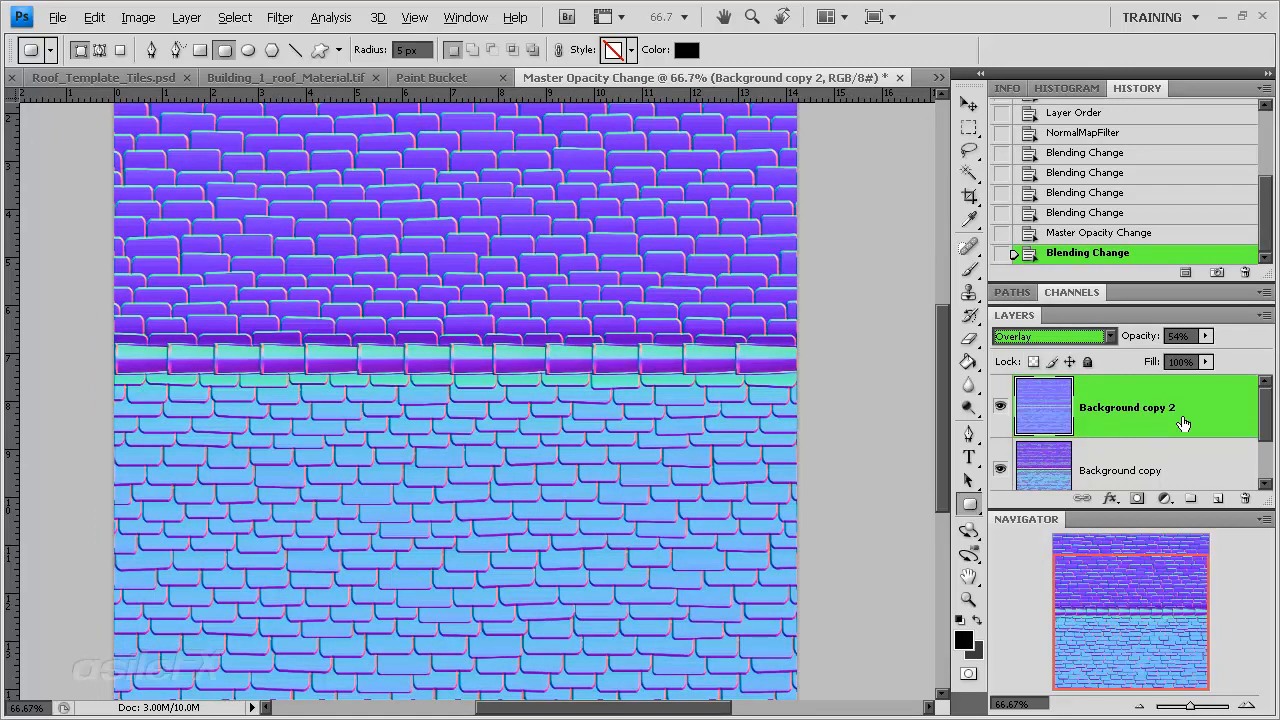
scroll(1194, 460, down, 2)
scroll(1194, 451, up, 2)
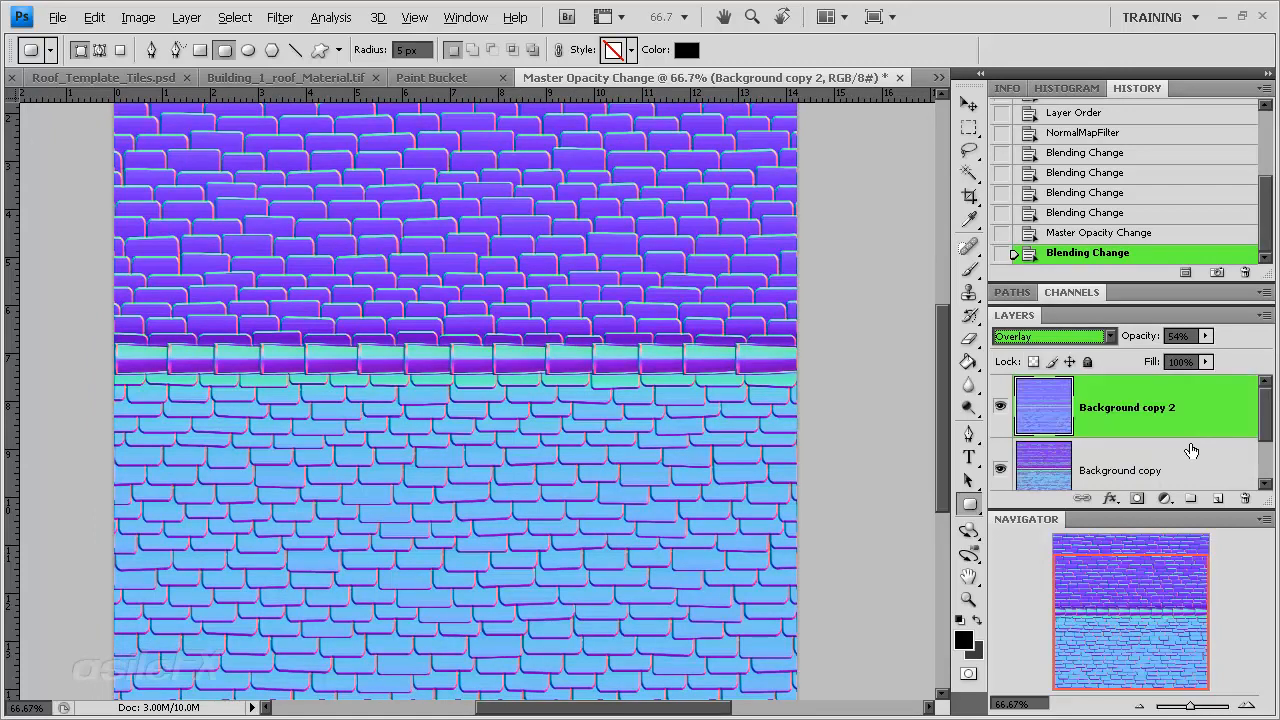
click(1000, 408)
click(1000, 408)
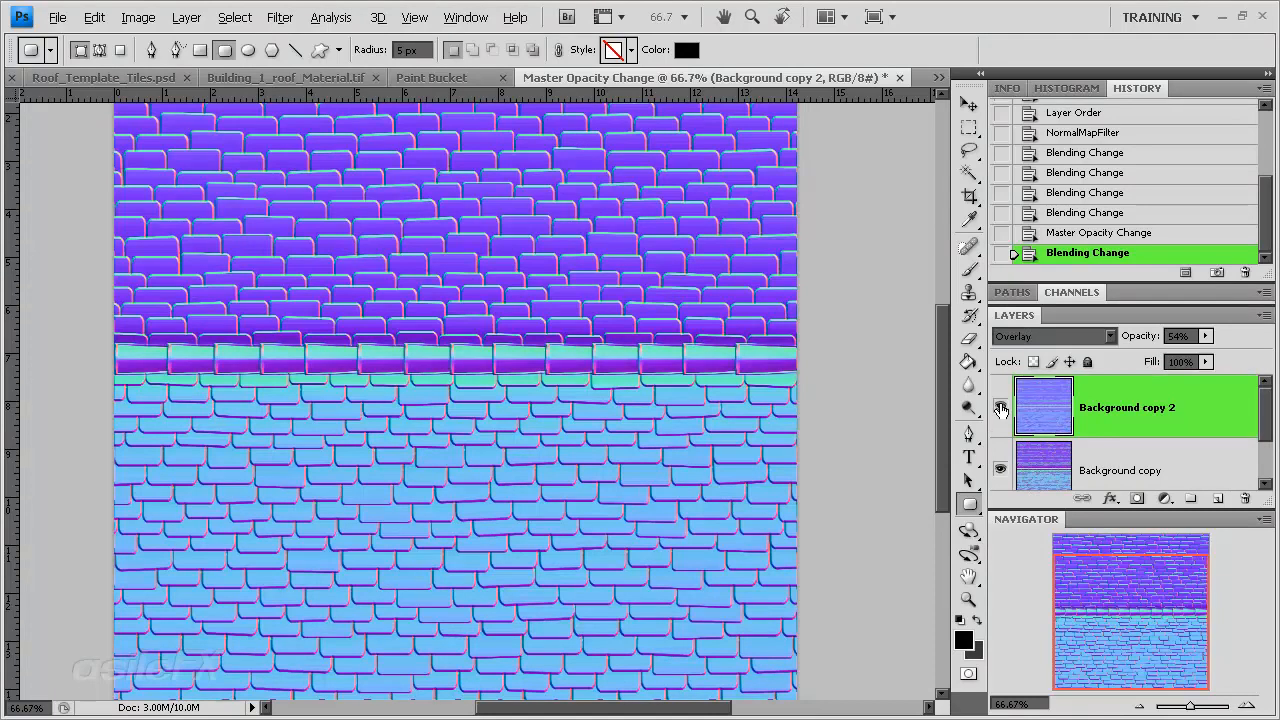
Duplicate the grayscale Background layer and move the copy to the top of the layer stack.
scroll(1190, 446, down, 2)
click(1160, 460)
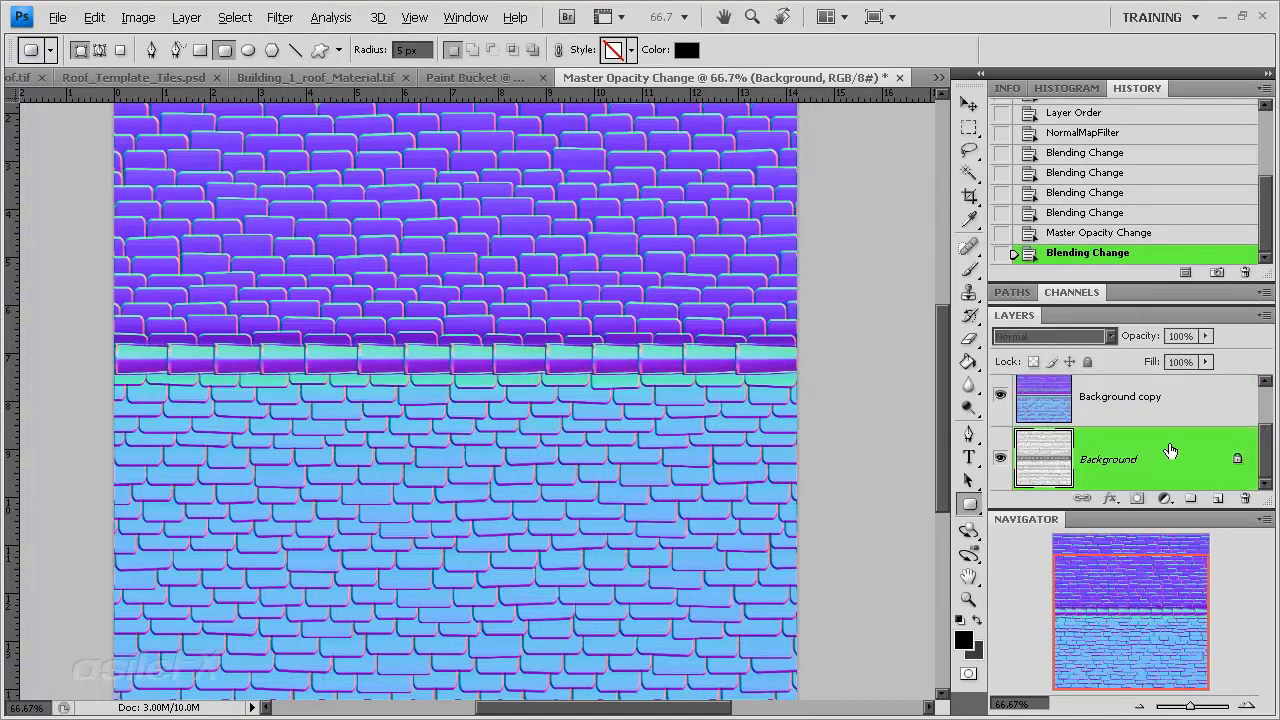
drag(1218, 497, 1218, 497)
scroll(1190, 470, down, 1)
scroll(1188, 465, up, 1)
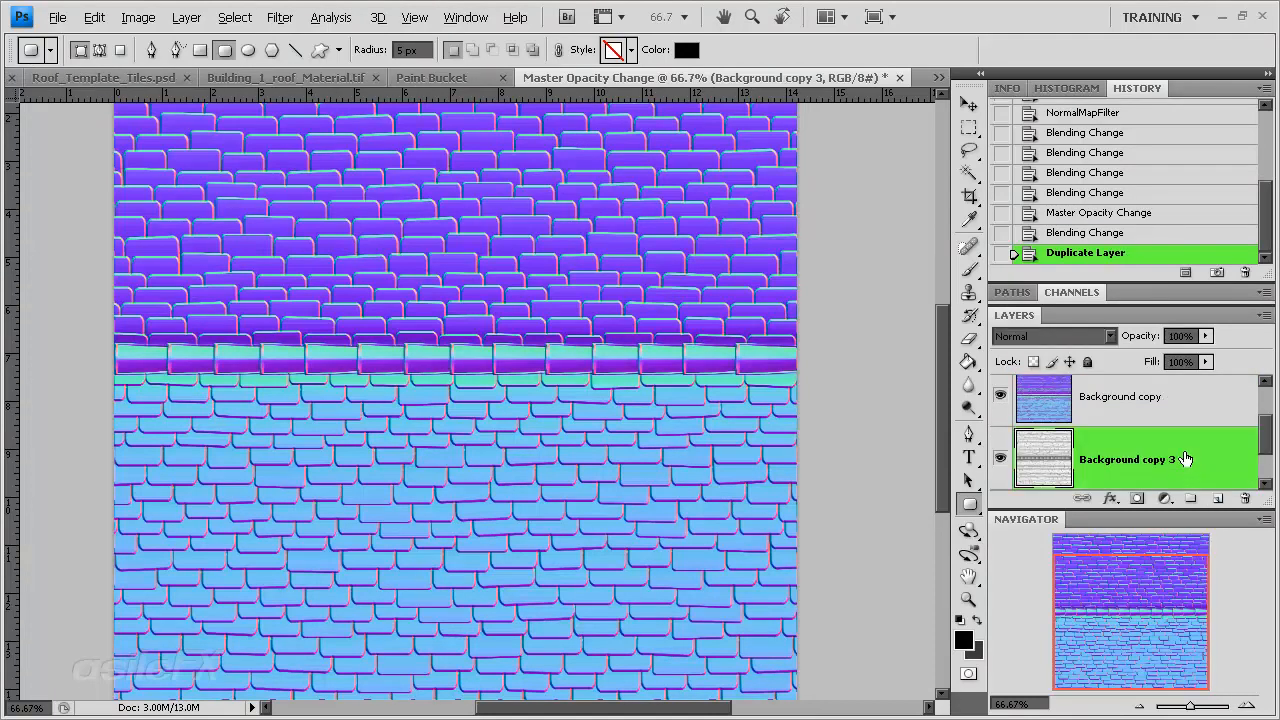
double_click(1195, 88)
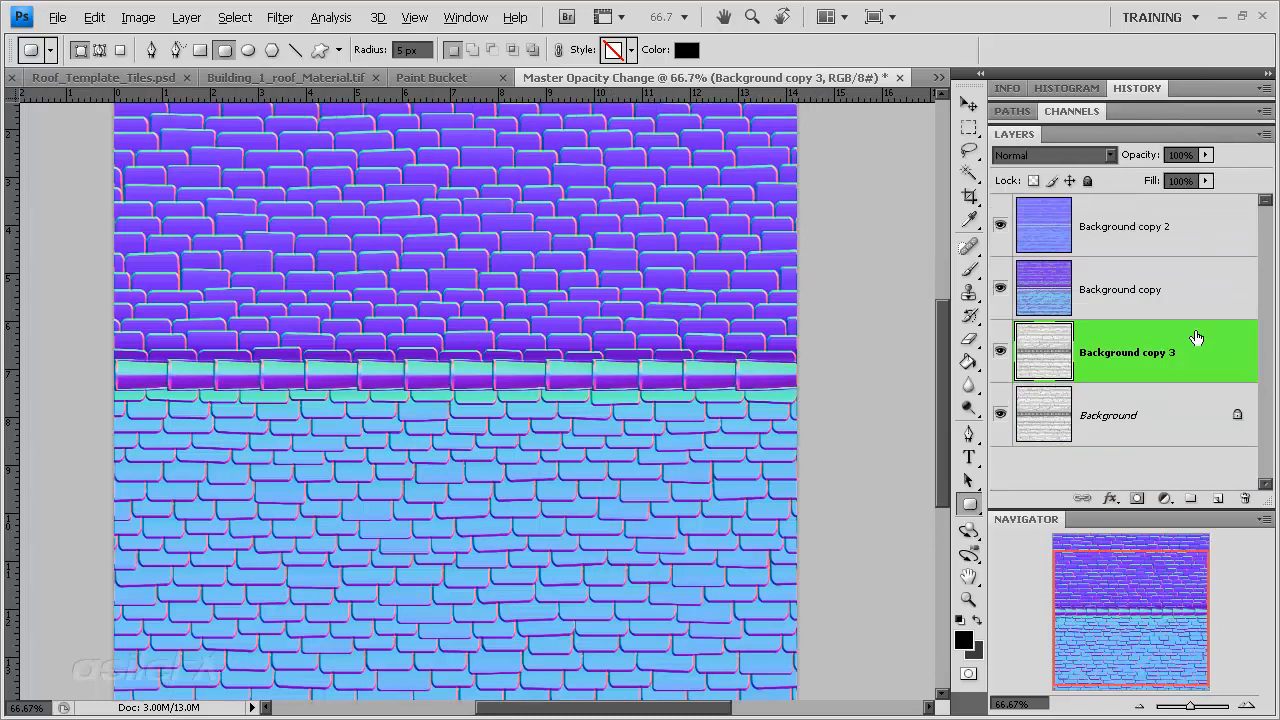
drag(1196, 338, 1198, 224)
Apply the NVIDIA NormalMapFilter to Background copy 3 with the Colorspace conversion and a scale of 25.
click(280, 17)
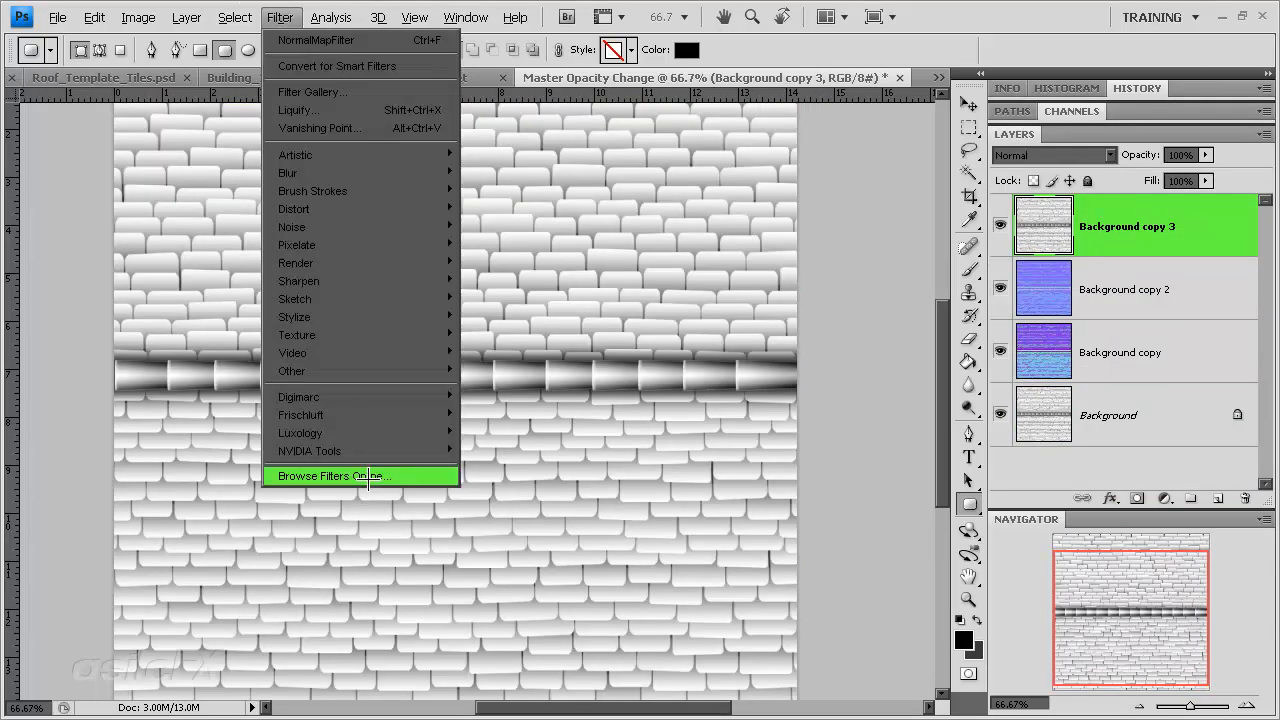
mouse_move(406, 450)
click(508, 450)
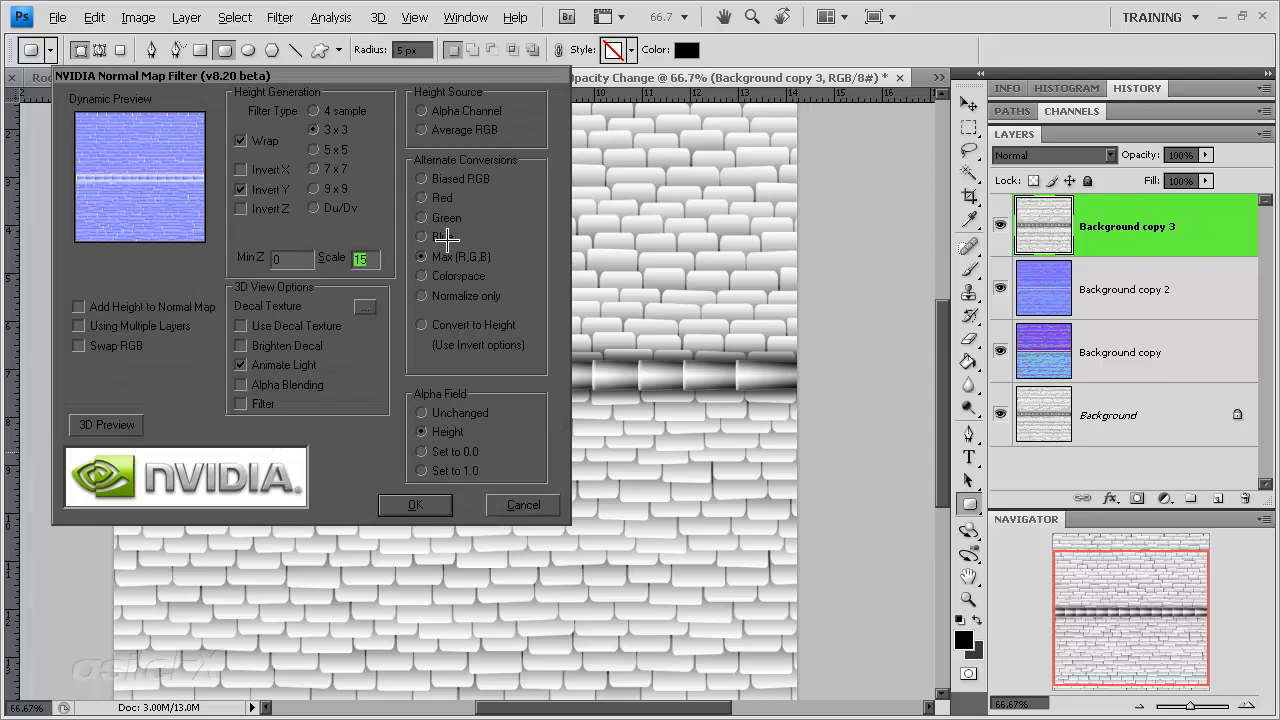
click(463, 272)
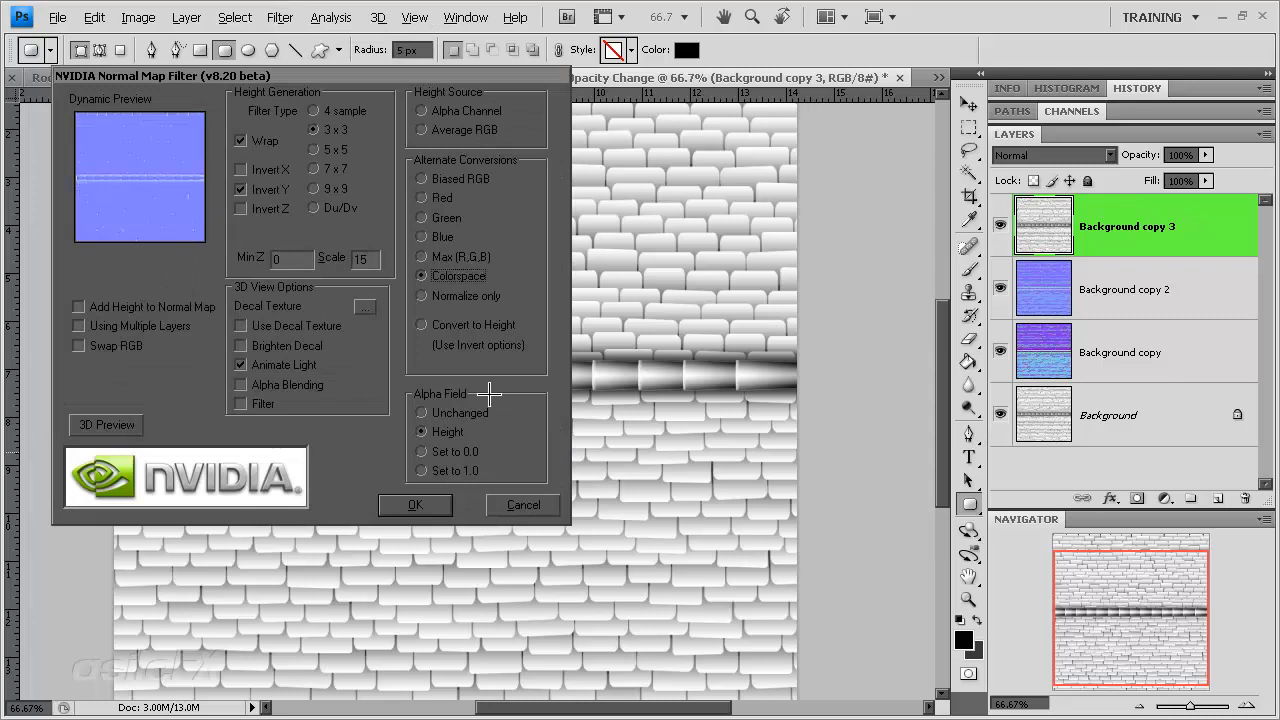
click(366, 259)
text(25)
click(436, 508)
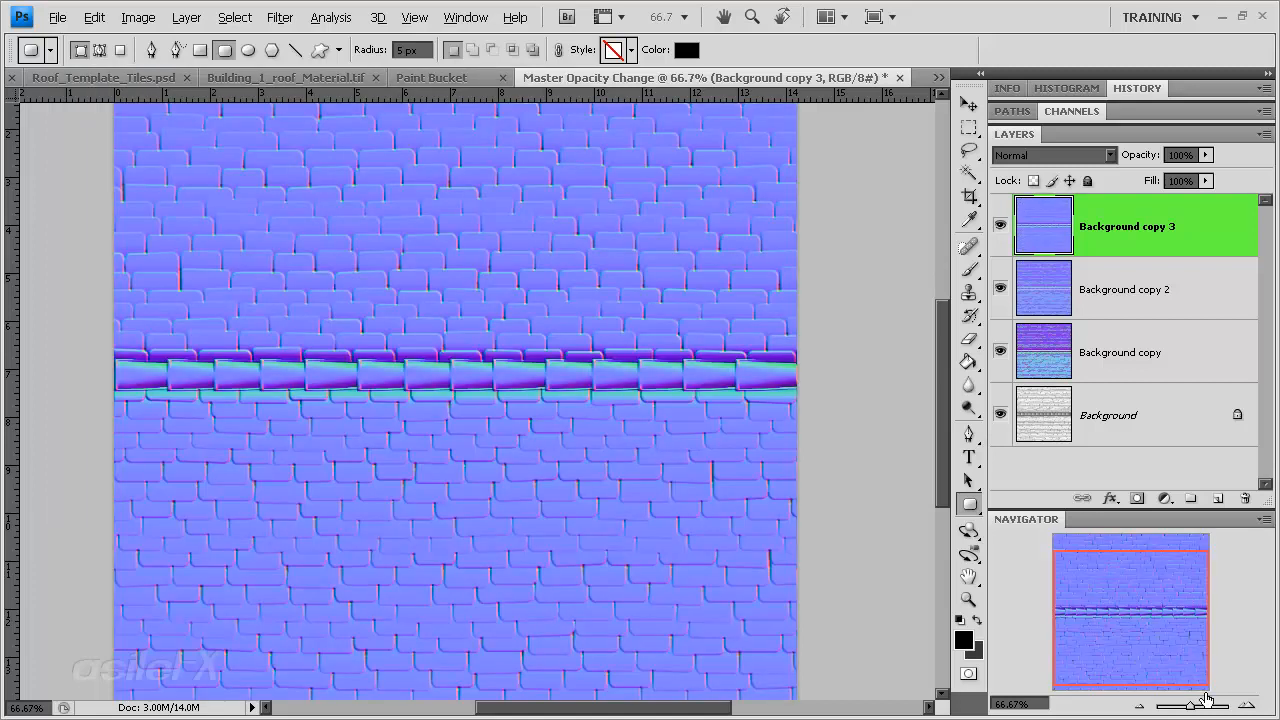
Toggle the visibility of Background copy 3 to compare it with the blended normal maps beneath.
click(1246, 704)
click(1246, 703)
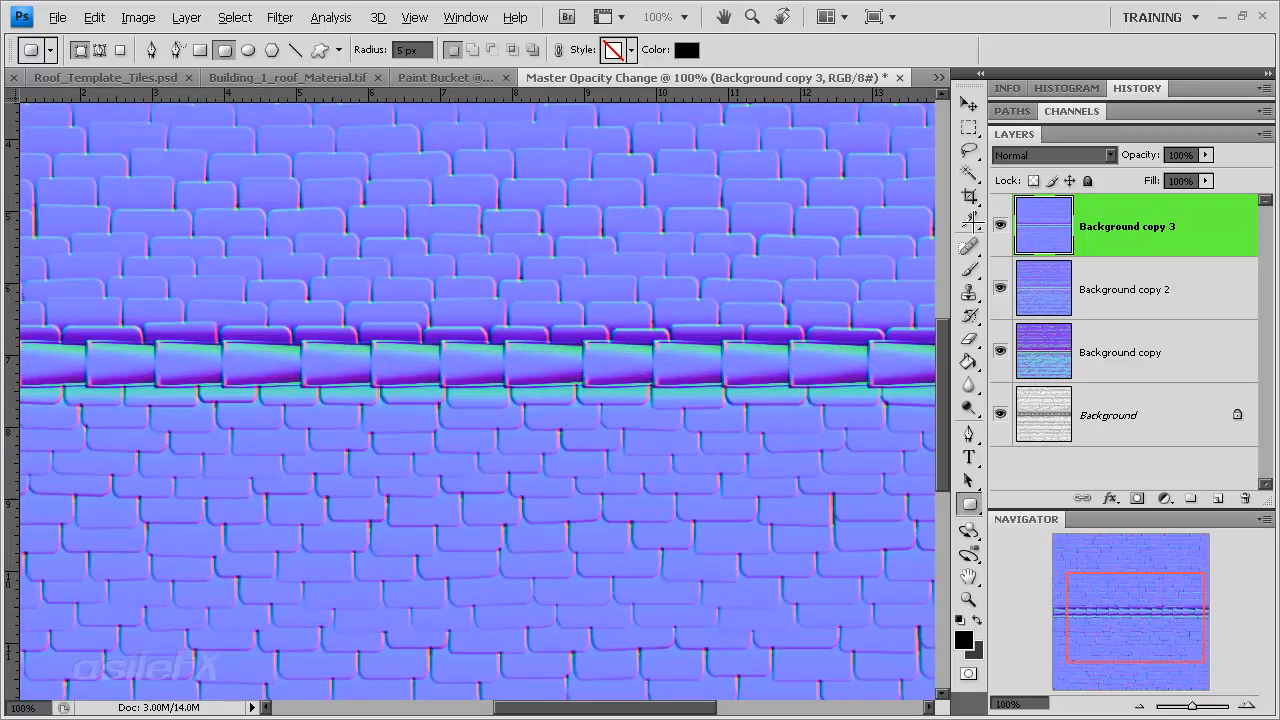
click(1000, 226)
click(1000, 226)
Try the Overlay, Pin Light and Soft Light blend modes on Background copy 3, and return it to Normal.
click(1030, 155)
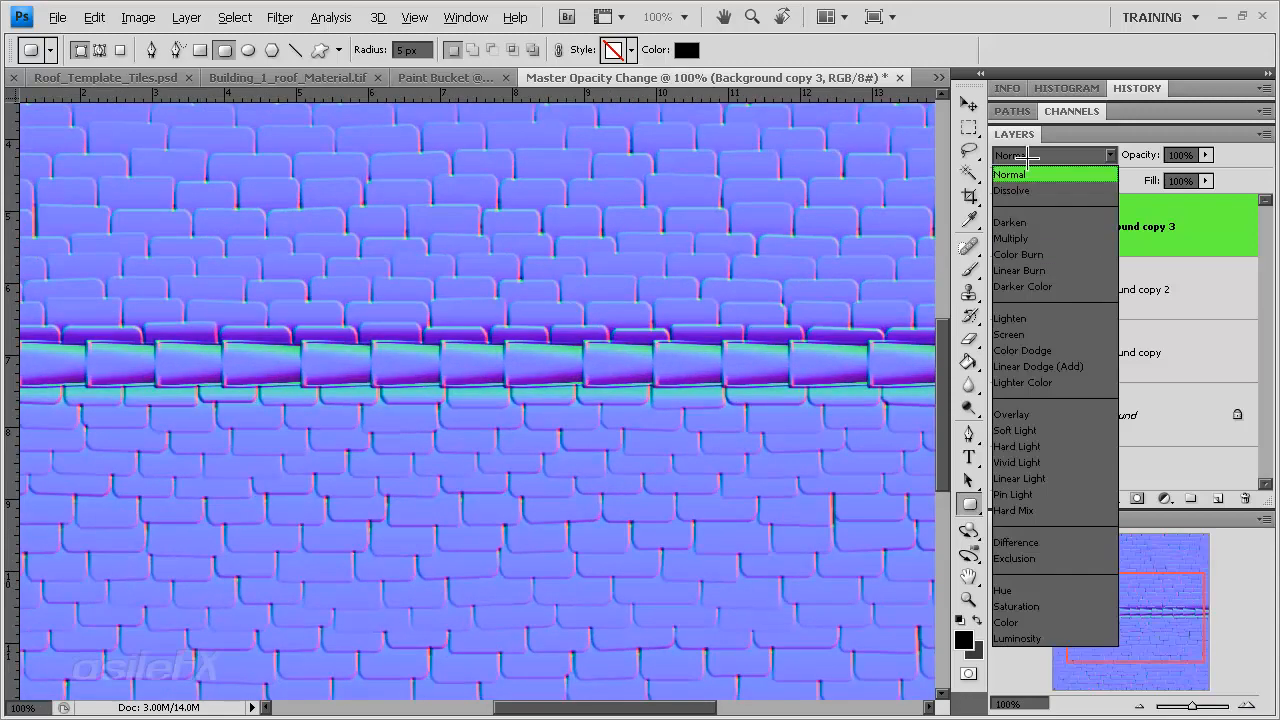
click(1089, 416)
click(1080, 157)
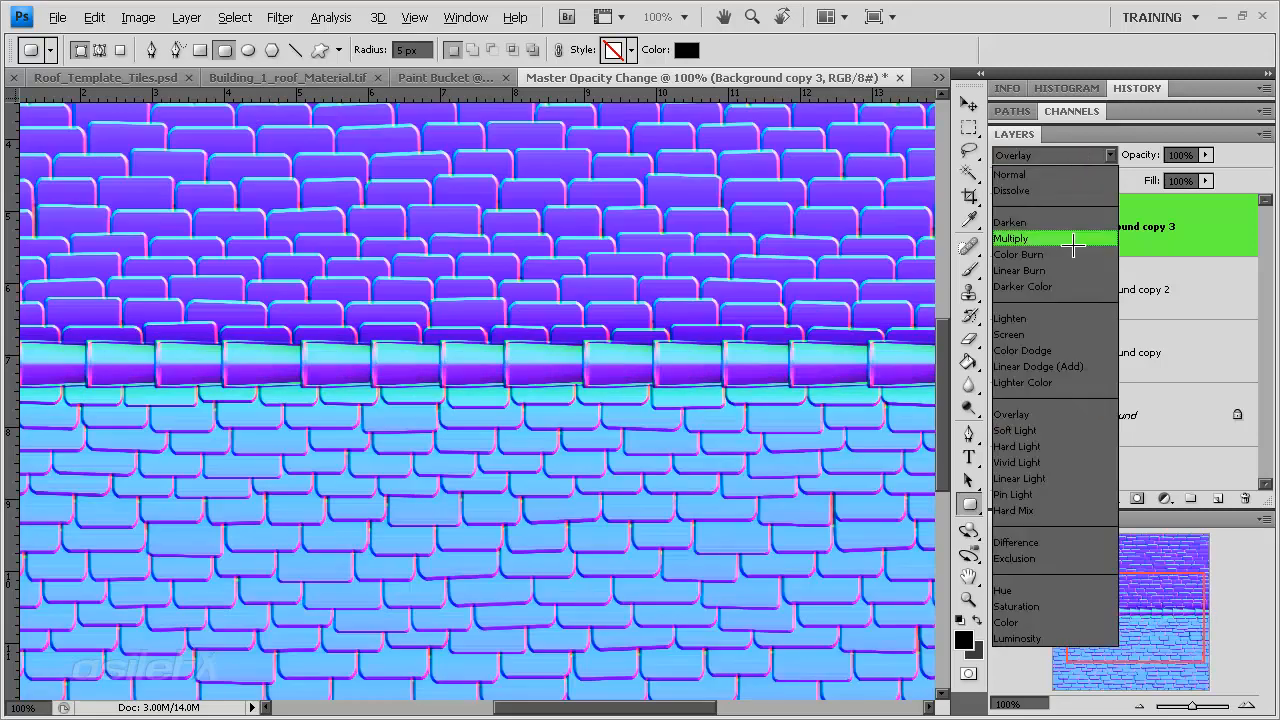
click(1075, 494)
click(1075, 157)
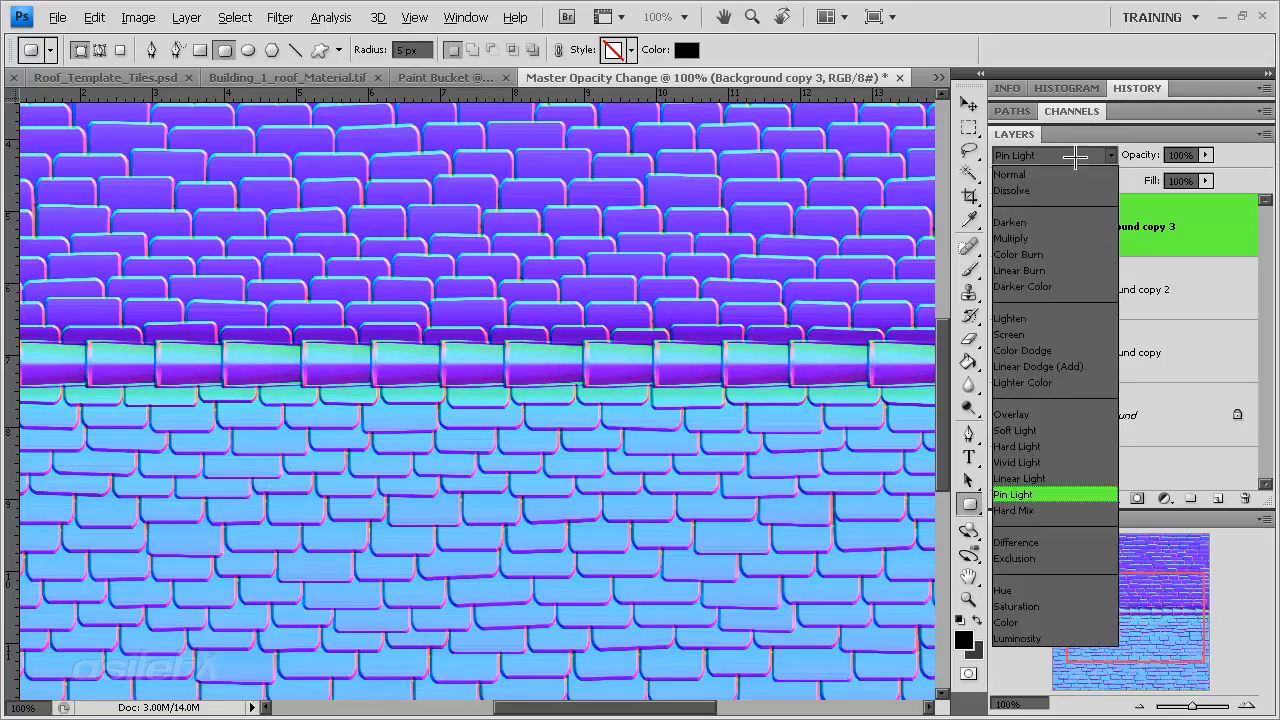
click(1018, 430)
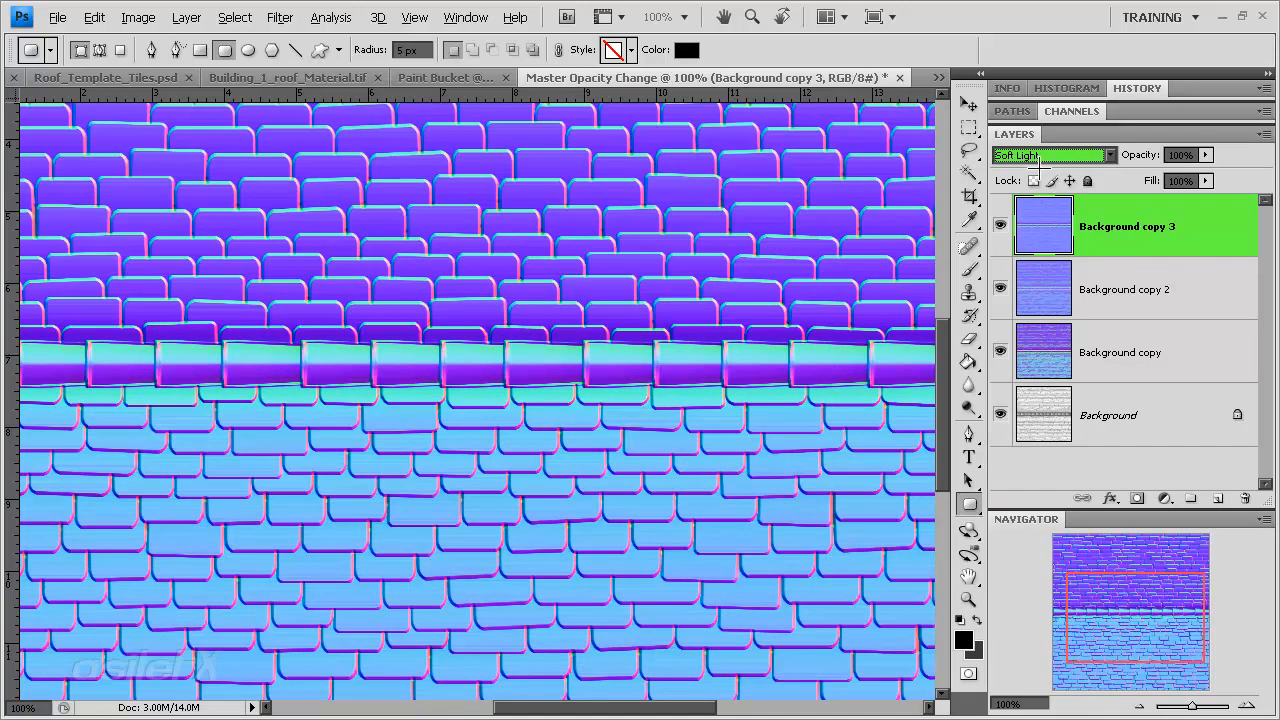
click(1010, 226)
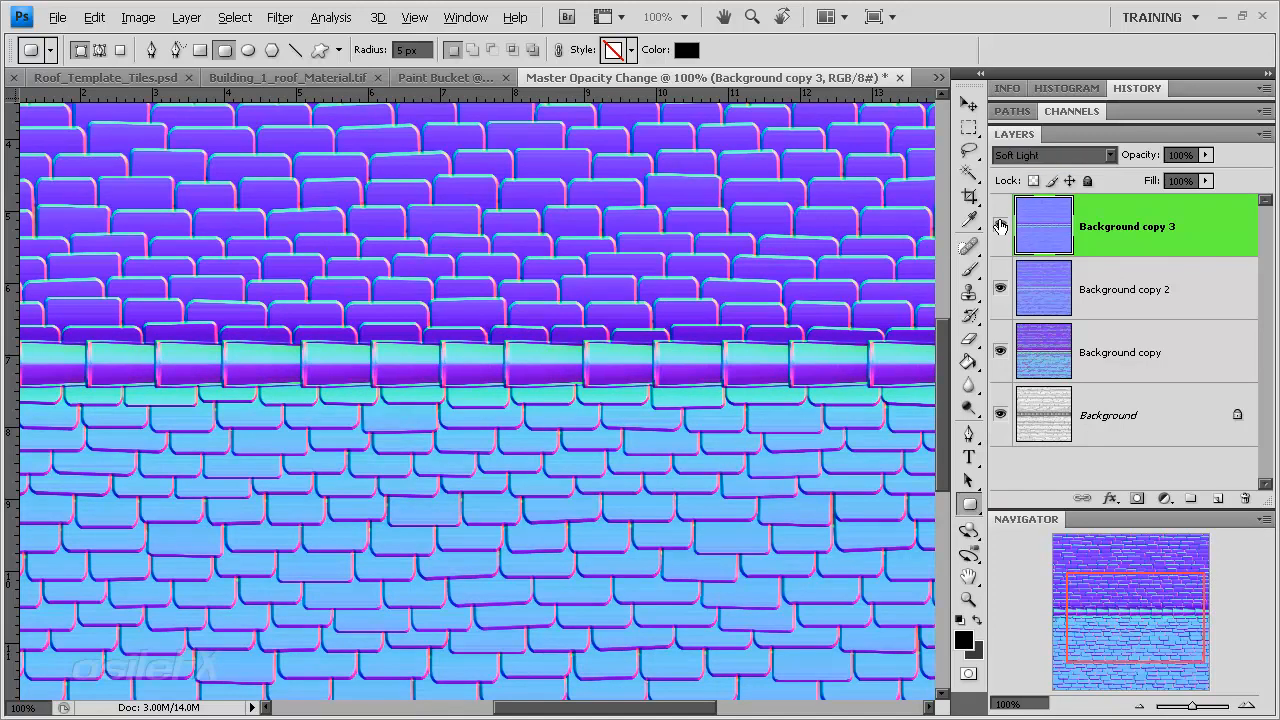
click(1040, 156)
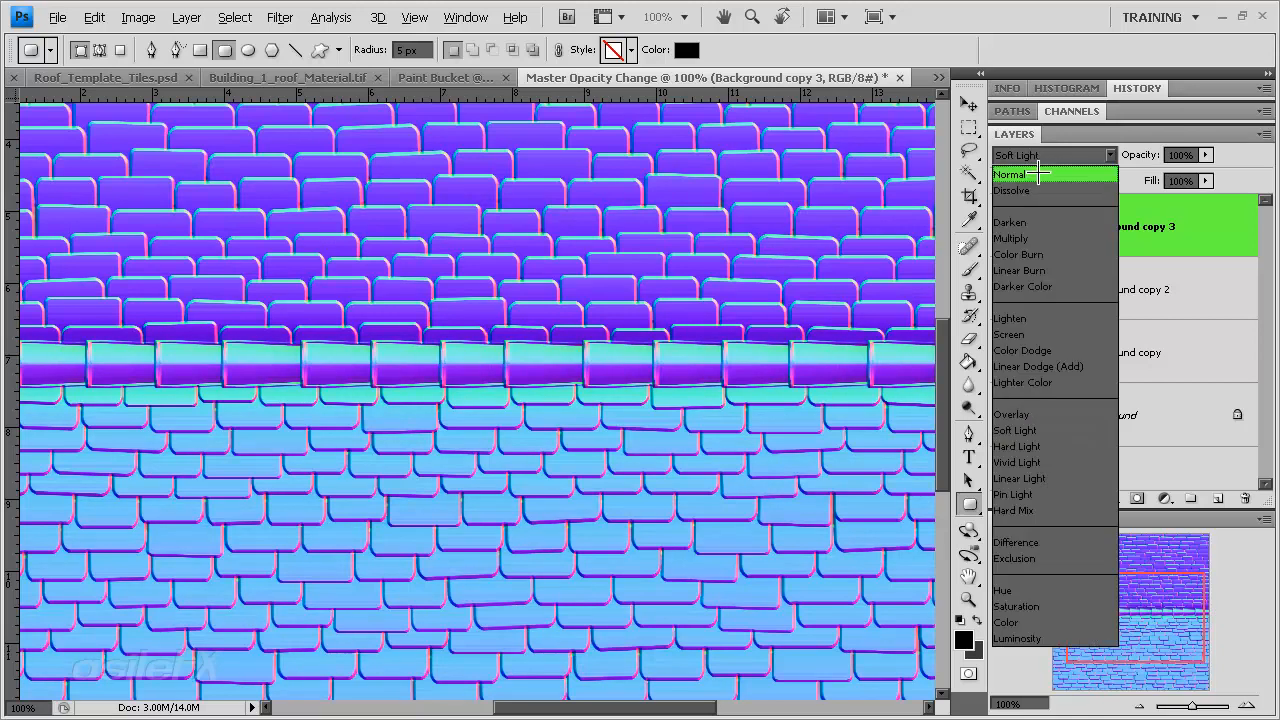
click(1040, 174)
Lower the opacity of Background copy 3 to 46%.
click(1206, 155)
drag(1200, 174, 1154, 190)
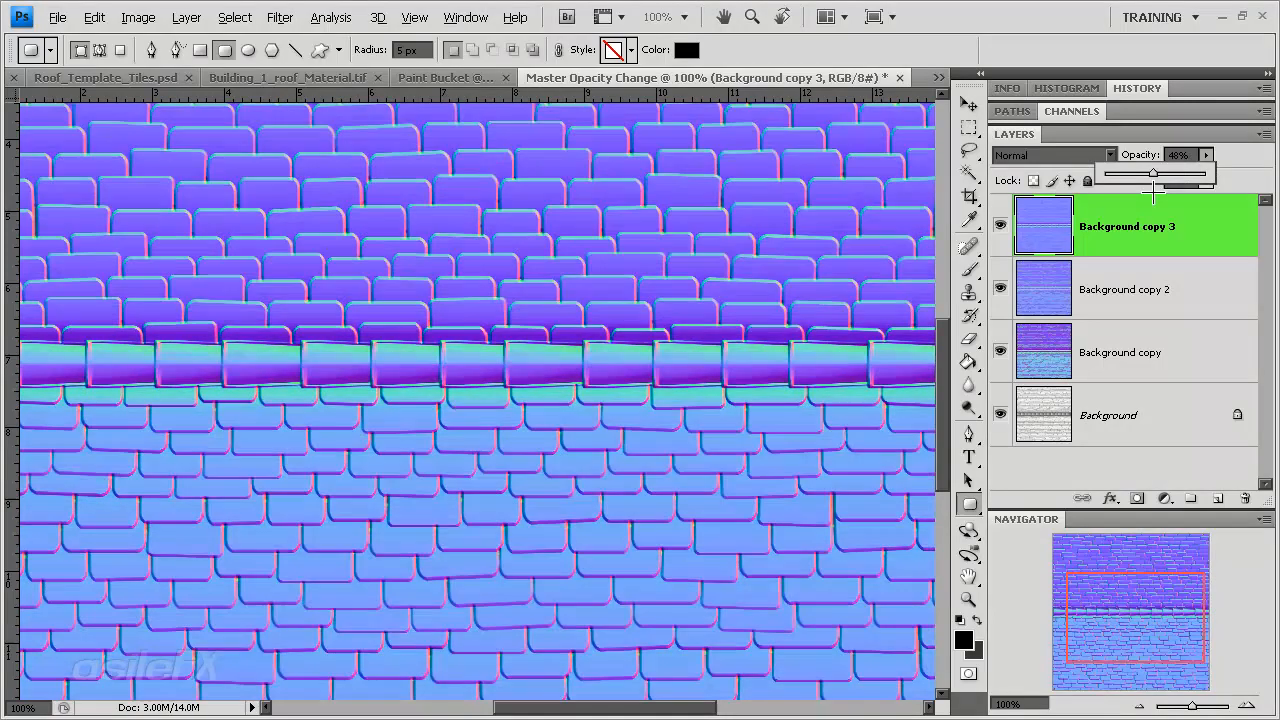
click(1137, 706)
click(1206, 155)
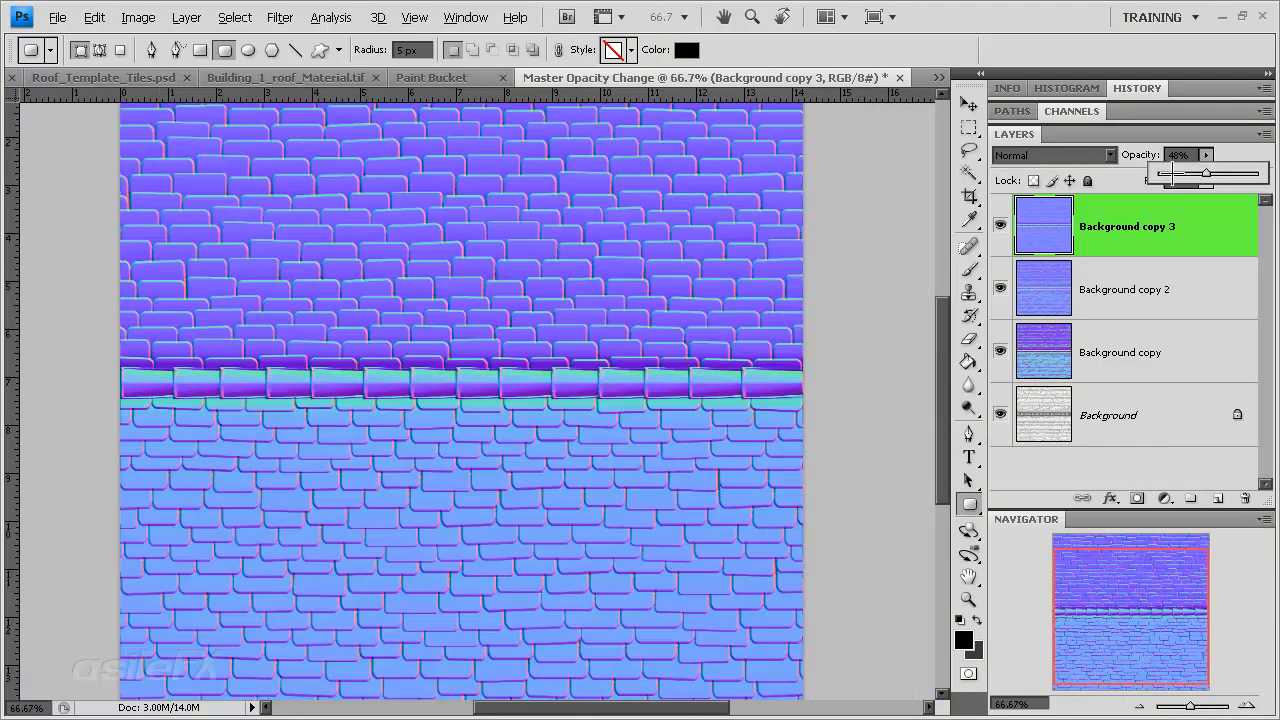
mouse_move(1206, 173)
mouse_down()
mouse_move(1224, 172)
mouse_move(1195, 172)
mouse_up()
click(1138, 601)
drag(1138, 601, 1138, 576)
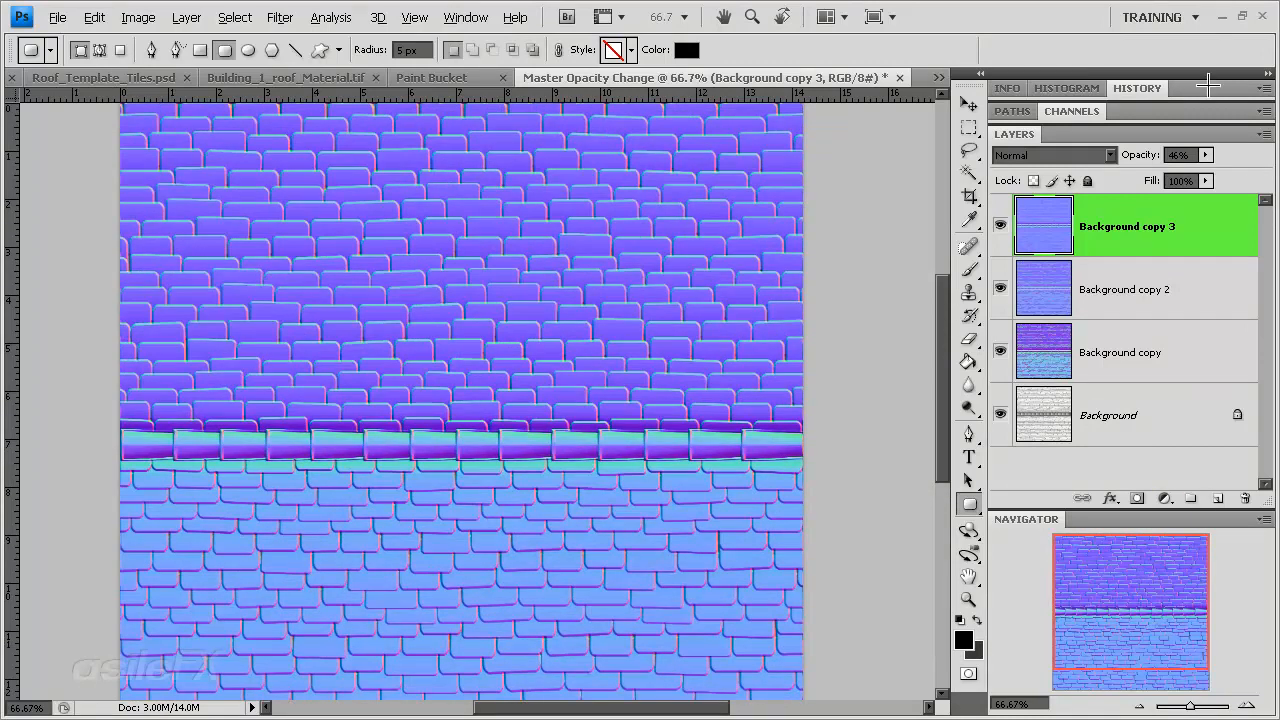
Create a new document from the current history state and flatten its layers.
drag(1190, 92, 1133, 277)
click(1185, 272)
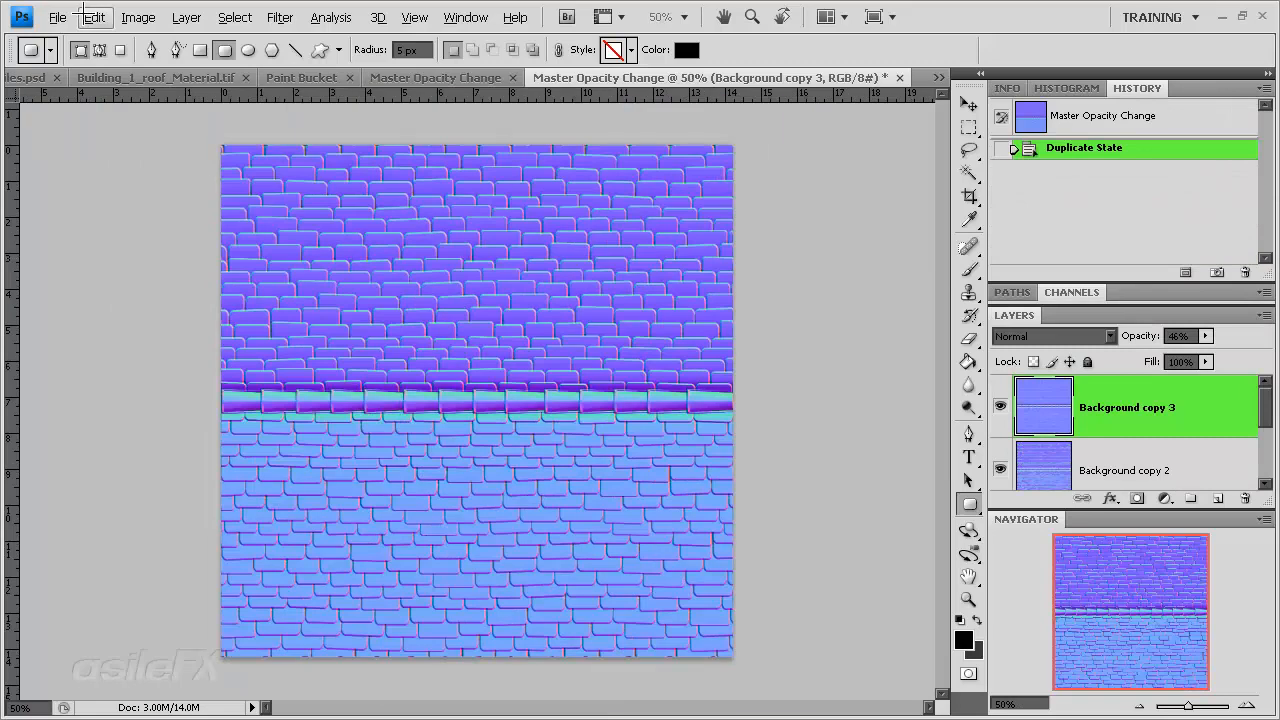
click(186, 17)
click(340, 627)
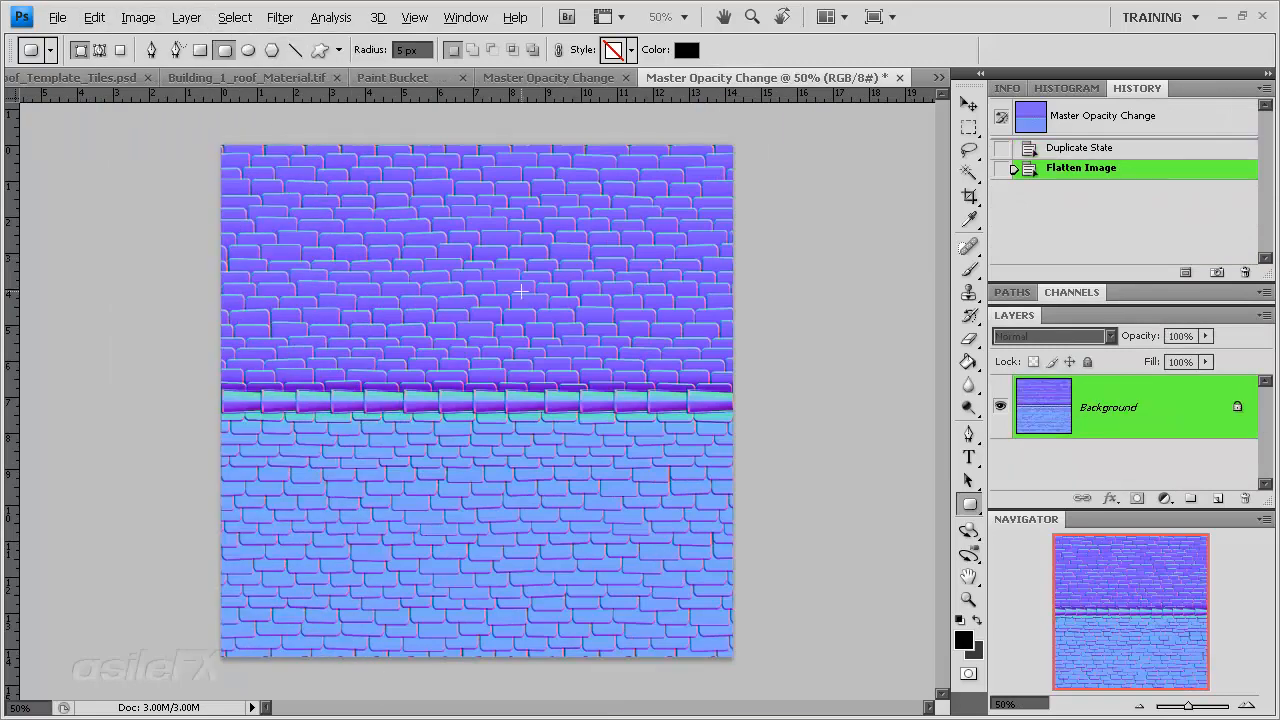
Duplicate the flattened normal map layer into the Building_1_roof_Material.tif document.
key(ctrl+a)
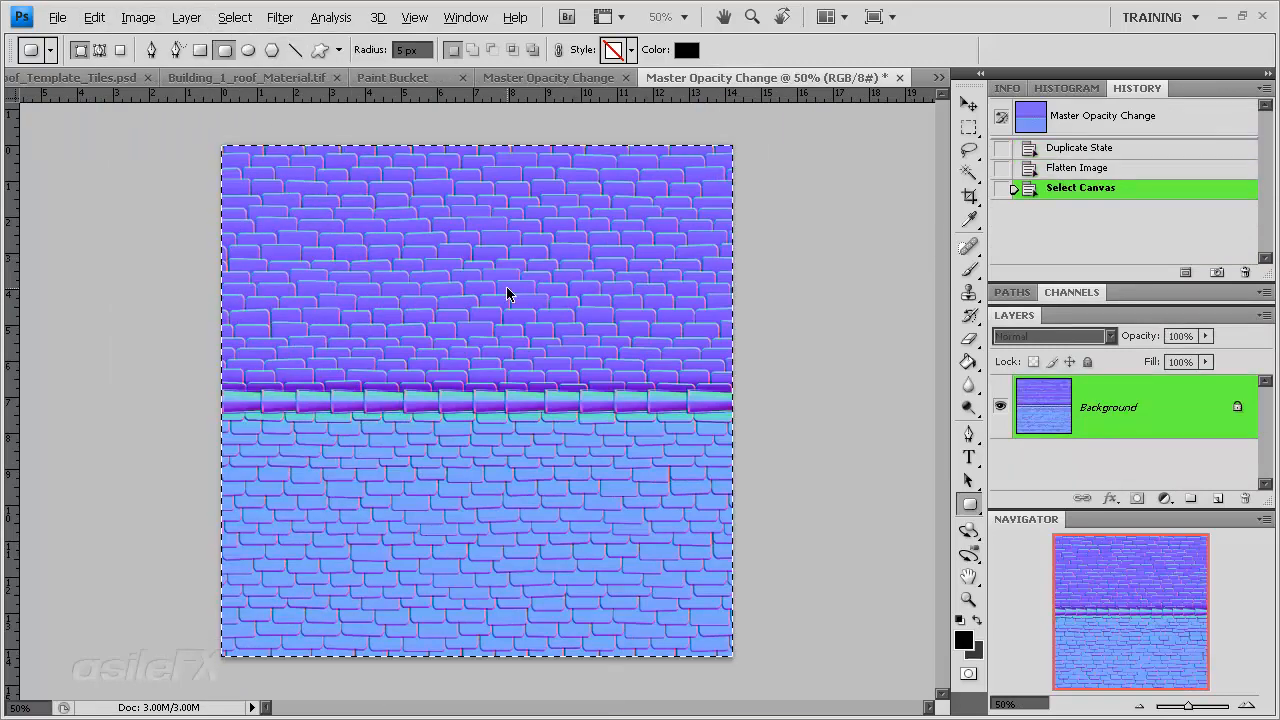
right_click(1087, 410)
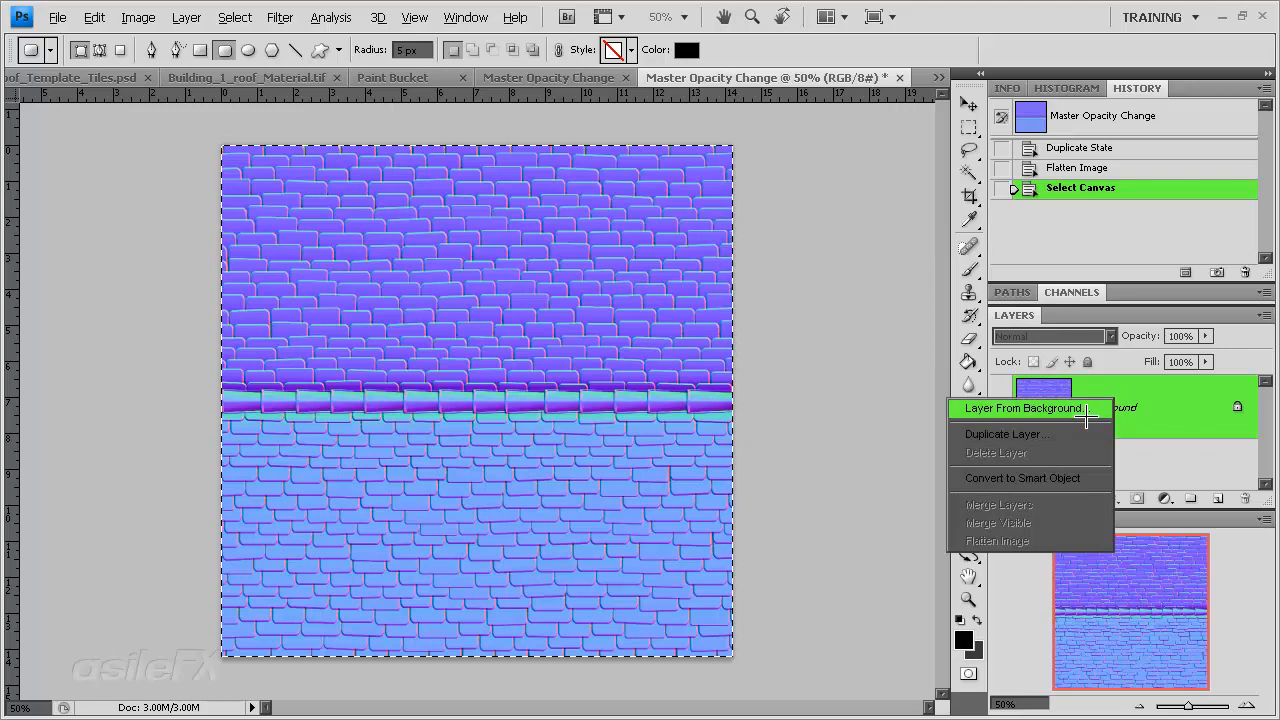
click(1155, 410)
right_click(1155, 408)
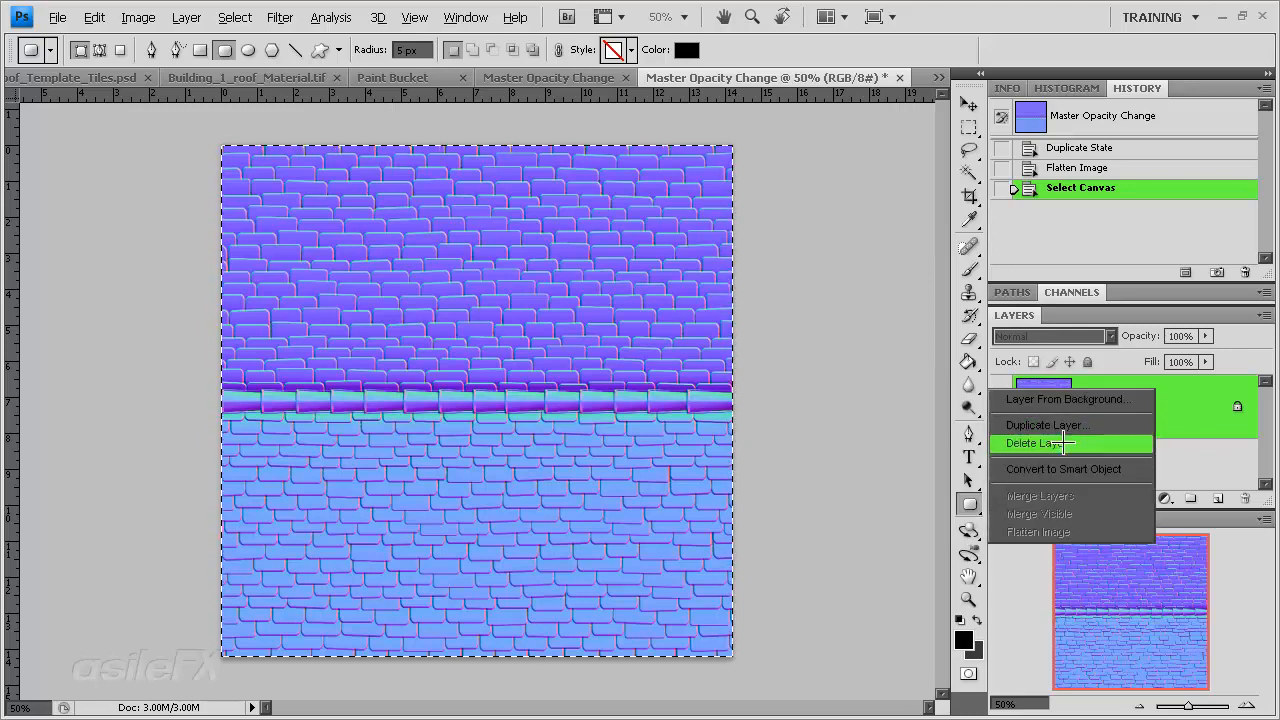
click(1087, 425)
click(1062, 405)
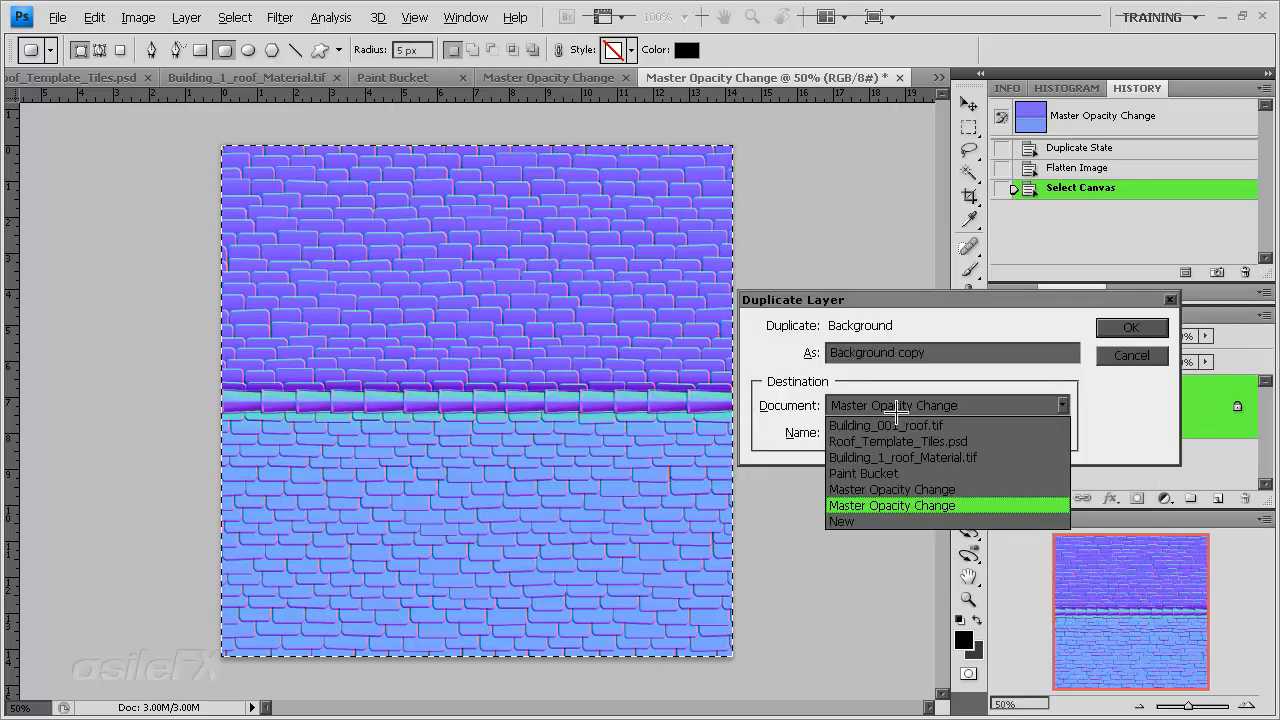
click(965, 455)
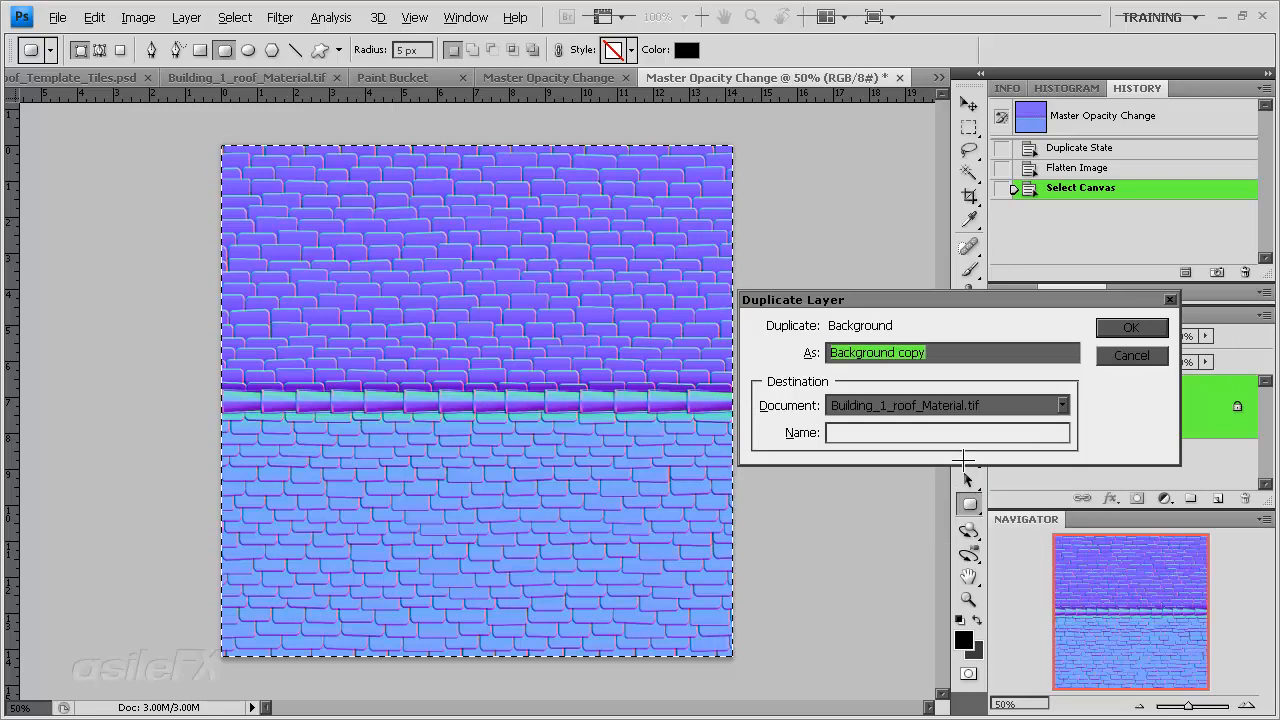
click(1131, 327)
Switch to Building_1_roof_Material.tif and rename its Background copy layer as Normal.
click(294, 78)
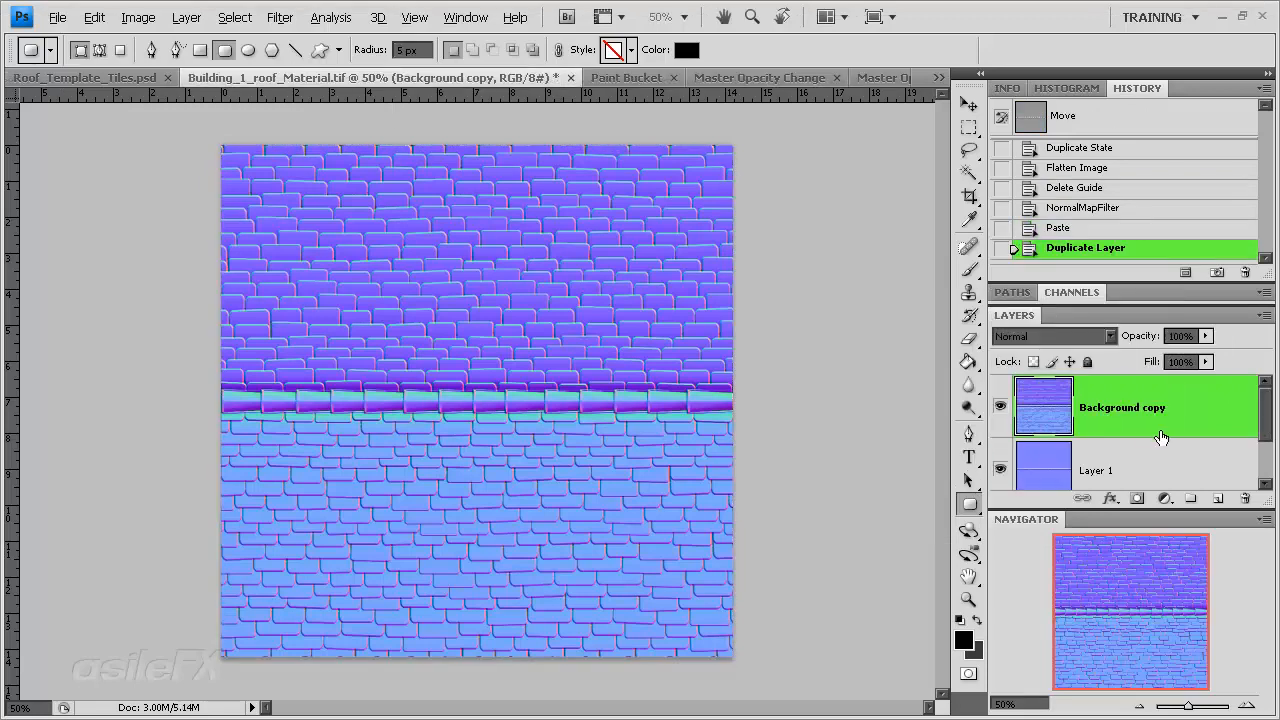
click(1166, 471)
click(1148, 410)
double_click(1127, 403)
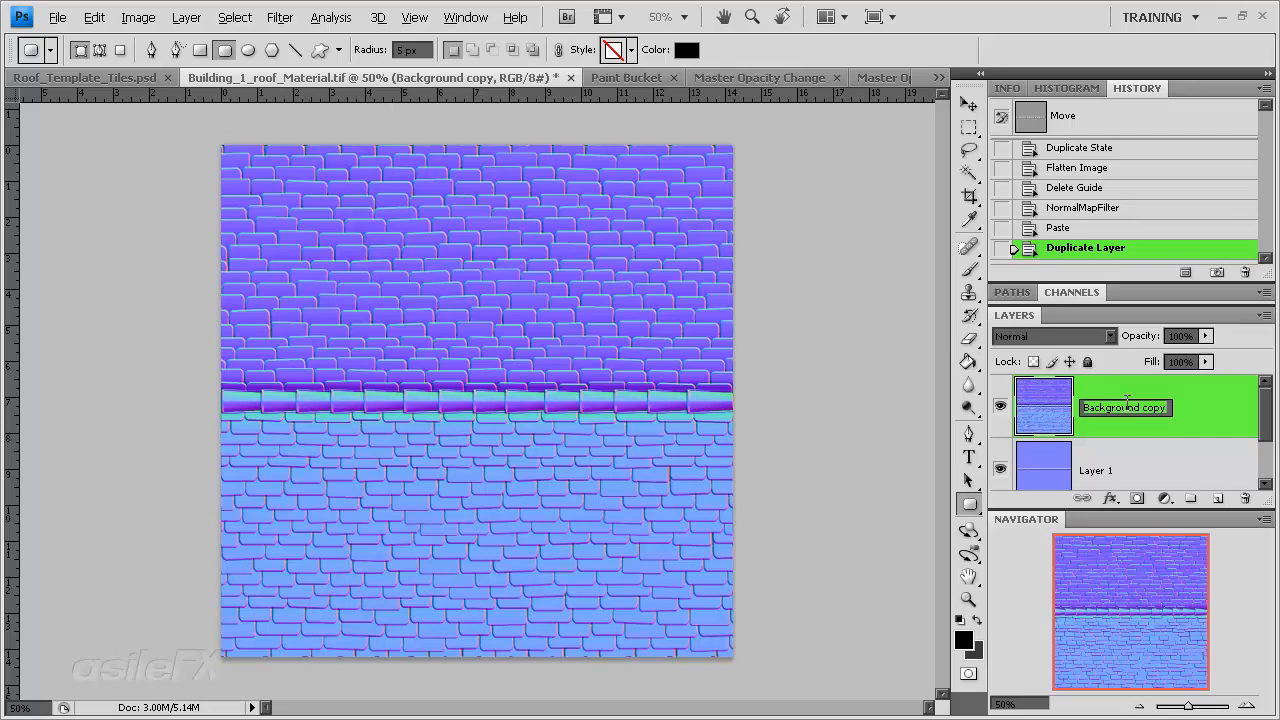
text(No)
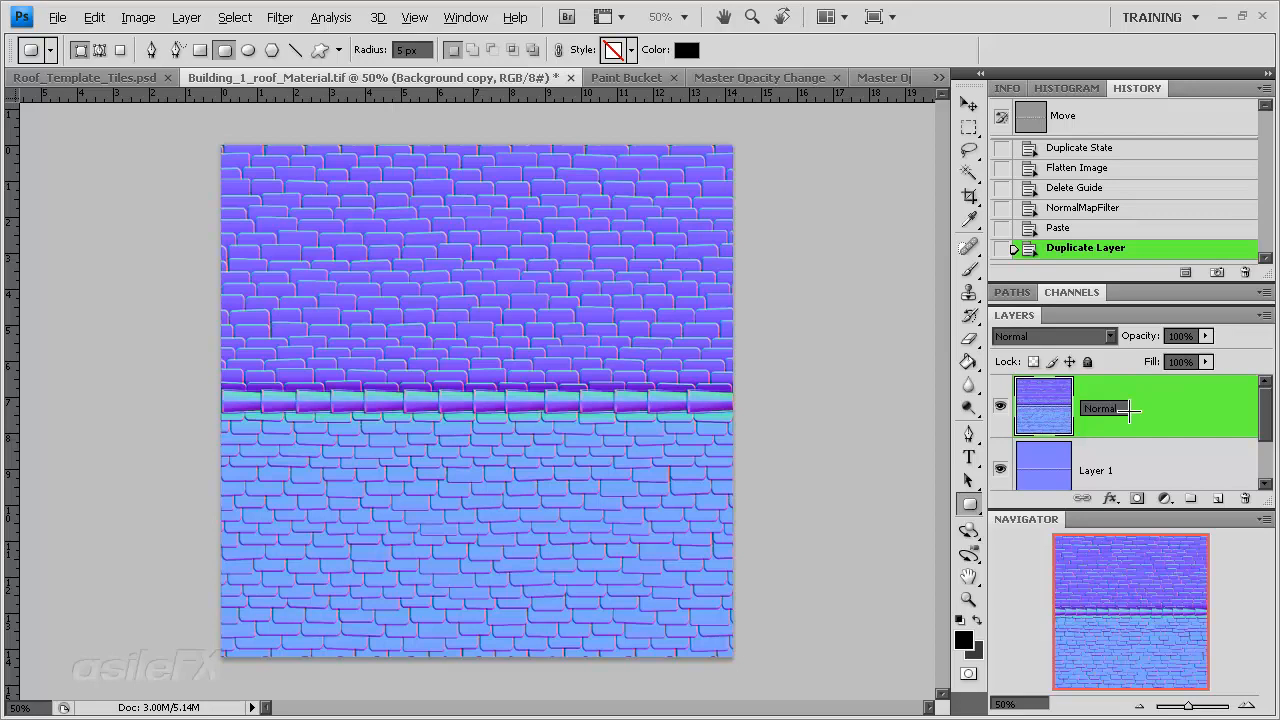
text(rmal)
Merge the Normal layer with Layer 1 and the Background layer.
click(1160, 462)
shift+click(1167, 409)
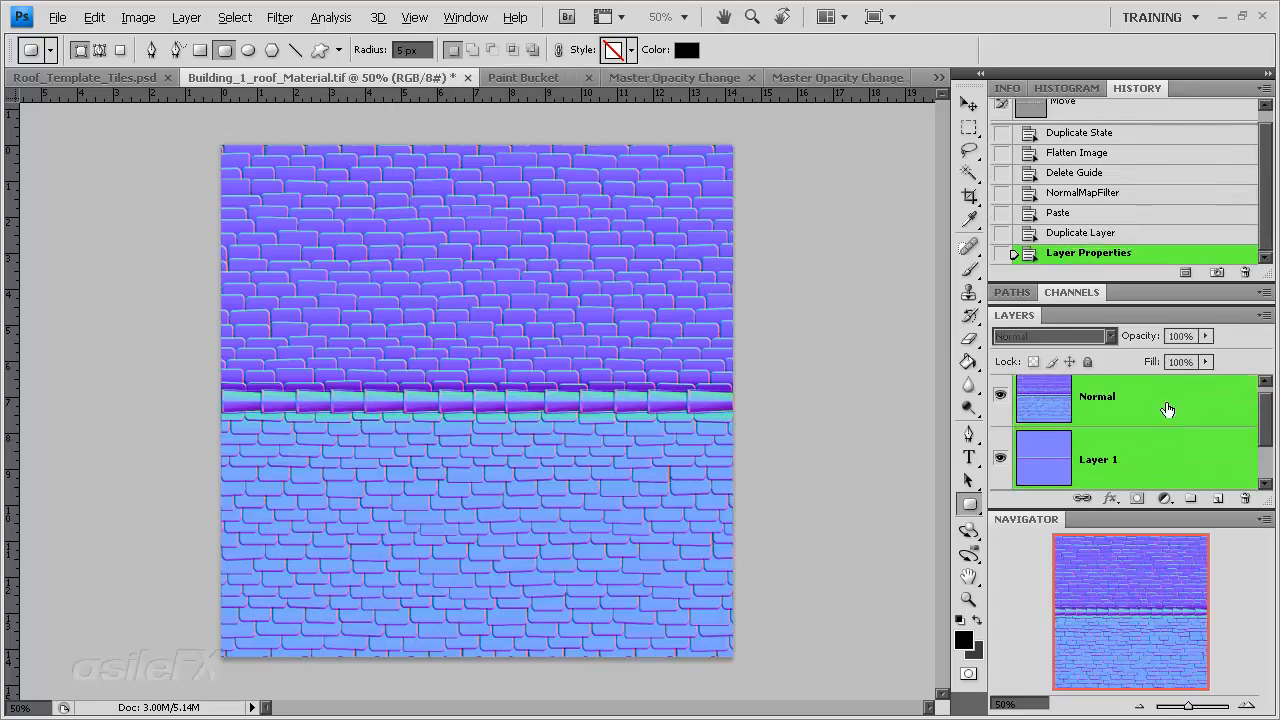
key(ctrl+e)
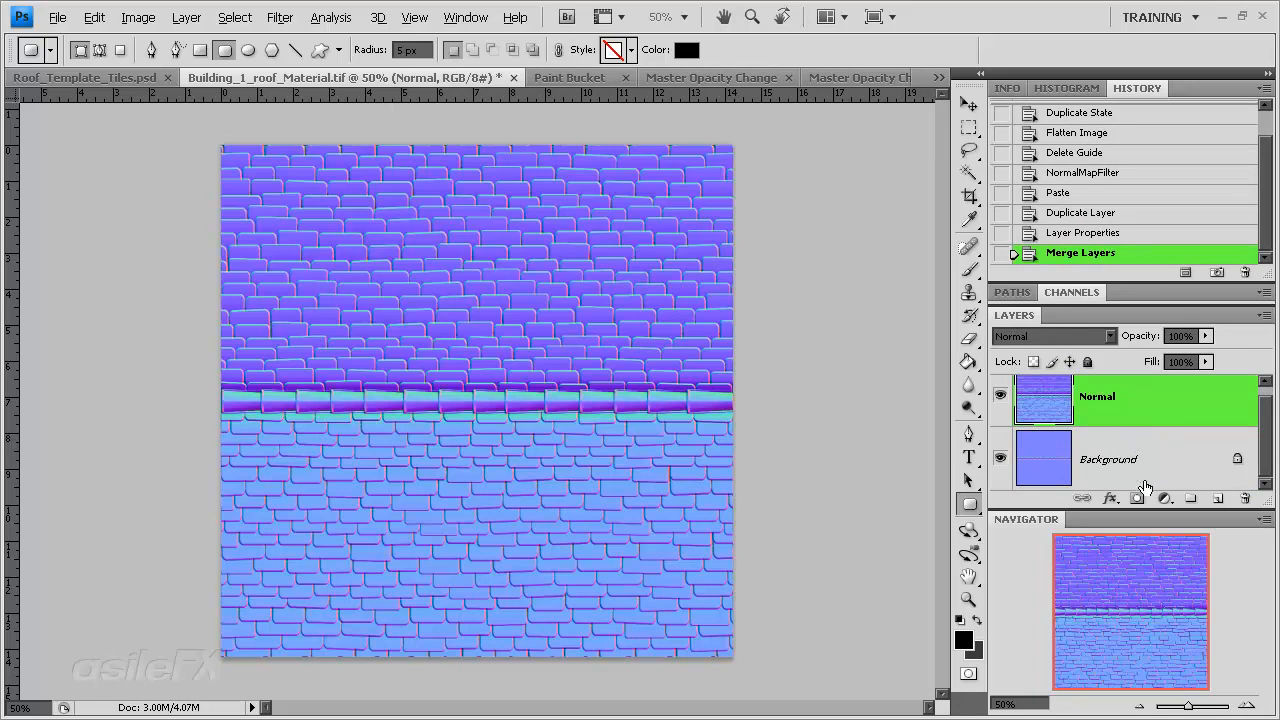
shift+click(1172, 466)
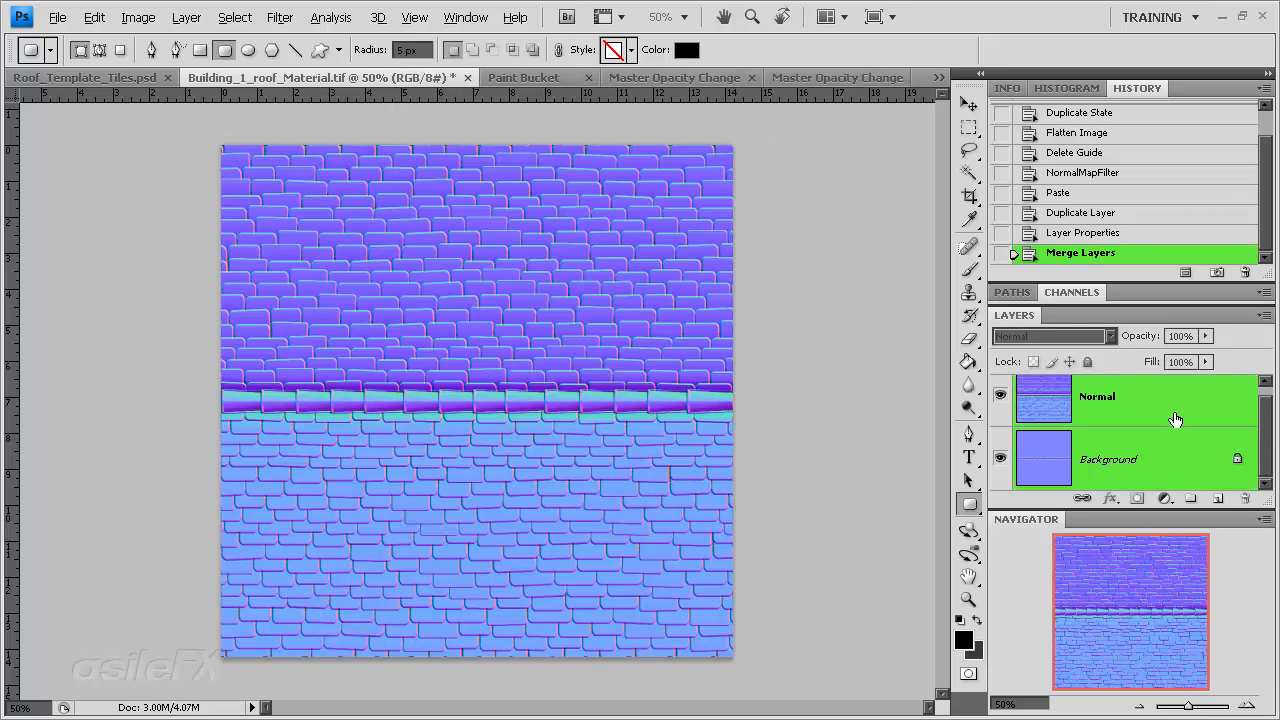
key(ctrl+e)
Convert the merged Background into a regular layer named Normal.
double_click(1191, 404)
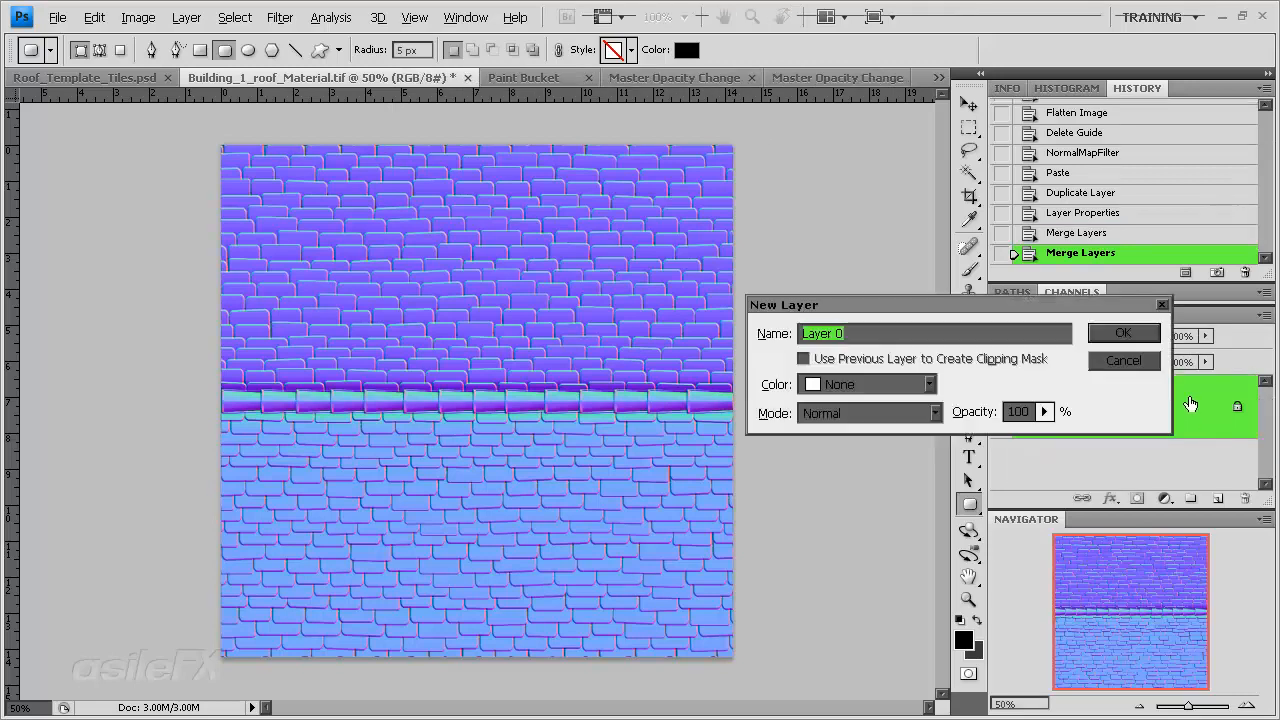
text(Normal)
key(Return)
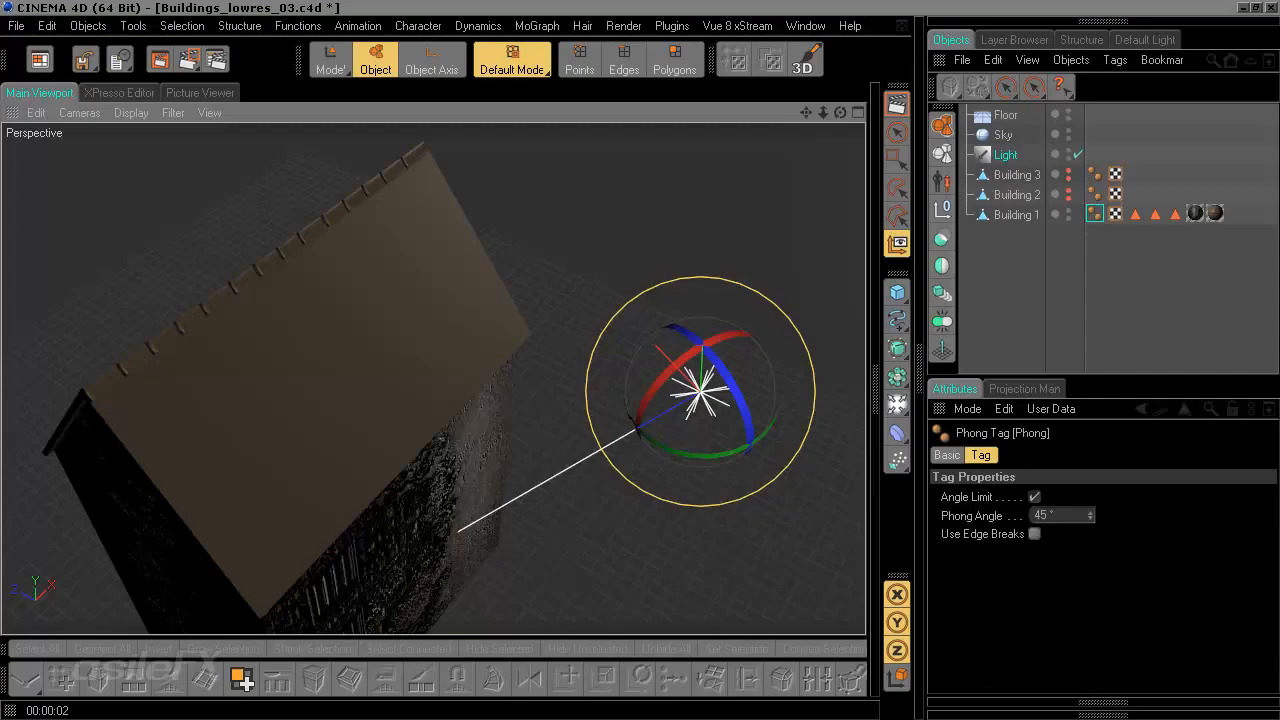
Reload the Building_1_roof_Material.tif image in the Building 1 Roof material's Normal channel.
click(897, 432)
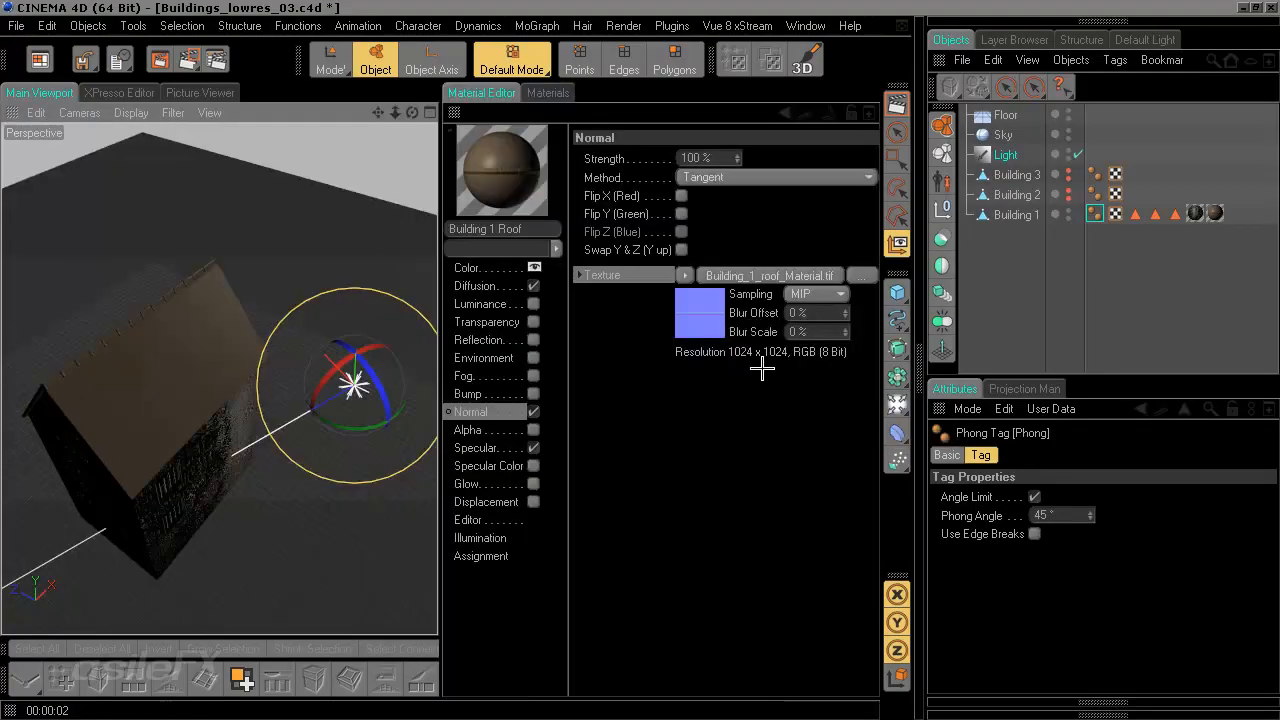
click(760, 275)
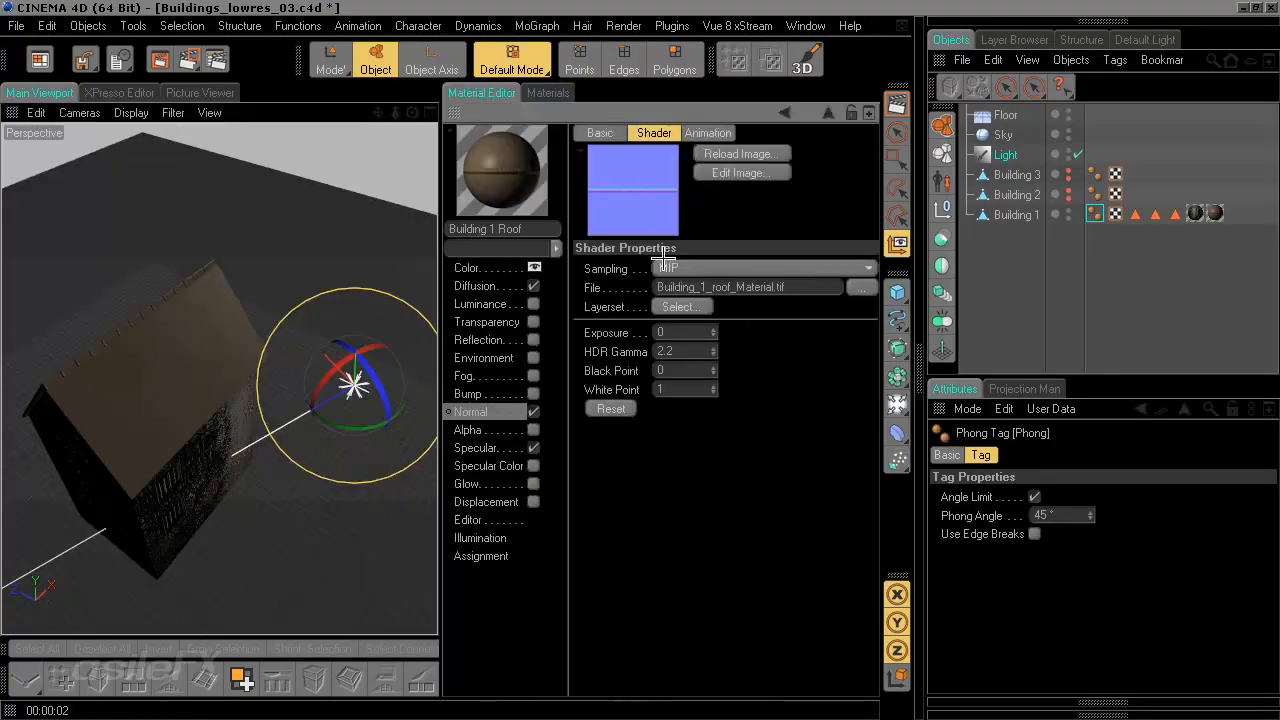
click(737, 155)
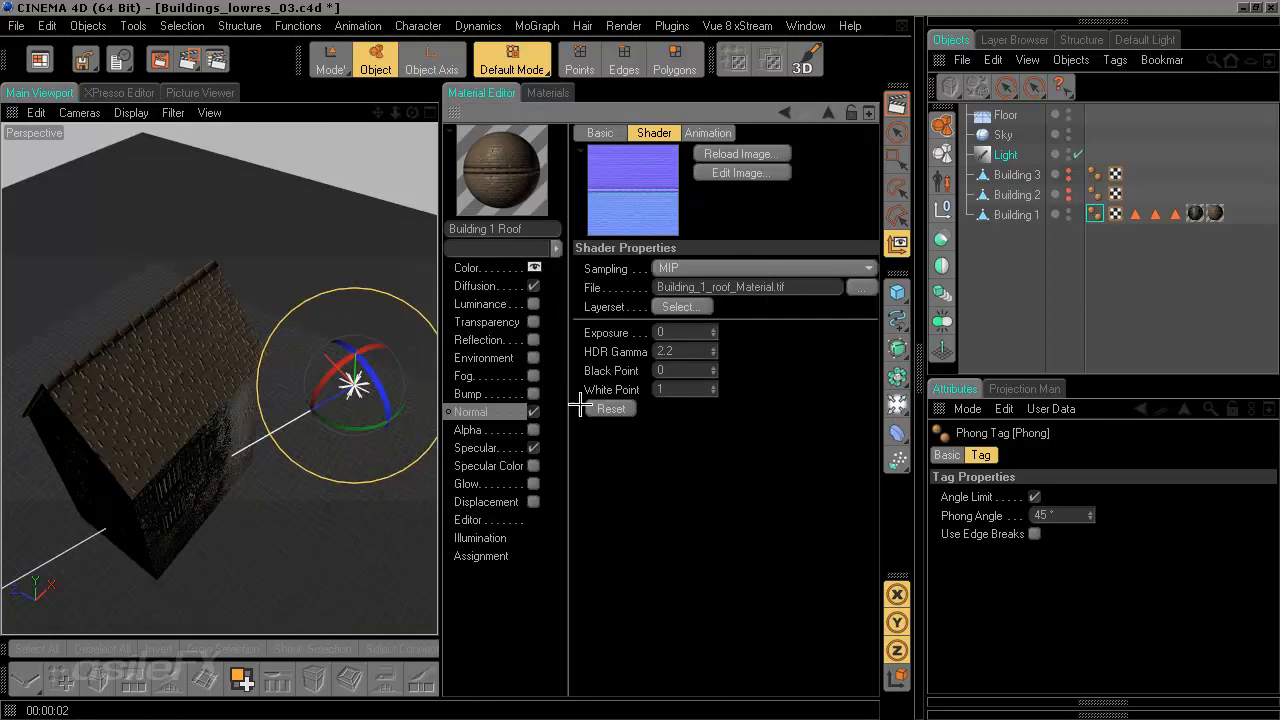
Rotate the light beside the building and render the perspective view to check the roof tiles.
click(449, 101)
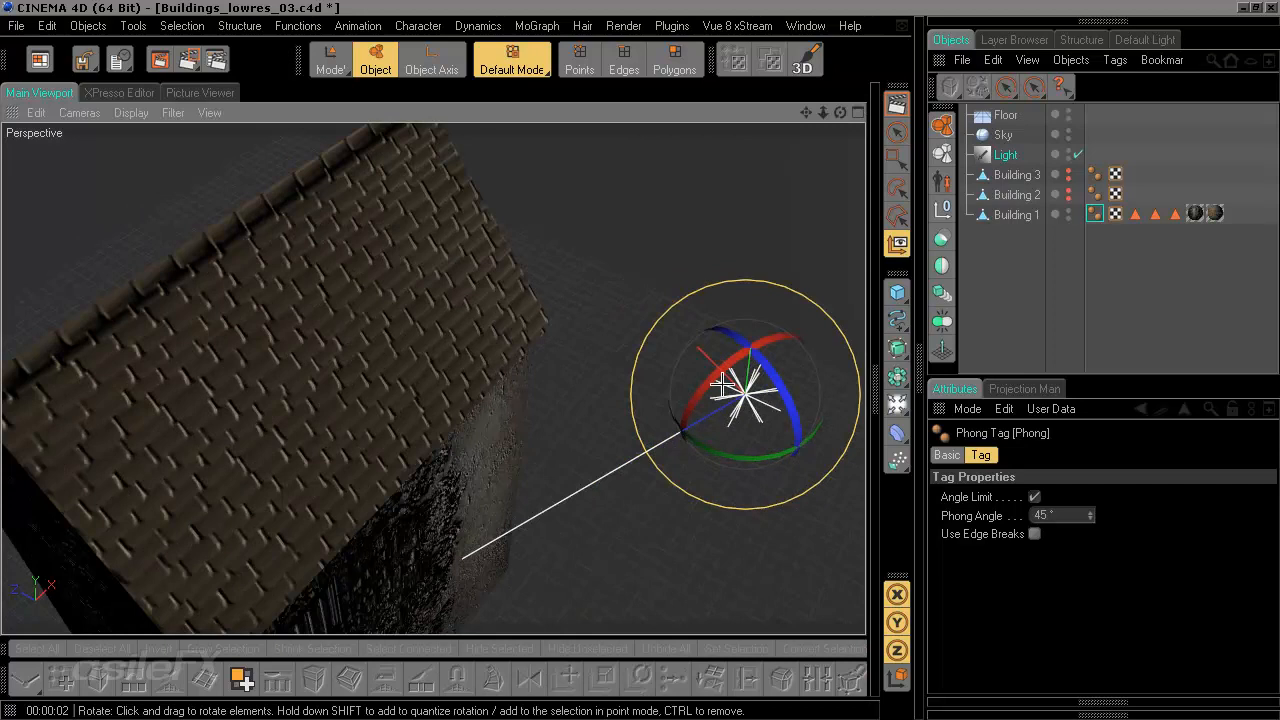
drag(723, 385, 640, 390)
click(897, 104)
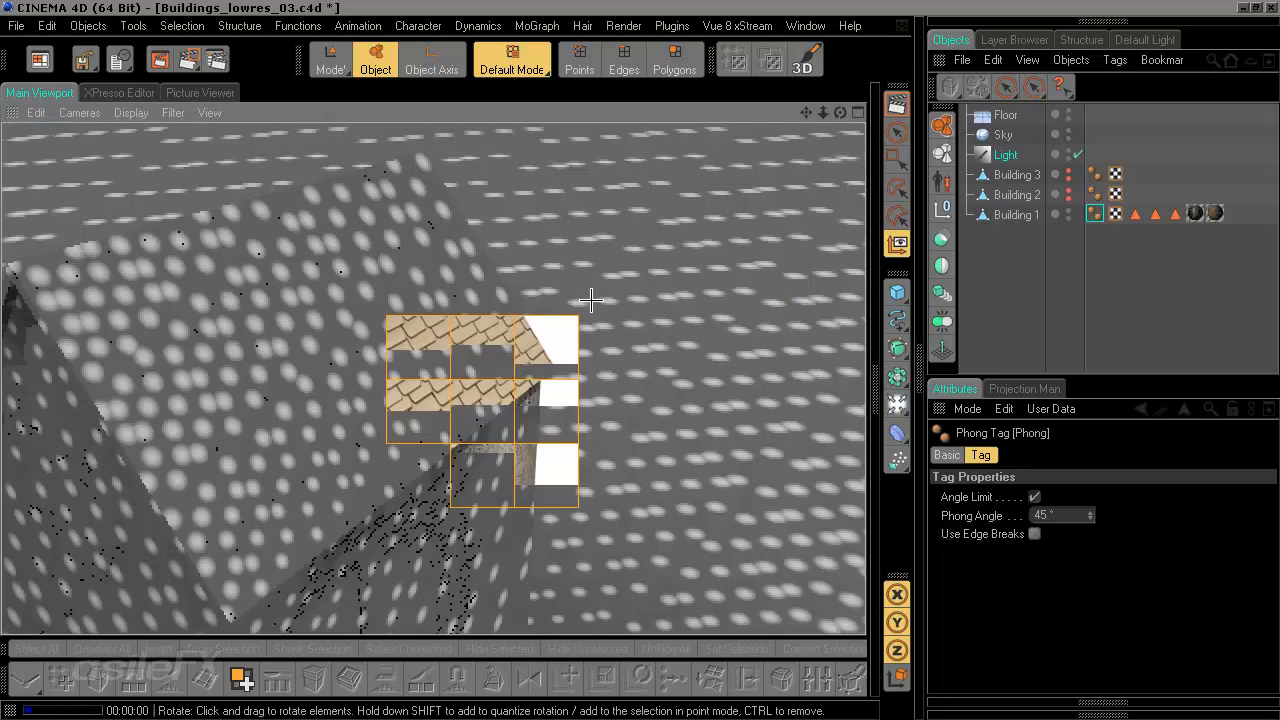
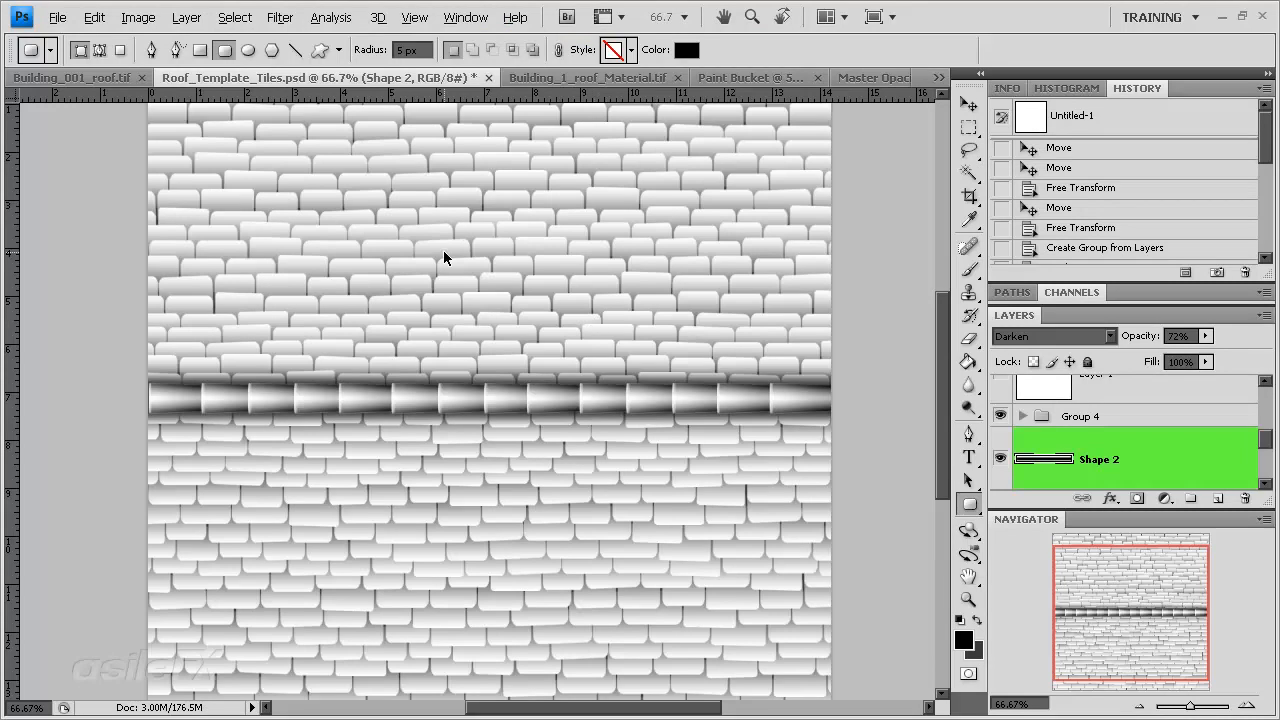
Switch to Photoshop and close the Paint Bucket document.
click(790, 79)
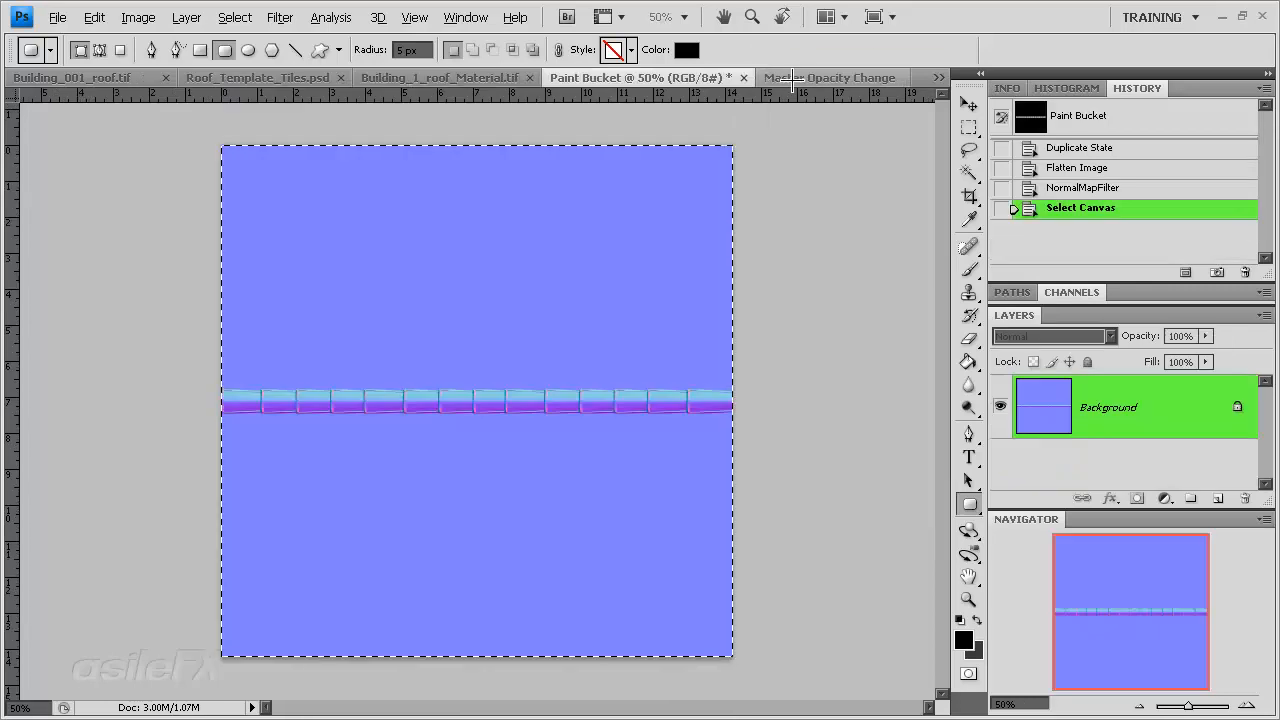
click(743, 77)
click(690, 289)
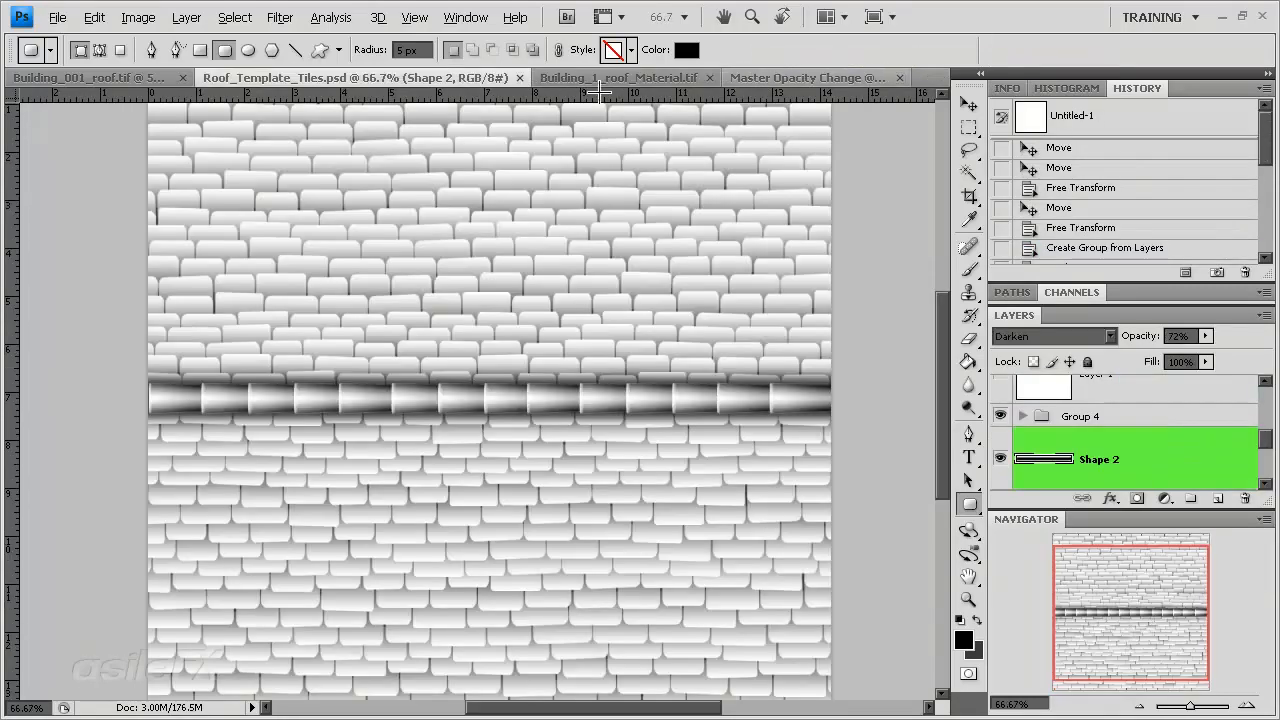
Create a new document from the current state of Roof_Template_Tiles.psd and collapse the history list.
click(828, 77)
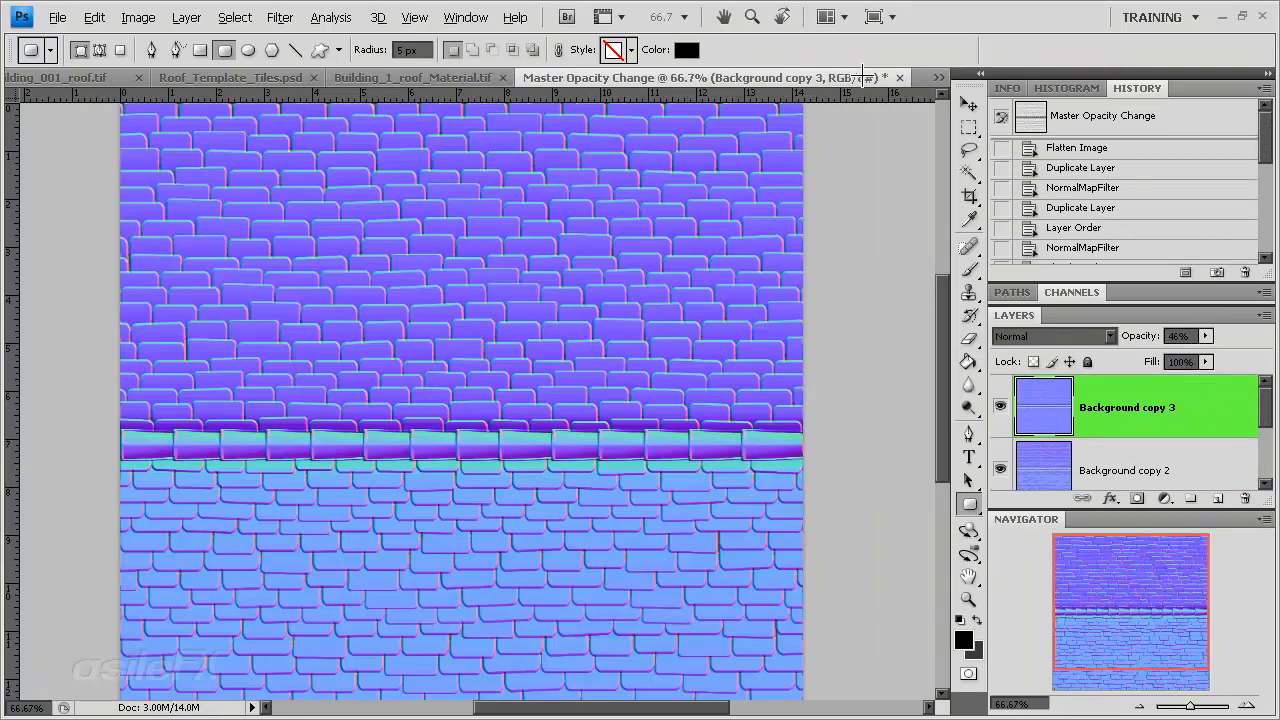
click(302, 74)
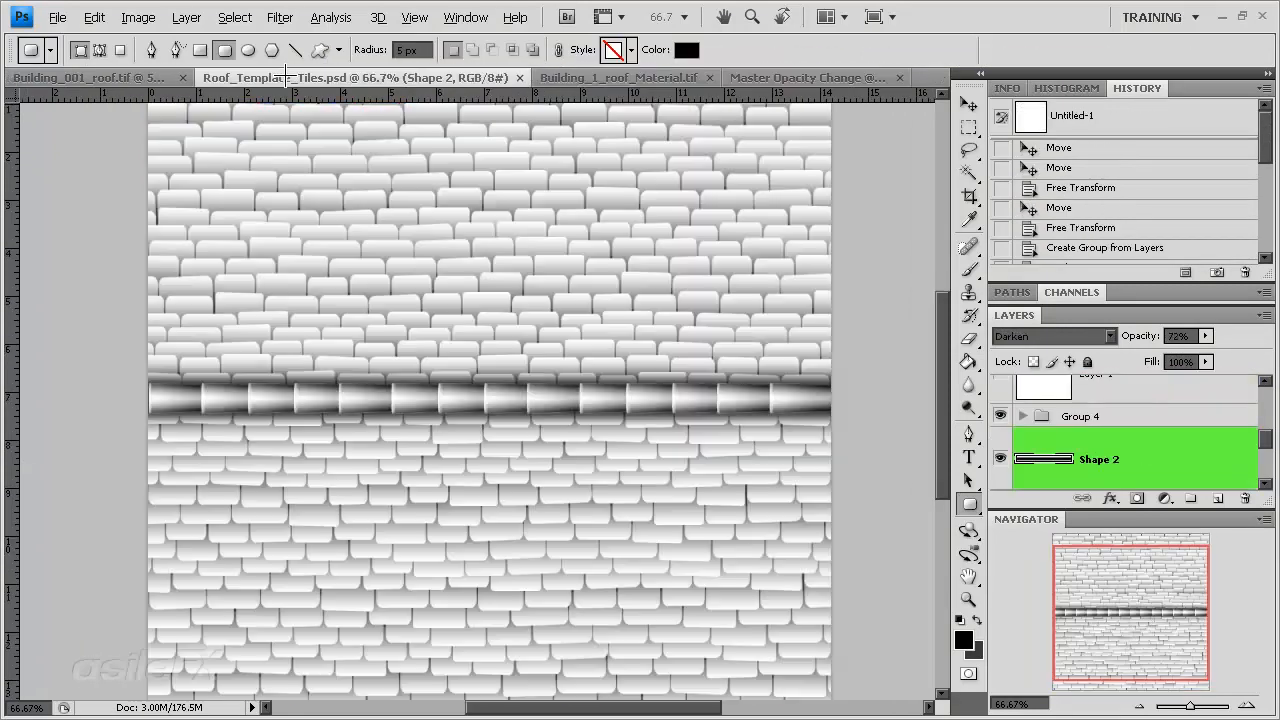
click(1184, 273)
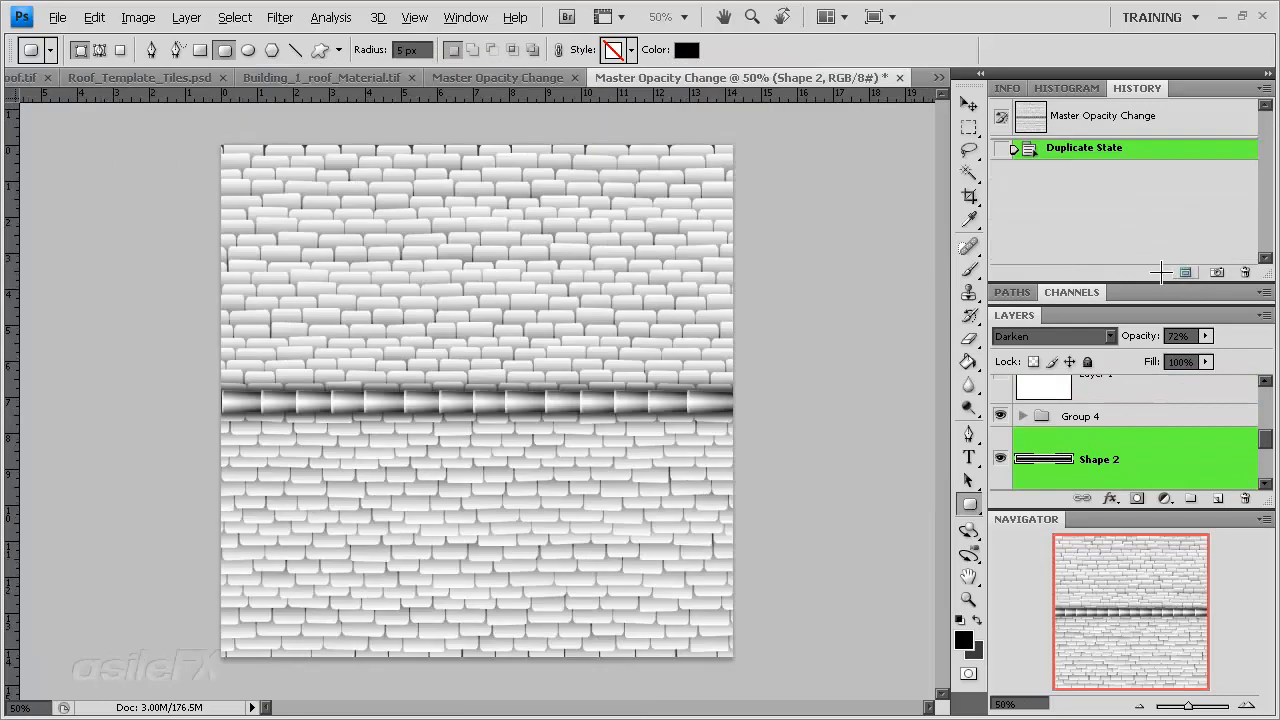
double_click(1187, 89)
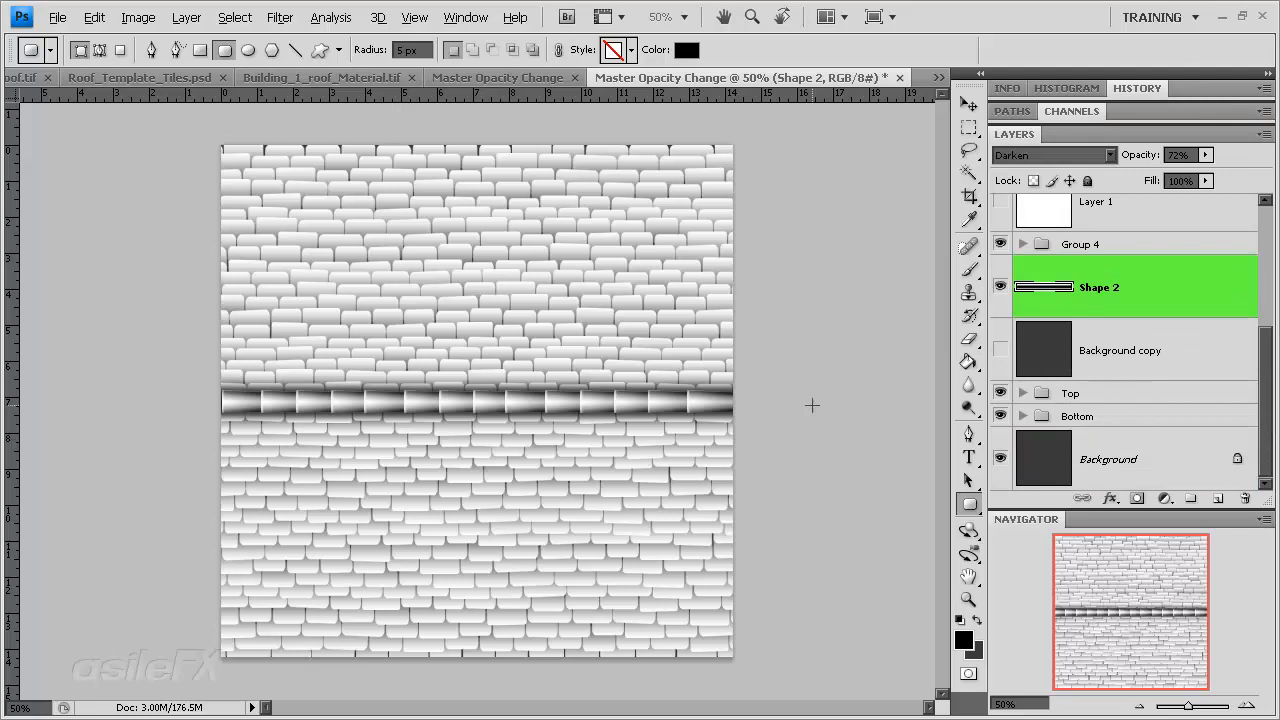
Check the Top and Bottom tile groups by toggling their visibility, and merge them into one layer.
click(1000, 393)
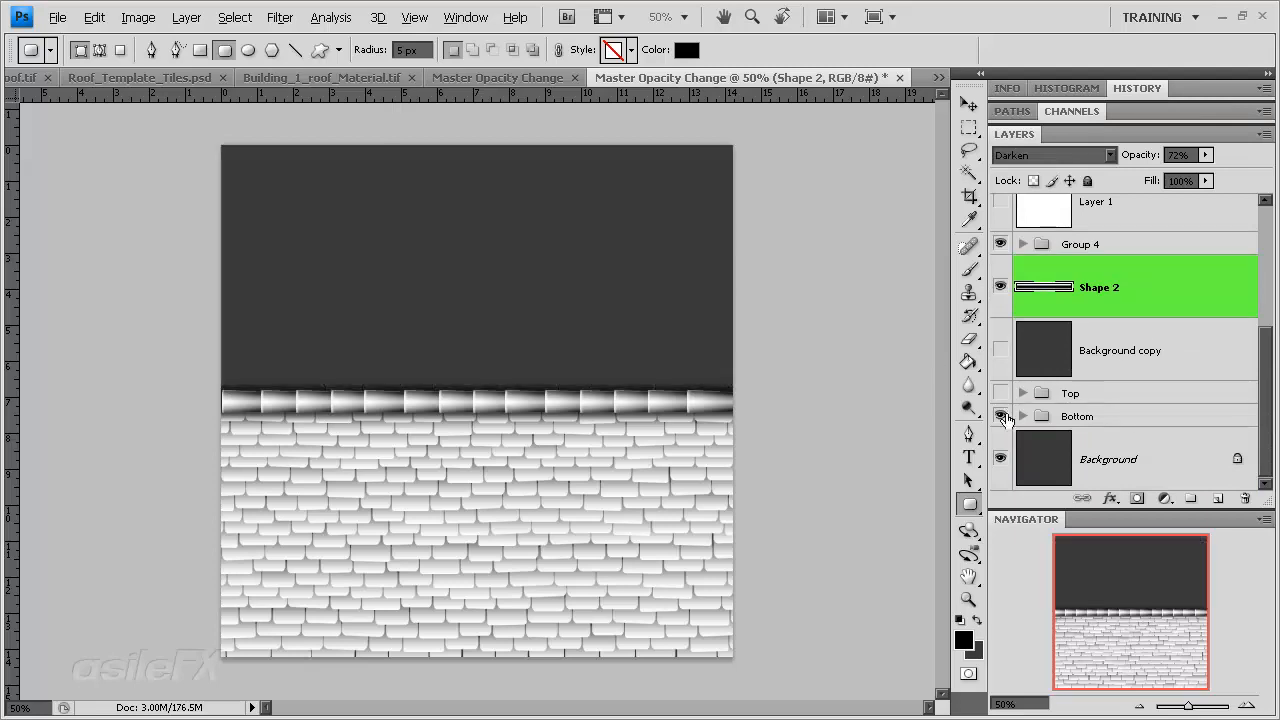
click(1000, 415)
click(1000, 415)
click(1000, 393)
click(1125, 374)
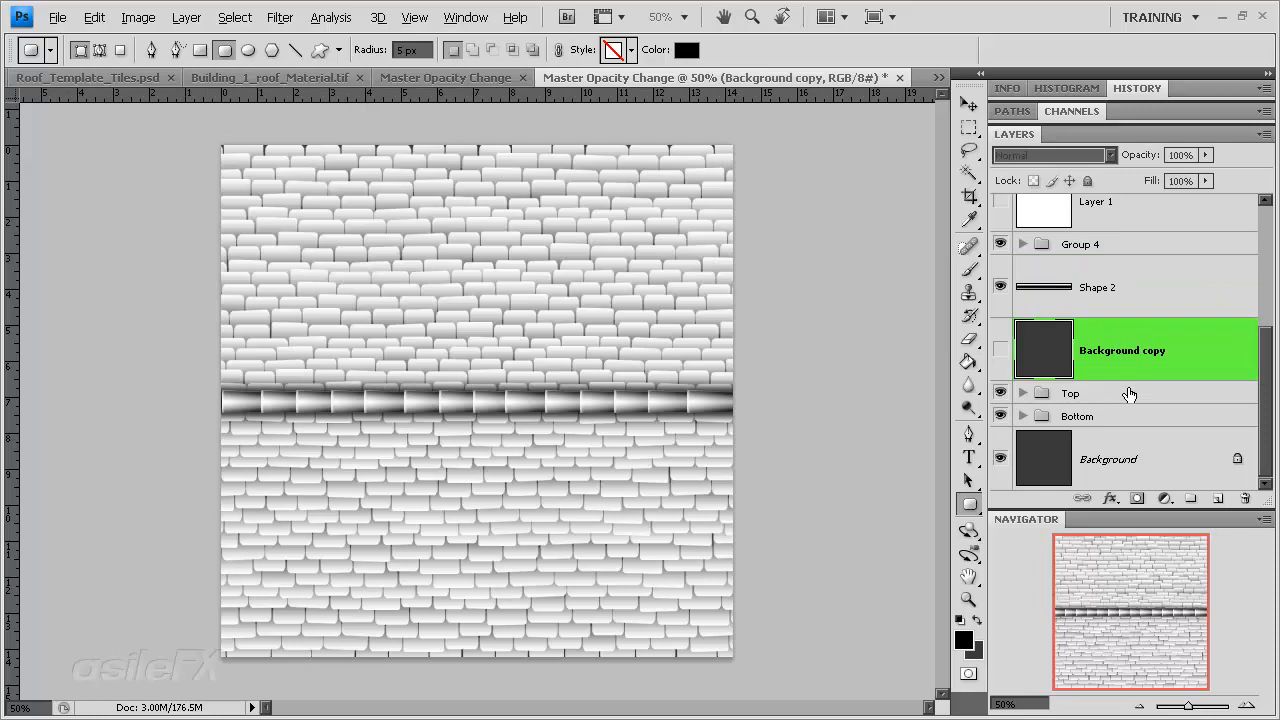
click(1130, 395)
shift+click(1136, 421)
key(ctrl+e)
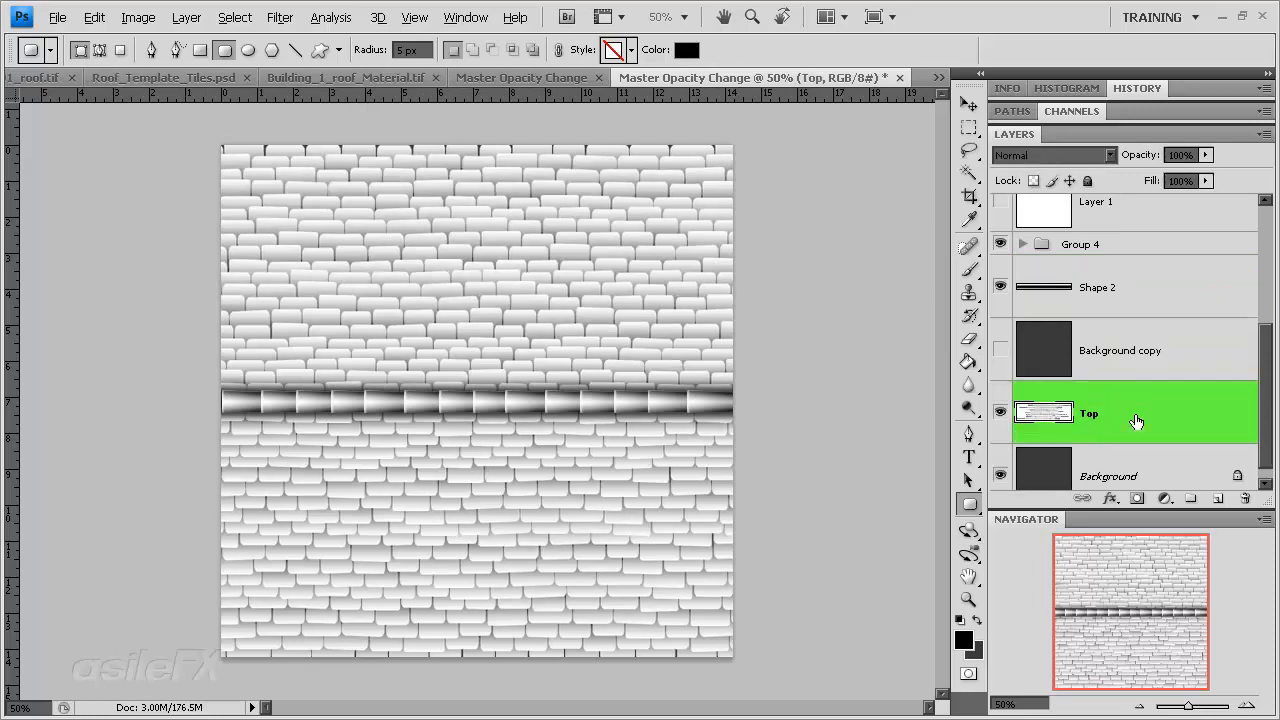
Apply an automatic Levels correction to the merged Top layer.
click(1001, 415)
click(1001, 415)
key(ctrl+l)
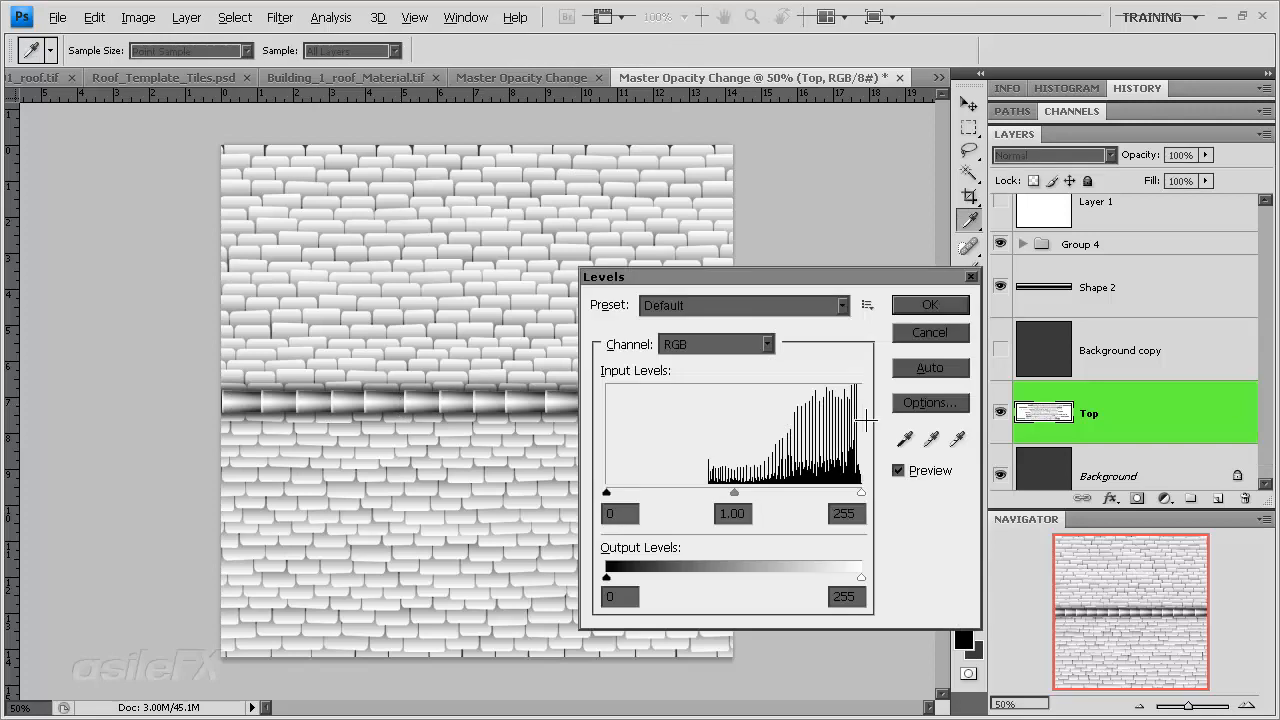
click(930, 367)
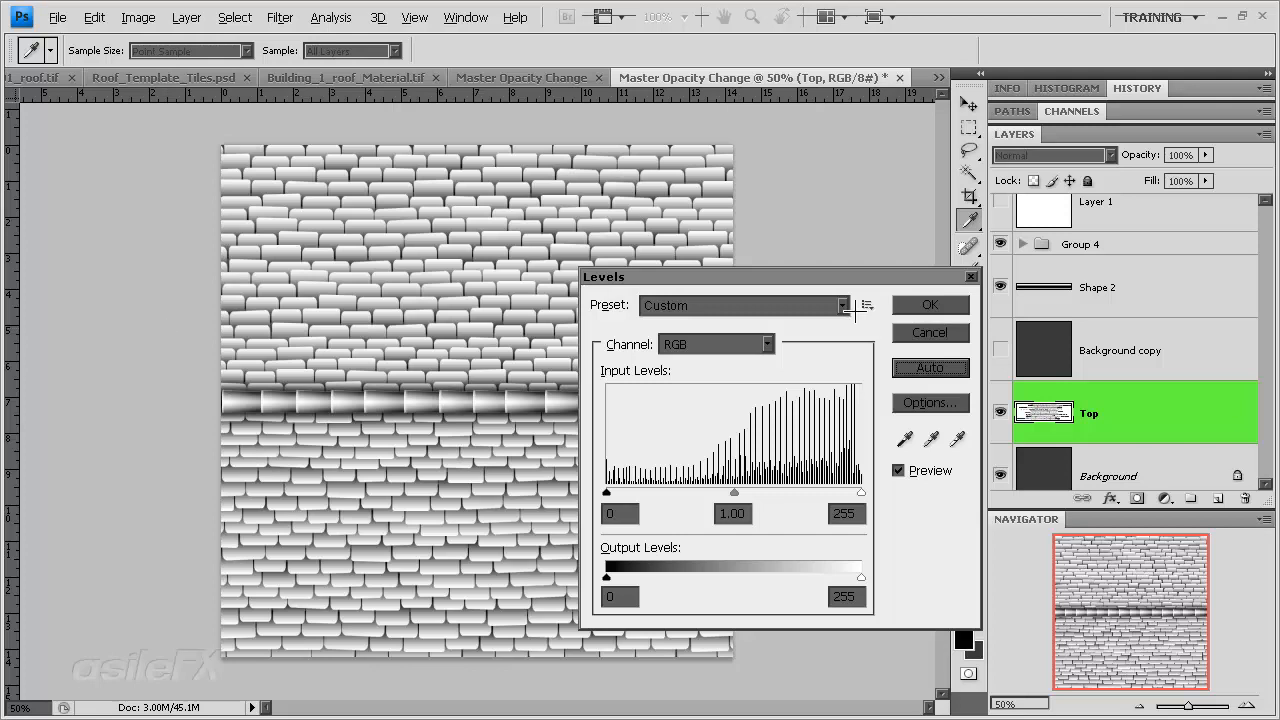
click(945, 305)
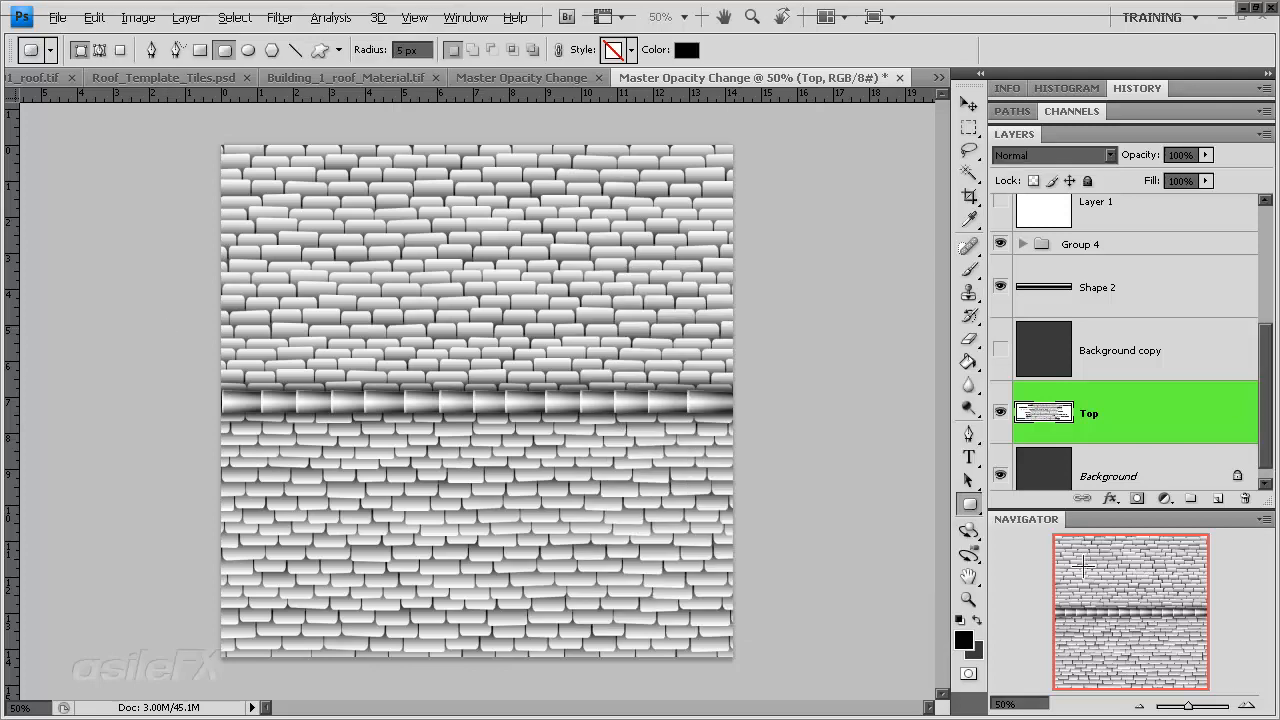
Set the Shape 2 layer's opacity to 85%.
click(1249, 704)
click(1249, 704)
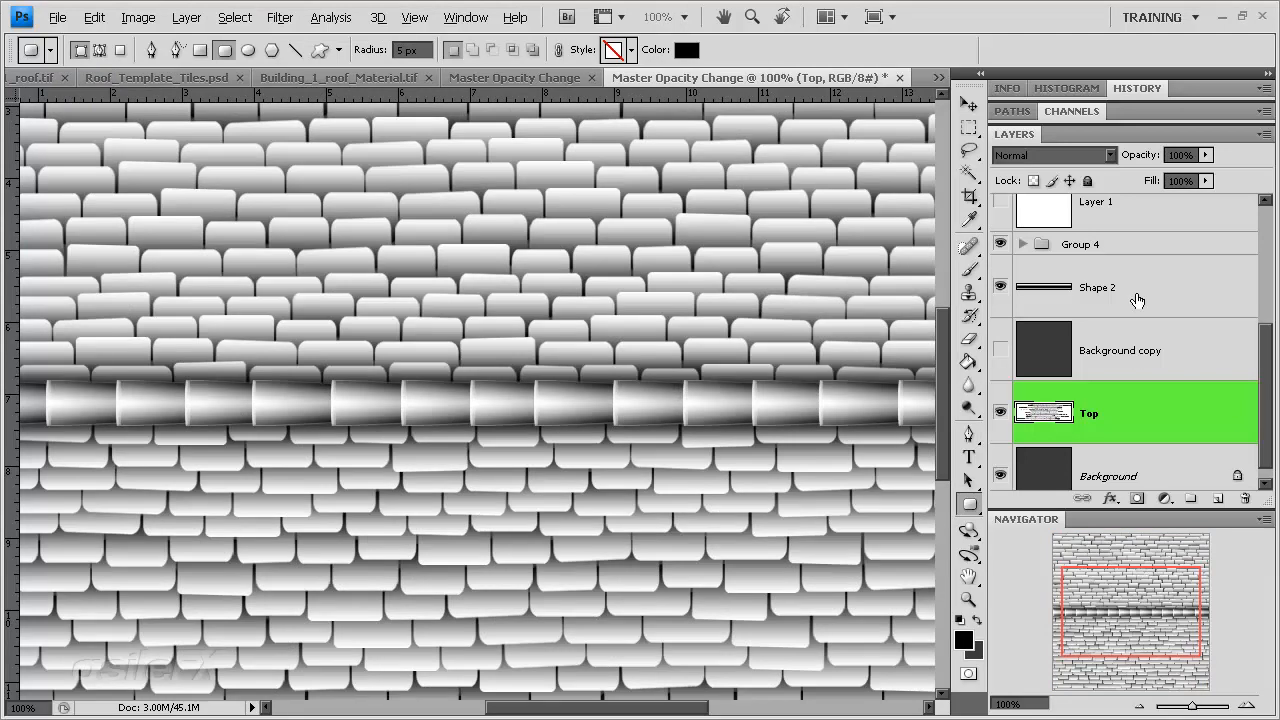
click(1206, 154)
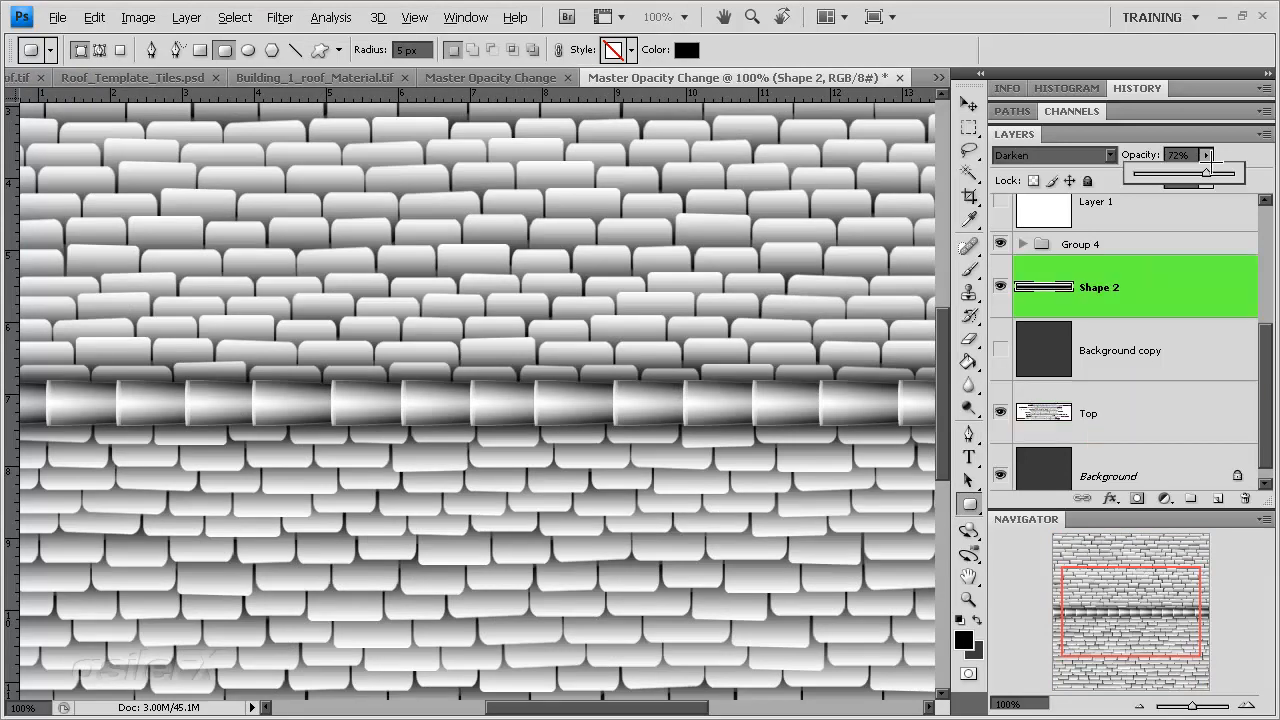
mouse_move(1206, 173)
mouse_down()
mouse_move(1140, 174)
mouse_move(1238, 175)
mouse_move(1221, 177)
mouse_up()
Duplicate Group 4, hide the copy, and merge the original Group 4 into a single layer.
drag(1175, 252, 1220, 497)
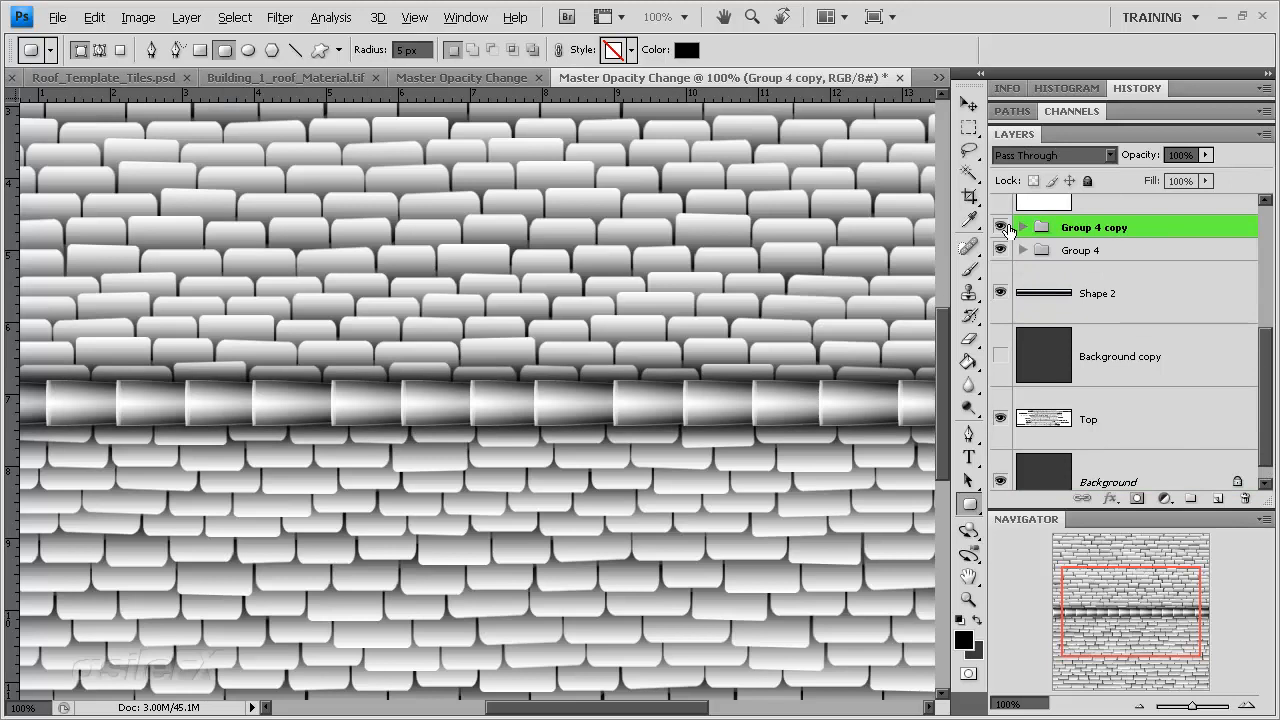
click(1000, 227)
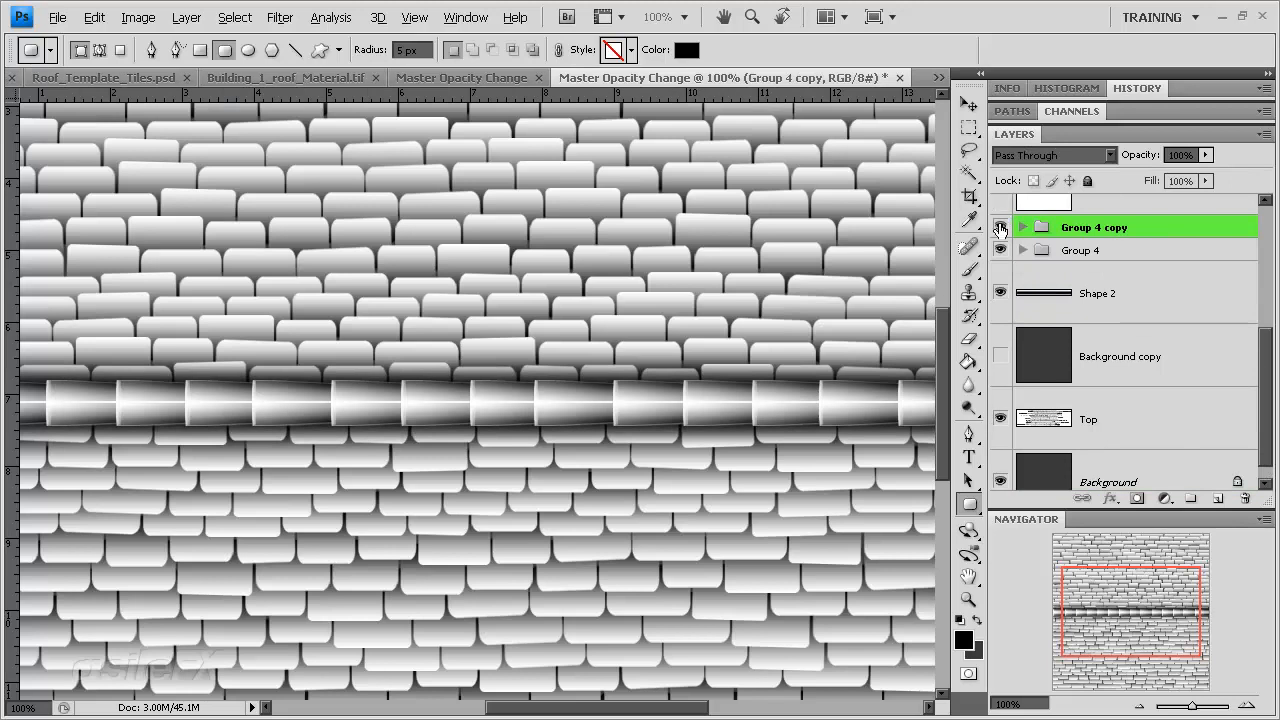
click(1162, 251)
right_click(1160, 251)
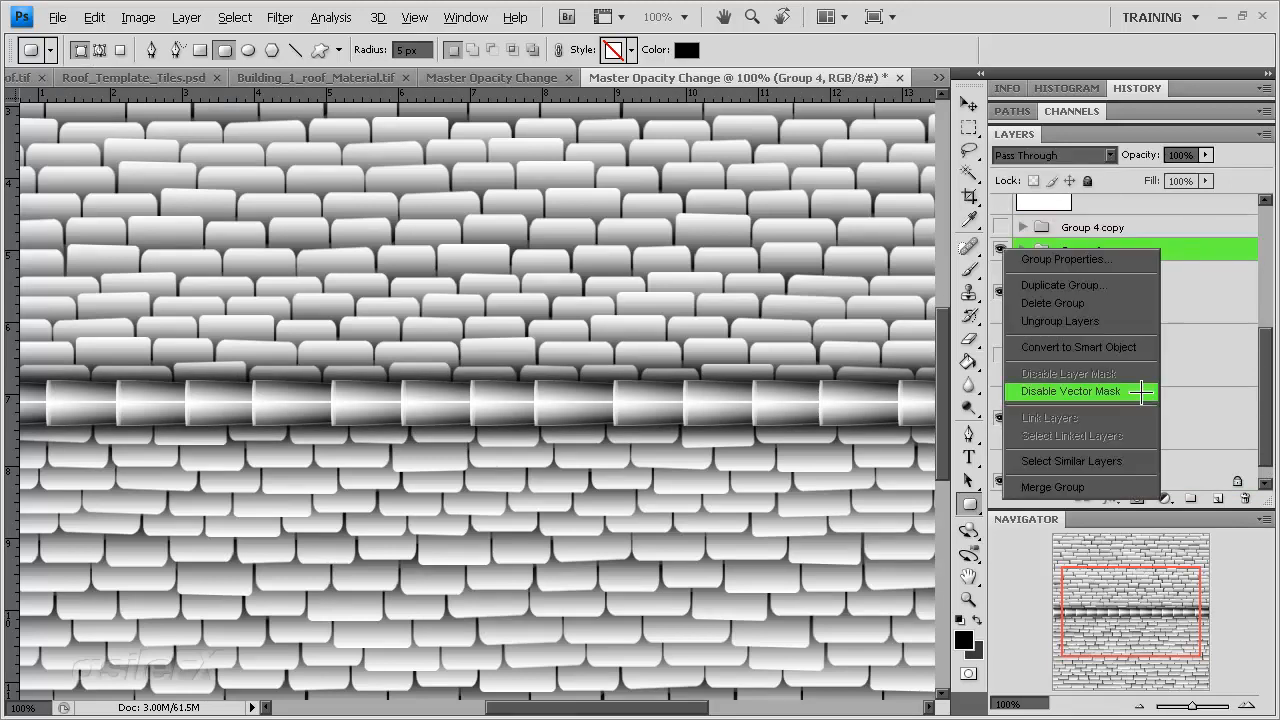
click(1101, 489)
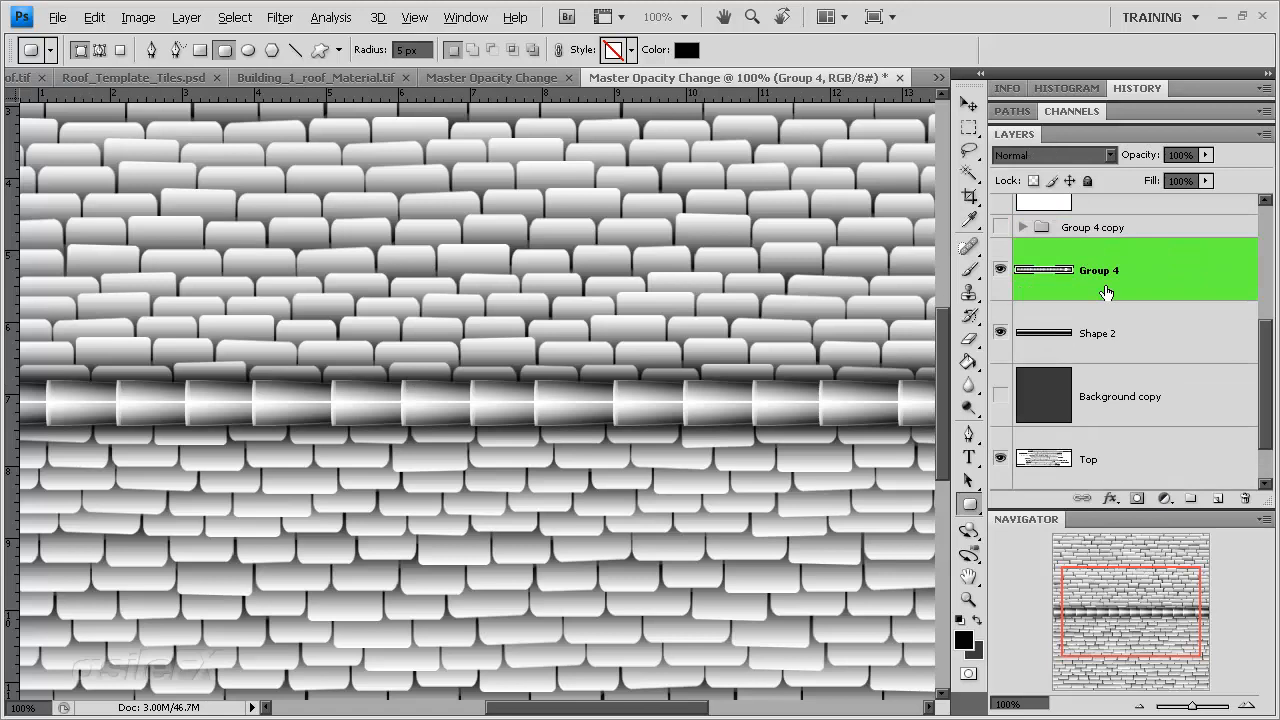
Add a white (ffffff) Color Overlay in Normal mode at reduced opacity to the Group 4 ridge tile layer.
double_click(1160, 289)
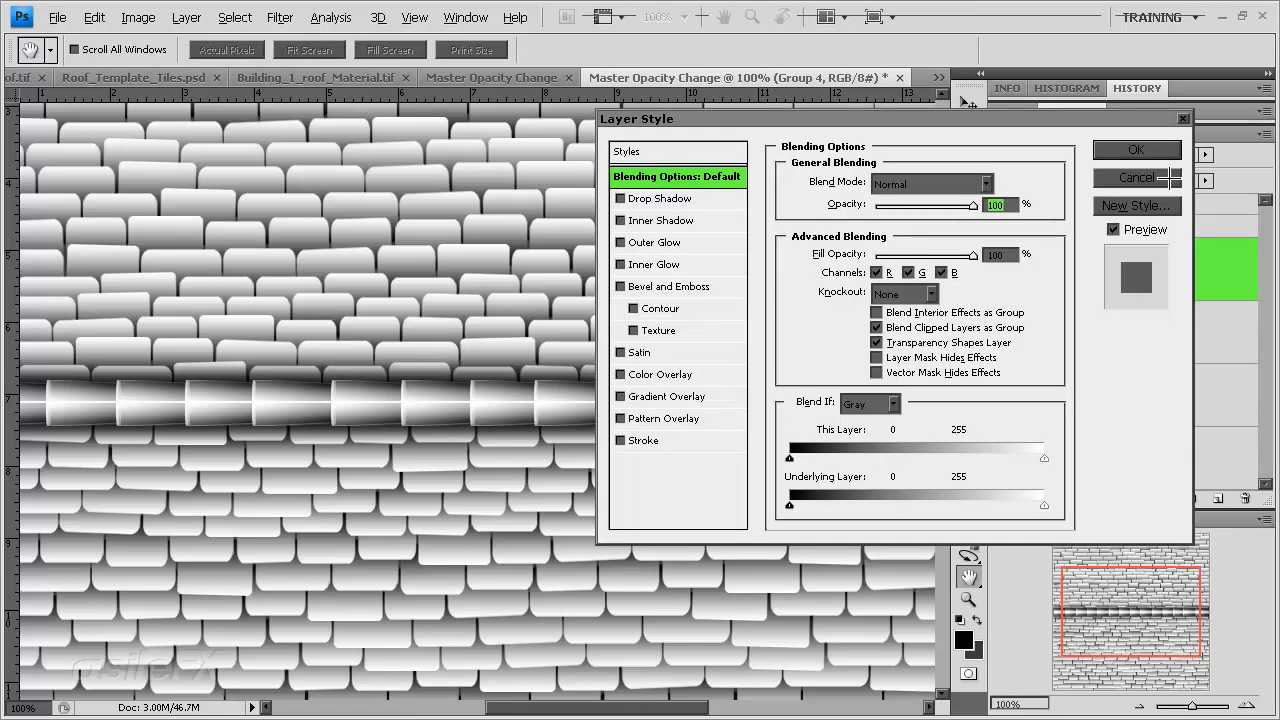
click(655, 374)
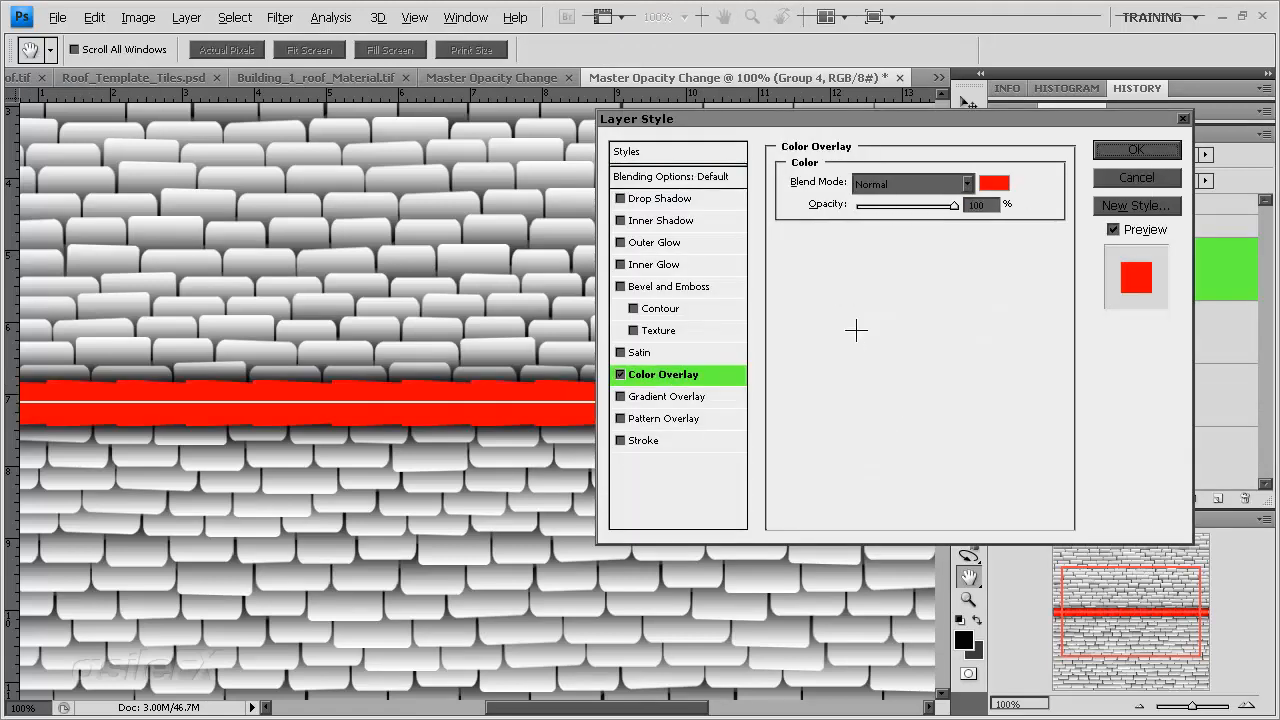
click(994, 183)
click(1020, 234)
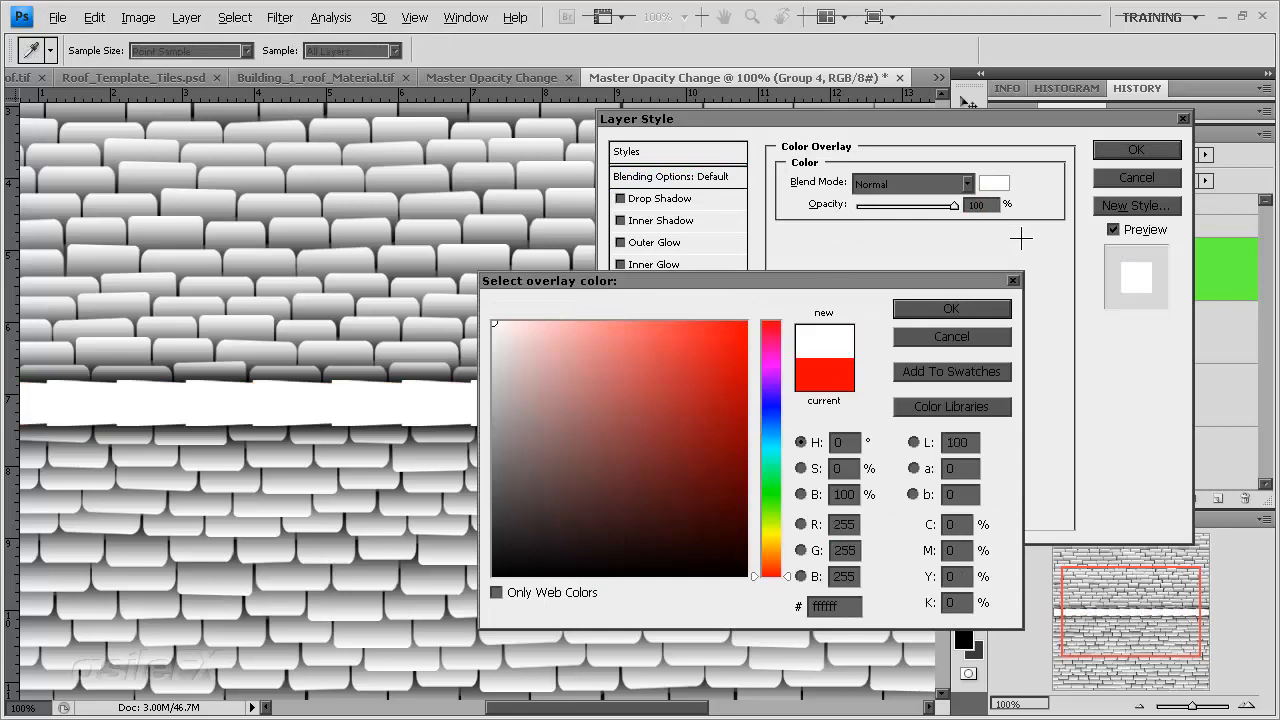
click(947, 309)
drag(905, 205, 879, 203)
click(1132, 150)
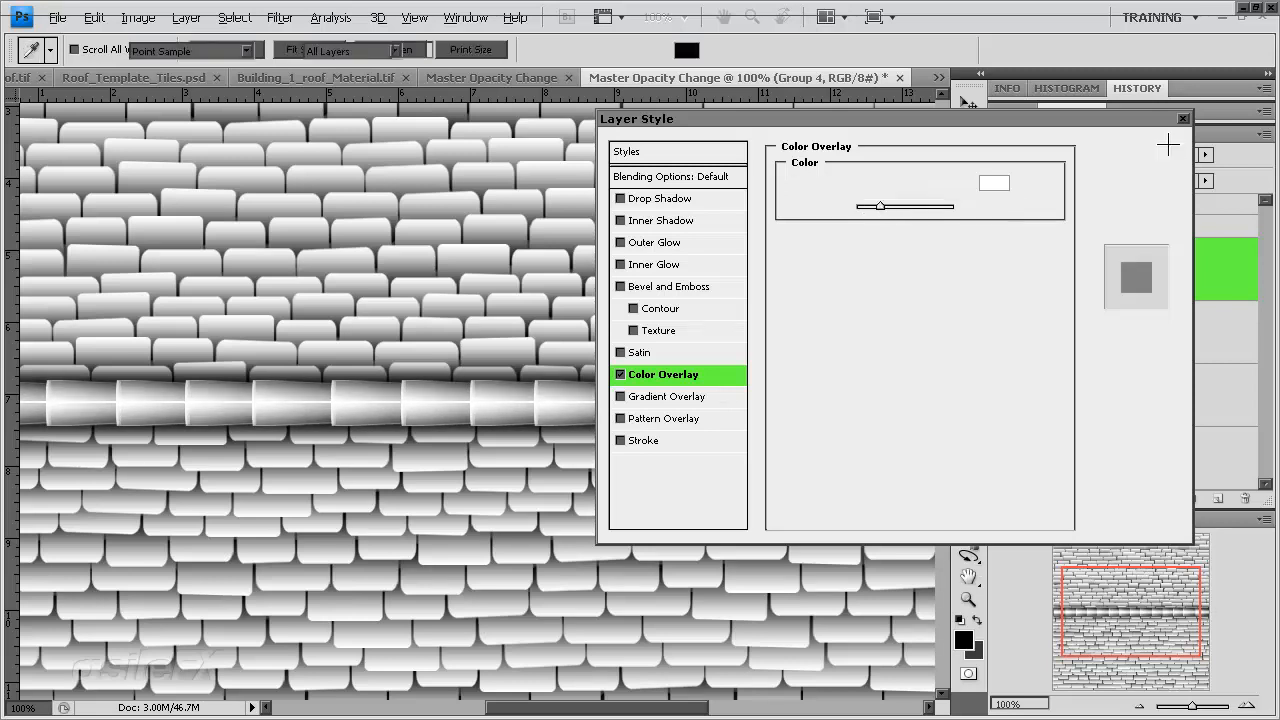
Show Layer 1 and hide it again to check its effect on the tiles.
click(1001, 316)
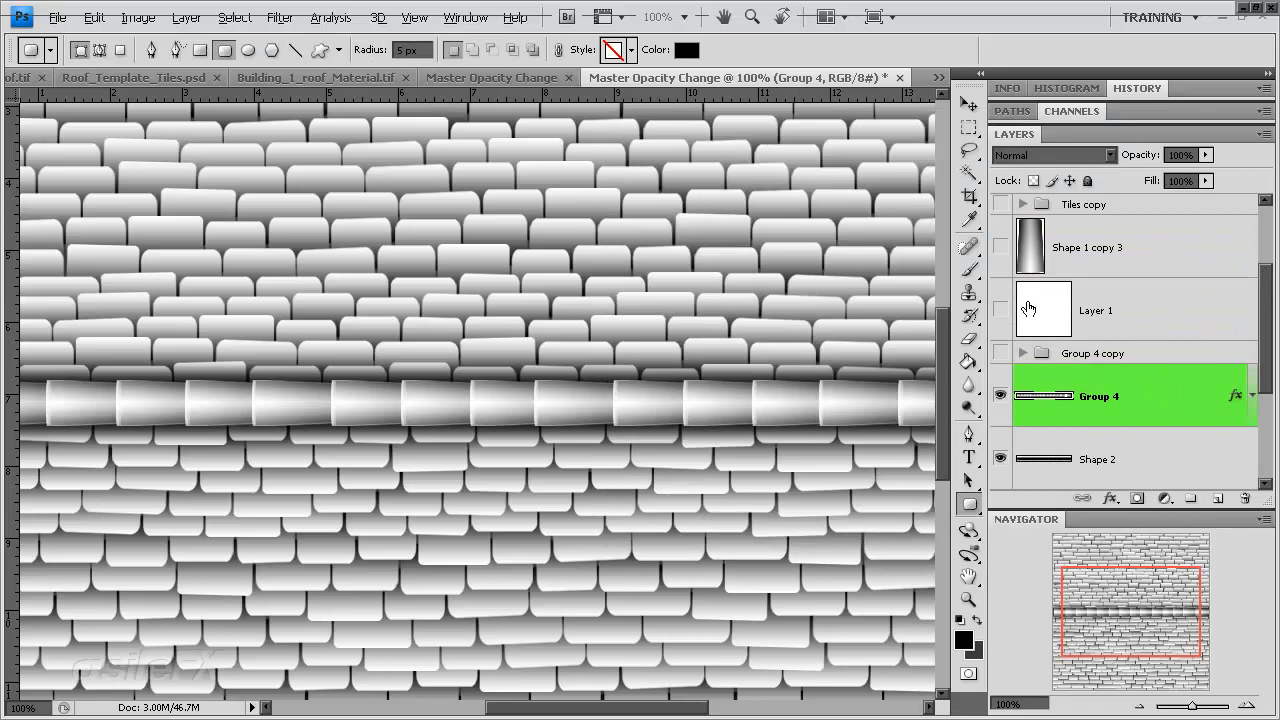
scroll(1029, 308, down, 1)
click(1001, 247)
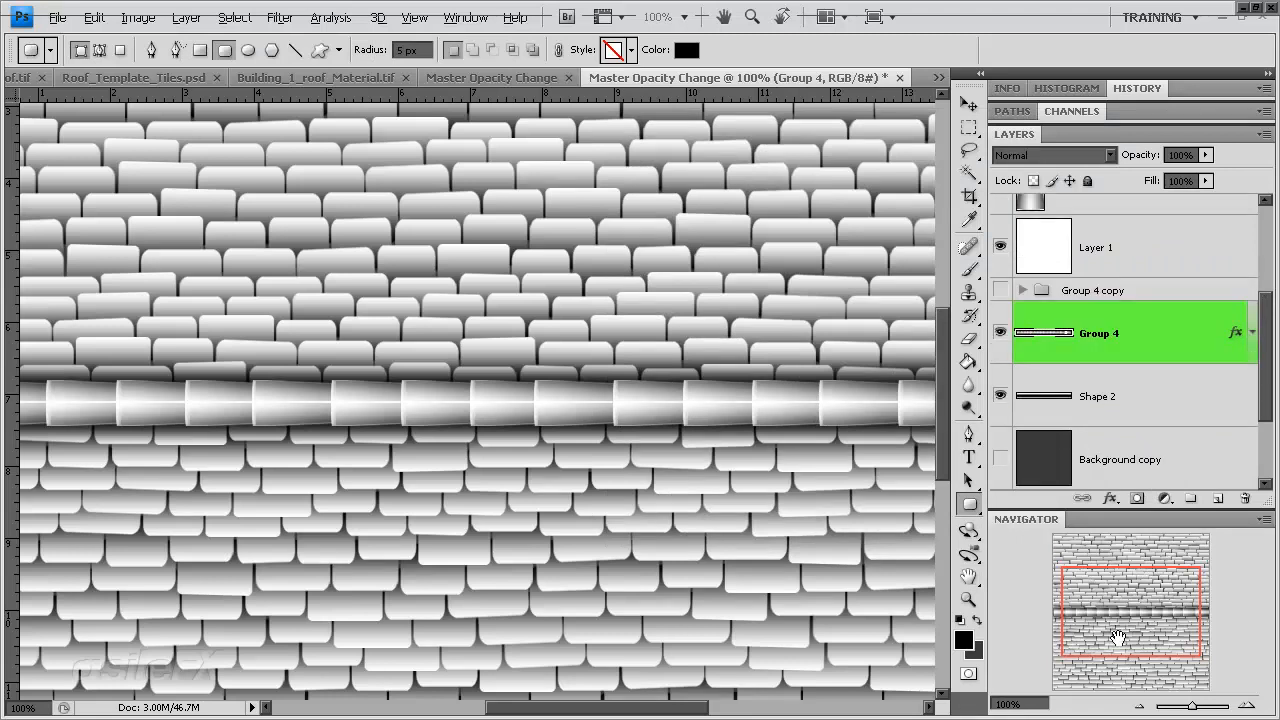
click(1000, 250)
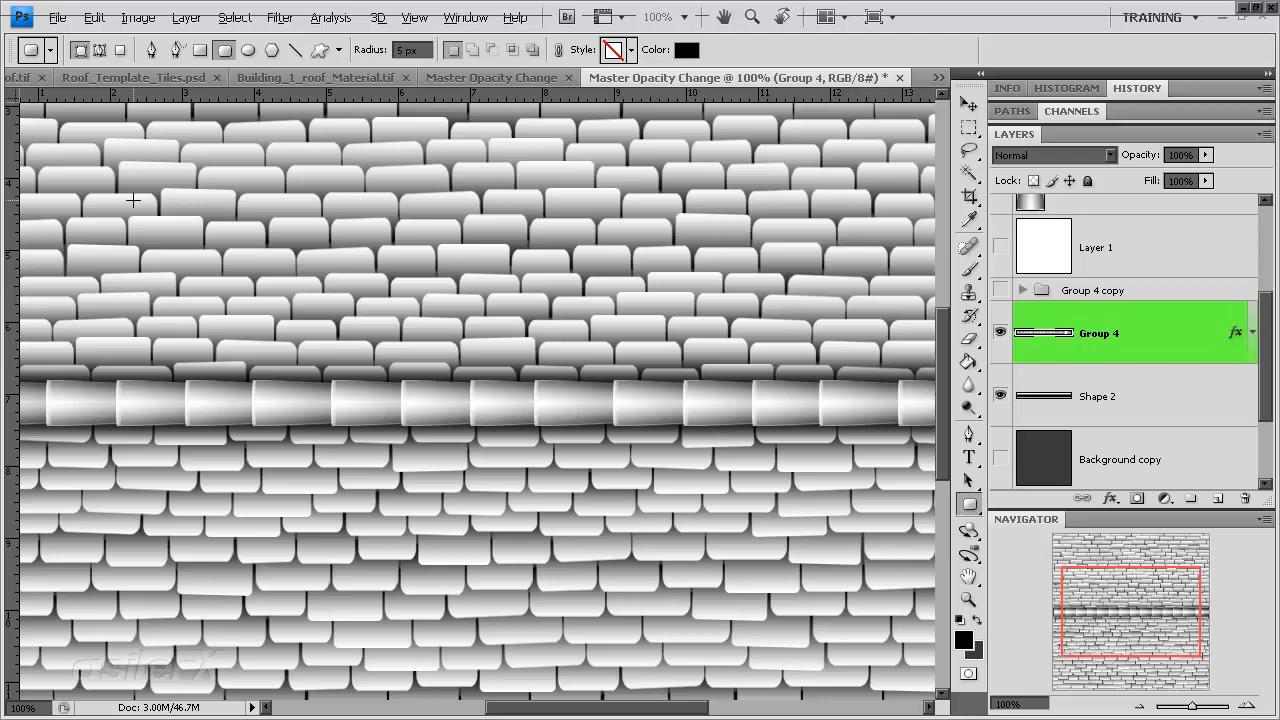
Compare the ridge with and without the Shape 2 shadow and lower the Shape 2 layer's opacity to 42%.
drag(1121, 582, 1128, 584)
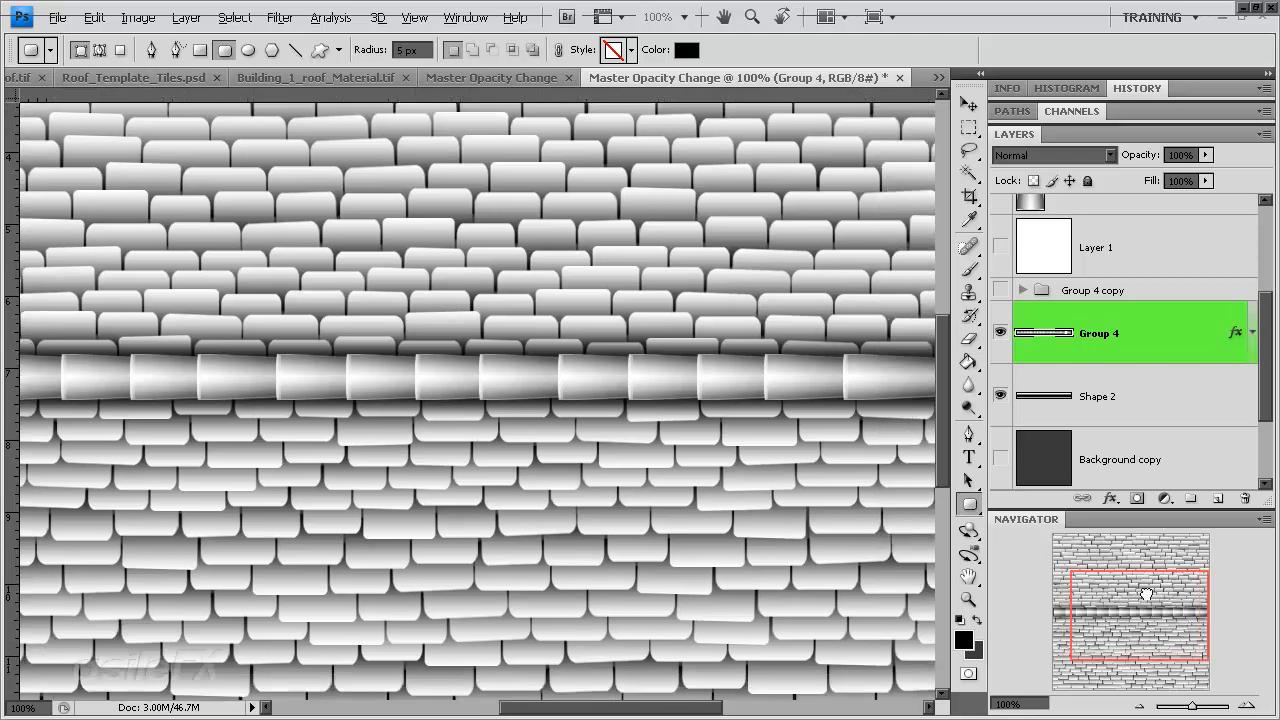
click(1000, 395)
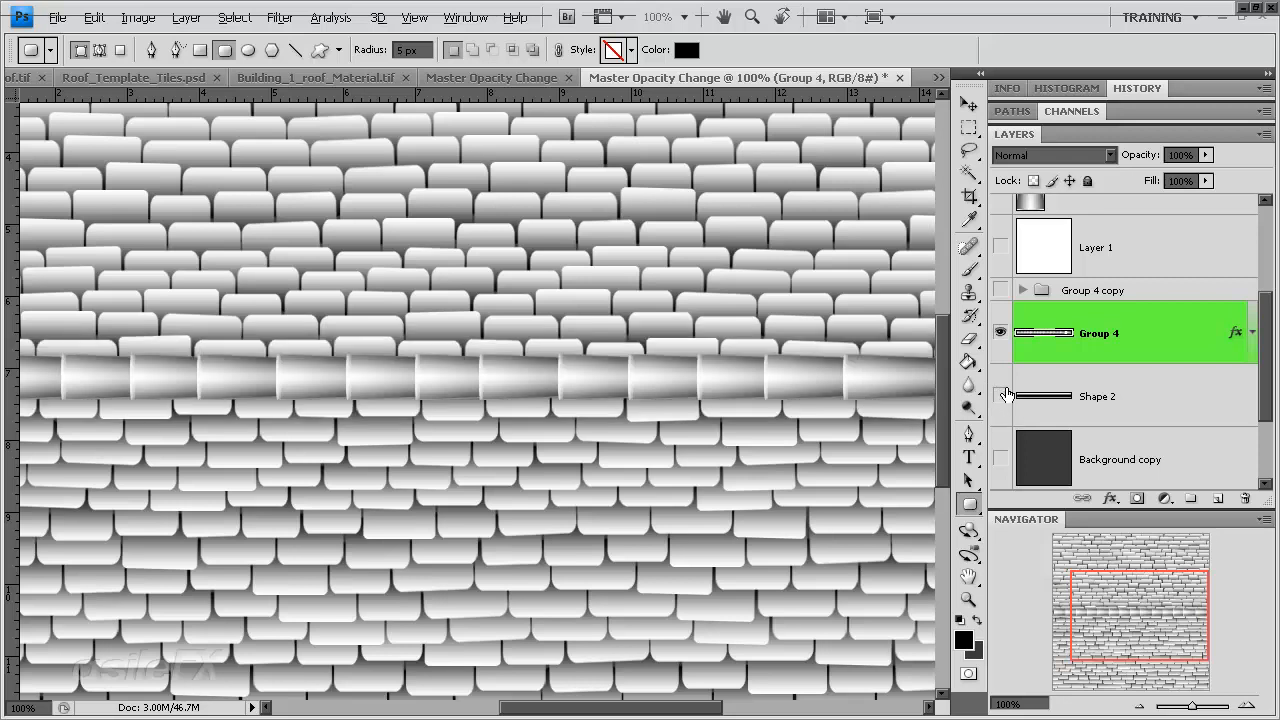
click(1002, 395)
click(1130, 400)
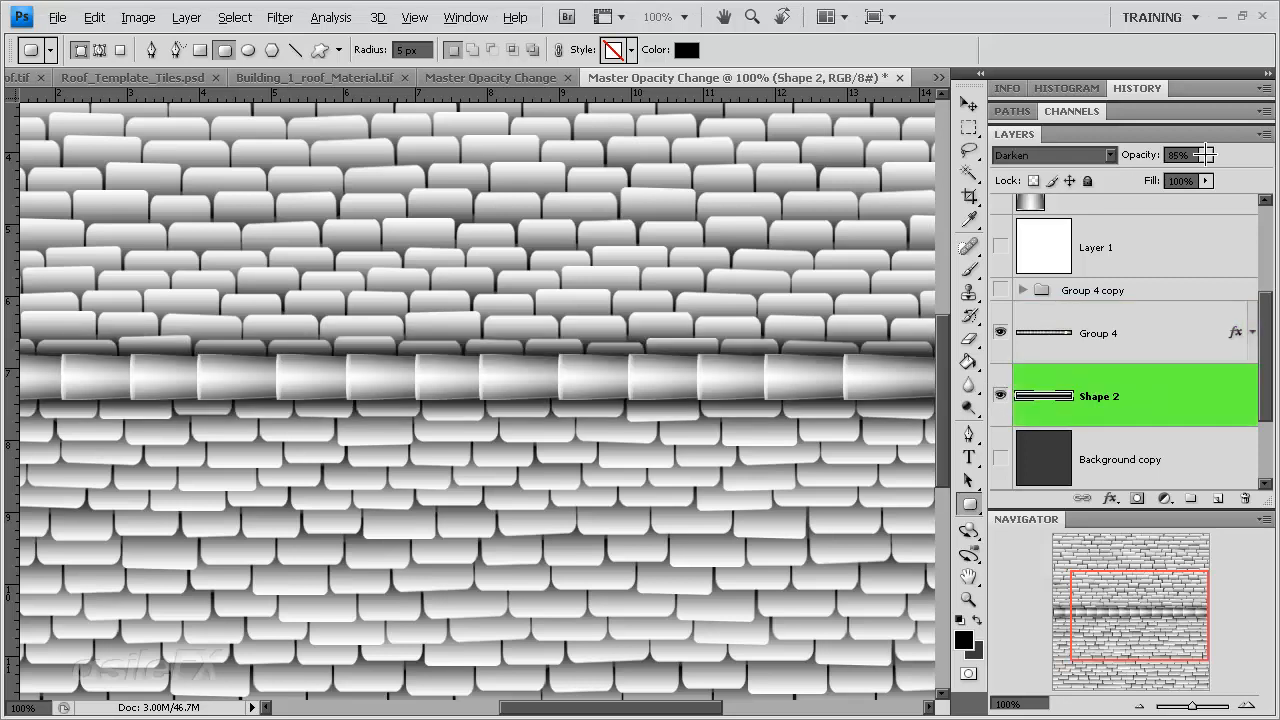
click(1206, 155)
mouse_move(1166, 173)
mouse_down()
mouse_move(1112, 175)
mouse_move(1162, 180)
mouse_up()
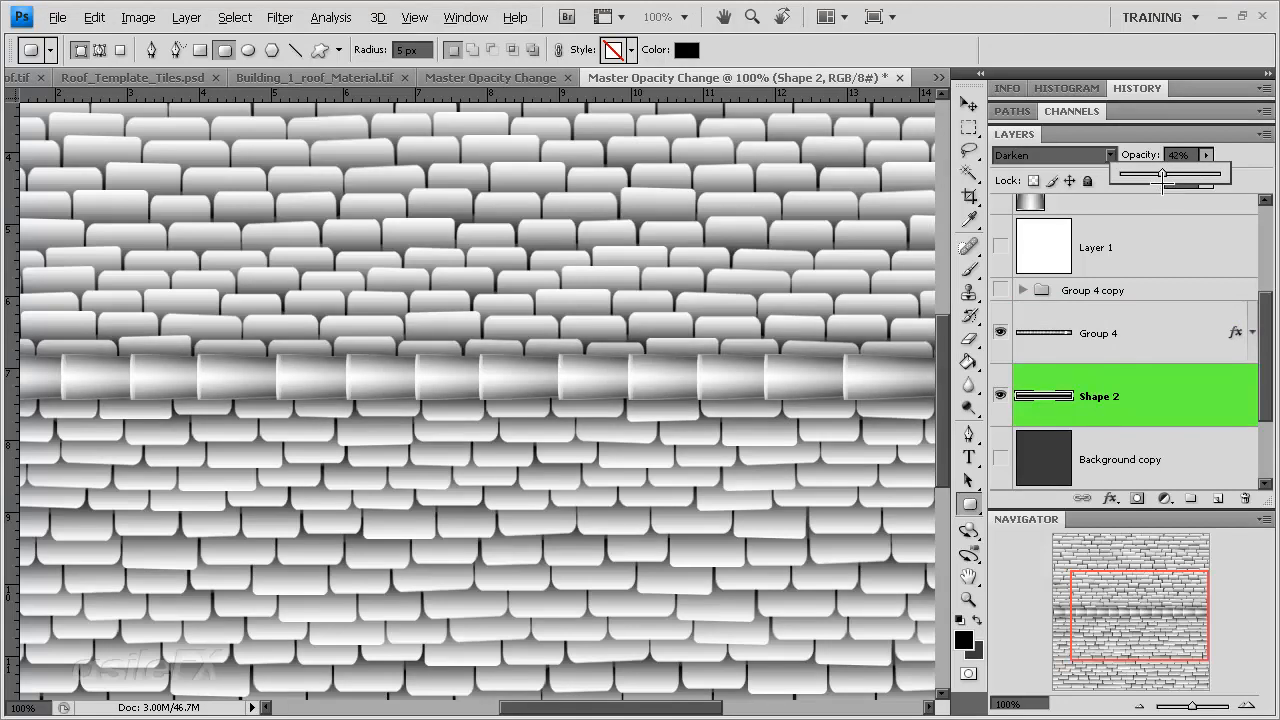
Compare the ridge with and without the Group 4 layer and list that layer's effects.
click(1003, 334)
click(1003, 334)
click(1145, 330)
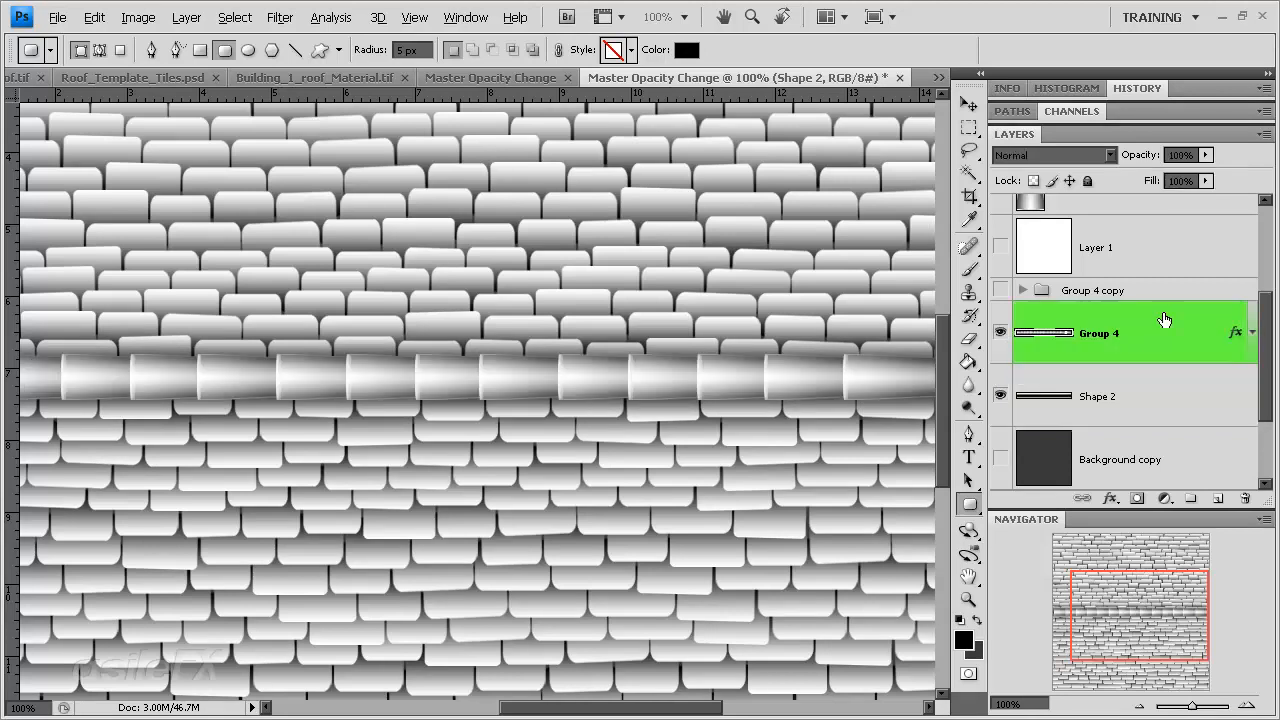
click(1252, 332)
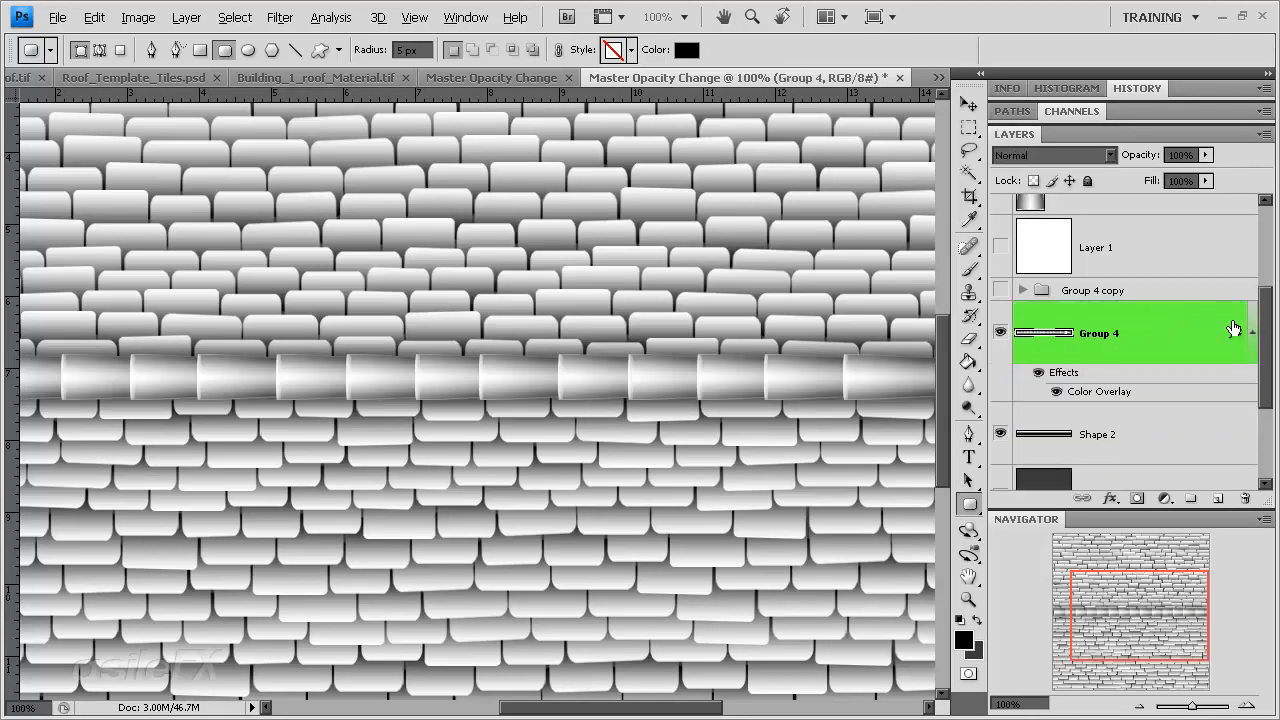
Try a black 1 px Stroke positioned Inside on the Group 4 ridge tile layer.
double_click(1182, 324)
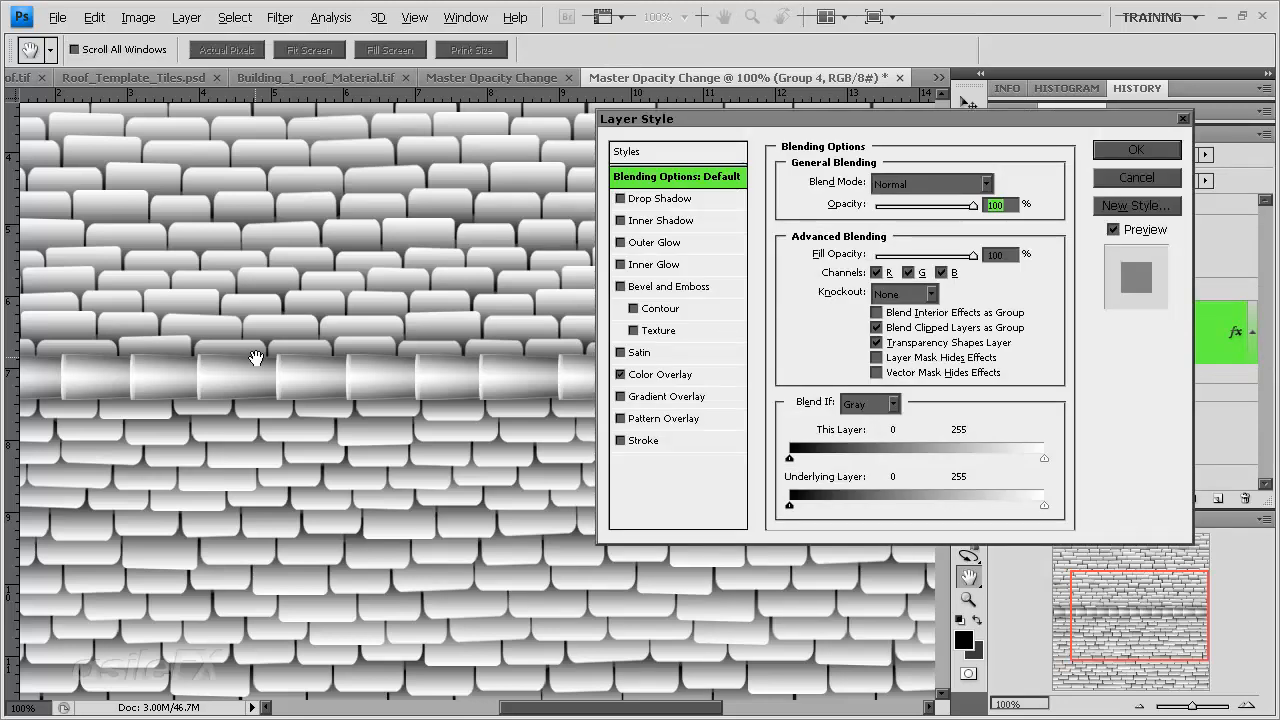
click(622, 440)
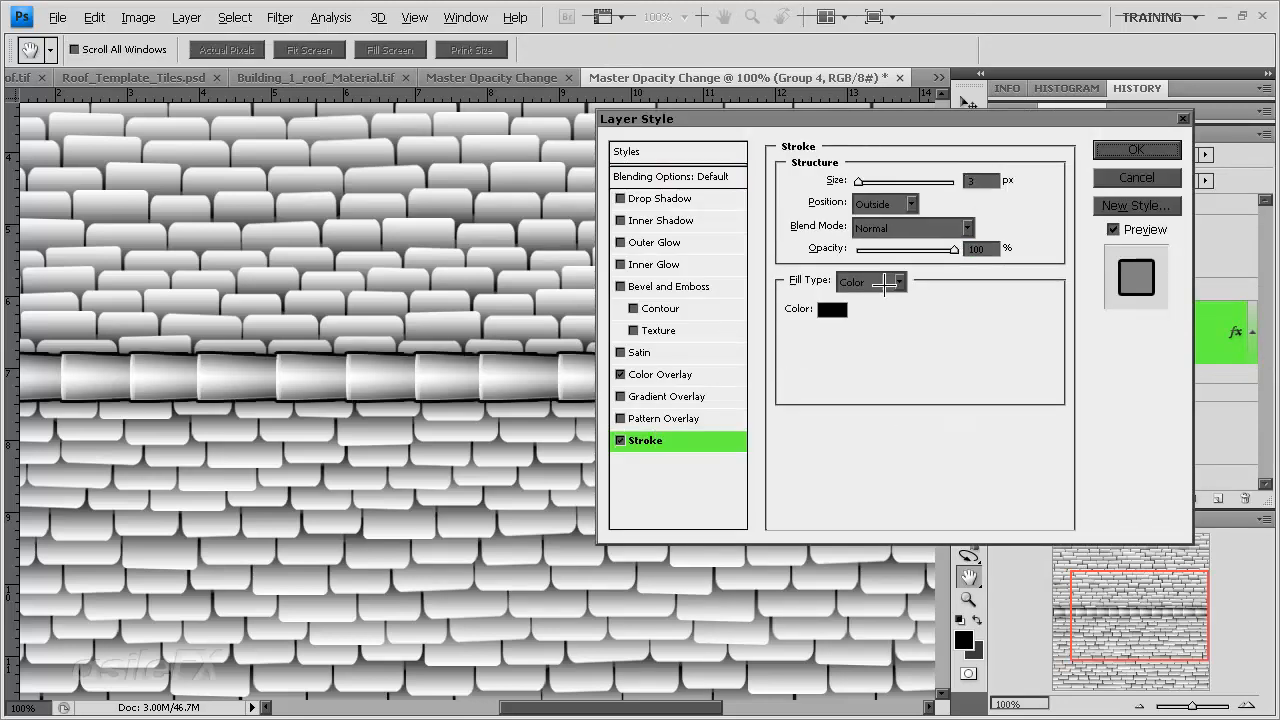
click(885, 204)
click(878, 241)
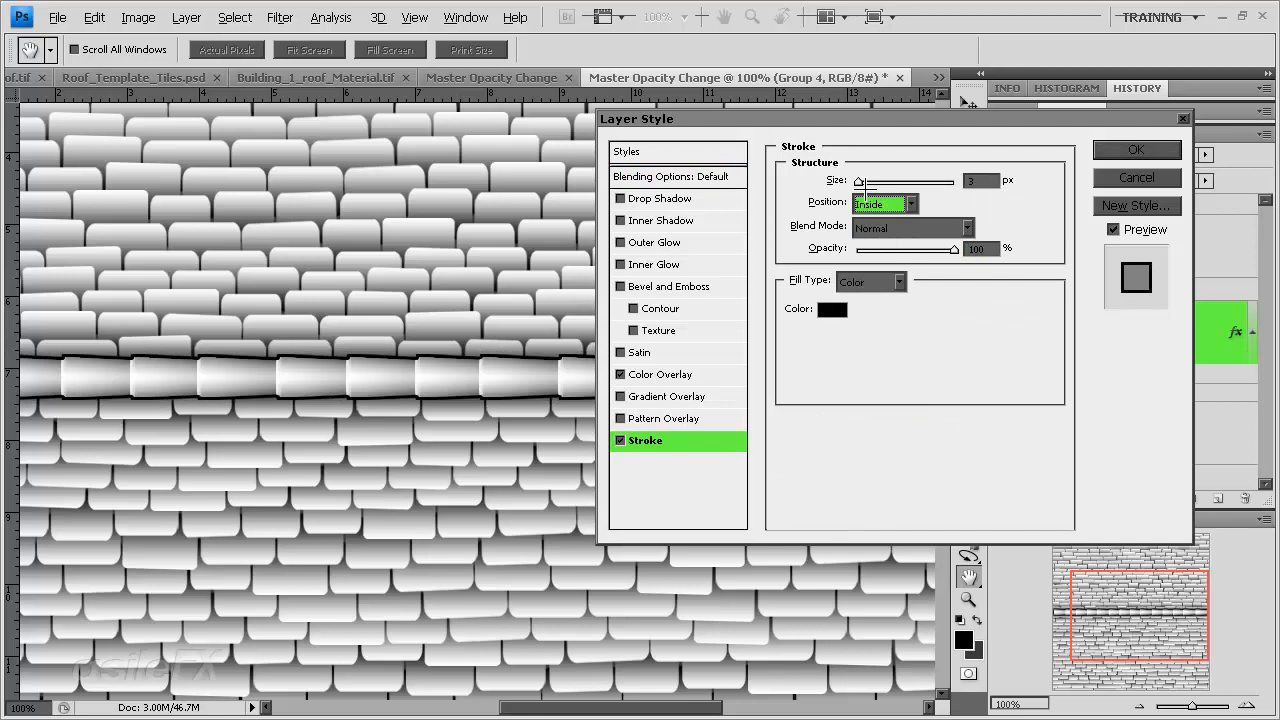
drag(859, 182, 779, 185)
Try a dark gray (5d5c5c) stroke color at 100% opacity on the ridge tiles.
click(814, 311)
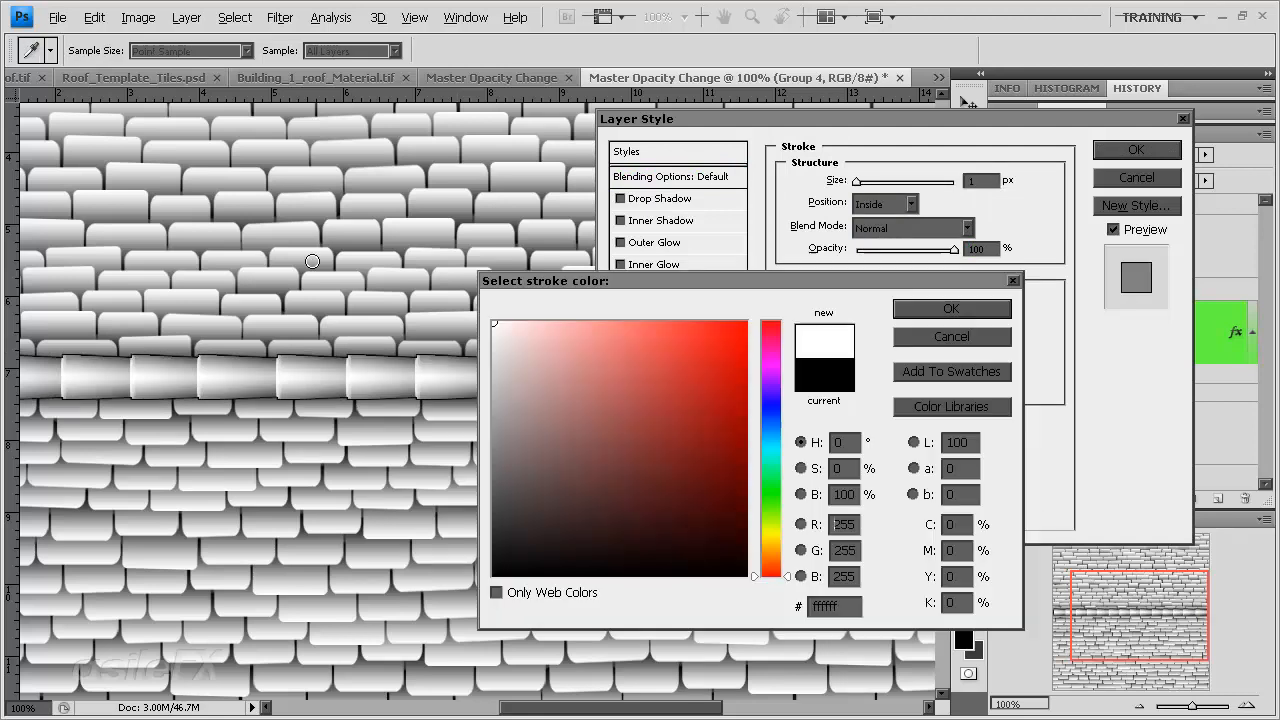
click(519, 397)
drag(519, 397, 485, 397)
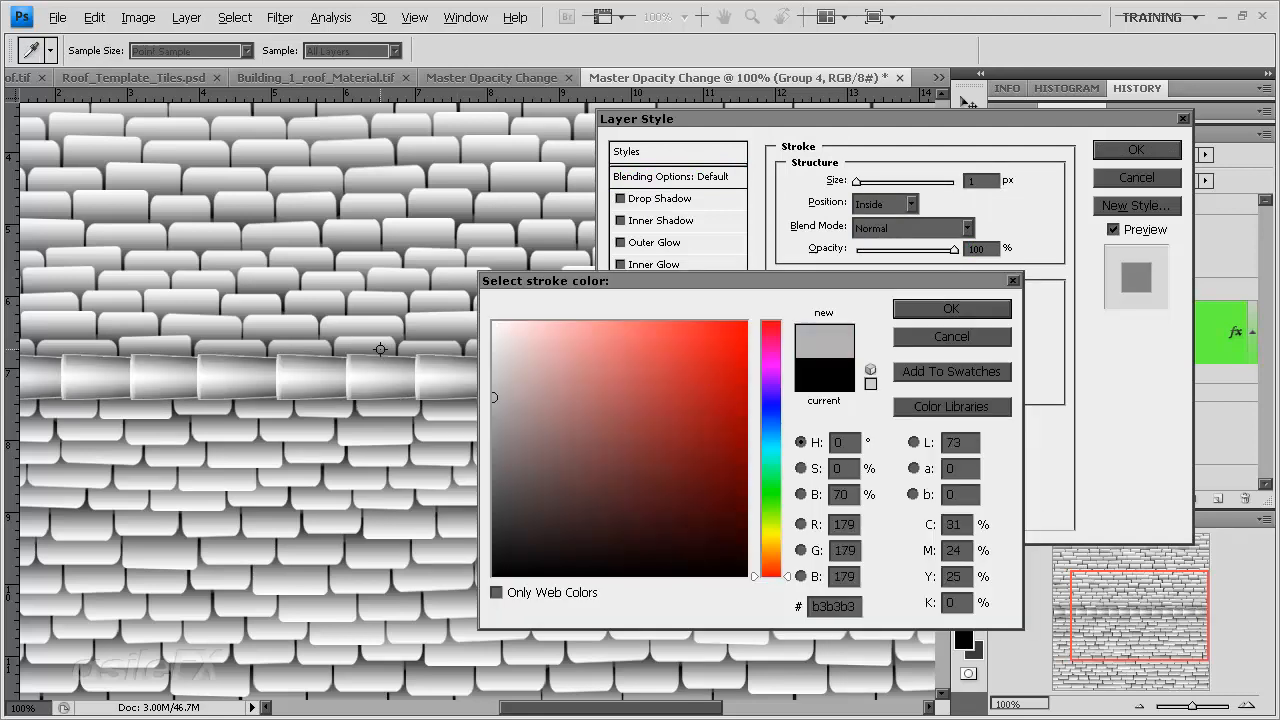
click(355, 355)
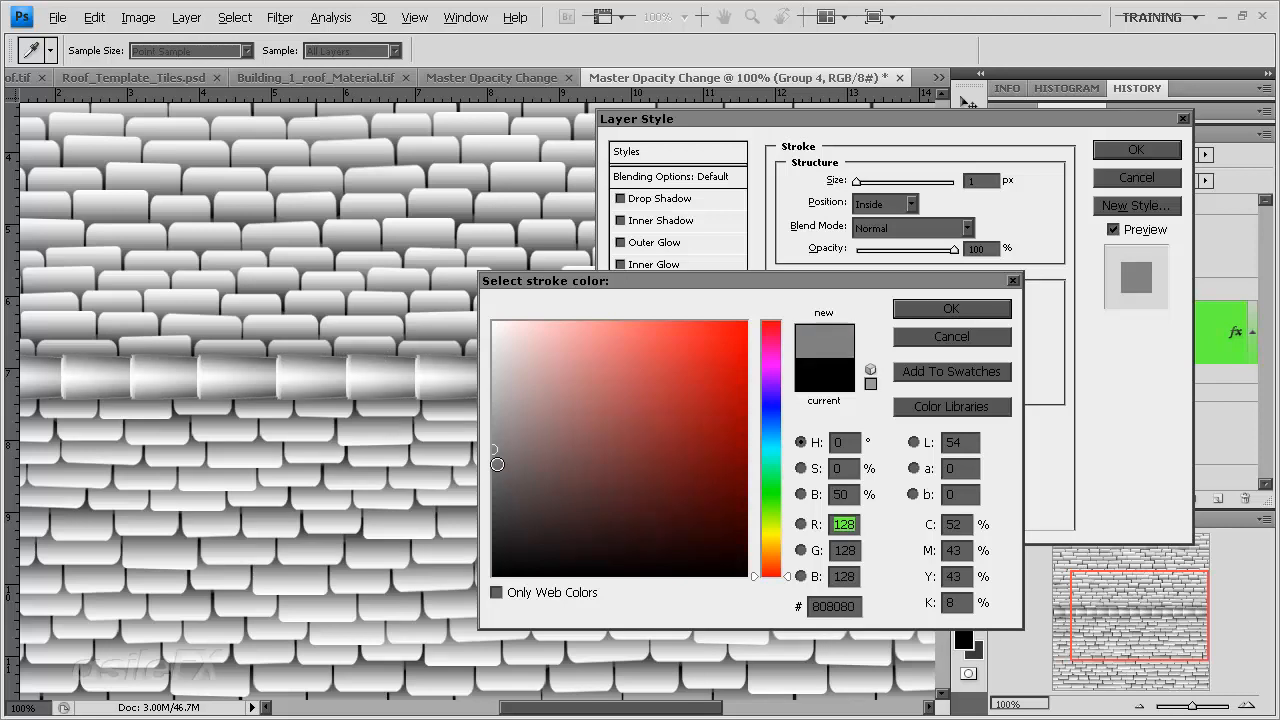
click(486, 466)
drag(491, 467, 496, 483)
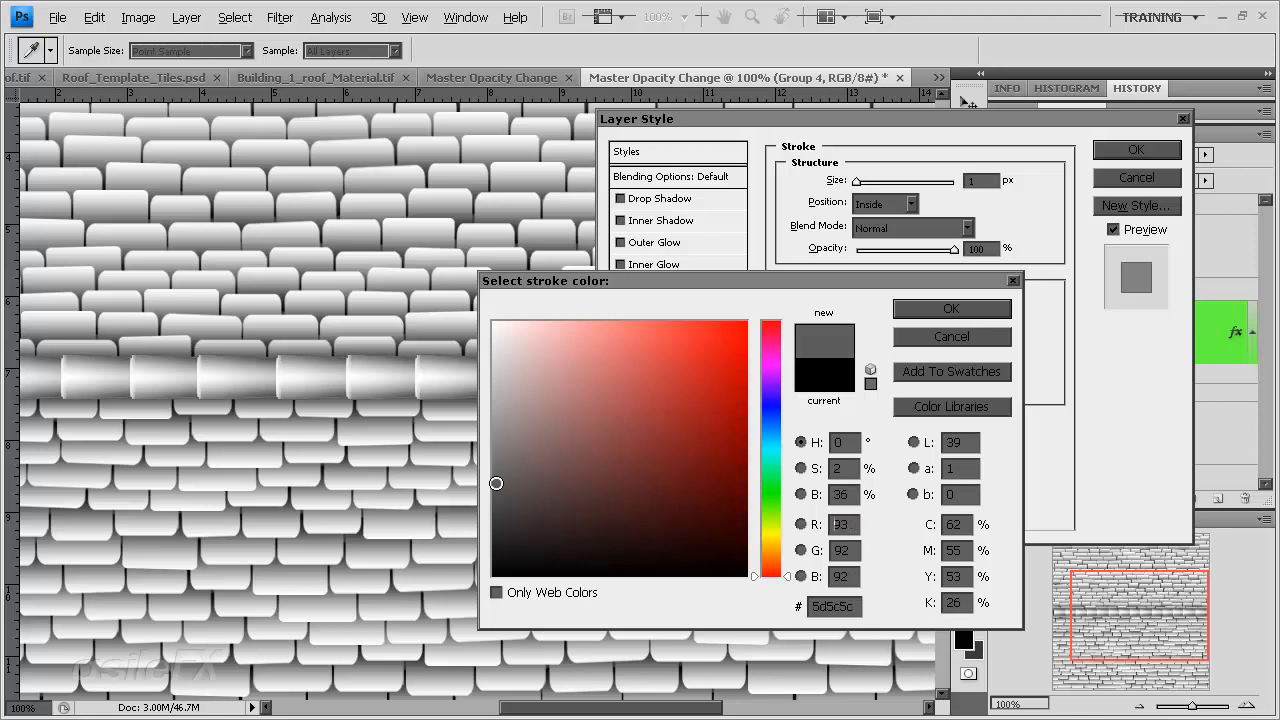
click(970, 308)
mouse_move(918, 250)
mouse_down()
mouse_move(890, 248)
mouse_move(960, 249)
mouse_up()
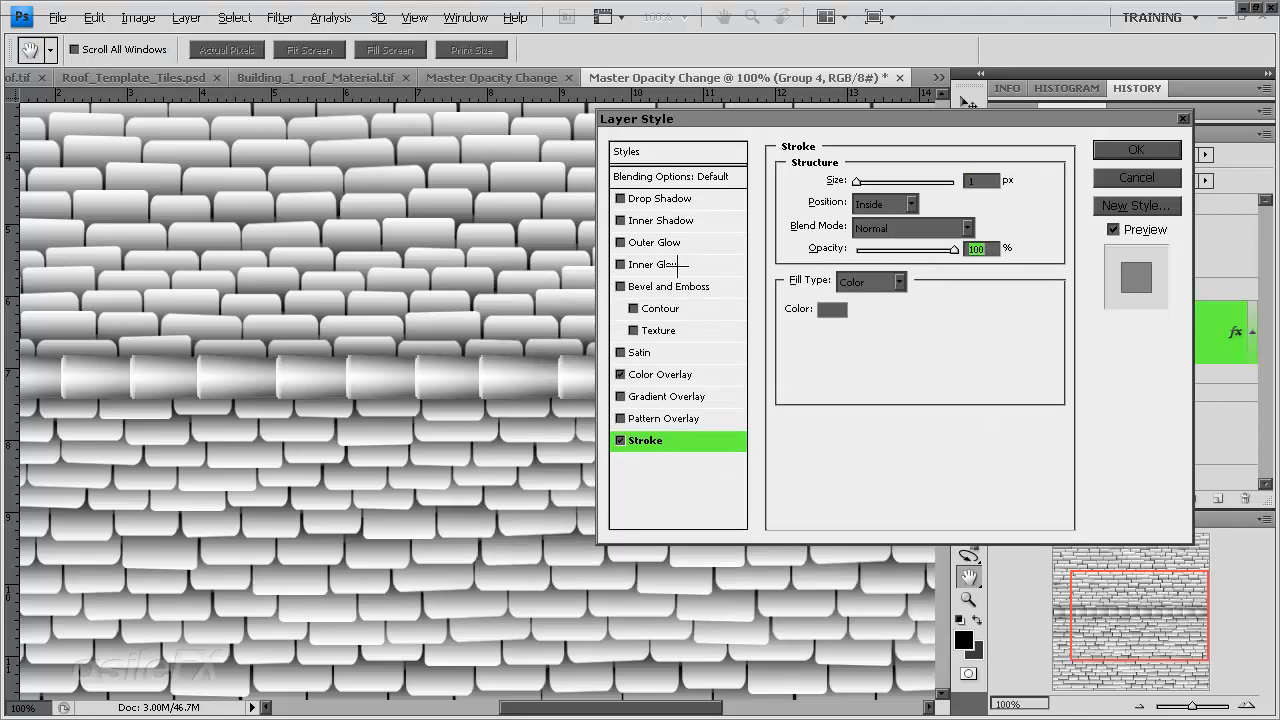
Turn off the Stroke and give Group 4 a Multiply Inner Shadow at 75% opacity, distance 0 px and size 4 px.
click(620, 440)
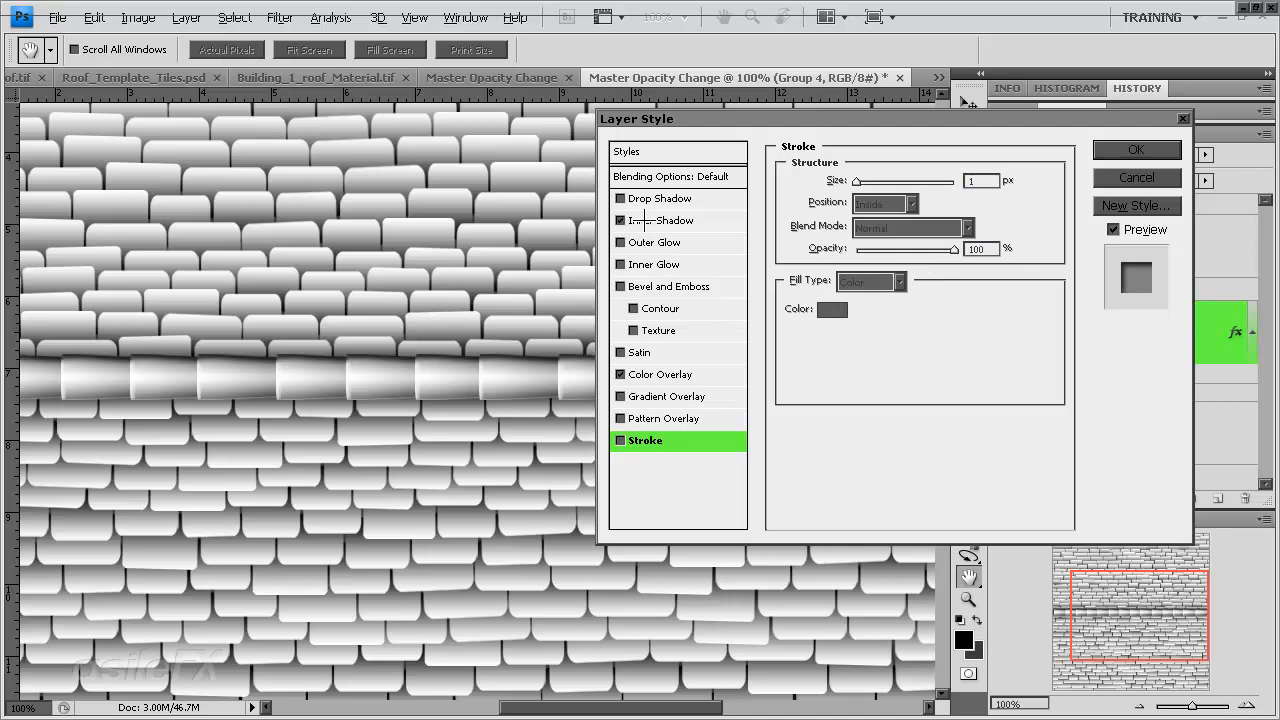
click(620, 220)
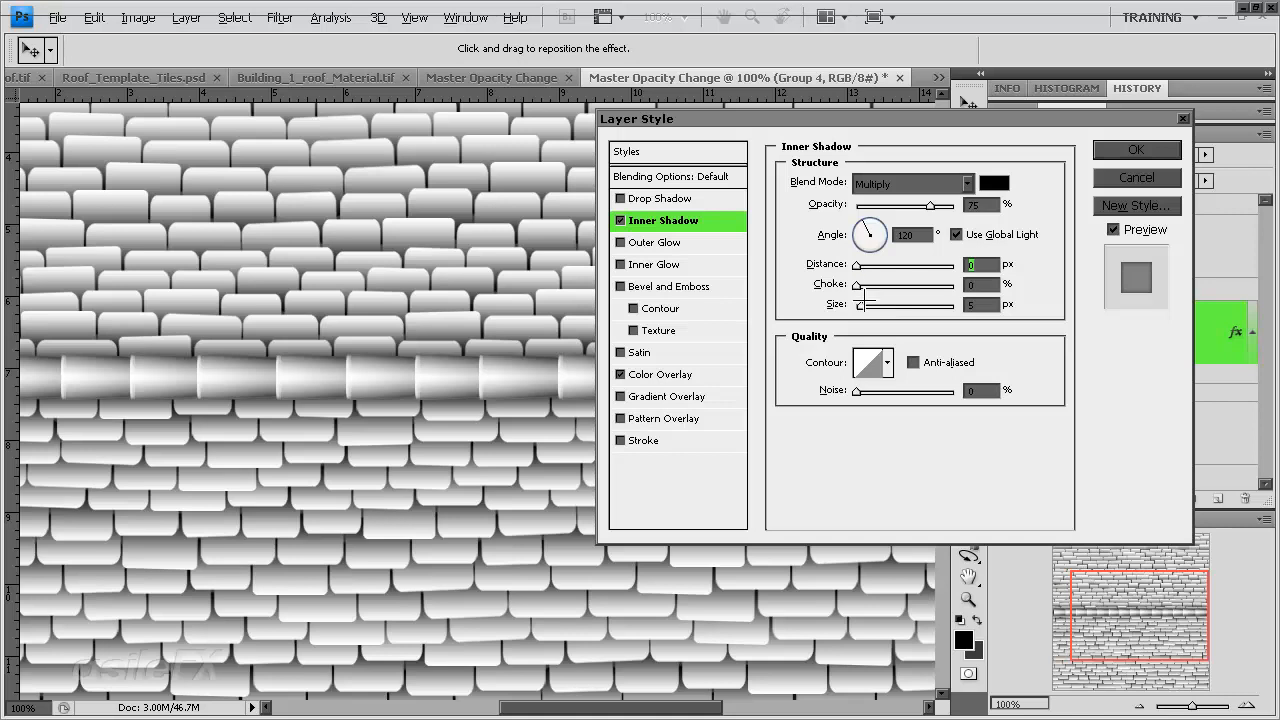
drag(858, 306, 858, 306)
click(1100, 148)
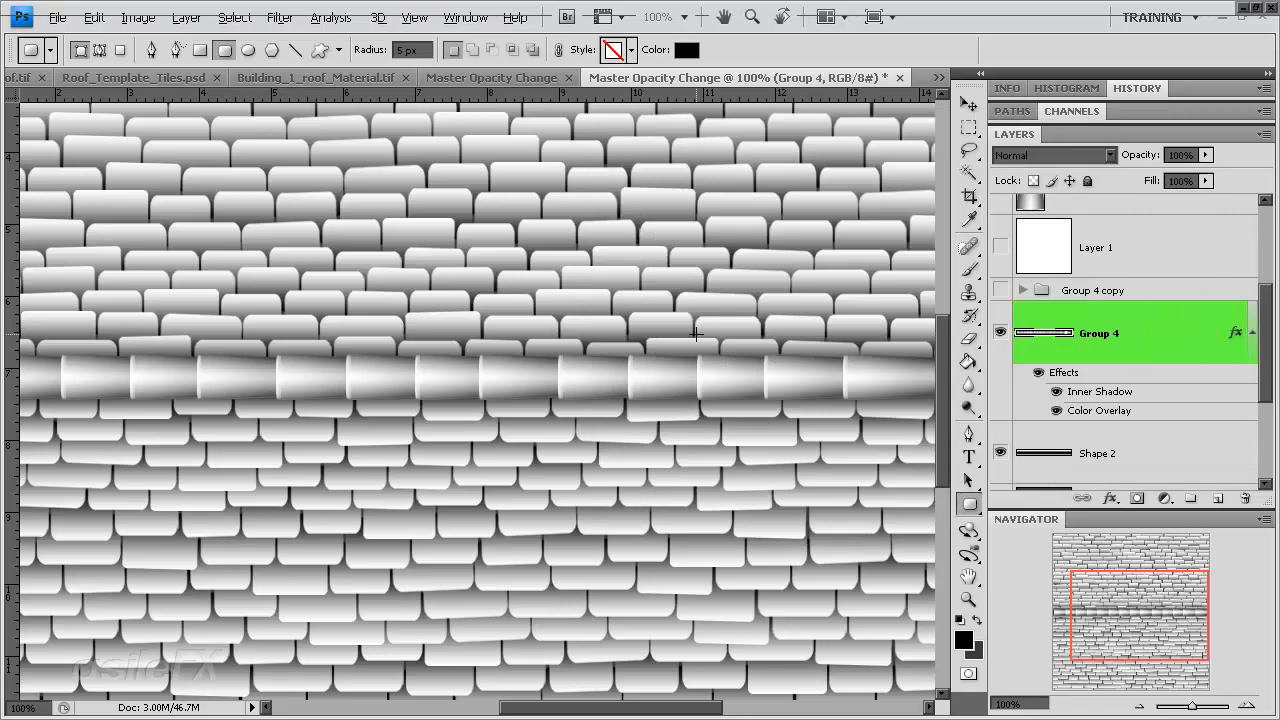
Compare the ridge tile edges up close with and without Group 4's Inner Shadow.
click(1246, 697)
click(1246, 697)
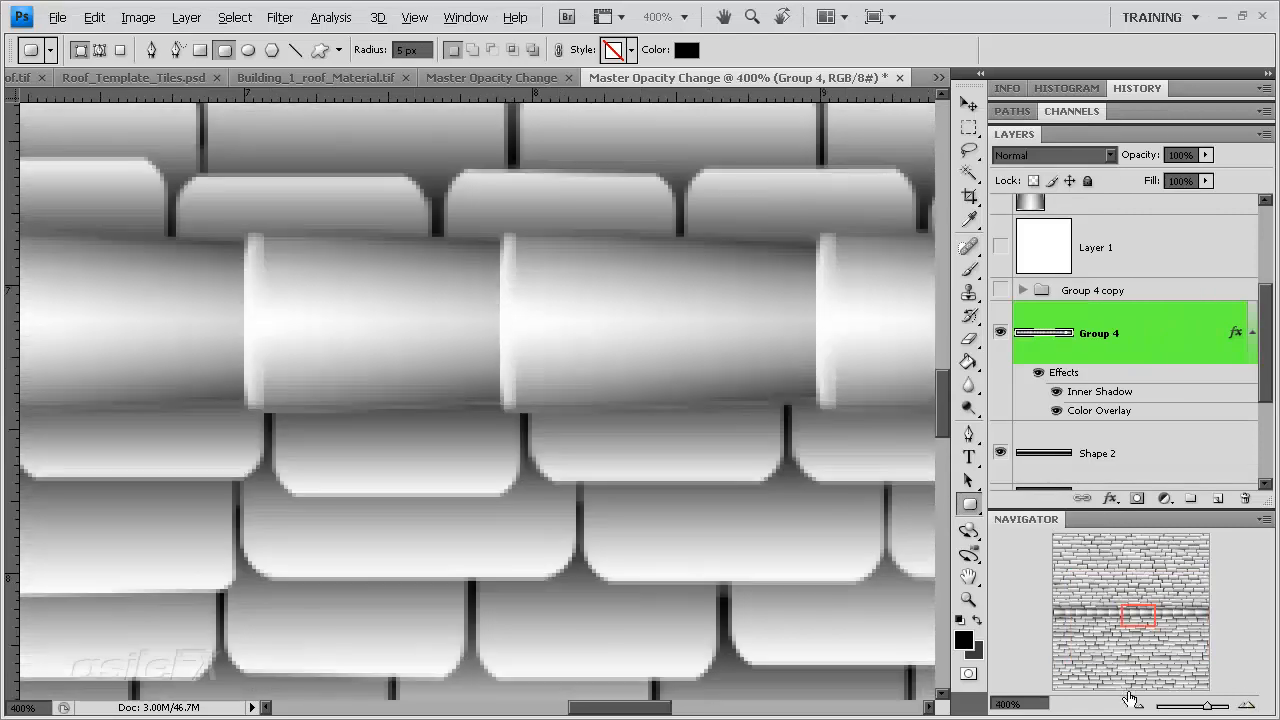
double_click(1168, 328)
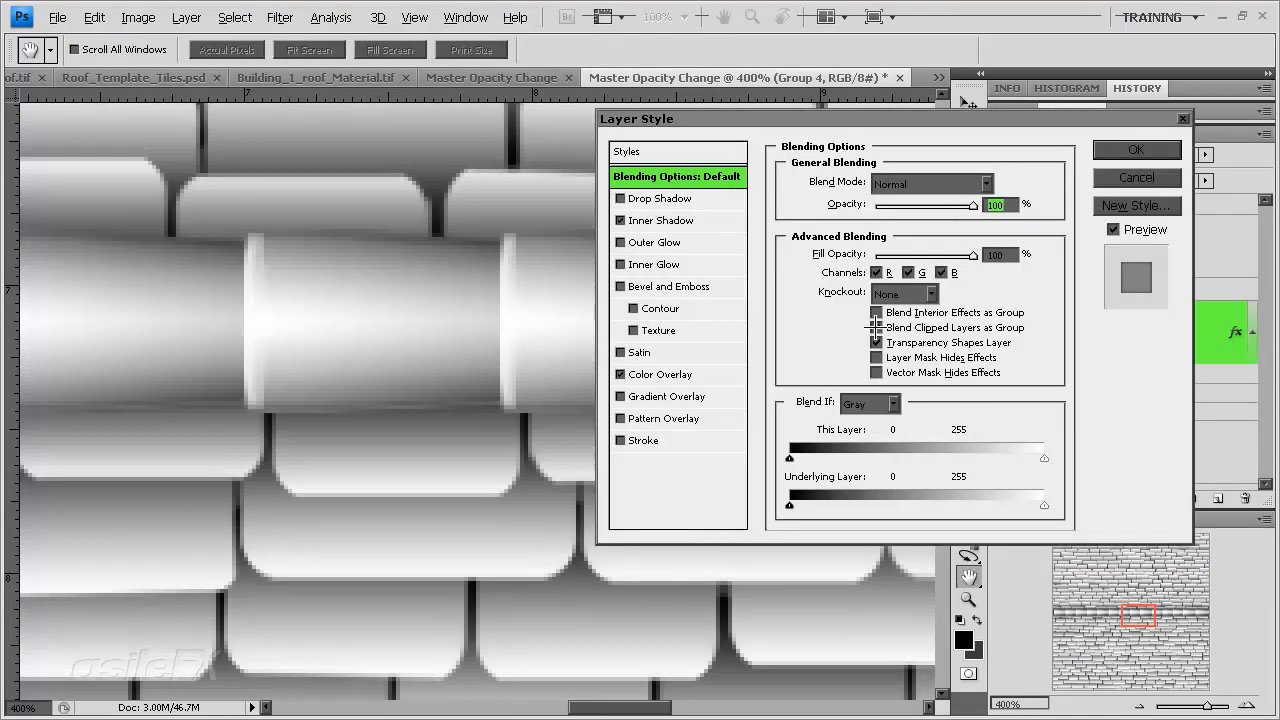
click(664, 220)
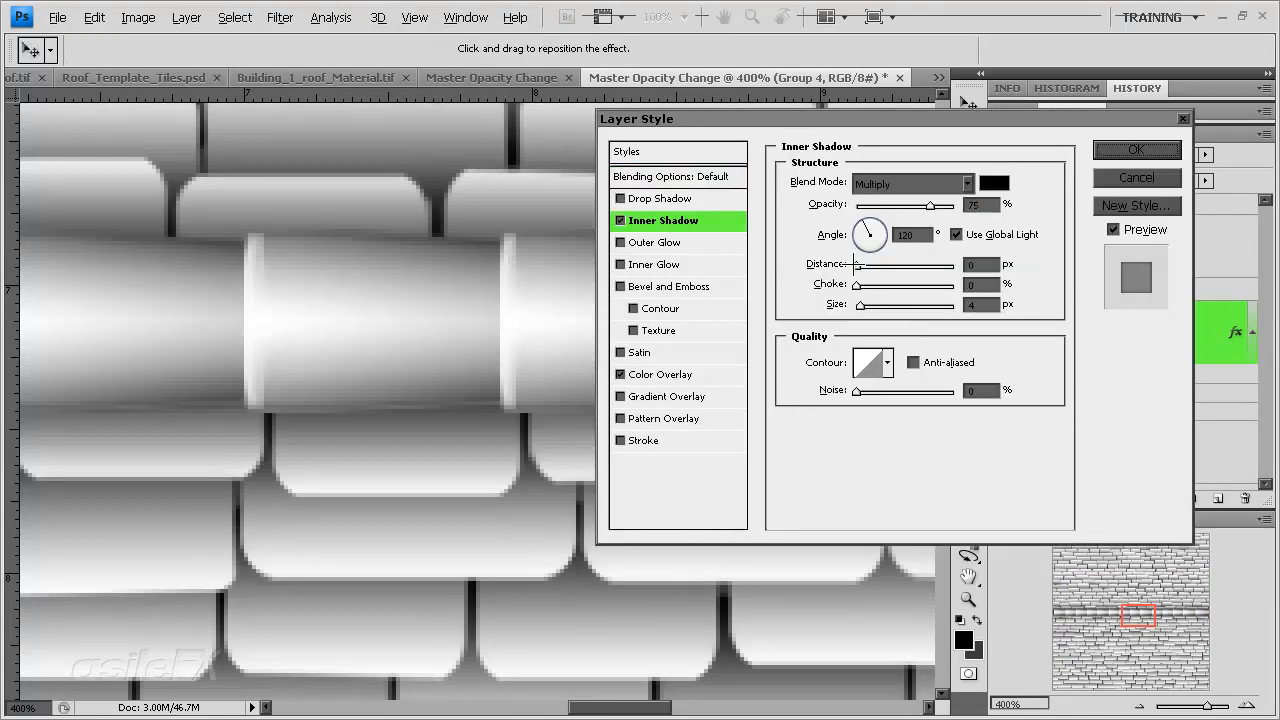
click(836, 264)
click(620, 220)
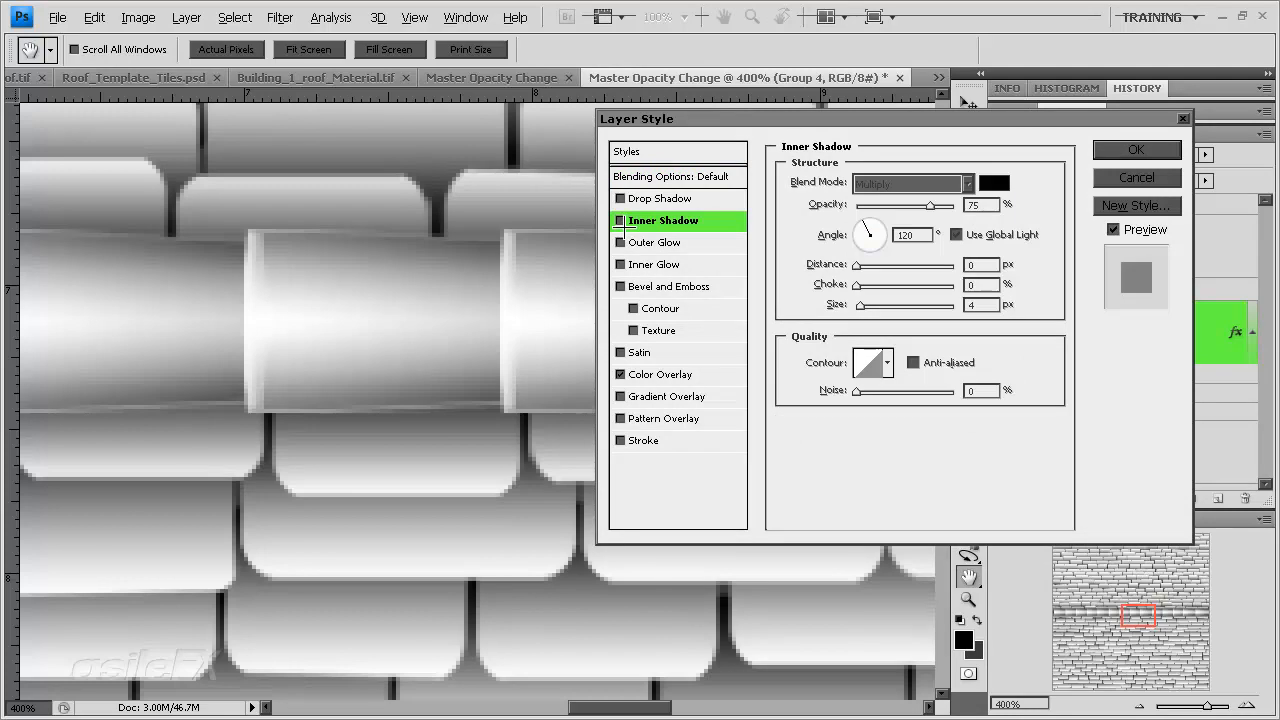
click(620, 220)
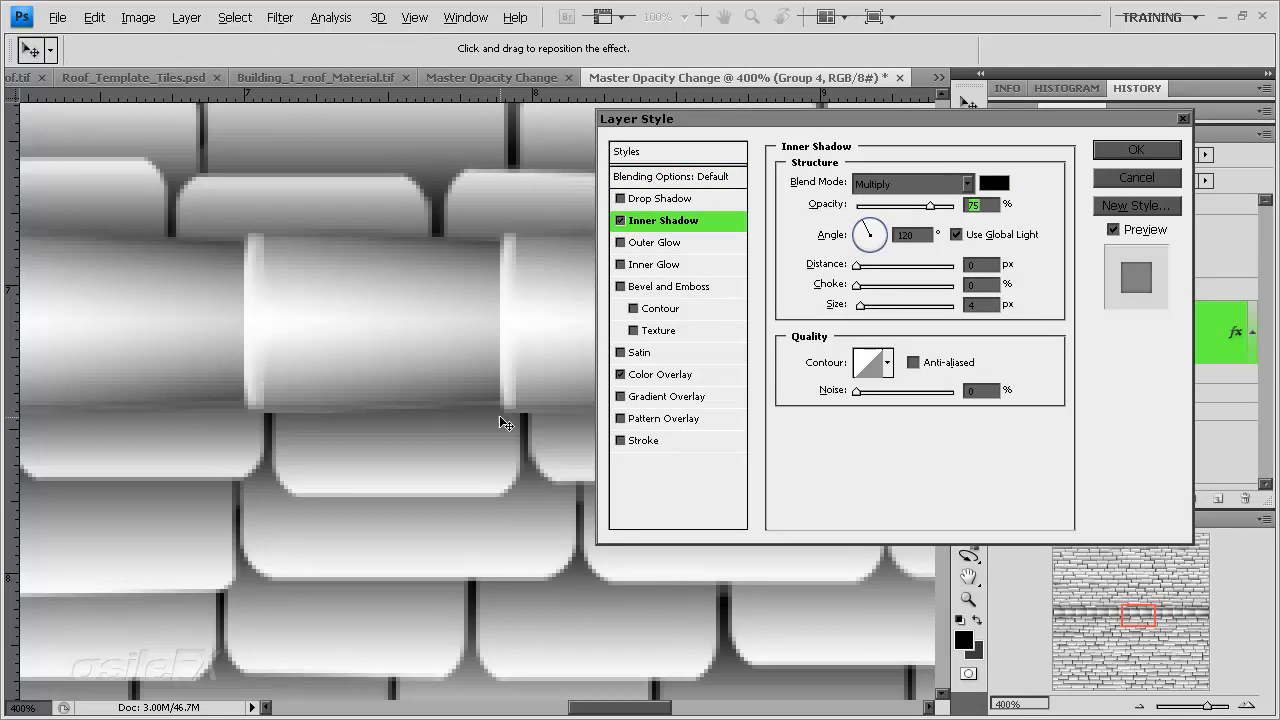
Set Group 4's Inner Shadow to a -90° angle, 0 px distance and 5 px size.
double_click(926, 235)
text(-90)
drag(857, 265, 859, 267)
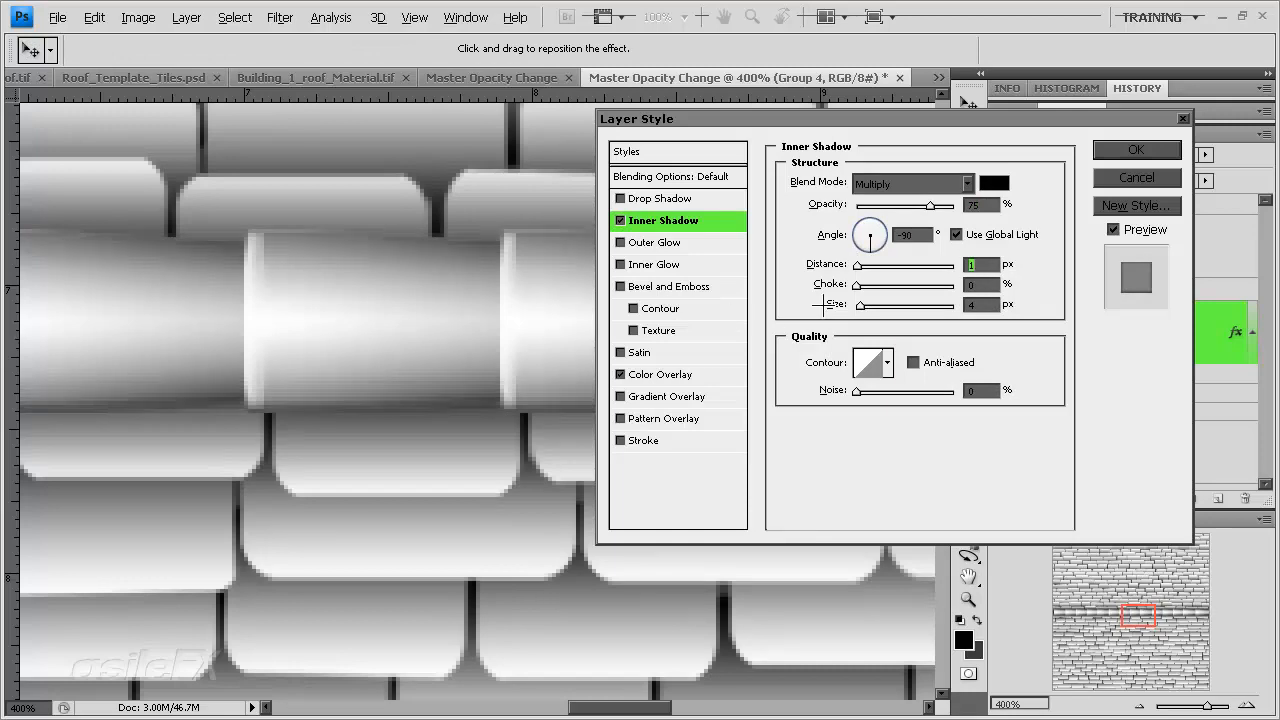
drag(859, 267, 856, 266)
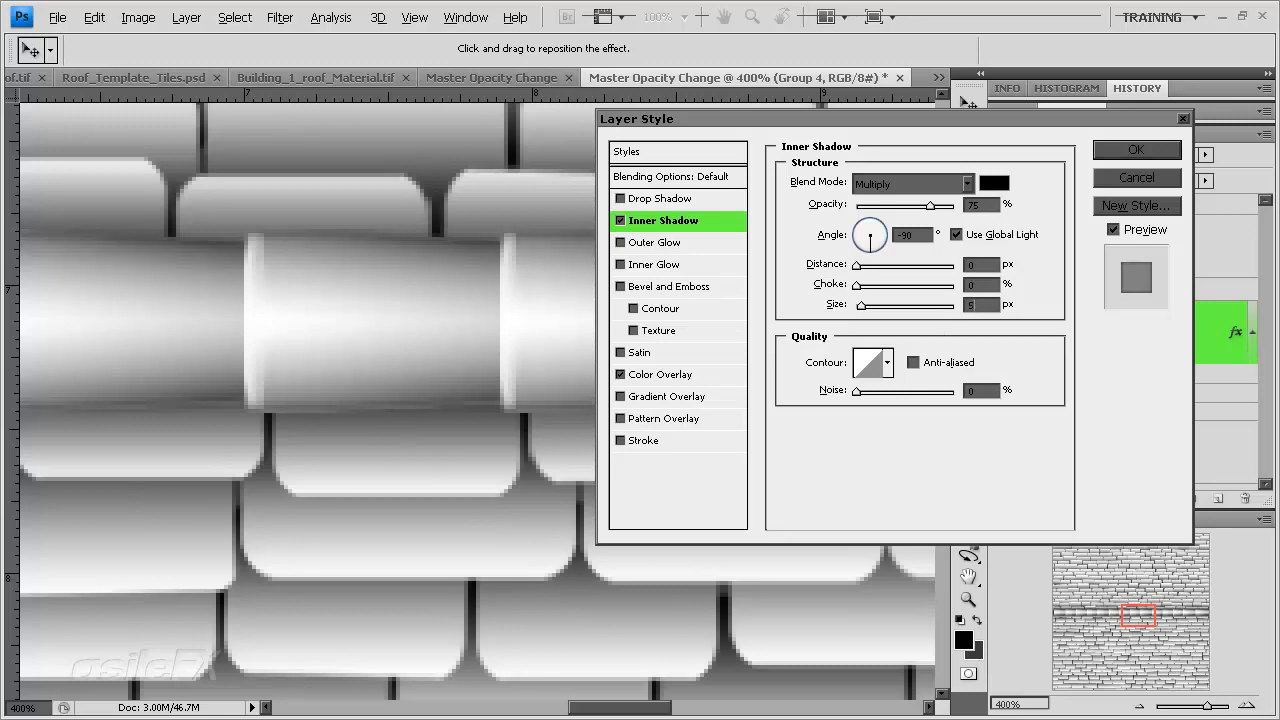
click(1136, 150)
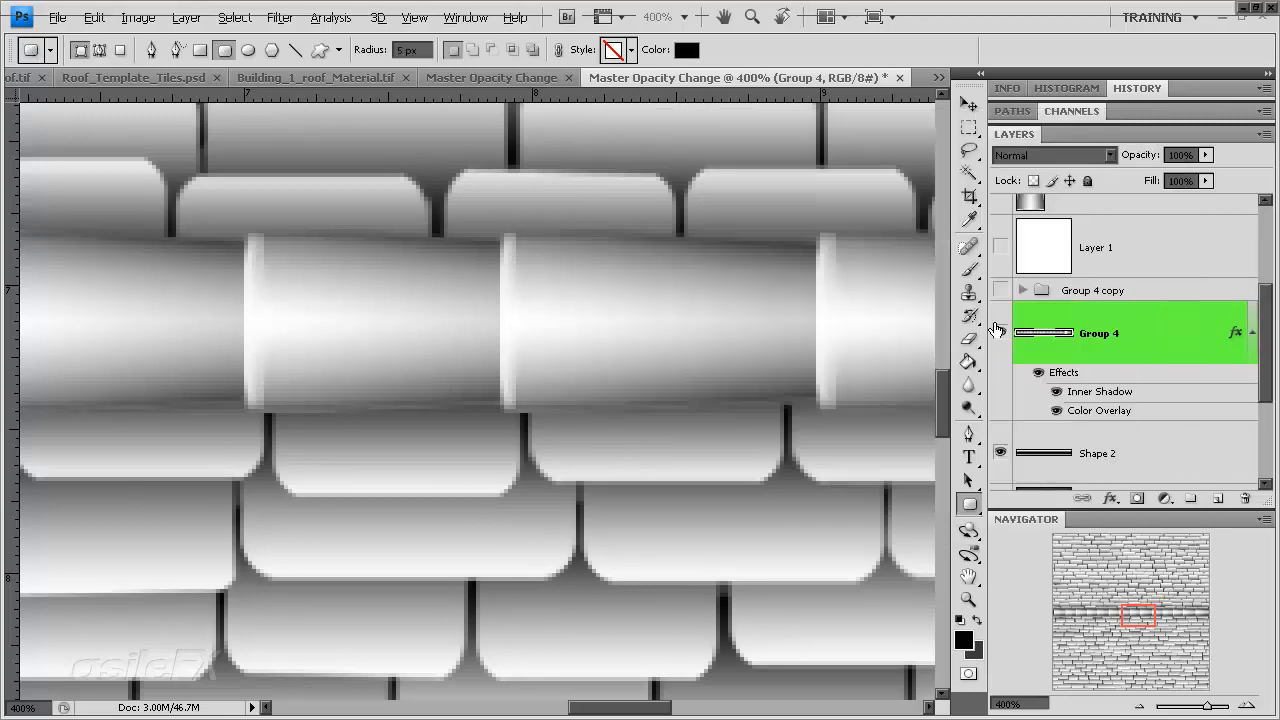
Flatten the whole tile image into one layer, discarding the hidden layers.
click(1138, 705)
click(1138, 705)
click(1138, 705)
click(1138, 705)
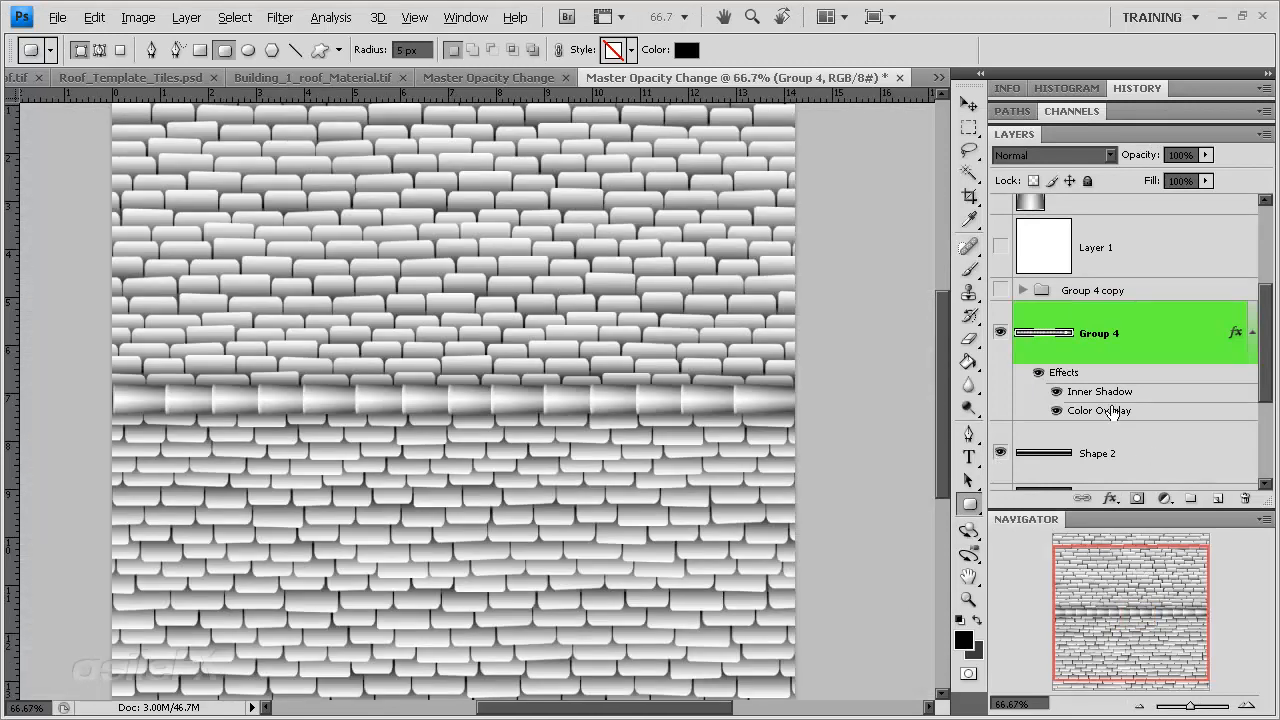
click(138, 17)
mouse_move(185, 12)
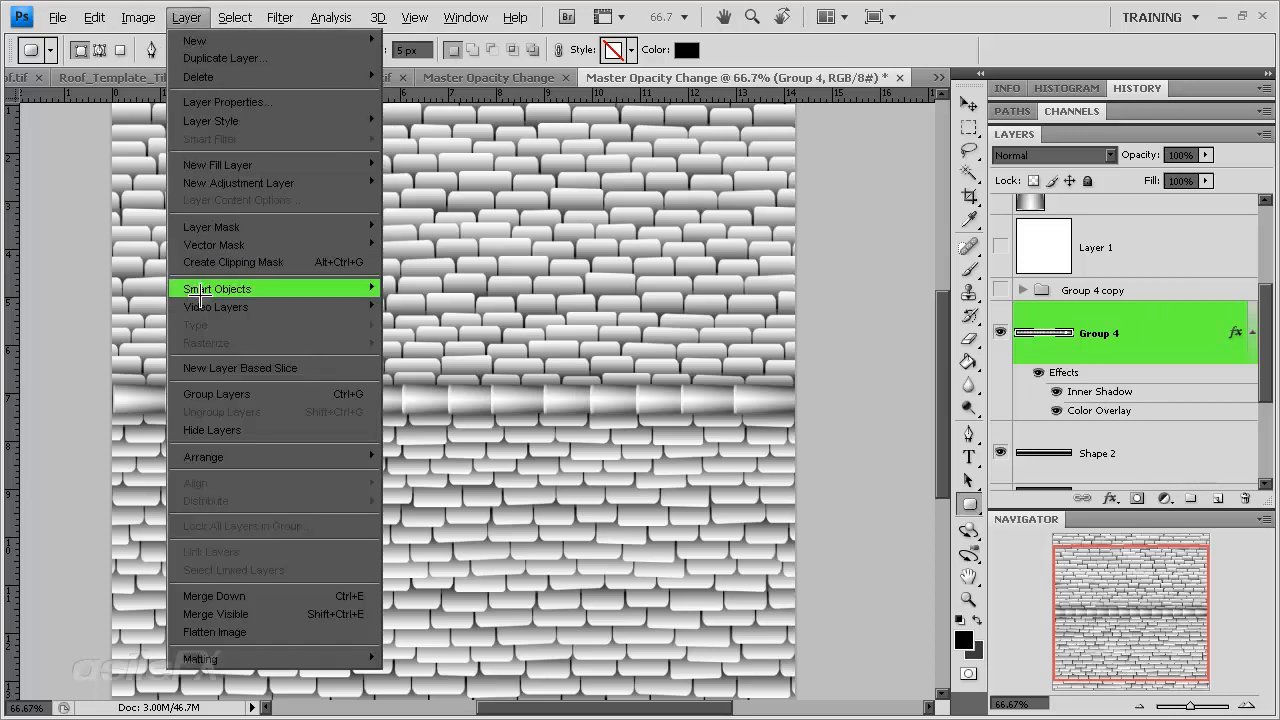
click(298, 632)
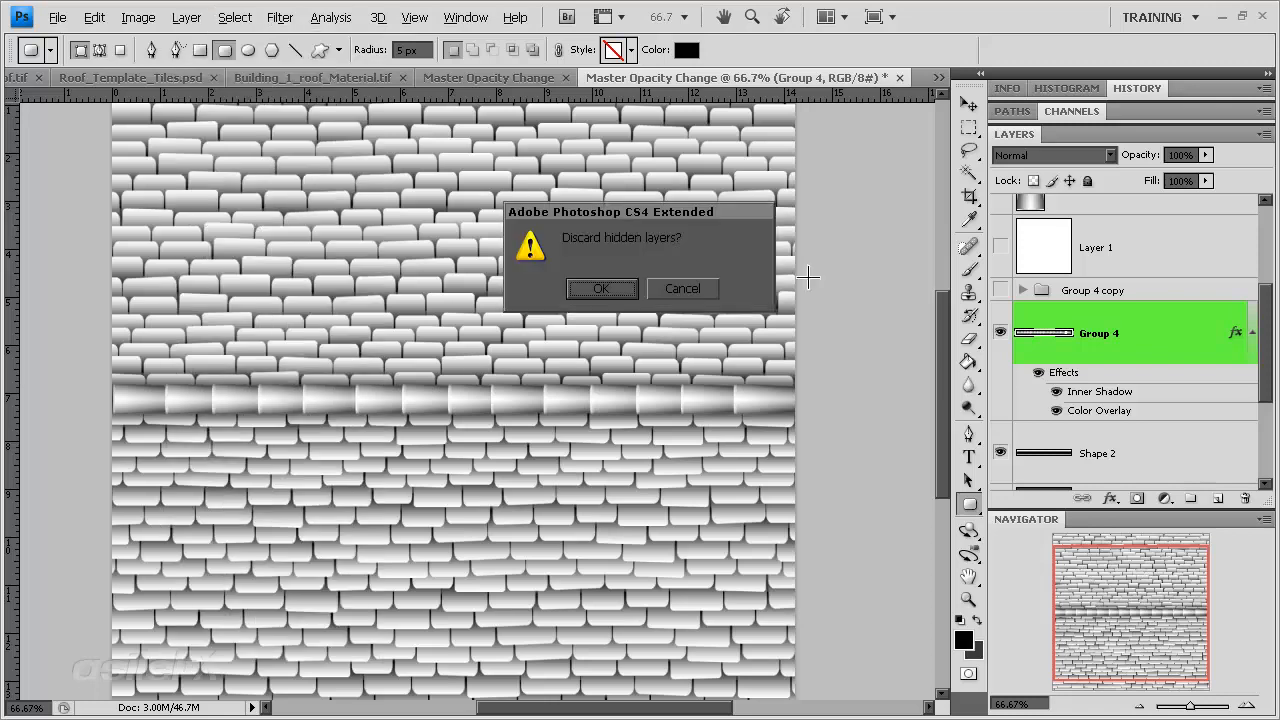
click(600, 290)
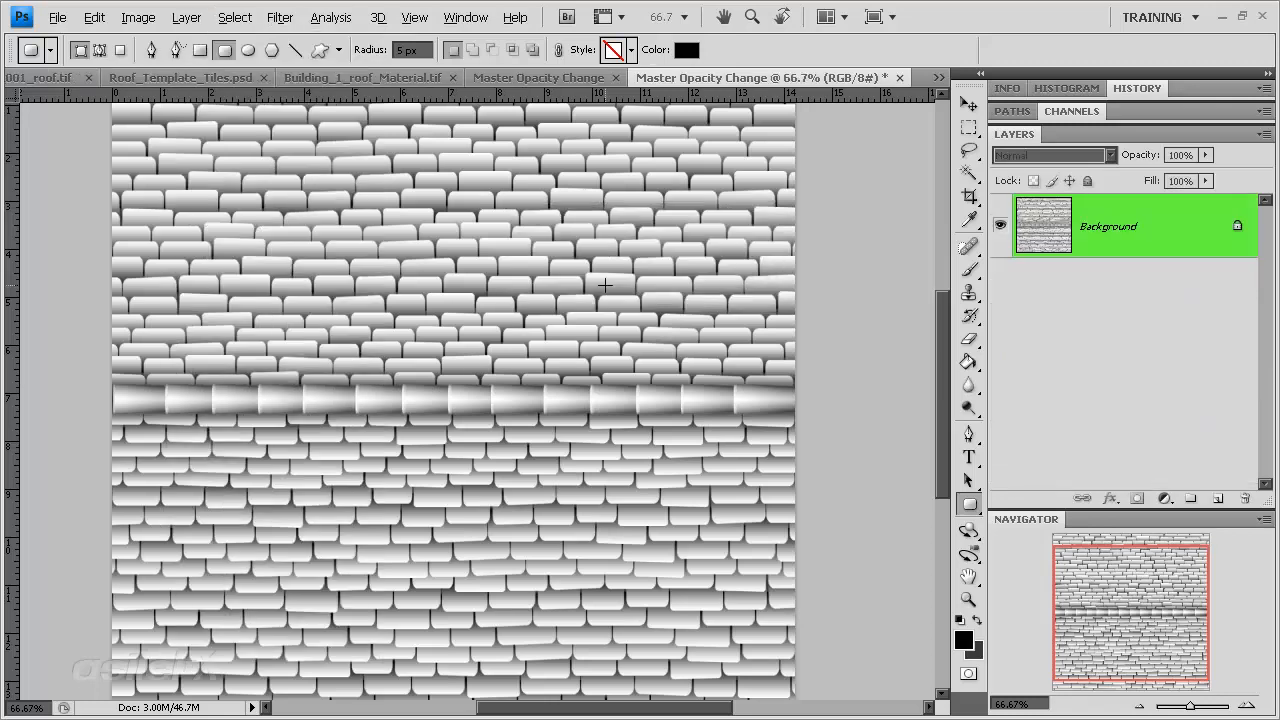
click(282, 17)
mouse_move(352, 448)
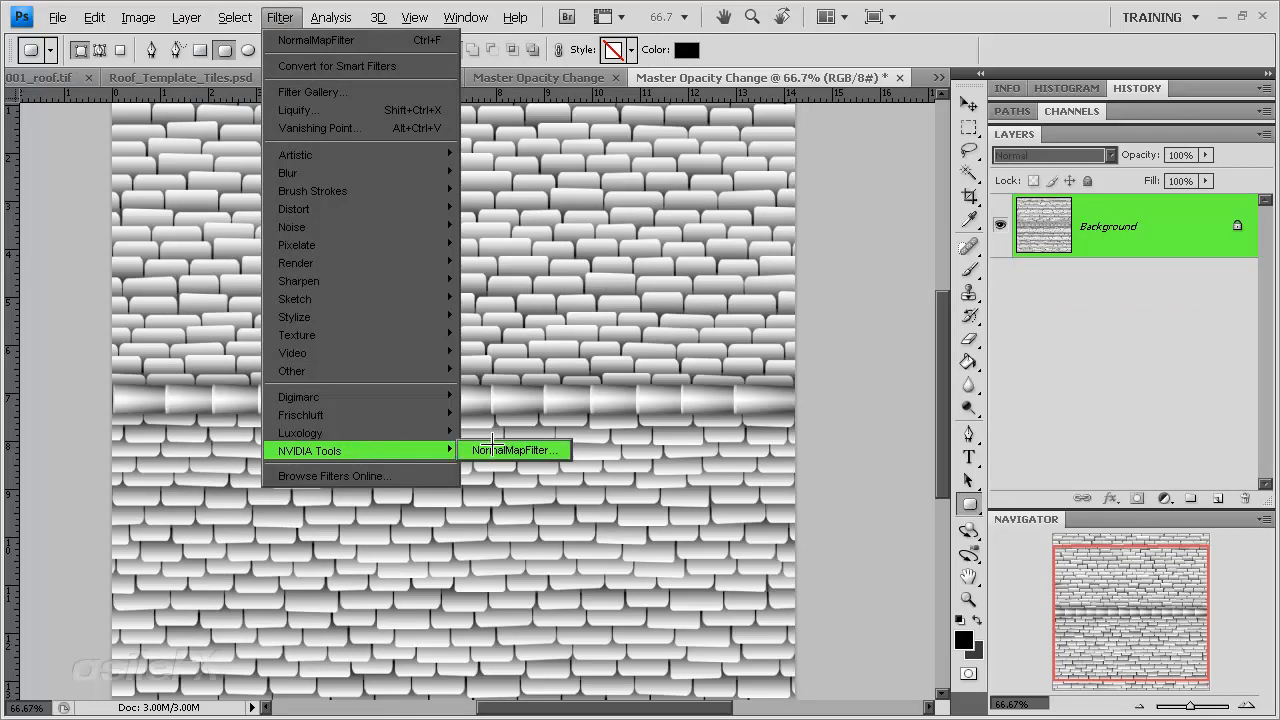
click(488, 446)
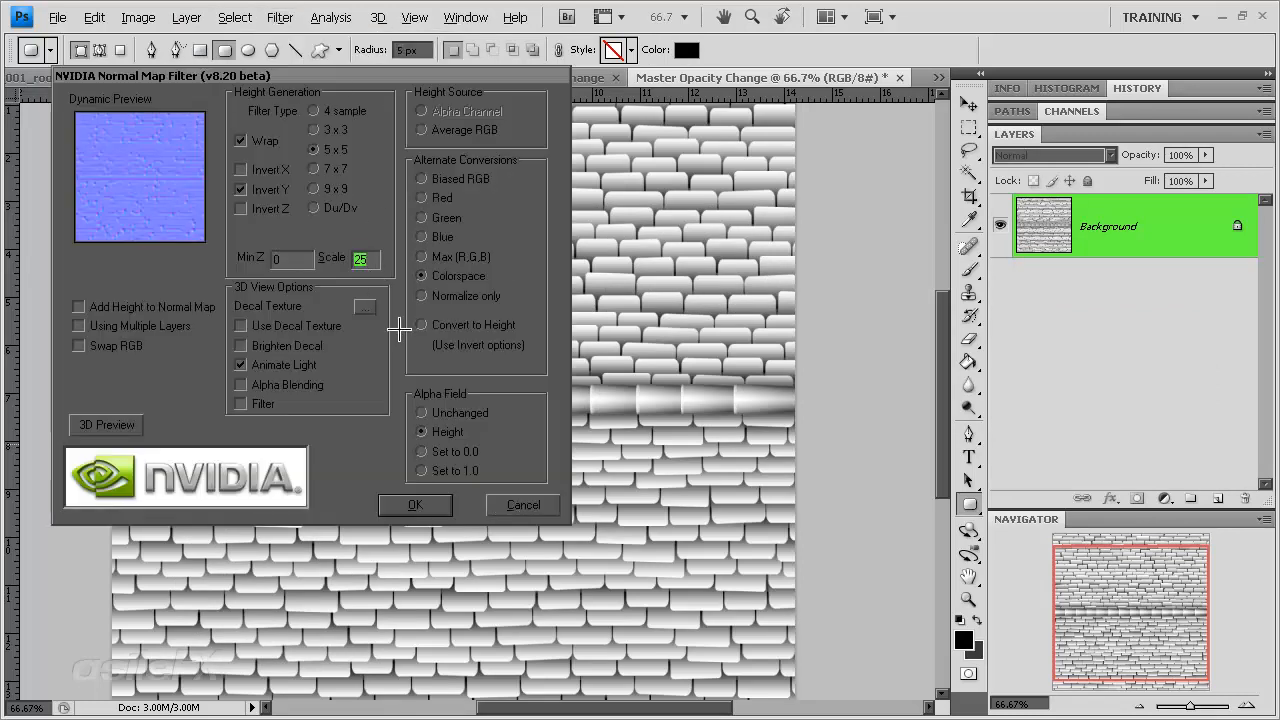
click(552, 506)
Duplicate the Background layer and run NVIDIA NormalMapFilter on the copy with 4 sample, scale 25, Max (R,G,B) and Unchanged alpha.
drag(1120, 262, 1218, 498)
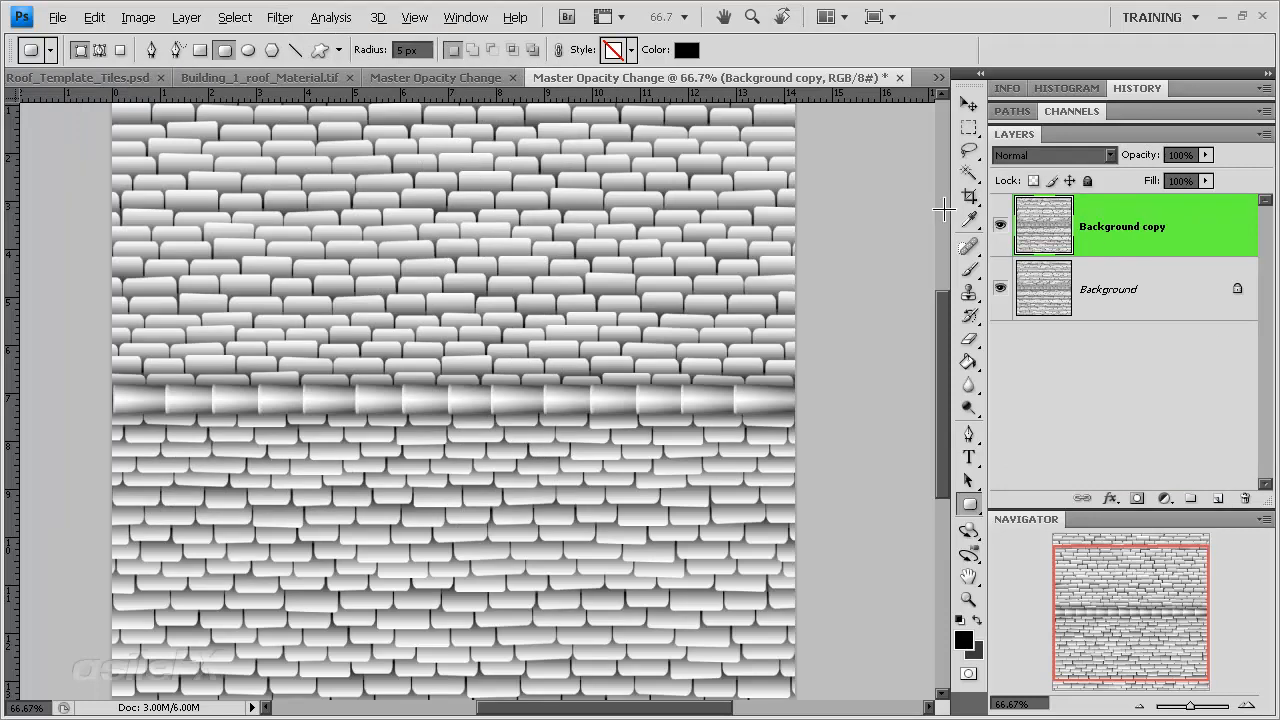
click(330, 17)
mouse_move(280, 17)
mouse_move(379, 451)
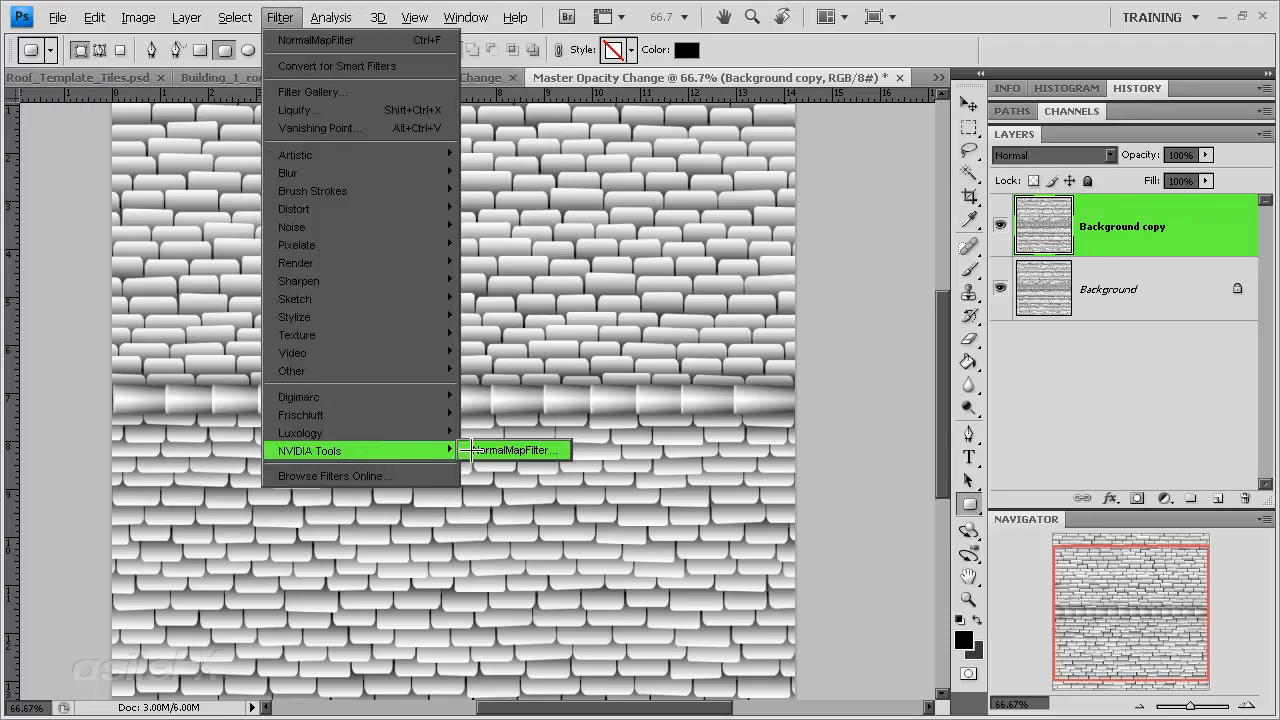
click(500, 449)
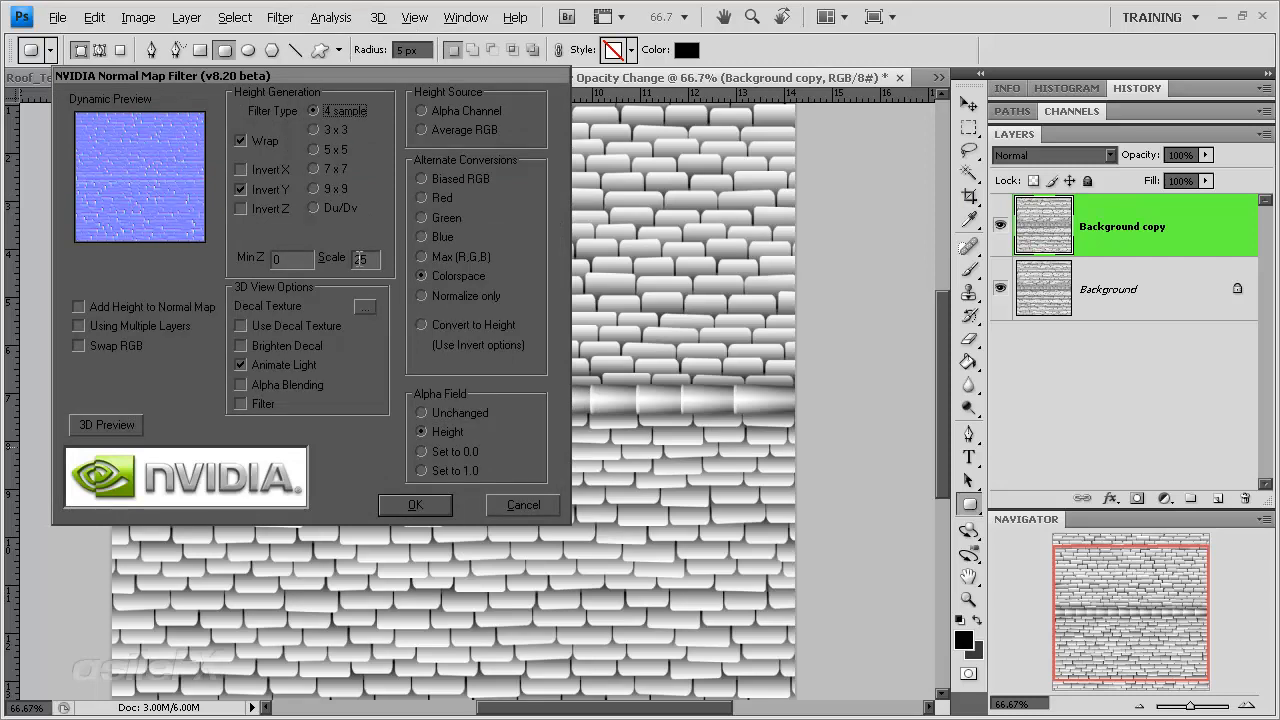
click(458, 257)
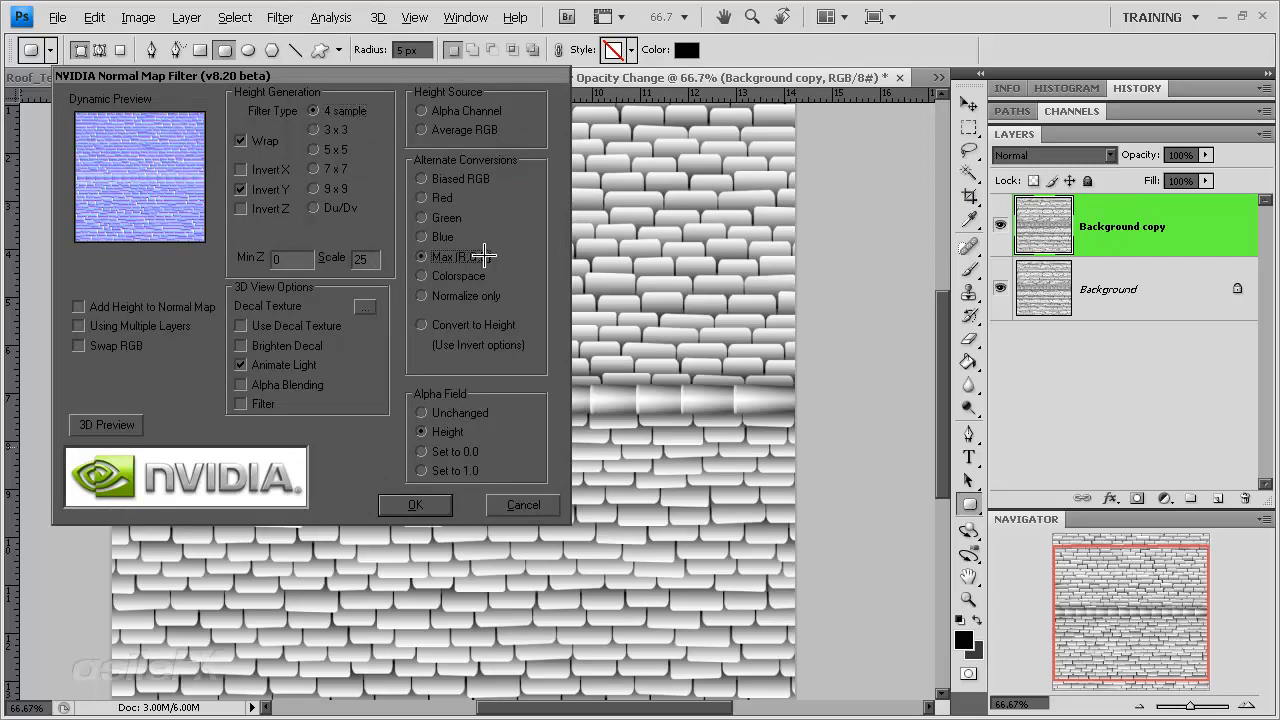
click(441, 414)
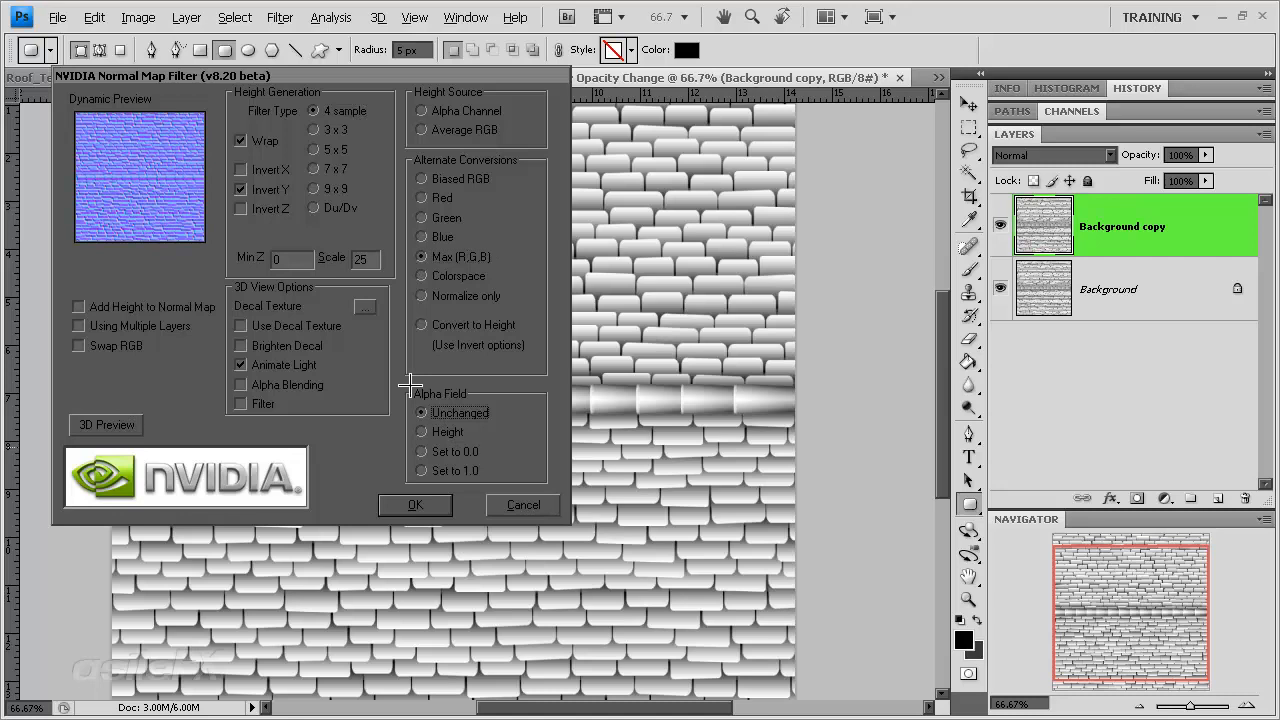
click(436, 510)
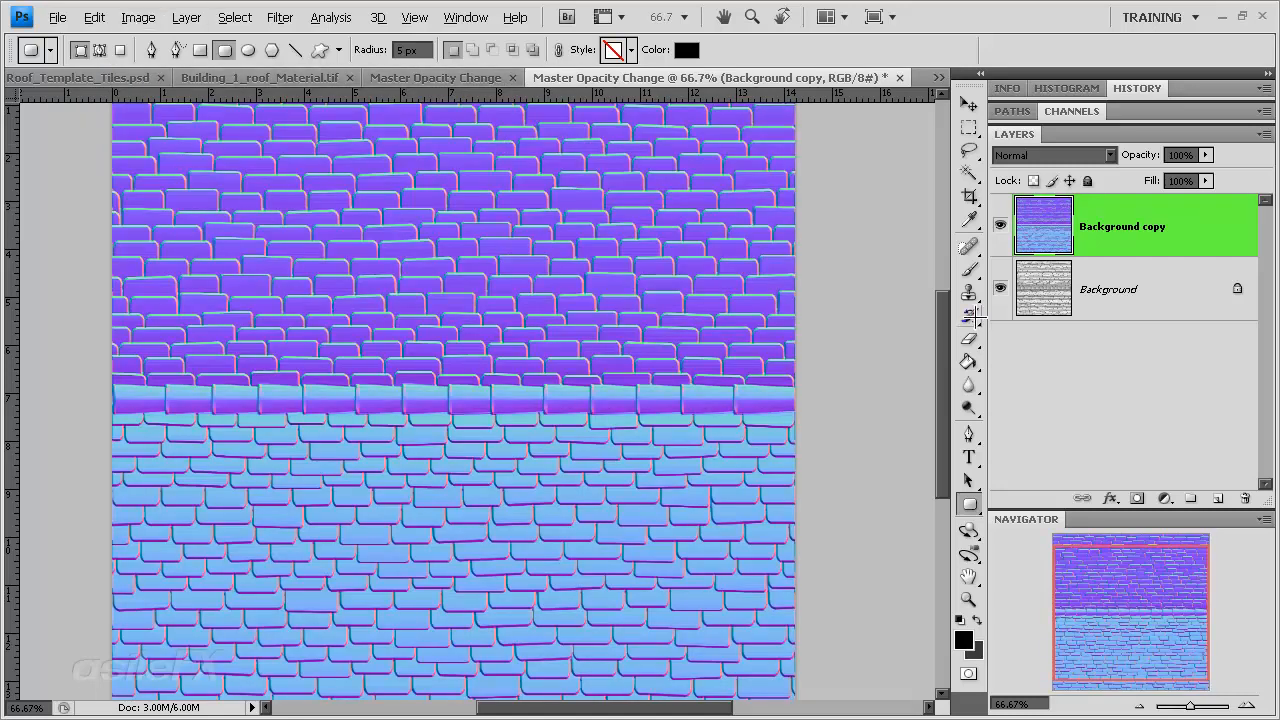
Duplicate the Background copy normal map layer into the Building_1_roof_Material.tif document.
key(ctrl+a)
right_click(1115, 222)
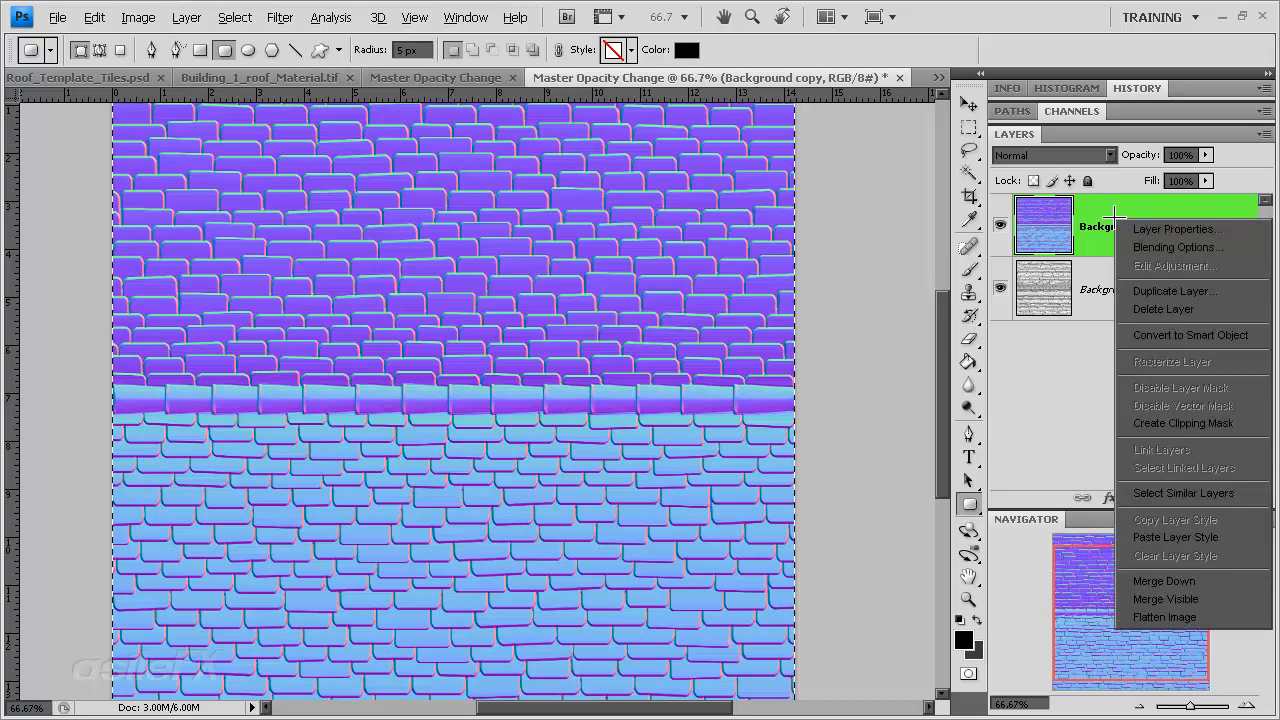
click(1188, 296)
click(980, 405)
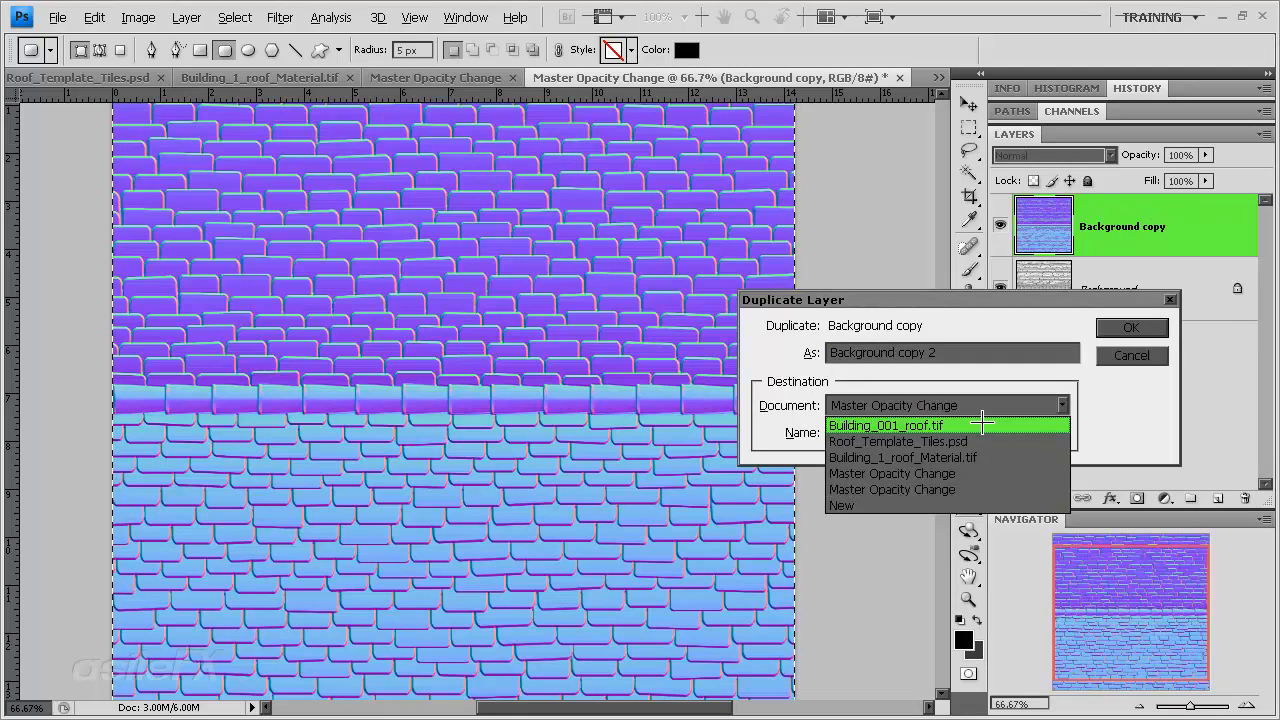
click(985, 457)
click(1104, 327)
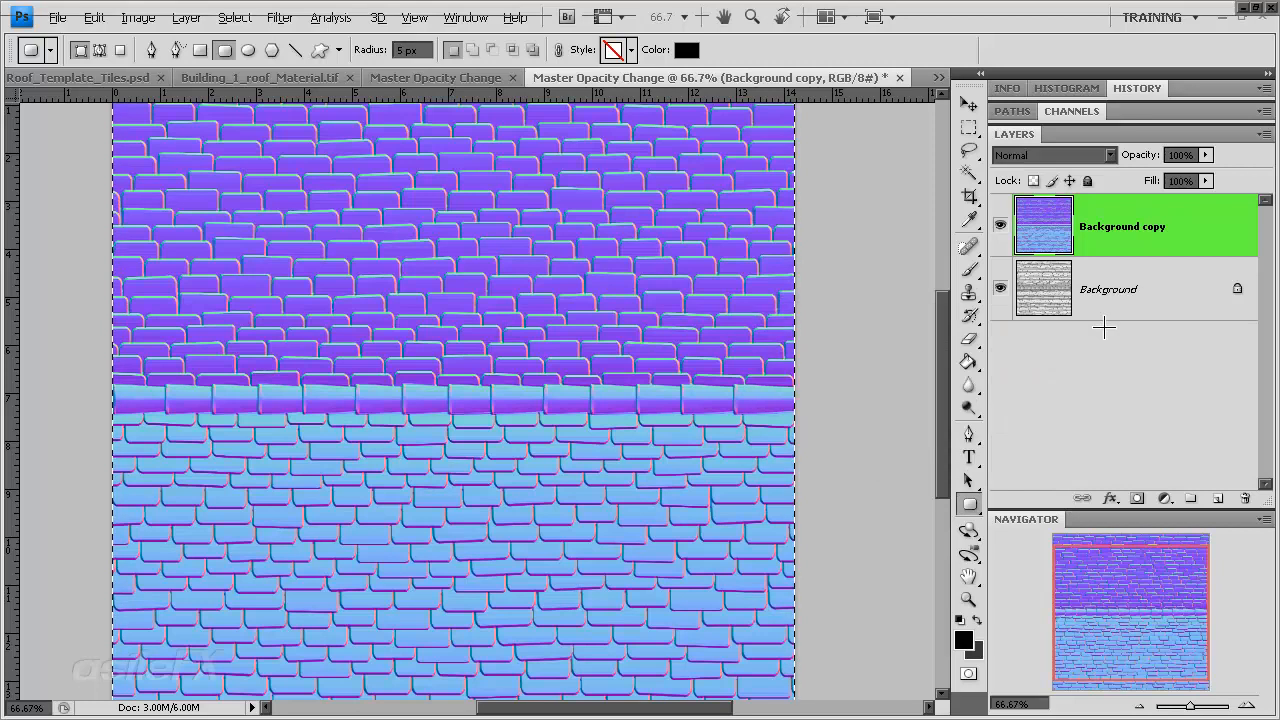
In Building_1_roof_Material.tif, rename the Background copy layer as Normal 2 and compare it with the Normal layer beneath.
click(334, 79)
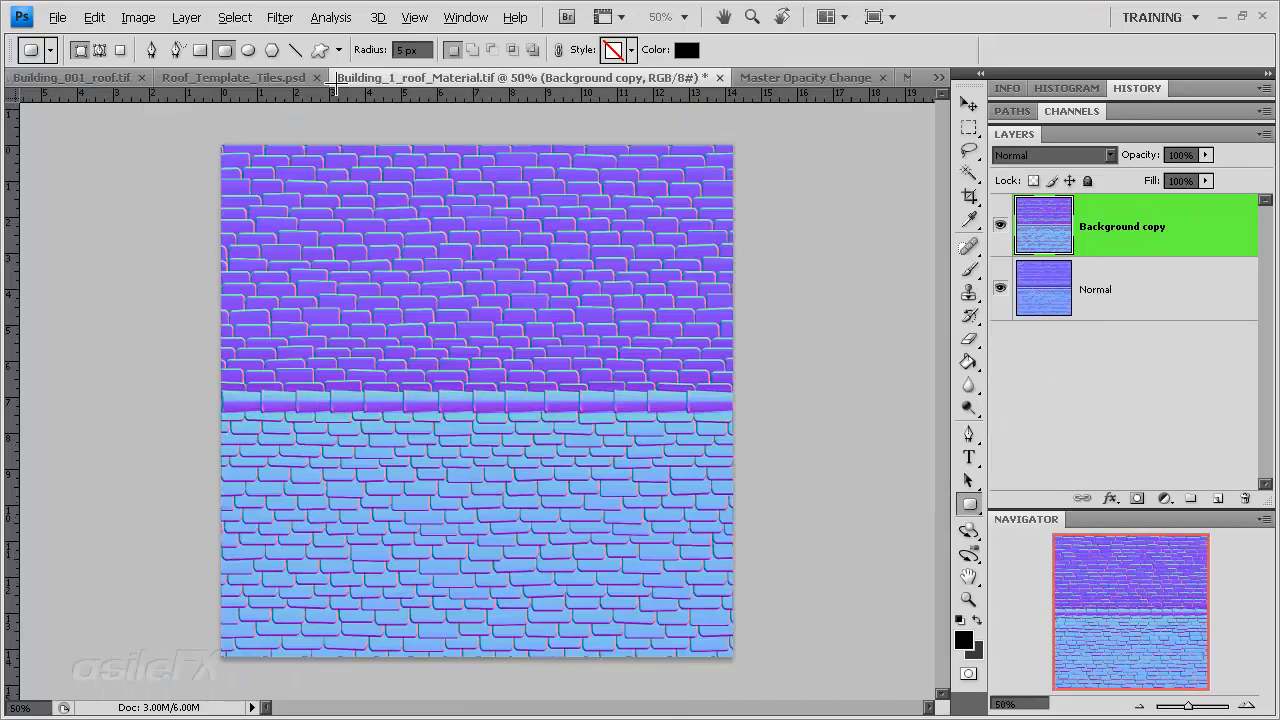
double_click(1107, 223)
text(Normal)
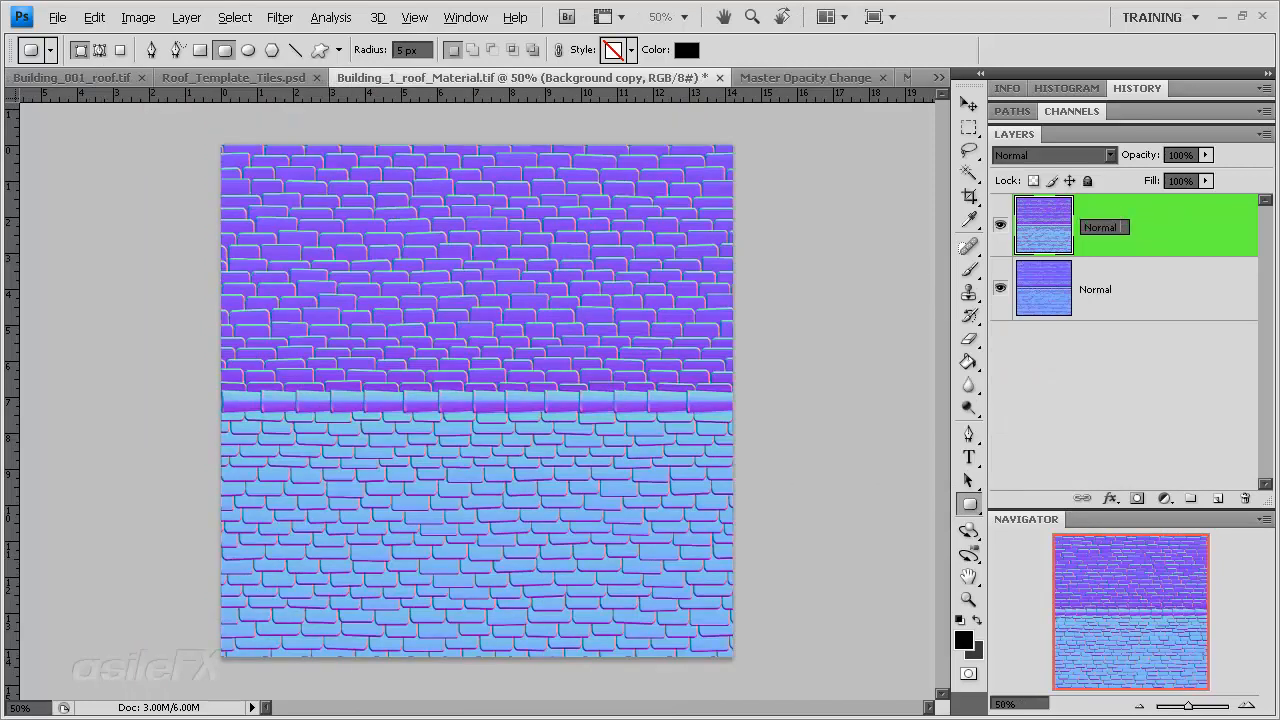
text( 2)
key(Return)
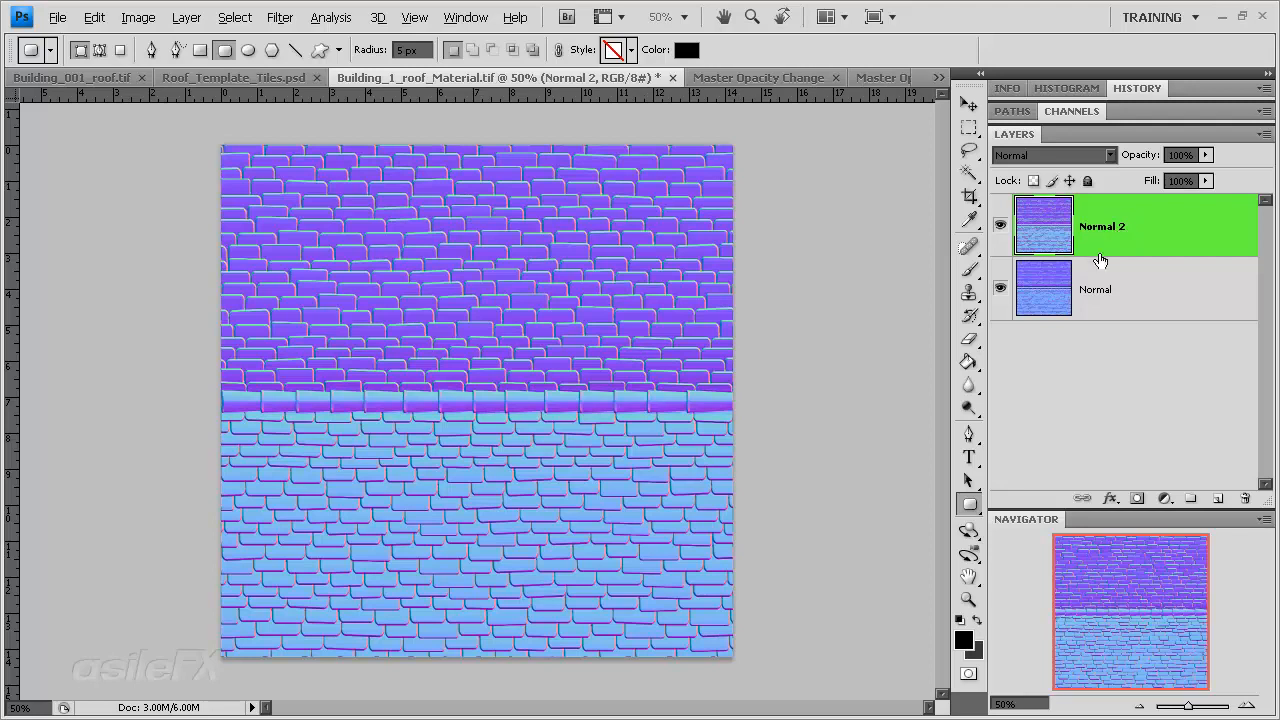
click(1000, 226)
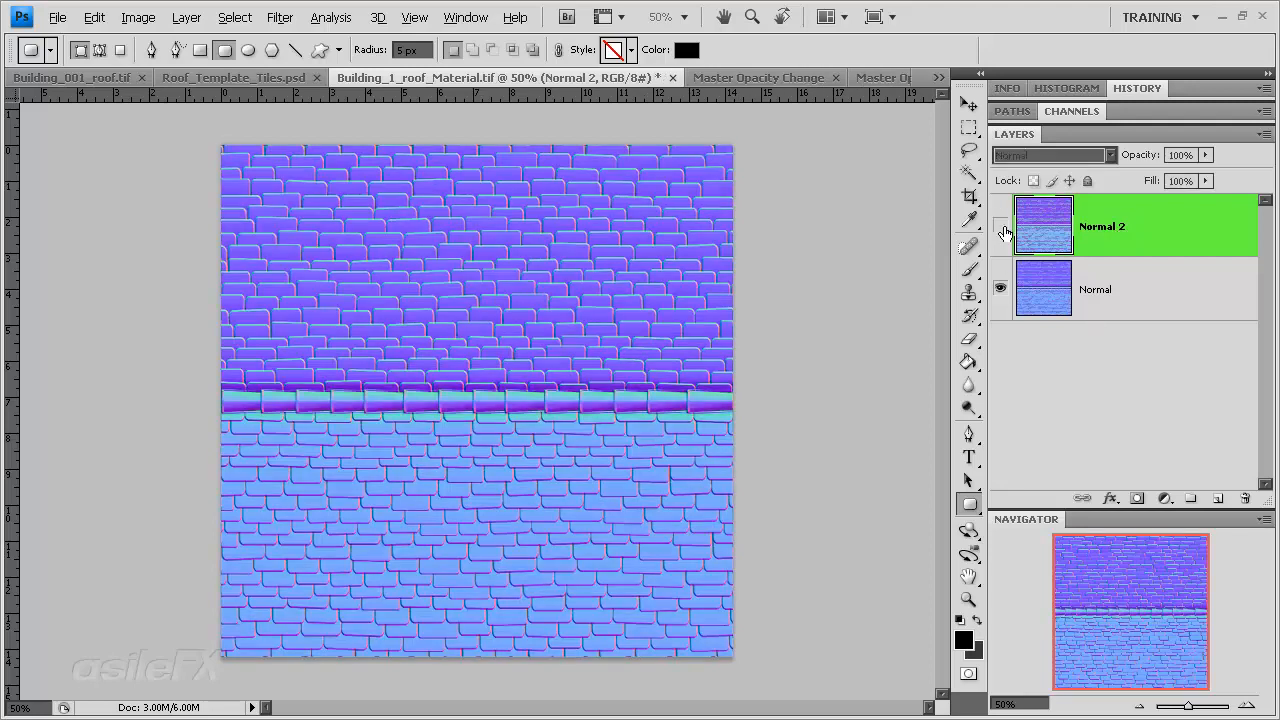
click(1000, 226)
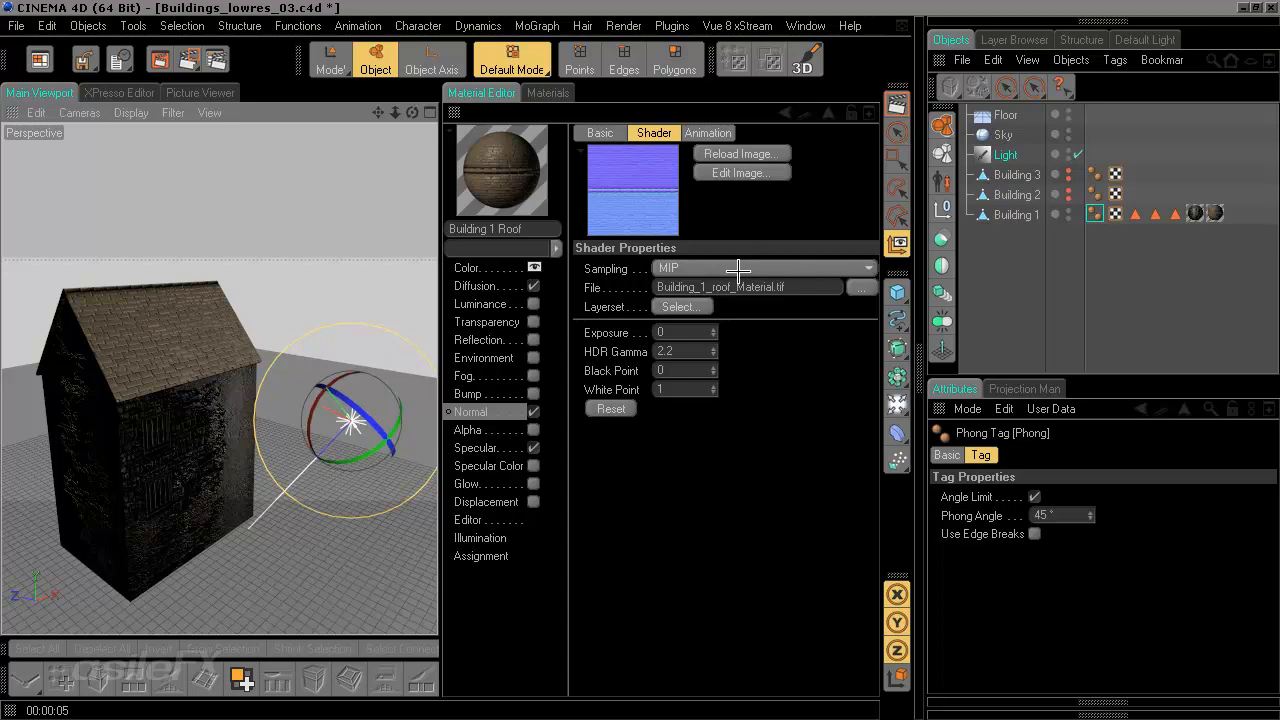
click(737, 266)
click(734, 263)
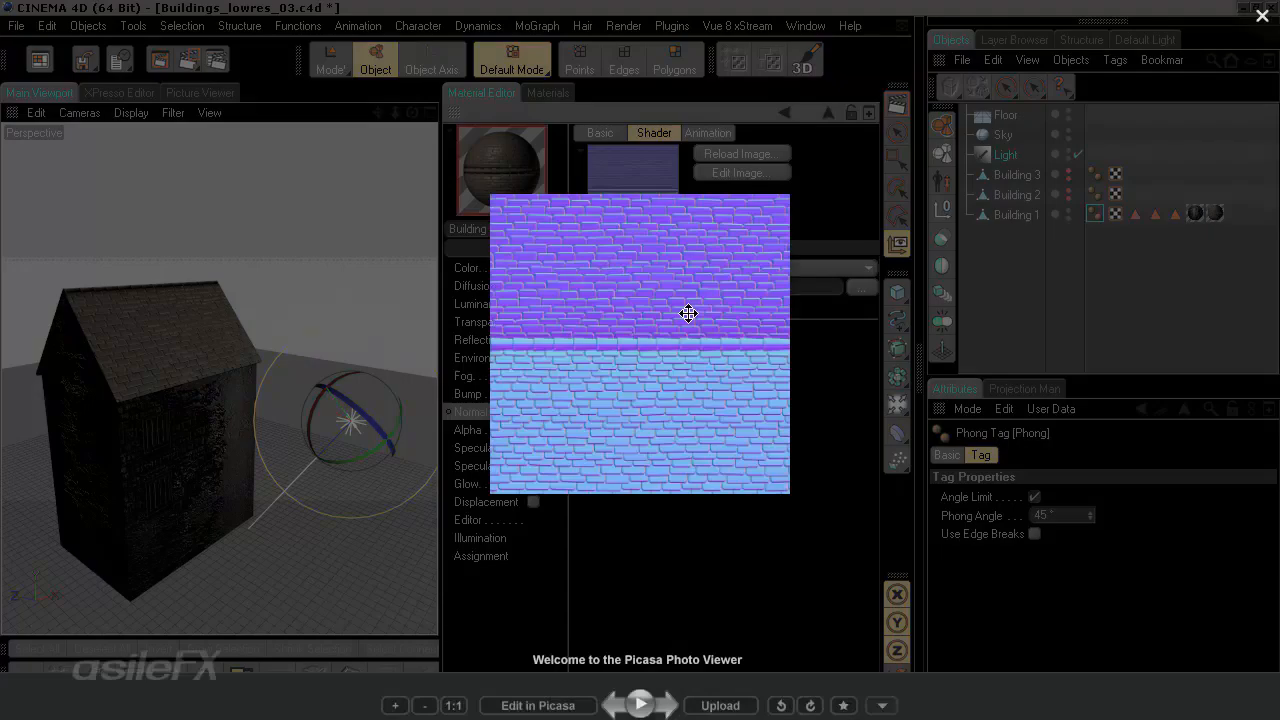
key(Escape)
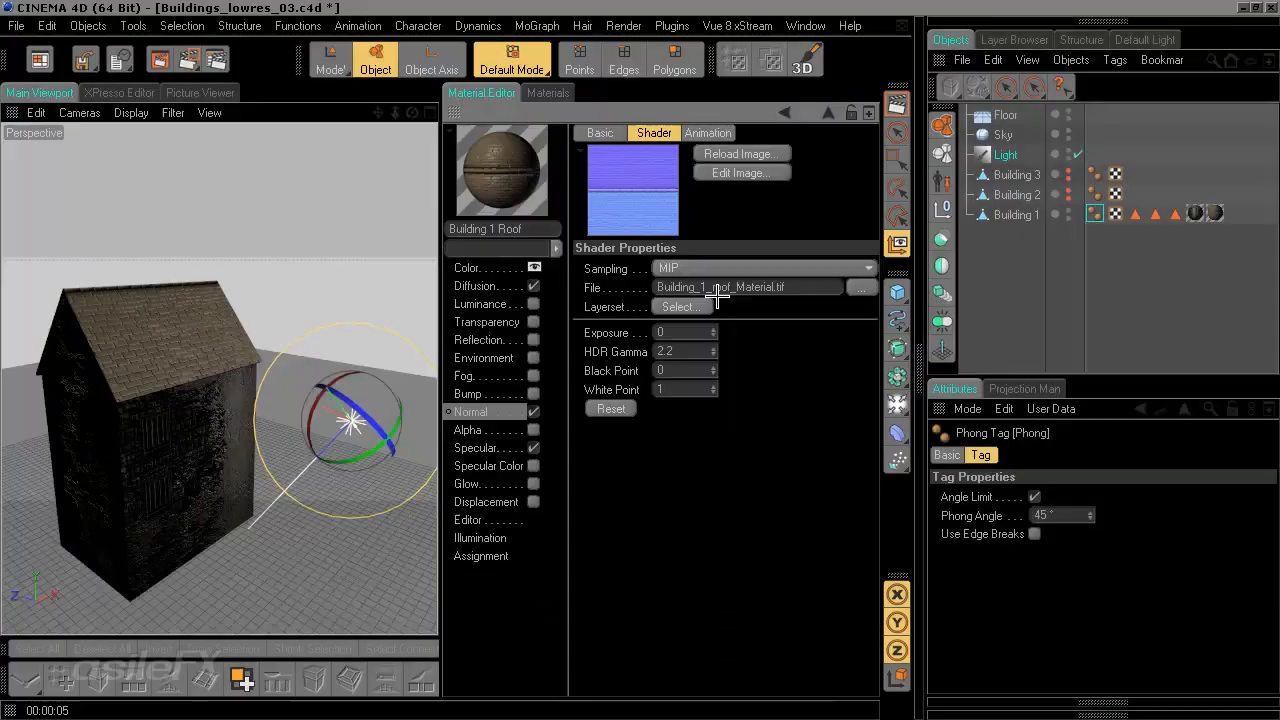
Set the Building 1 Roof material's Normal texture, Building_1_roof_Material.tif, to use the Normal 2 layer.
click(505, 410)
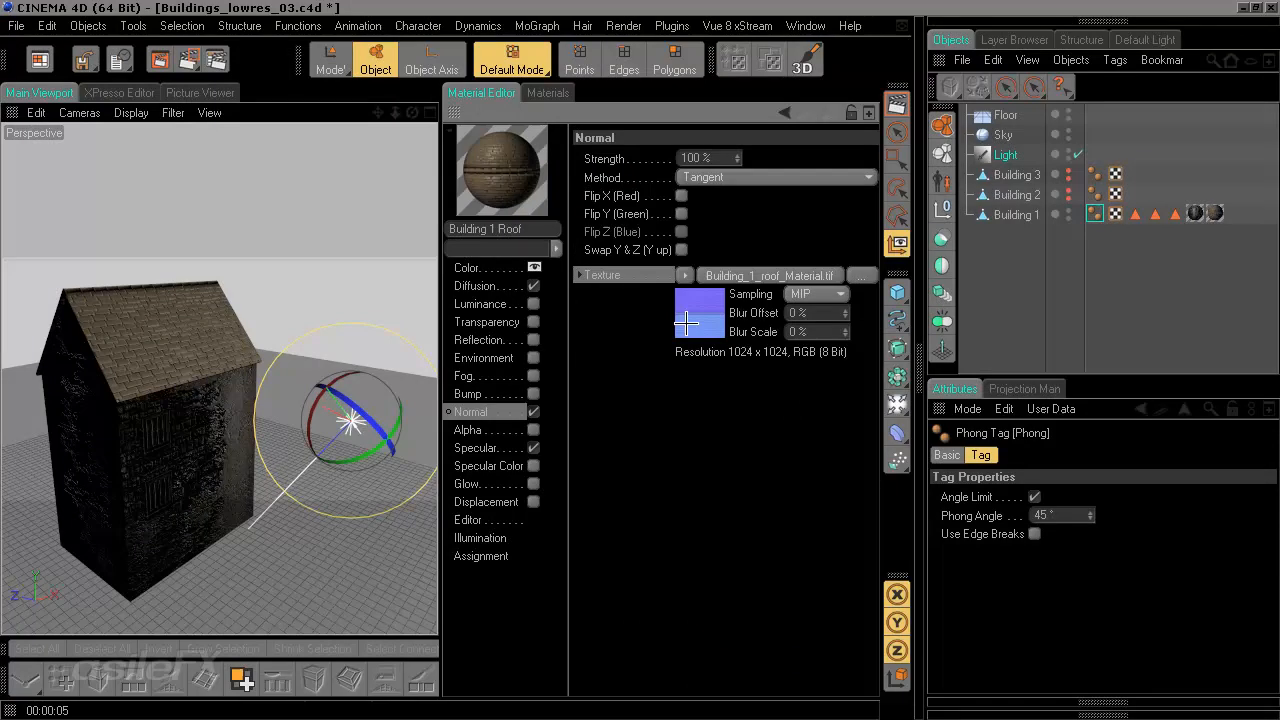
click(862, 275)
click(940, 635)
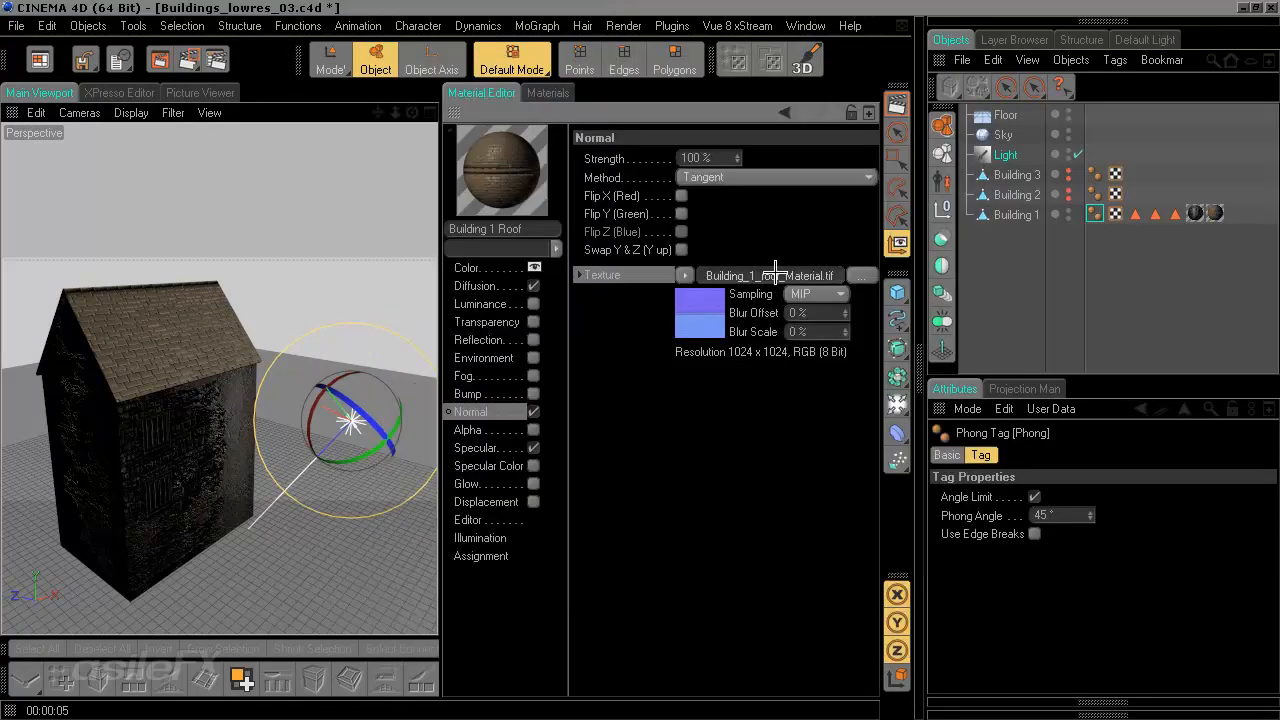
click(765, 277)
click(684, 306)
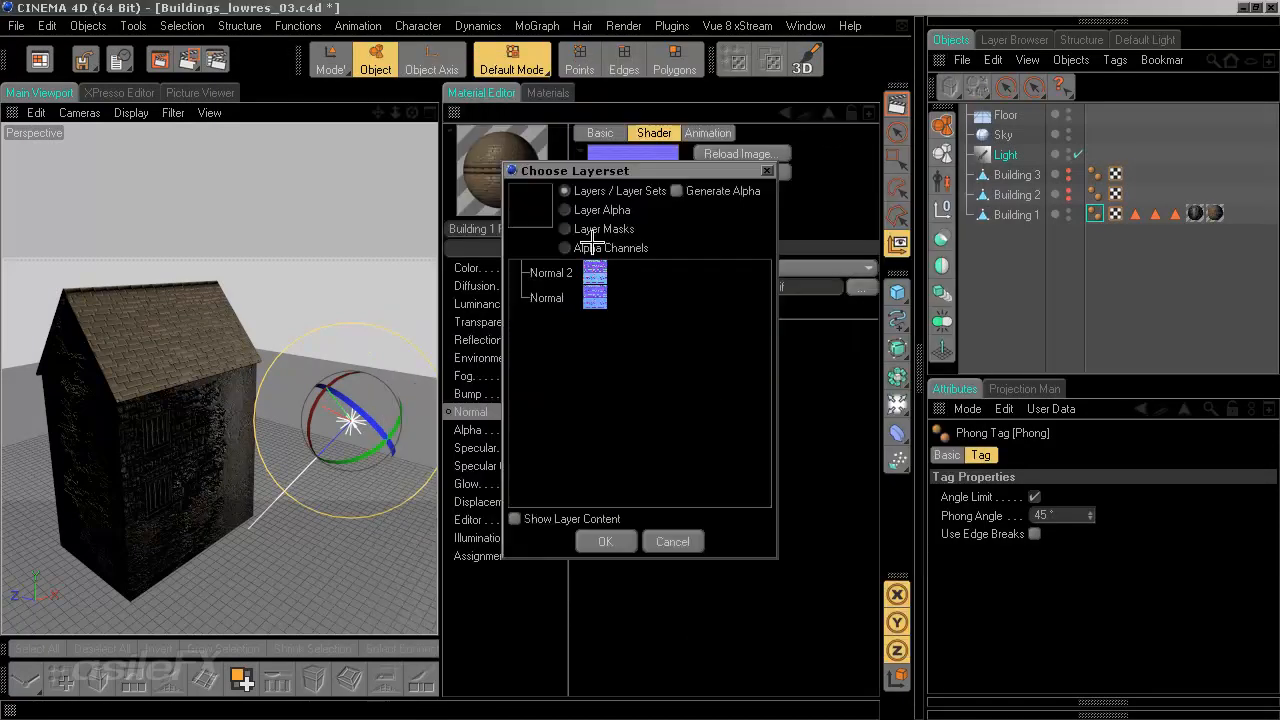
click(600, 270)
click(605, 541)
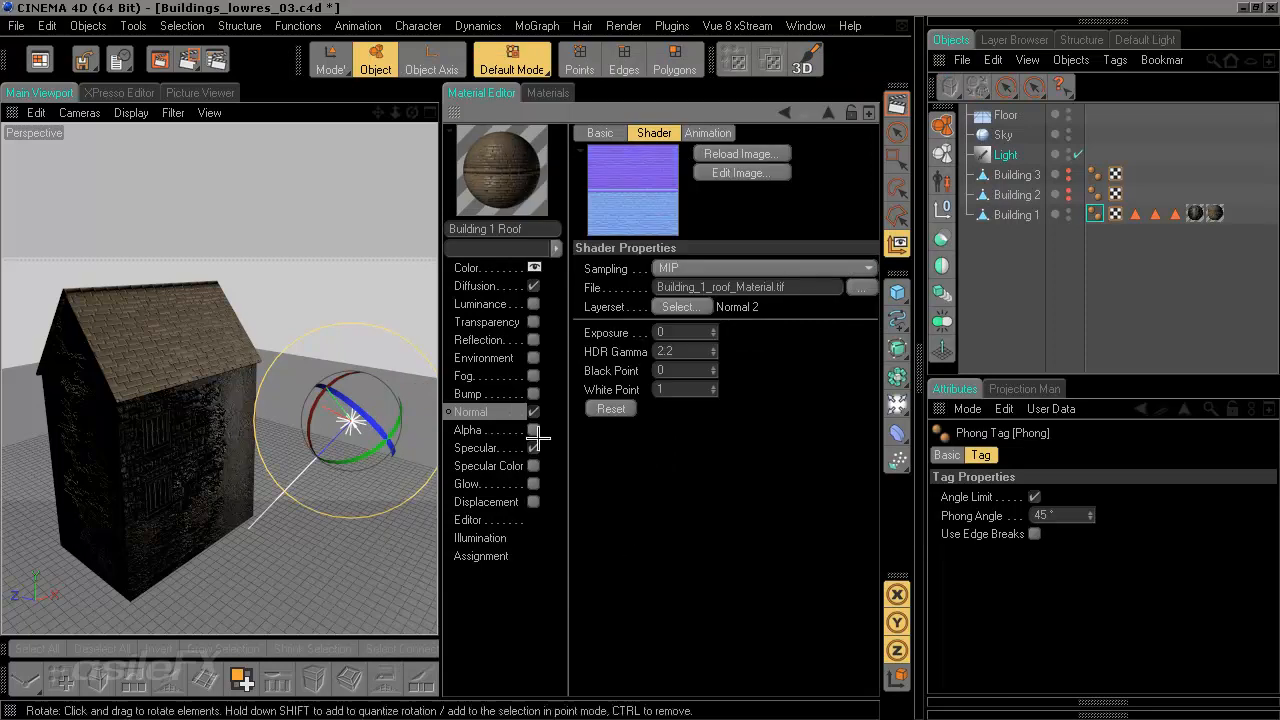
Test-render the tiled roof in an enlarged viewport, both close up and from farther away.
click(455, 112)
scroll(525, 345, up, 3)
drag(470, 330, 698, 306)
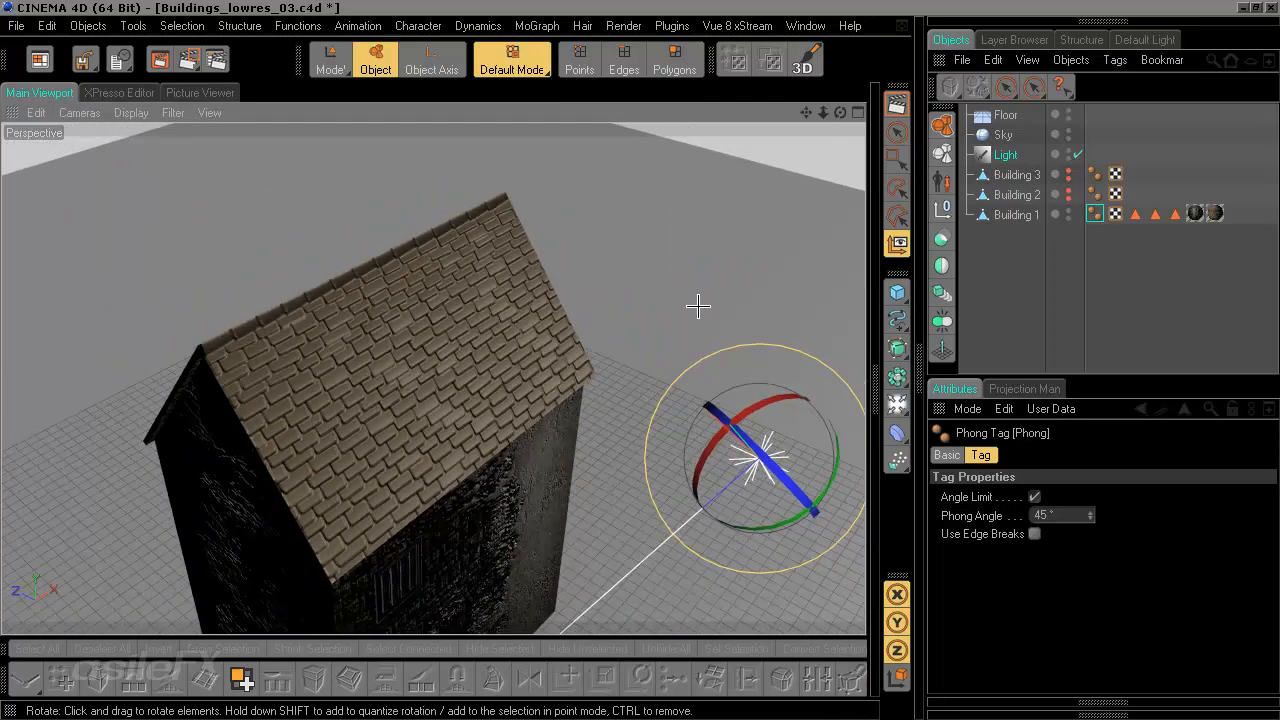
click(897, 103)
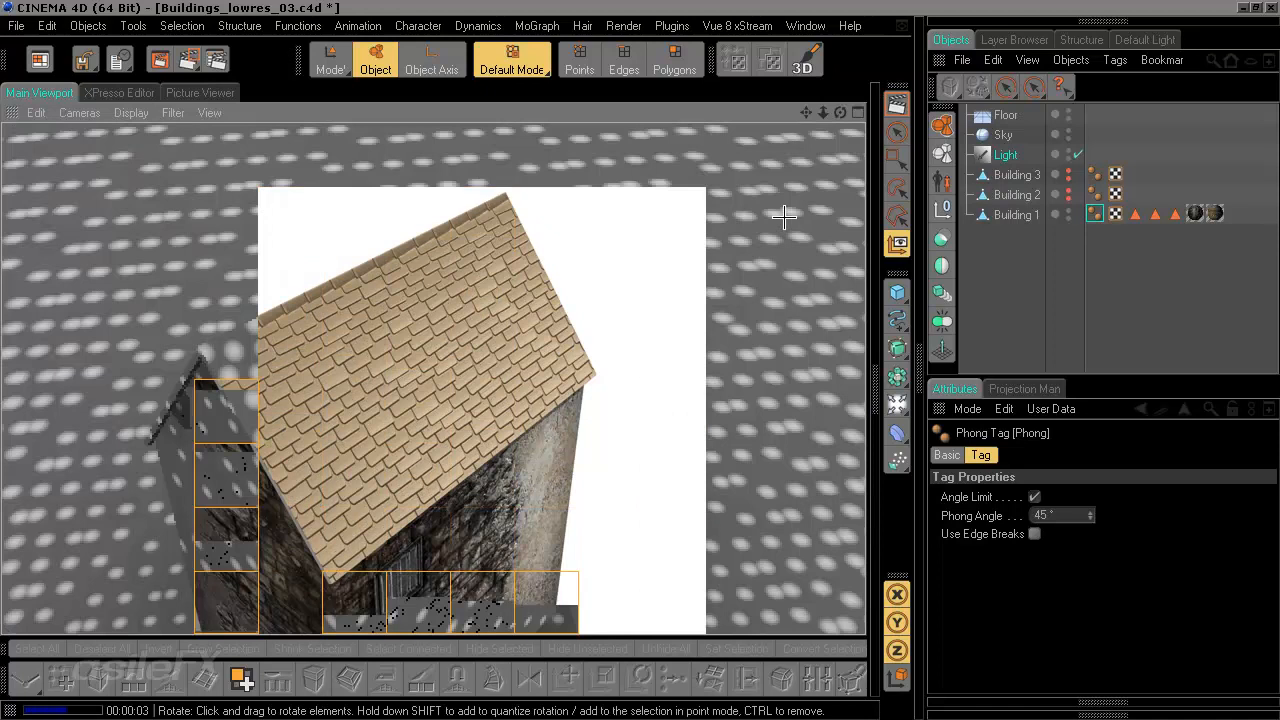
scroll(737, 229, down, 5)
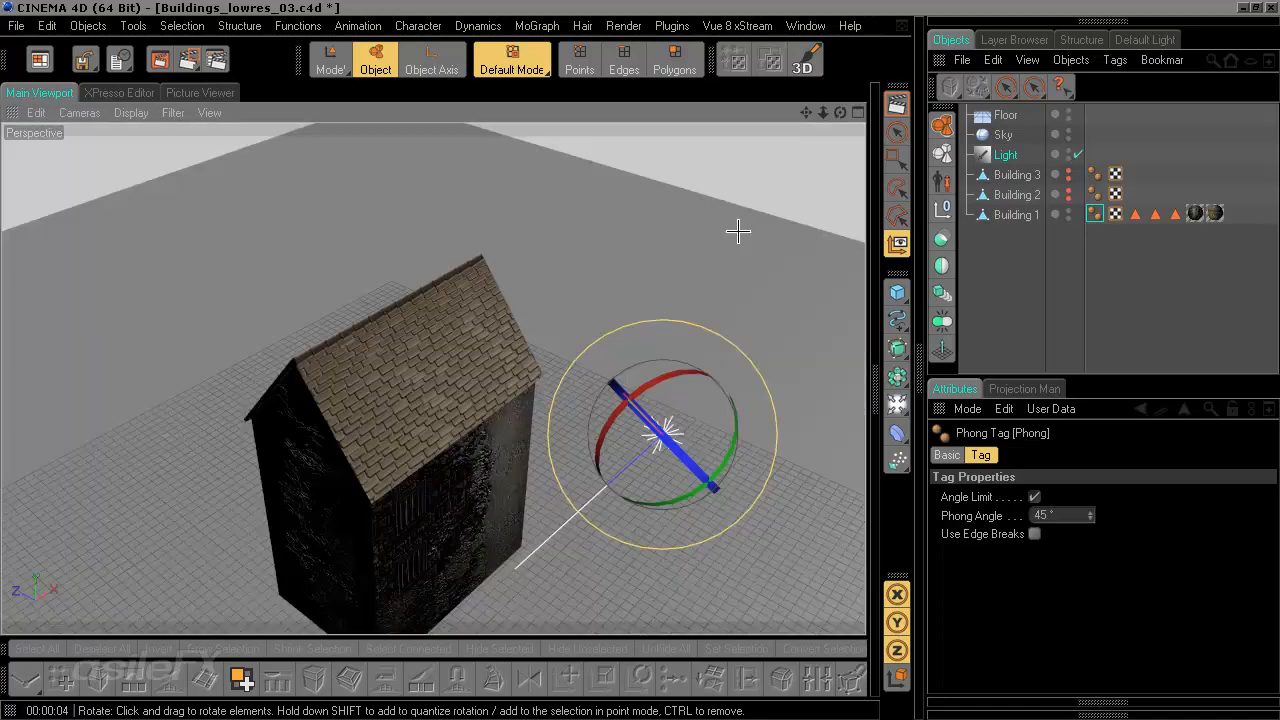
click(897, 104)
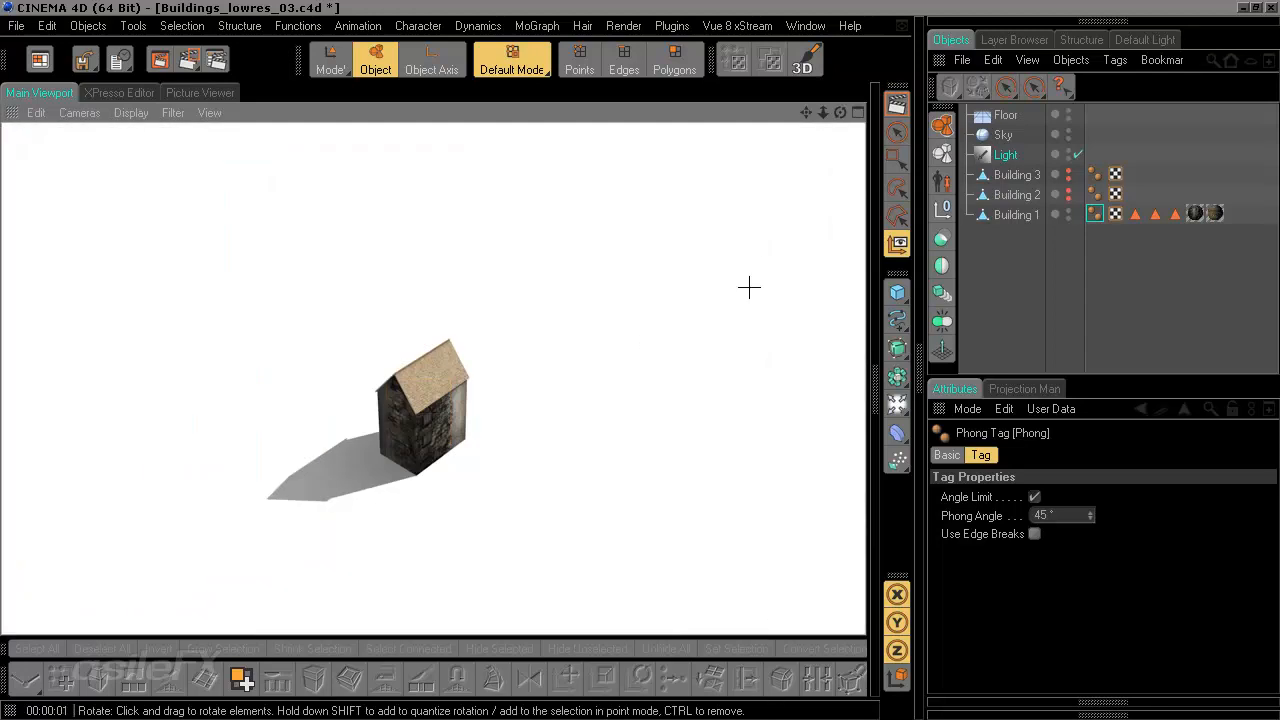
scroll(749, 288, up, 5)
click(897, 104)
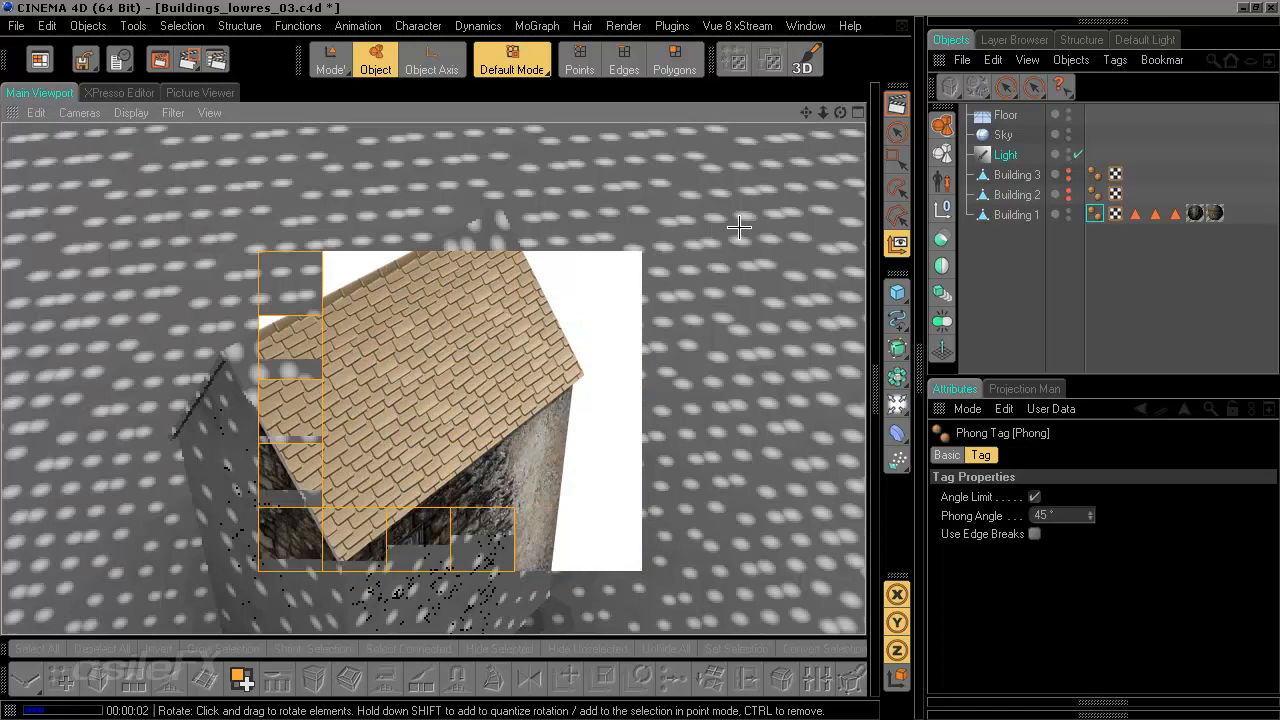
click(732, 341)
Try a normal map strength of 150% on the Building 1 Roof material and inspect the roof up close.
click(871, 394)
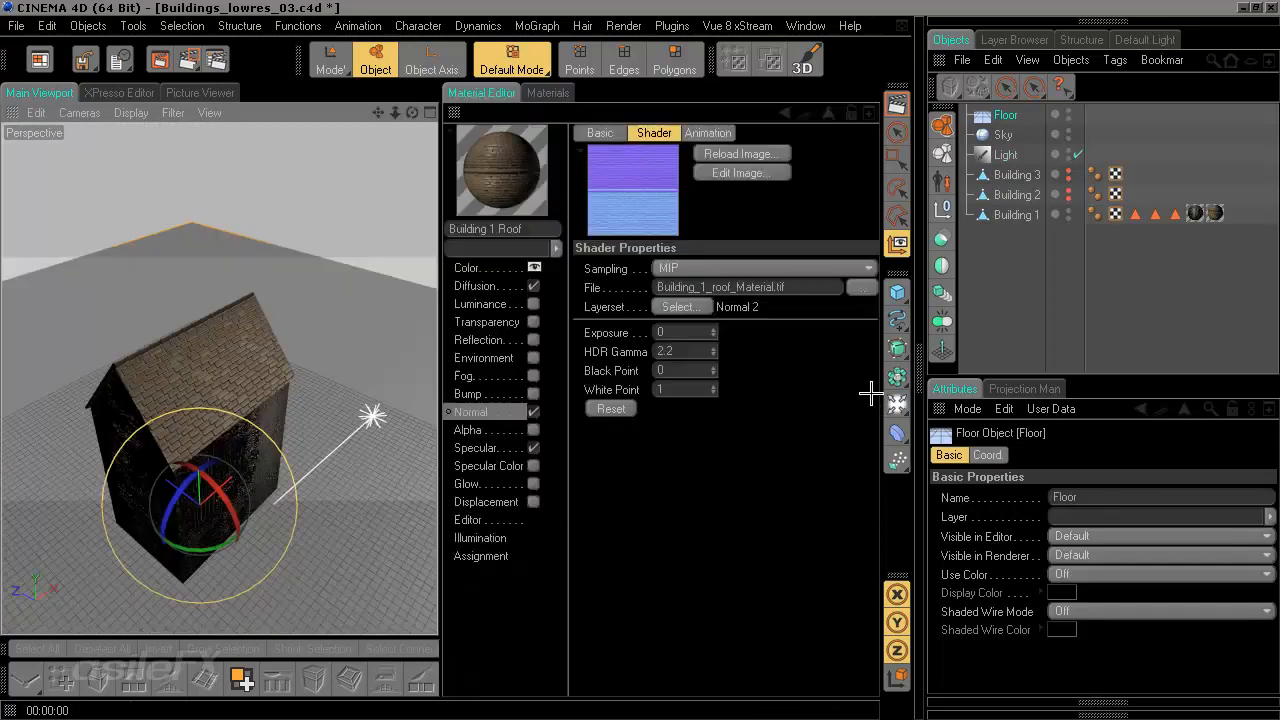
click(498, 411)
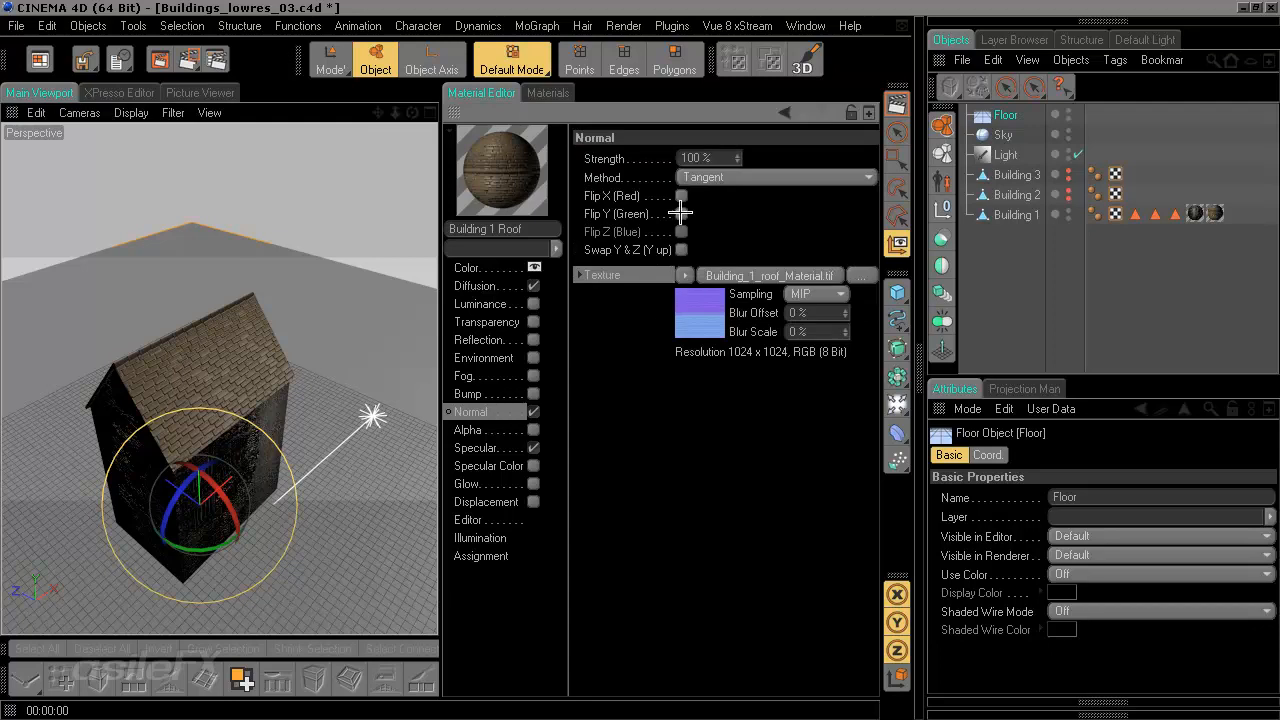
double_click(709, 158)
text(150)
key(Return)
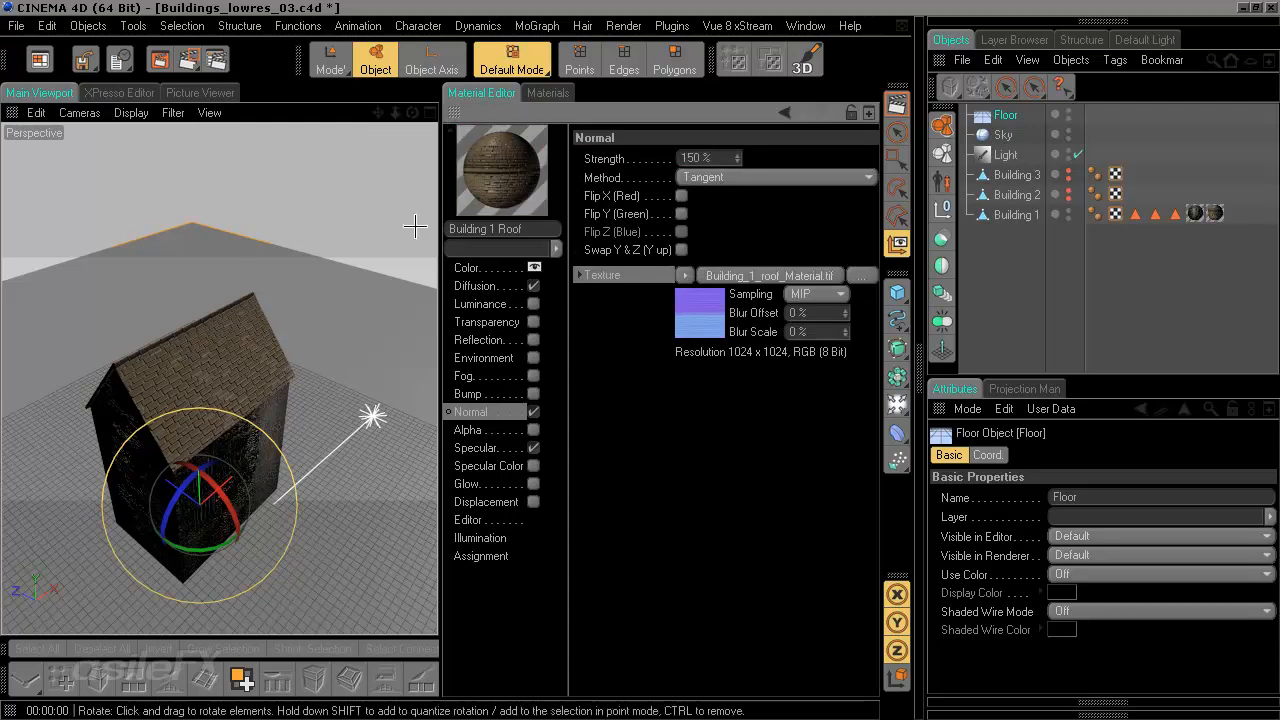
scroll(344, 329, up, 3)
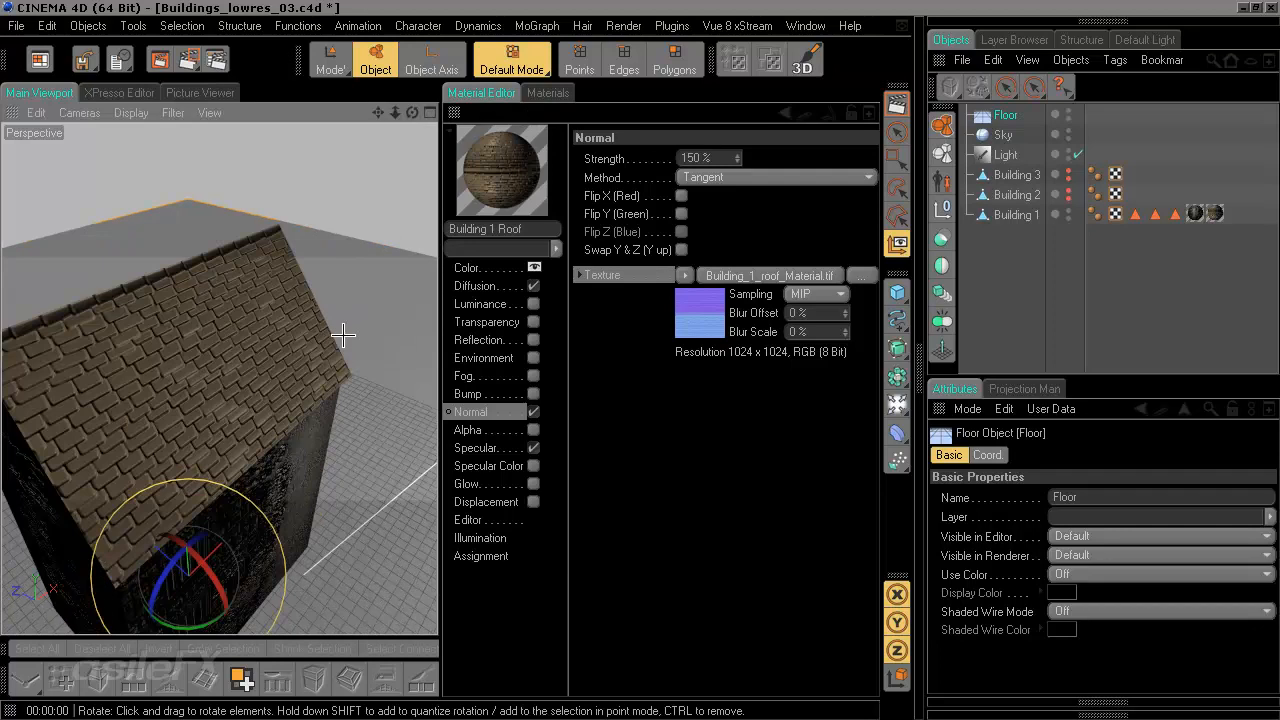
Try a normal strength of 115% on the Building 1 Roof material and set it back to 100%.
double_click(700, 158)
text(1)
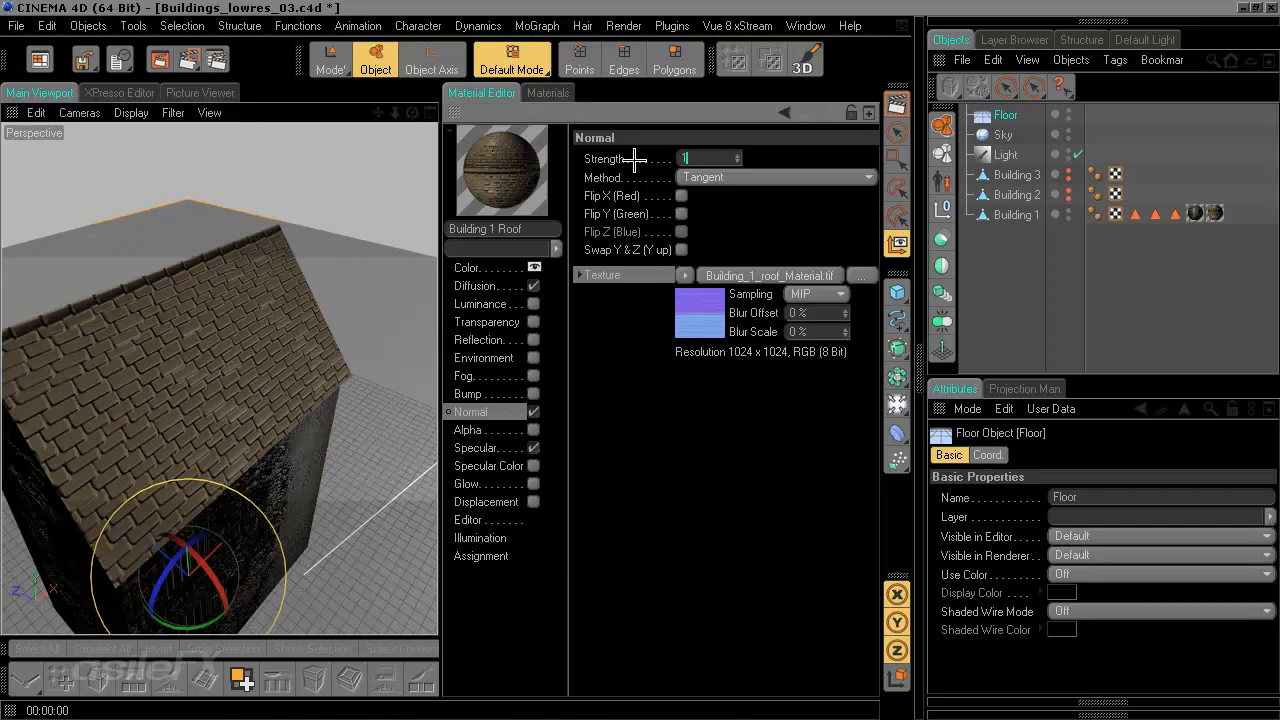
text(15)
key(Return)
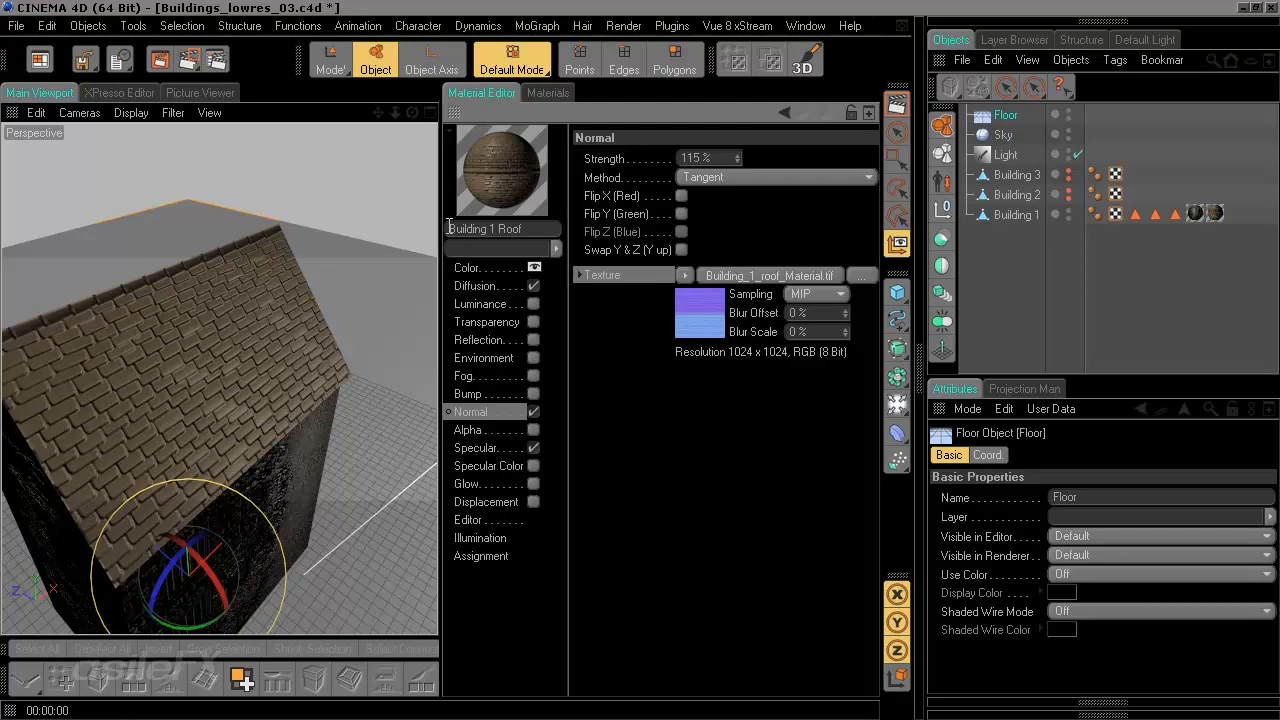
double_click(720, 158)
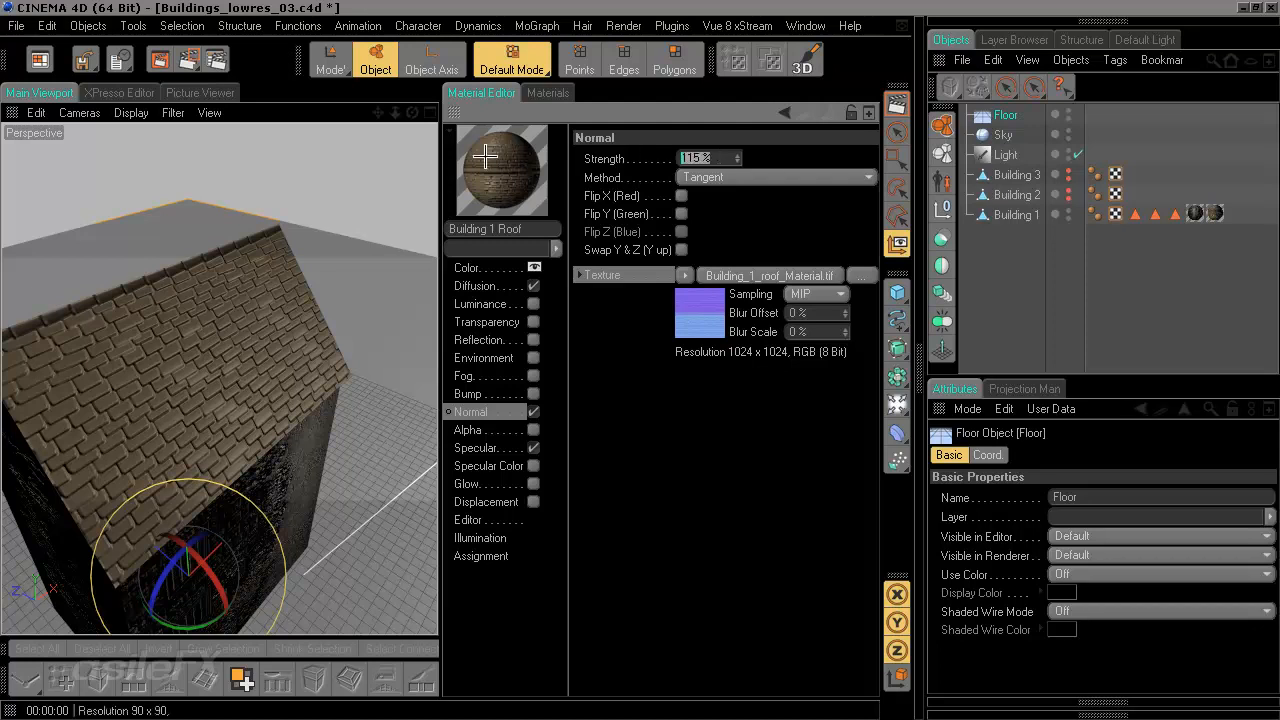
text(100)
key(Return)
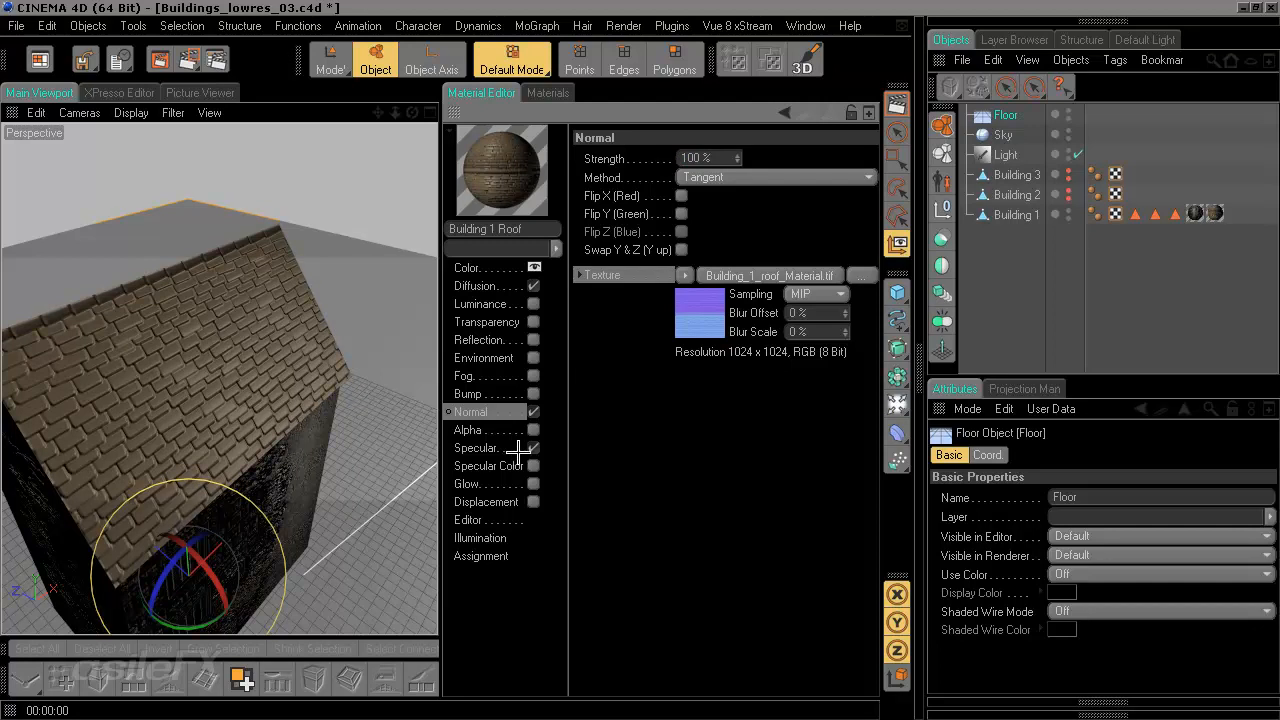
Check the Building 1 Roof material's specular settings and render the building from a new angle in the enlarged viewport.
click(476, 448)
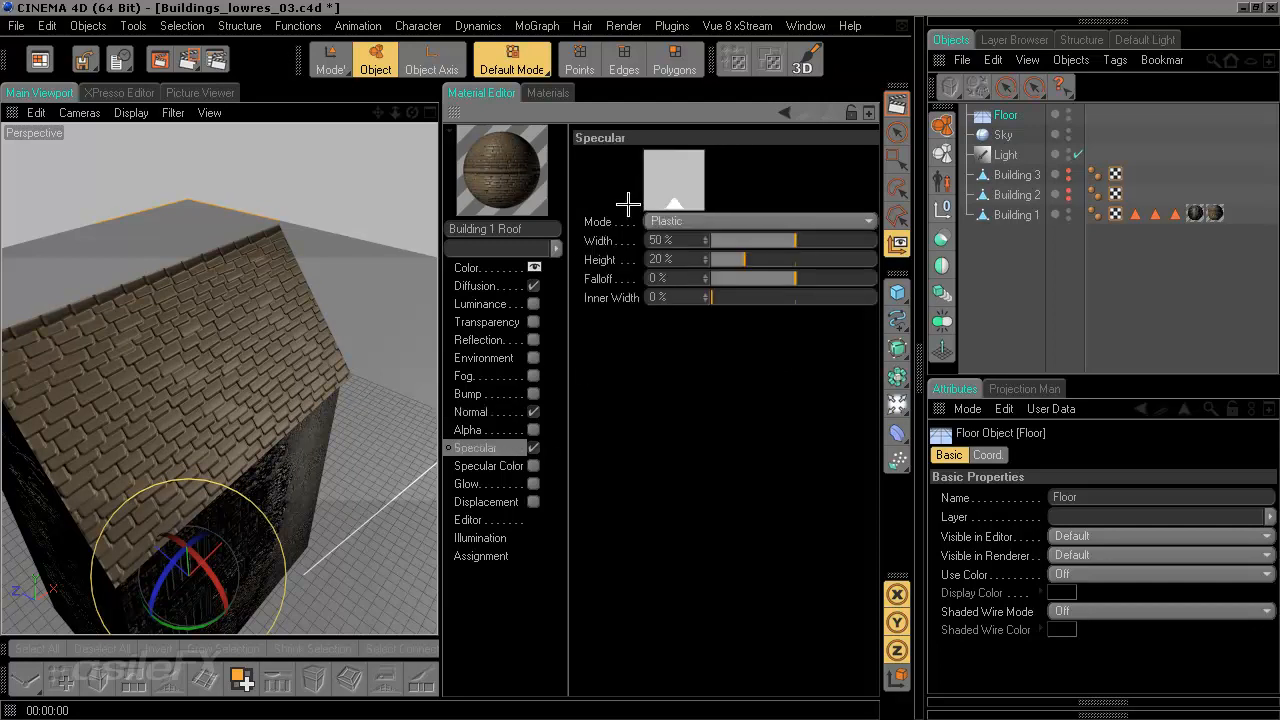
ctrl+click(460, 116)
drag(571, 277, 637, 354)
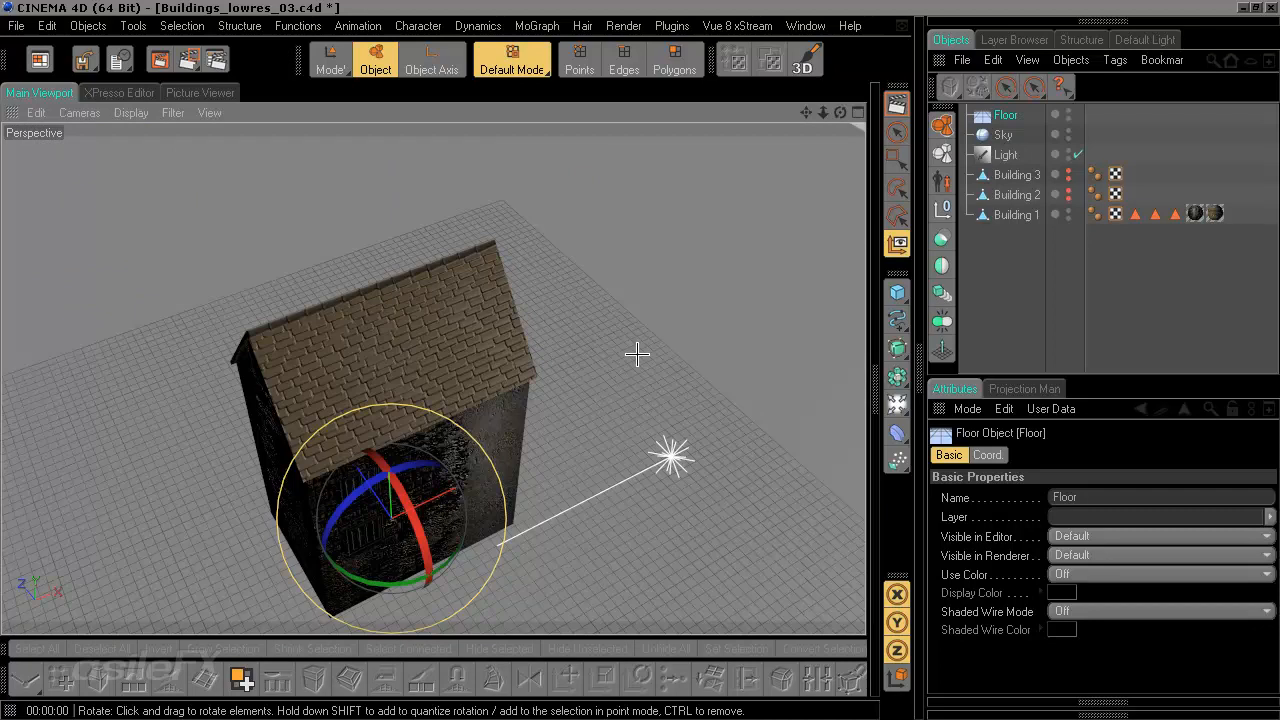
click(895, 105)
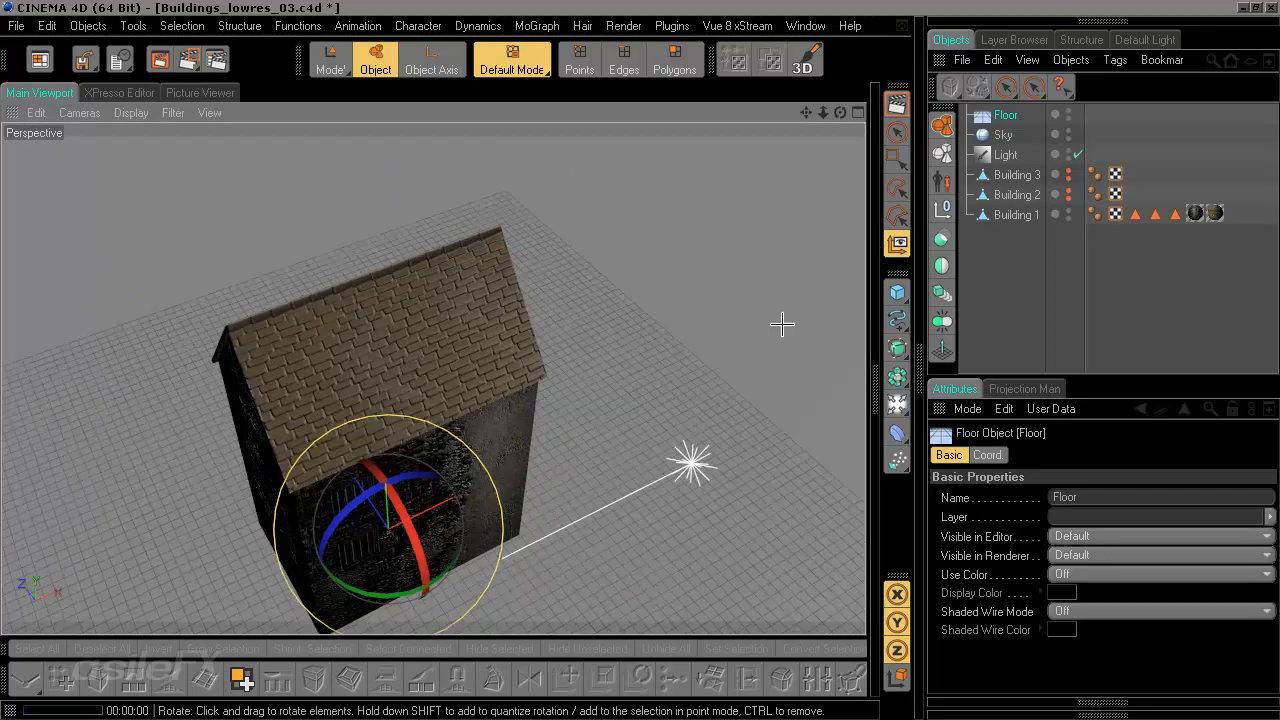